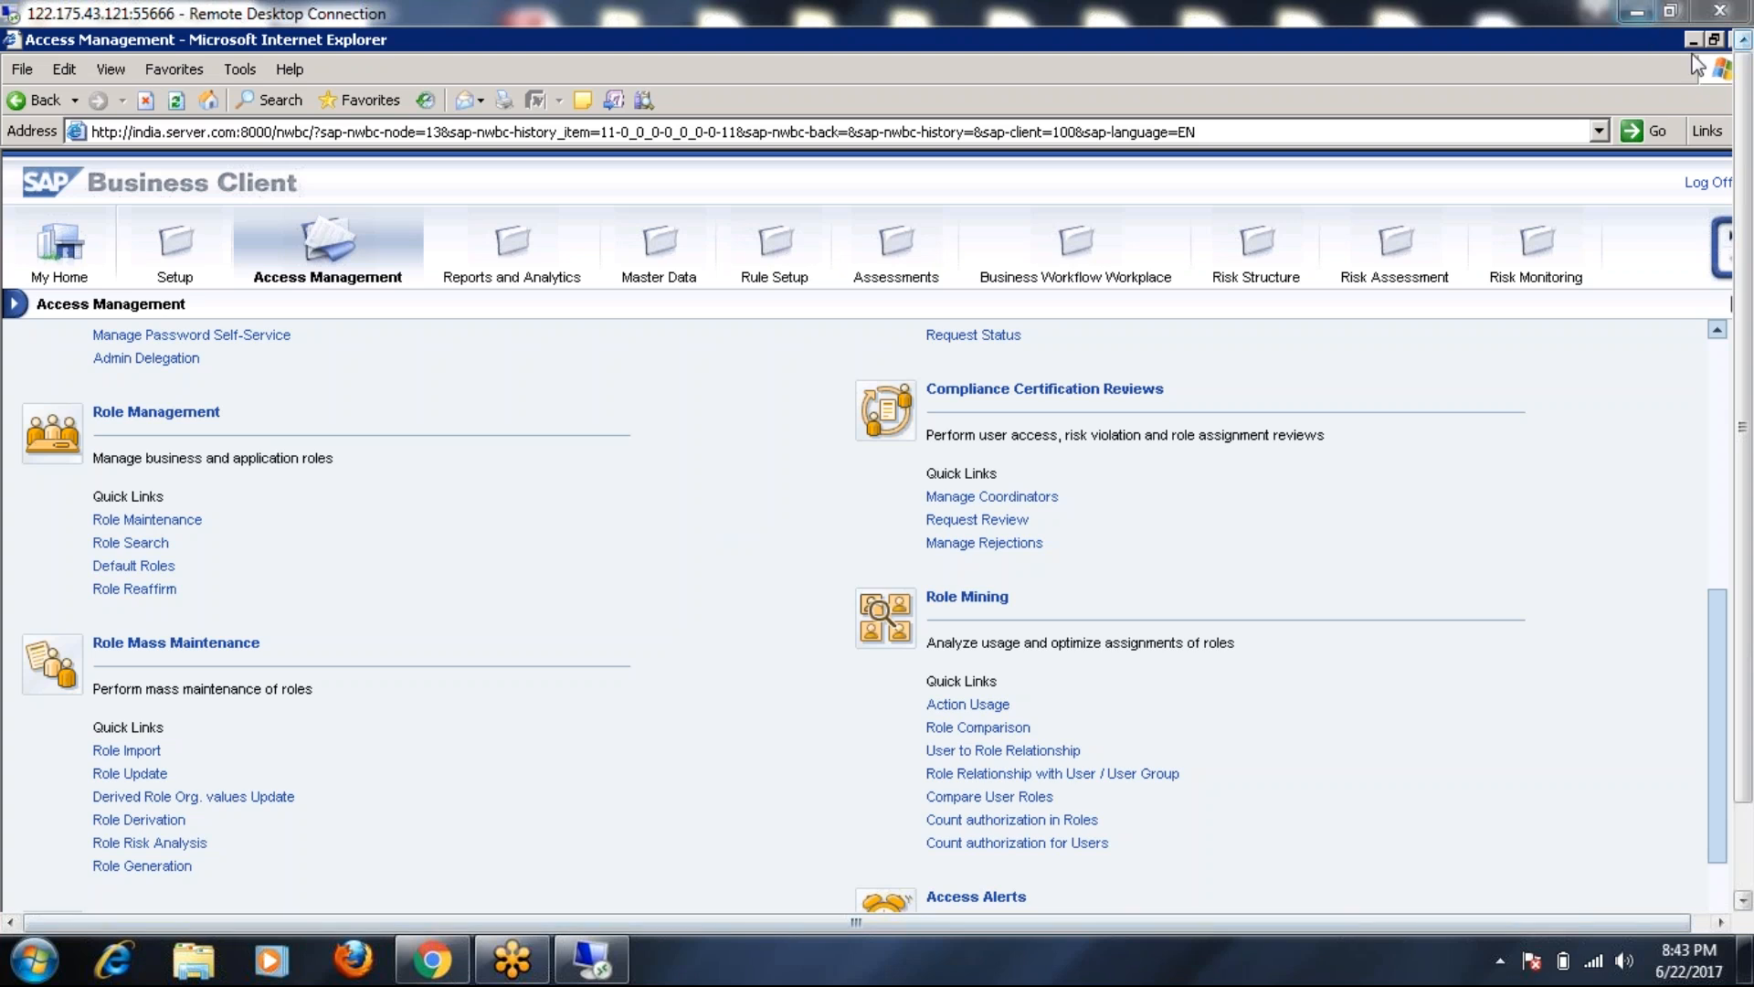
Minimize the Remote Desktop session and the Chrome meeting window to reach the local desktop
left_click(1636, 11)
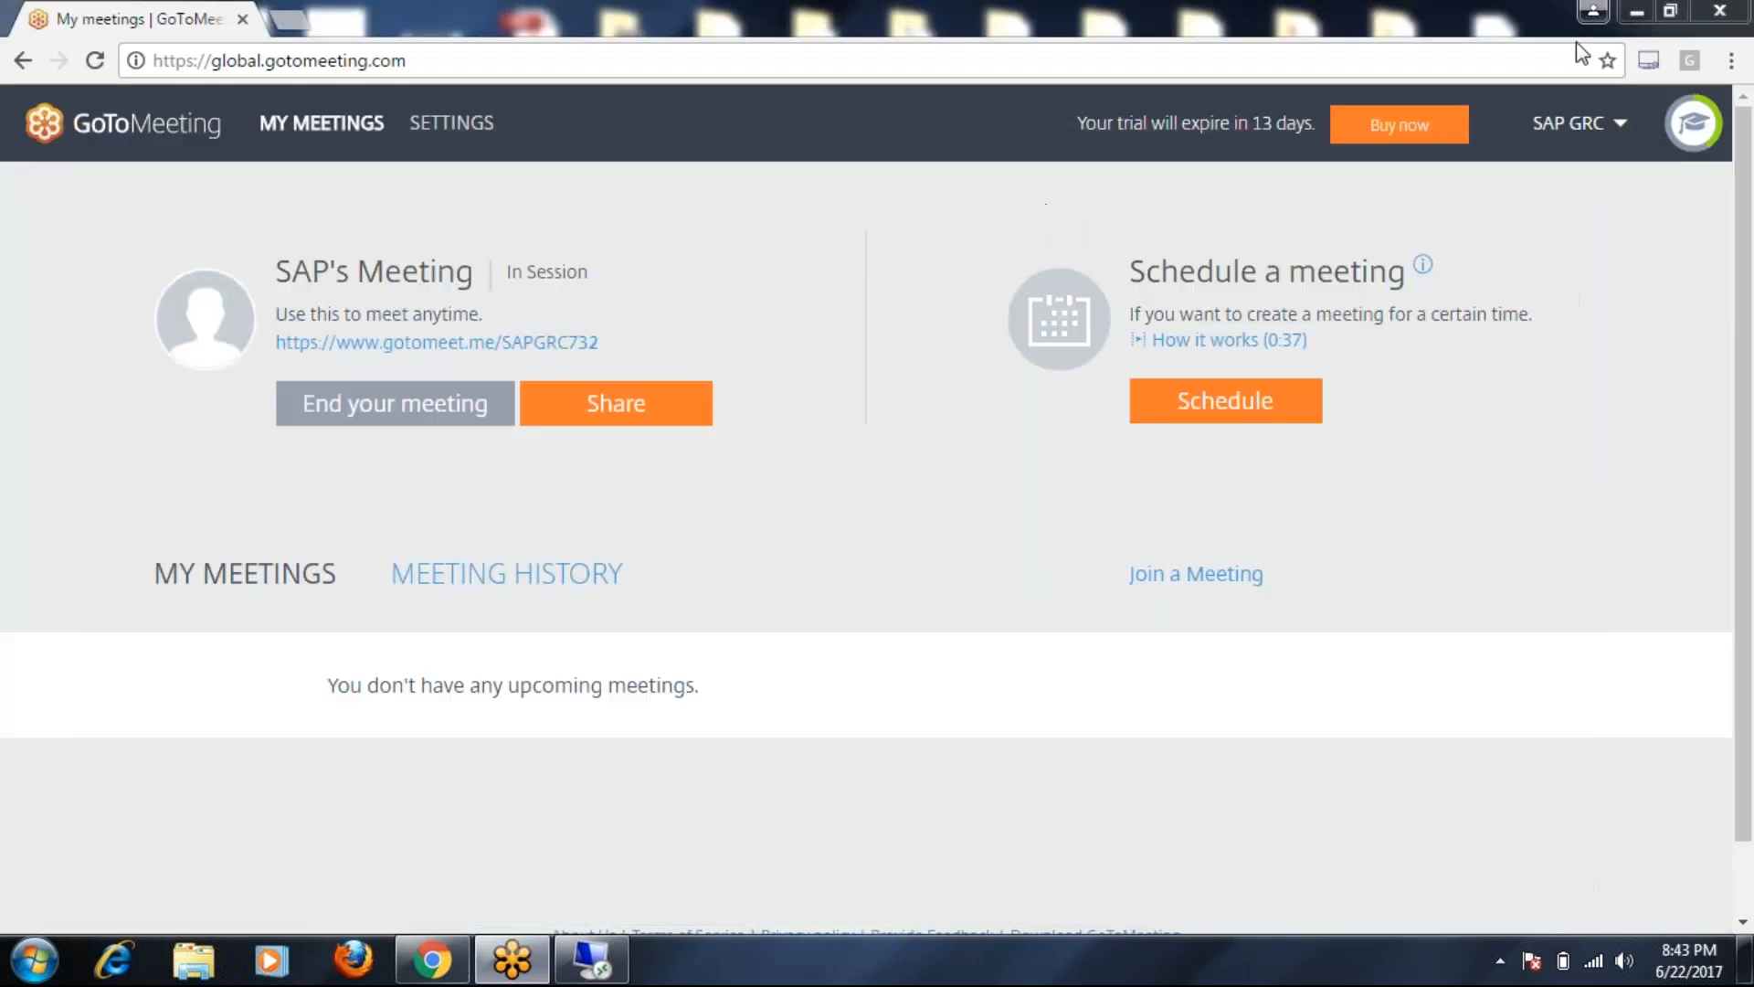
left_click(1643, 9)
Open the BRM document from the GRC folder and scroll to page 4
double_click(1117, 77)
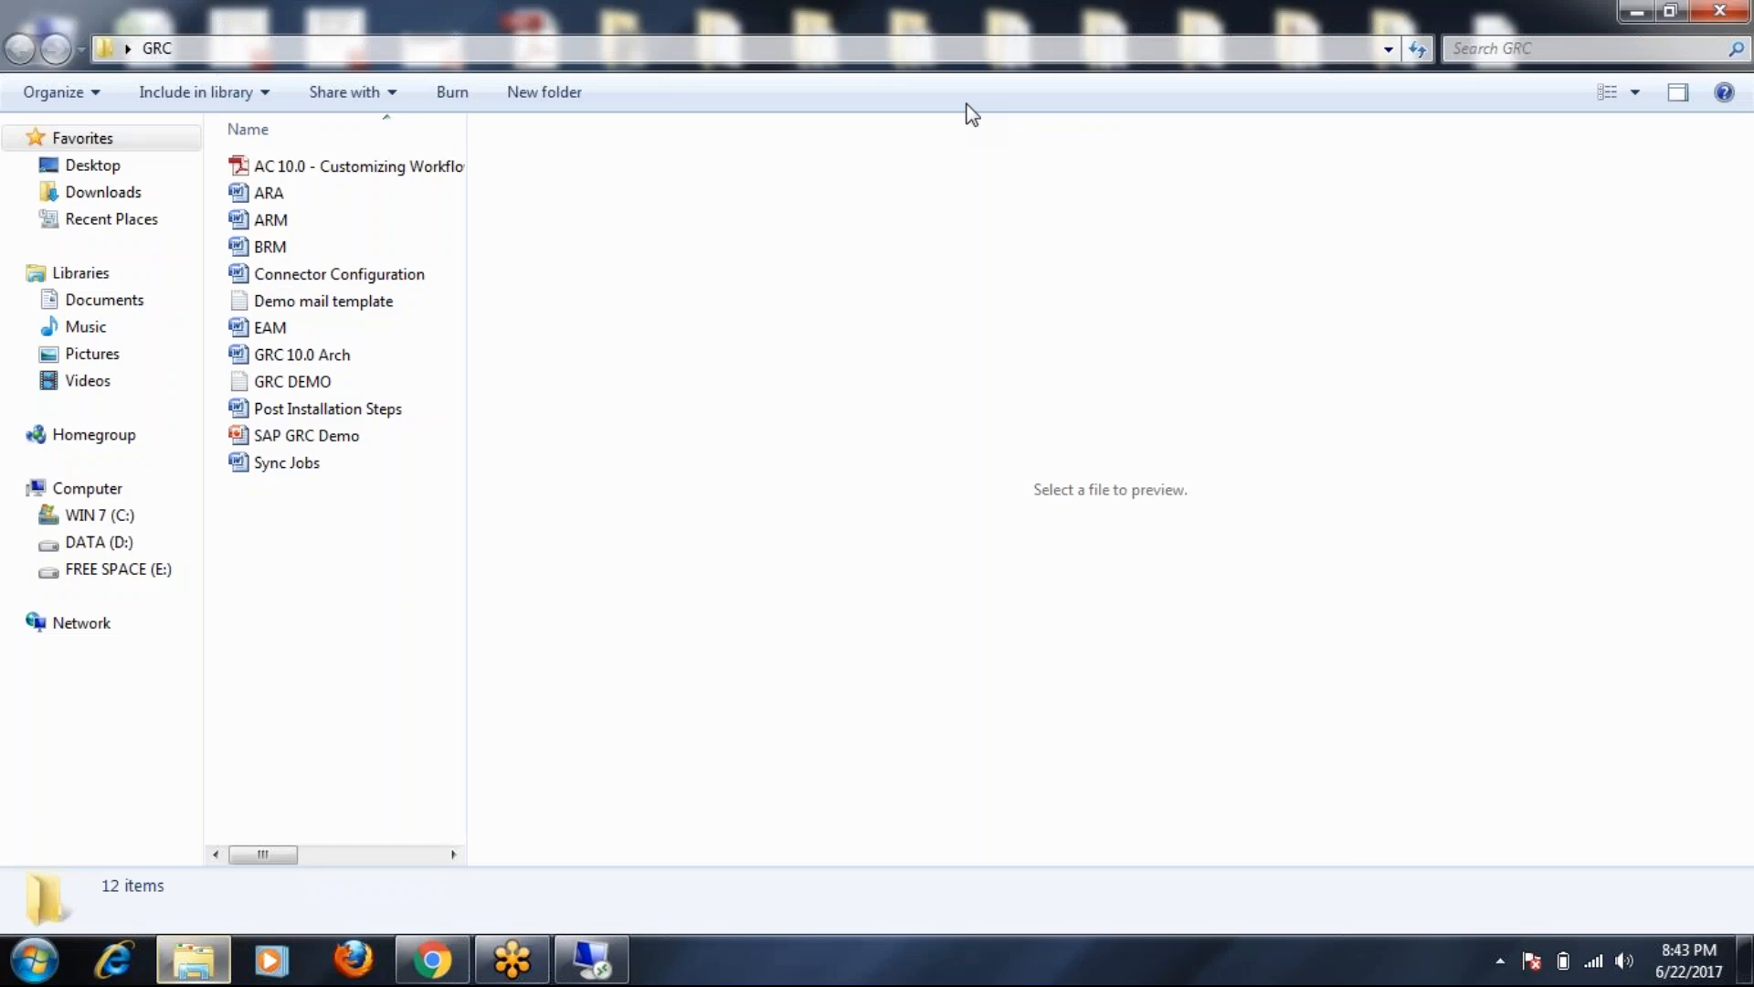
double_click(267, 247)
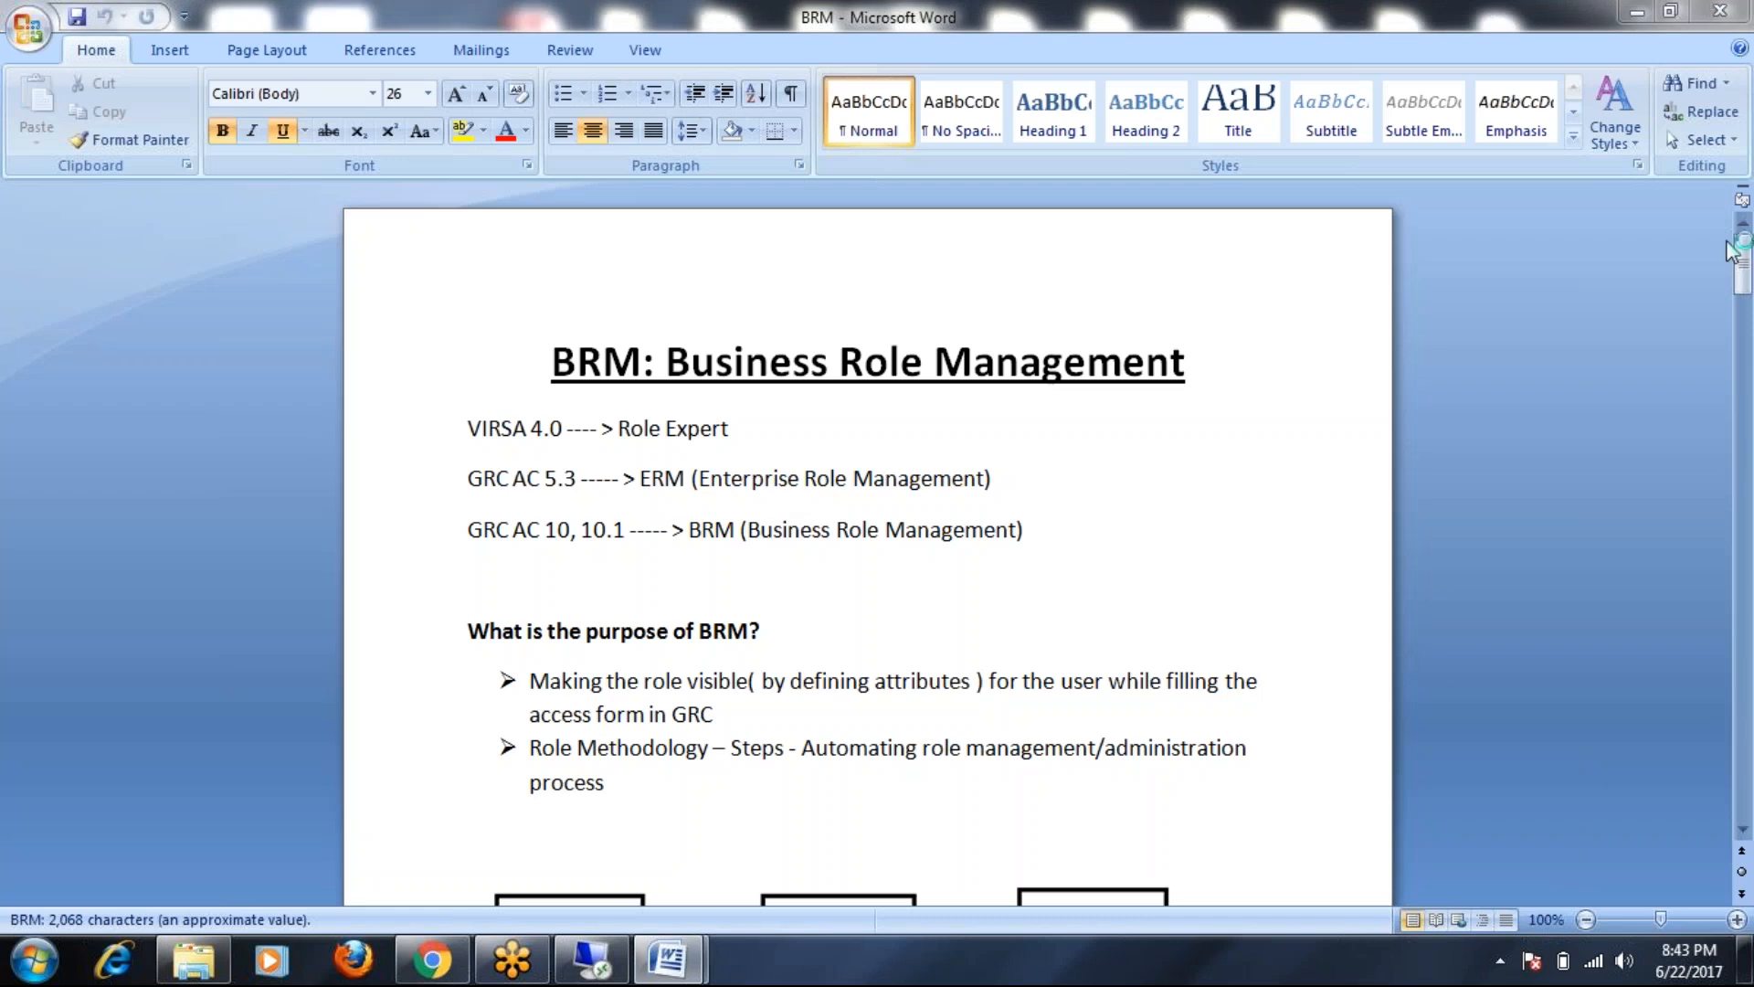
left_click_drag(1743, 256, 1743, 680)
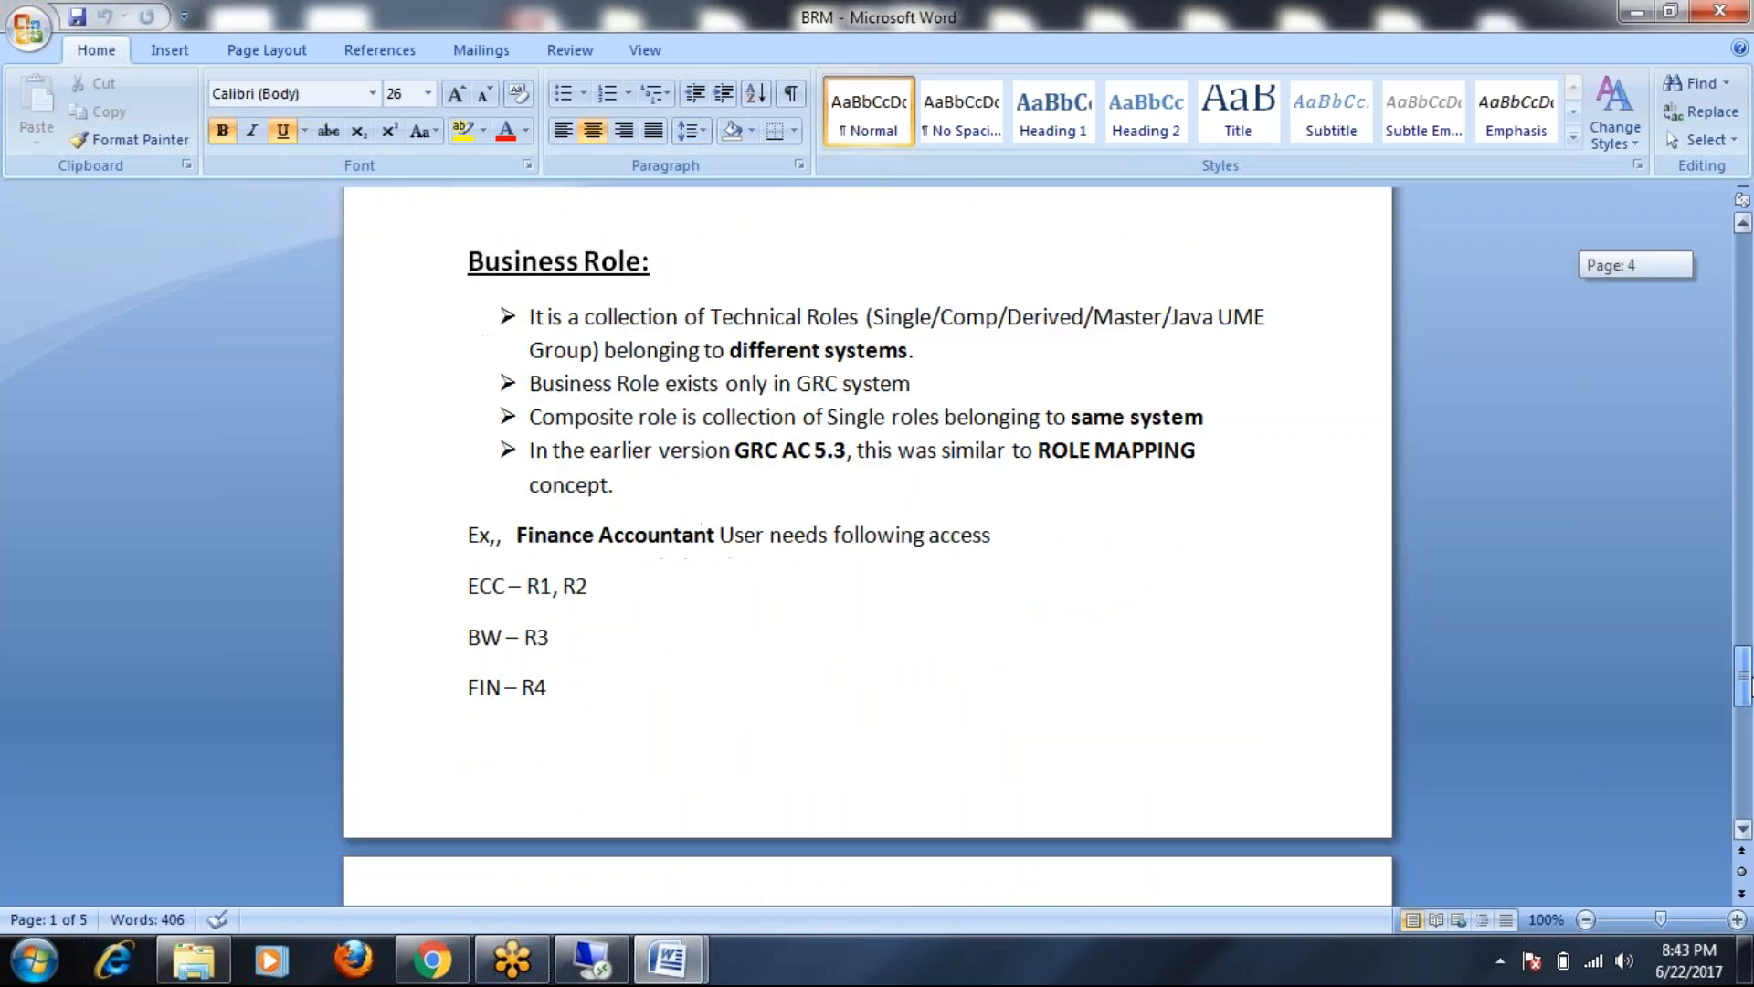
scroll(729, 407, "down", 1)
scroll(729, 407, "up", 3)
Highlight the first Business Role bullet and the 'Business Role exists' bullet
left_click_drag(533, 444, 861, 448)
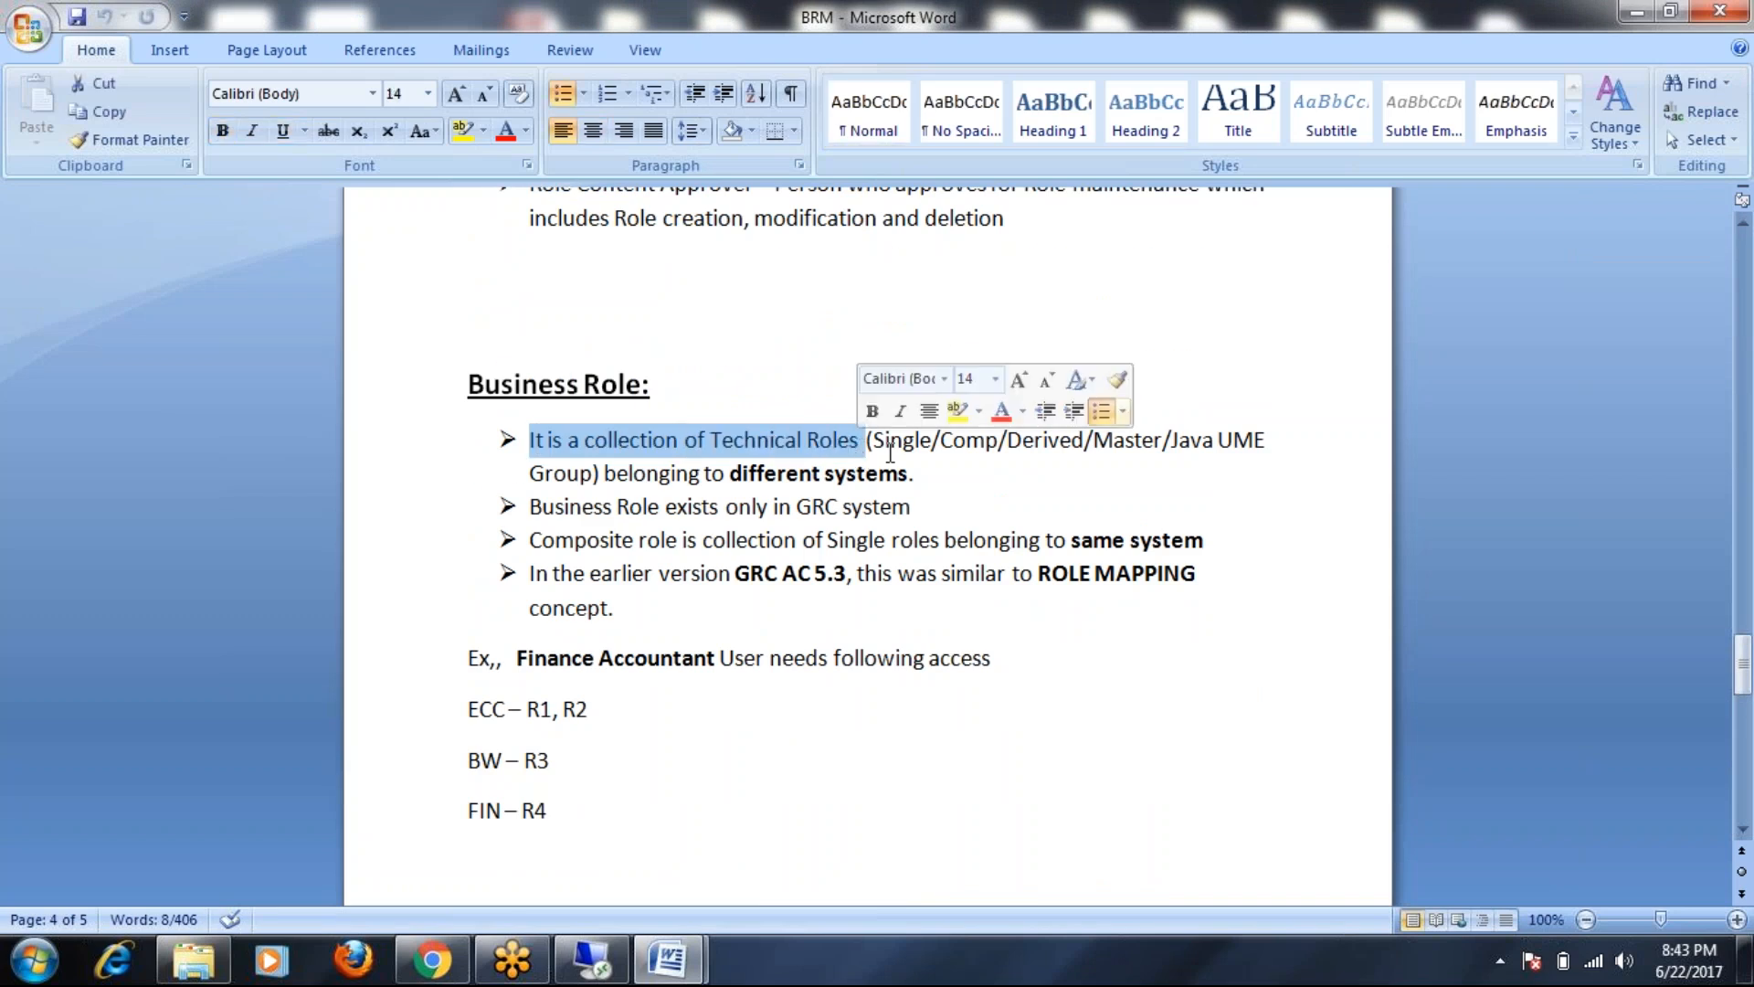
left_click(1126, 430)
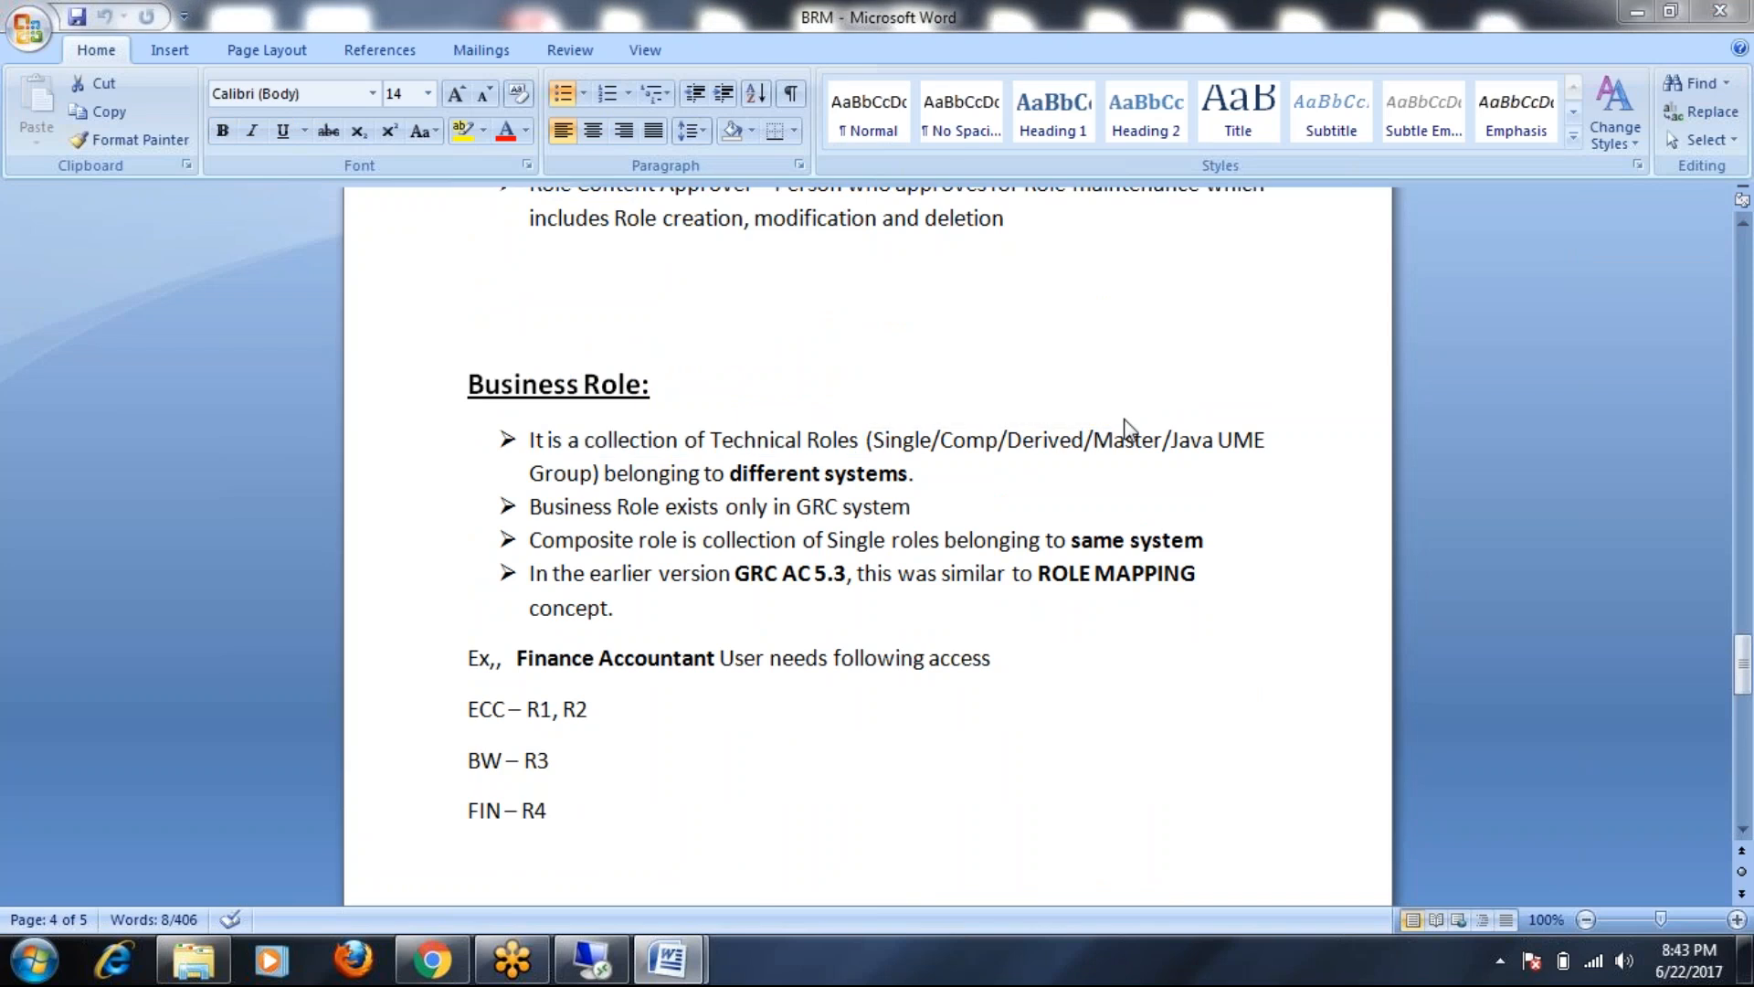
left_click(1277, 722)
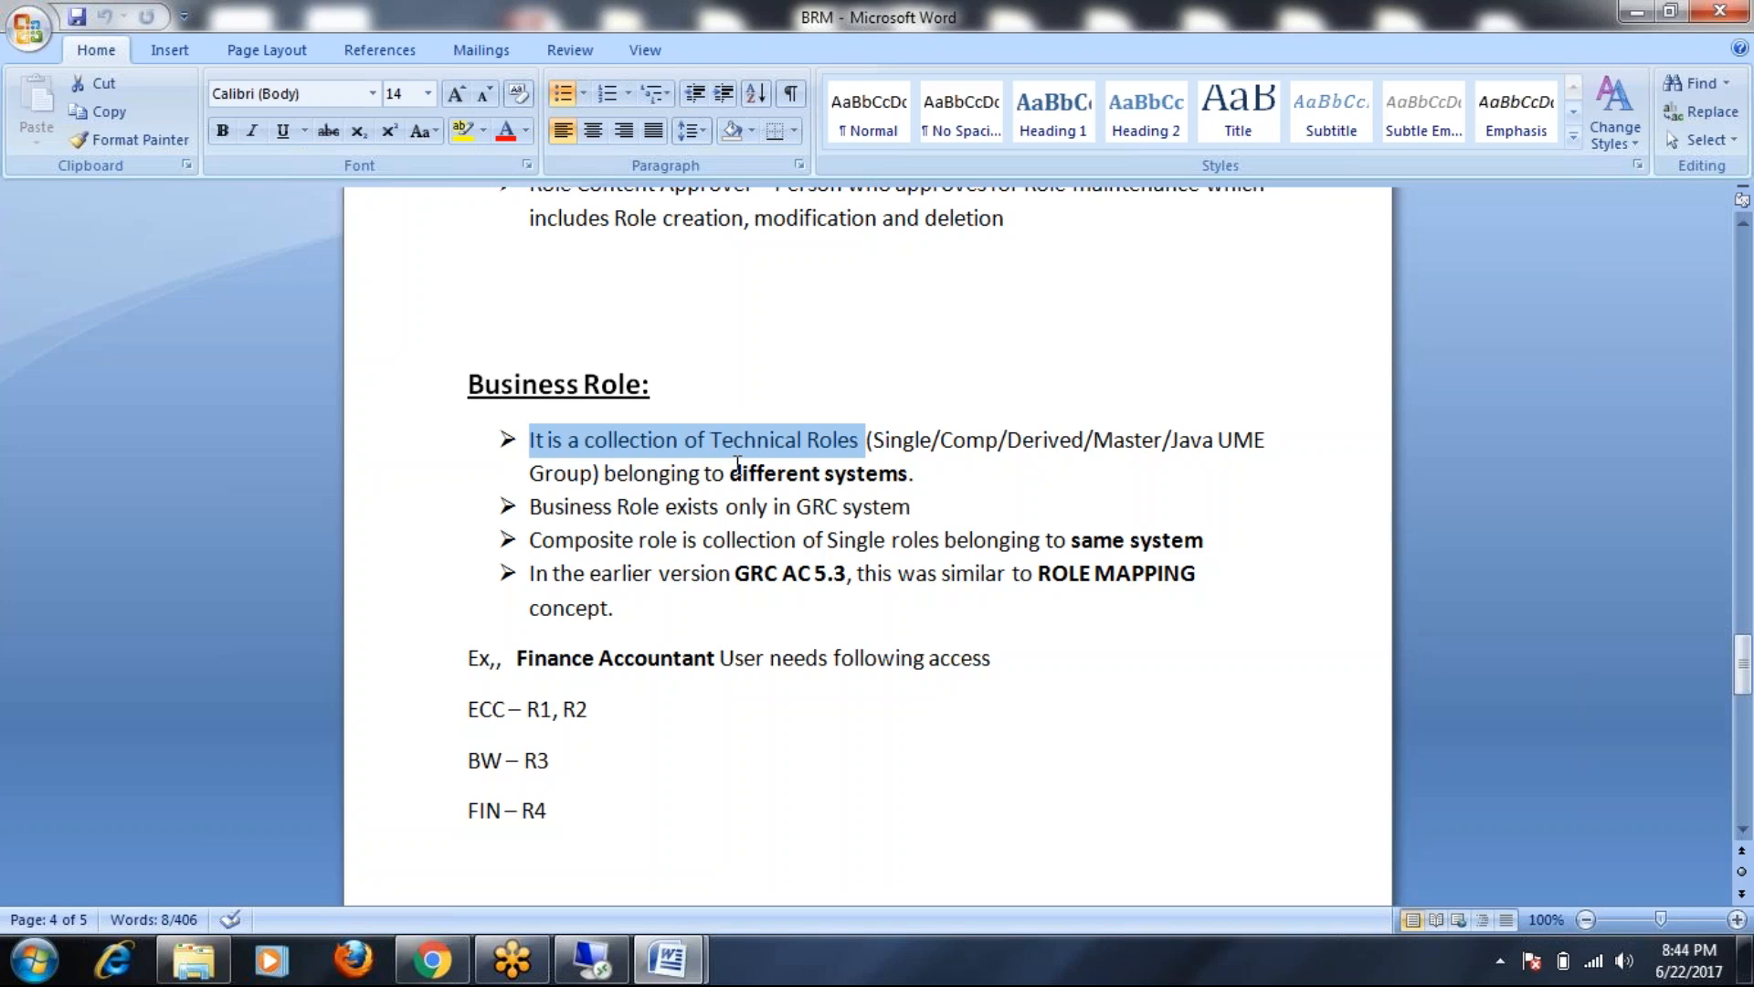
left_click_drag(526, 506, 941, 509)
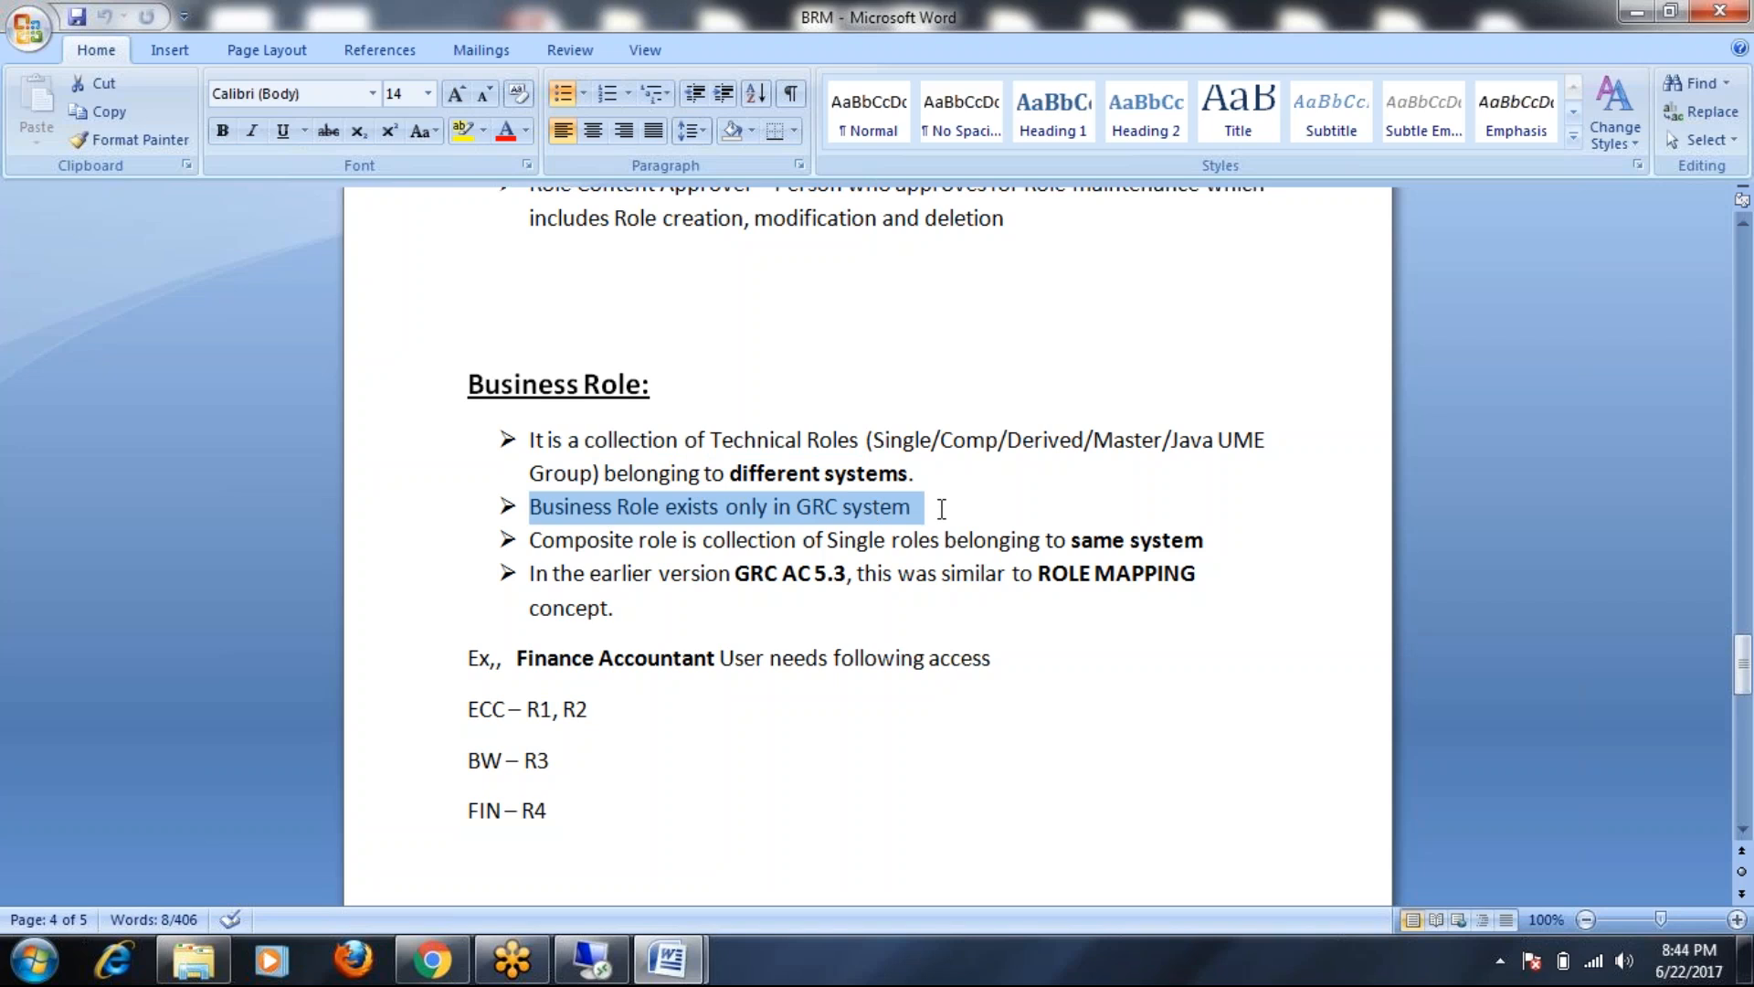
Add ' (NWBC)' after 'GRC system', then highlight the composite role, role type and GRC AC 5.3 points
left_click(941, 509)
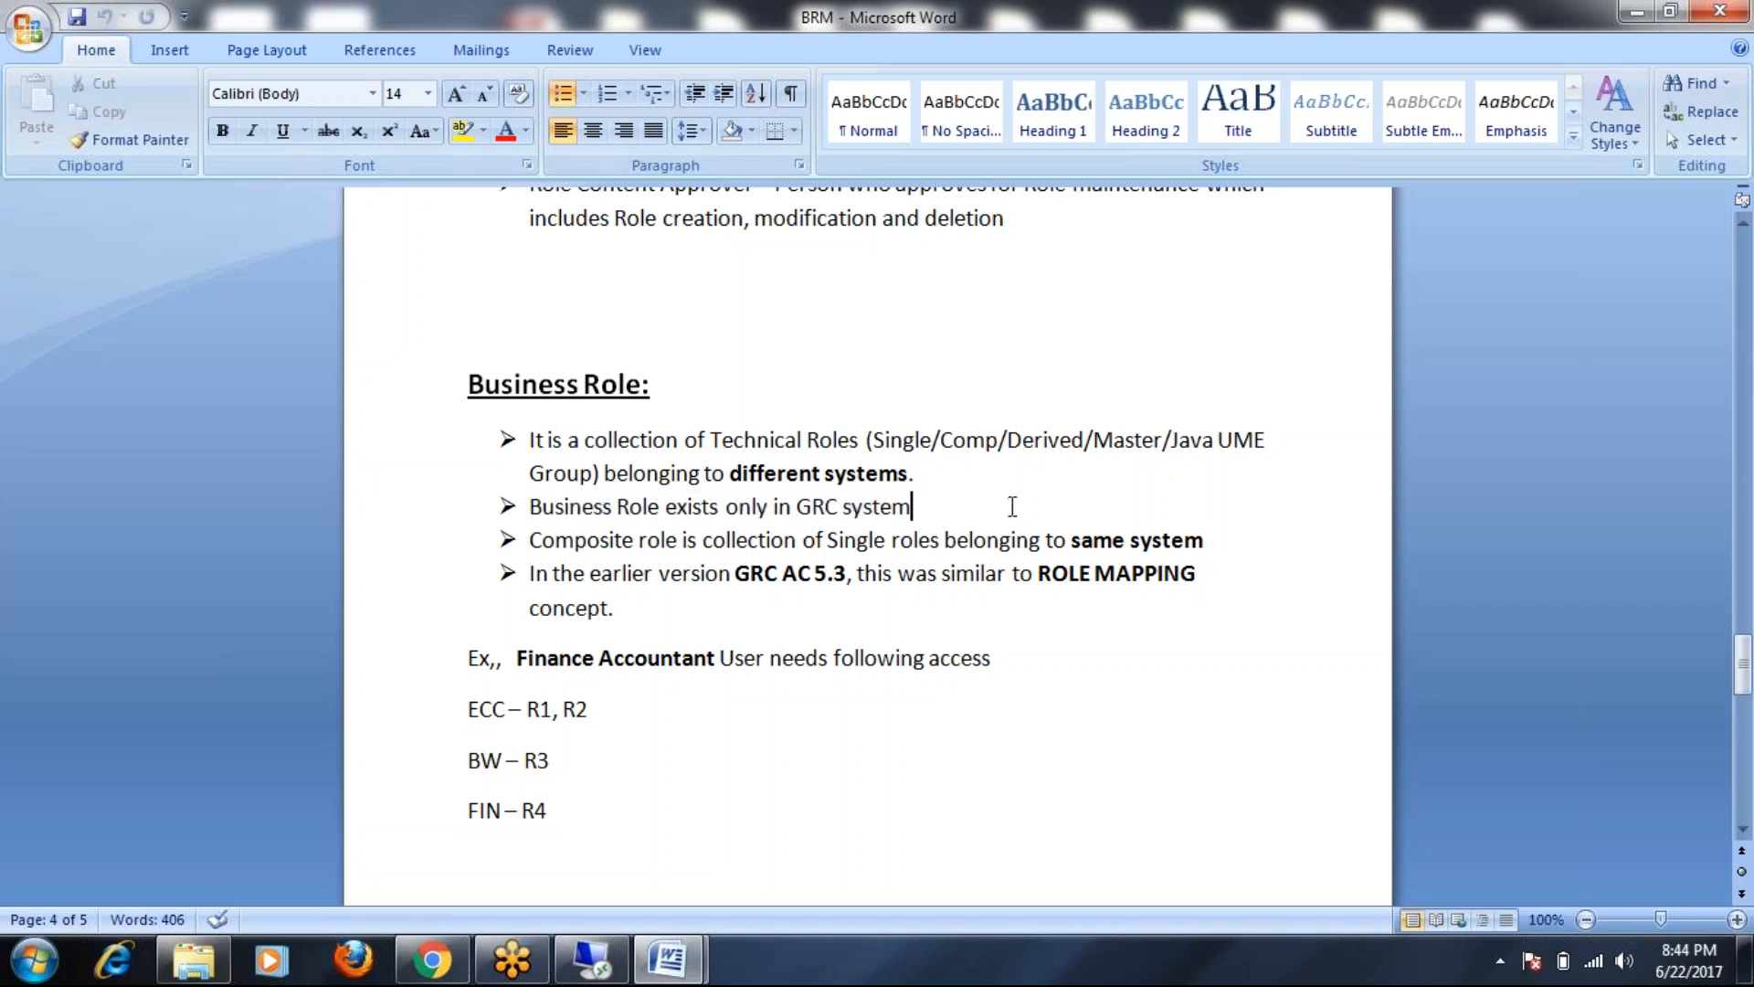
type("(NWBC)")
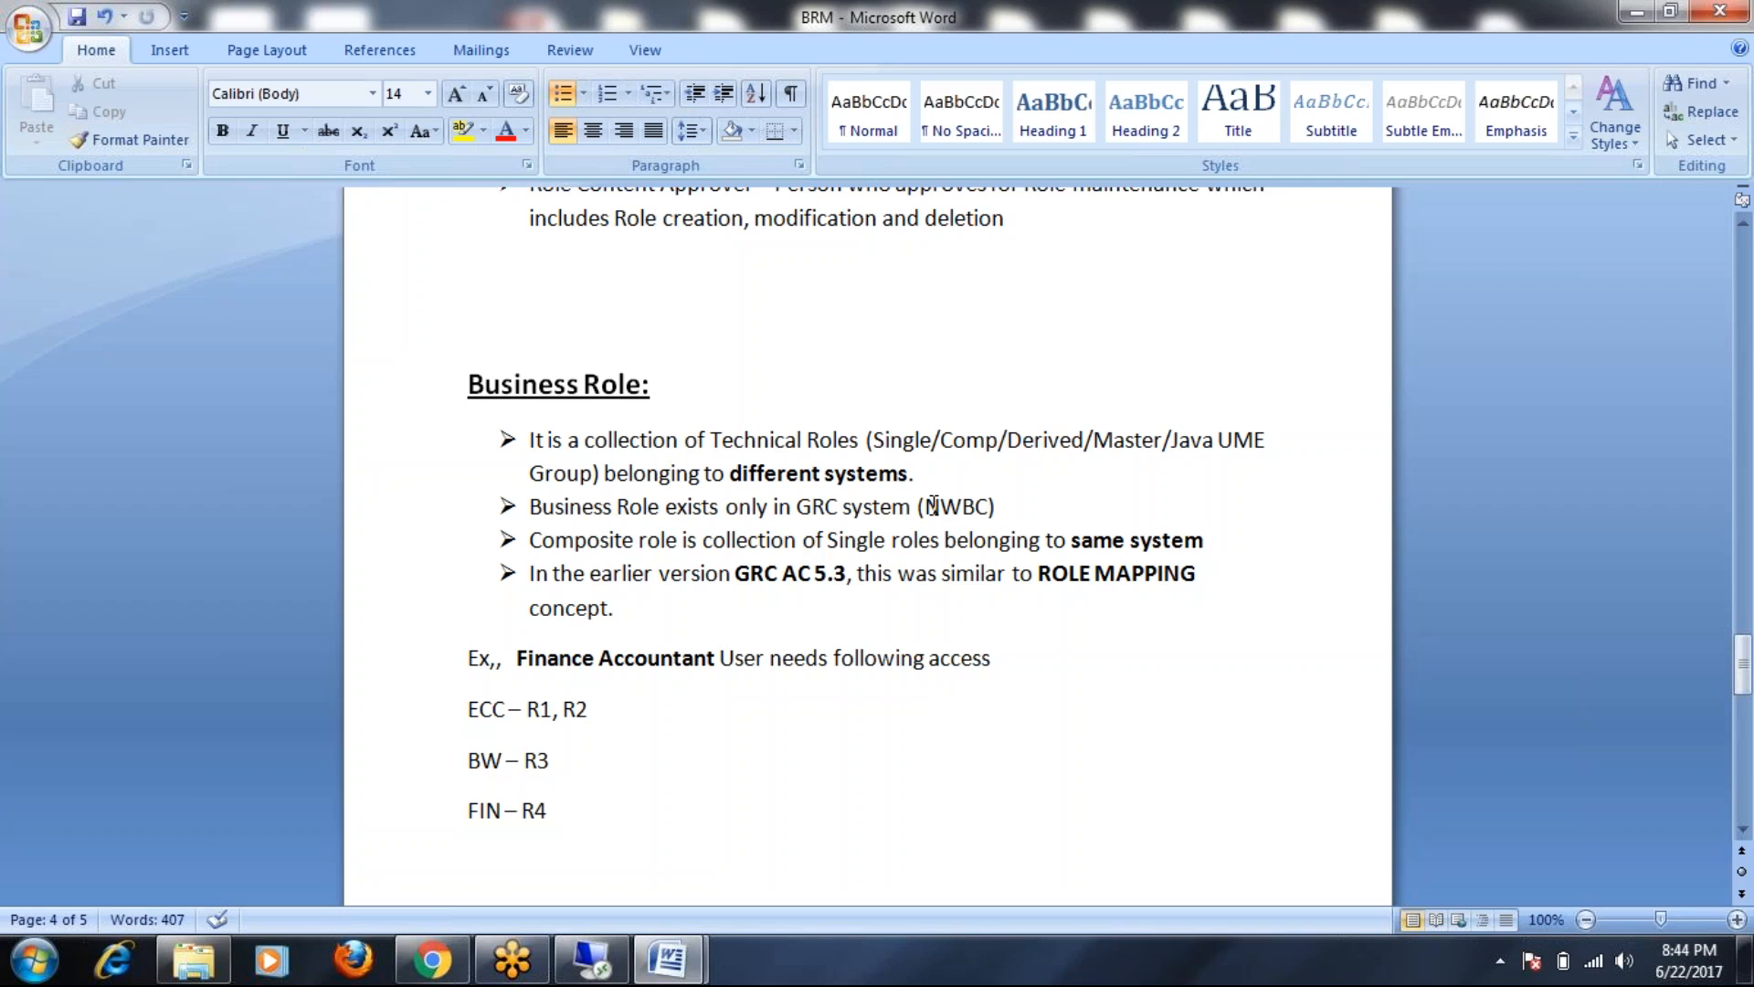
left_click_drag(533, 542, 917, 547)
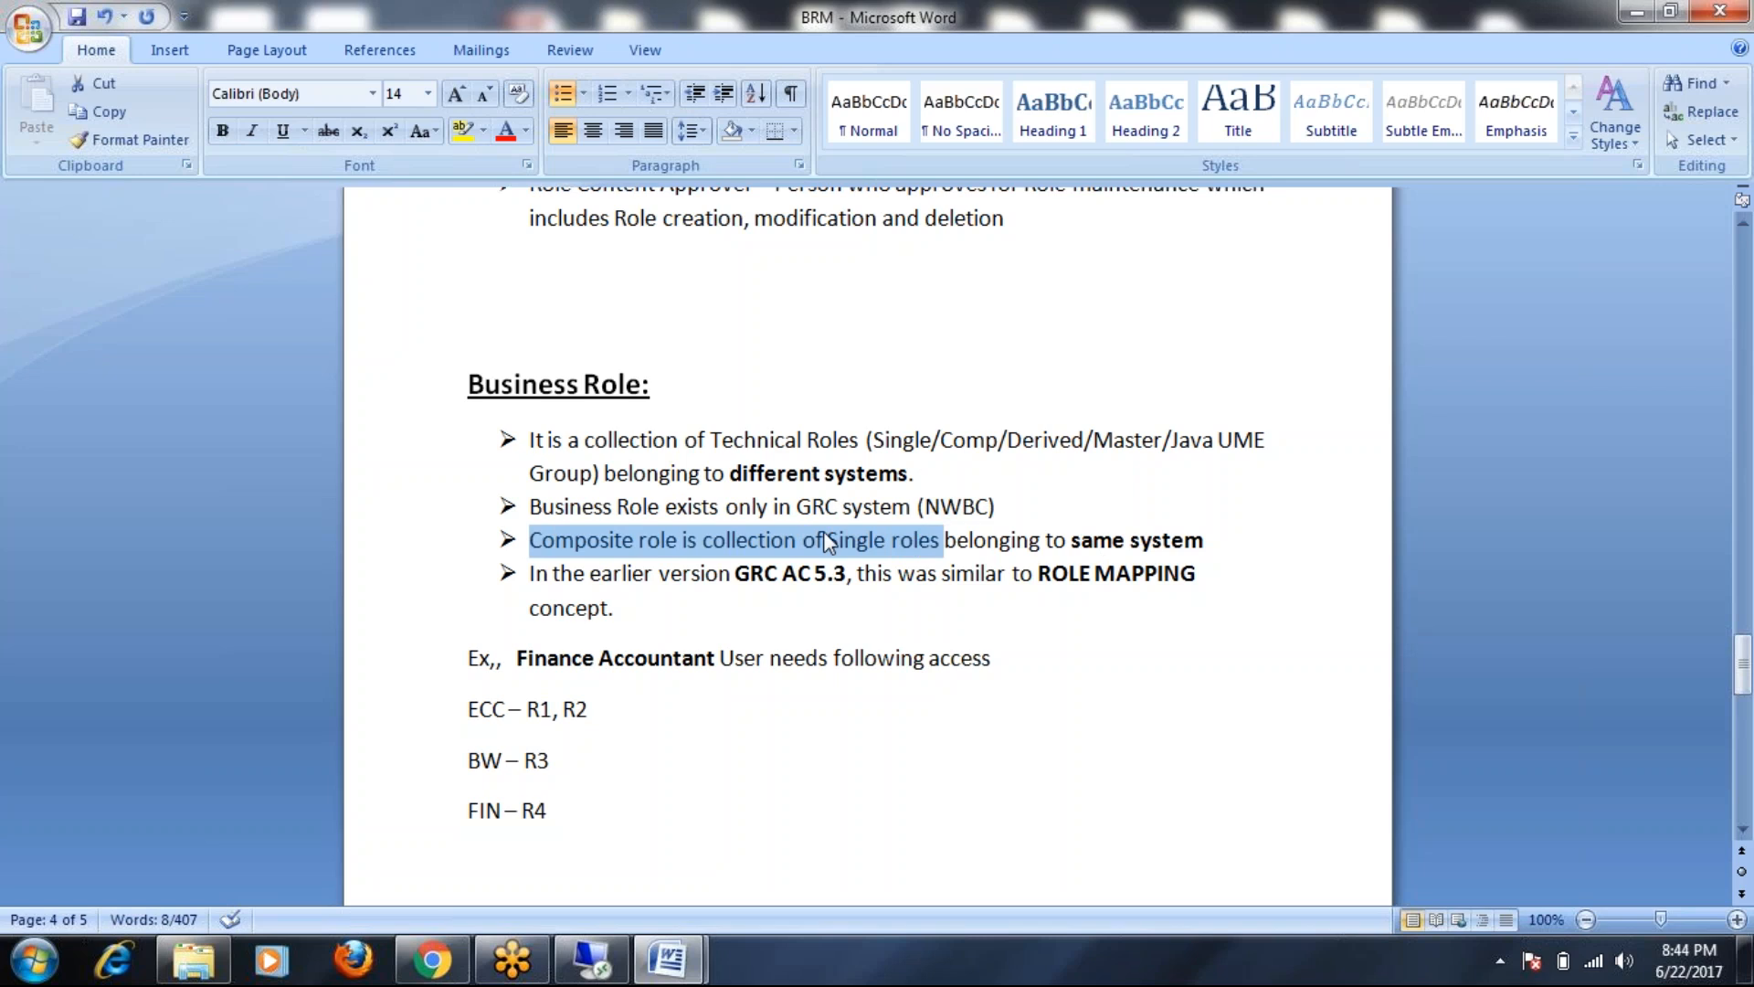
left_click_drag(872, 439, 1000, 442)
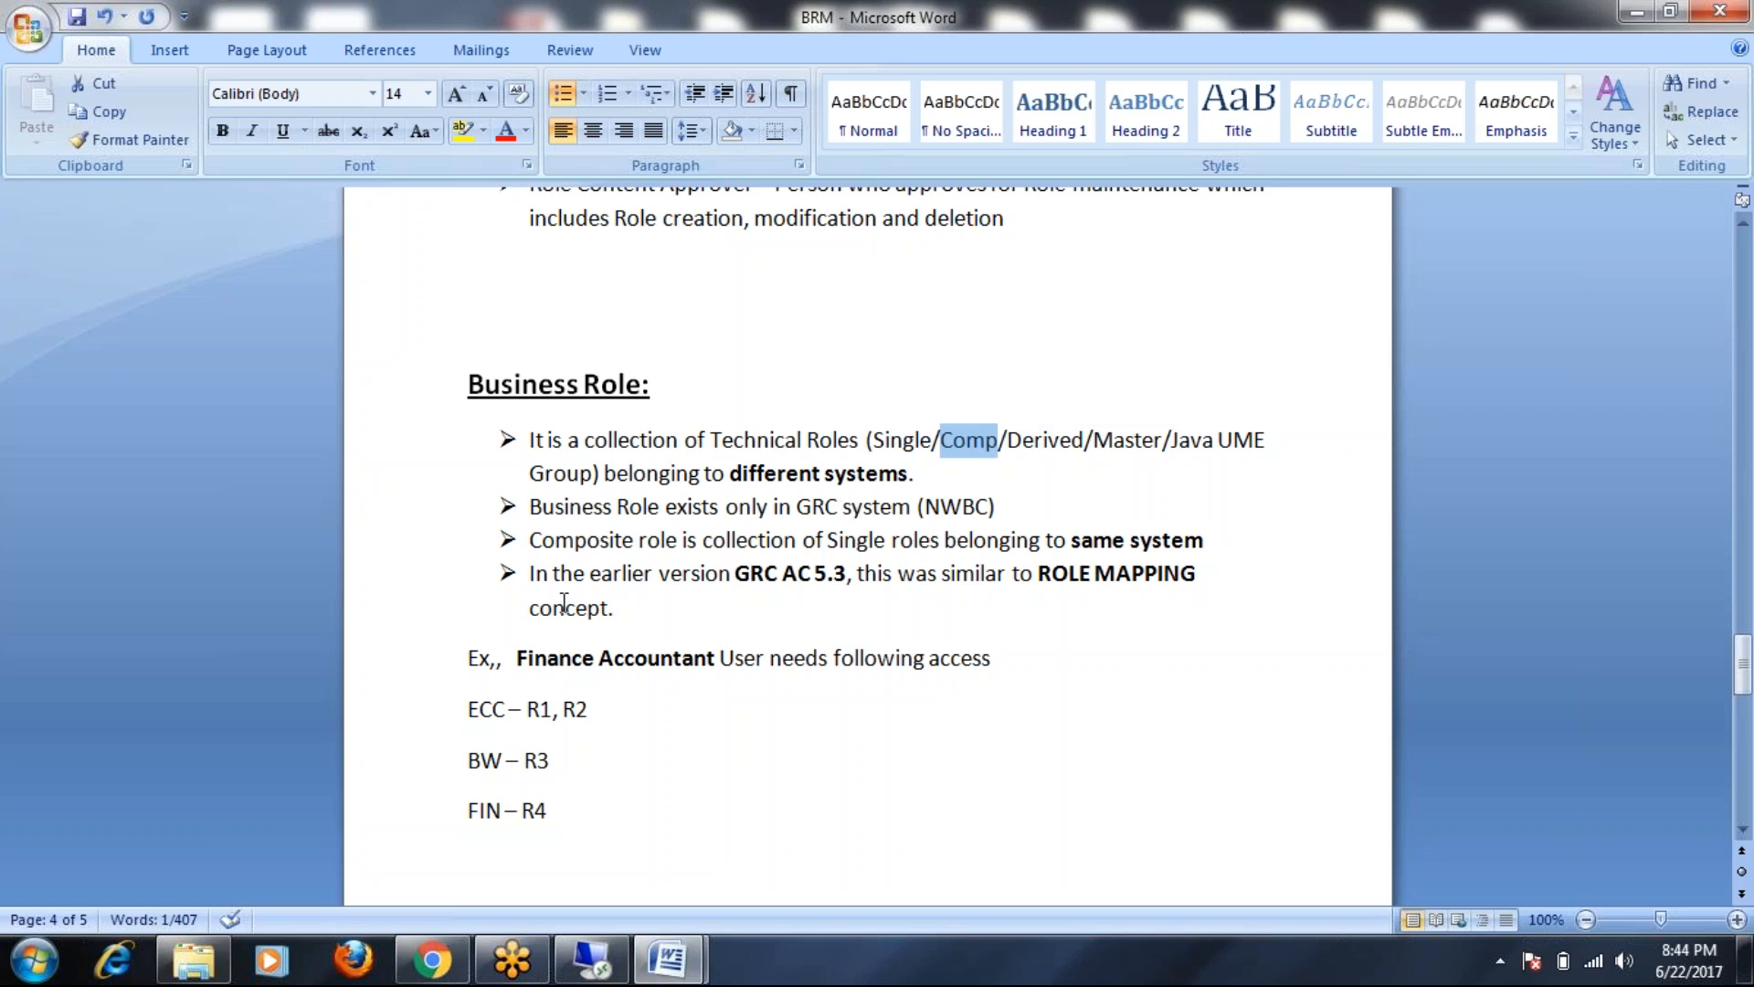
left_click_drag(737, 578, 834, 578)
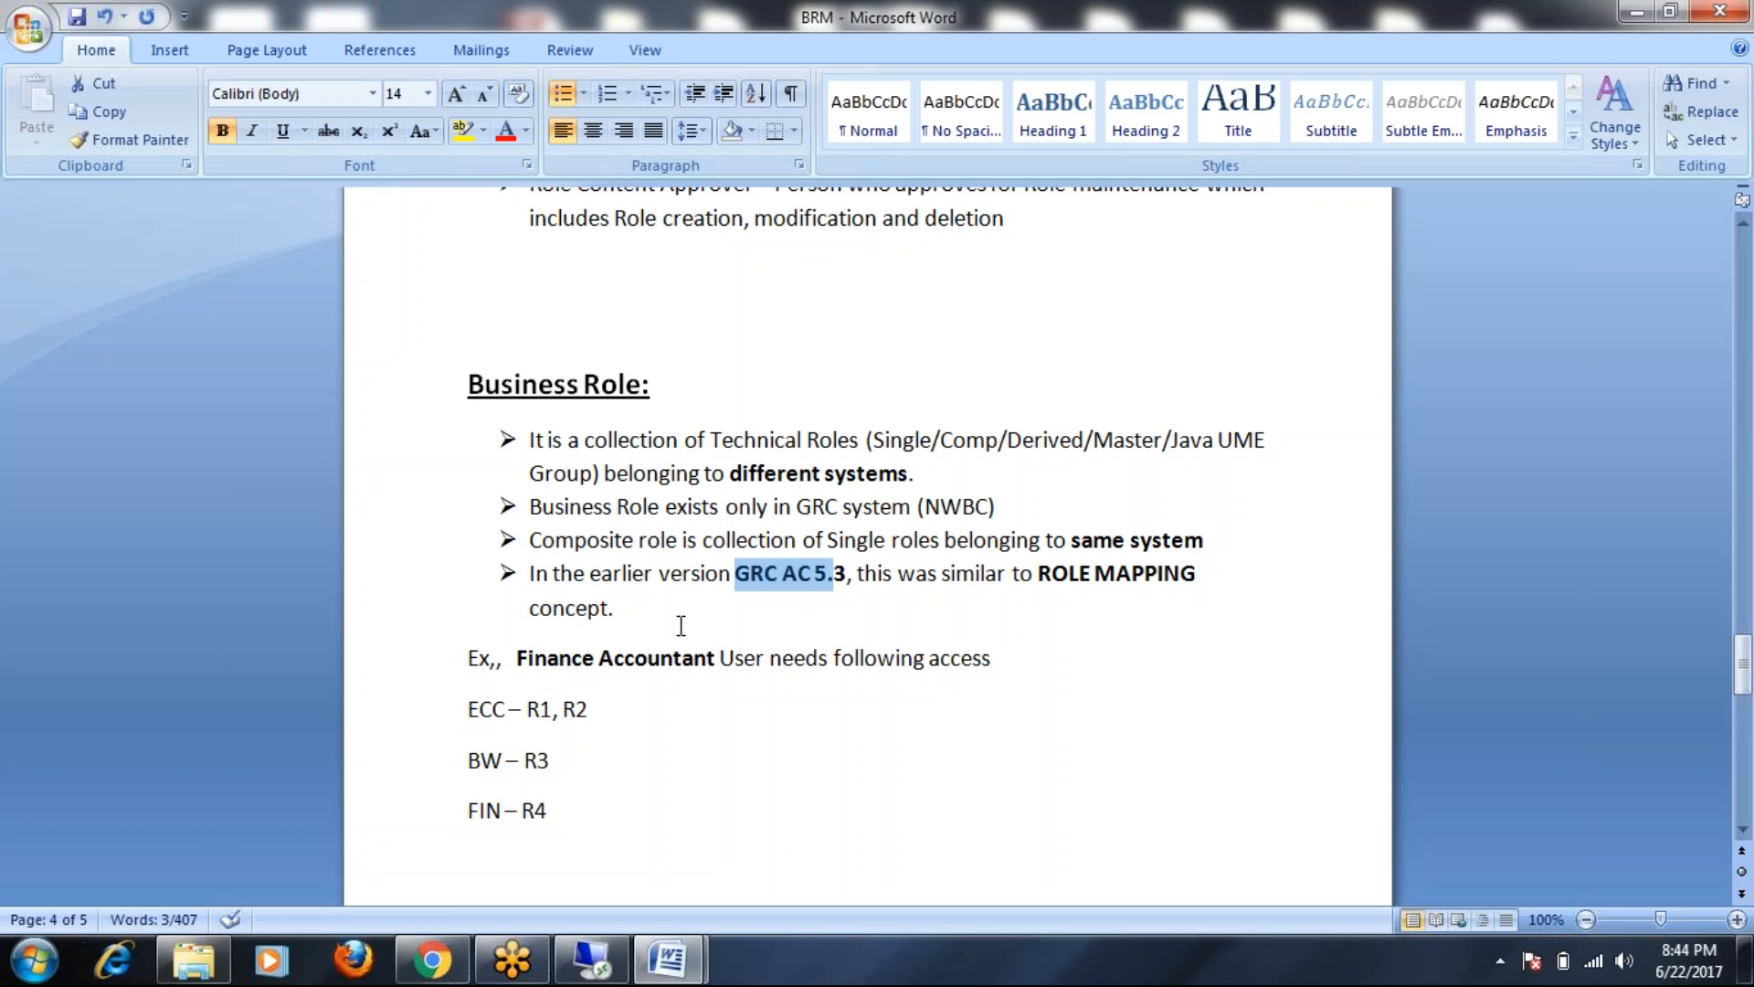
Launch Paint from the Start menu
scroll(681, 626, "down", 2)
scroll(682, 623, "up", 5)
scroll(682, 660, "down", 5)
scroll(686, 658, "up", 1)
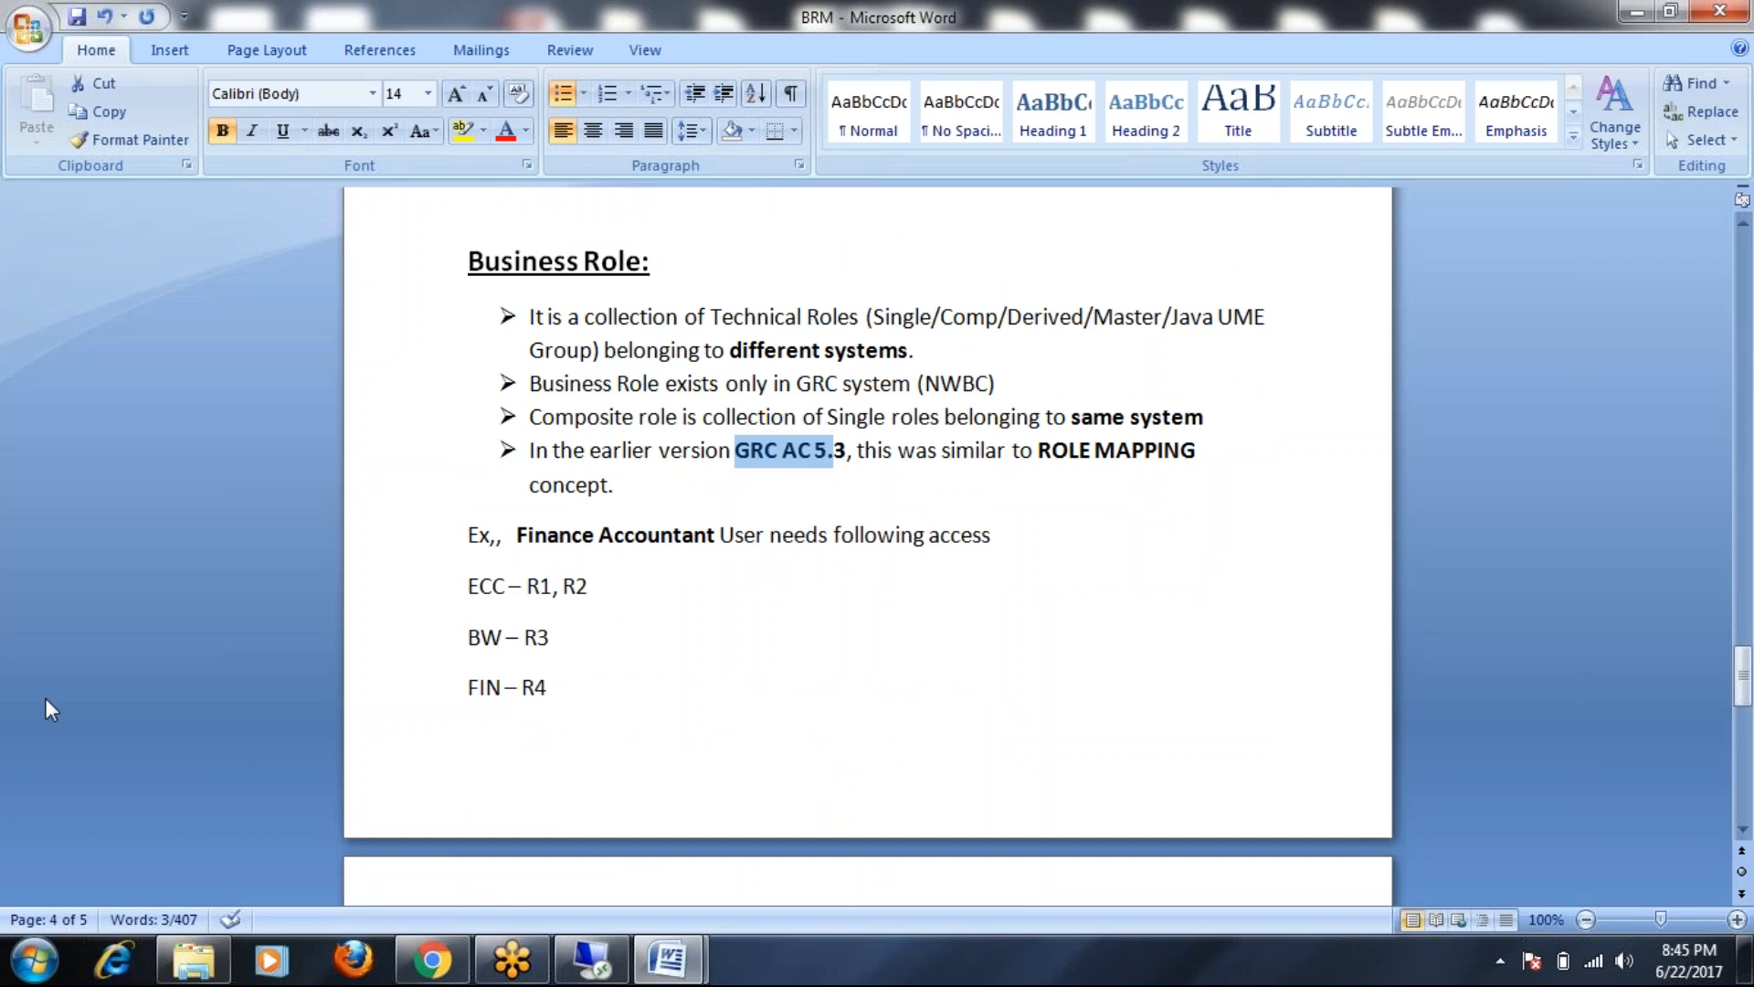
left_click(34, 959)
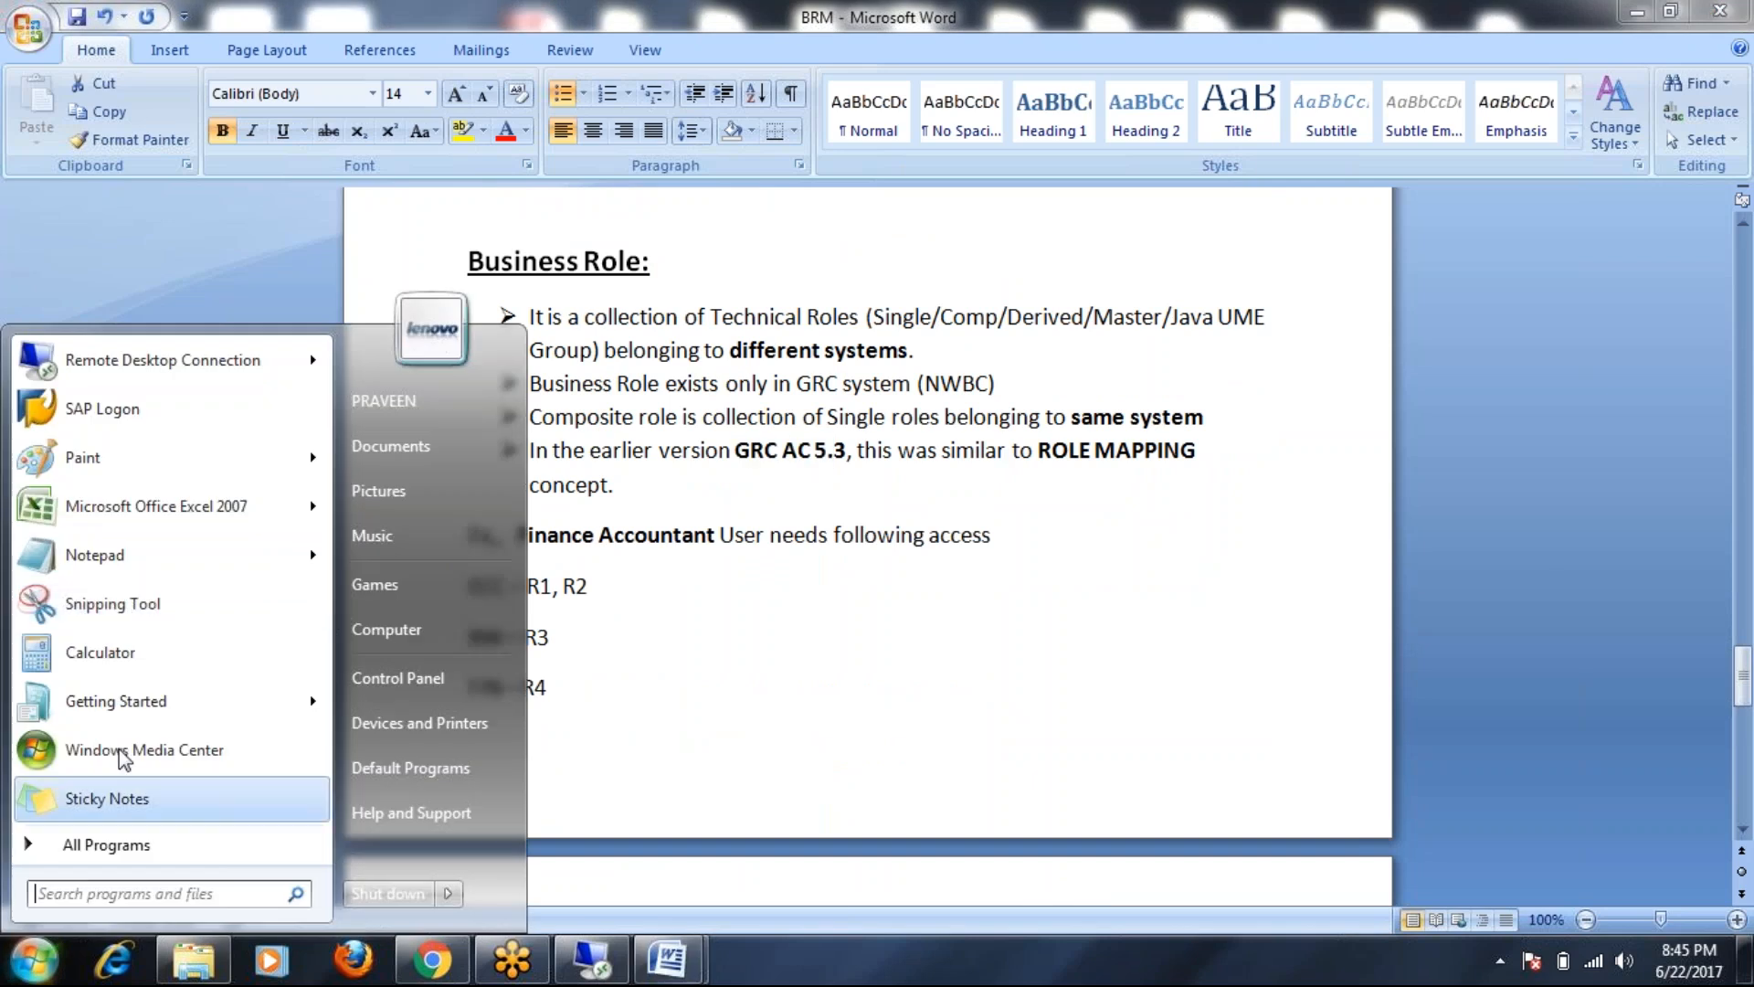
left_click(108, 477)
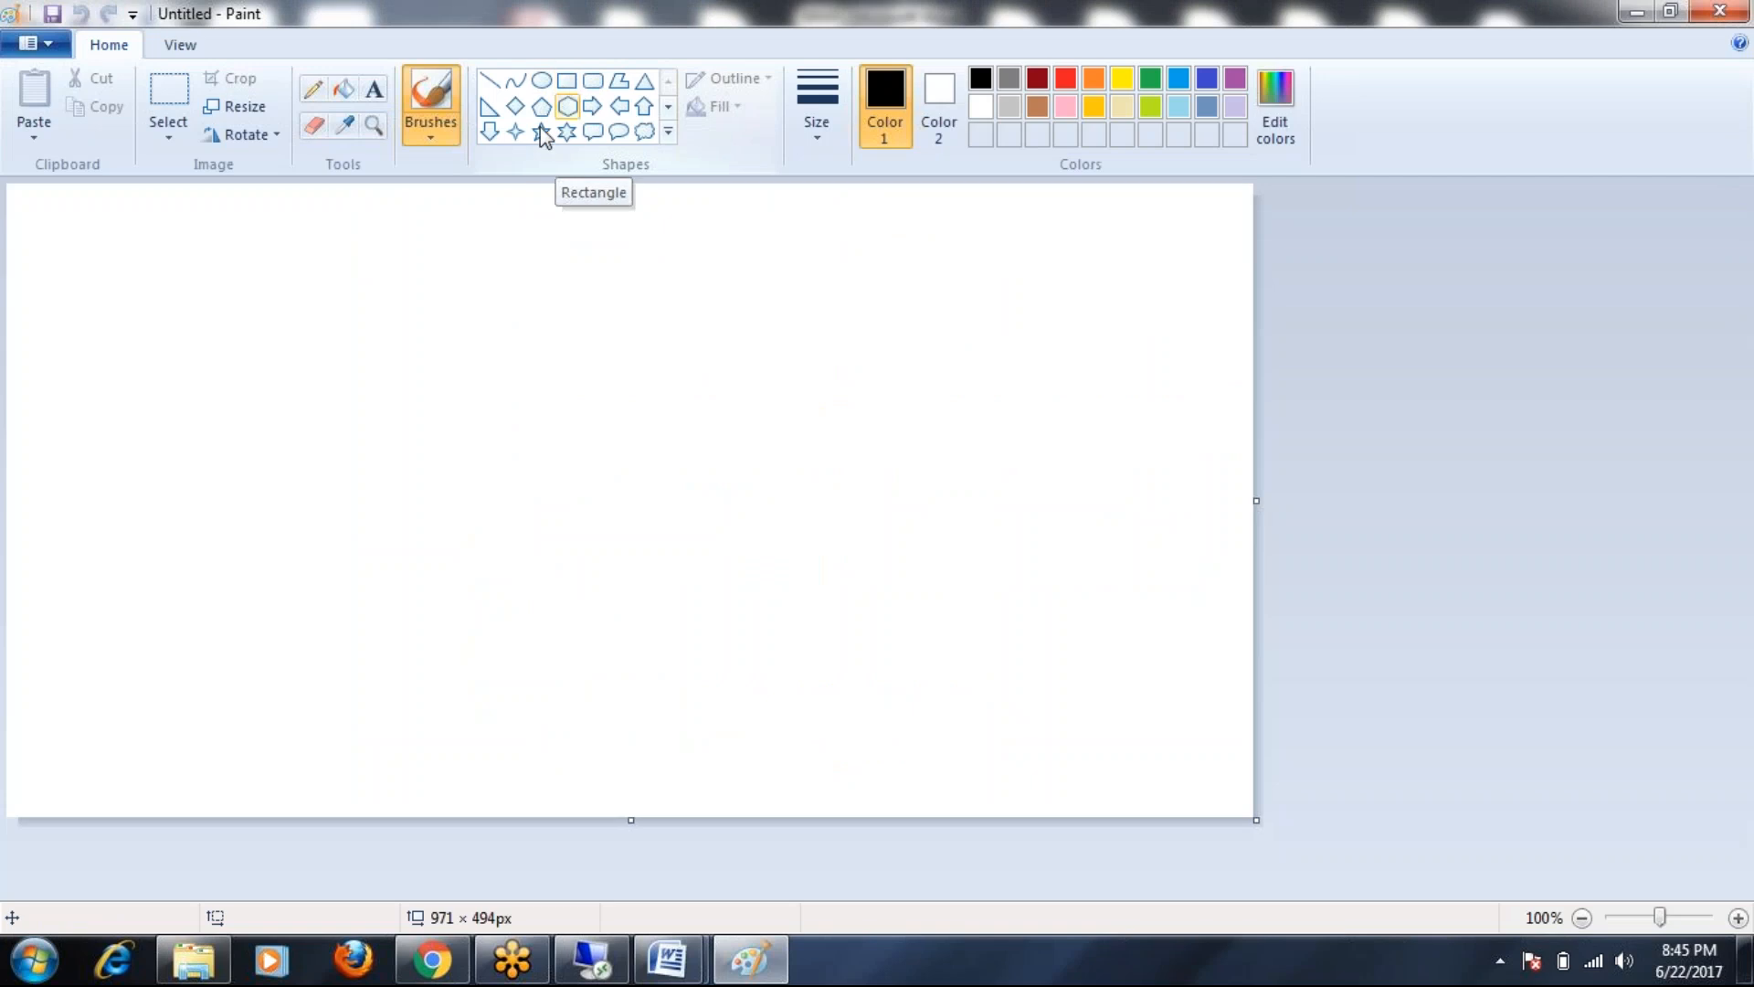
Place a text box on the Paint canvas, then close Paint with Don't Save
left_click(374, 88)
left_click(301, 376)
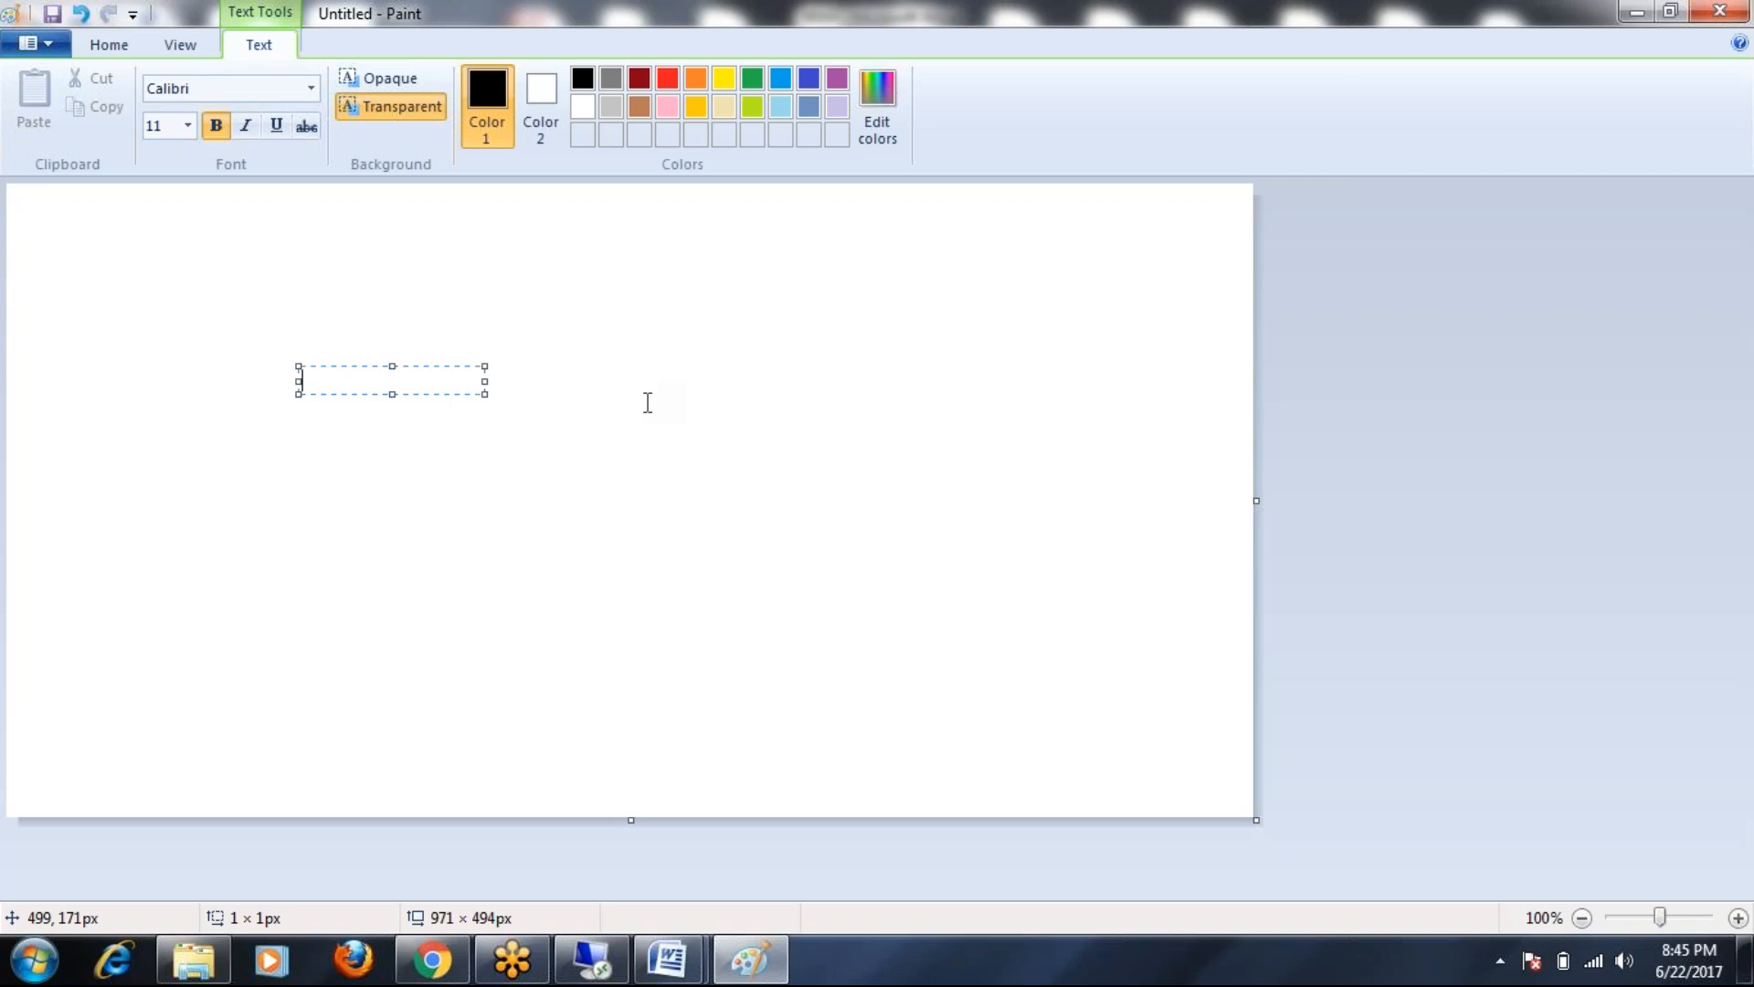
left_click(1718, 12)
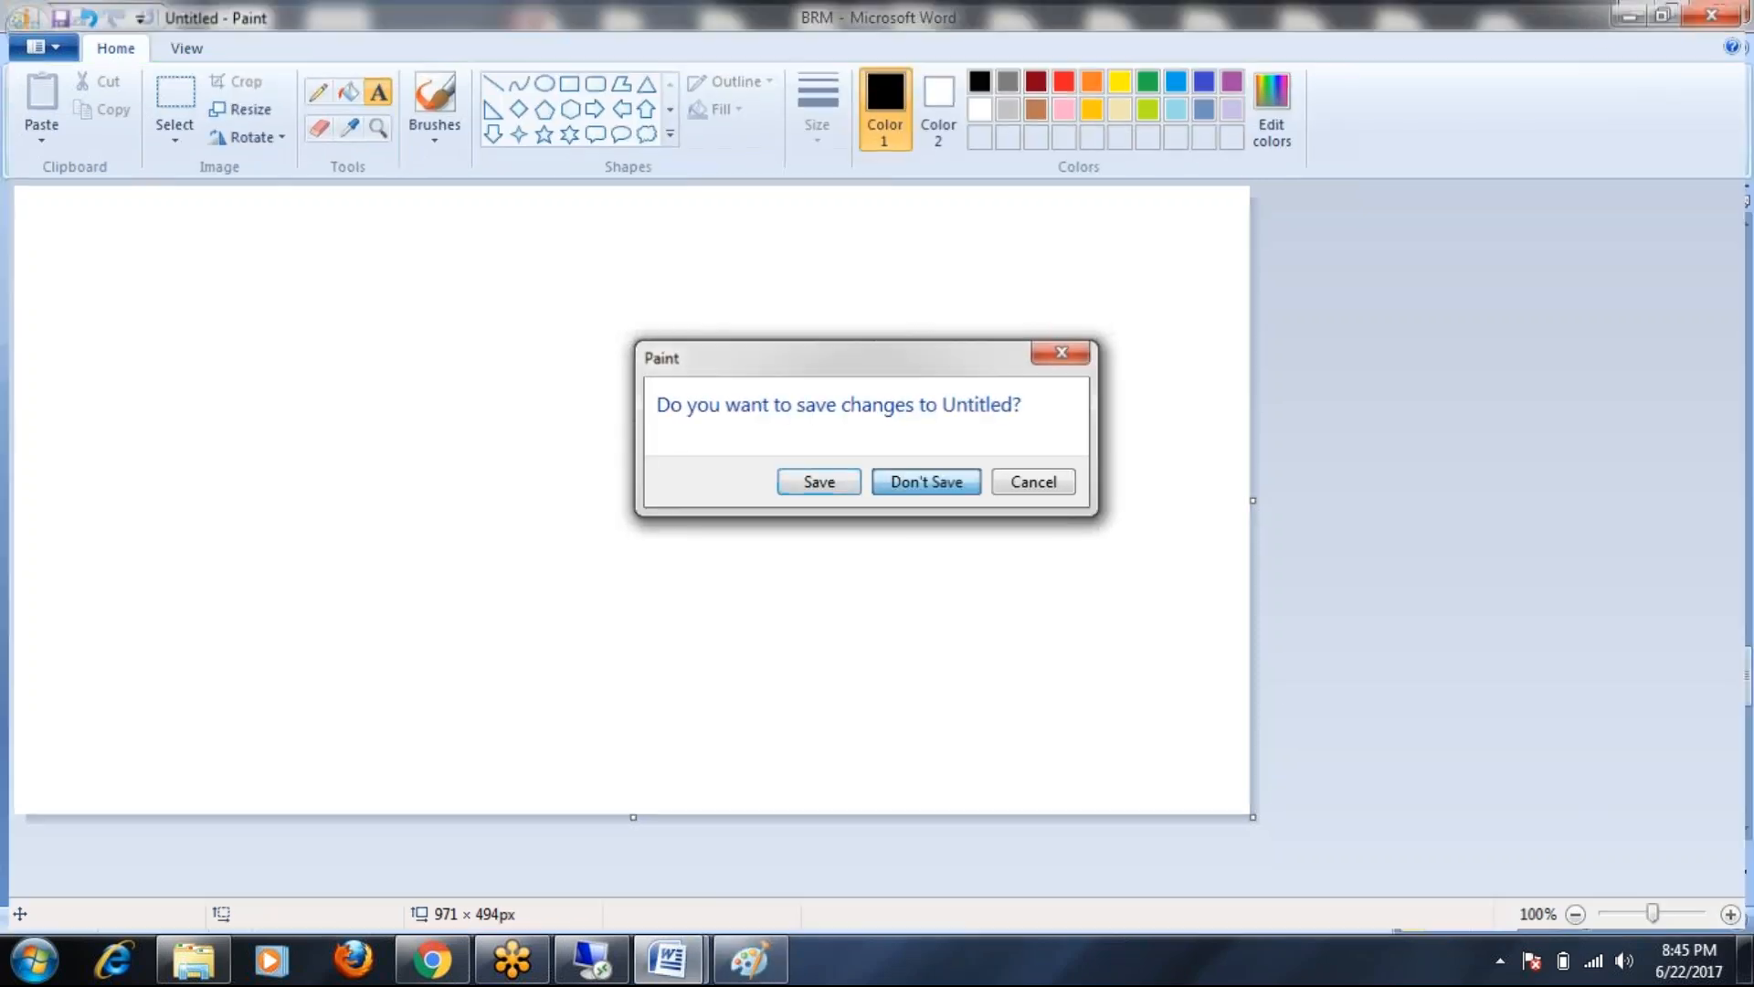
left_click(936, 485)
Open the Risks workbook from Excel 2007's Recent list
left_click(41, 972)
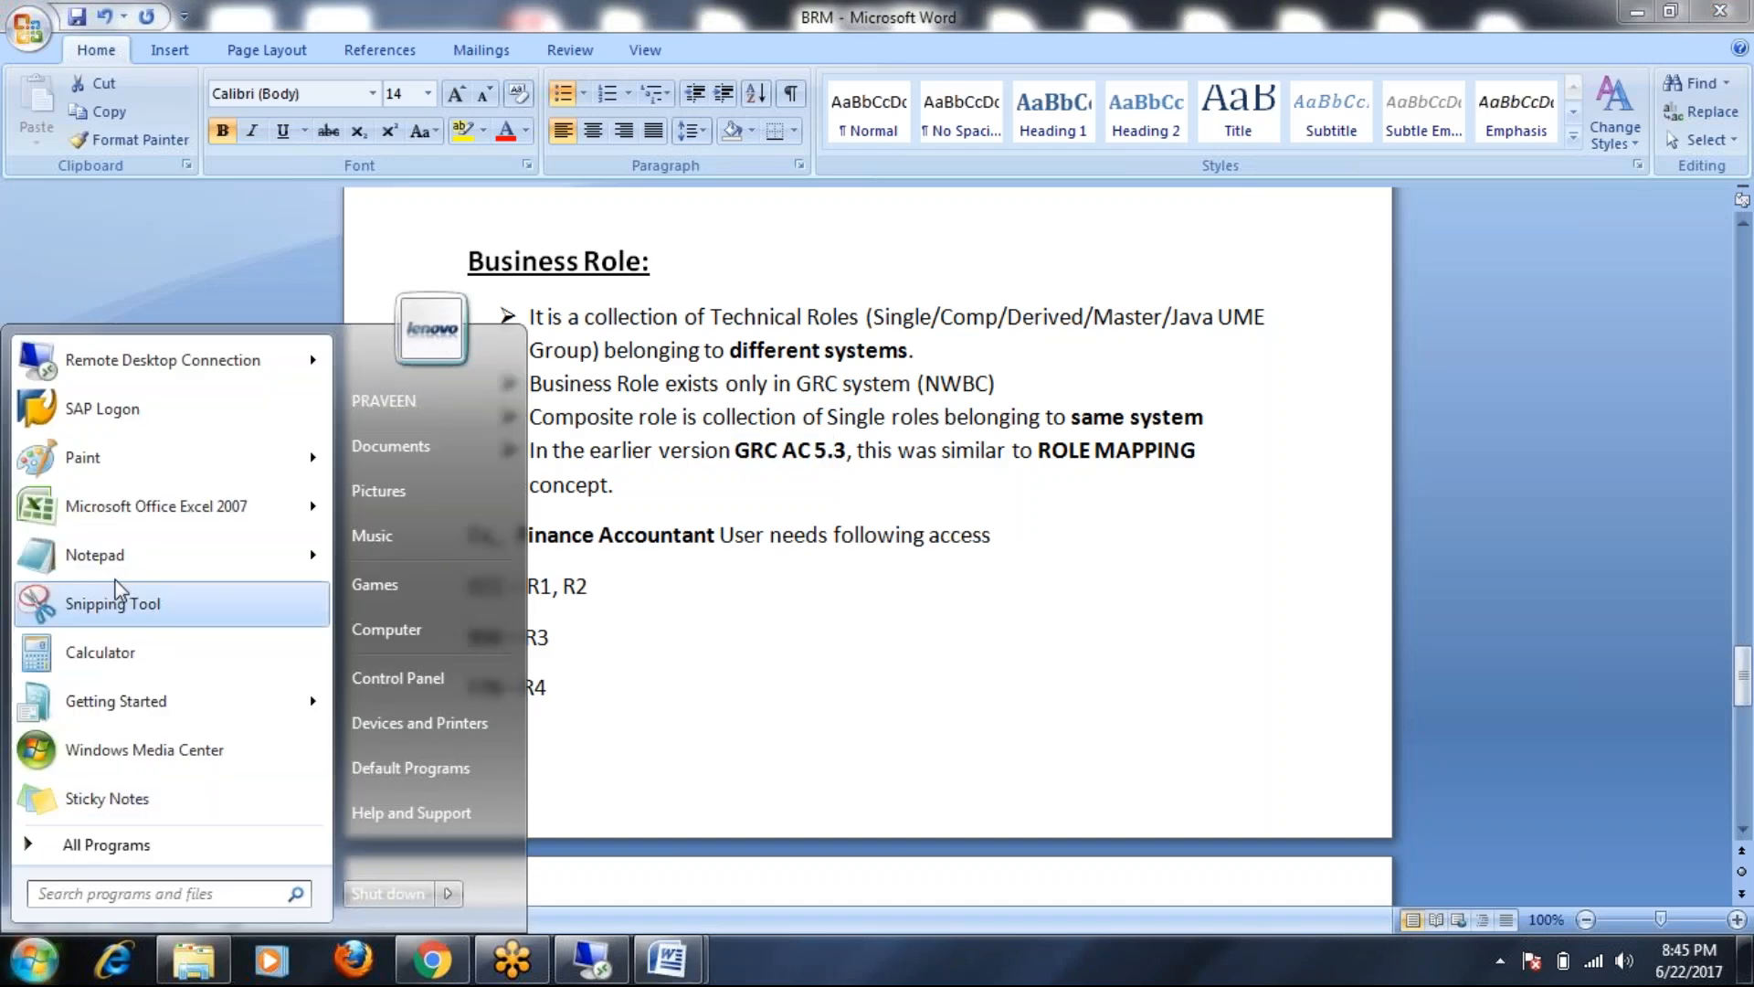
mouse_move(122, 517)
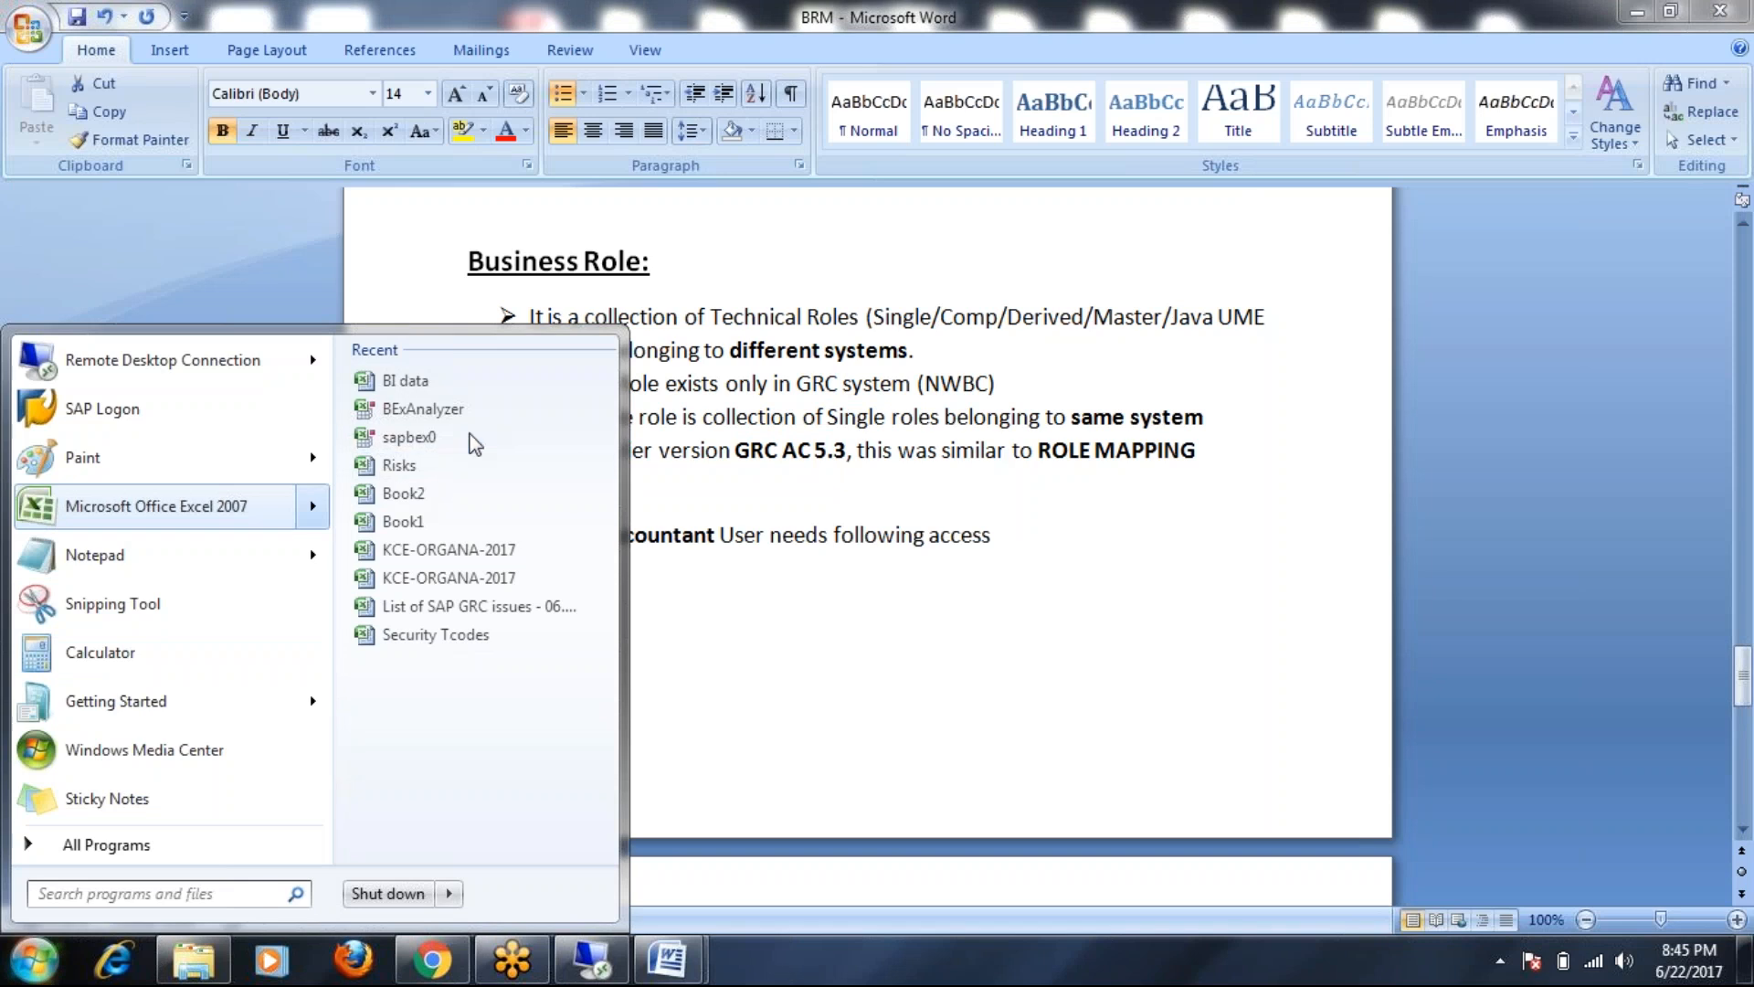
left_click(420, 470)
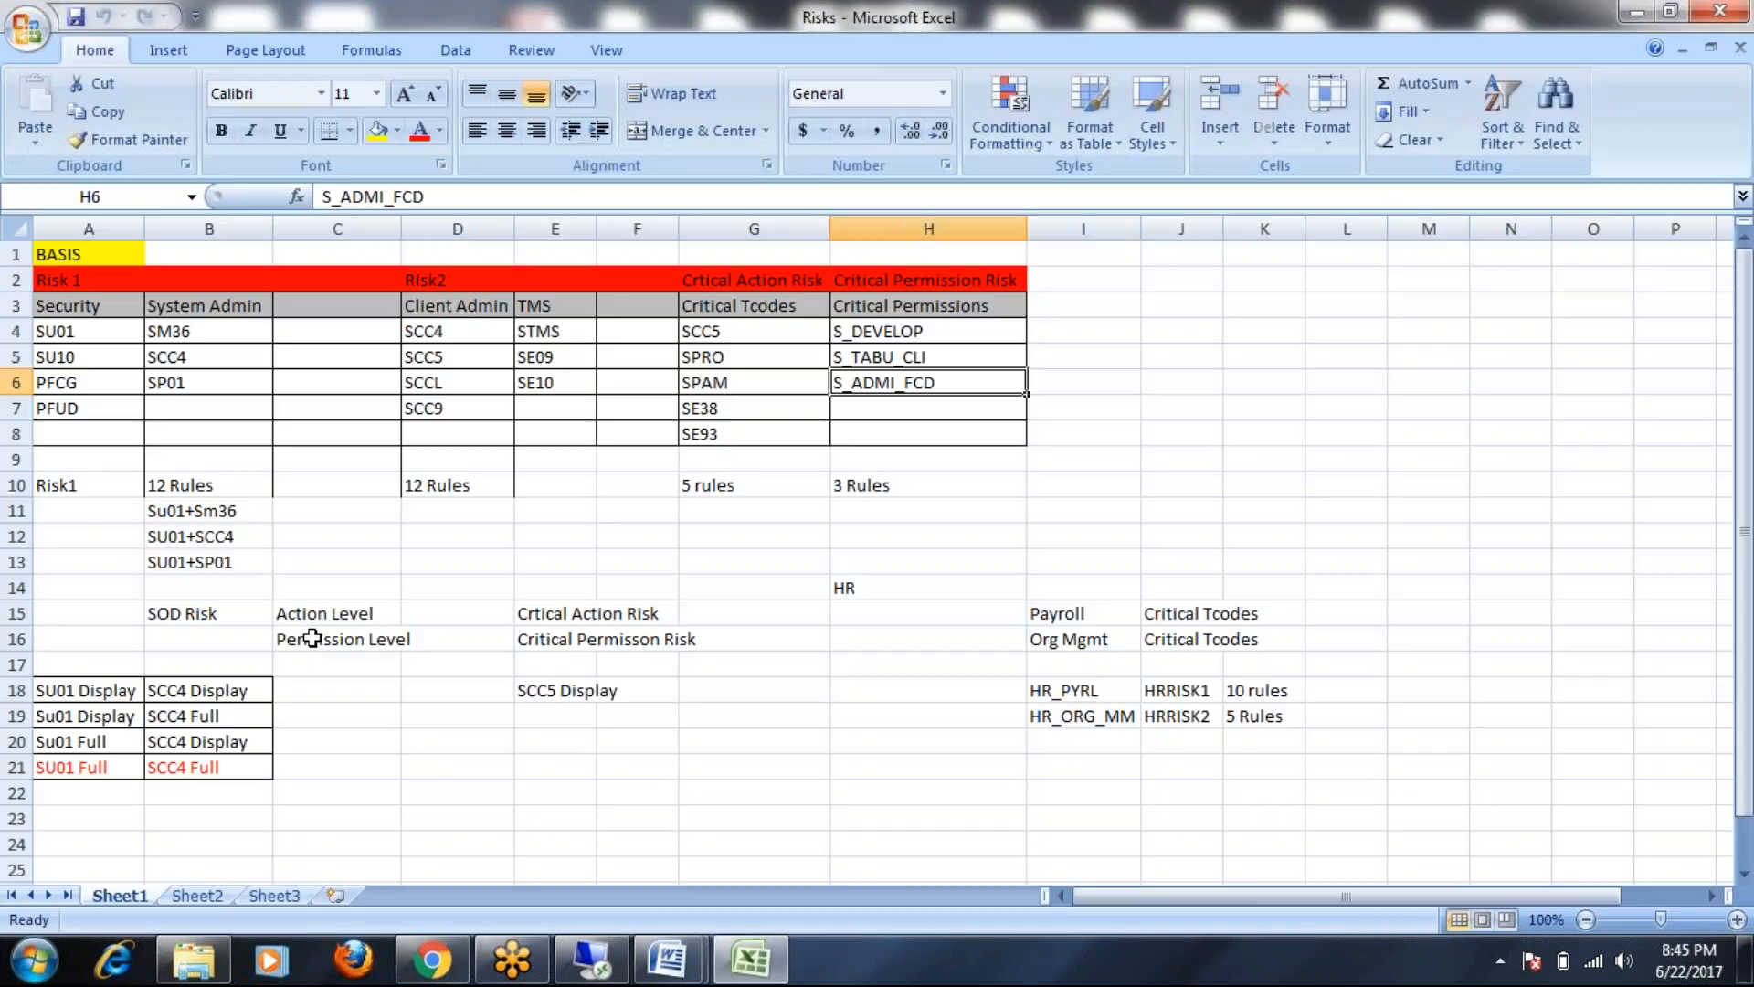
On Sheet2, enter the heading 'Finance team' in A1 and autofit column A
scroll(316, 807, "down", 3)
left_click(199, 896)
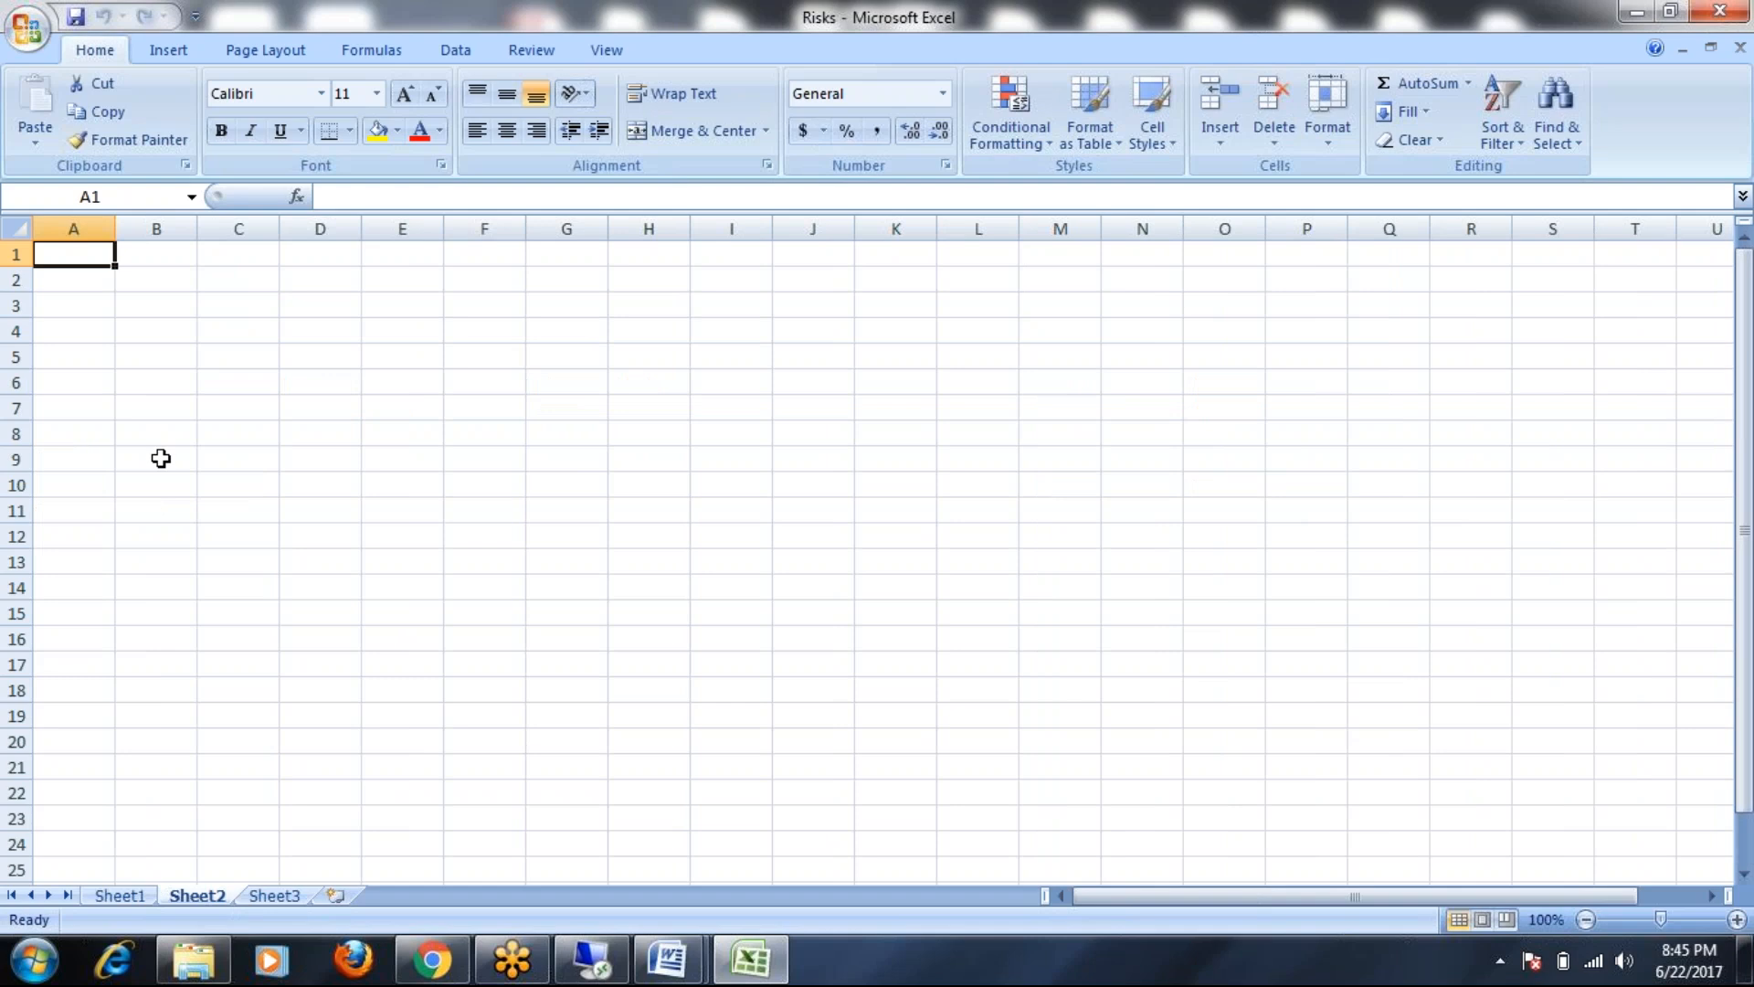
double_click(86, 252)
type("Finance")
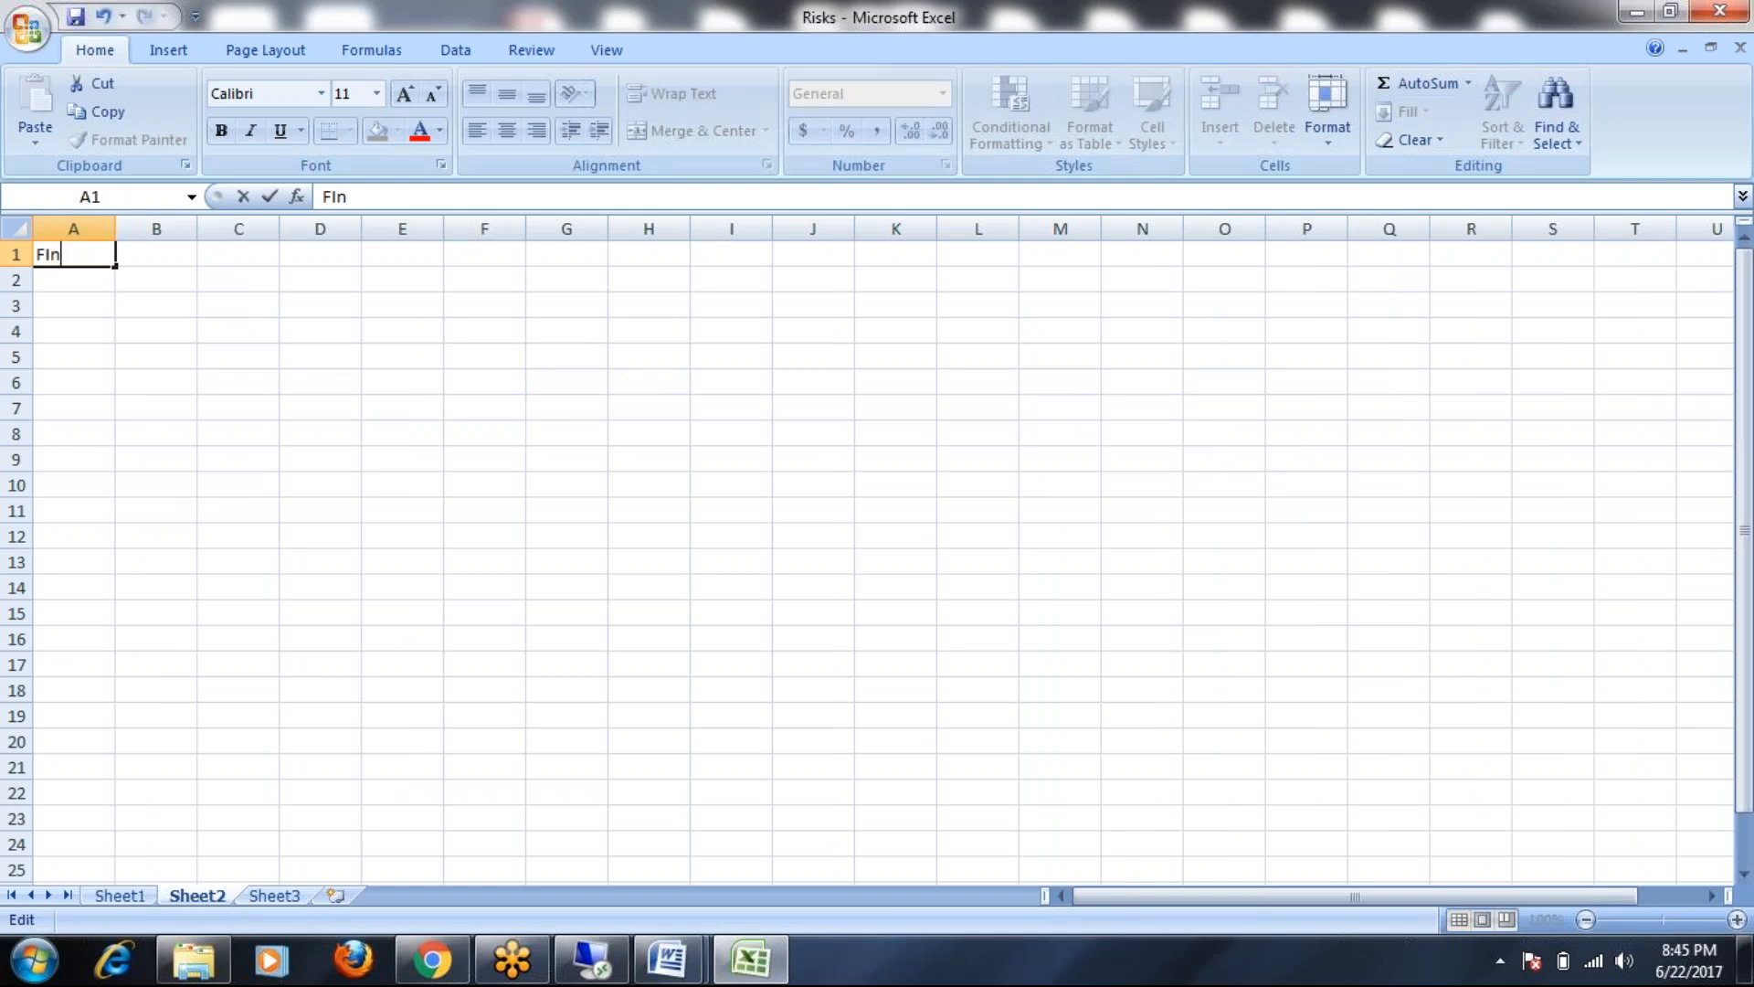
key("BackSpace")
key("BackSpace")
key("BackSpace")
key("BackSpace")
key("BackSpace")
key("BackSpace")
key("BackSpace")
type("Finance team")
left_click(149, 353)
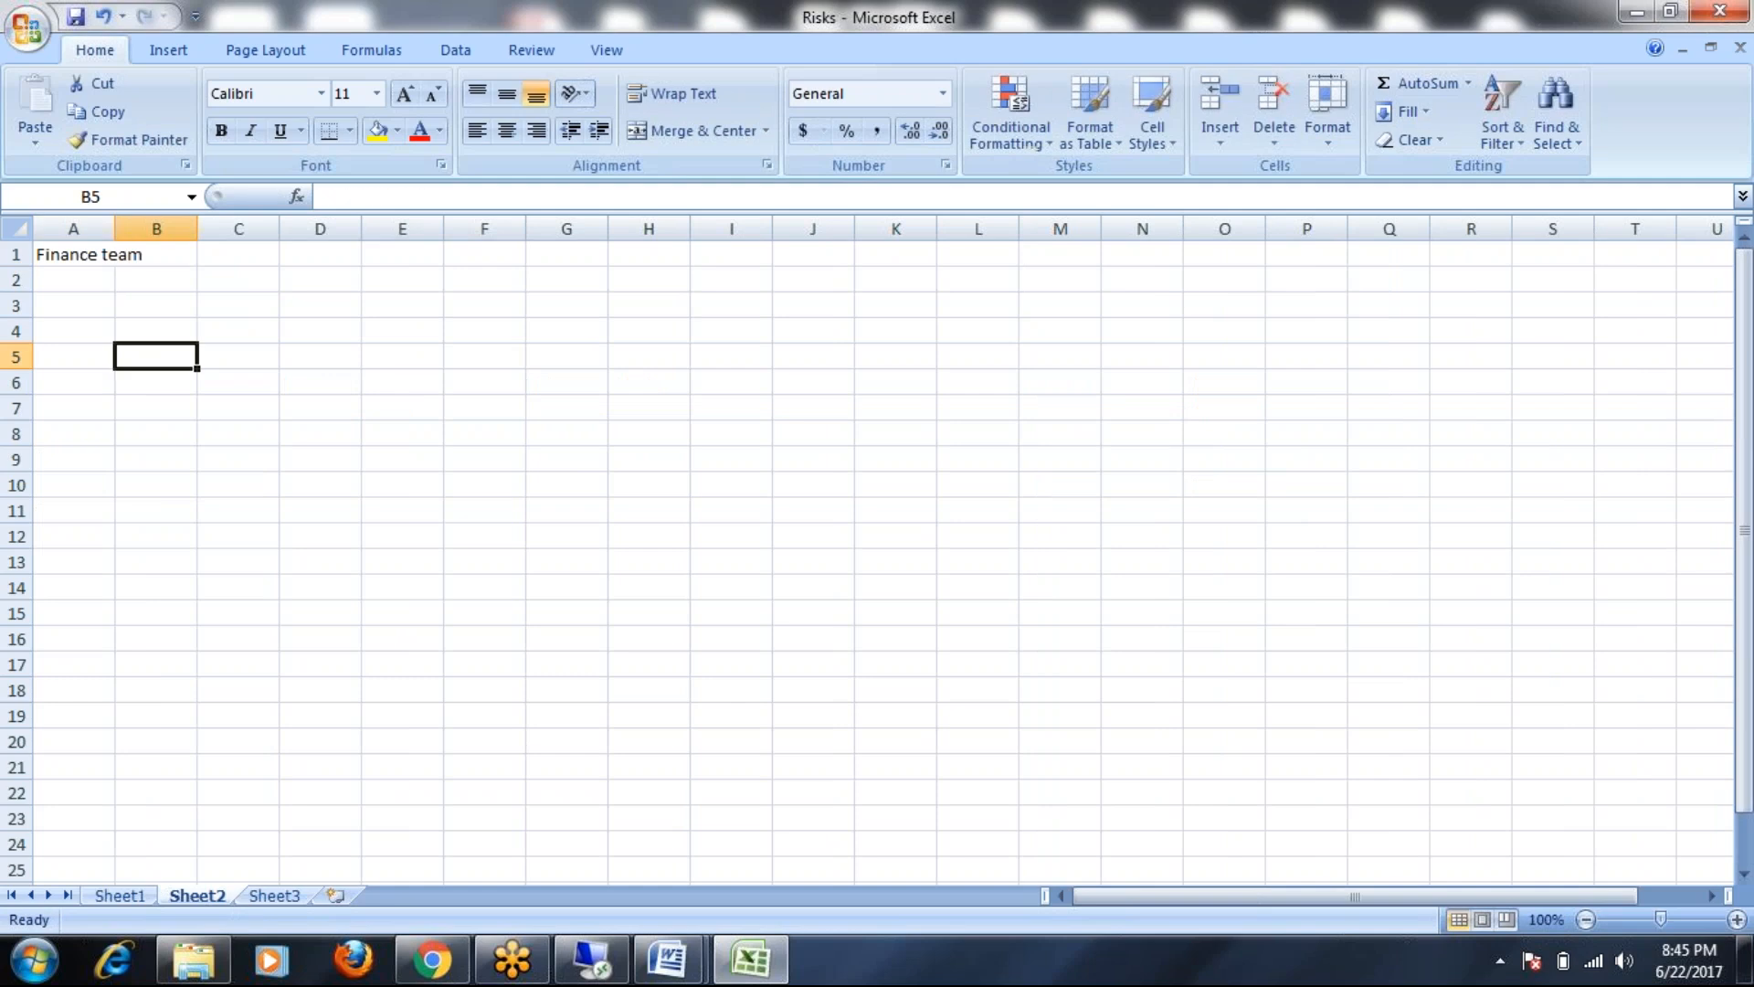
double_click(115, 228)
left_click(116, 276)
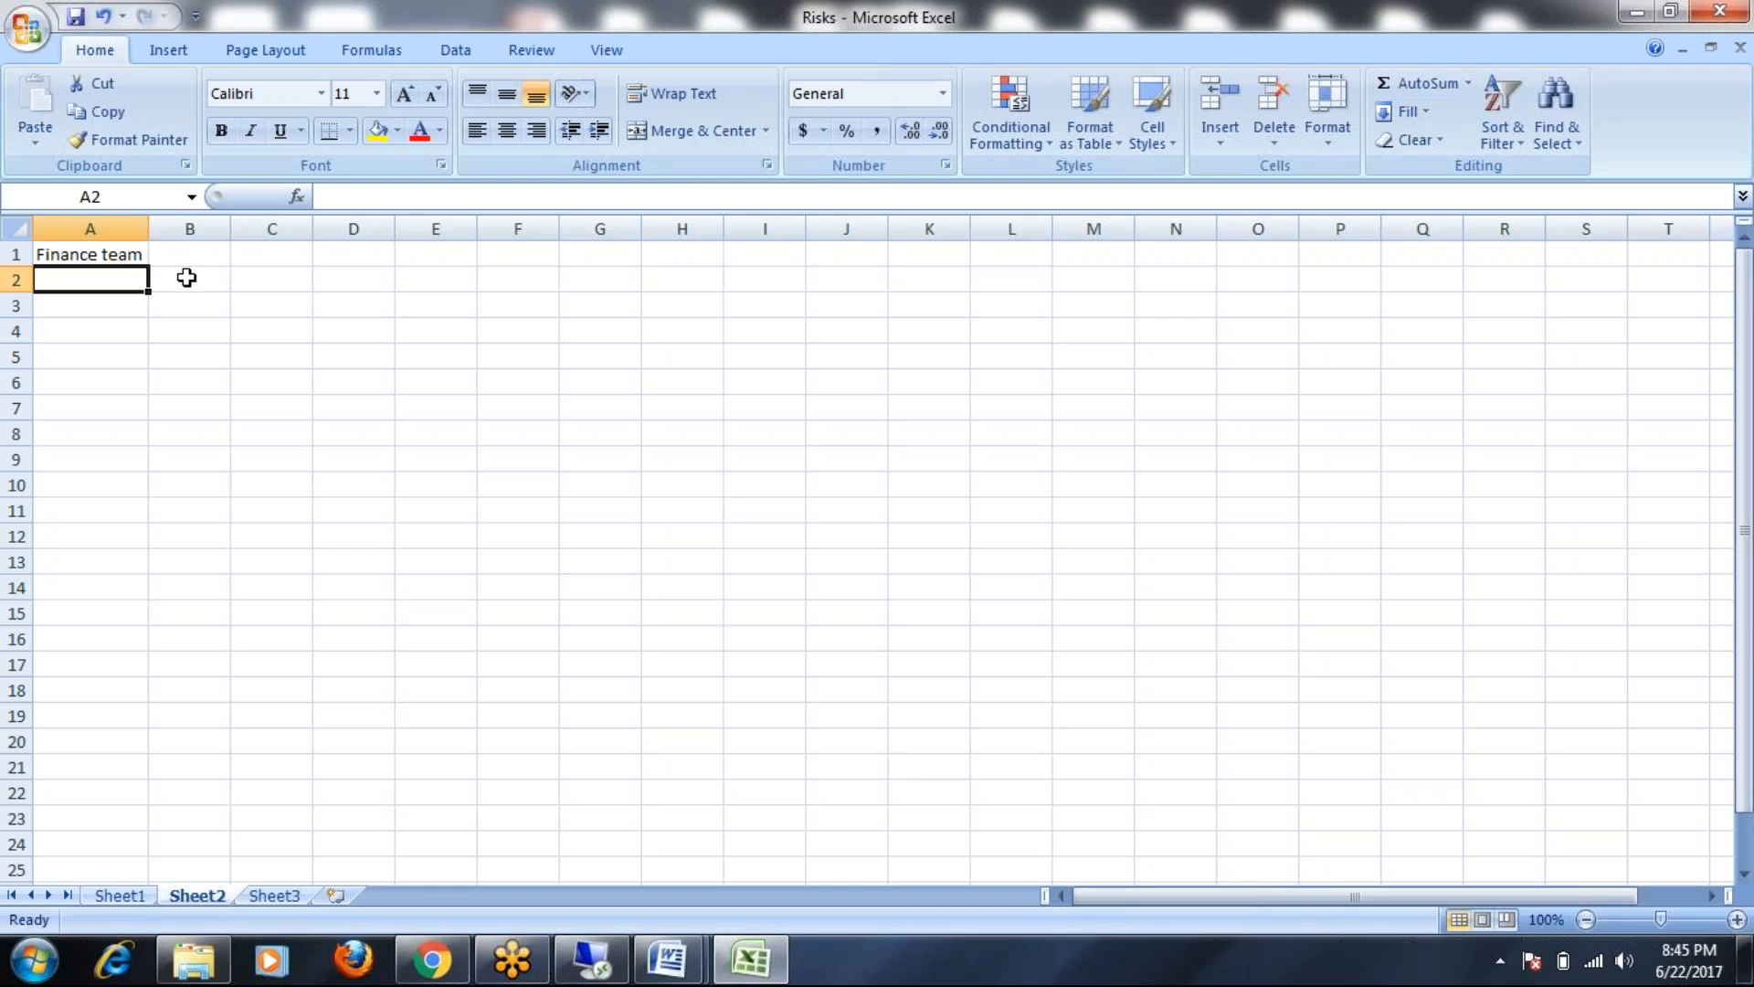
Enter ECC, BW, FIN, HR and CRM in cells A3 to A7
left_click(74, 307)
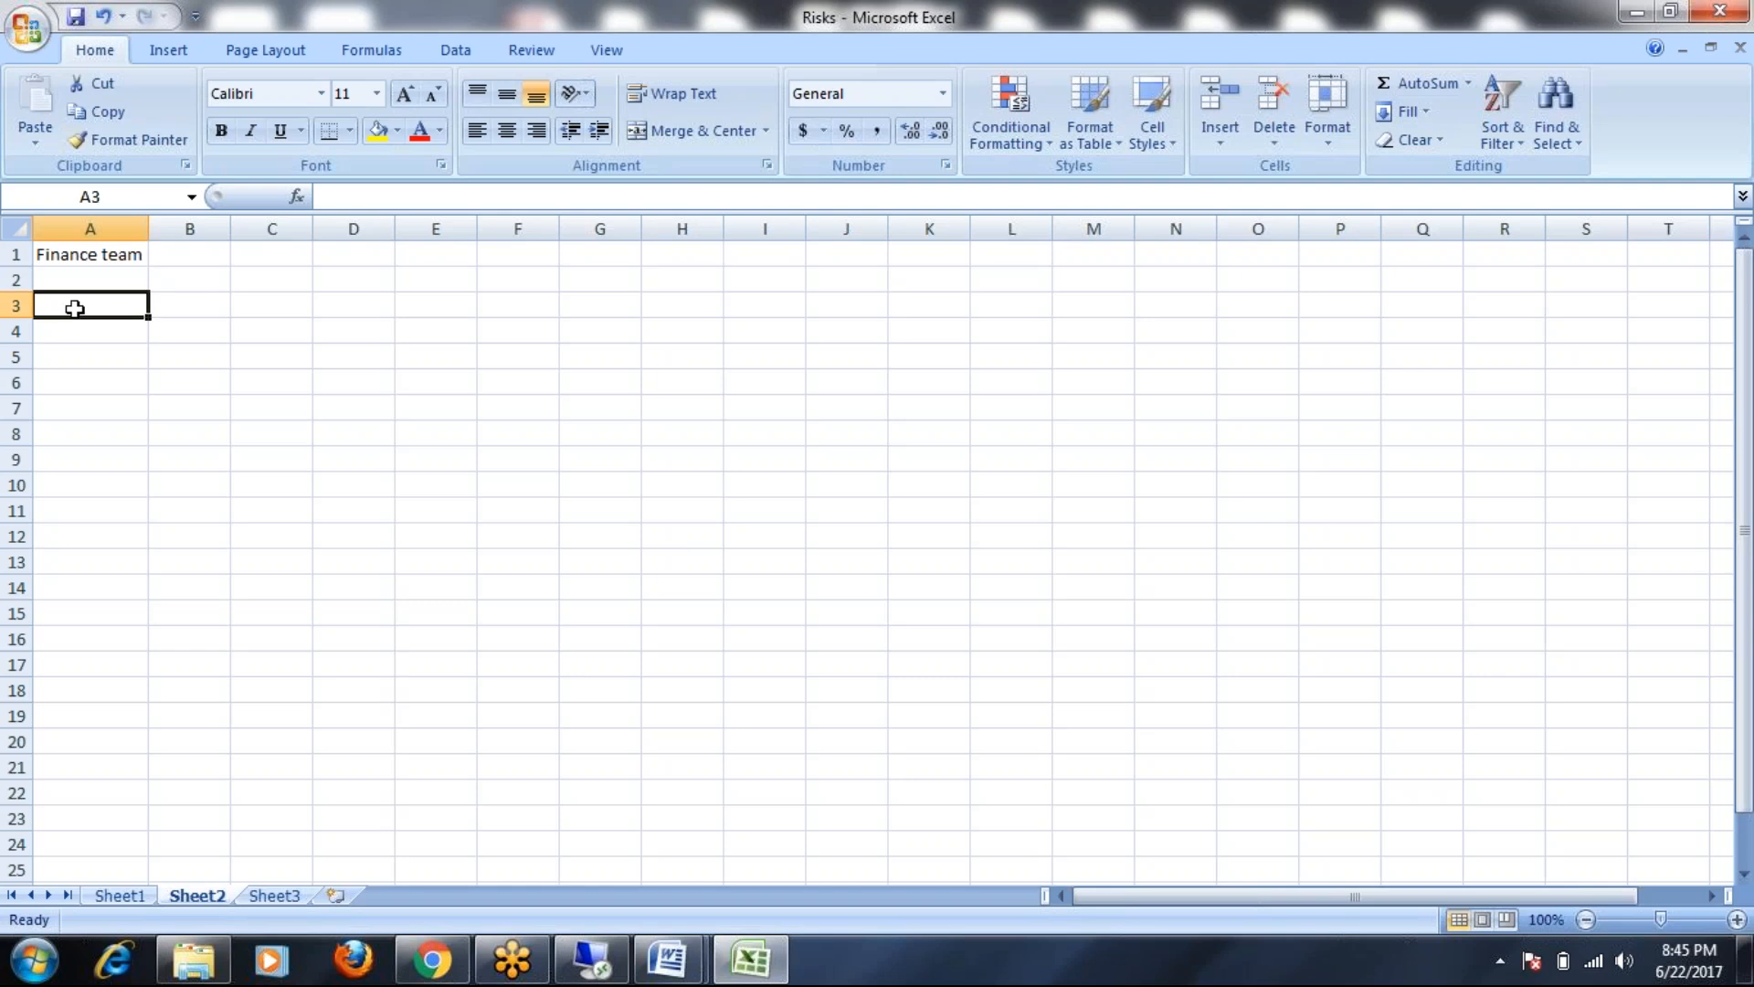
type("ECC")
left_click(74, 331)
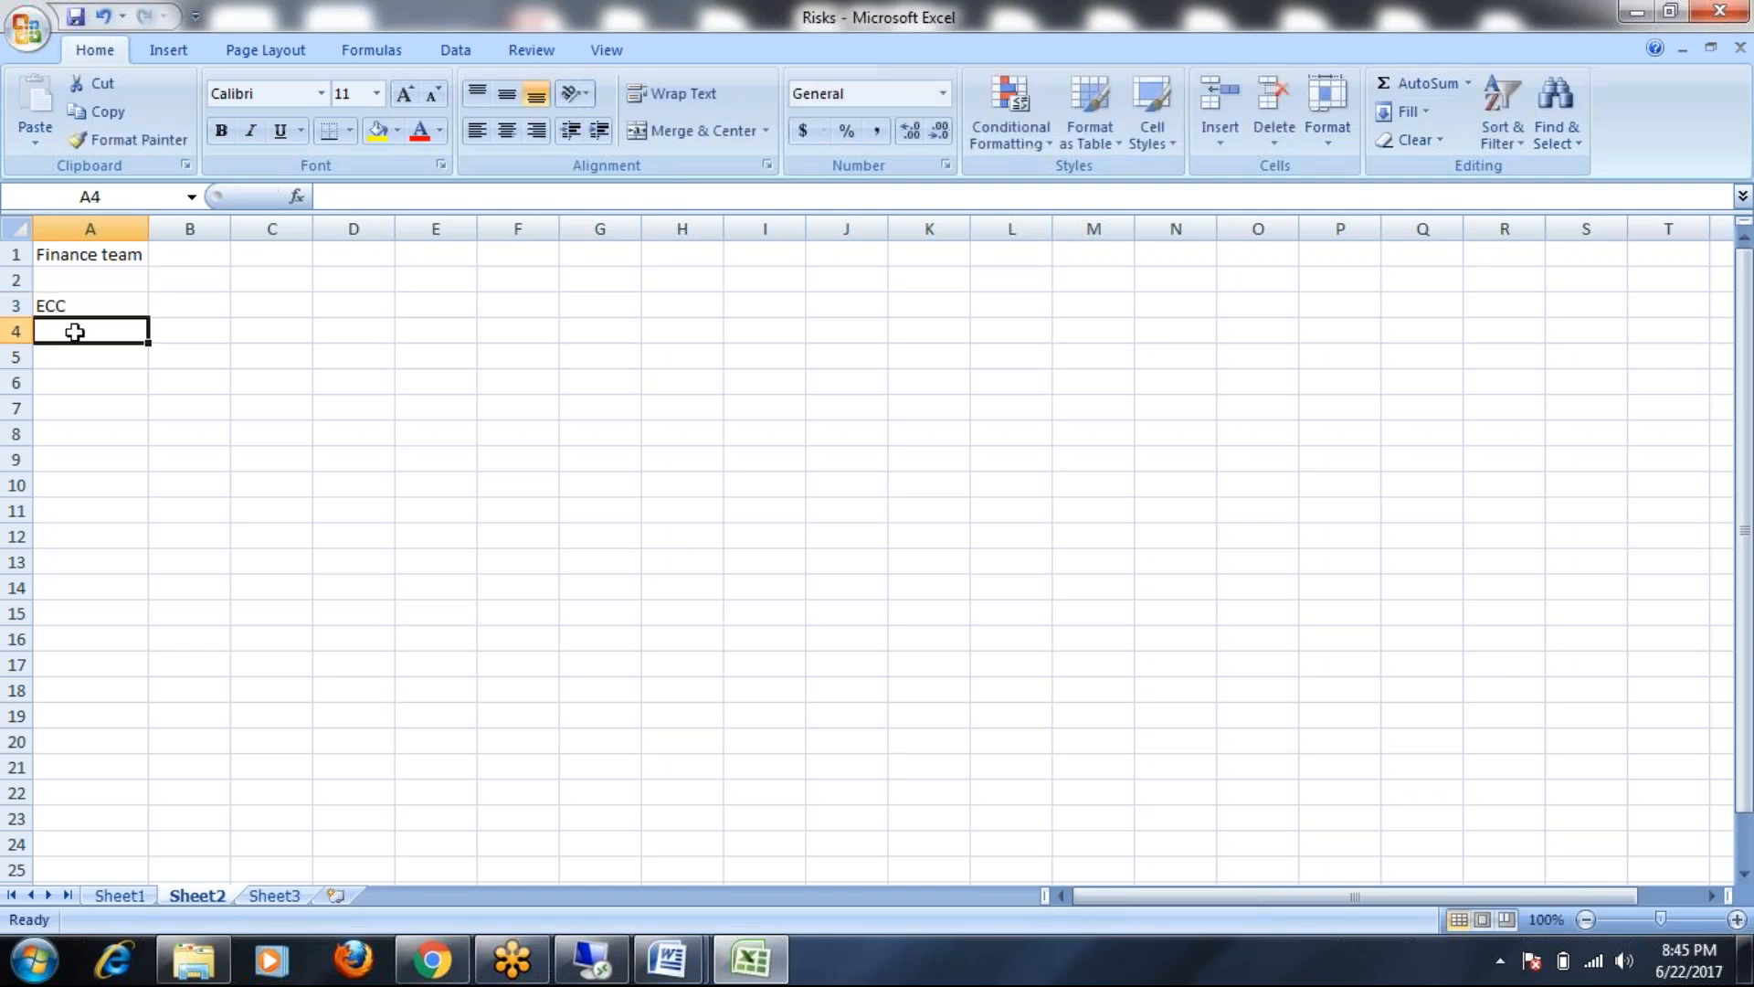
type("BW")
left_click(79, 355)
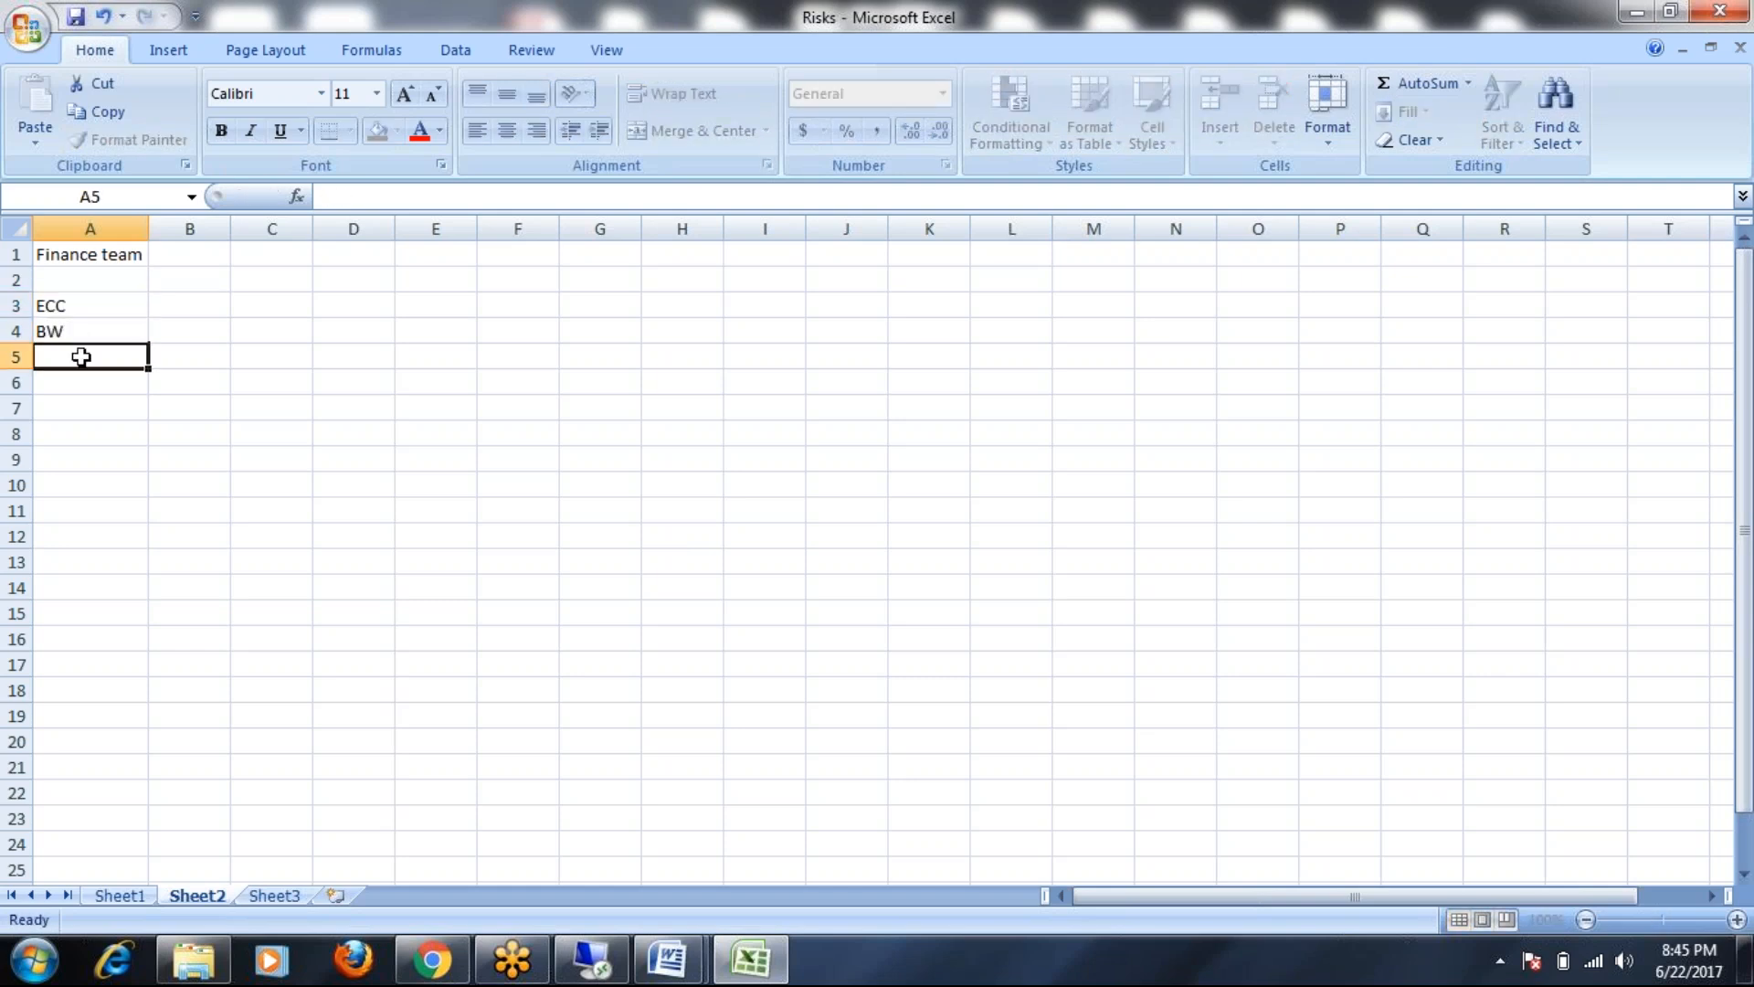
type("FIN")
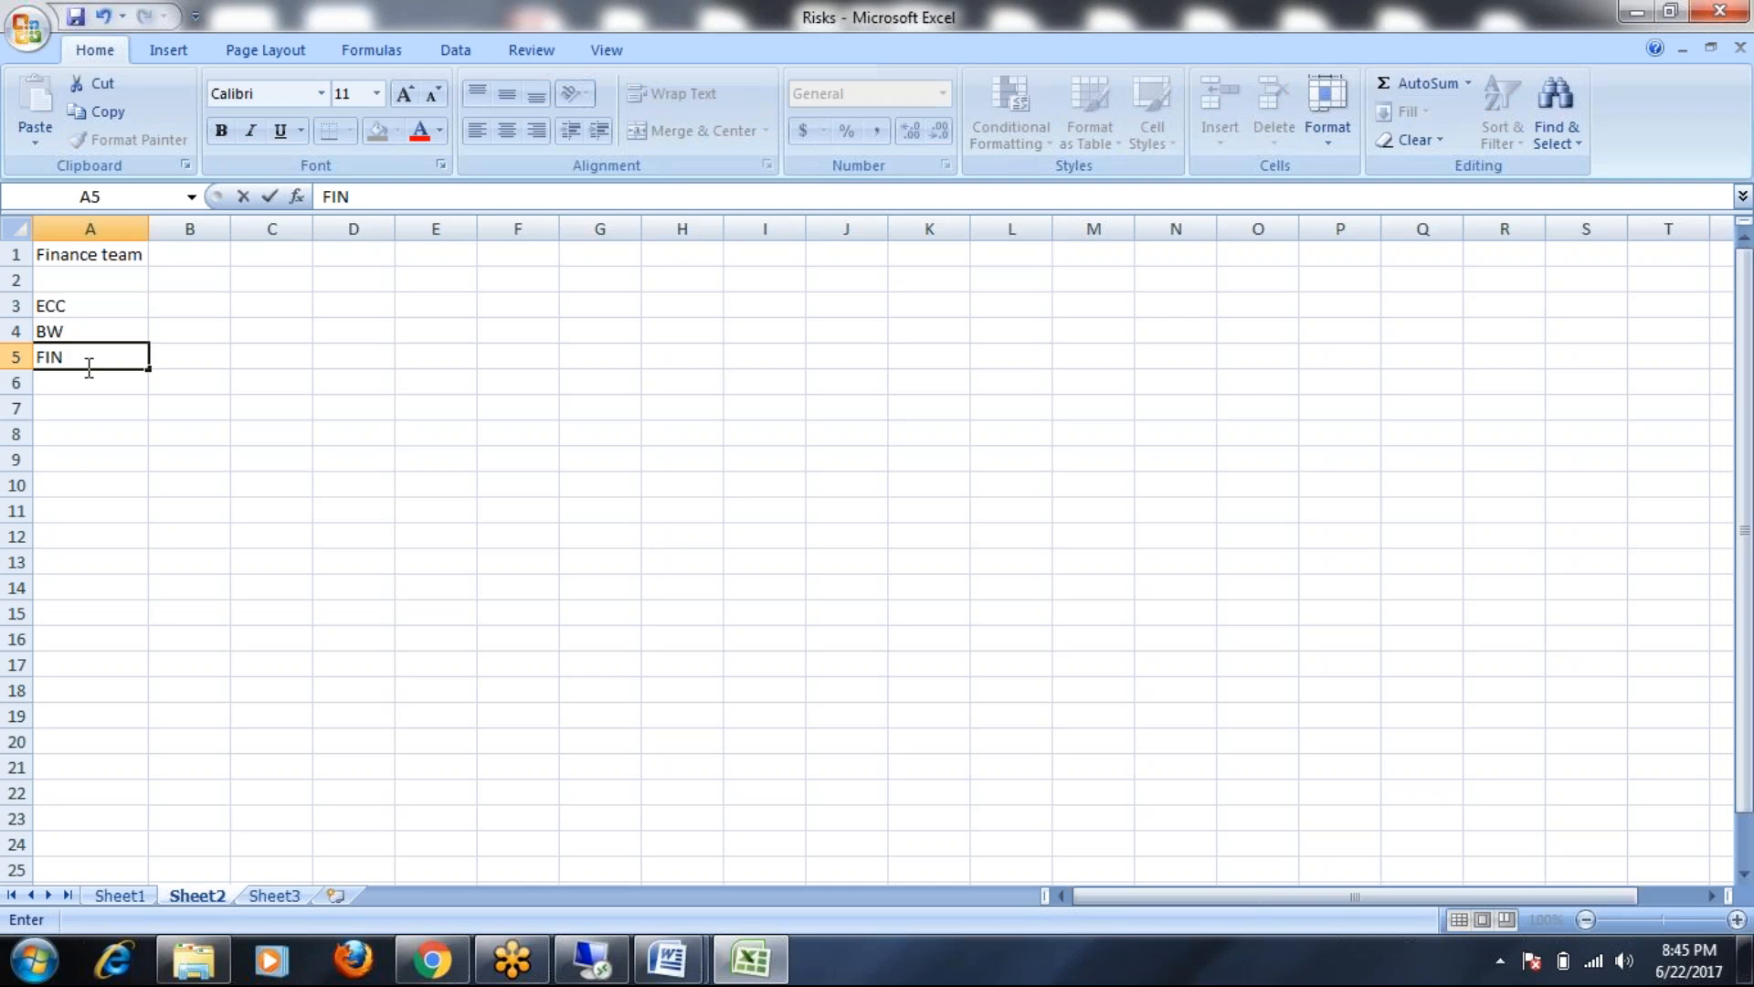
left_click(87, 384)
type("HR")
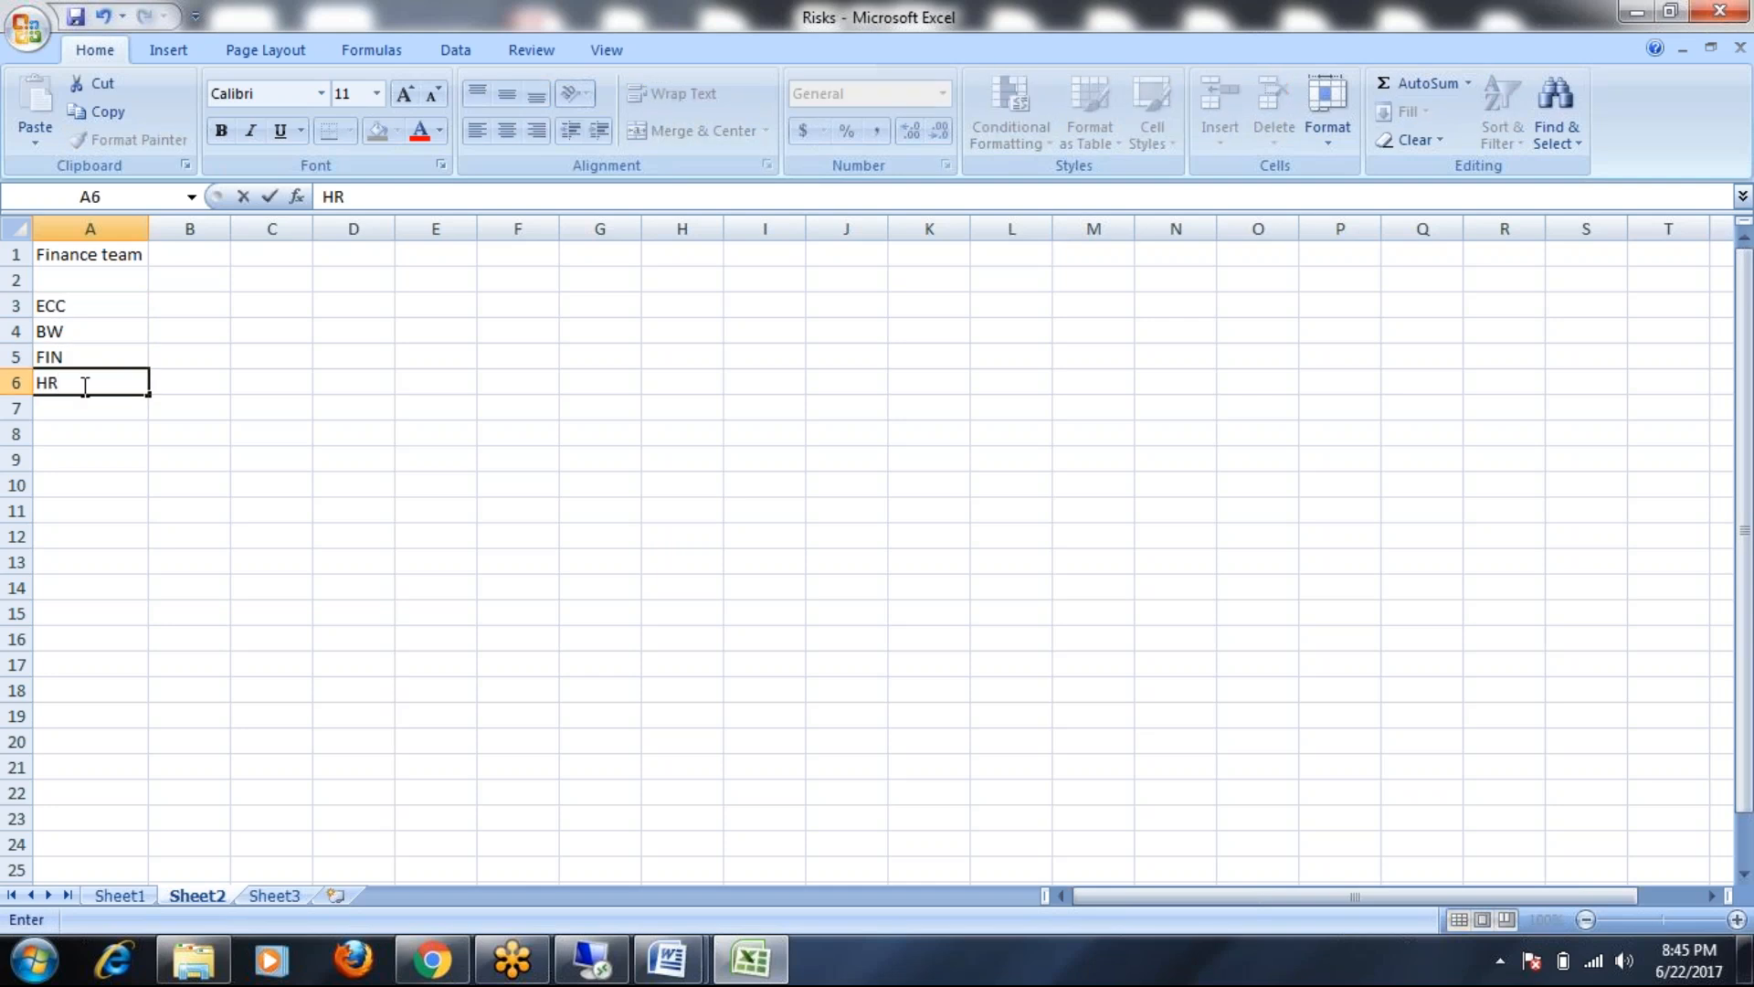
left_click(79, 408)
type("CRM")
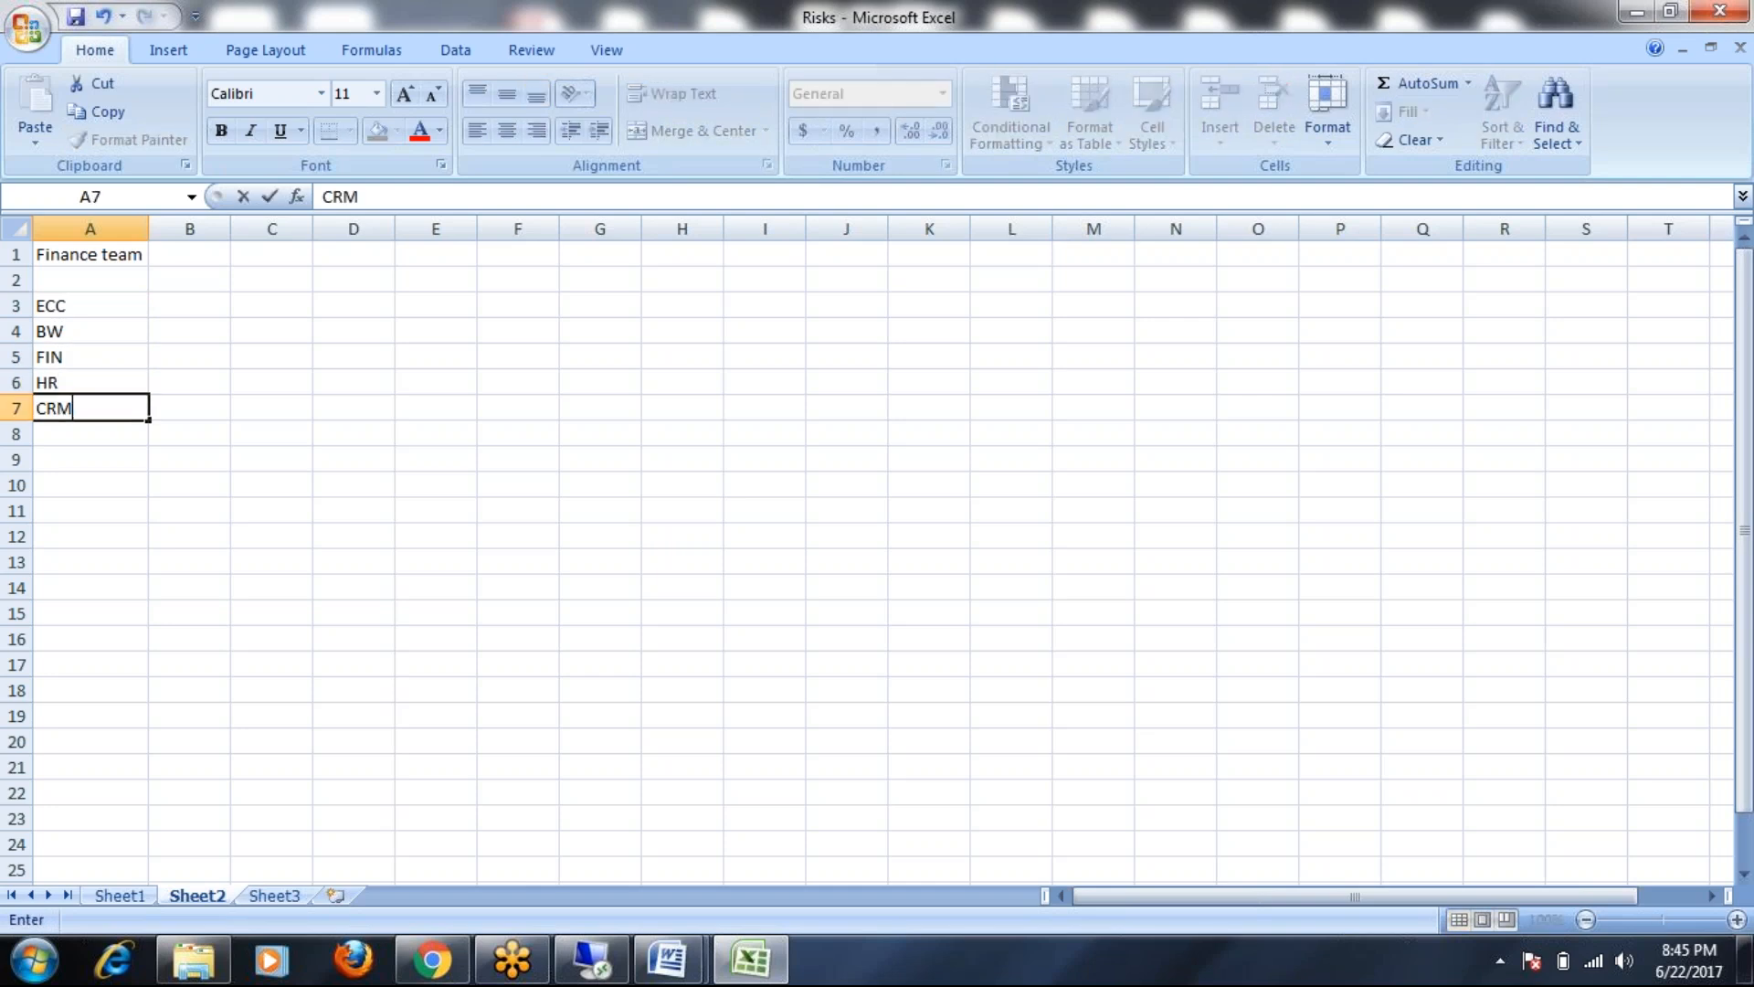
left_click(99, 439)
left_click(128, 306)
left_click(170, 308)
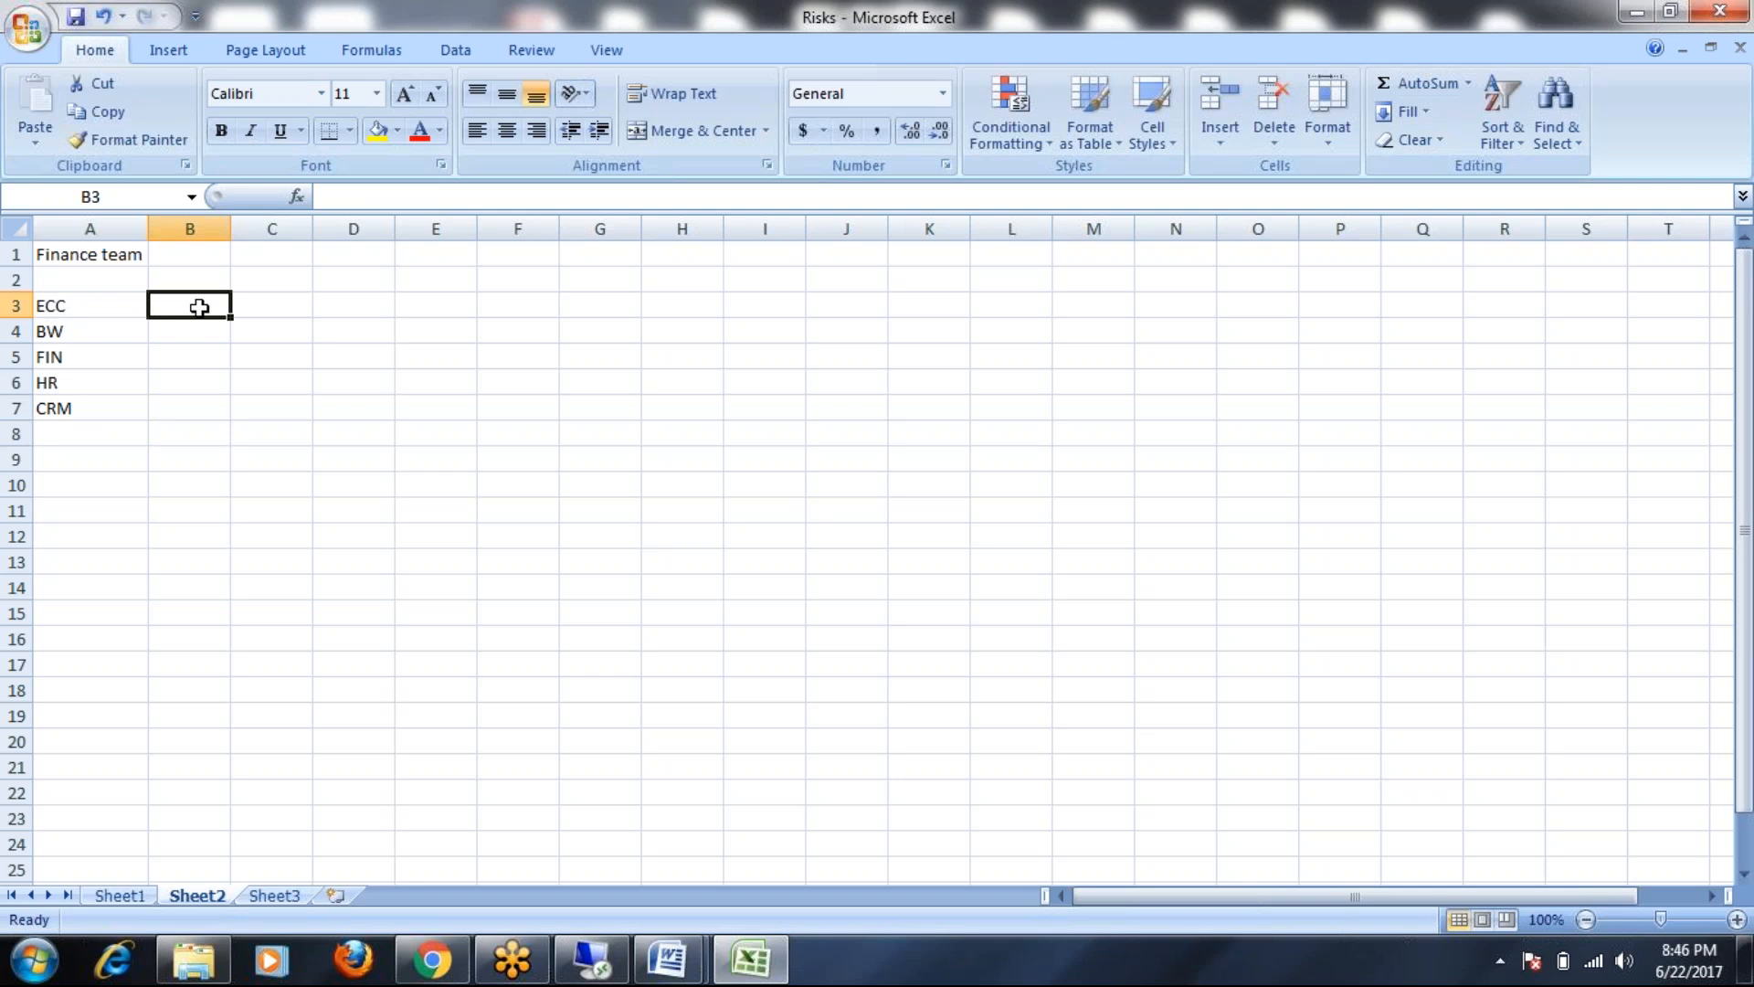
Enter YES in B3:B6, 'Reports' in C4 and 'Payroll' in C6
type("YES")
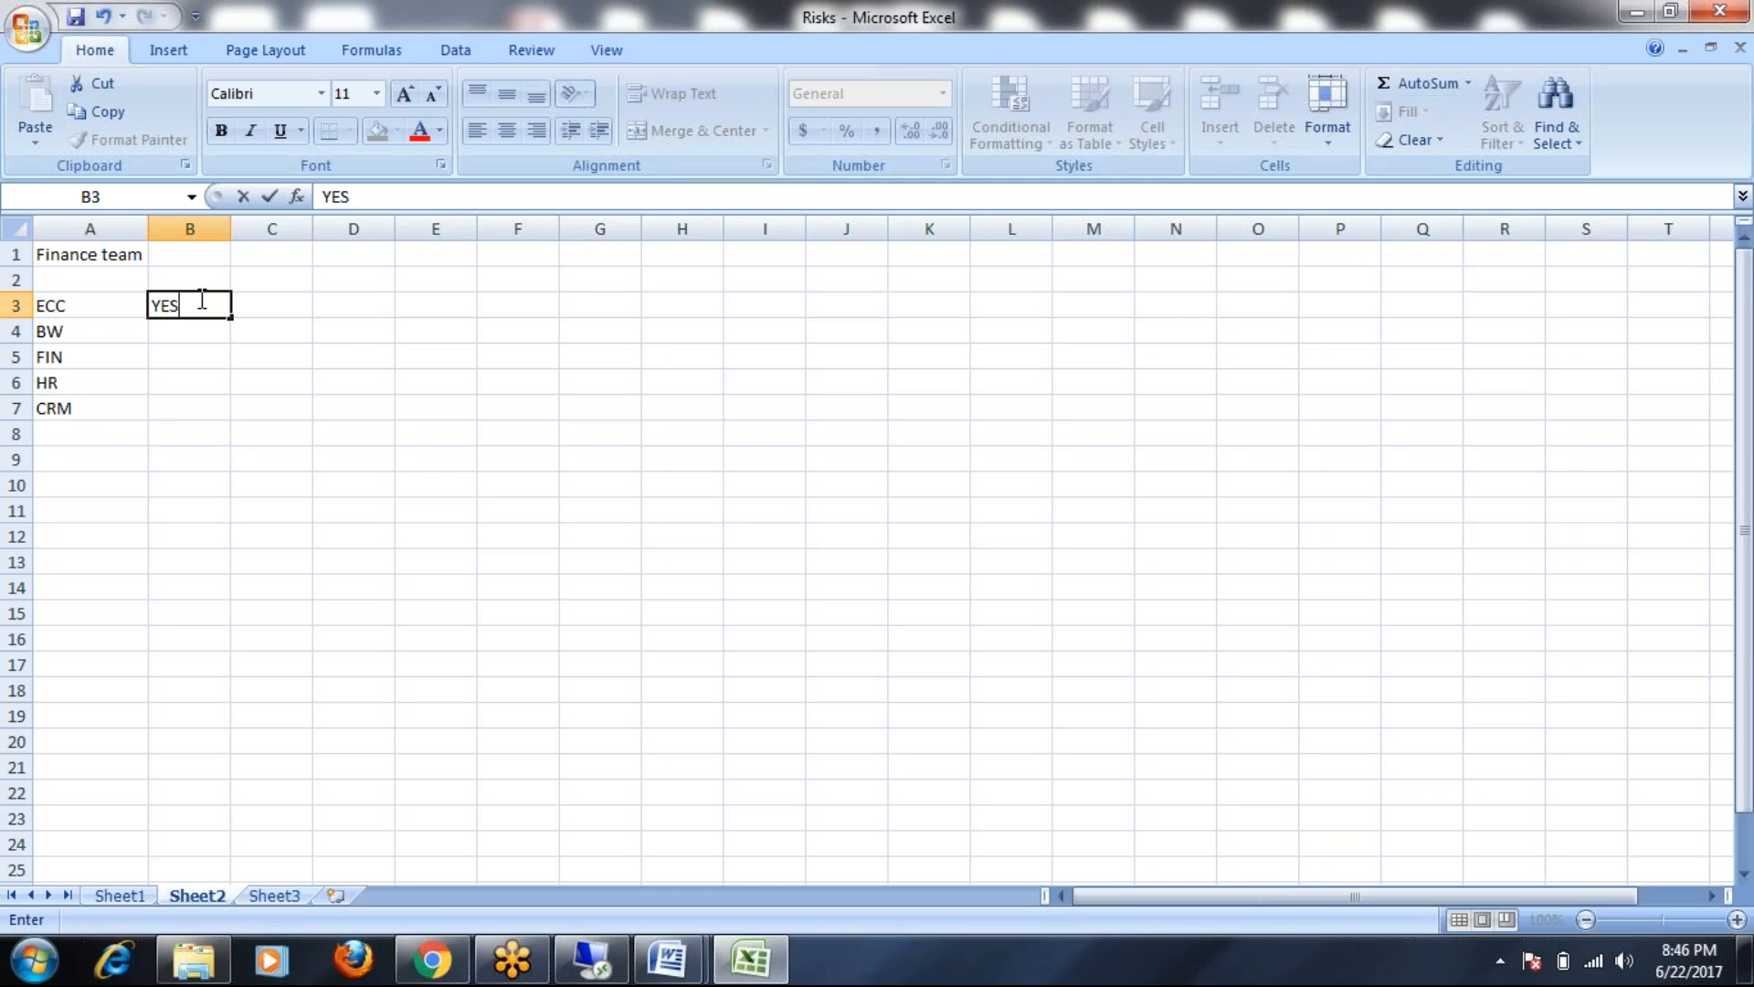
left_click(202, 334)
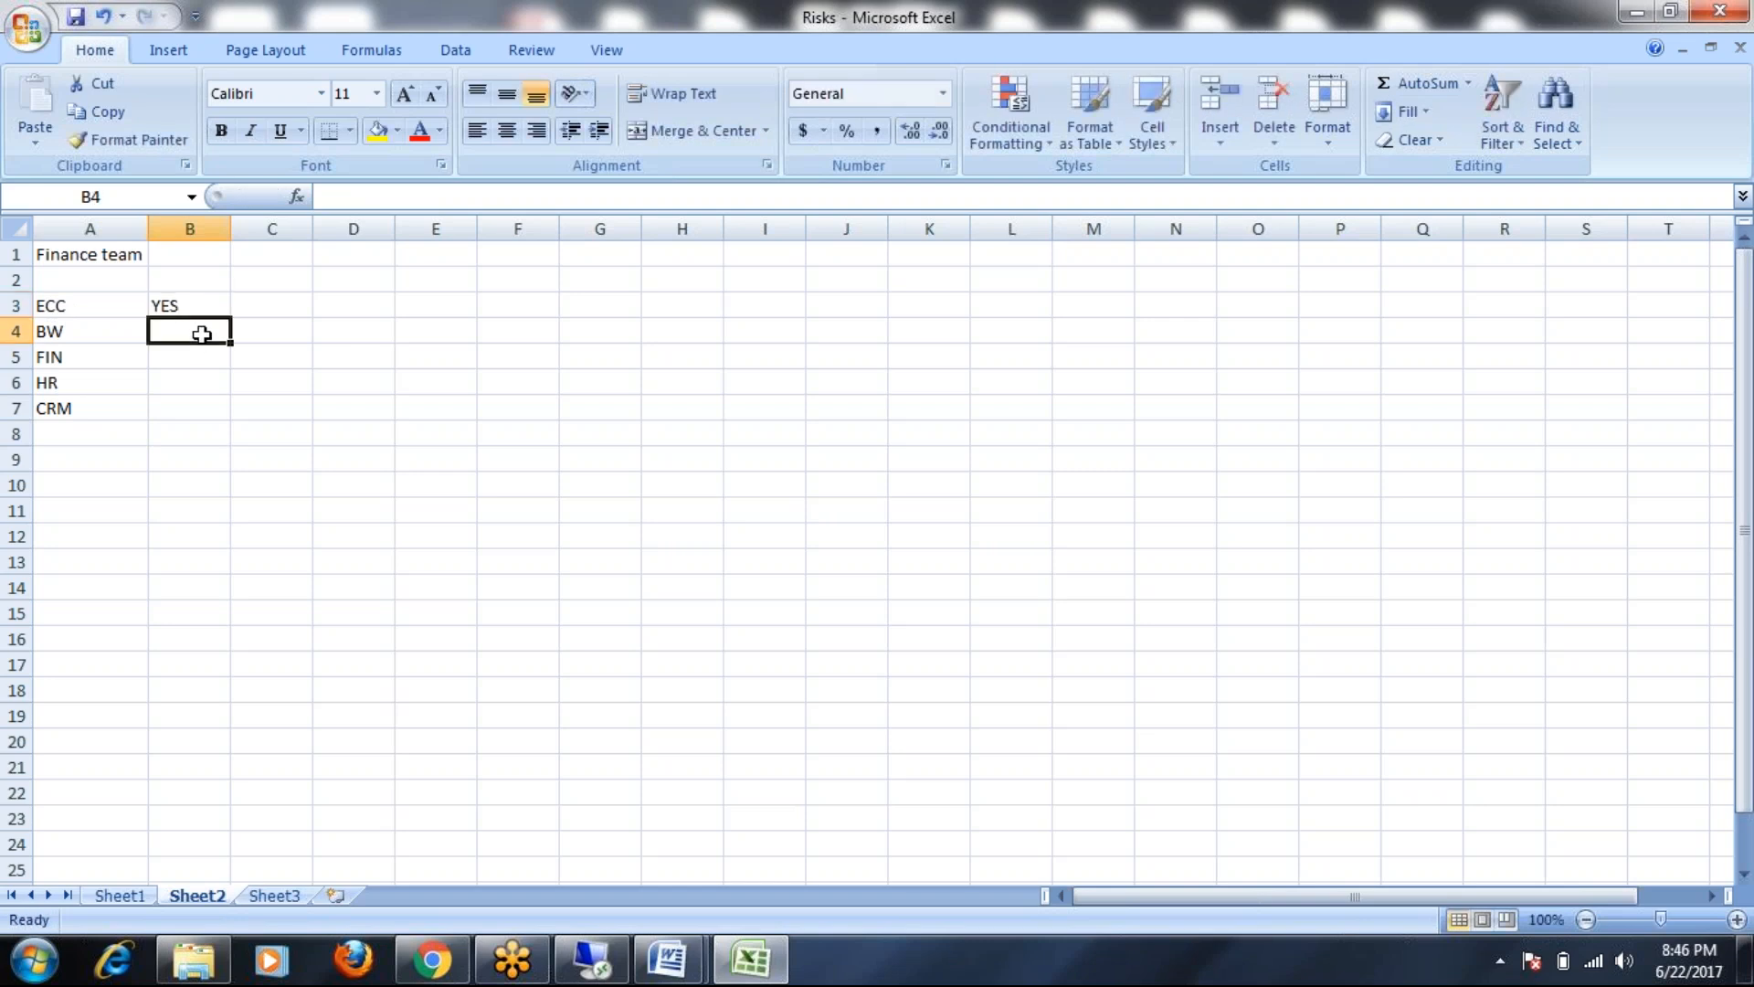
type("YES")
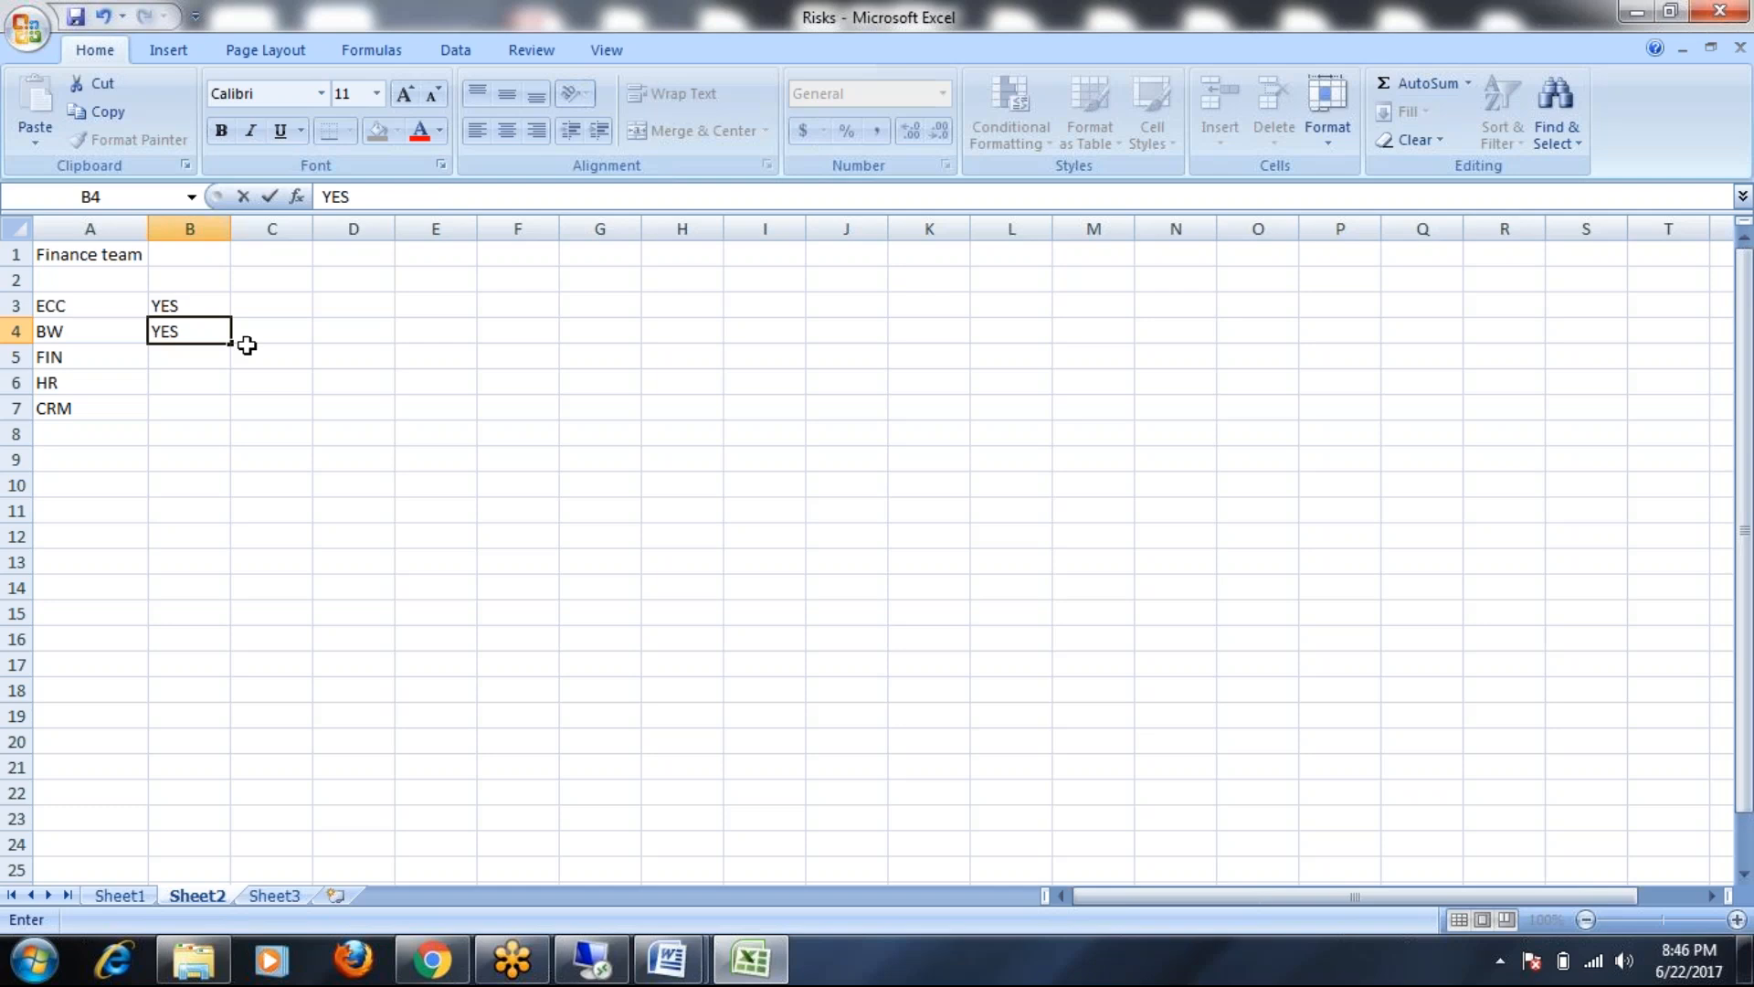
left_click(256, 334)
type("Reports")
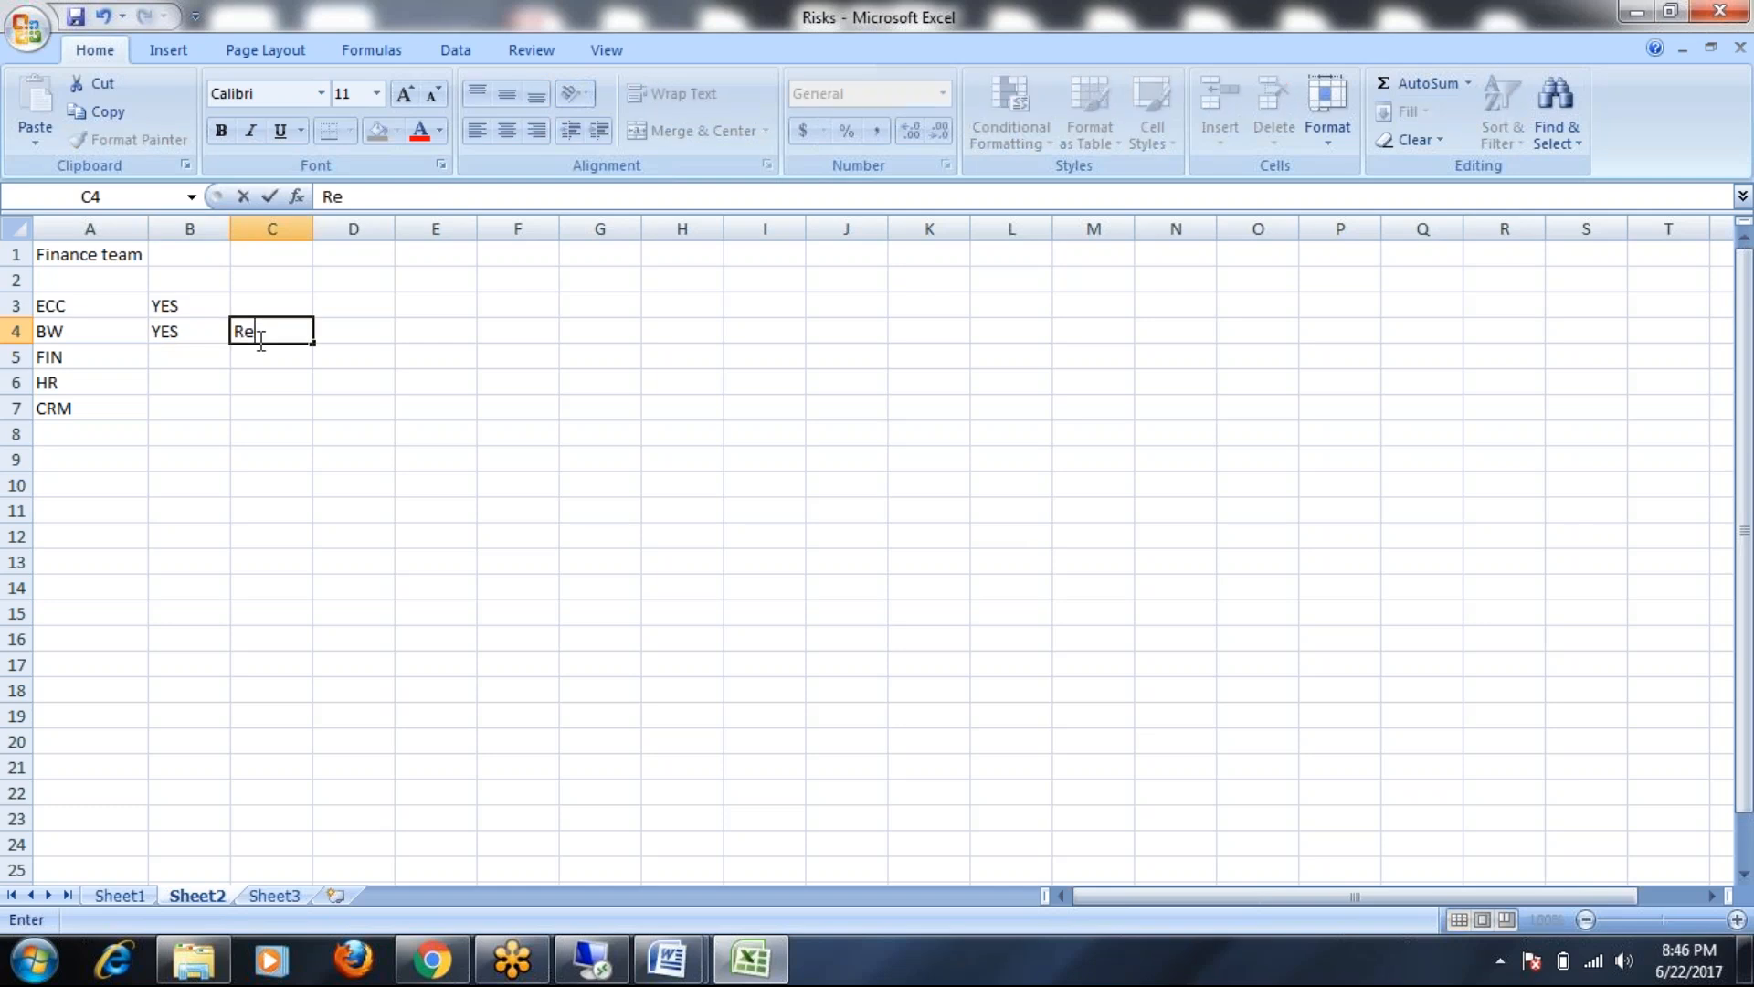
left_click(182, 358)
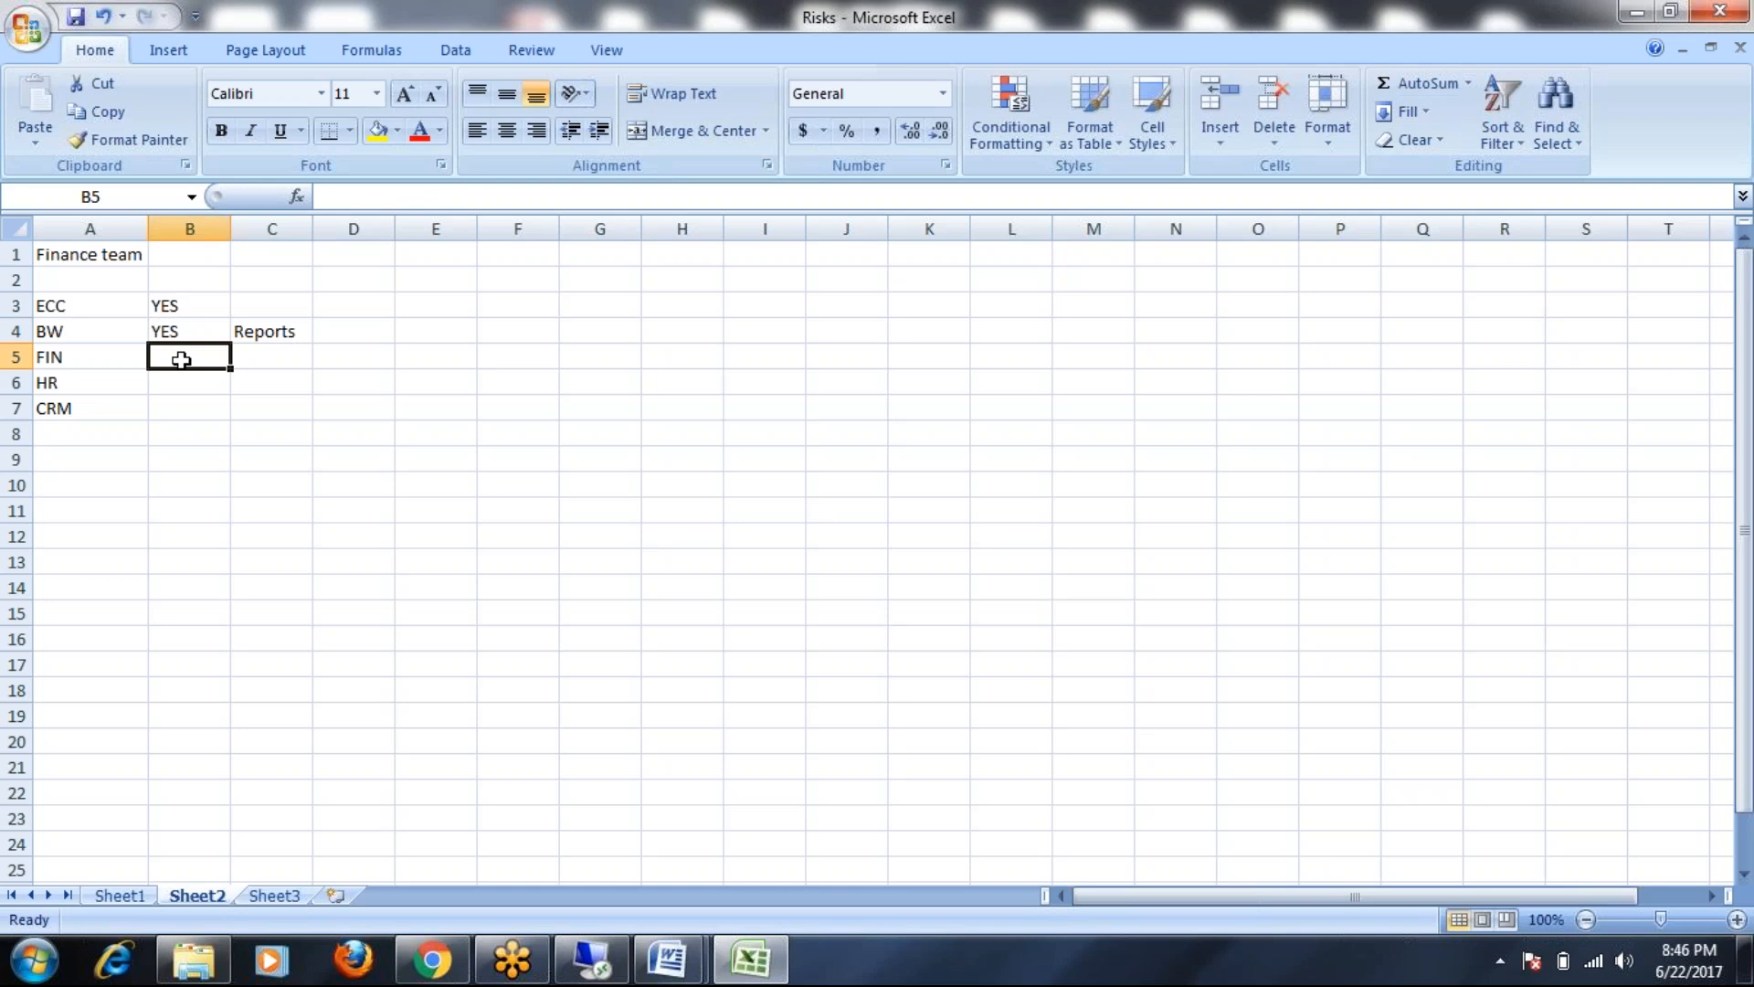
type("YES")
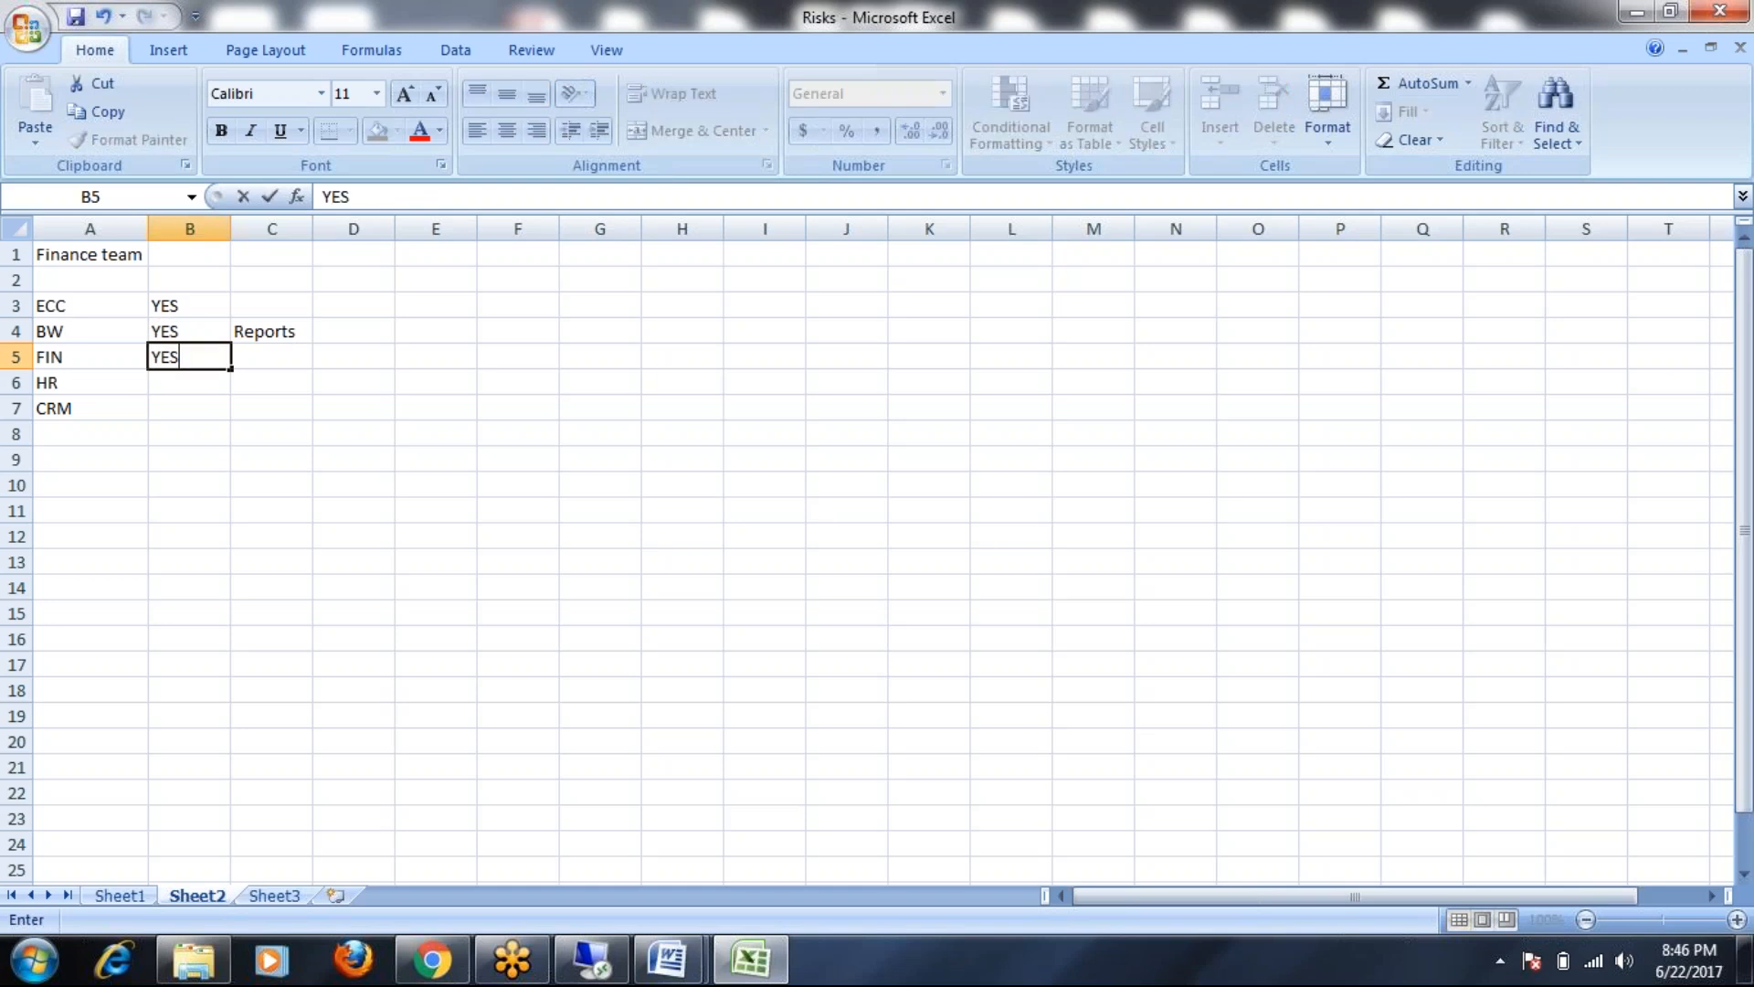
left_click(185, 382)
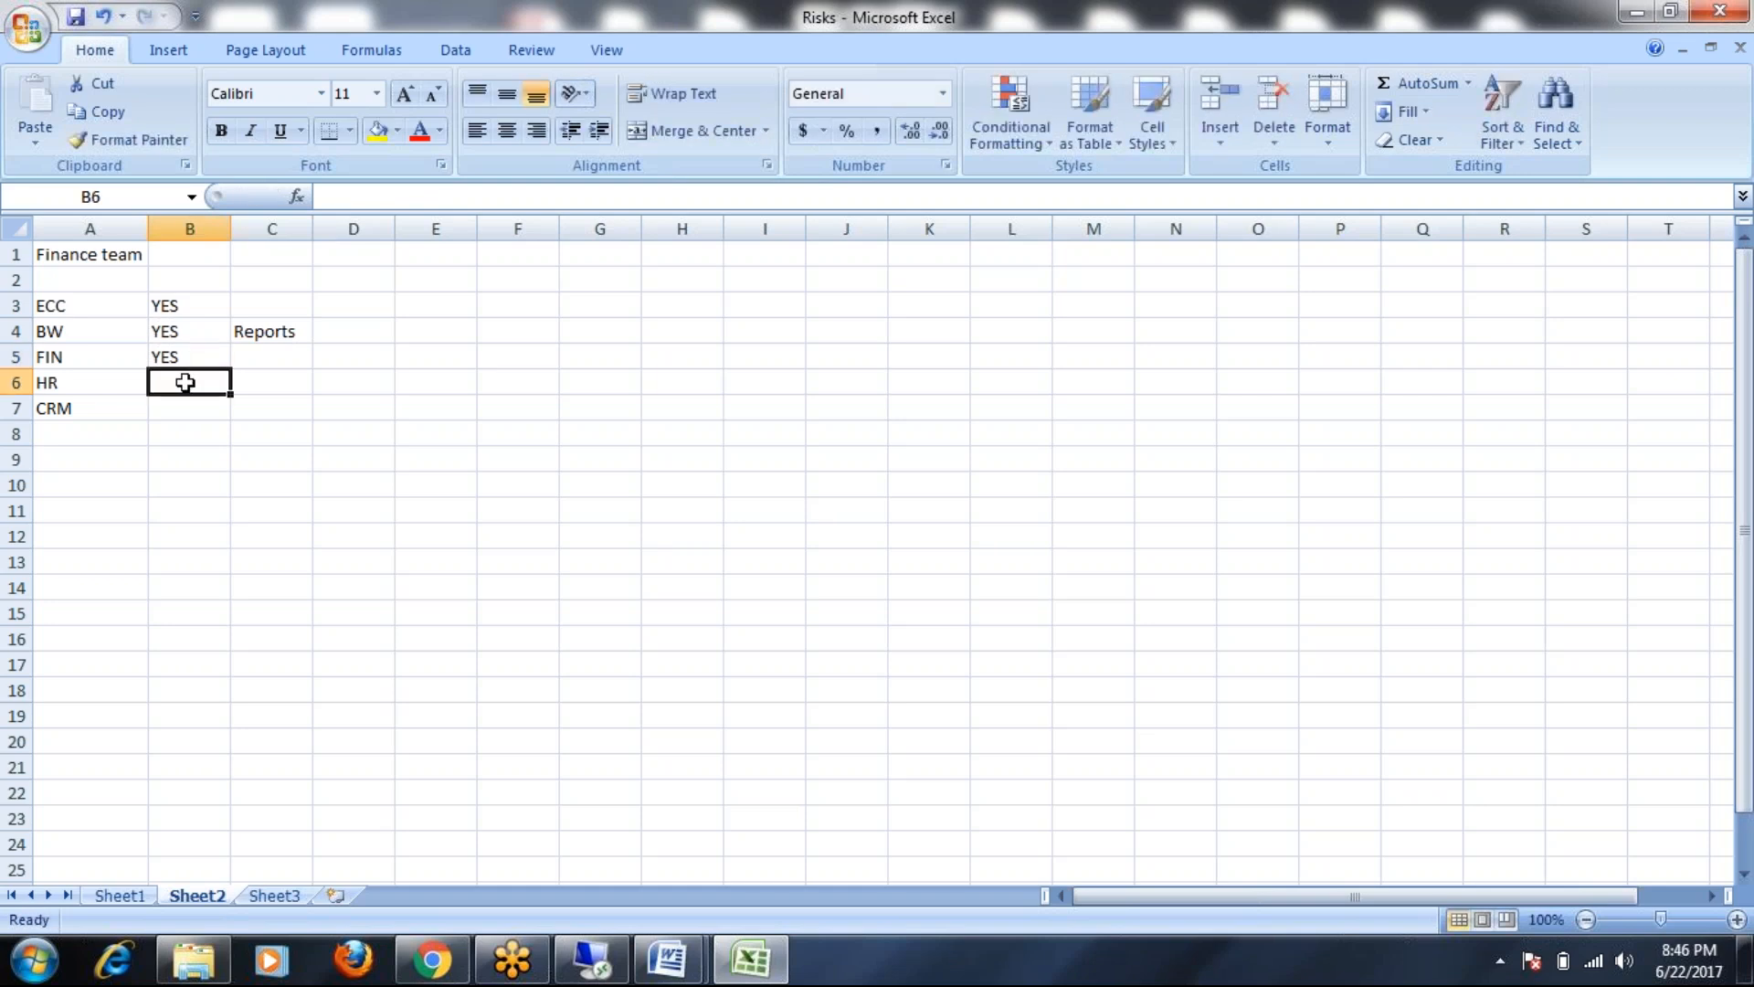
type("YES")
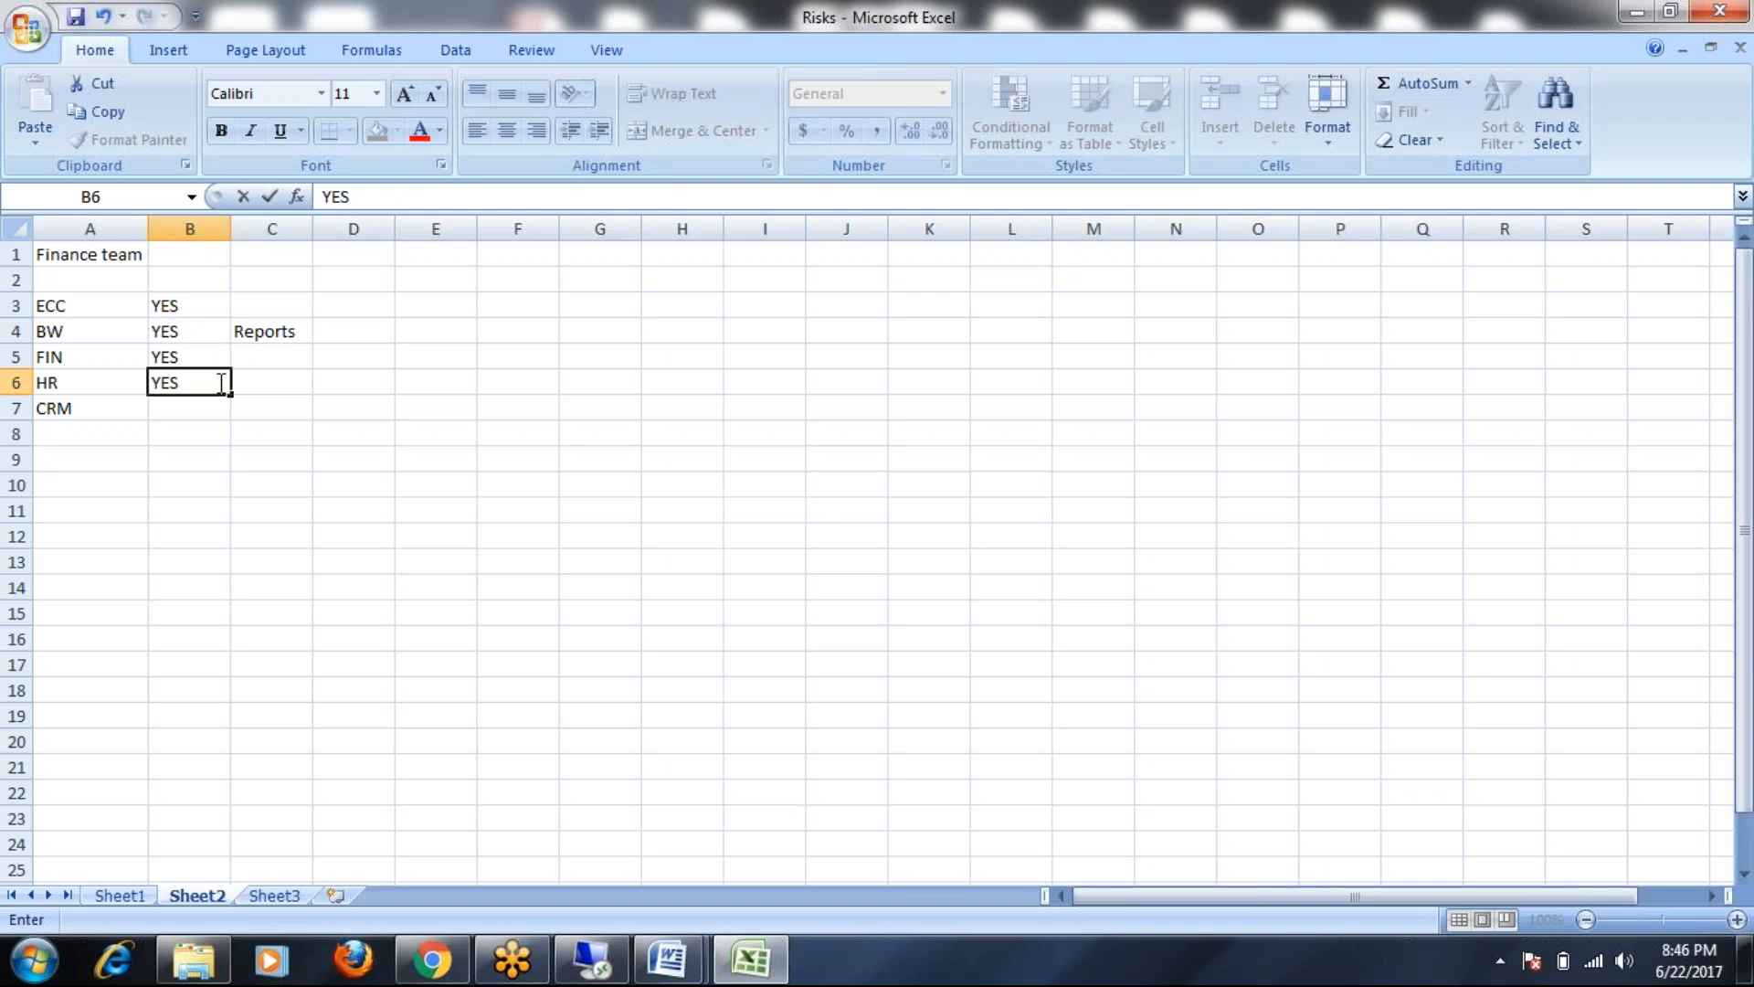
left_click(268, 382)
type("Payroll")
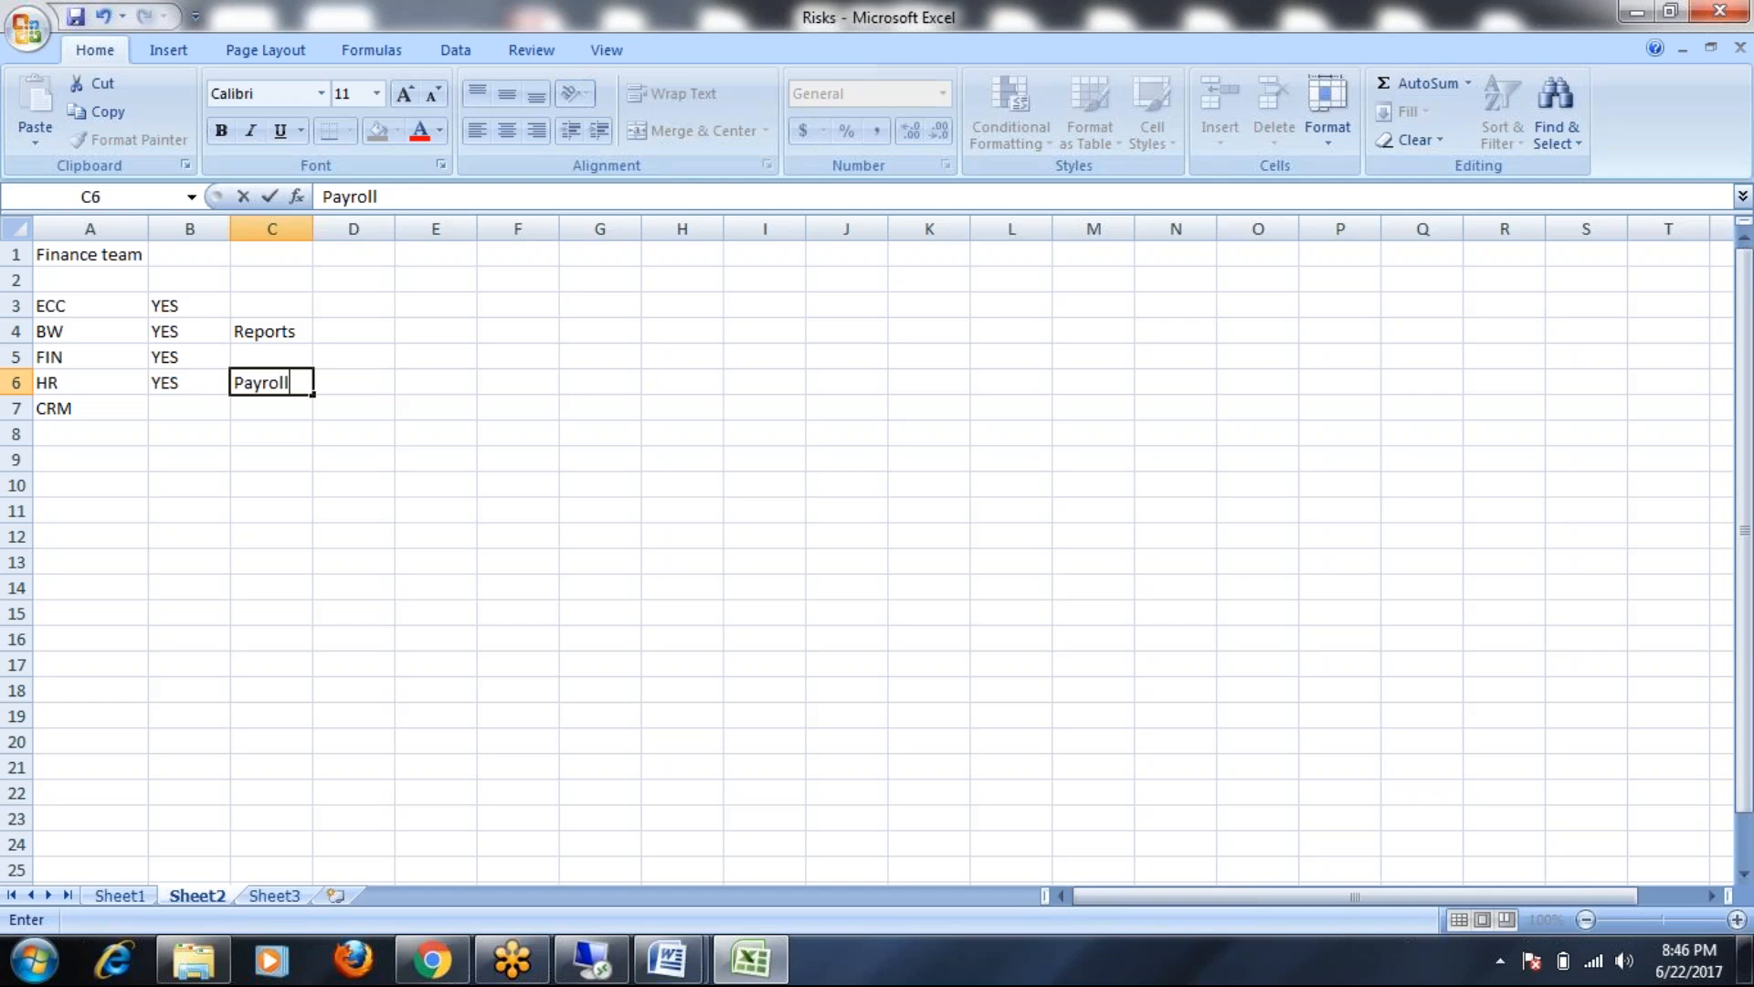
left_click(331, 501)
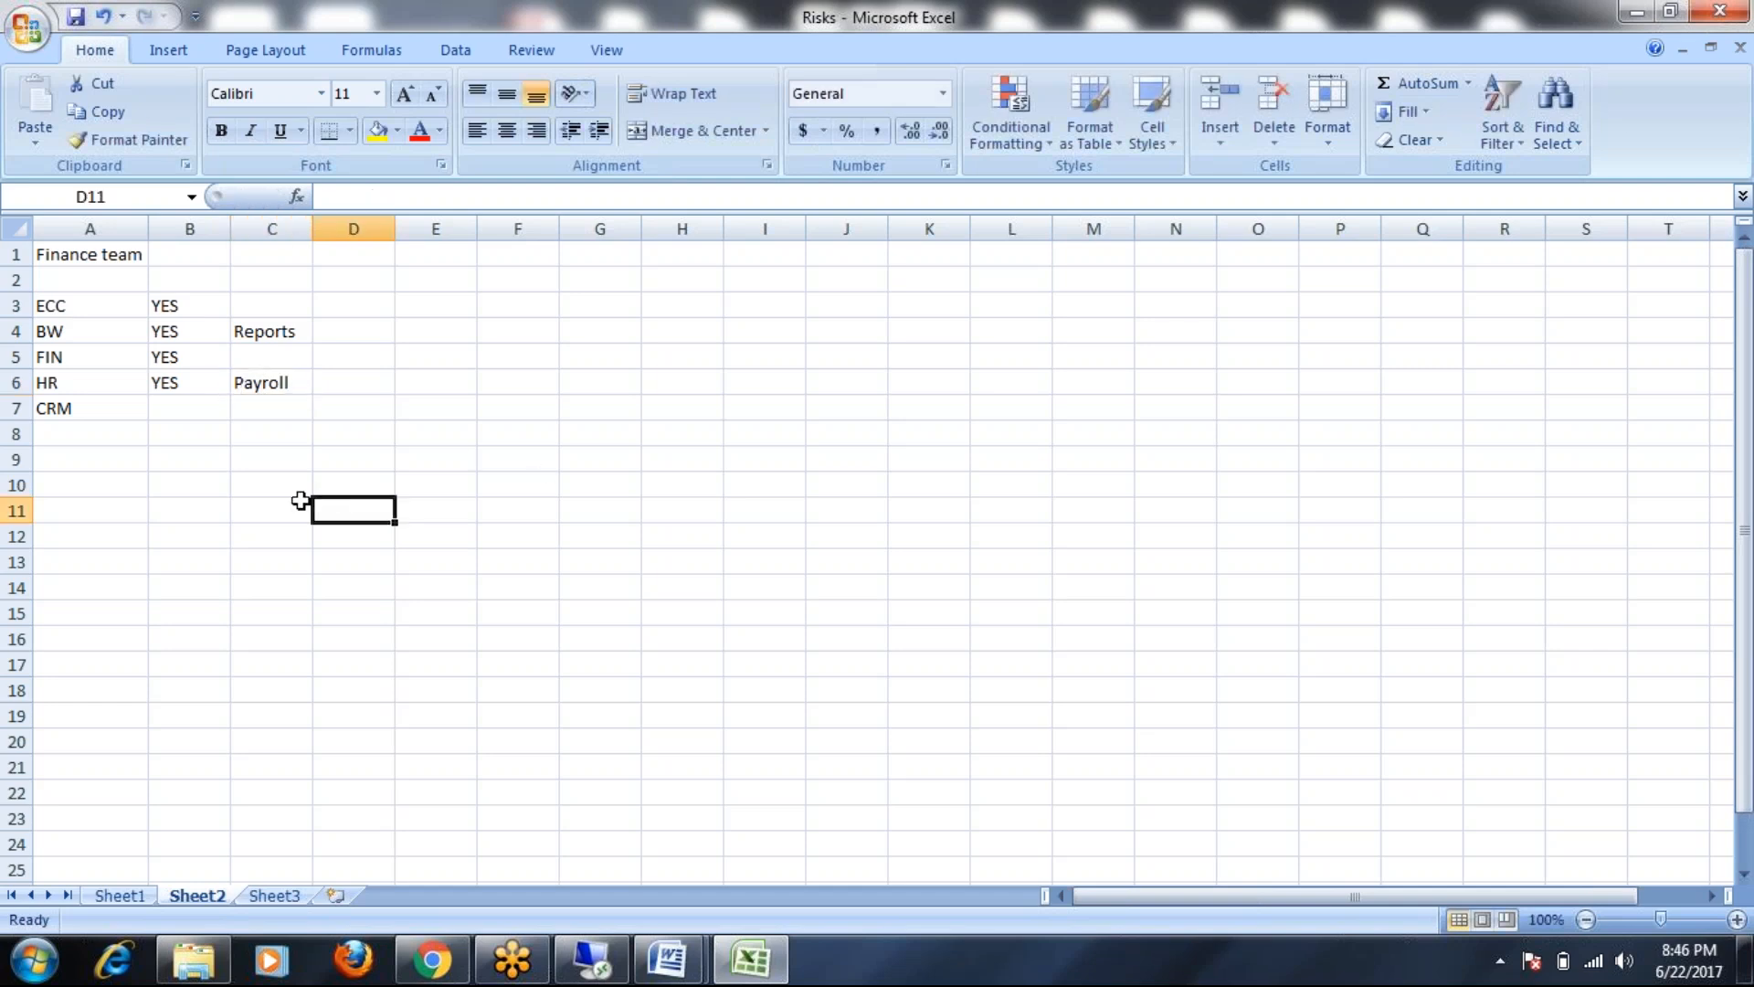
Change the A1 heading to 'Finance Accountant User' and autofit column A
left_click(80, 312)
left_click(290, 304)
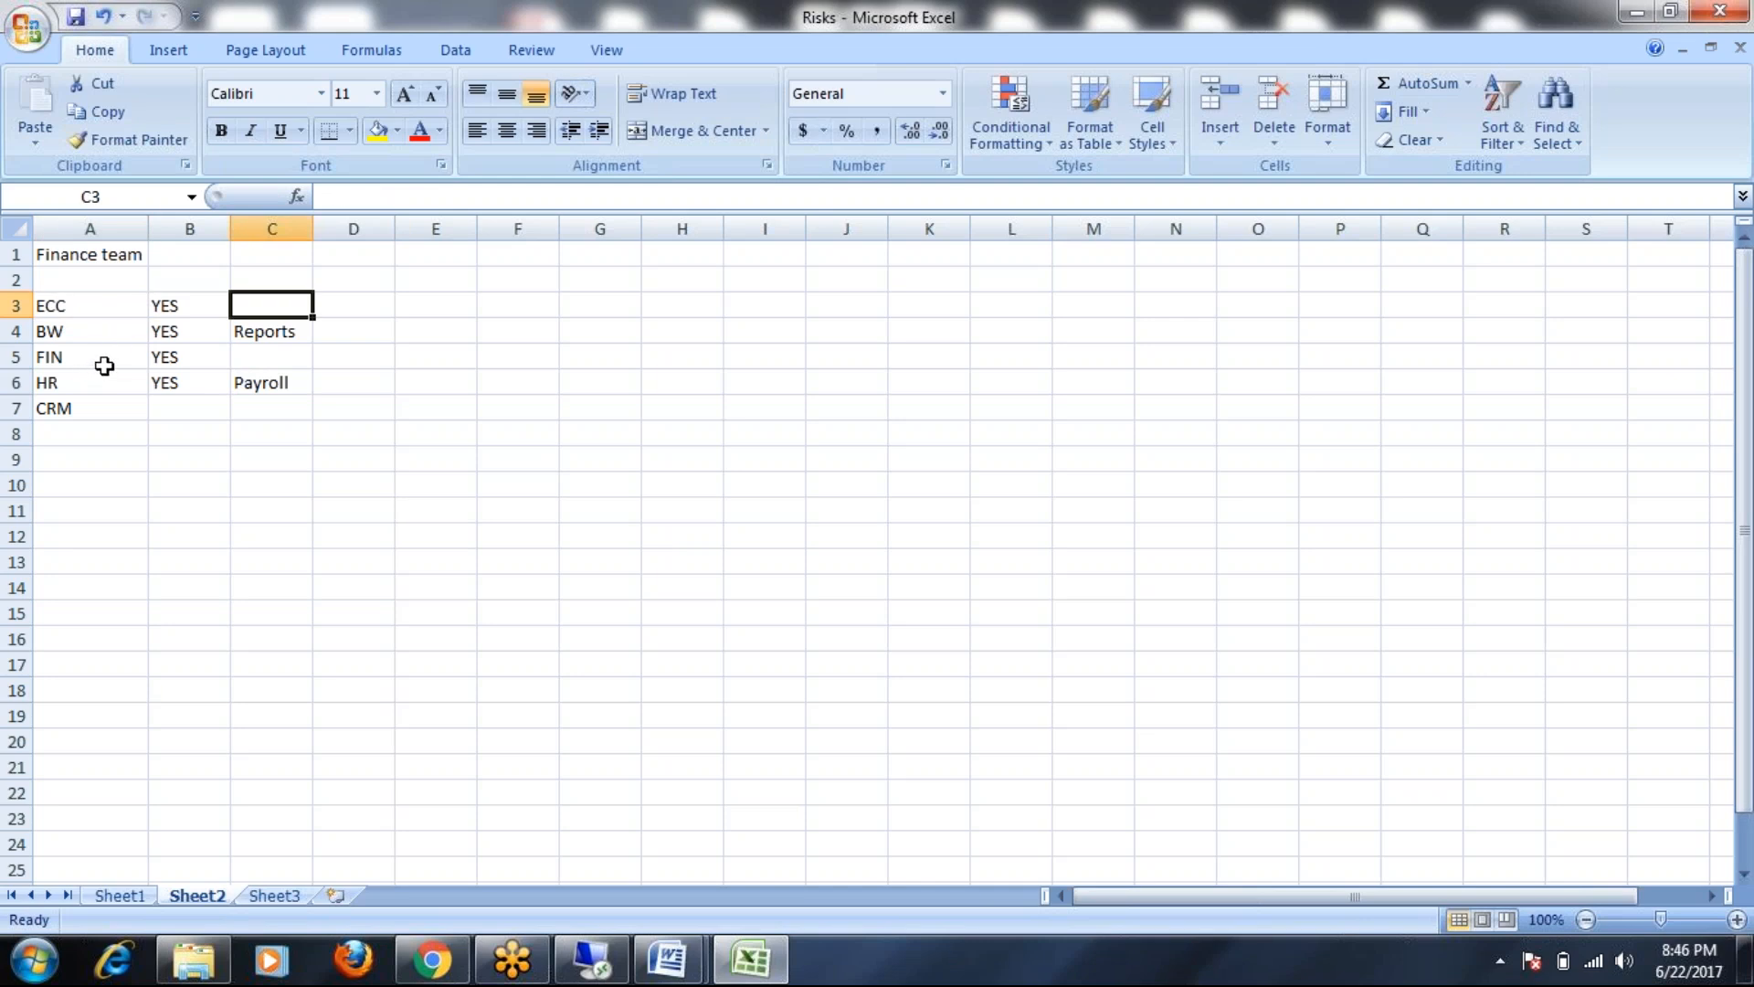
left_click(67, 259)
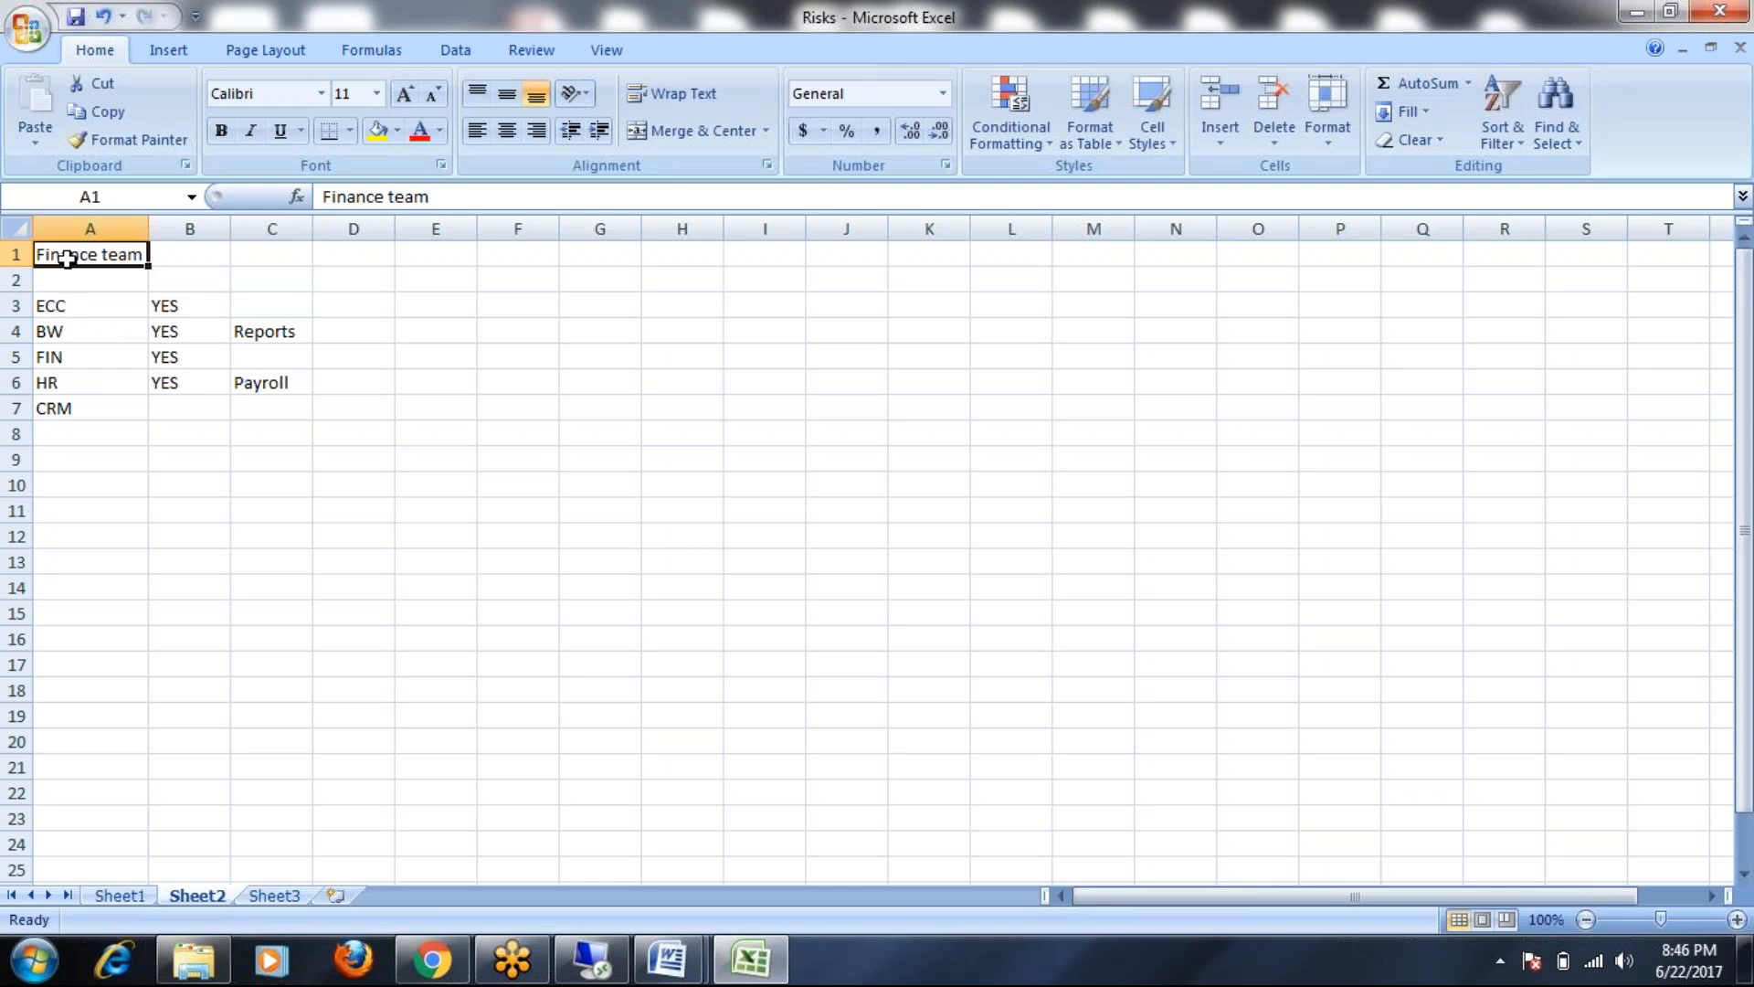
double_click(102, 255)
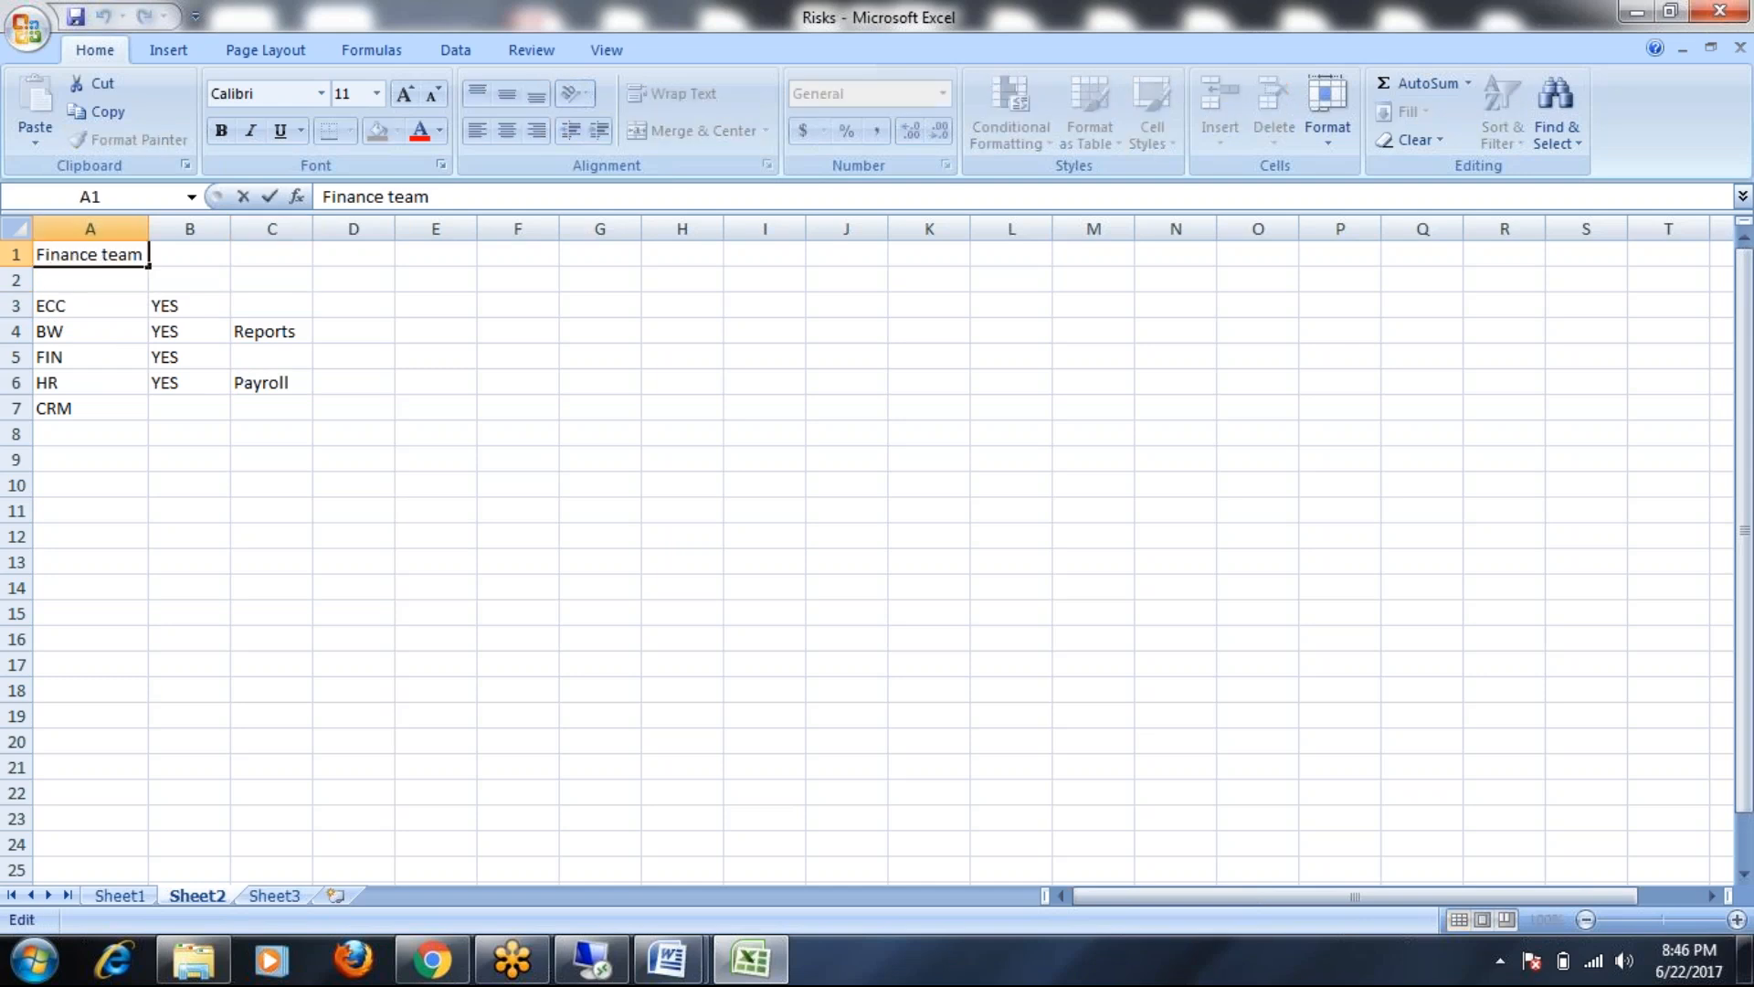
type("Accounta")
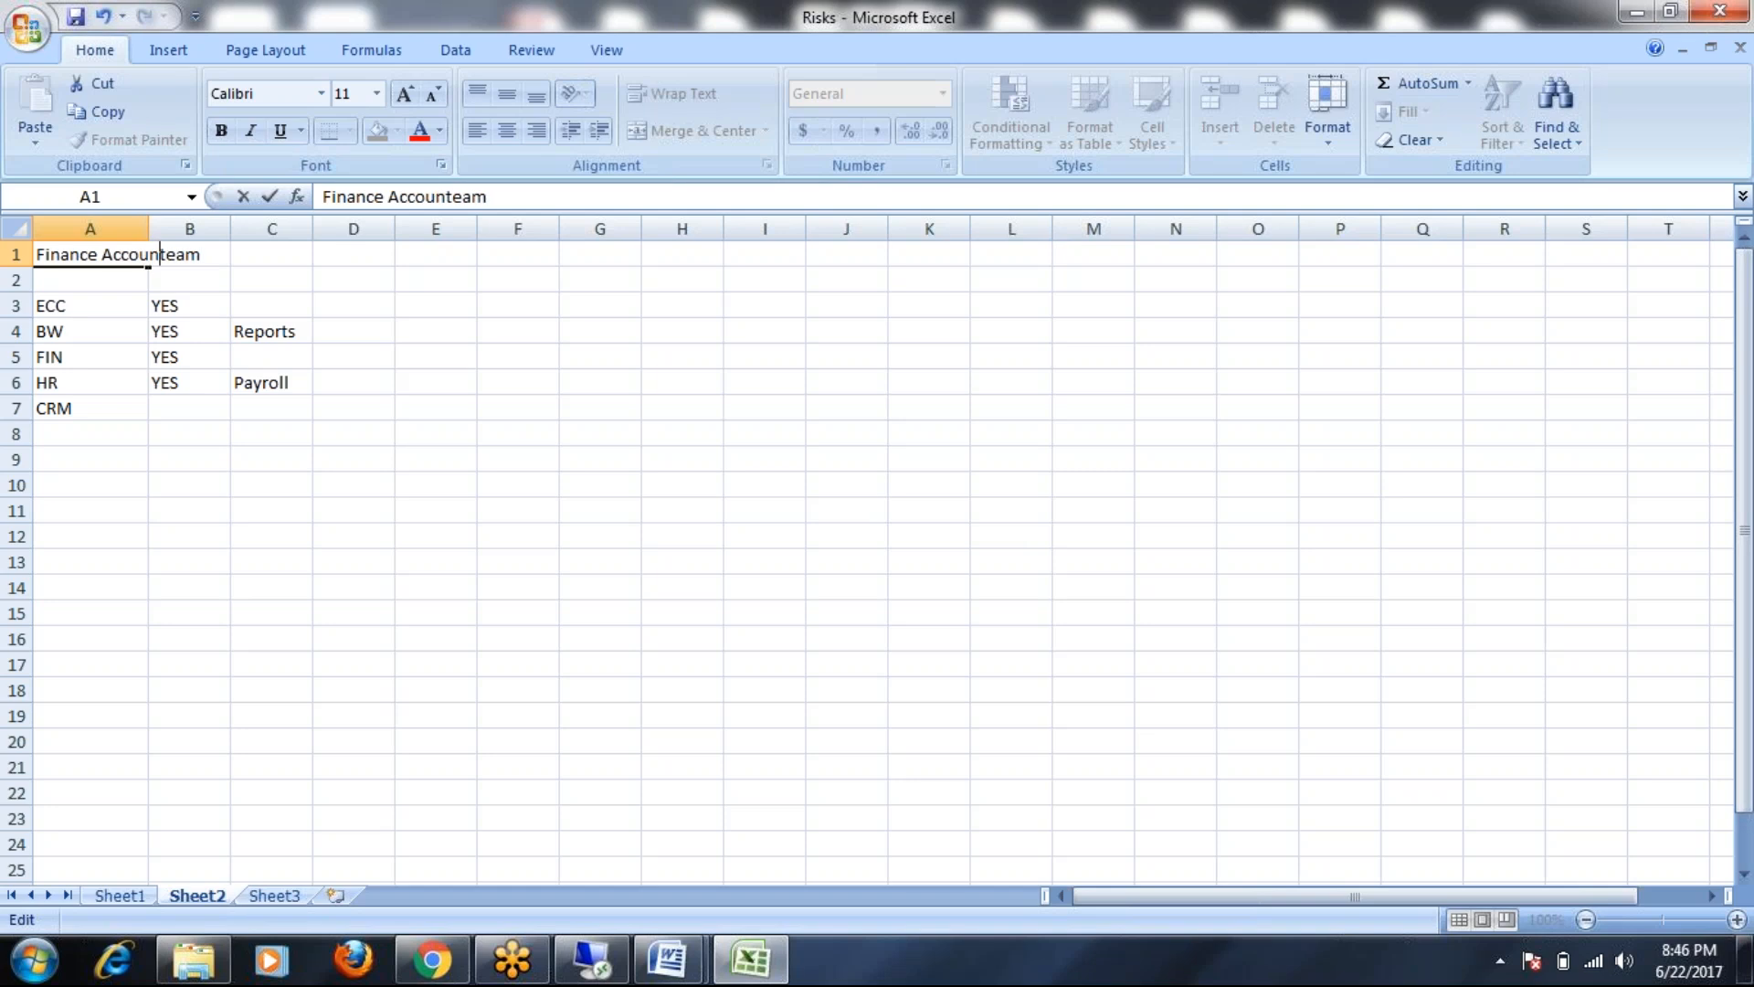
type("nt")
key("Delete")
key("Delete")
key("Delete")
key("Delete")
type("Use")
left_click(256, 433)
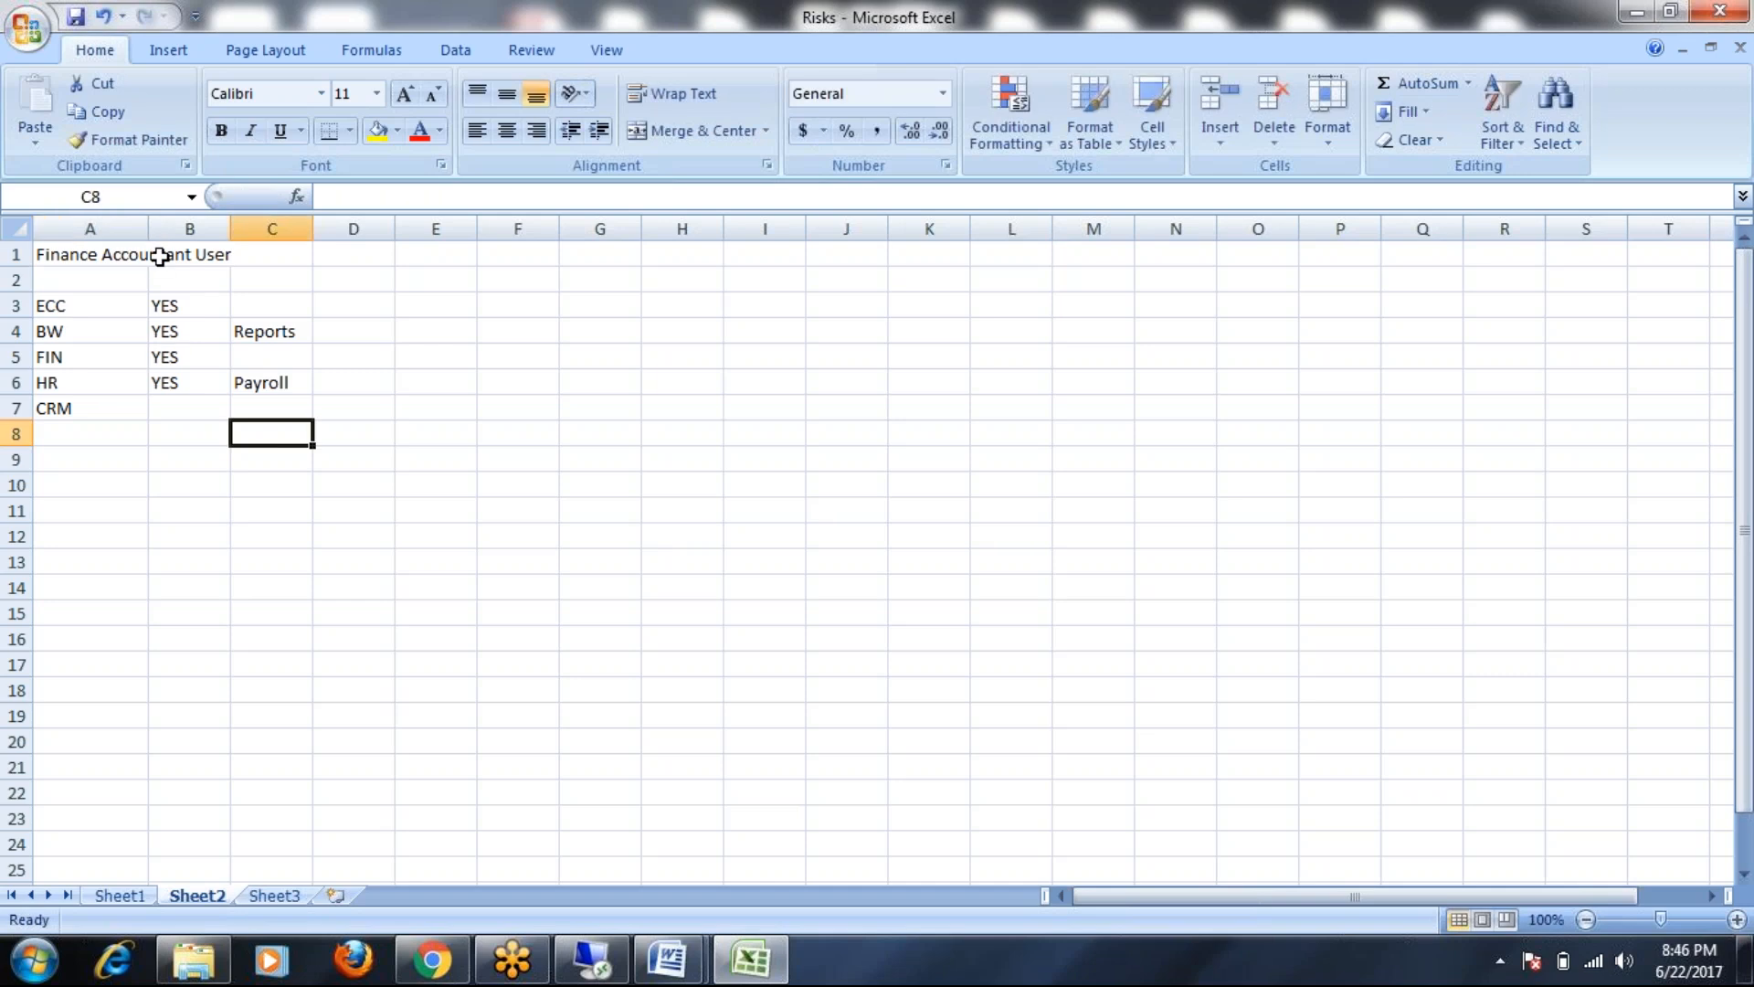
double_click(148, 225)
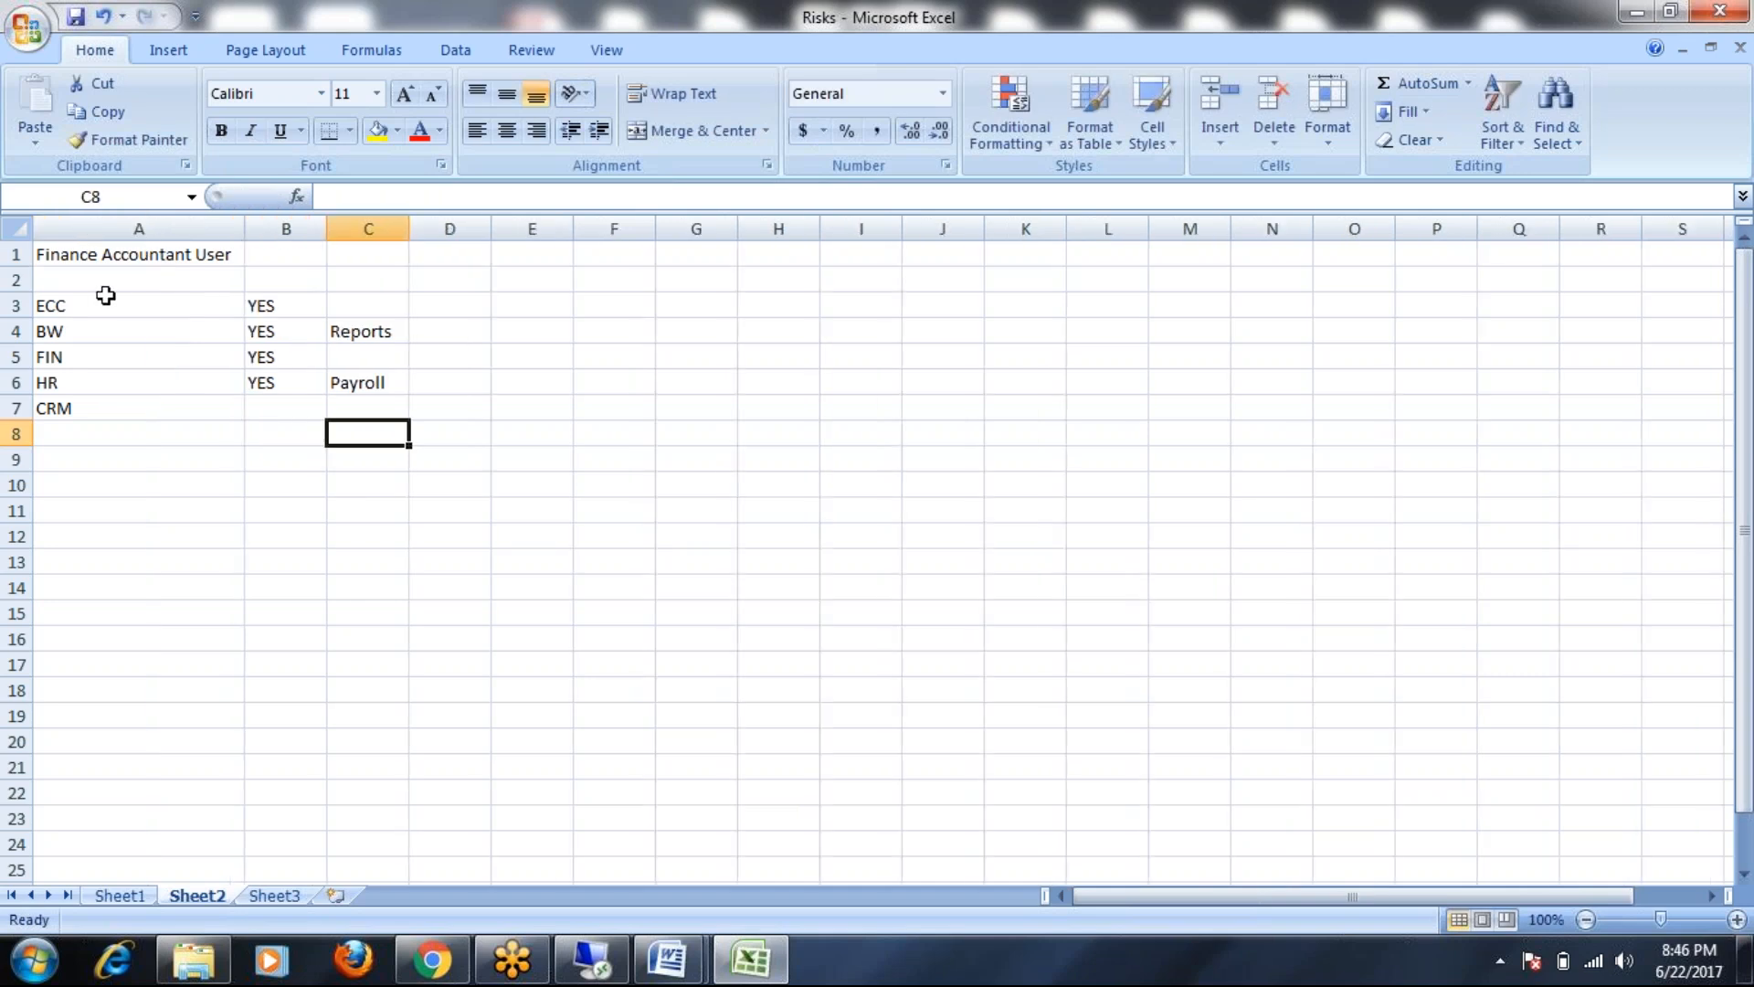
left_click_drag(67, 304, 69, 399)
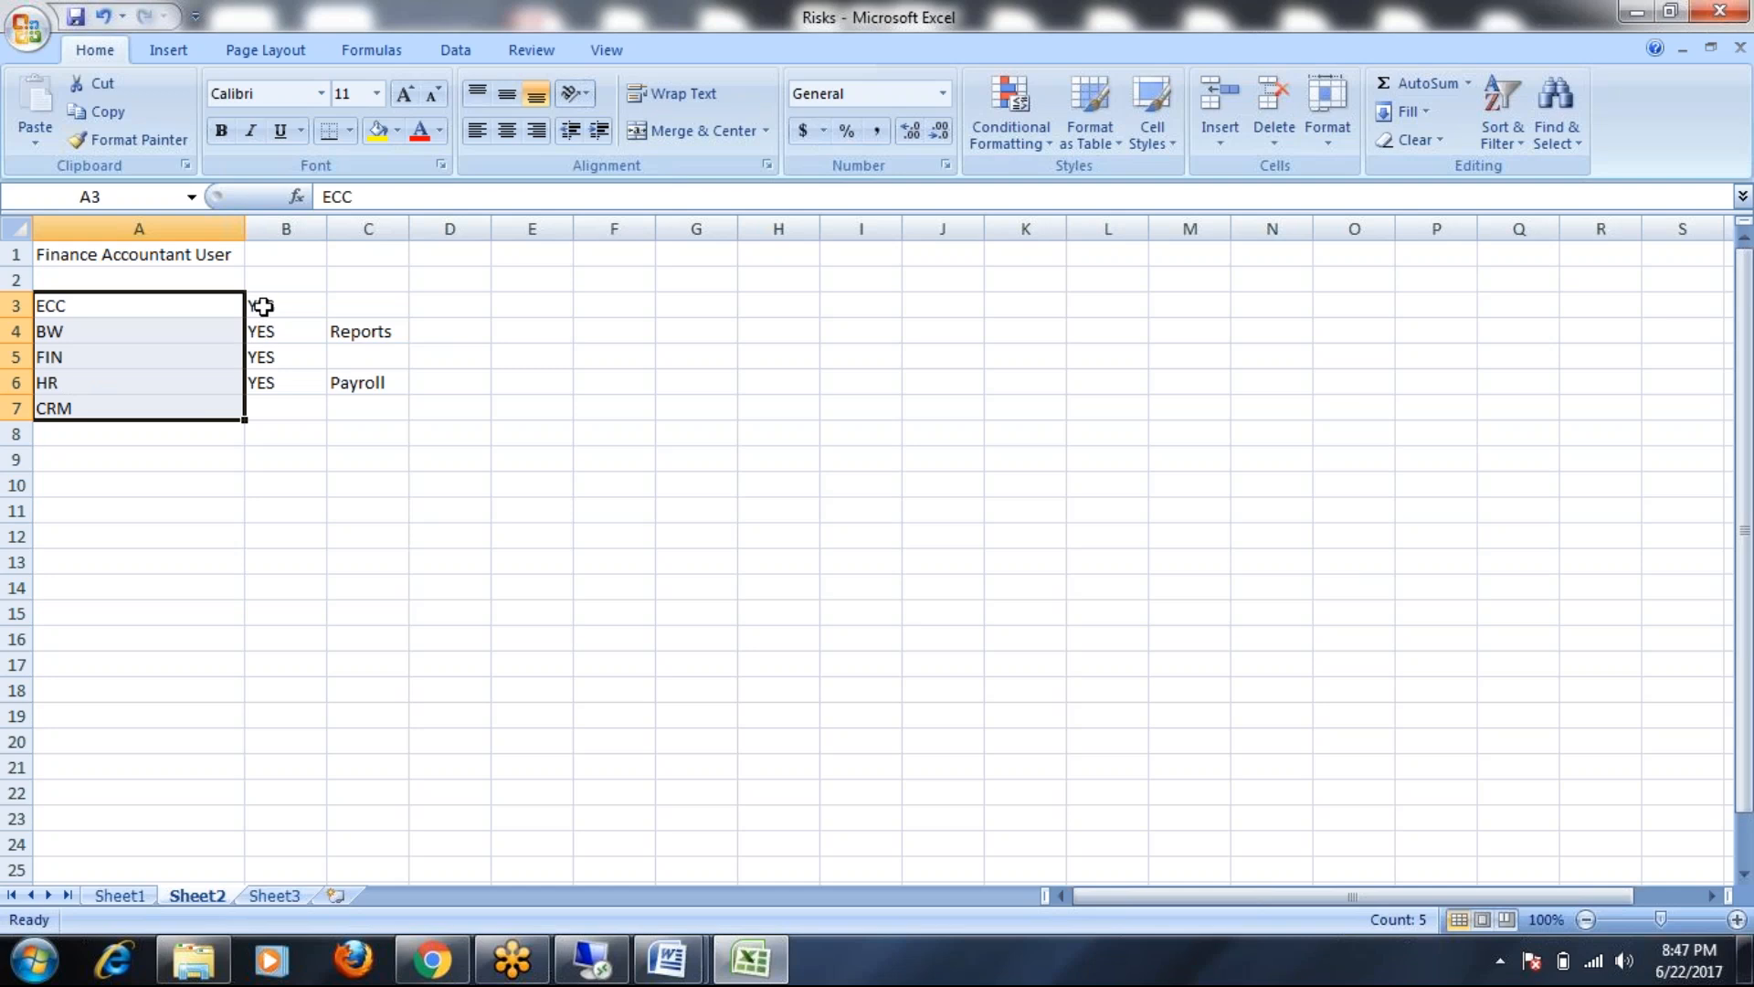
left_click(347, 309)
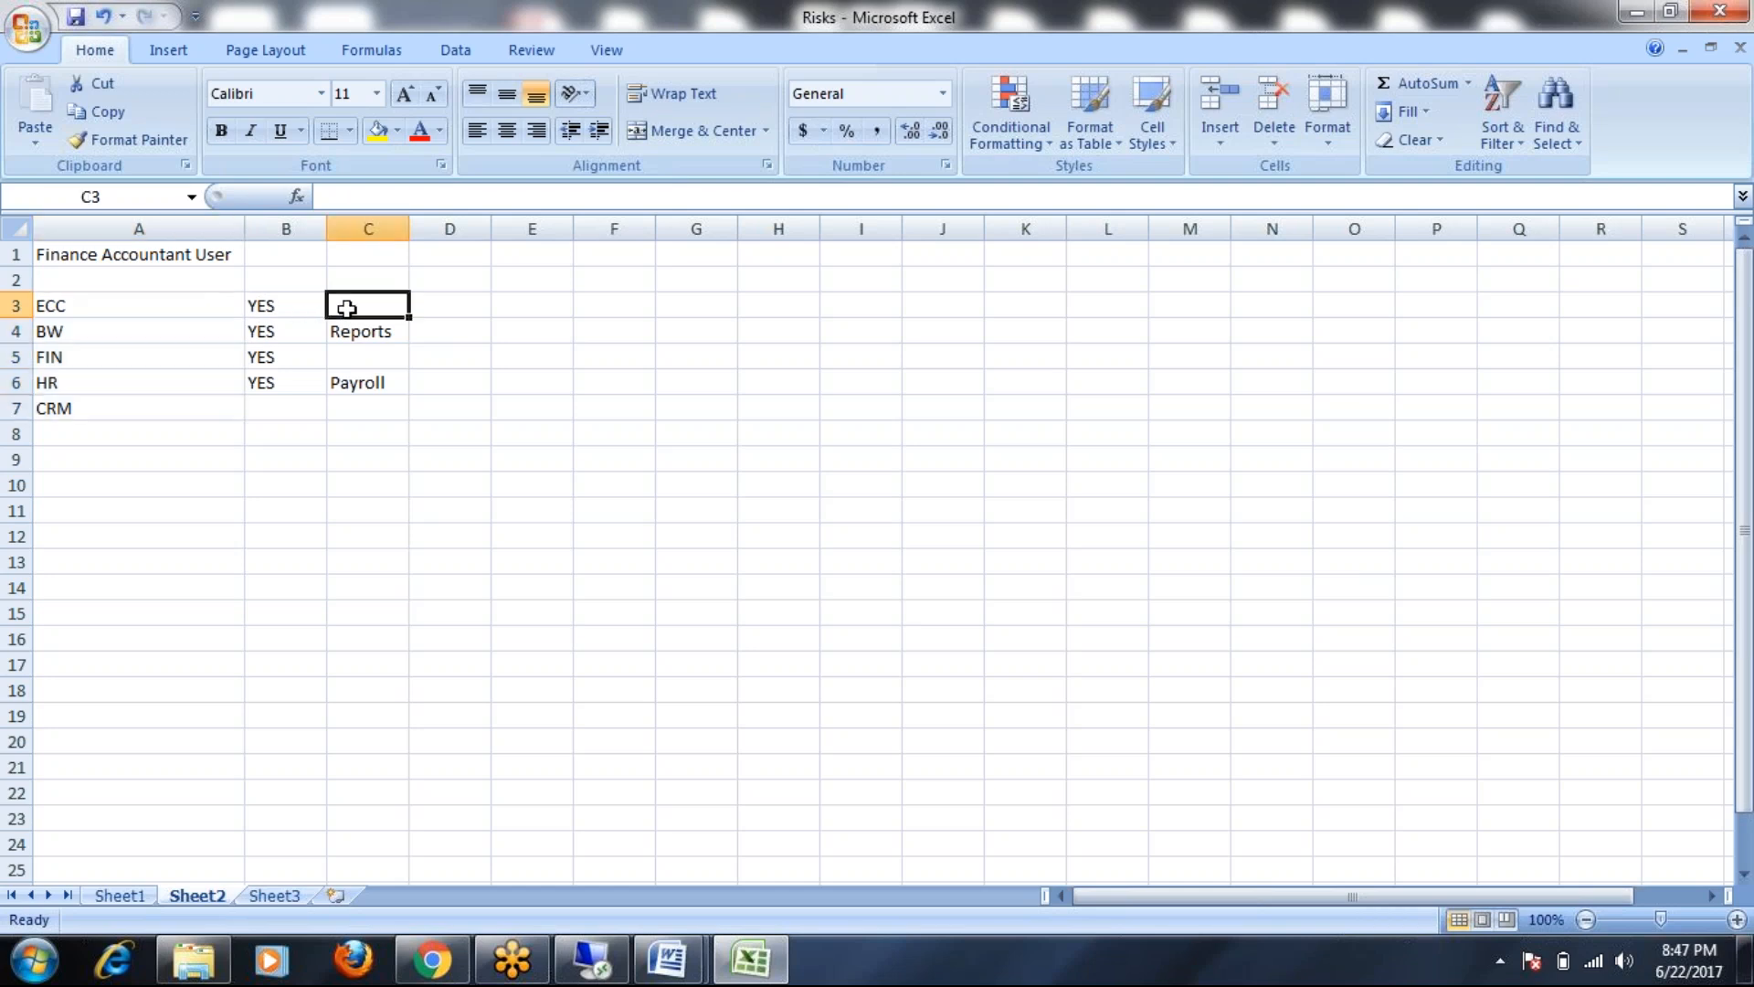
Enter Role1 in C3 and fill Role1 to Role4 down C3:C6
type("R1")
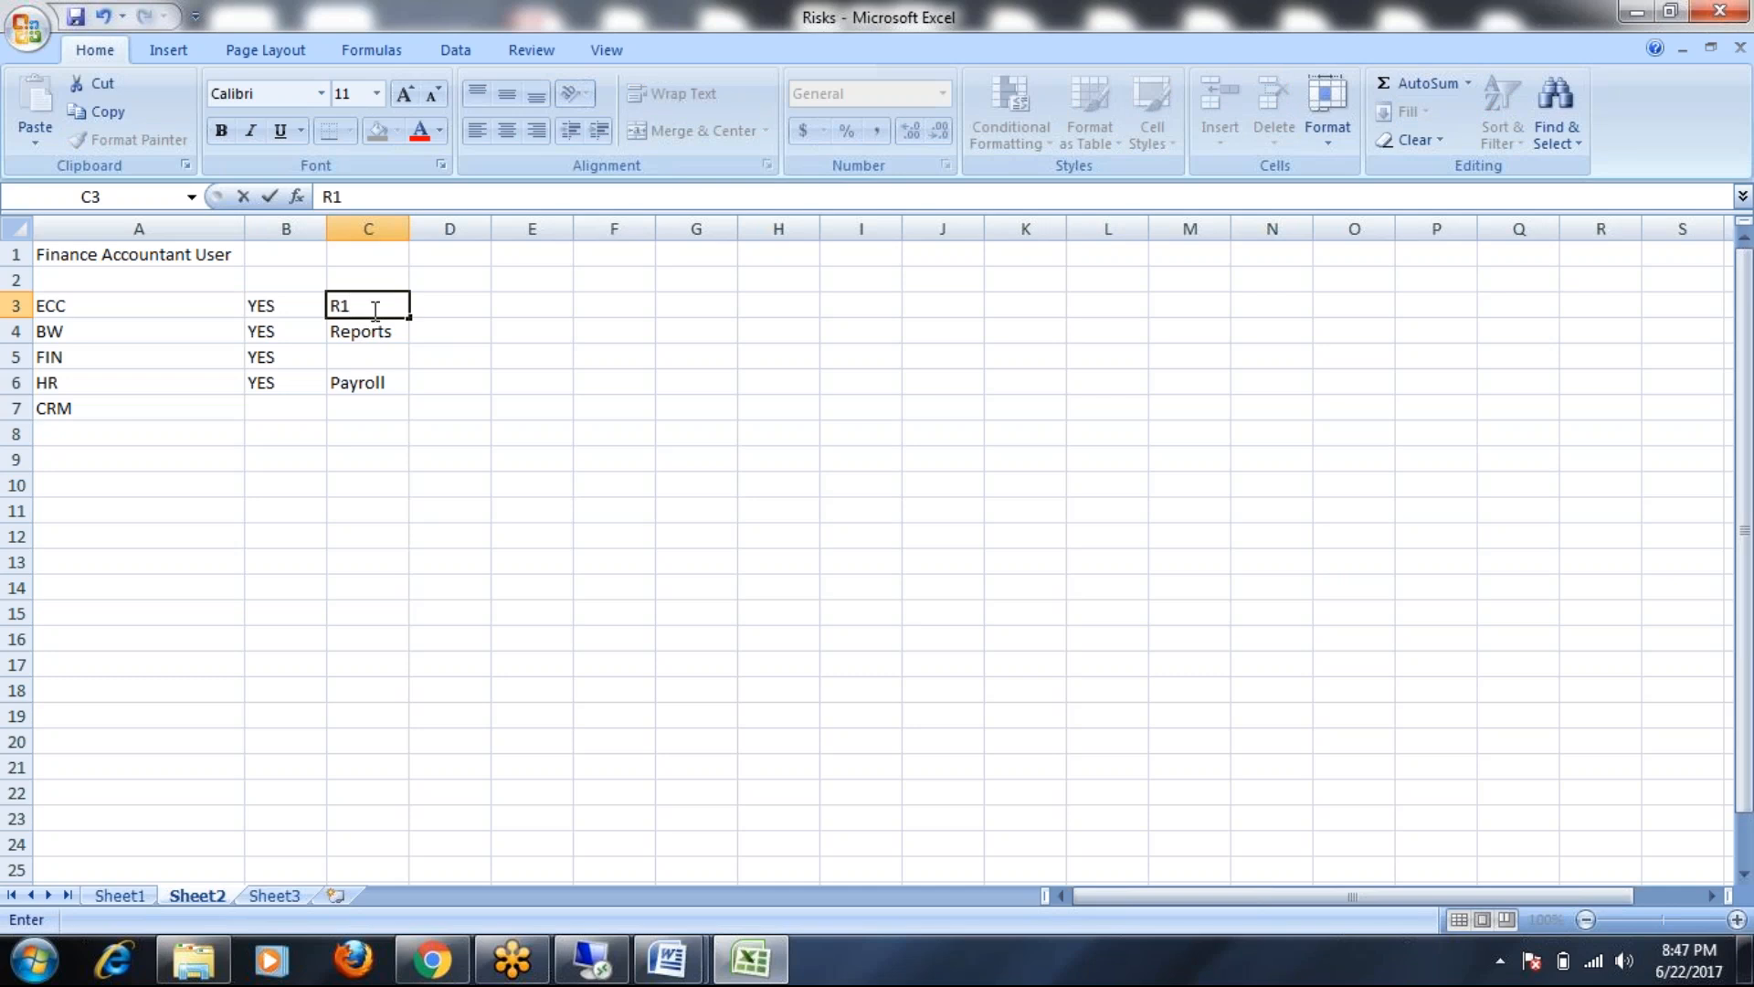
key("BackSpace")
type("ole1")
left_click(424, 333)
left_click(377, 306)
left_click_drag(408, 317, 402, 385)
left_click(509, 347)
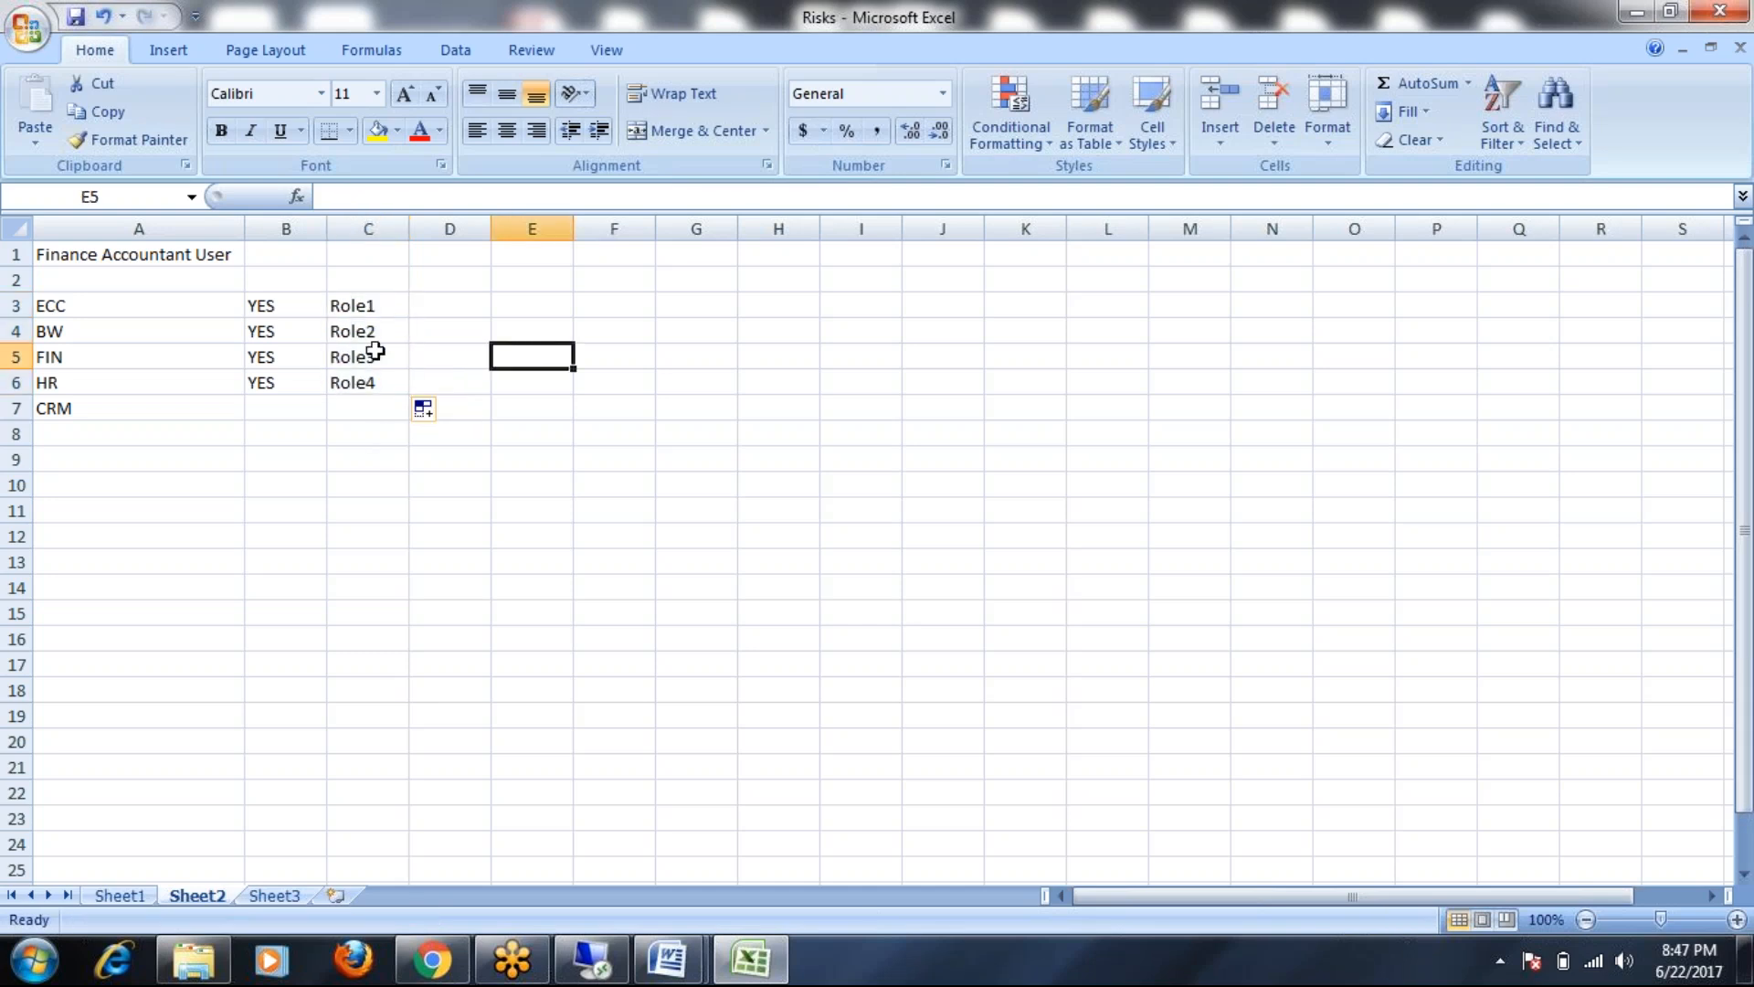
Walk through each system with its role (ECC–Role1 to HR–Role4), then select A3:C6
left_click(73, 309)
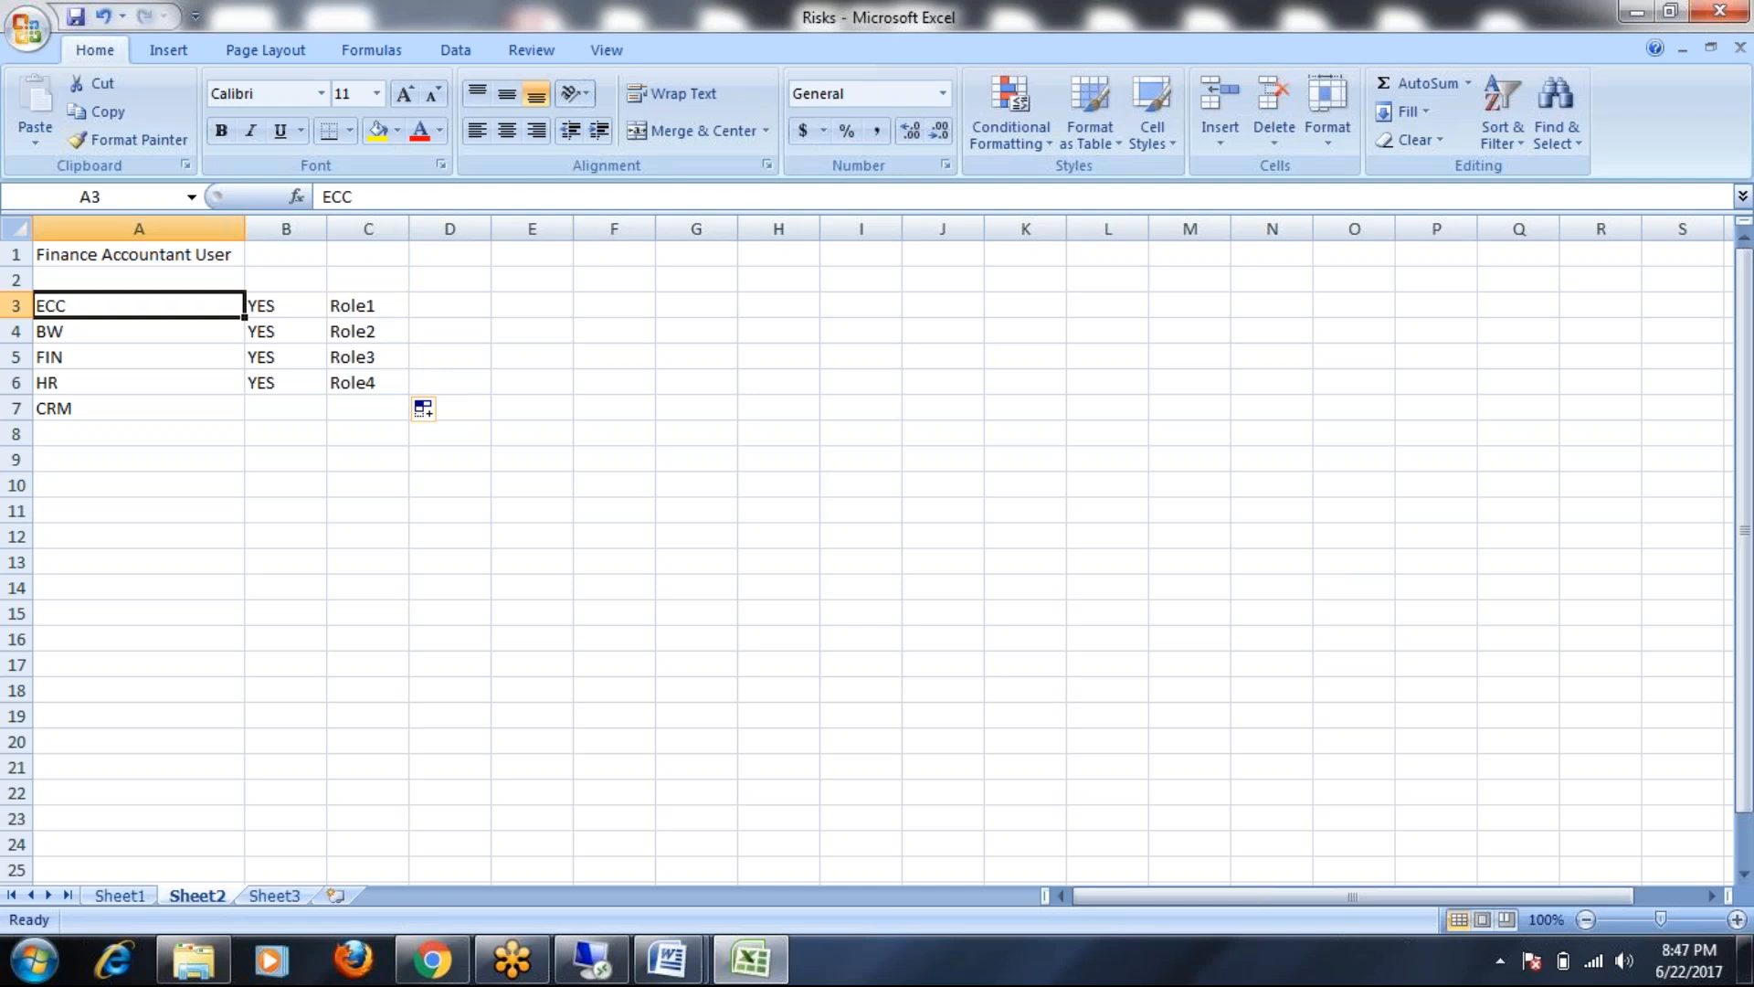
left_click(346, 306)
left_click(49, 332)
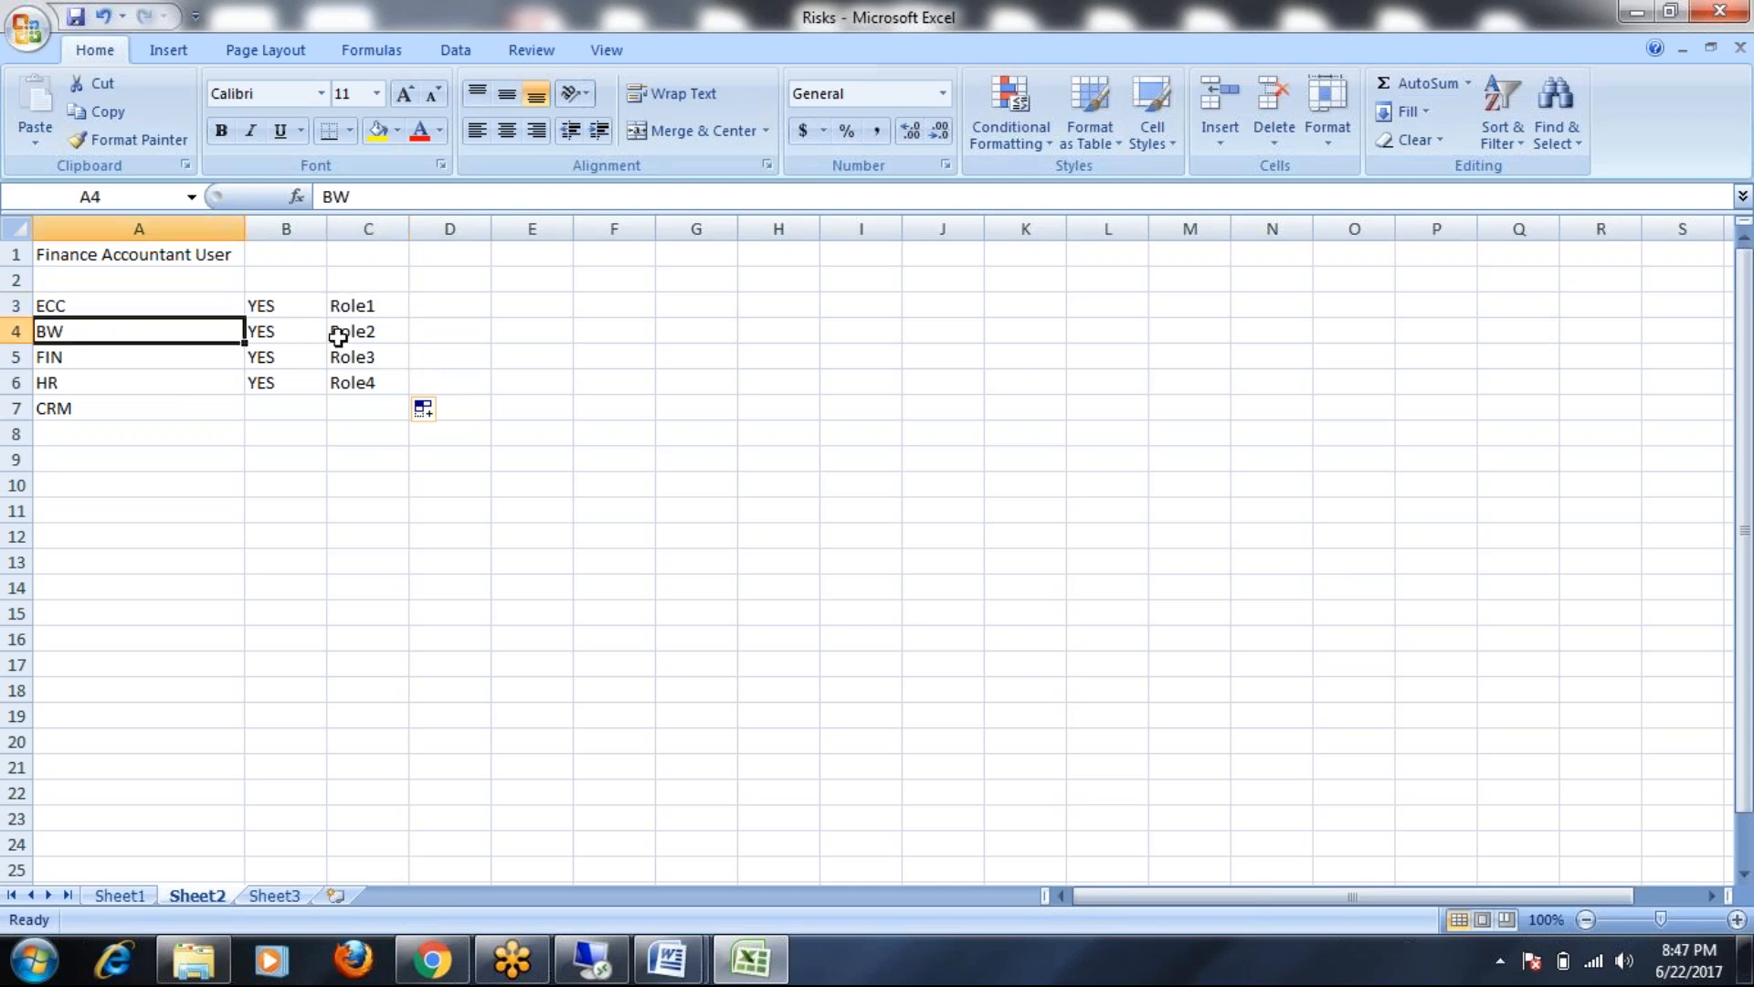
left_click(376, 335)
left_click(55, 358)
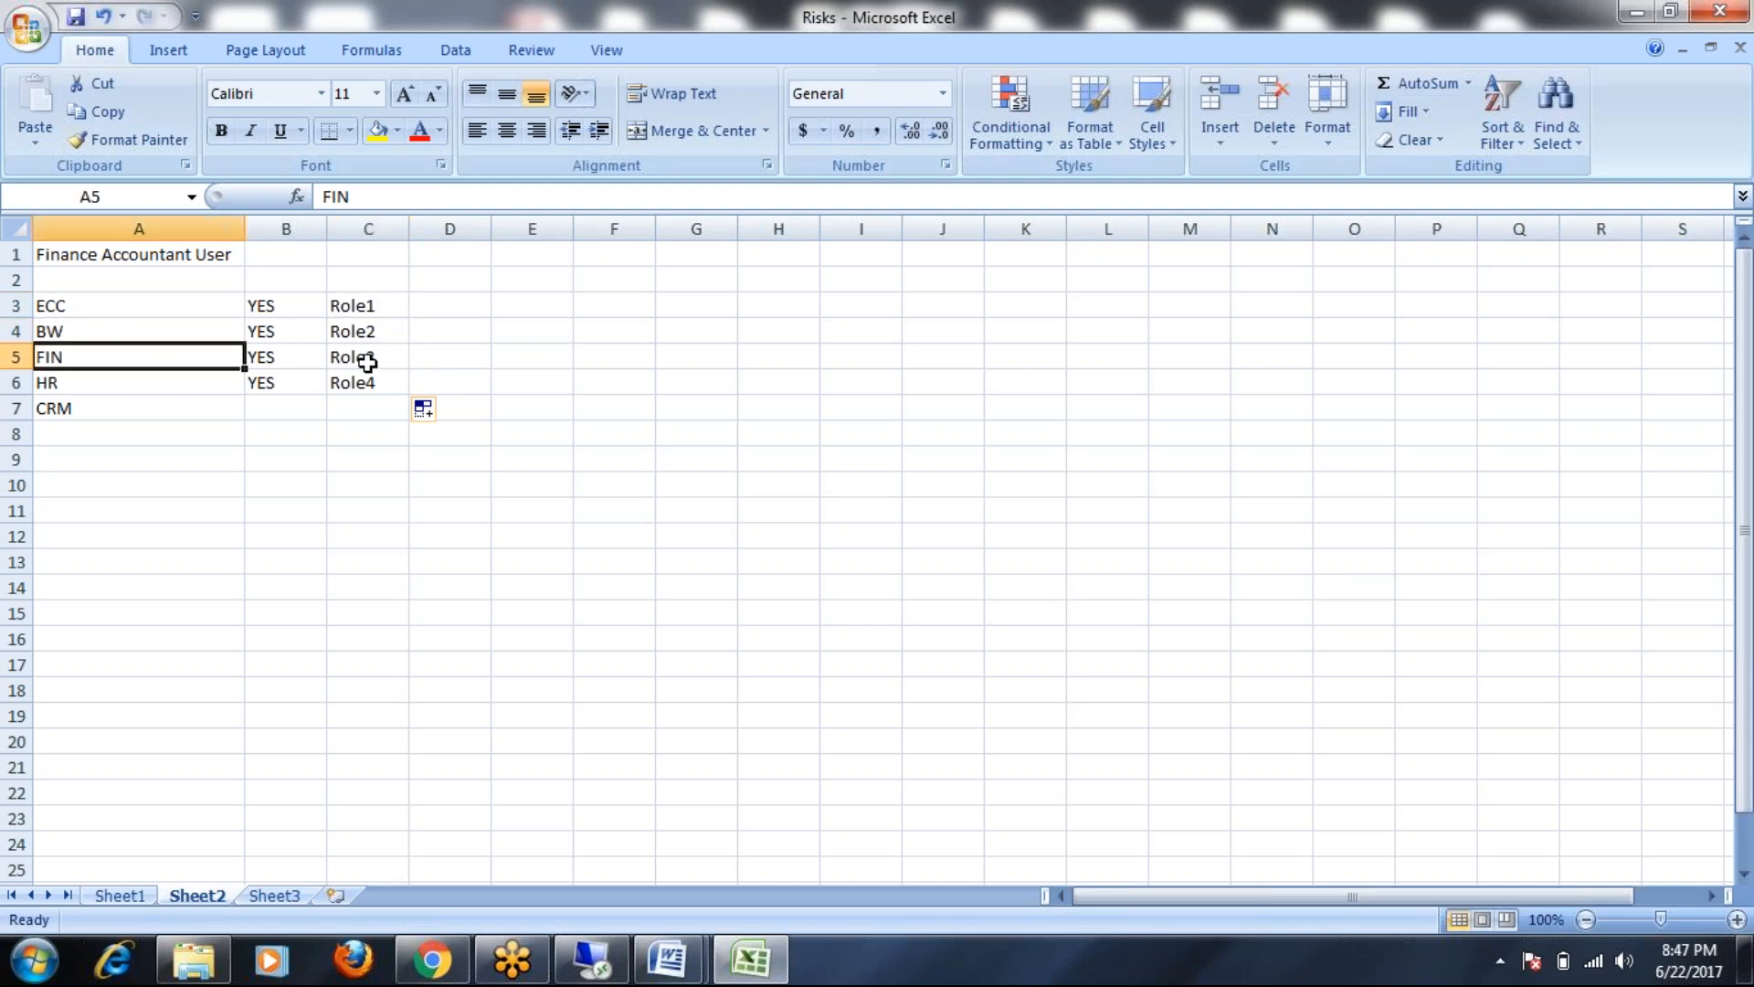
left_click(363, 359)
left_click(59, 385)
left_click(369, 386)
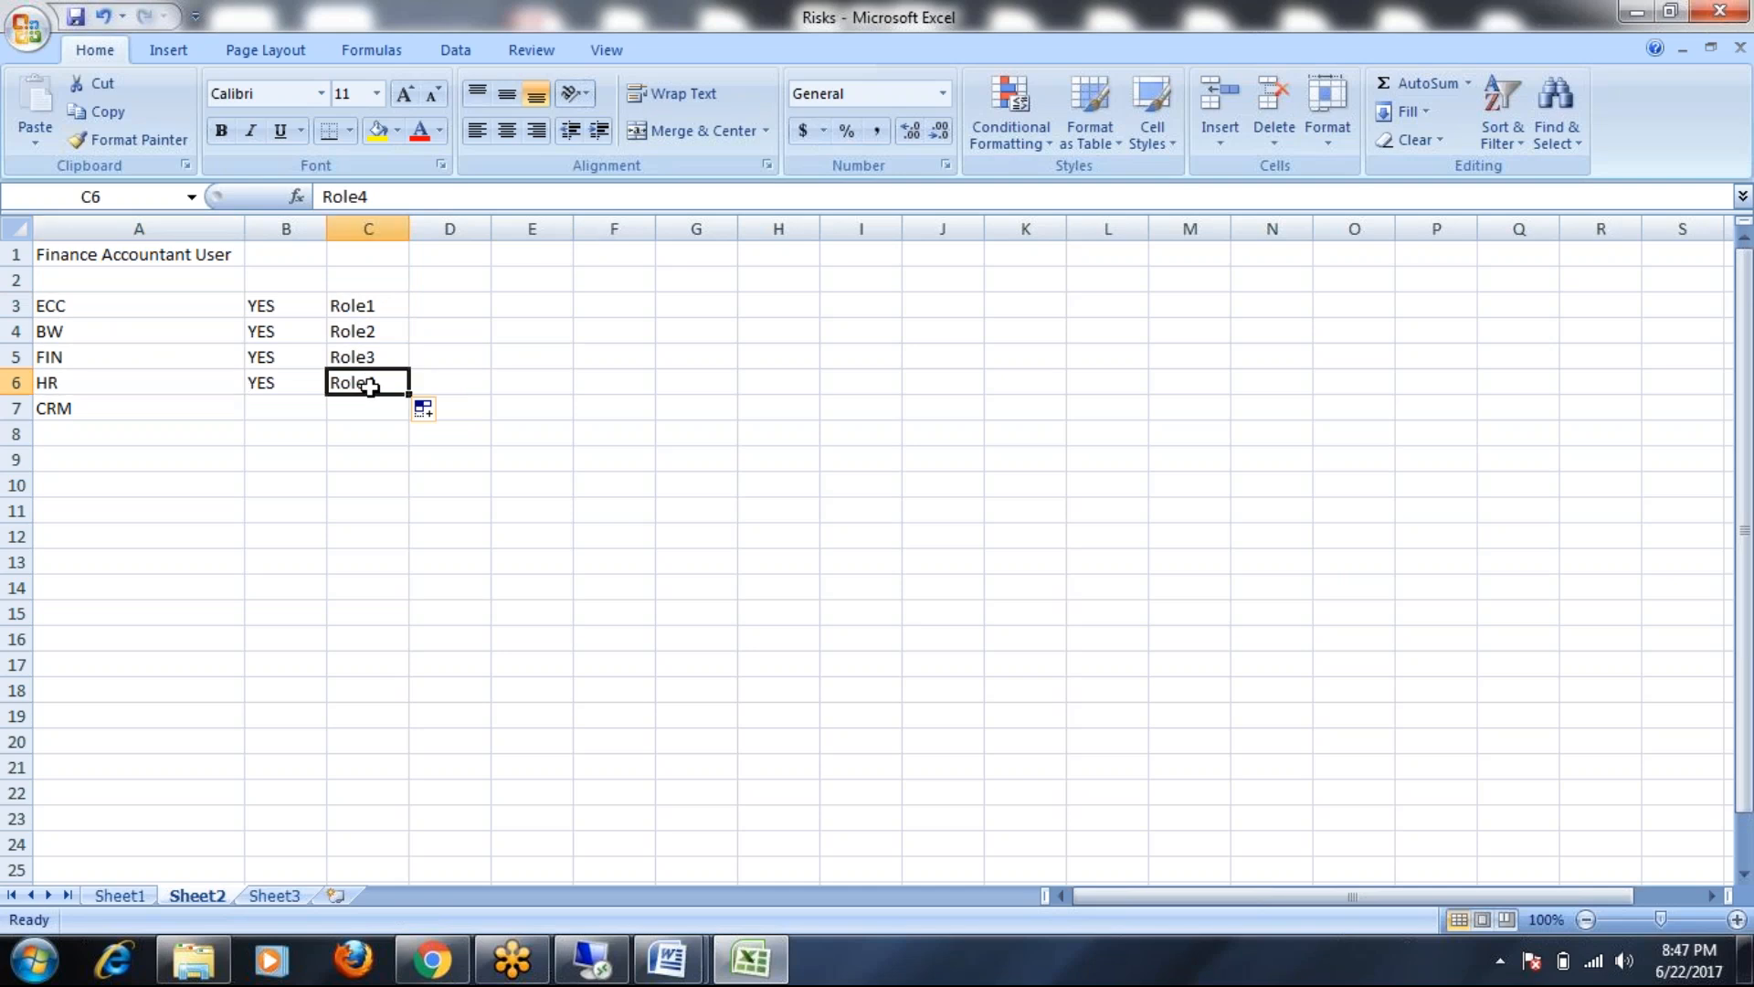
left_click(152, 311)
left_click_drag(151, 311, 375, 379)
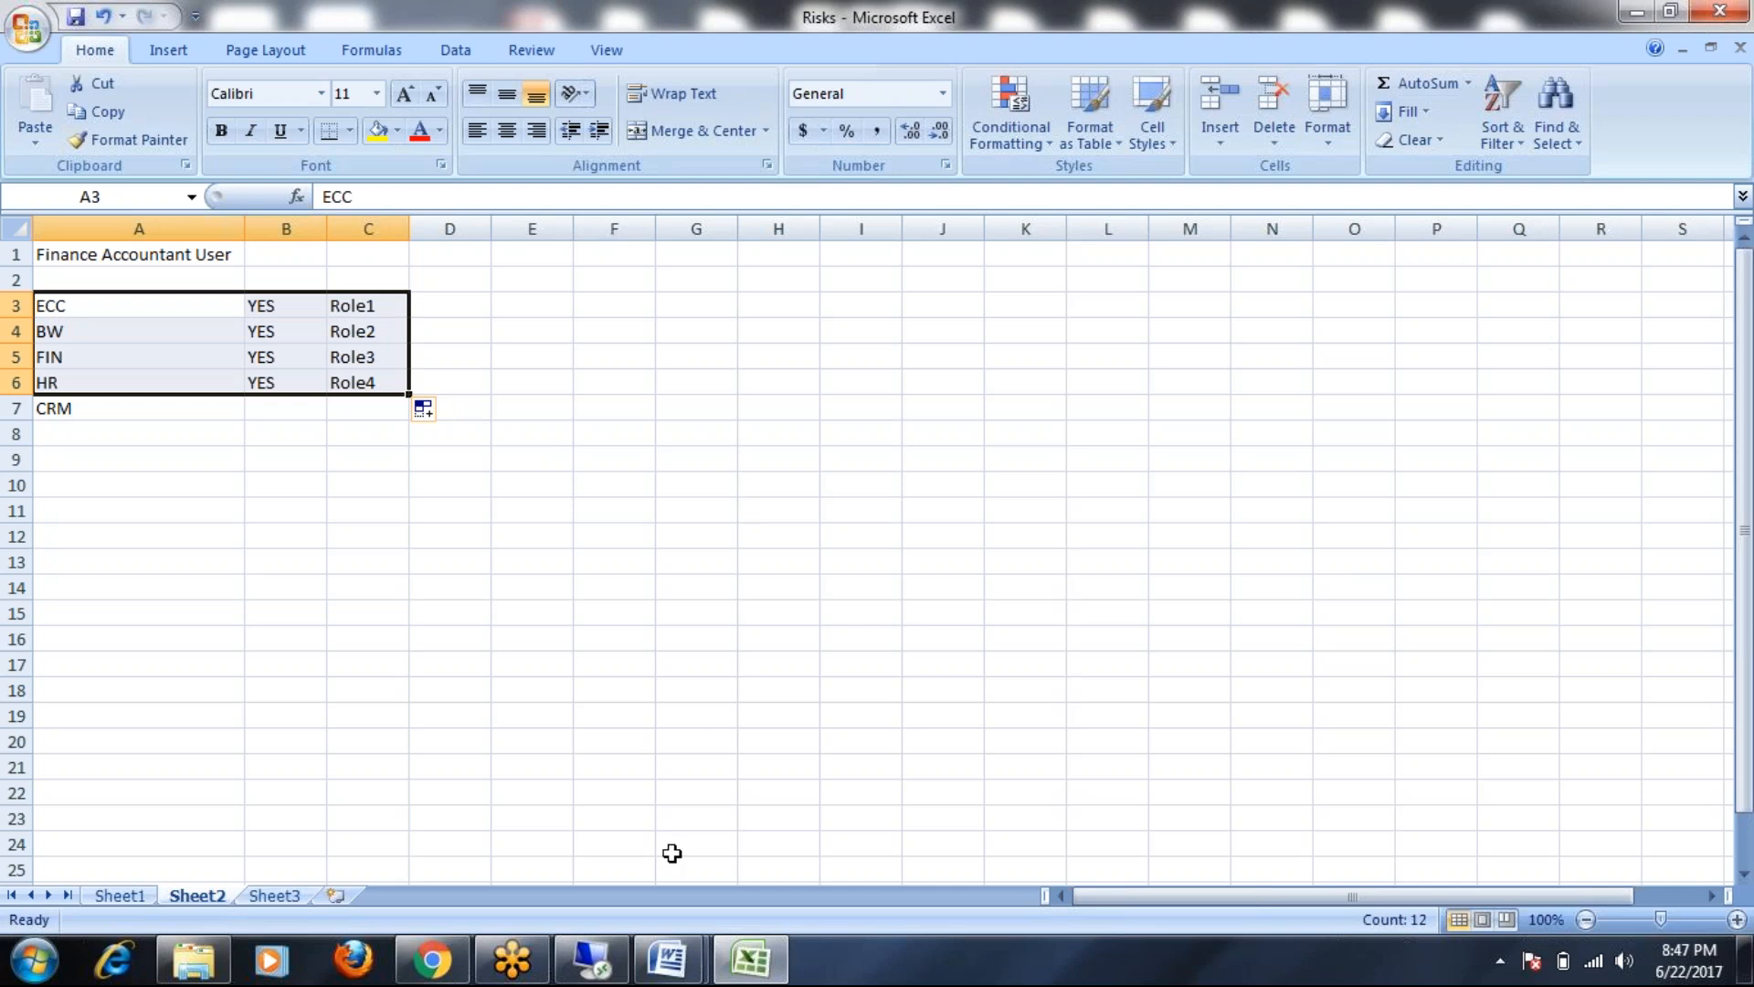
Bring the Remote Desktop SAP session back in front of Excel
mouse_move(585, 976)
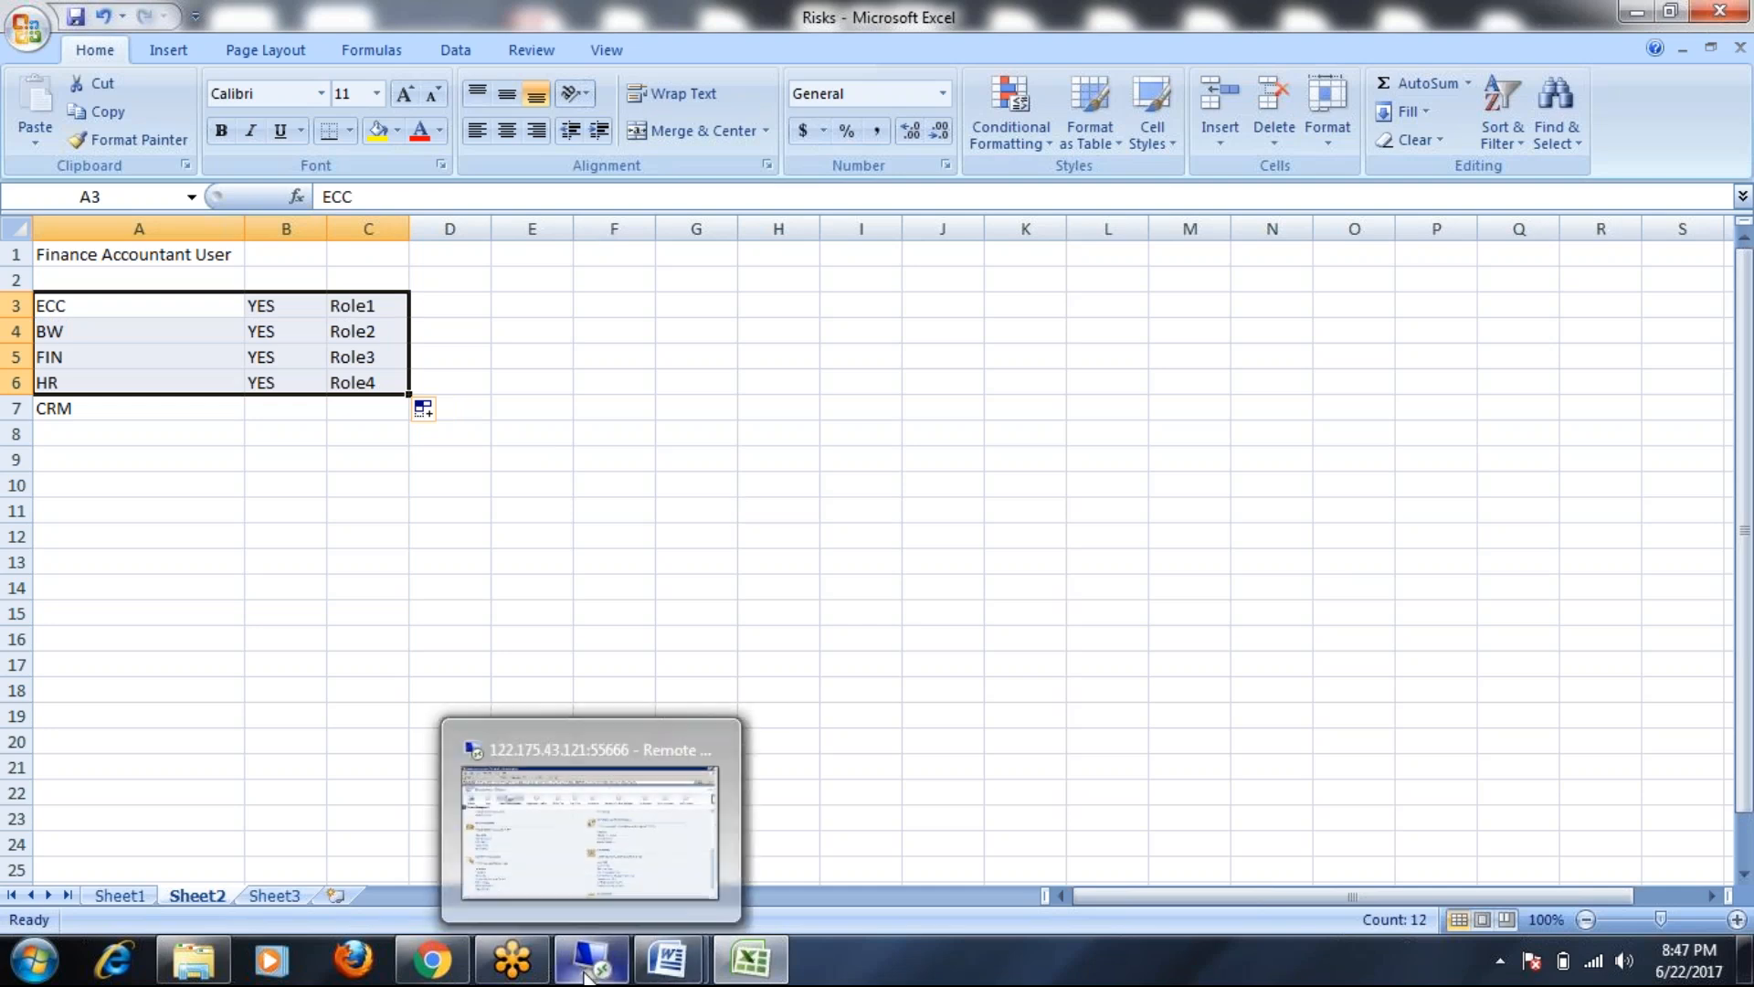
mouse_move(611, 830)
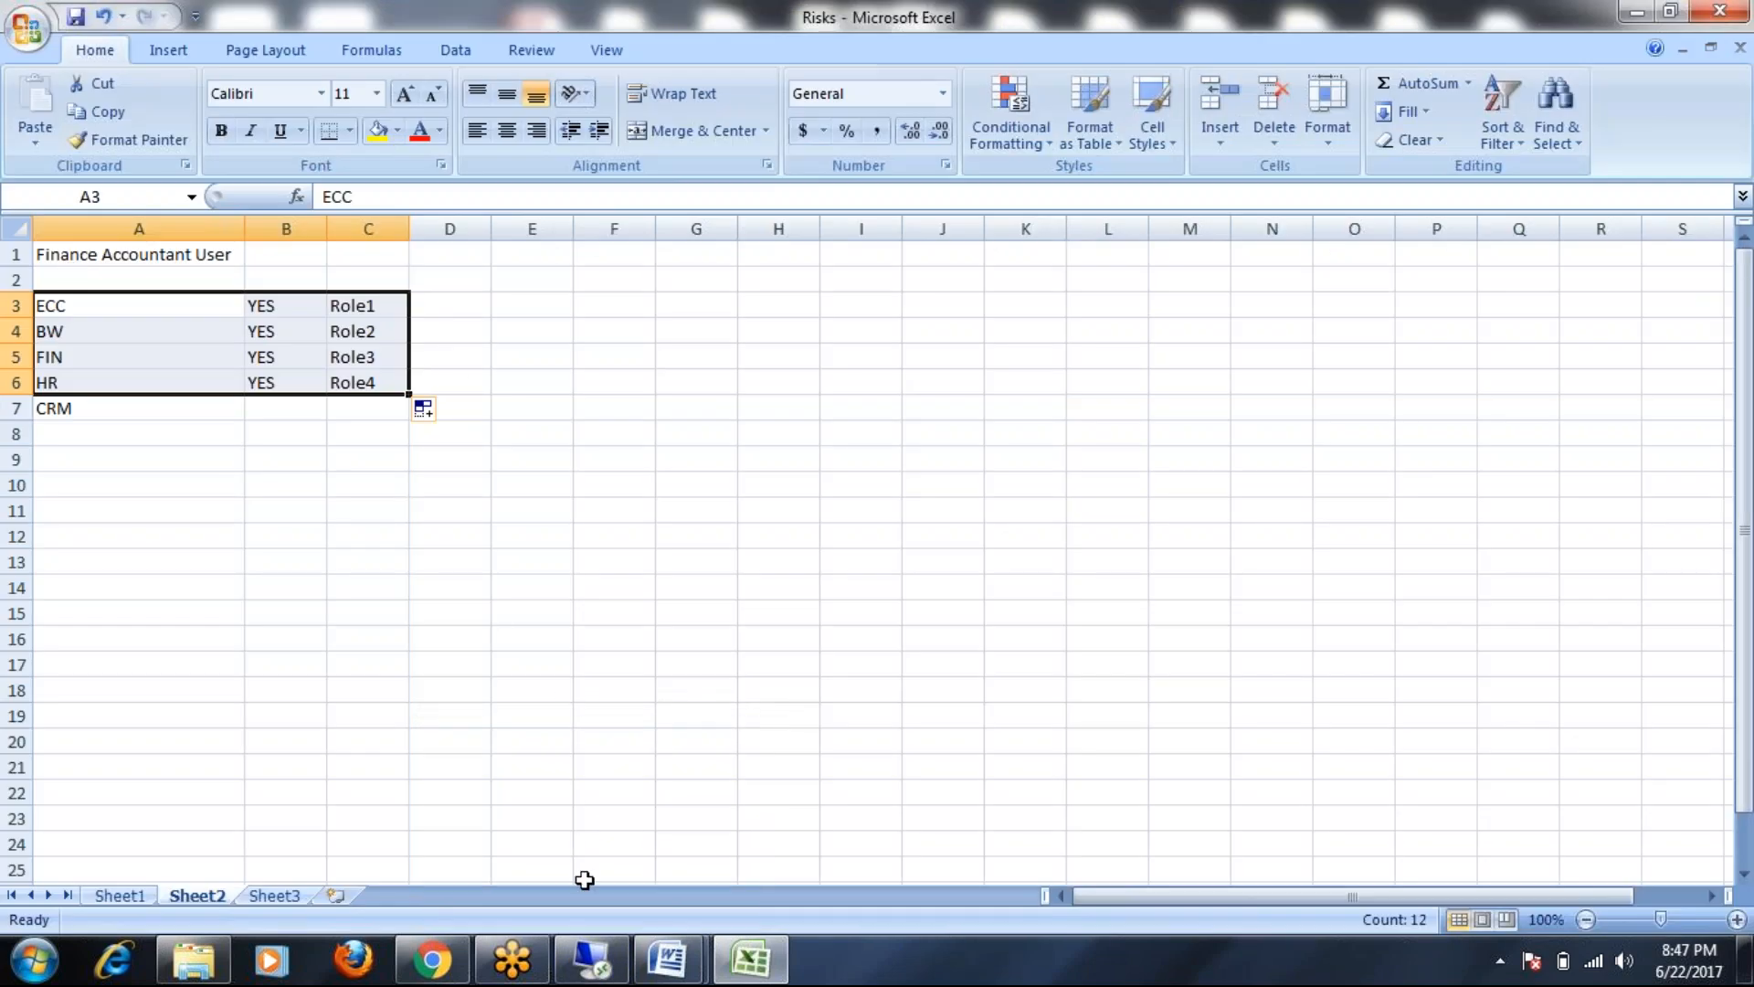
left_click(590, 960)
Create a maximized new access request with Business Process Basis and description NEW USER
left_click(55, 260)
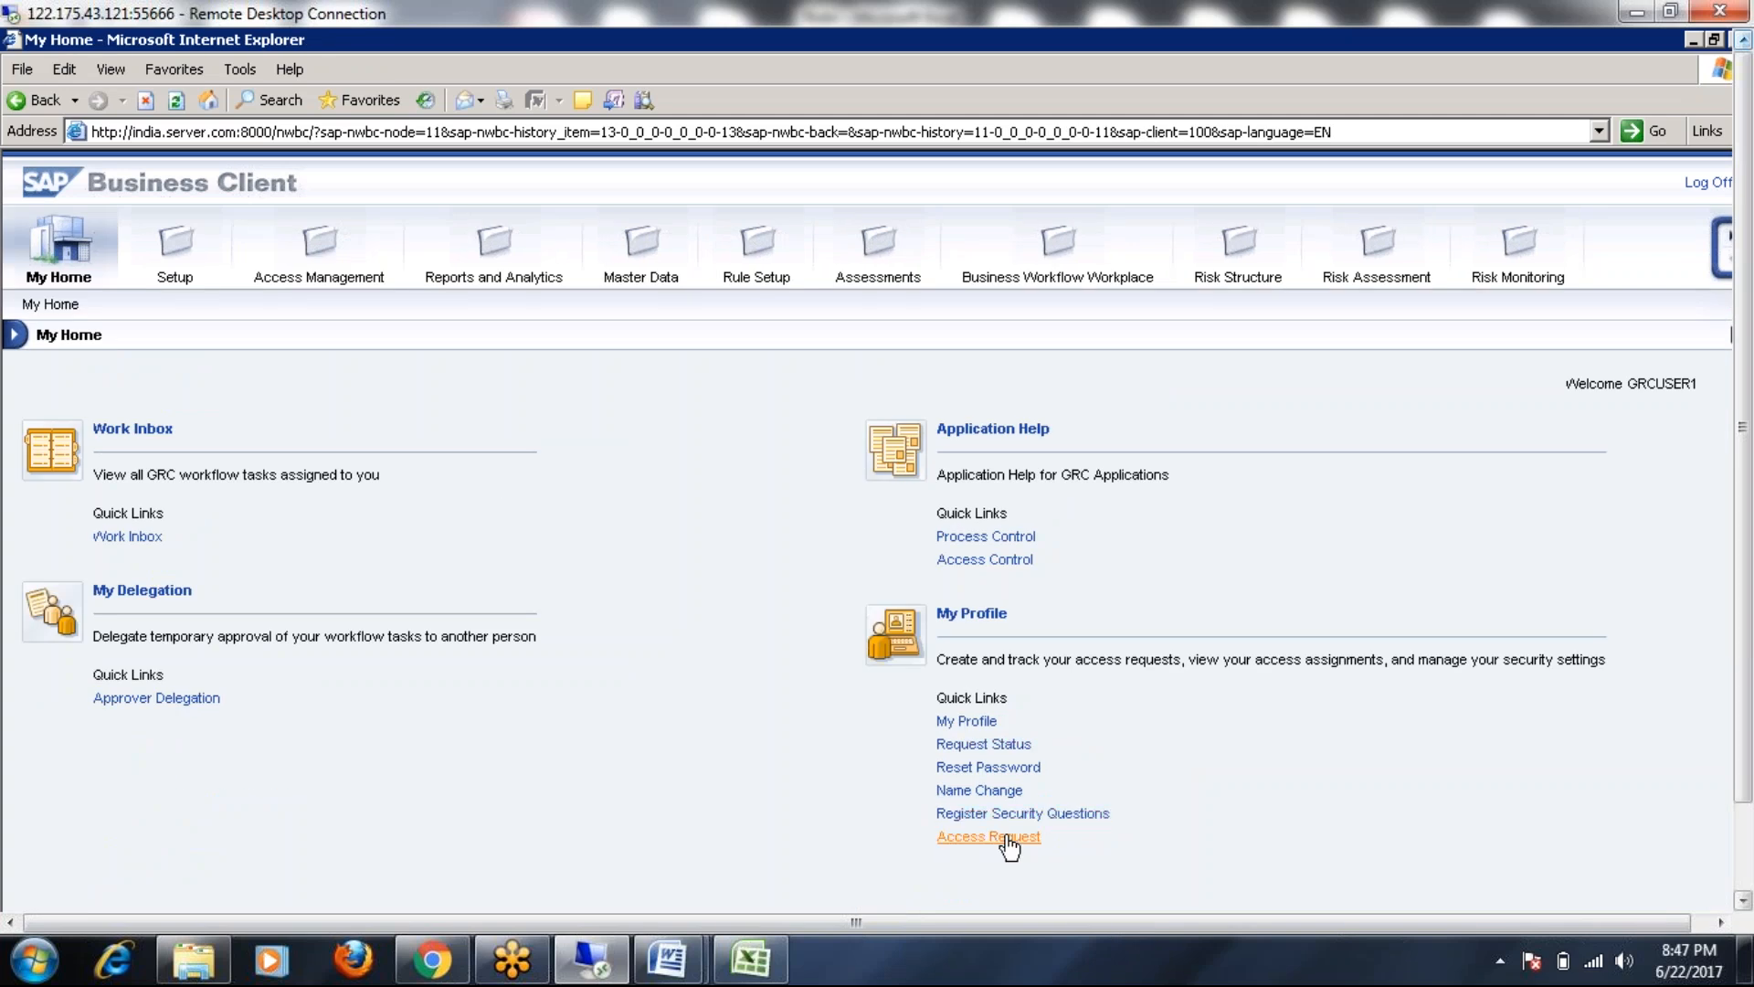
left_click(1009, 837)
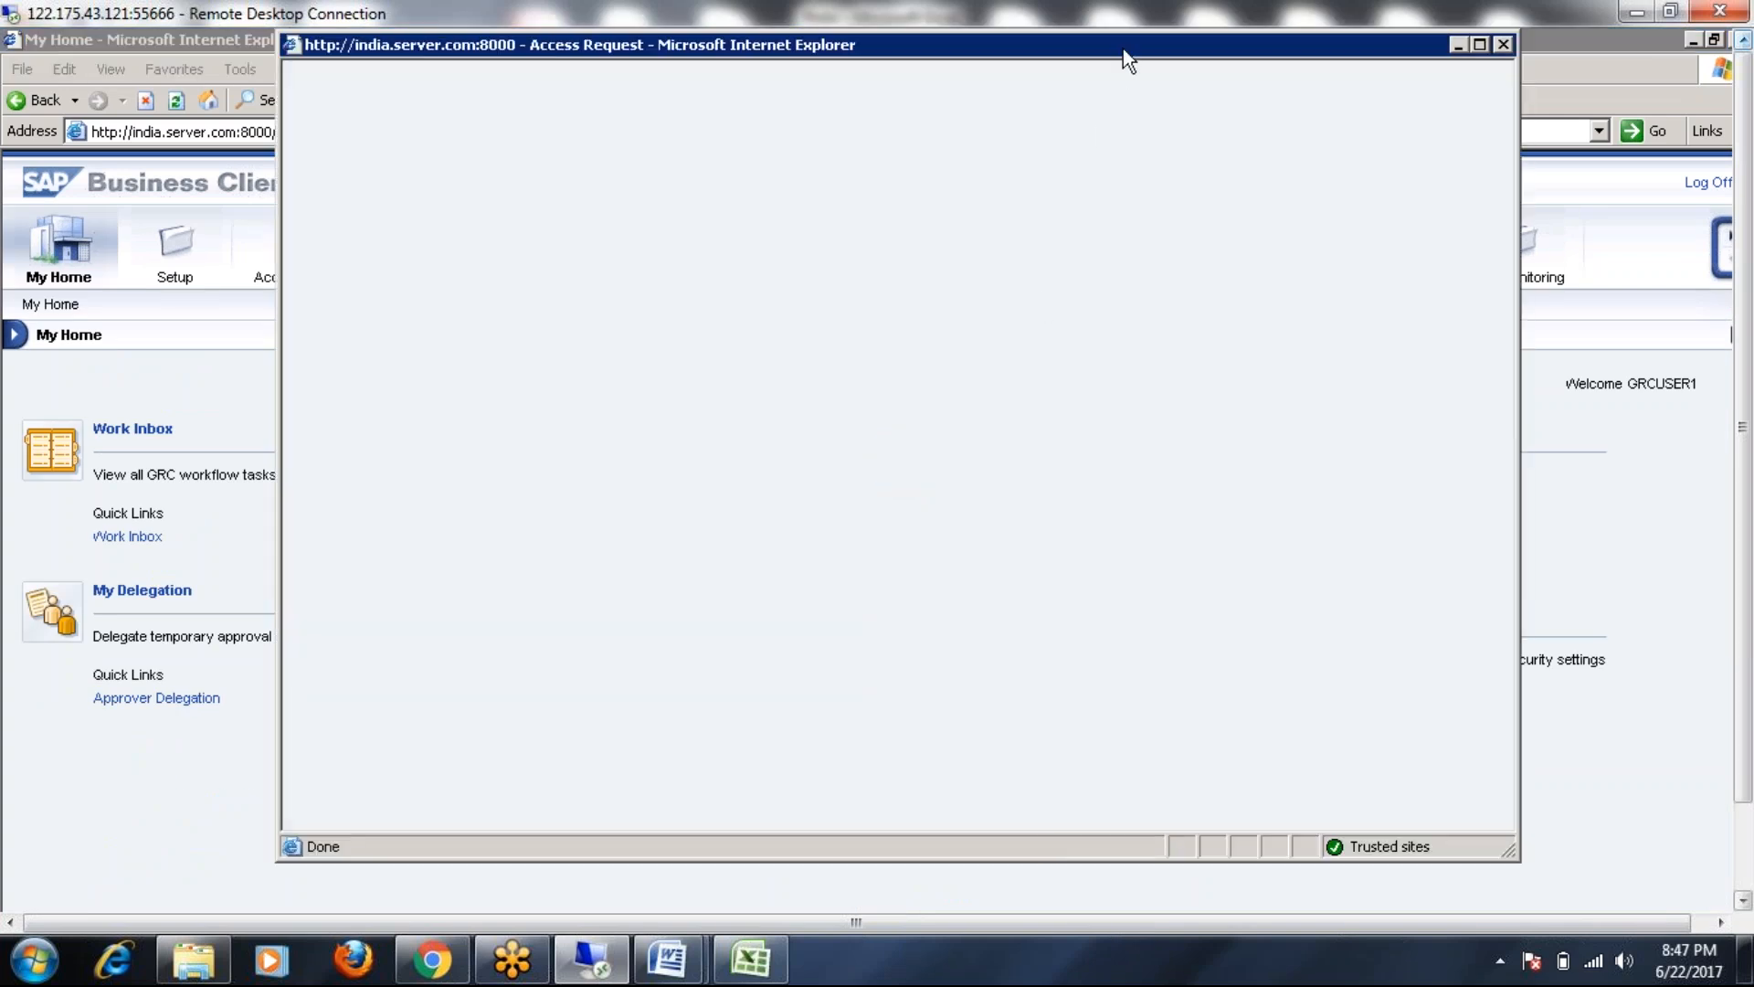
double_click(1122, 47)
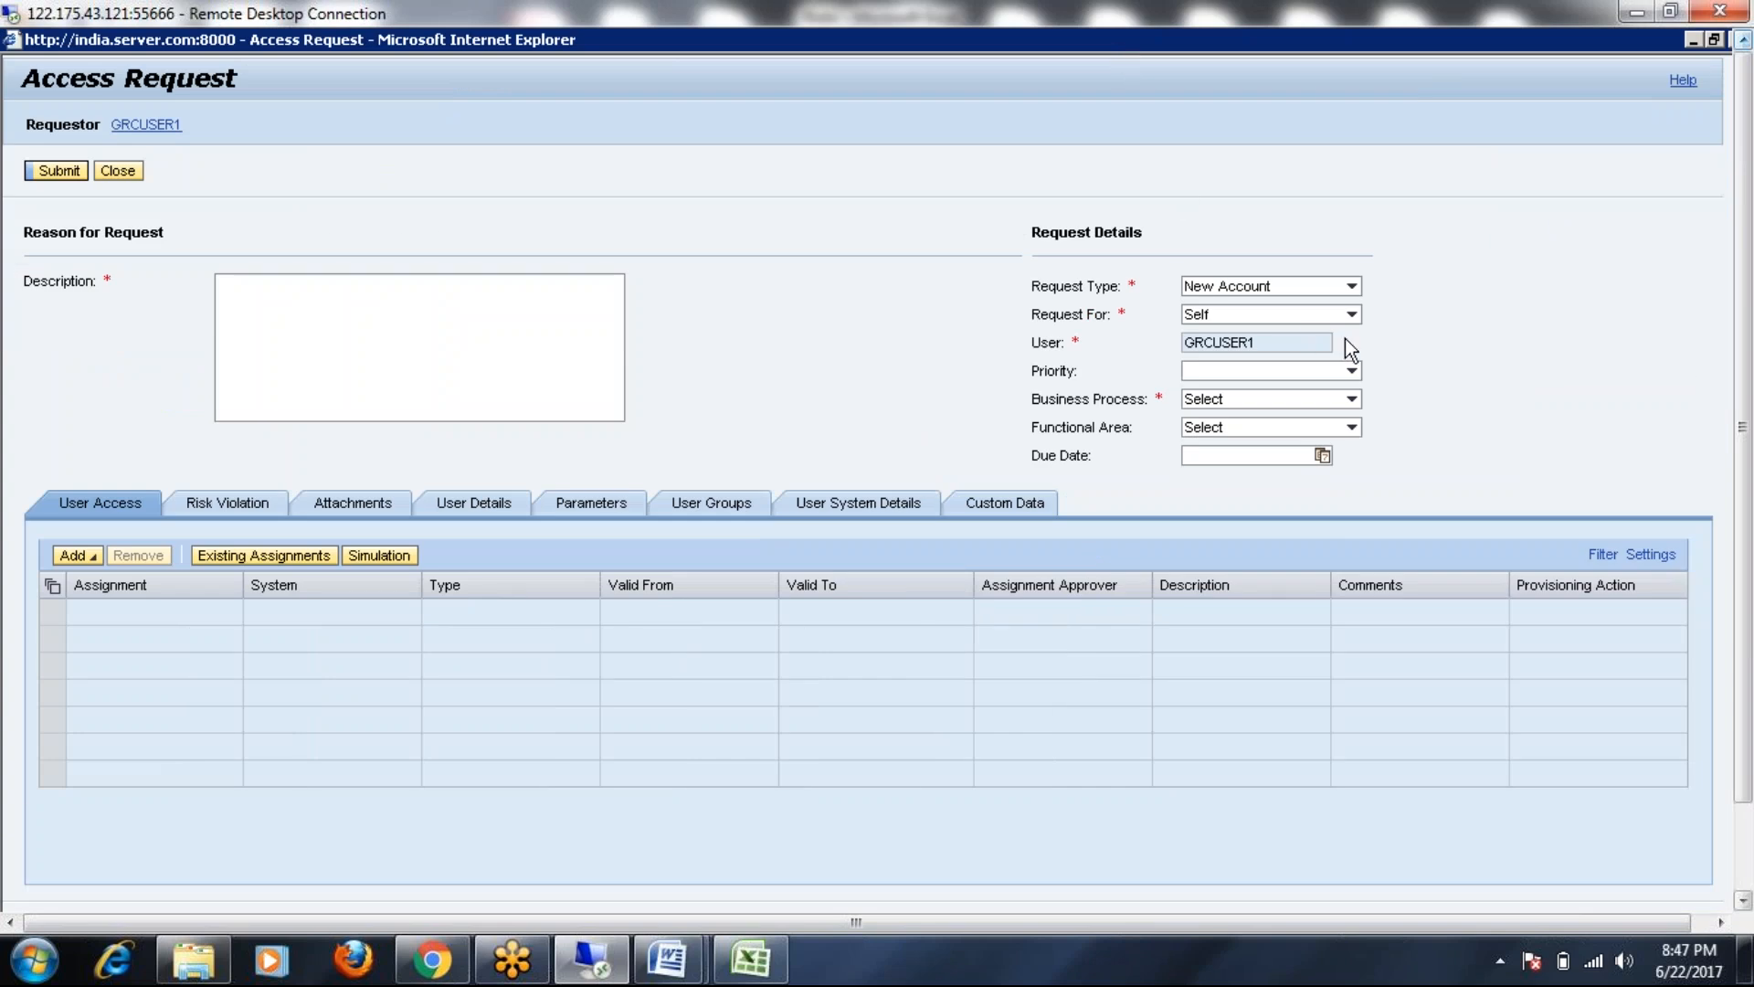
left_click(1352, 398)
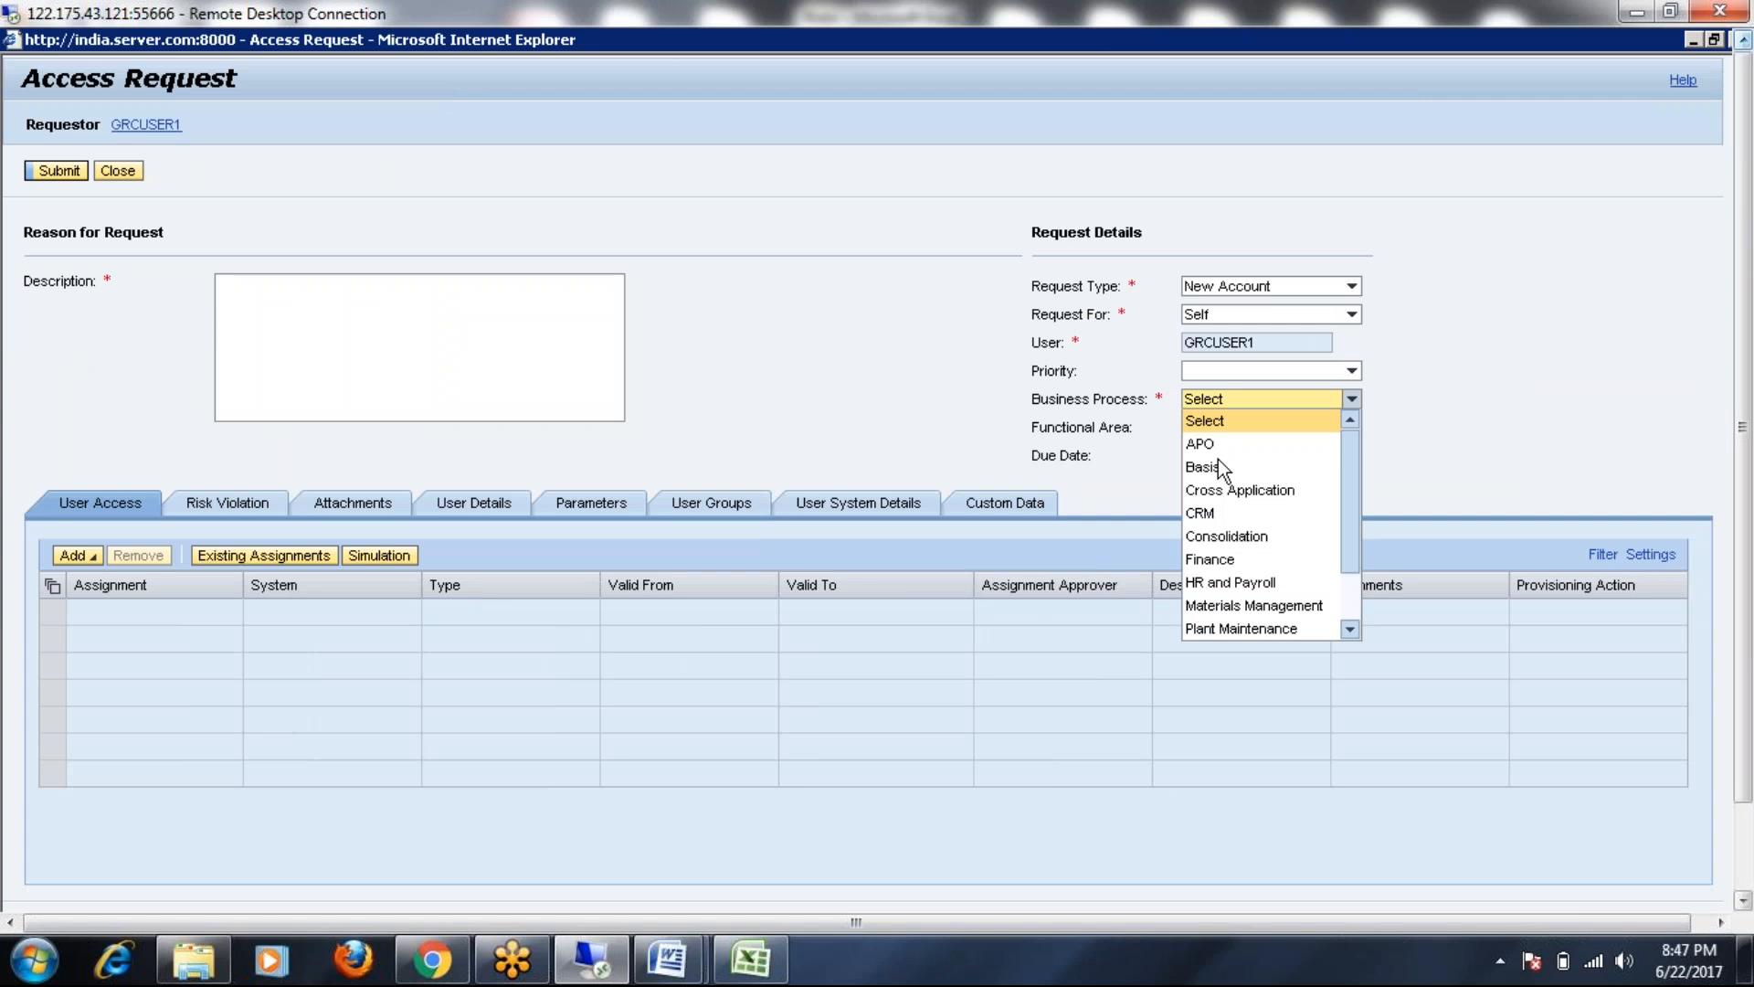
left_click(1196, 574)
left_click(269, 328)
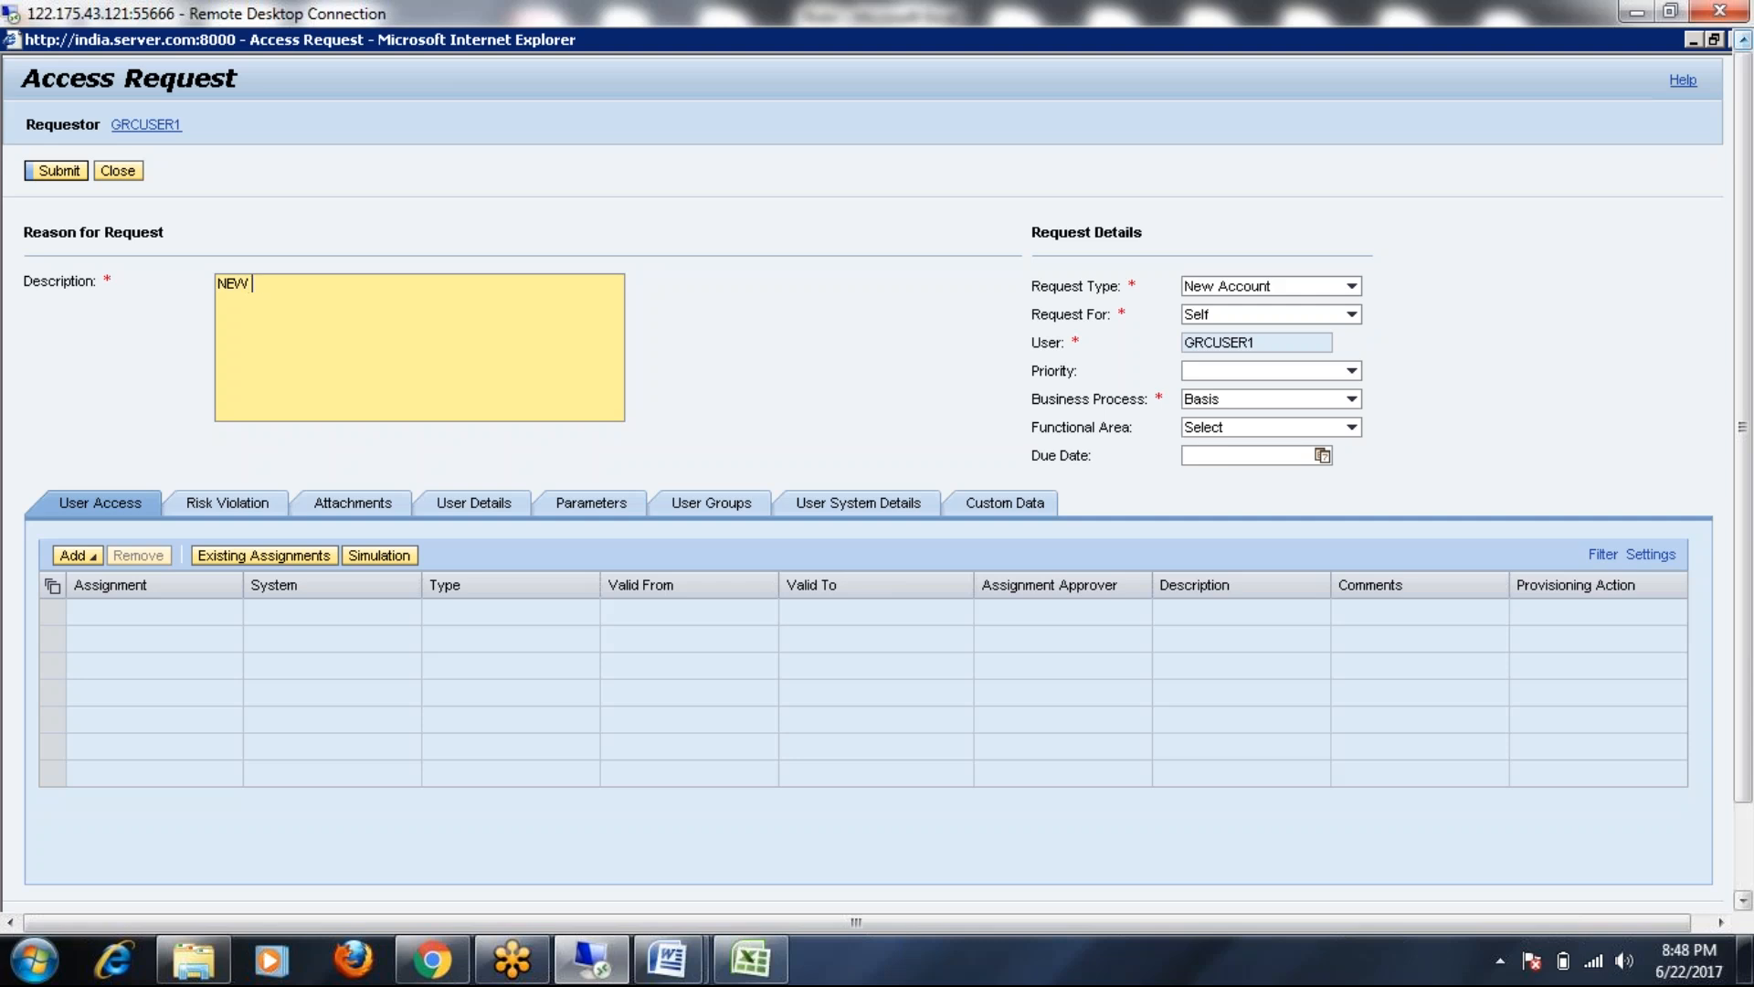
Add a role to the request and open the System value help for the role search
left_click(77, 554)
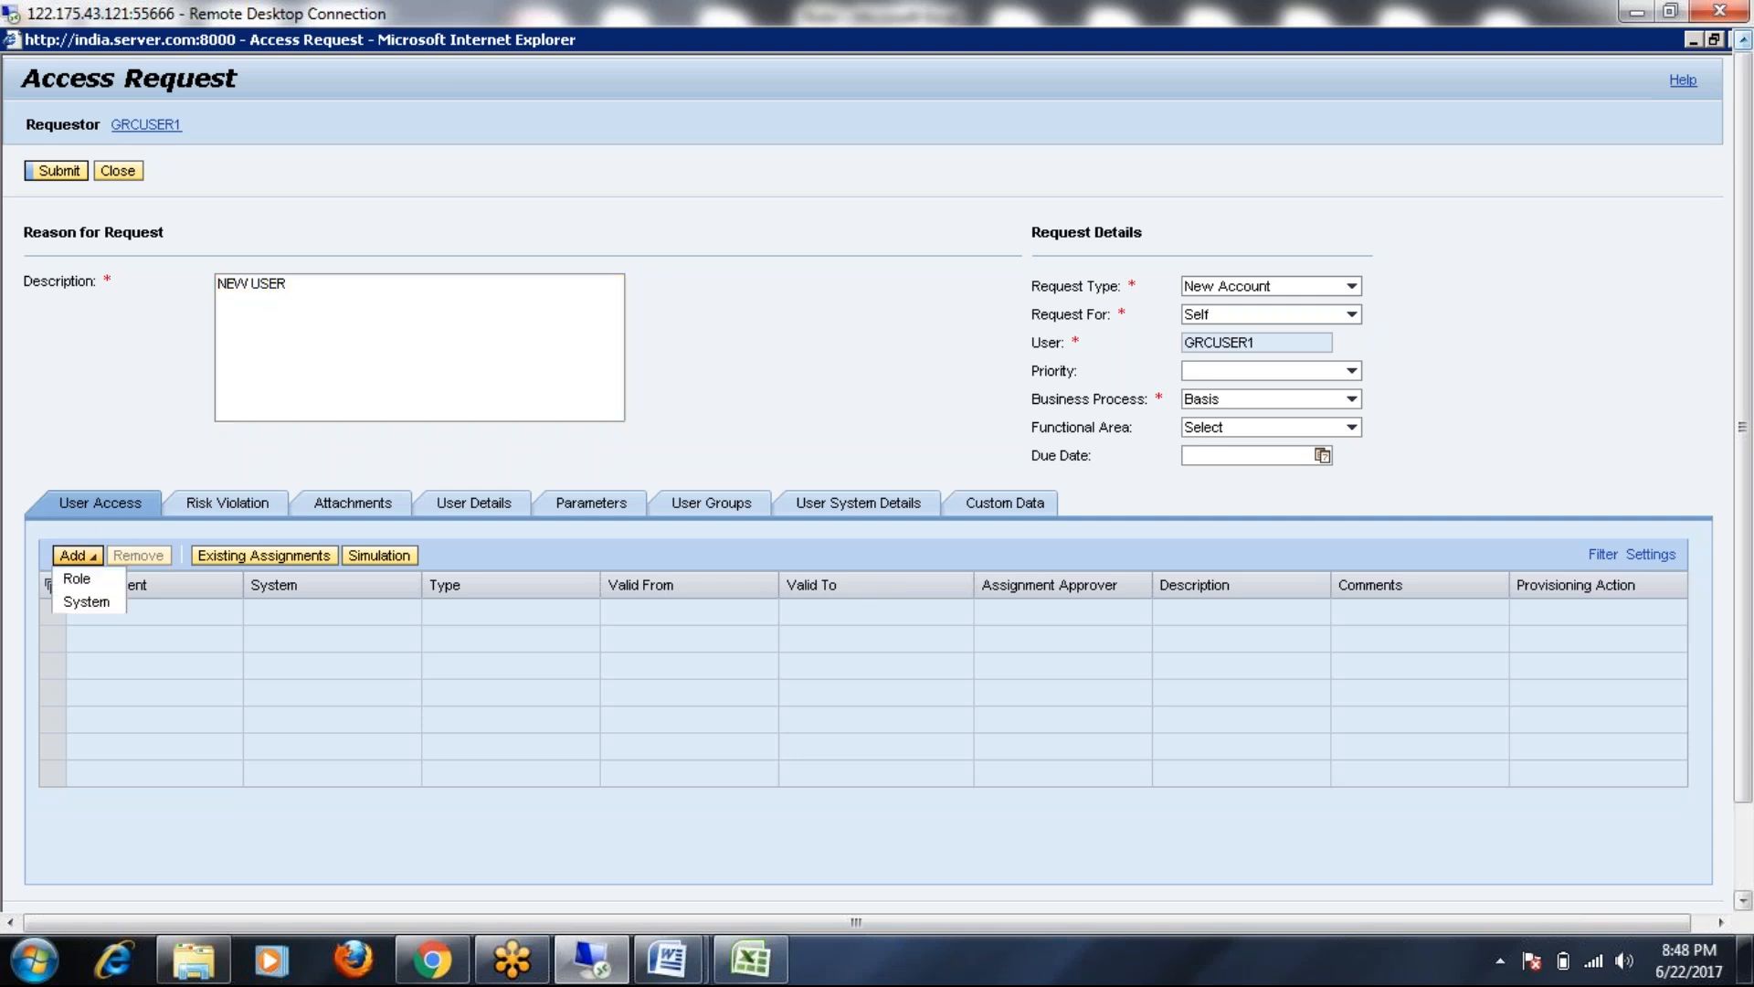
left_click(77, 580)
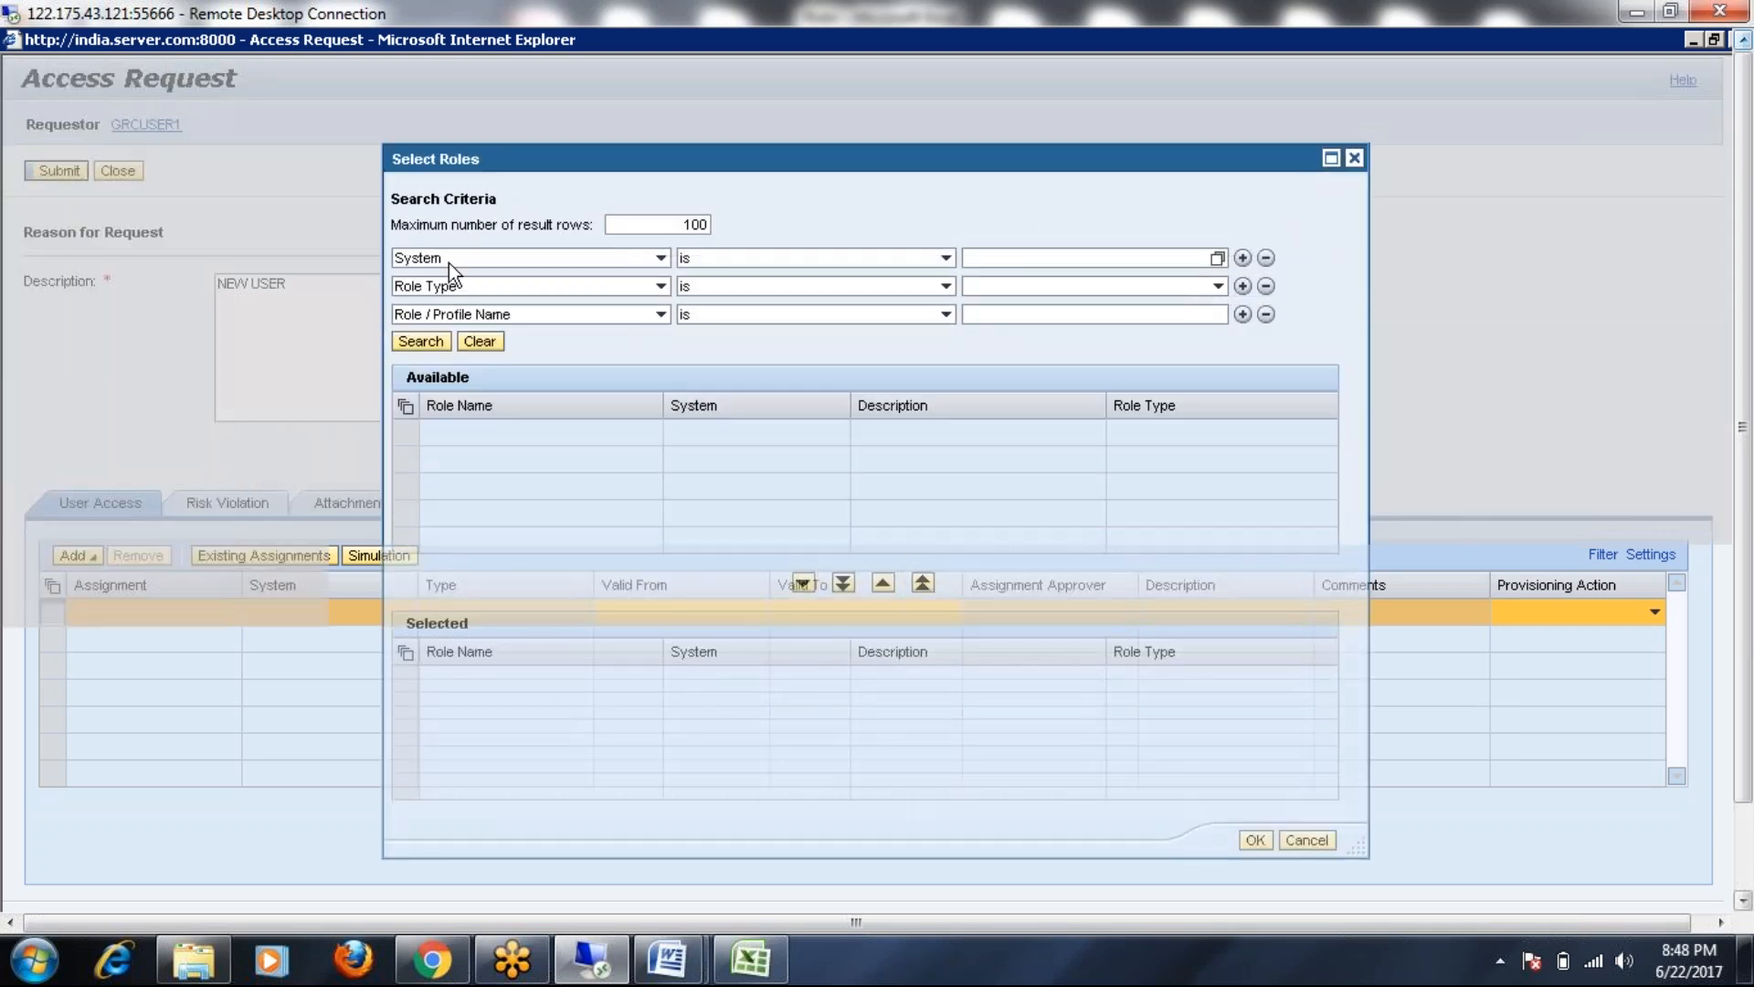
left_click(1199, 258)
left_click(1218, 258)
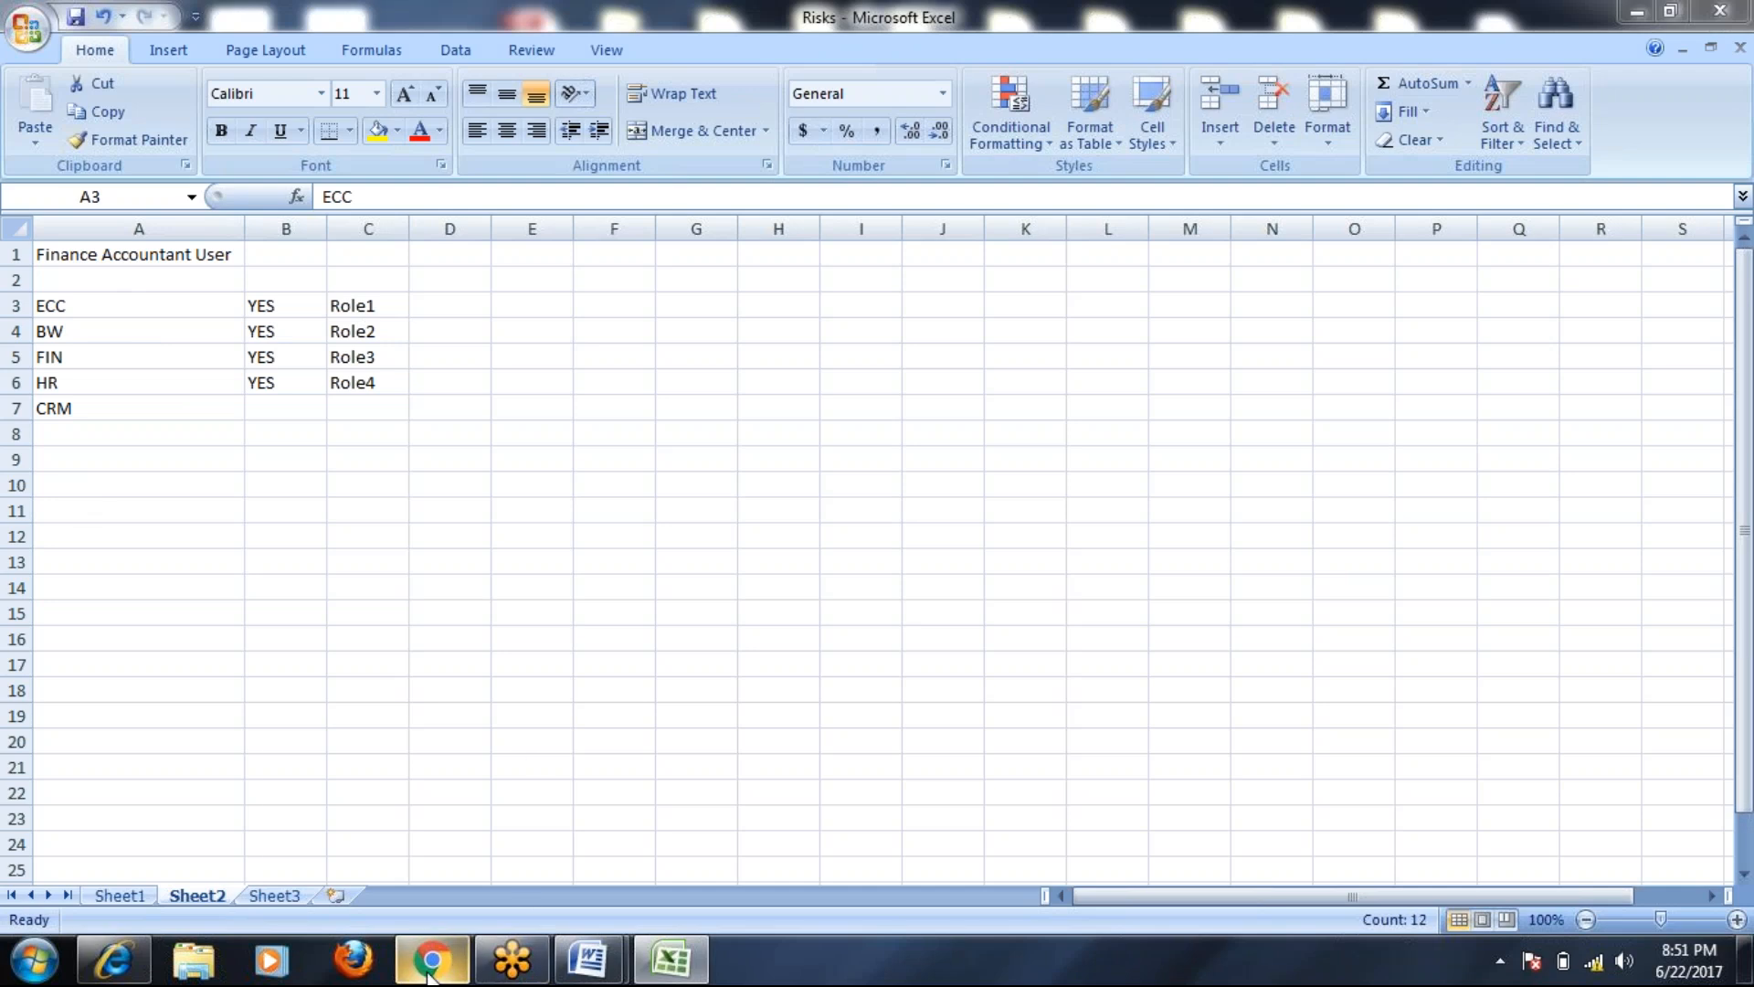
Run mstsc, connect to the GRC server past the certificate warning, and log on with the password
left_click(46, 966)
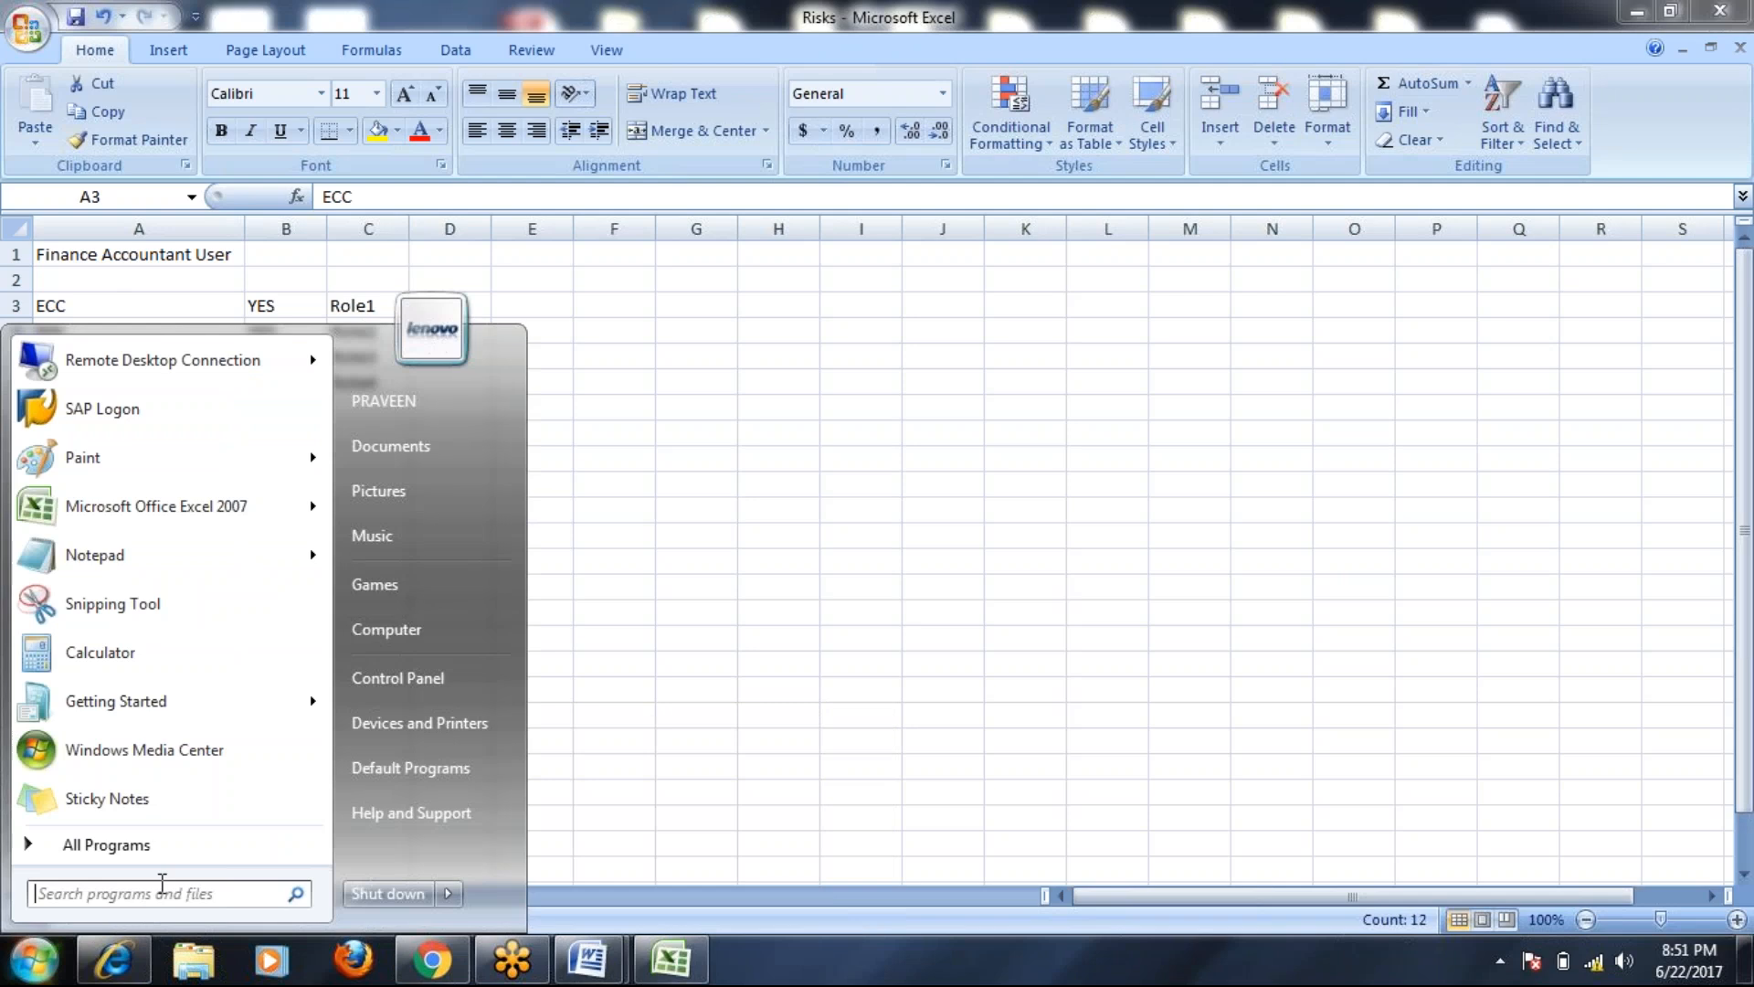
type("mstsc")
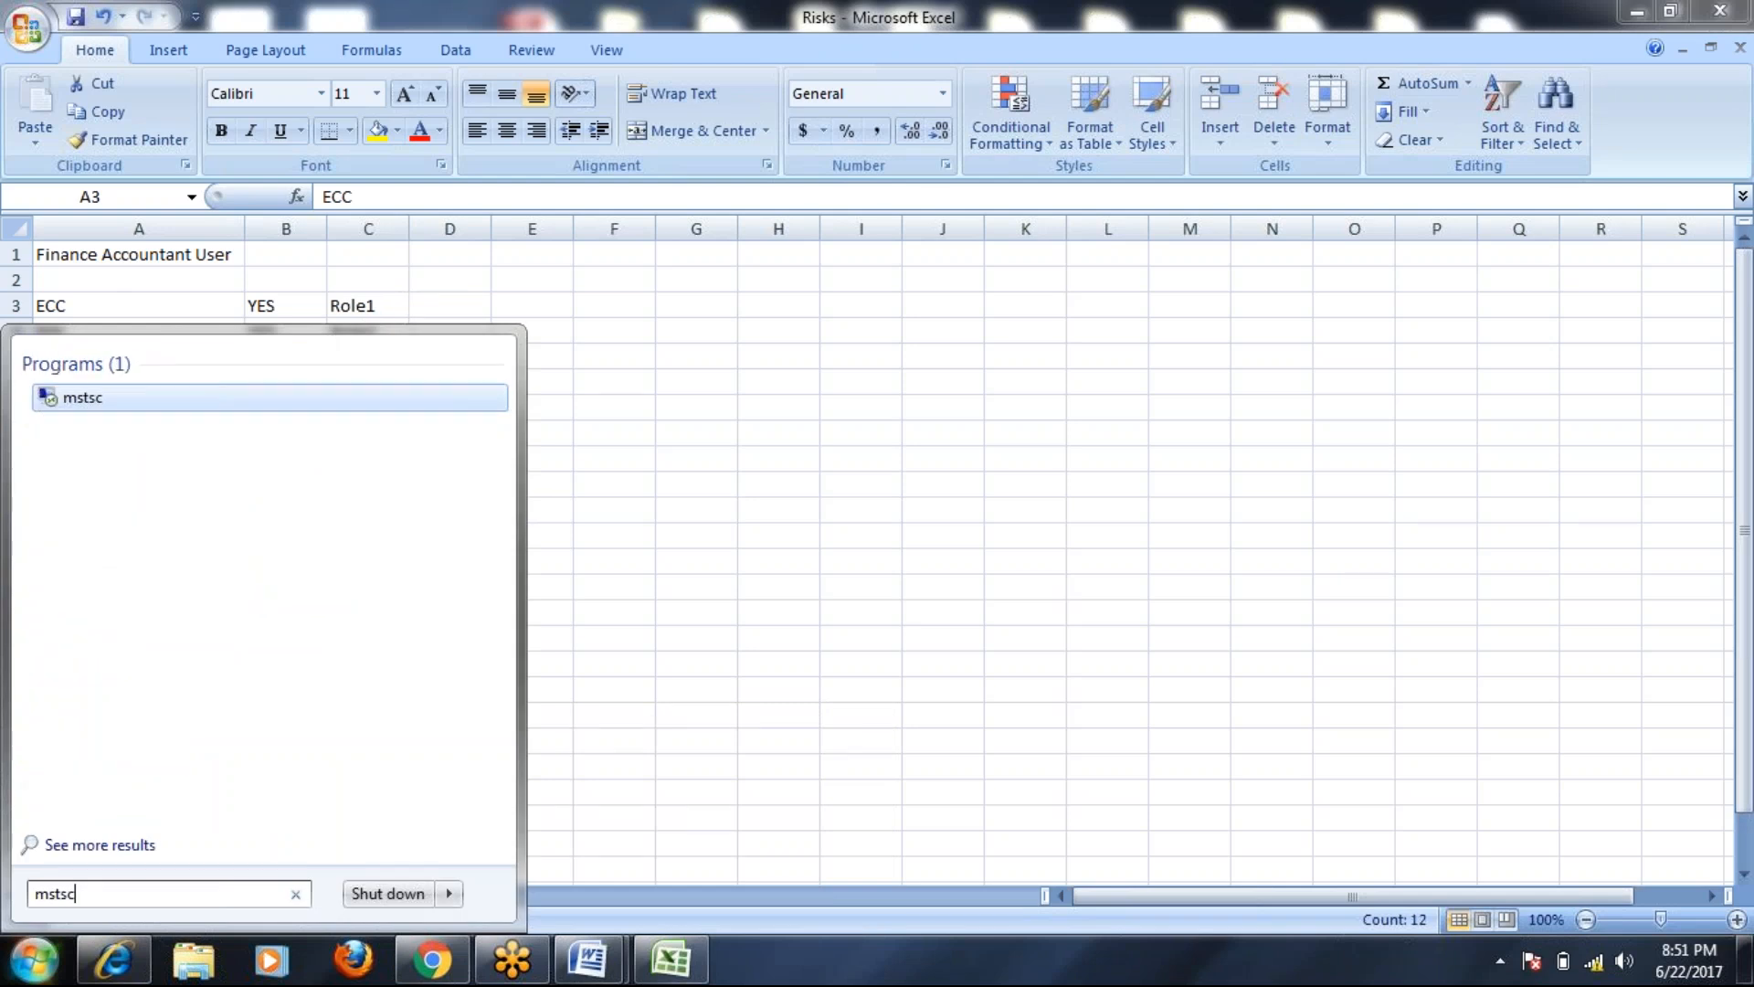
key("Return")
left_click(967, 457)
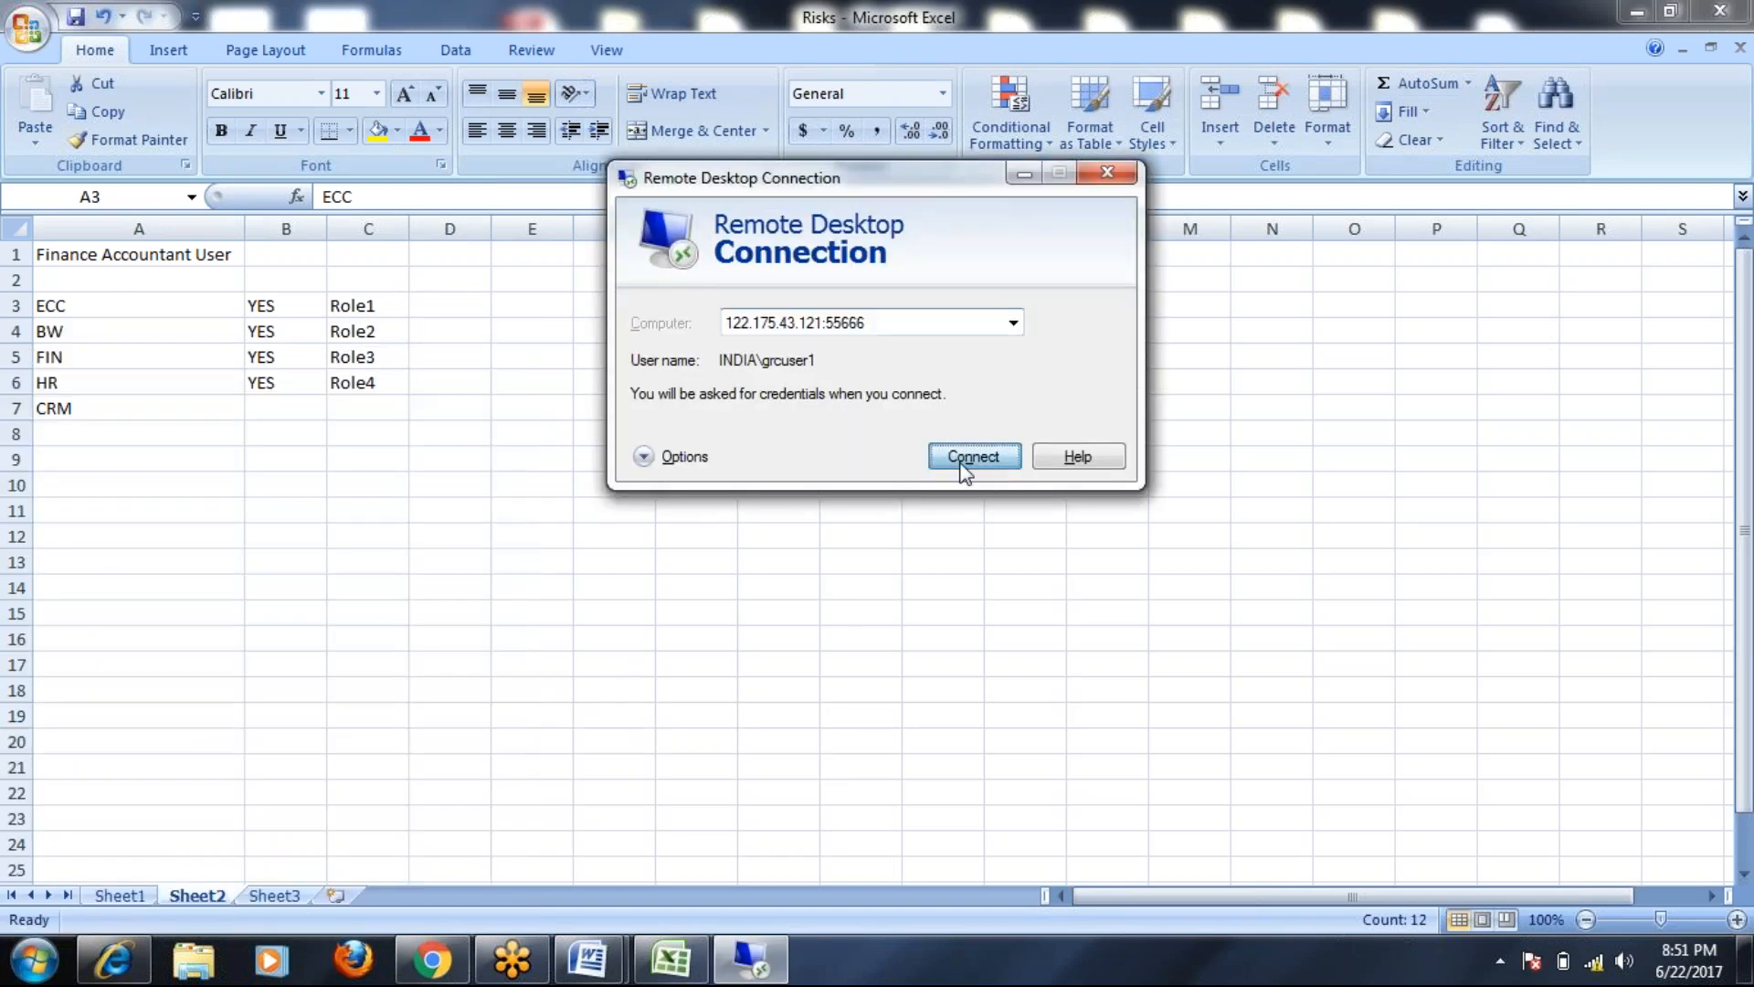
left_click(962, 447)
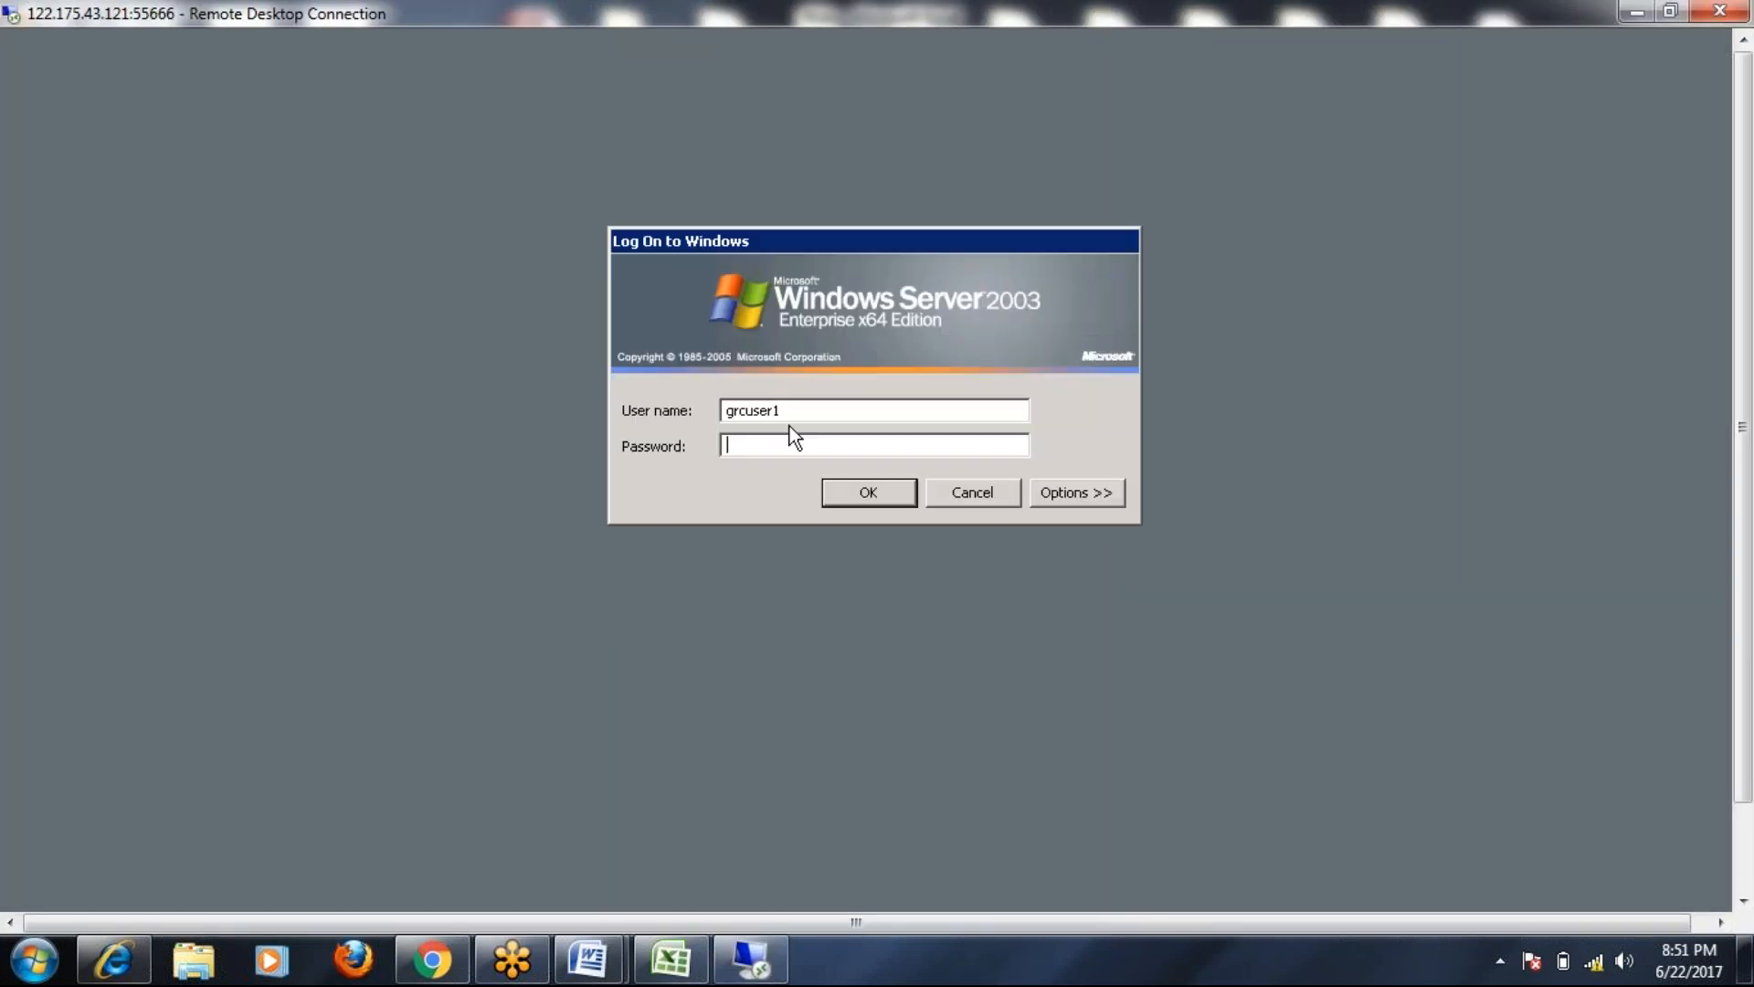
type("••")
key("Return")
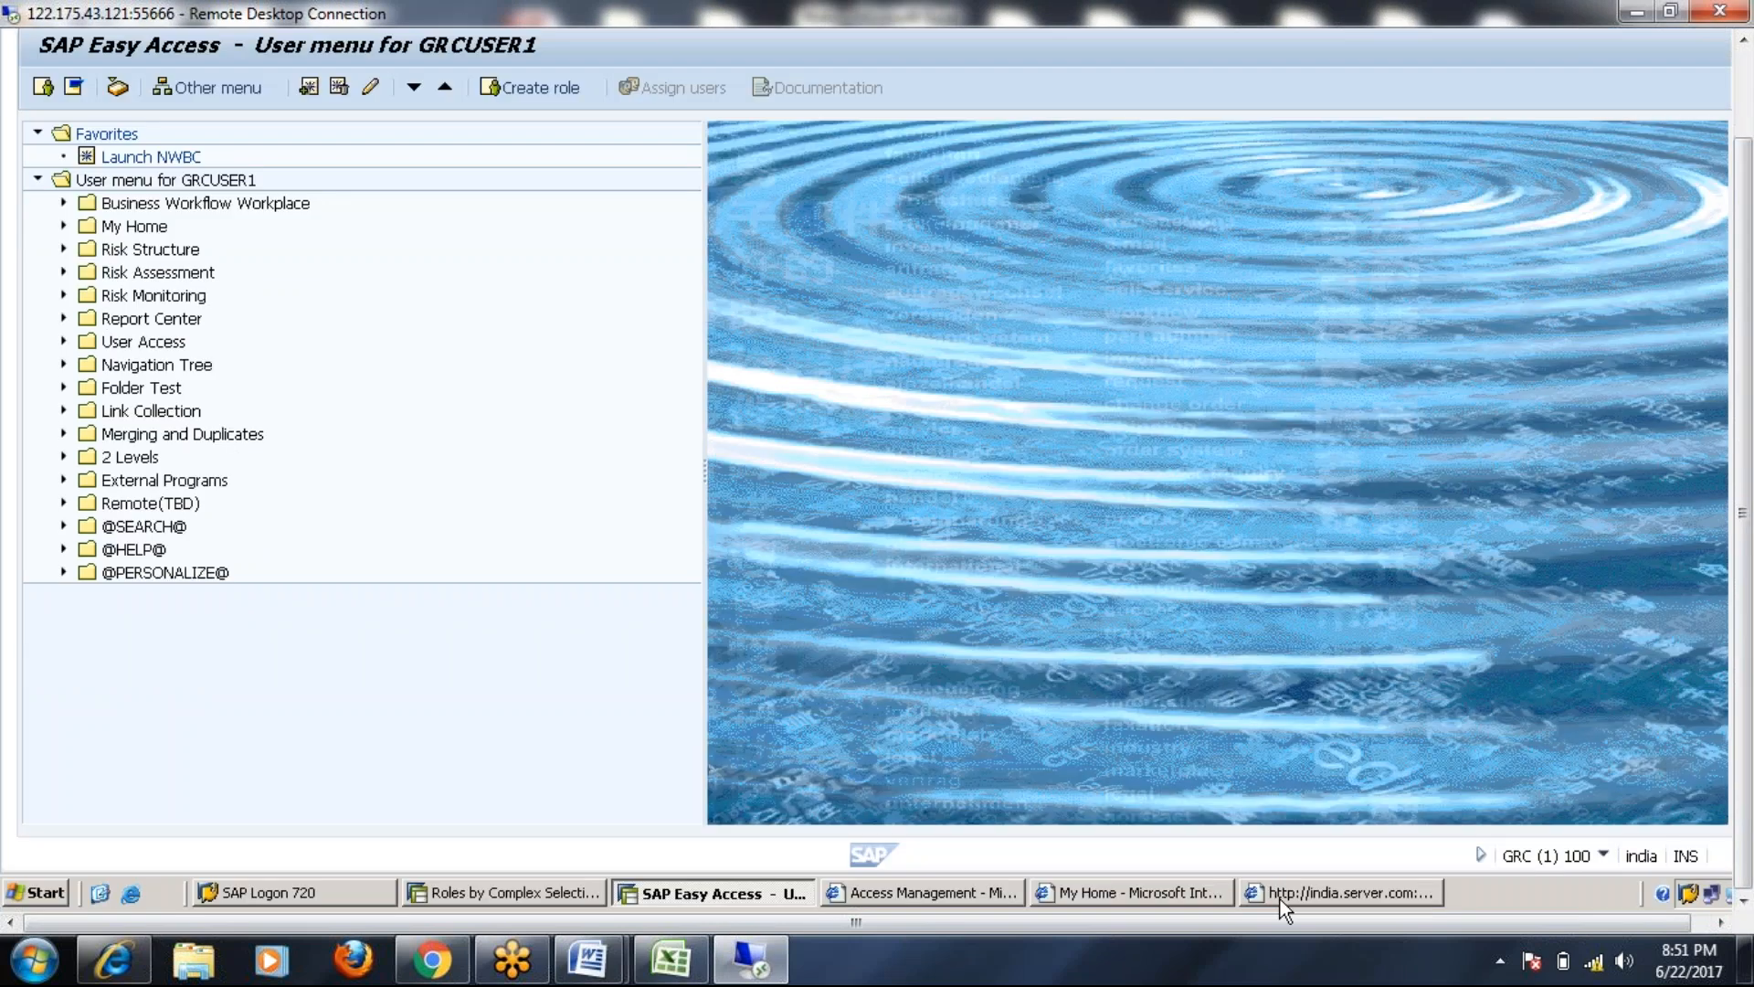
Search for Single Role entries on system ECCCLNT200 in Select Roles
left_click(1280, 897)
left_click(1272, 895)
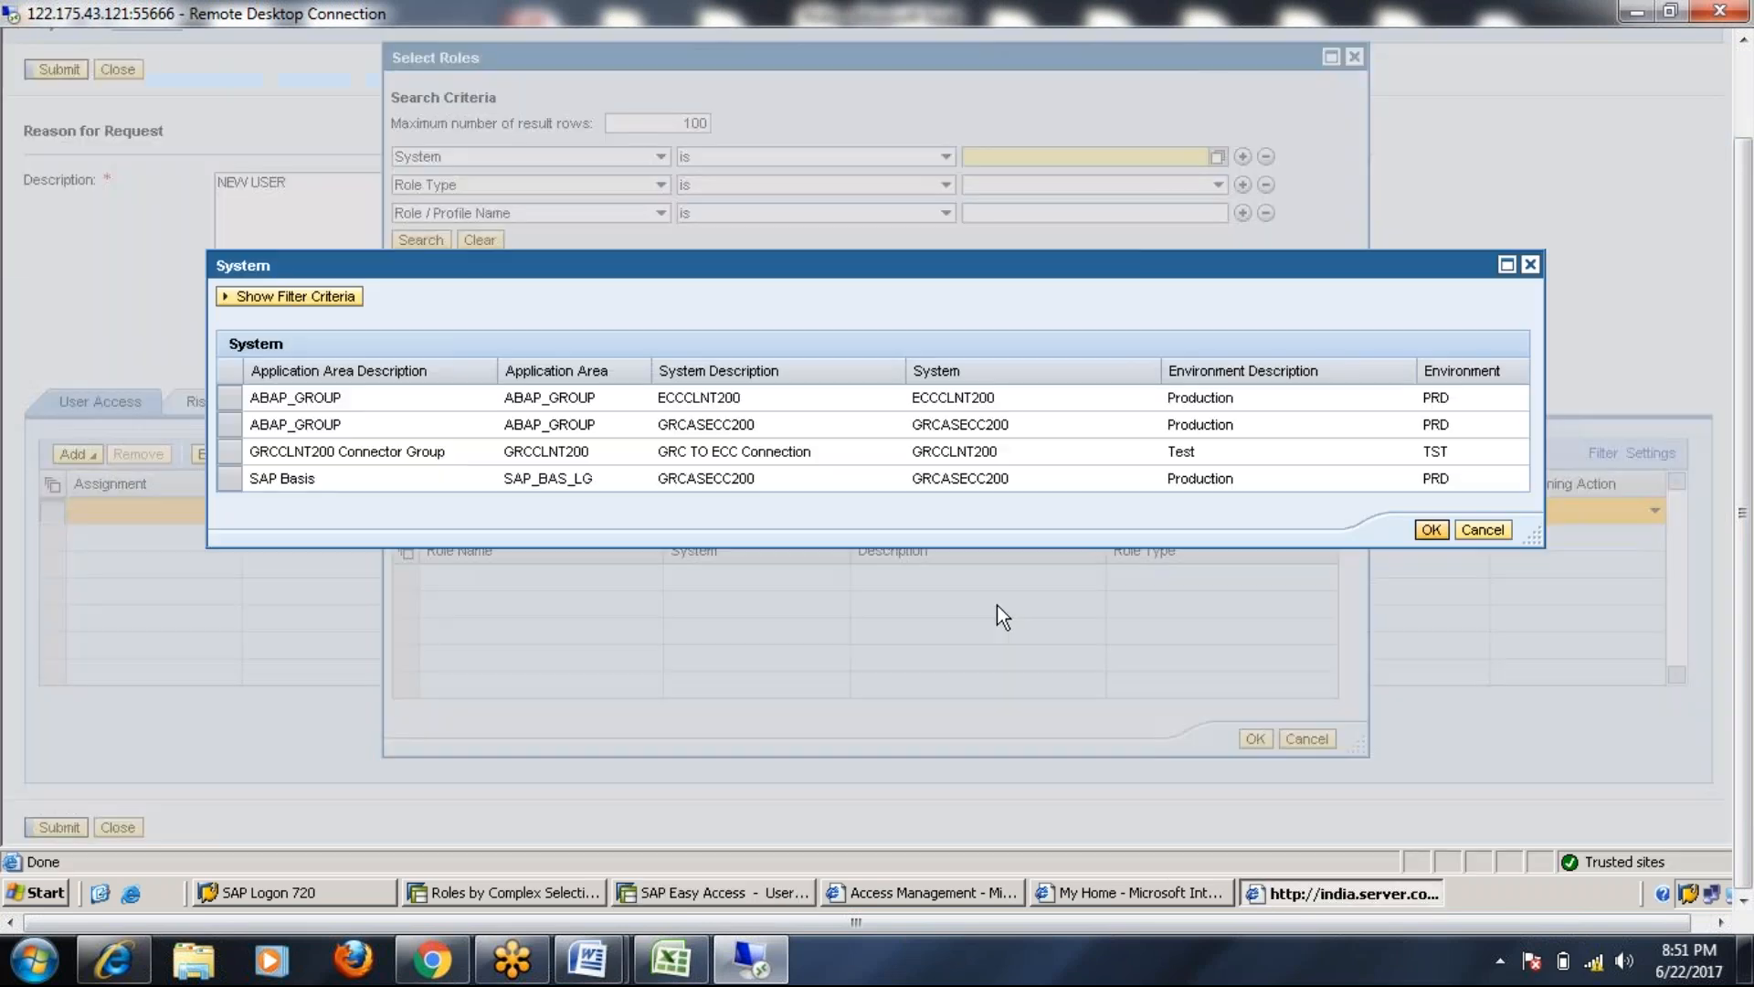
double_click(959, 399)
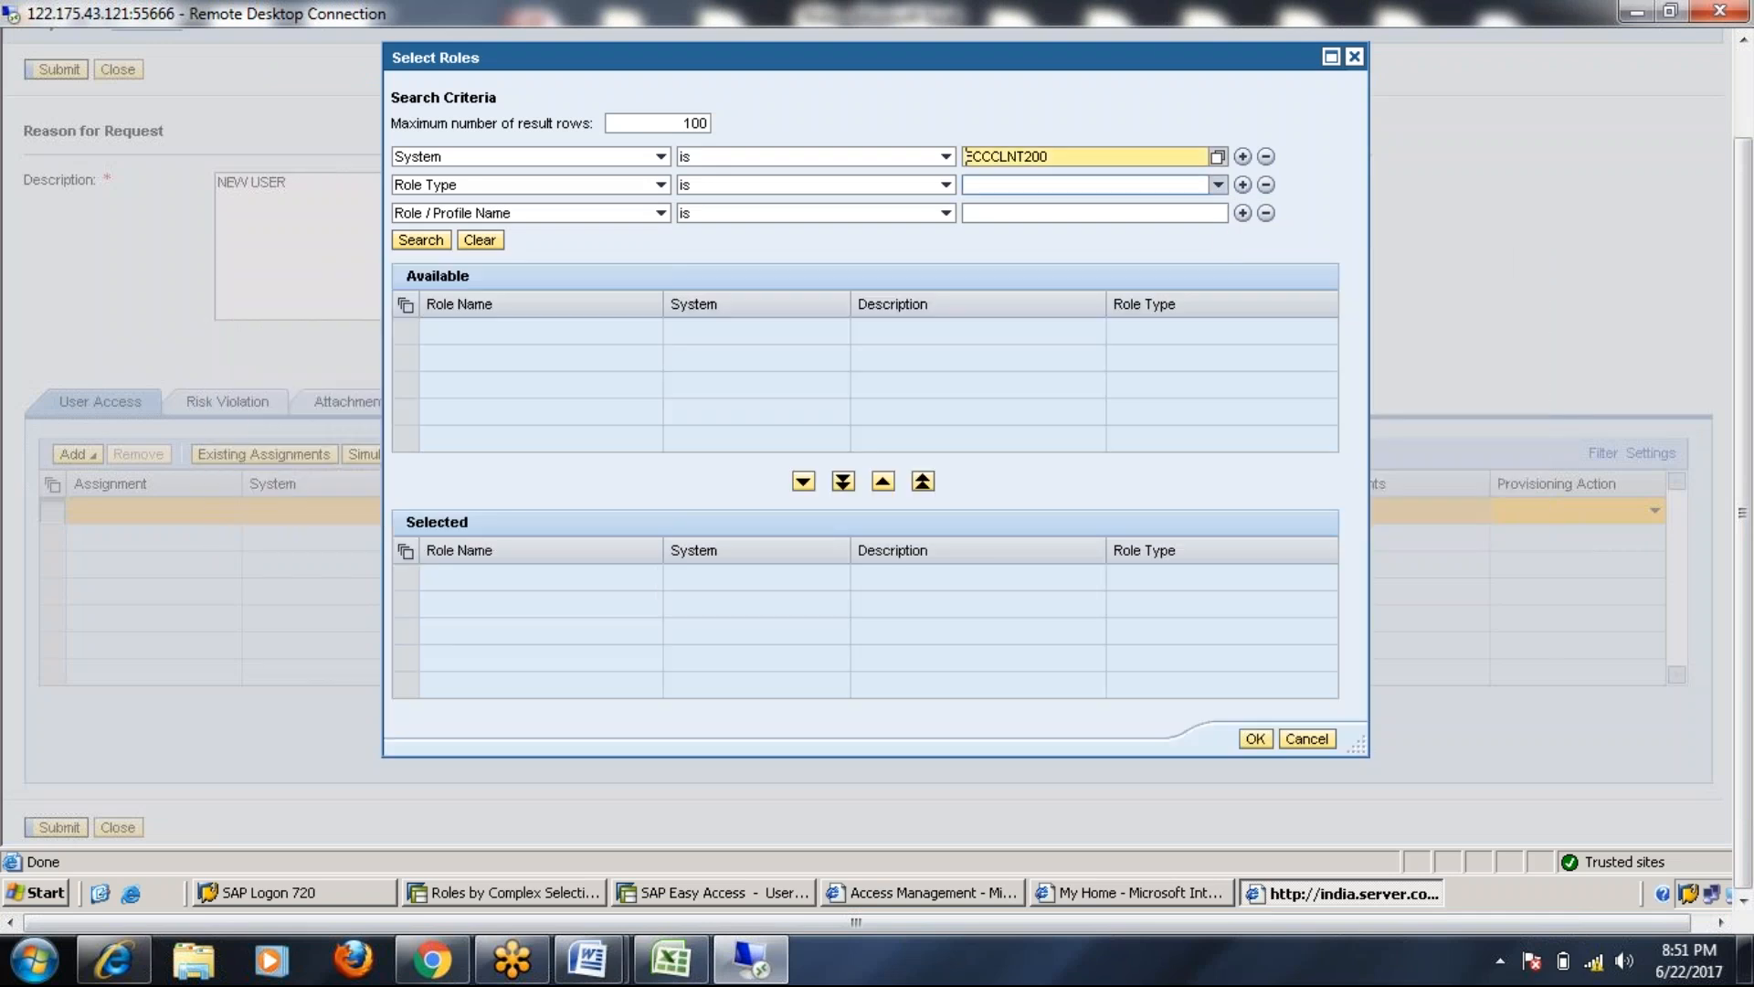
left_click(1218, 184)
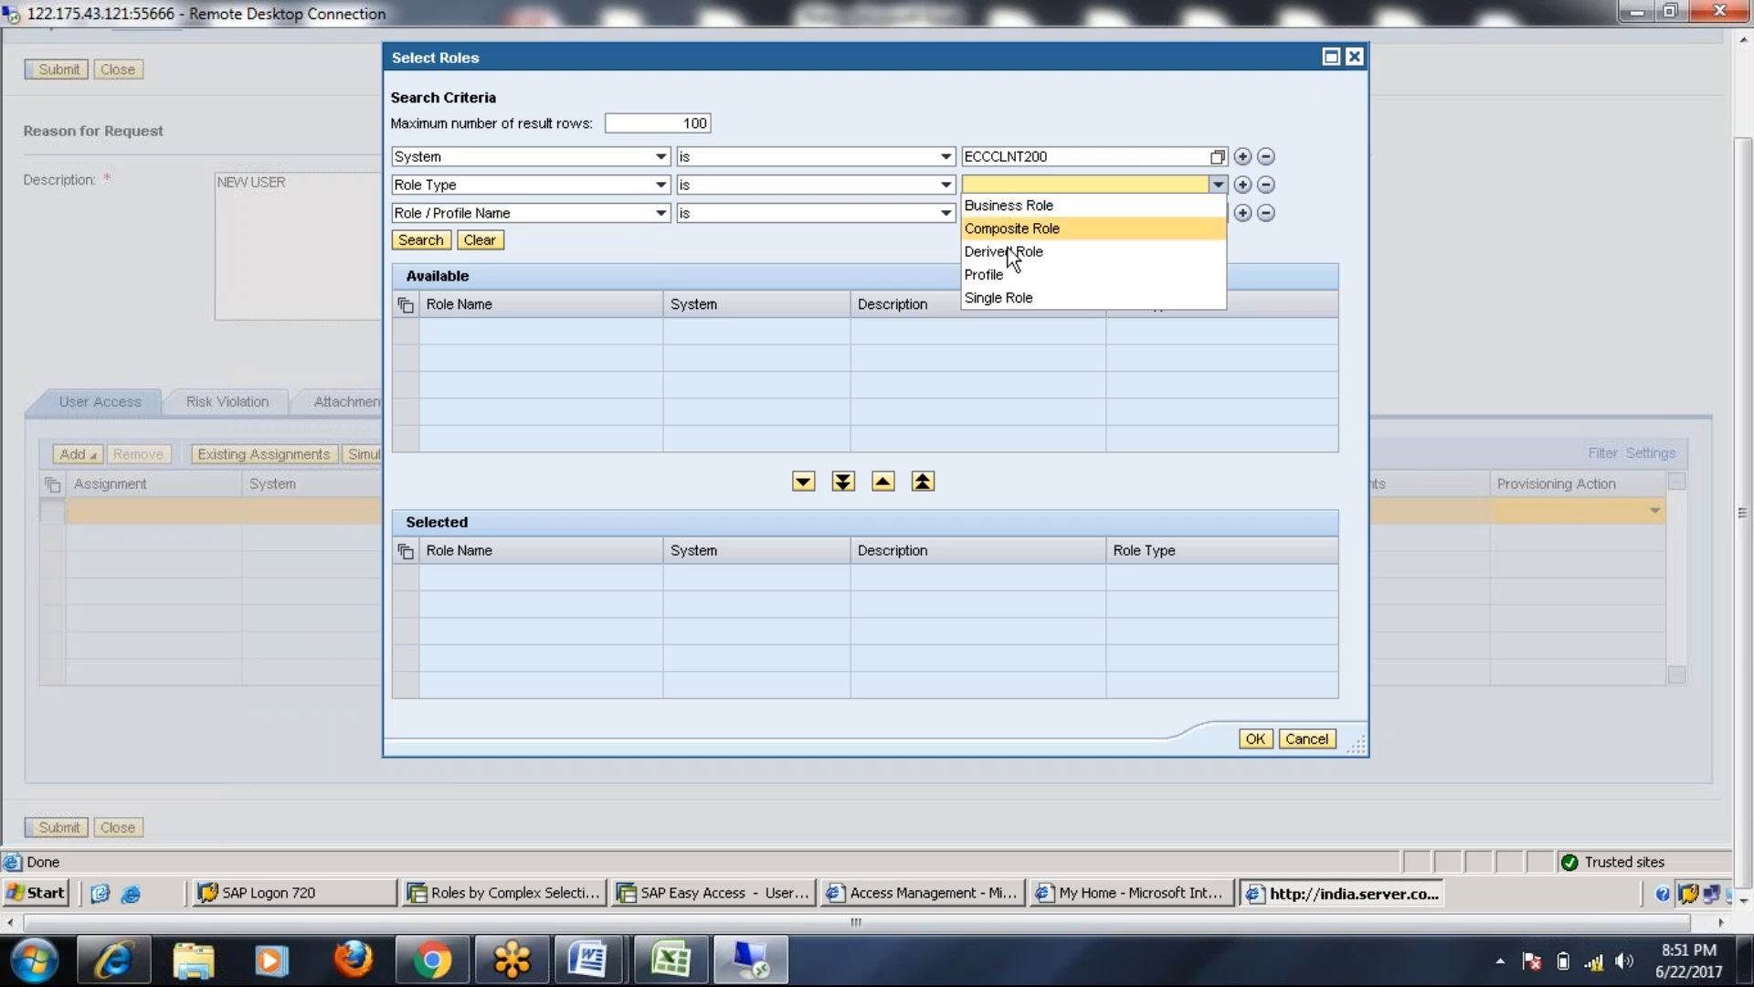
left_click(1008, 300)
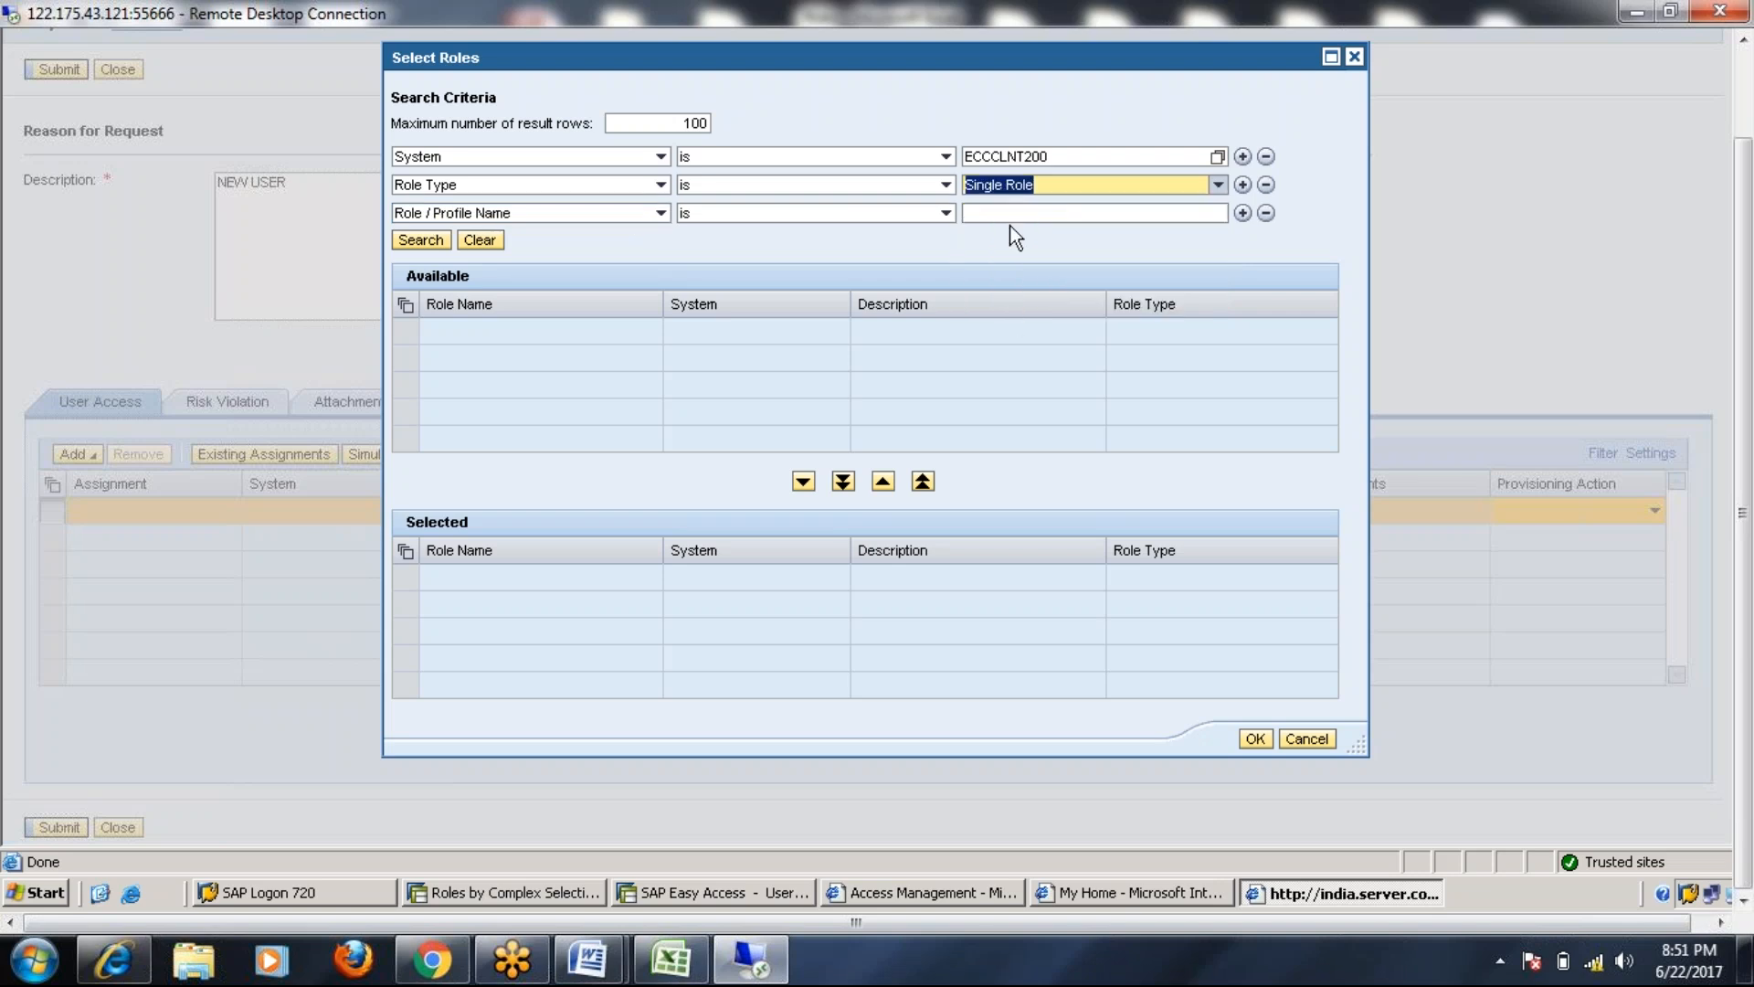
left_click(420, 240)
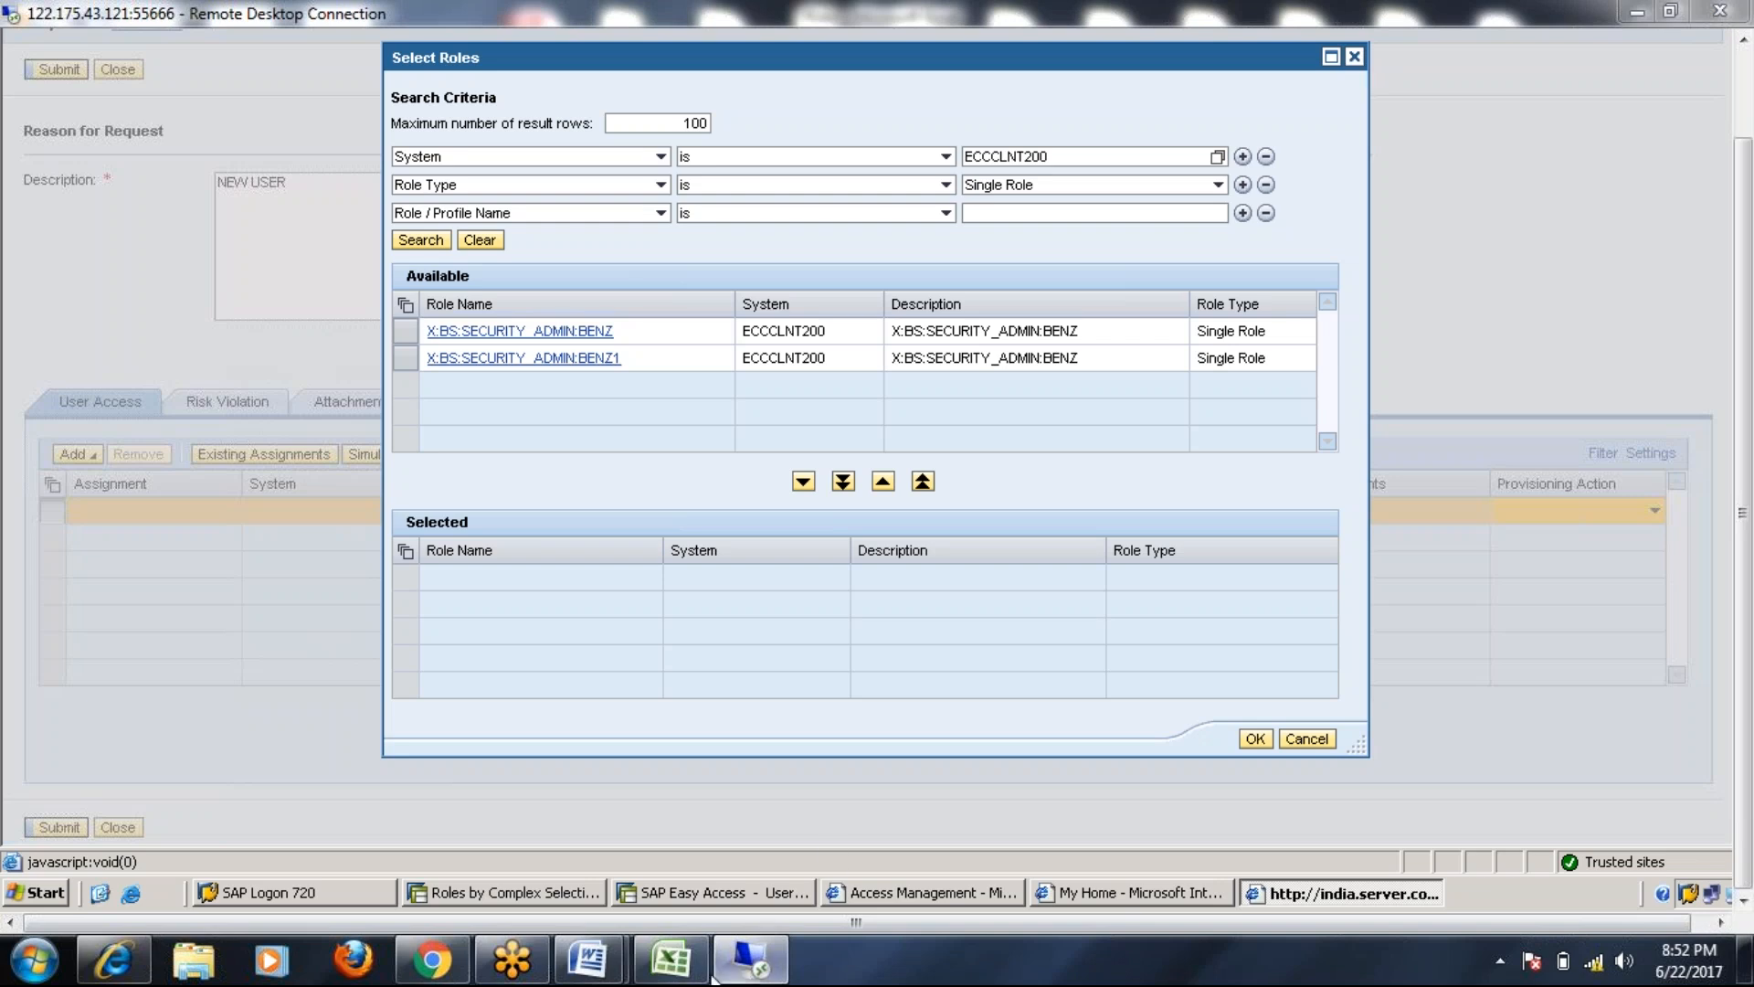
In the BRM document, highlight Finance Accountant and the table's ECC, EP and G1 entries
mouse_move(589, 960)
left_click(672, 836)
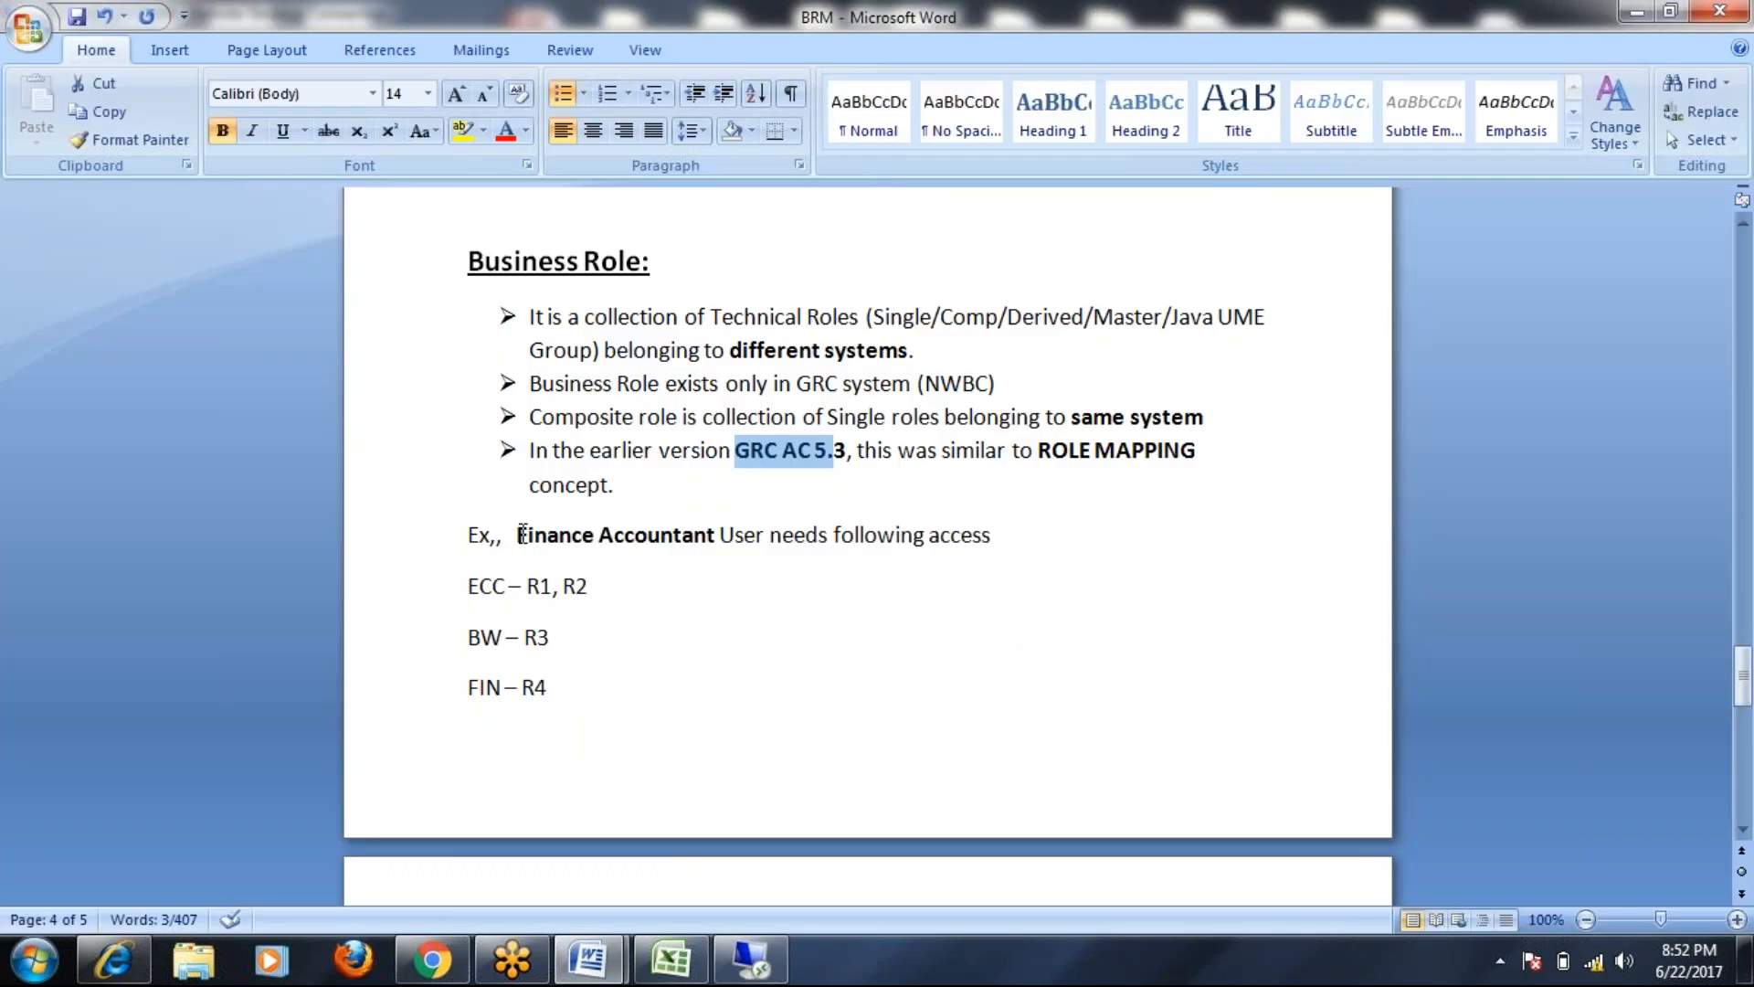
left_click_drag(517, 536, 666, 537)
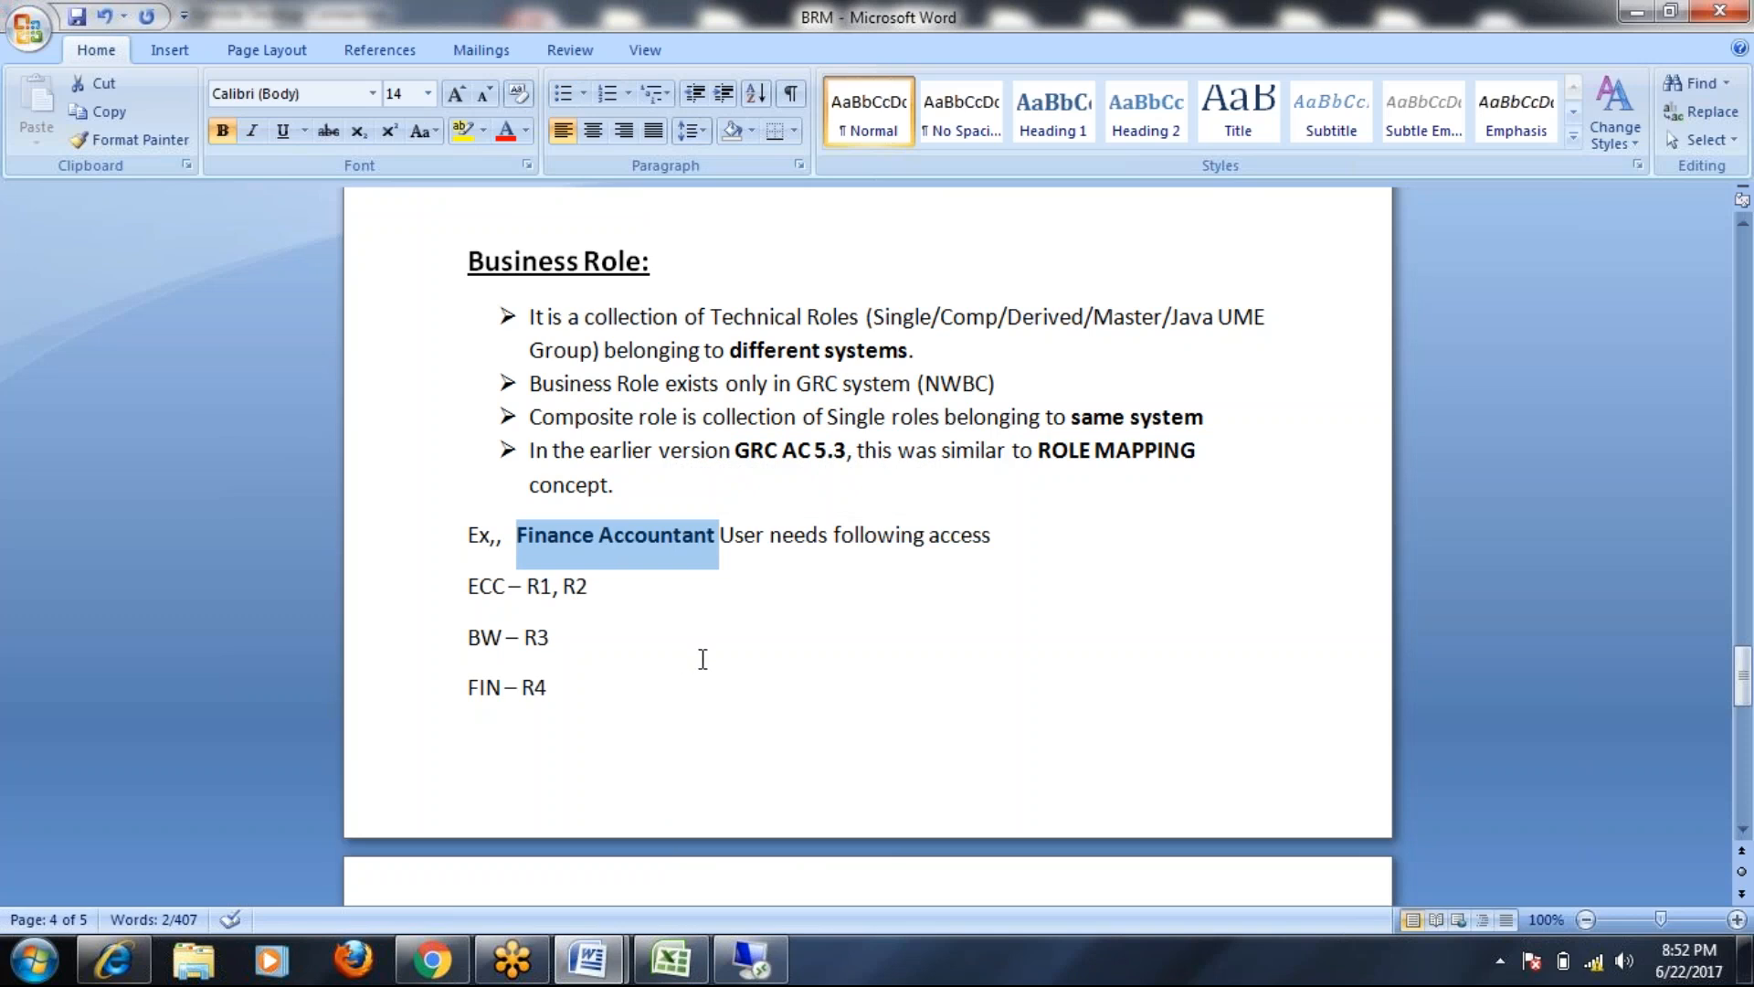
scroll(701, 659, "down", 3)
scroll(703, 659, "down", 2)
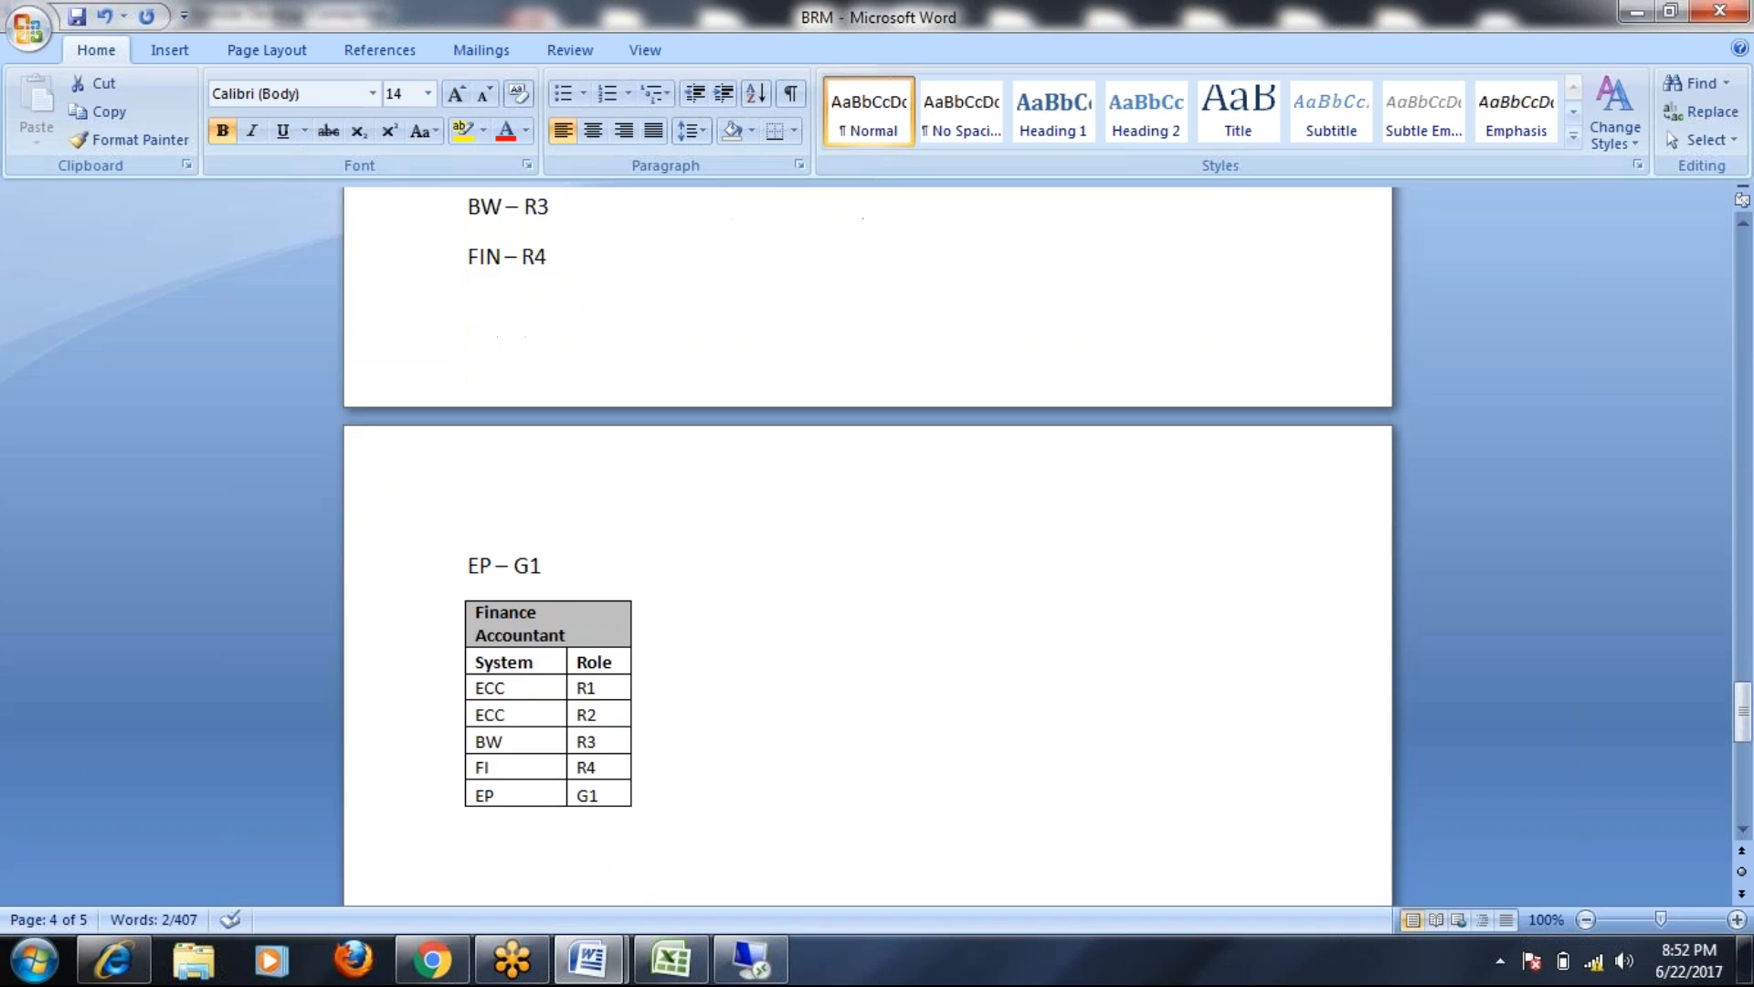
left_click_drag(477, 494, 576, 512)
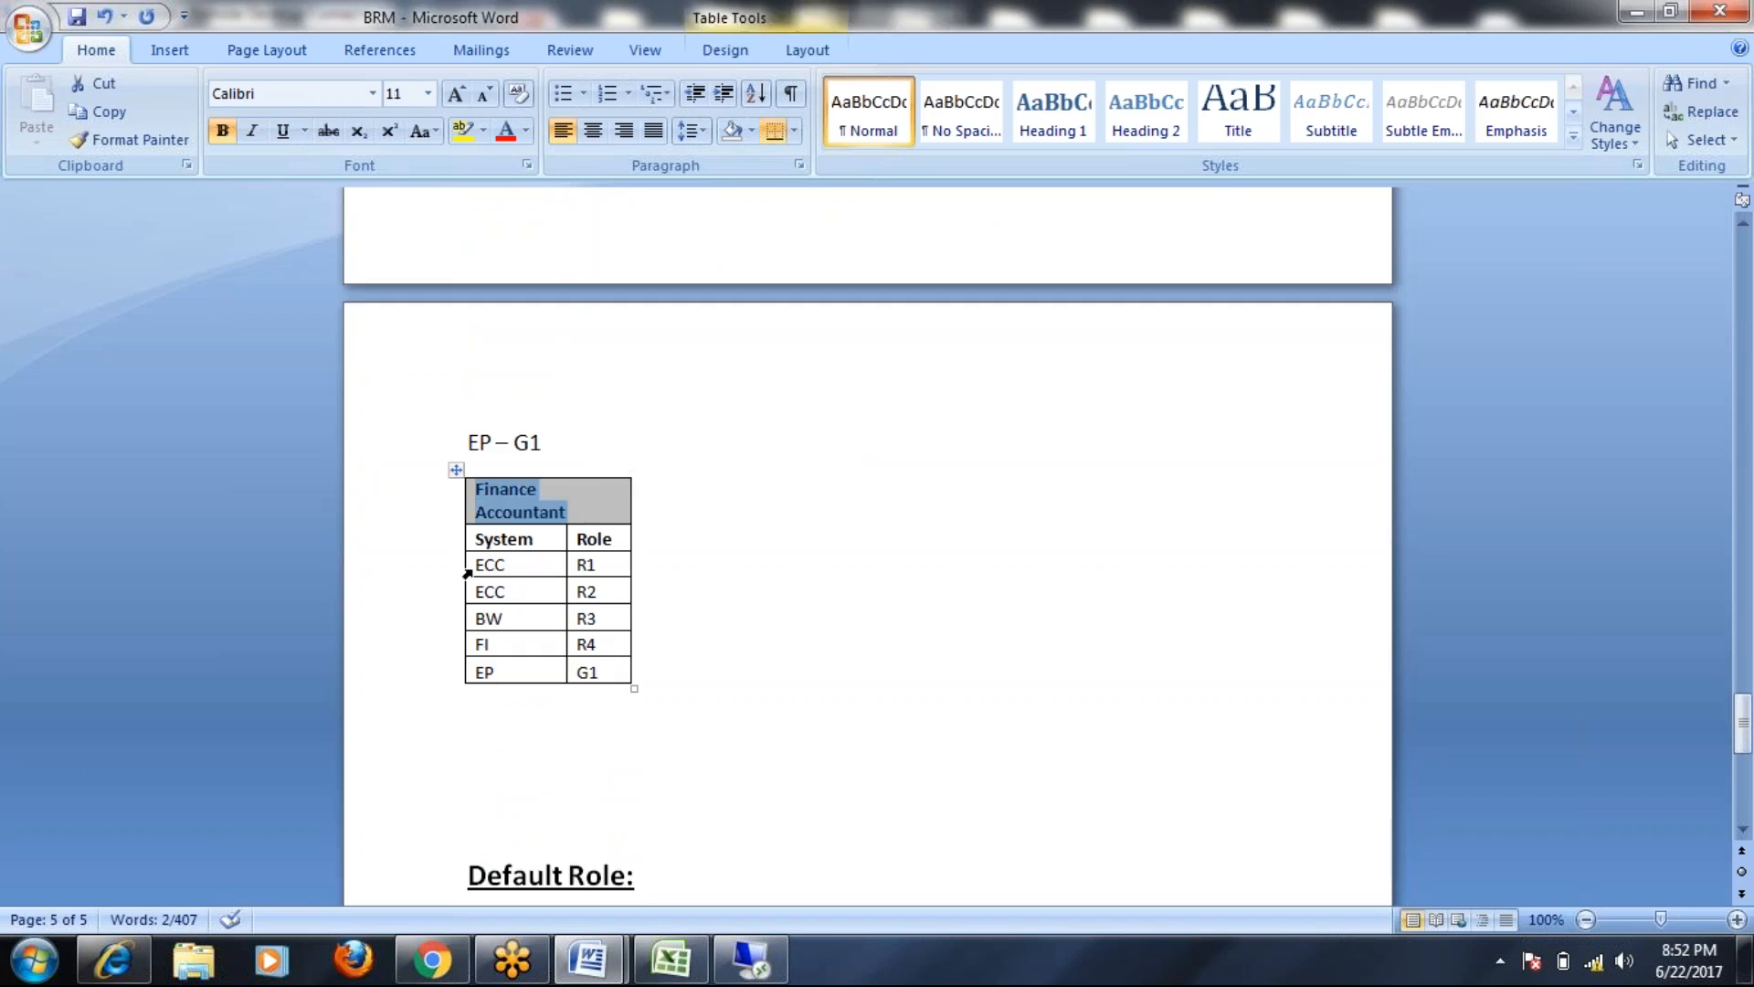
left_click_drag(466, 571, 508, 592)
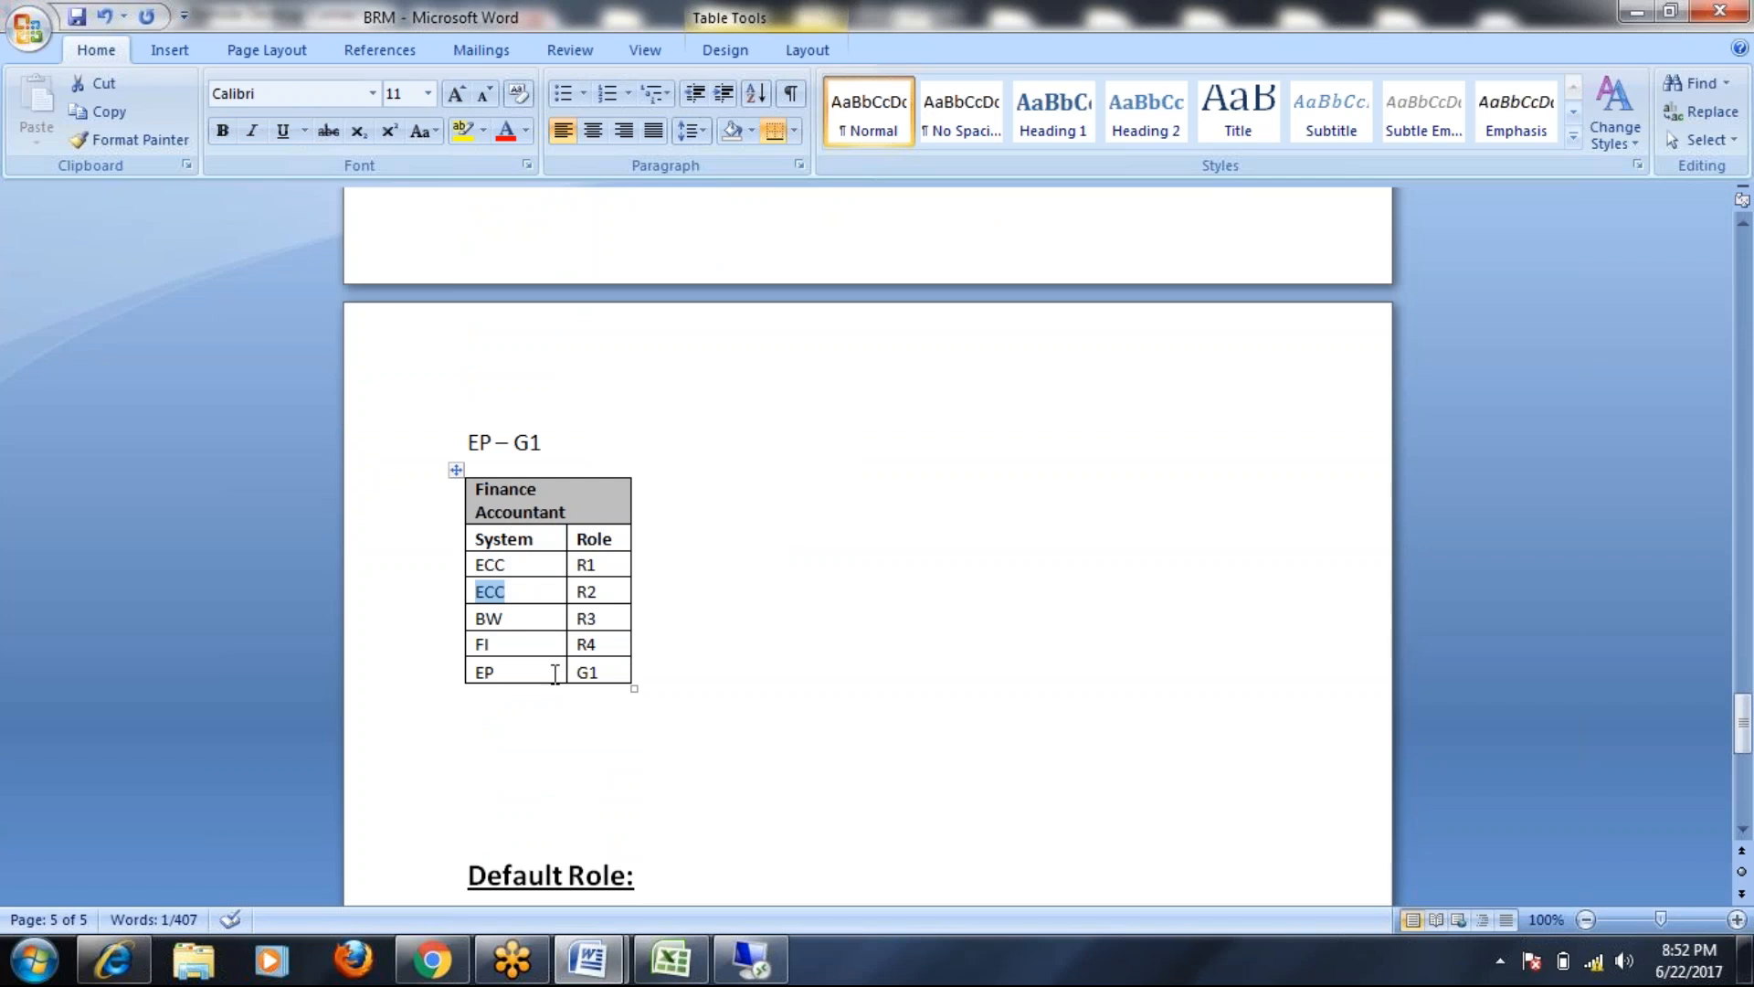
left_click_drag(510, 675, 466, 675)
left_click_drag(630, 673, 574, 673)
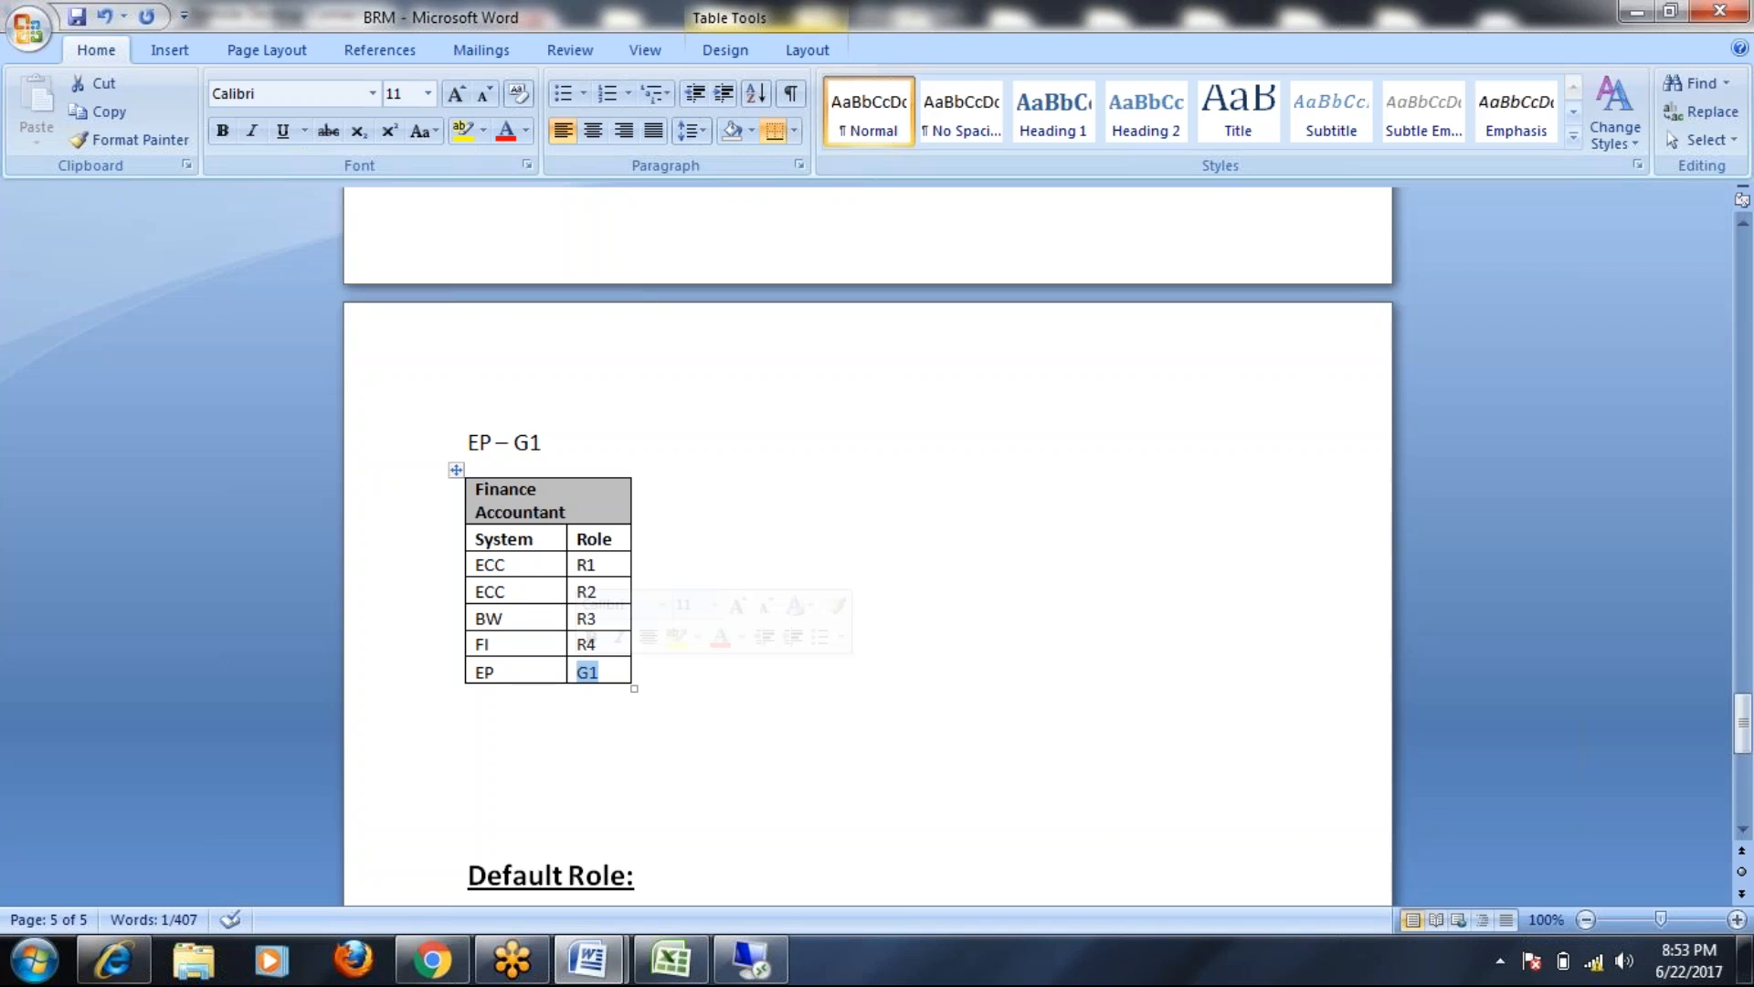
Select the Finance Accountant example through FIN – R4, then scroll back down to the table
scroll(697, 740, "up", 3)
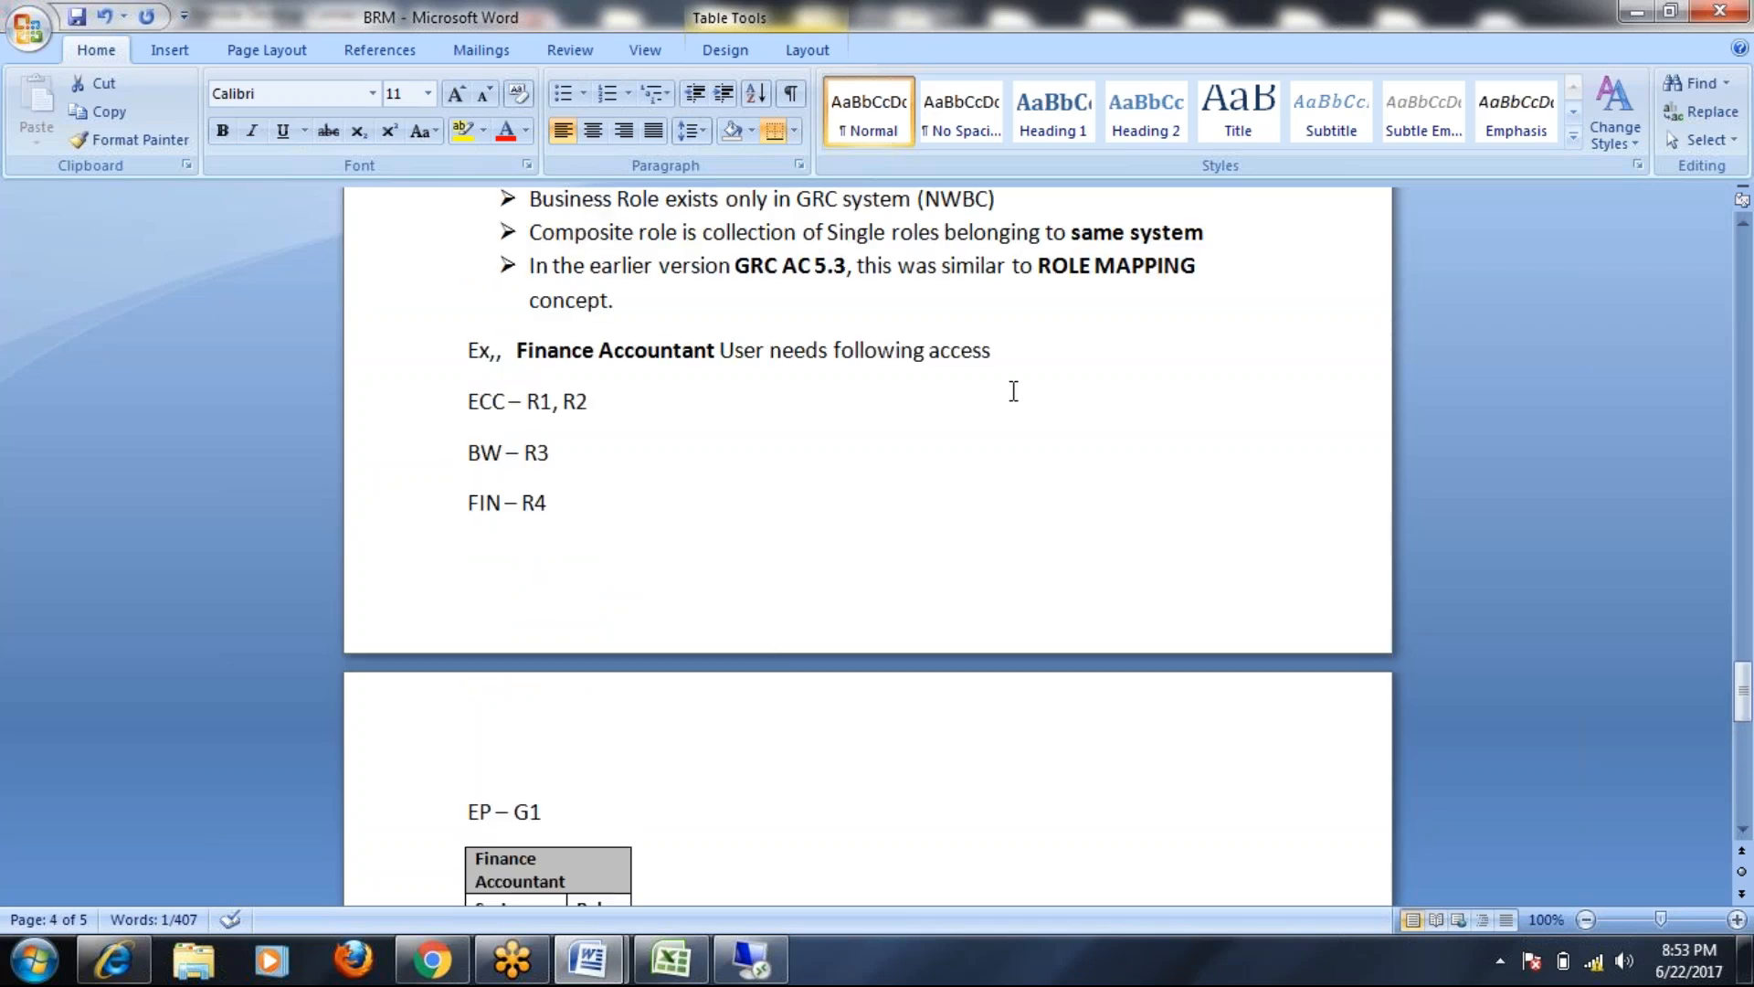
scroll(1013, 391, "up", 3)
left_click(646, 340)
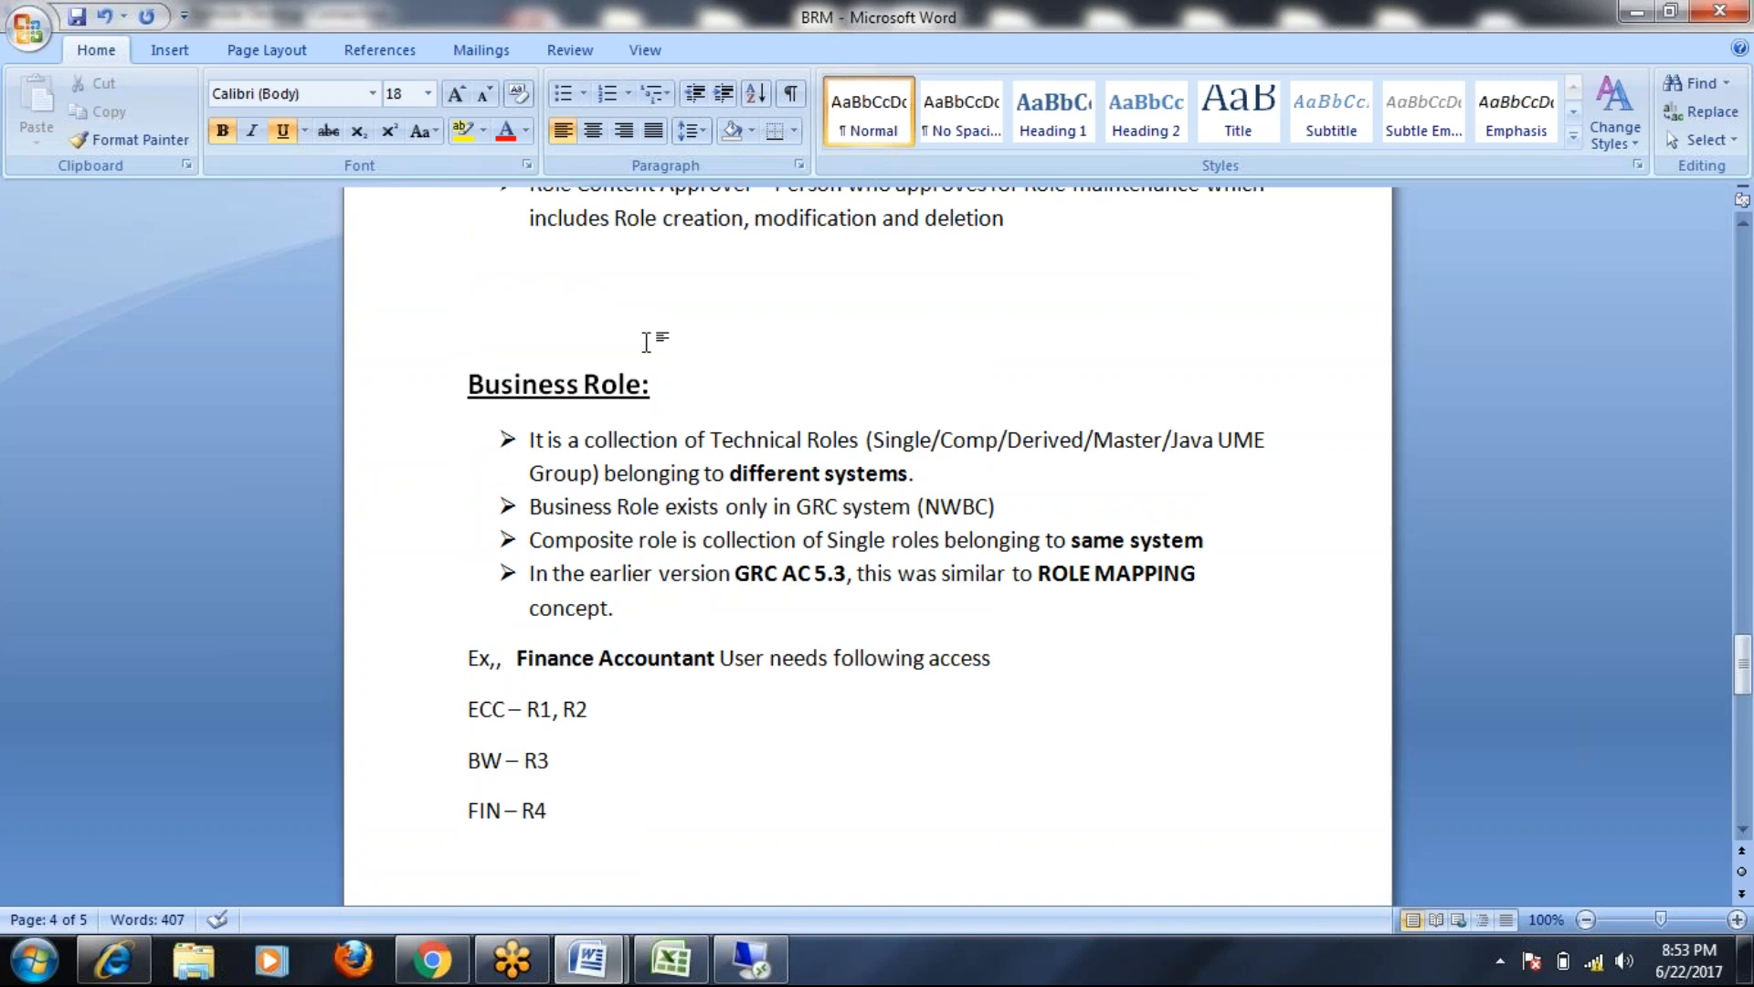
scroll(646, 342, "down", 1)
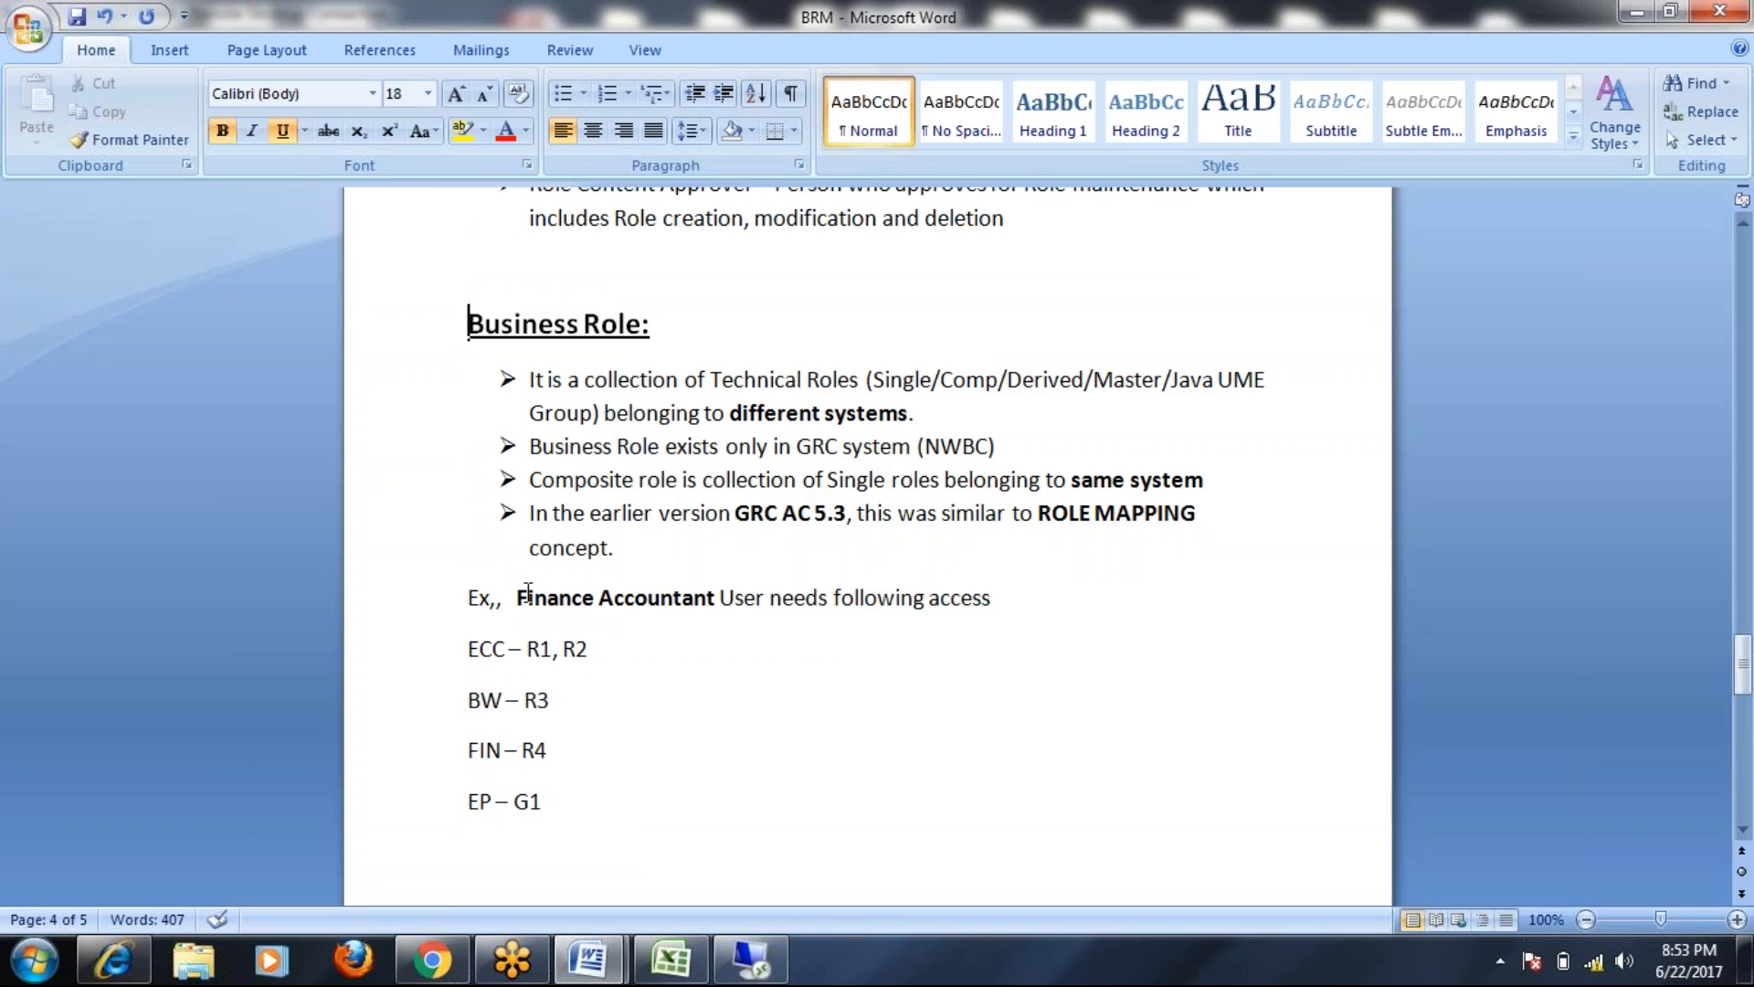
left_click_drag(520, 599, 878, 815)
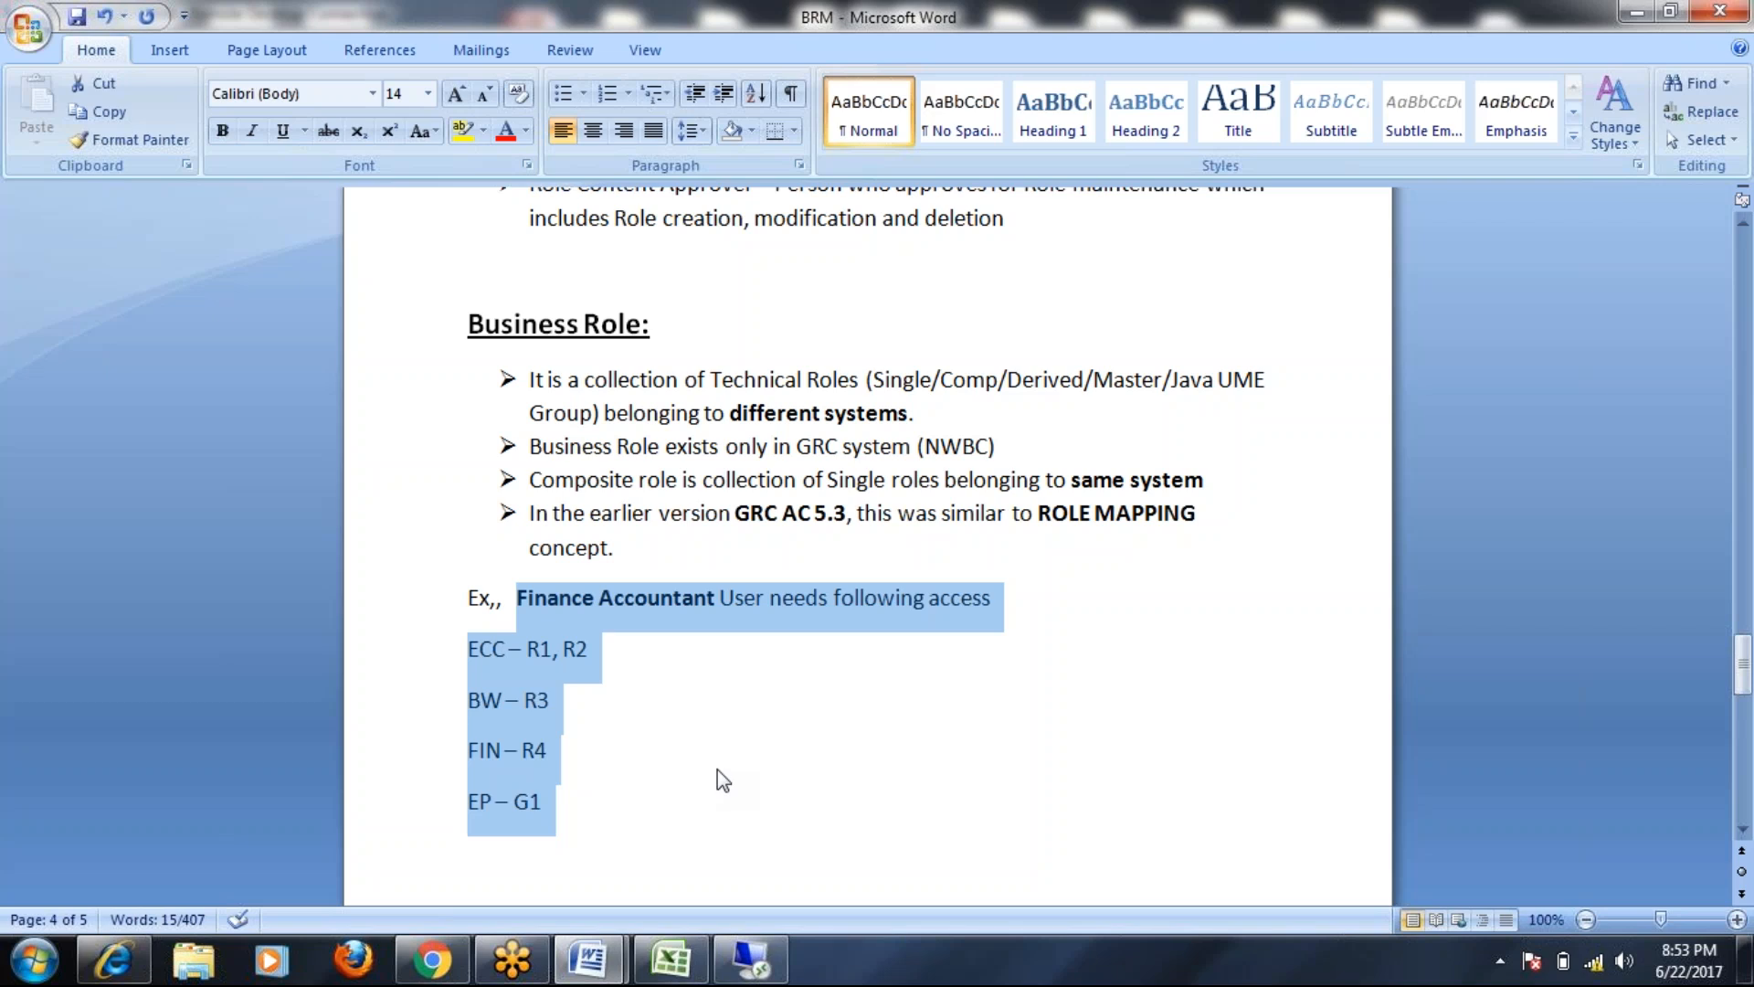
scroll(722, 777, "down", 8)
scroll(717, 756, "up", 5)
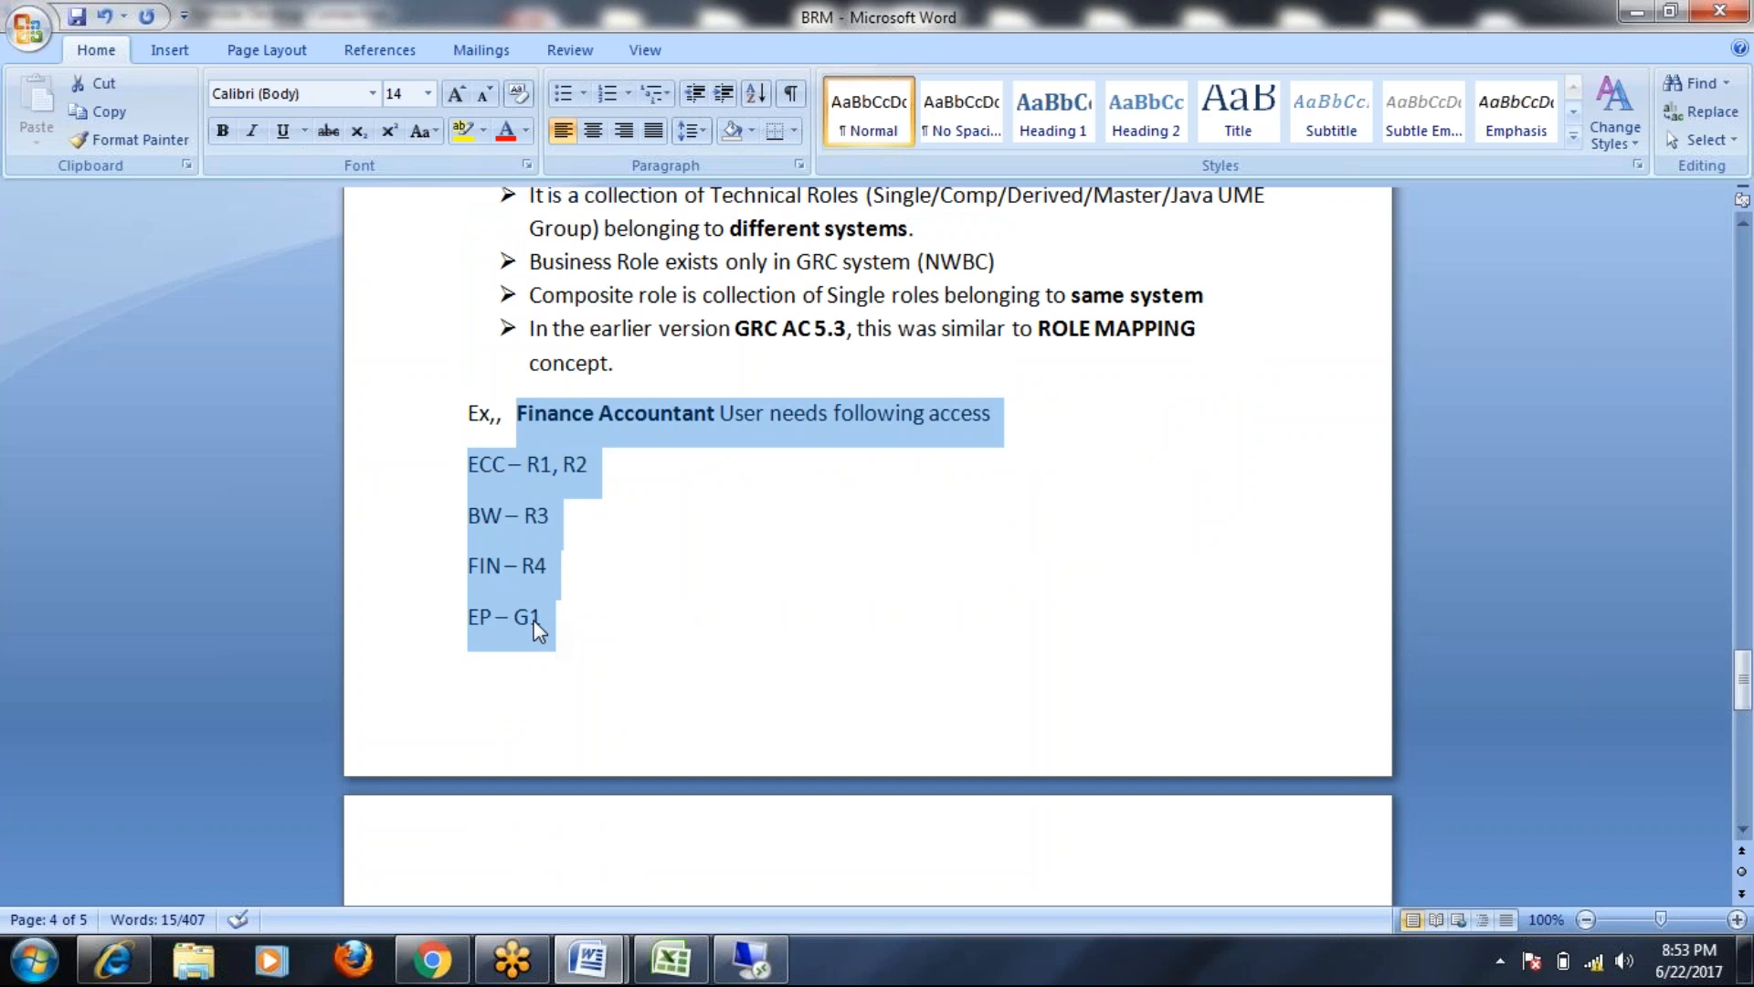
scroll(548, 615, "down", 6)
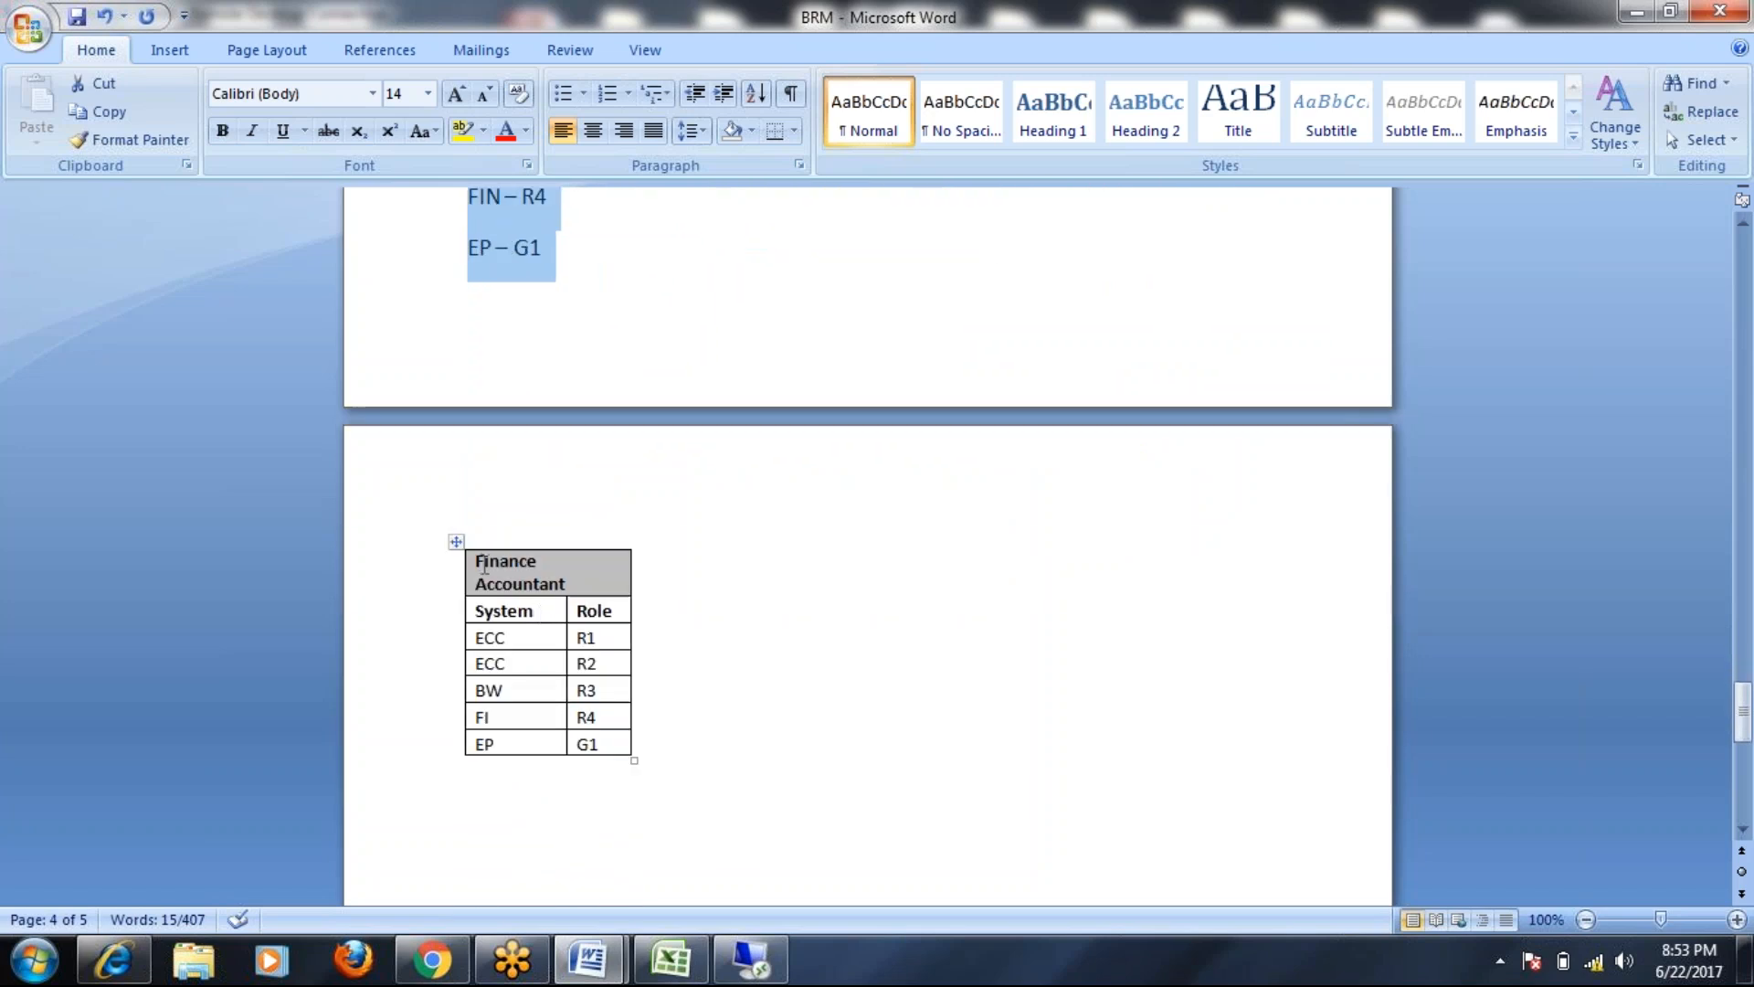
left_click_drag(473, 563, 567, 581)
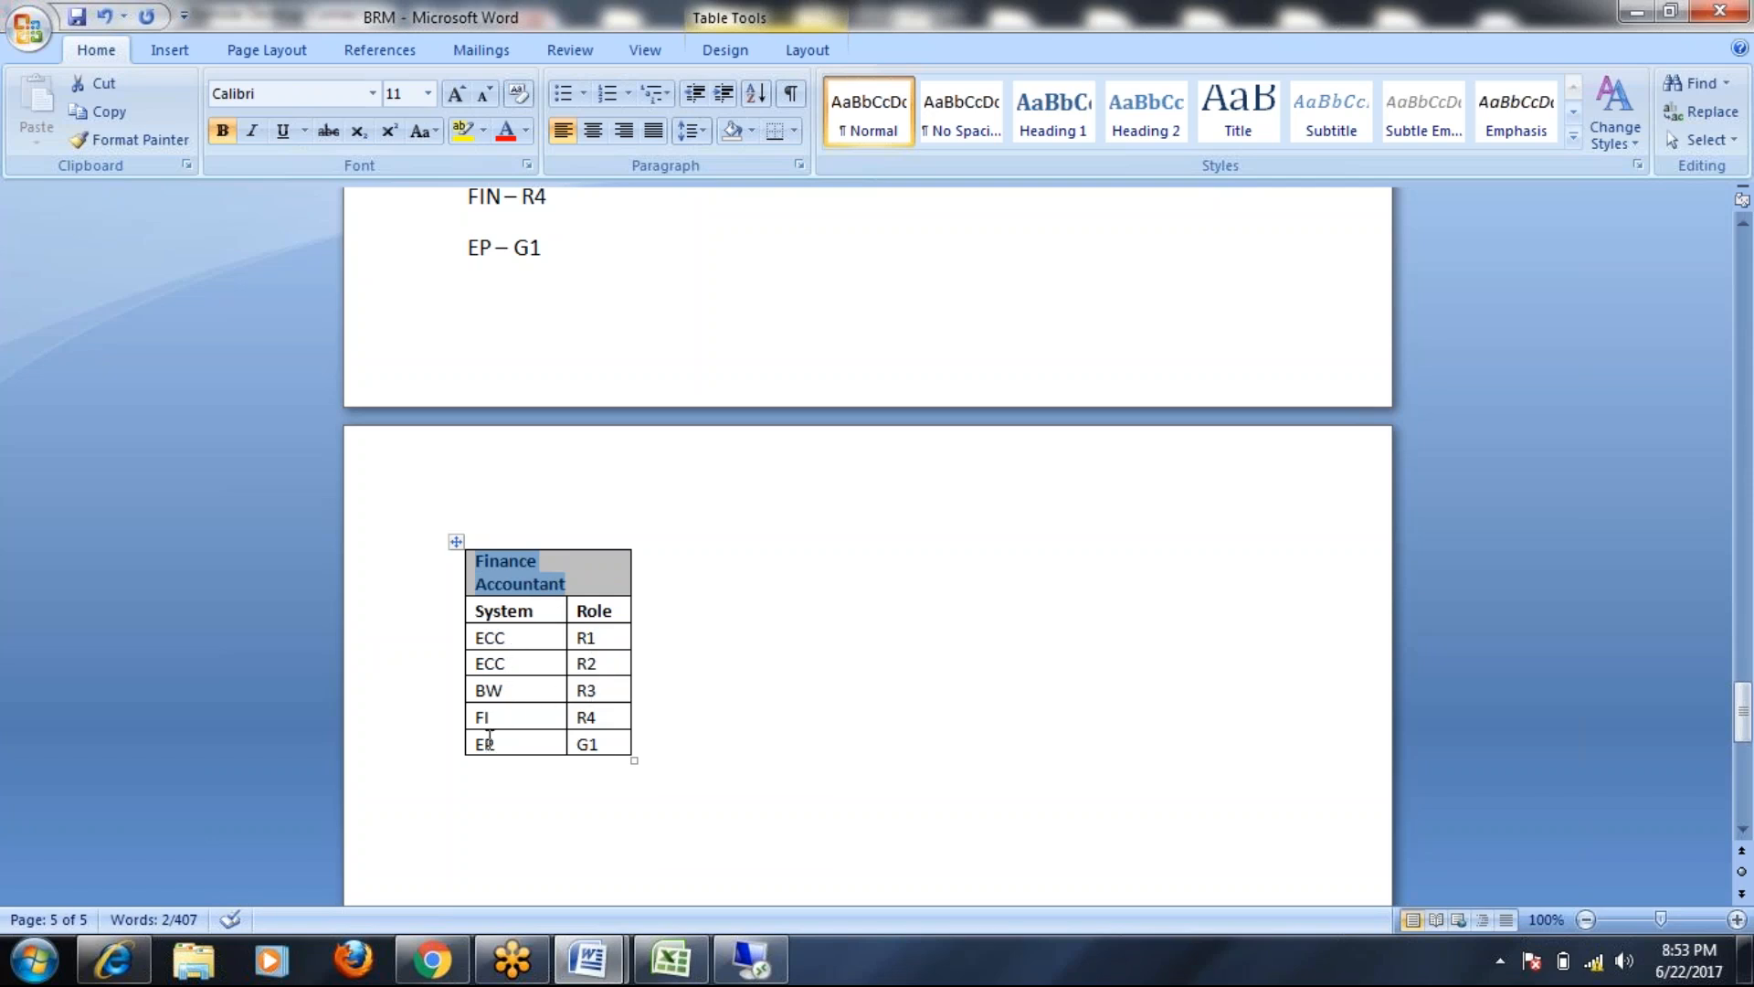
scroll(869, 654, "down", 3)
scroll(755, 606, "down", 1)
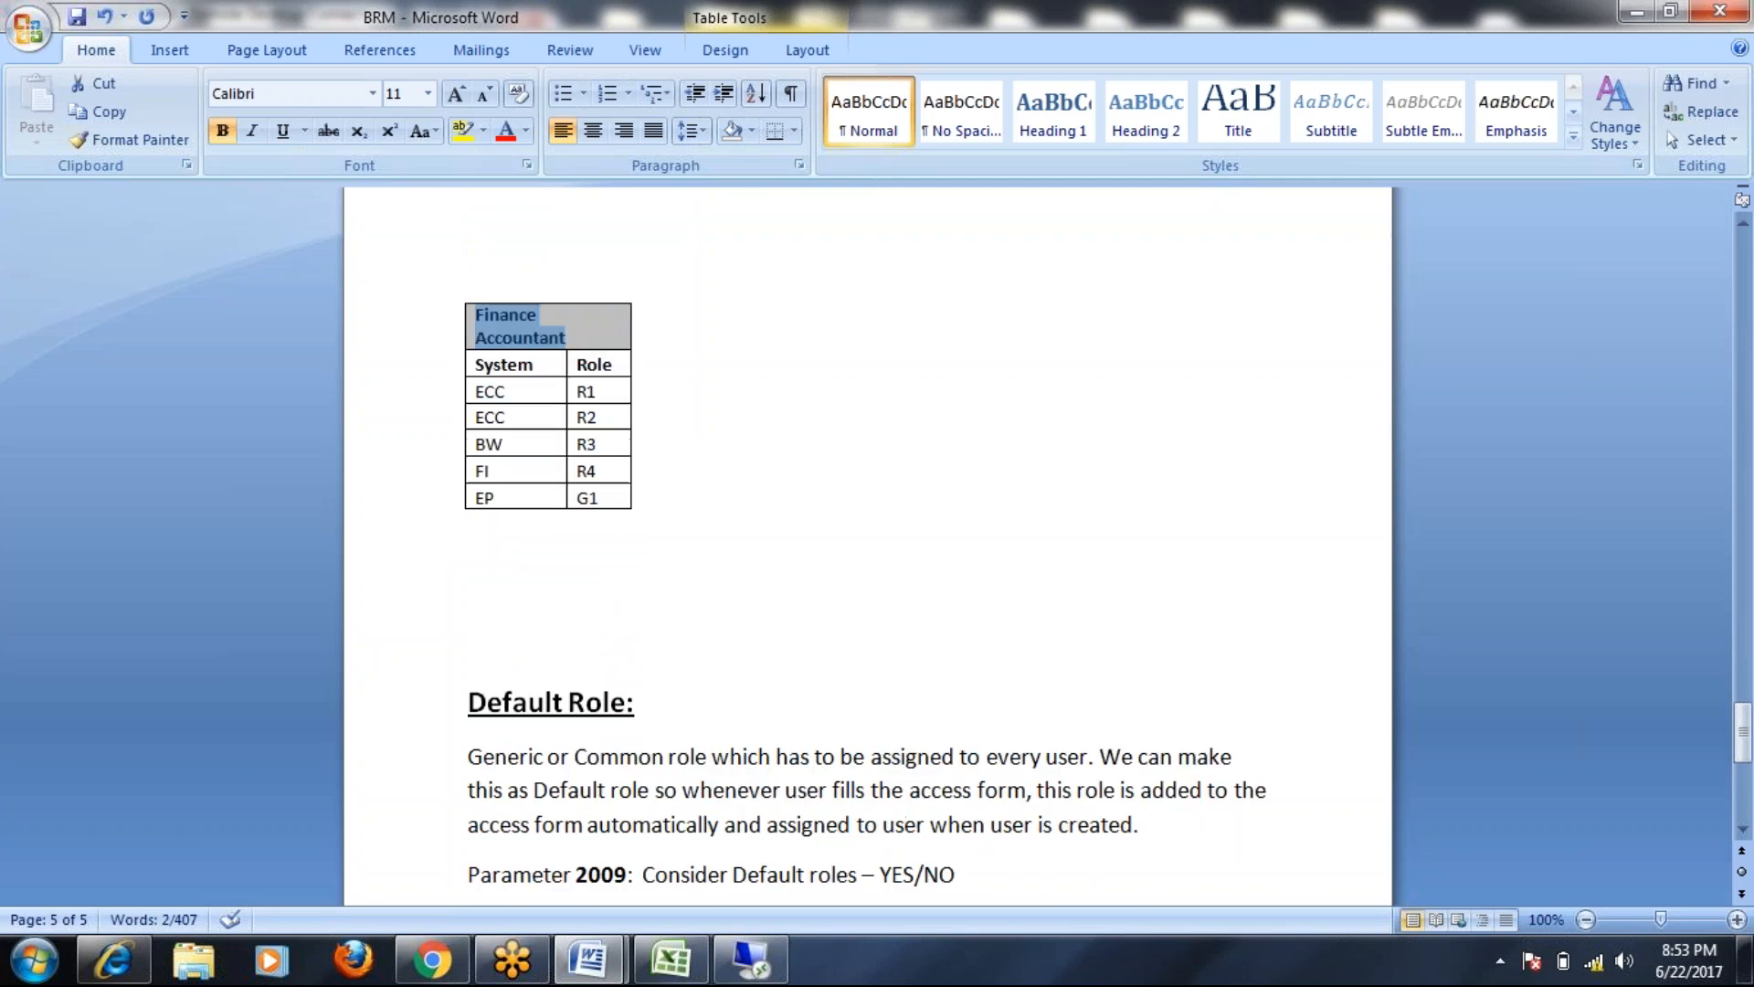
scroll(756, 607, "up", 3)
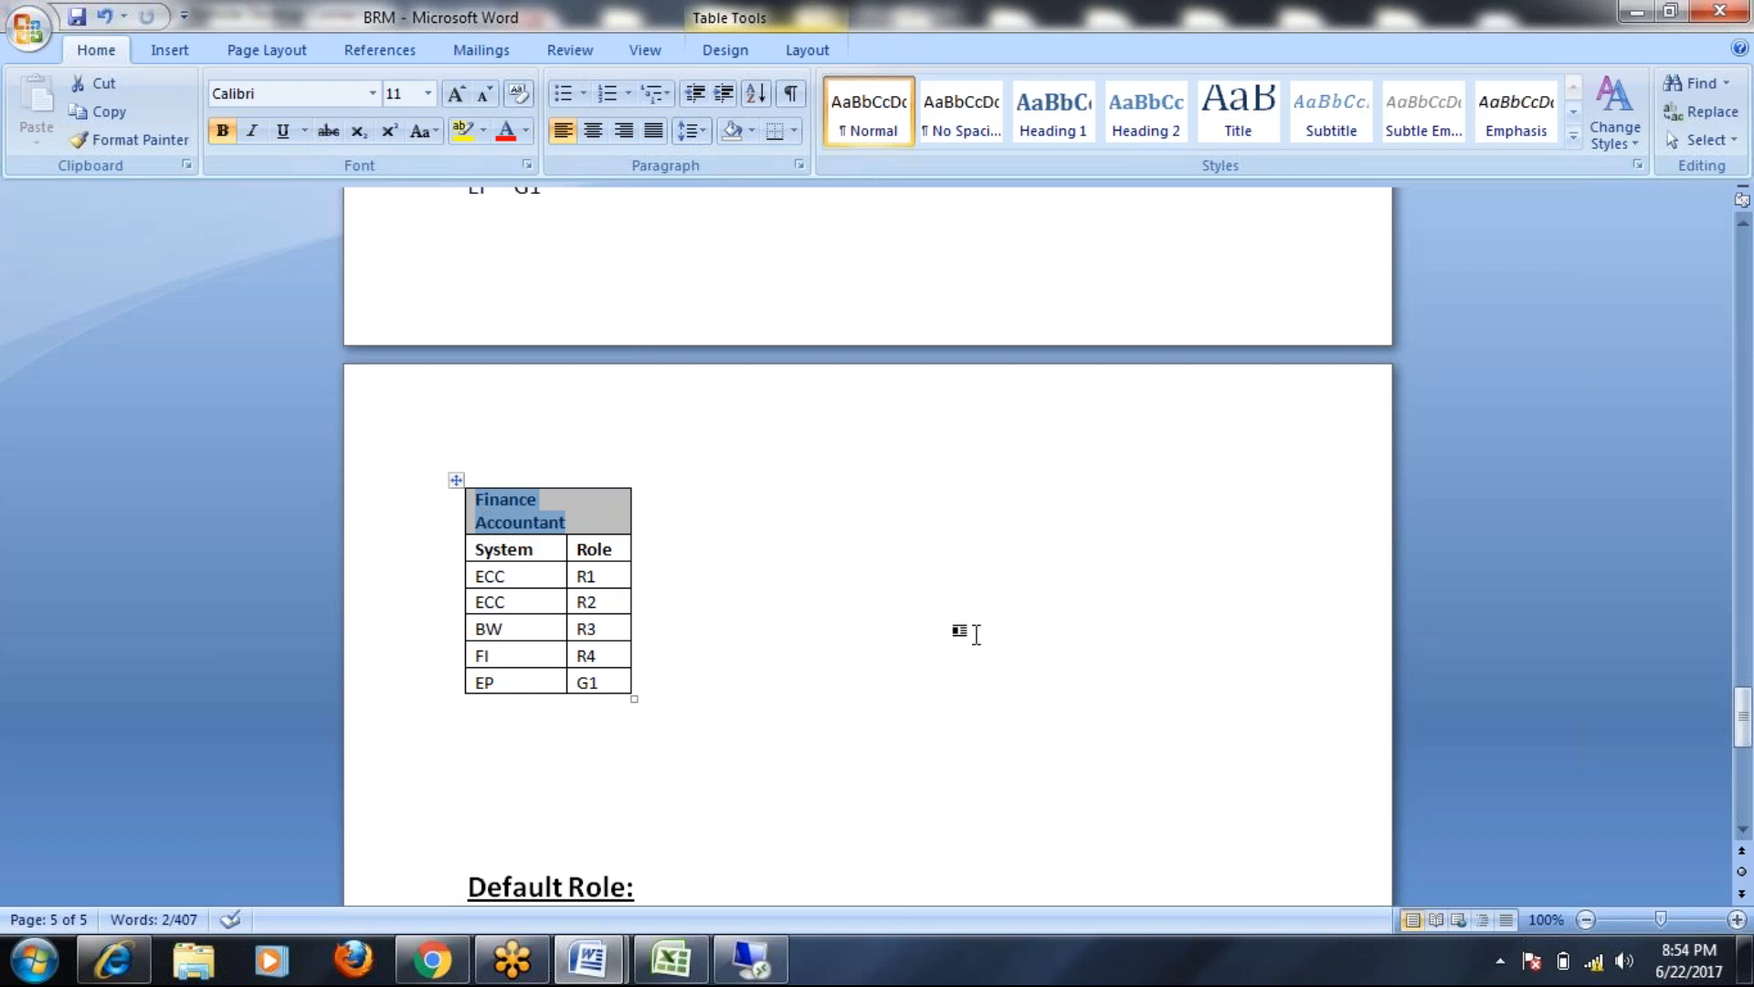
scroll(971, 630, "down", 7)
scroll(971, 631, "up", 11)
scroll(877, 701, "down", 2)
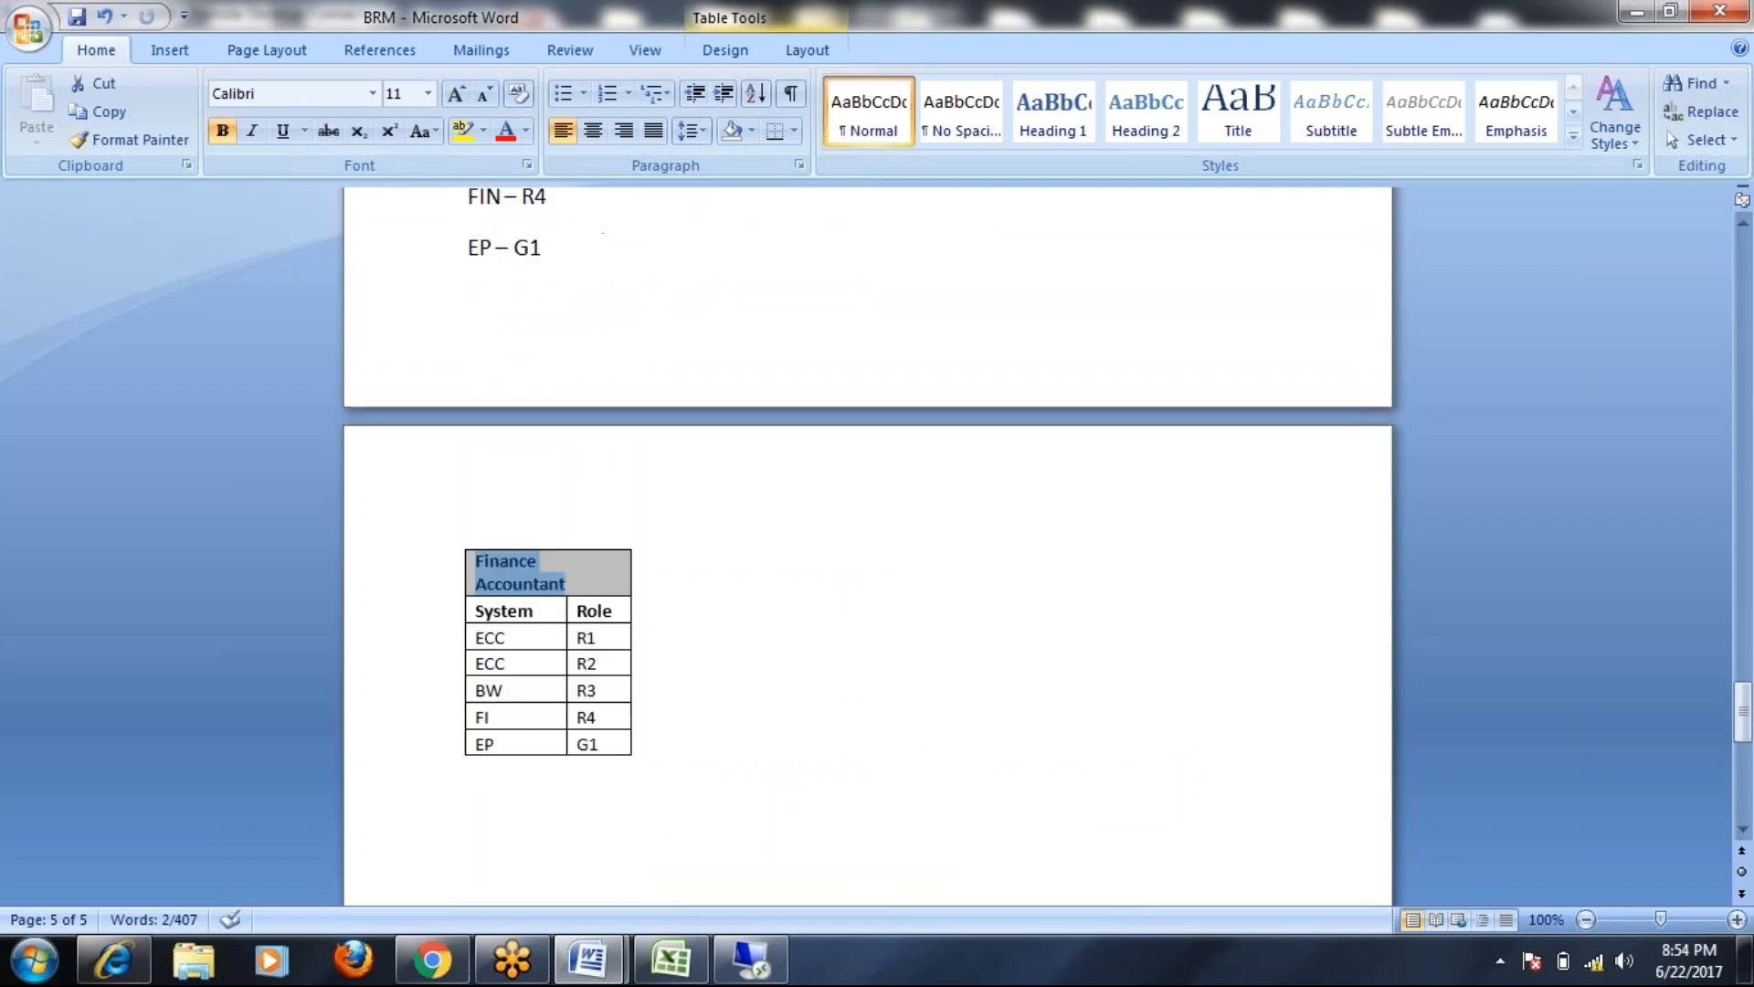
Back in the remote SAP session, close the Select Roles dialog and the access request window
left_click(719, 976)
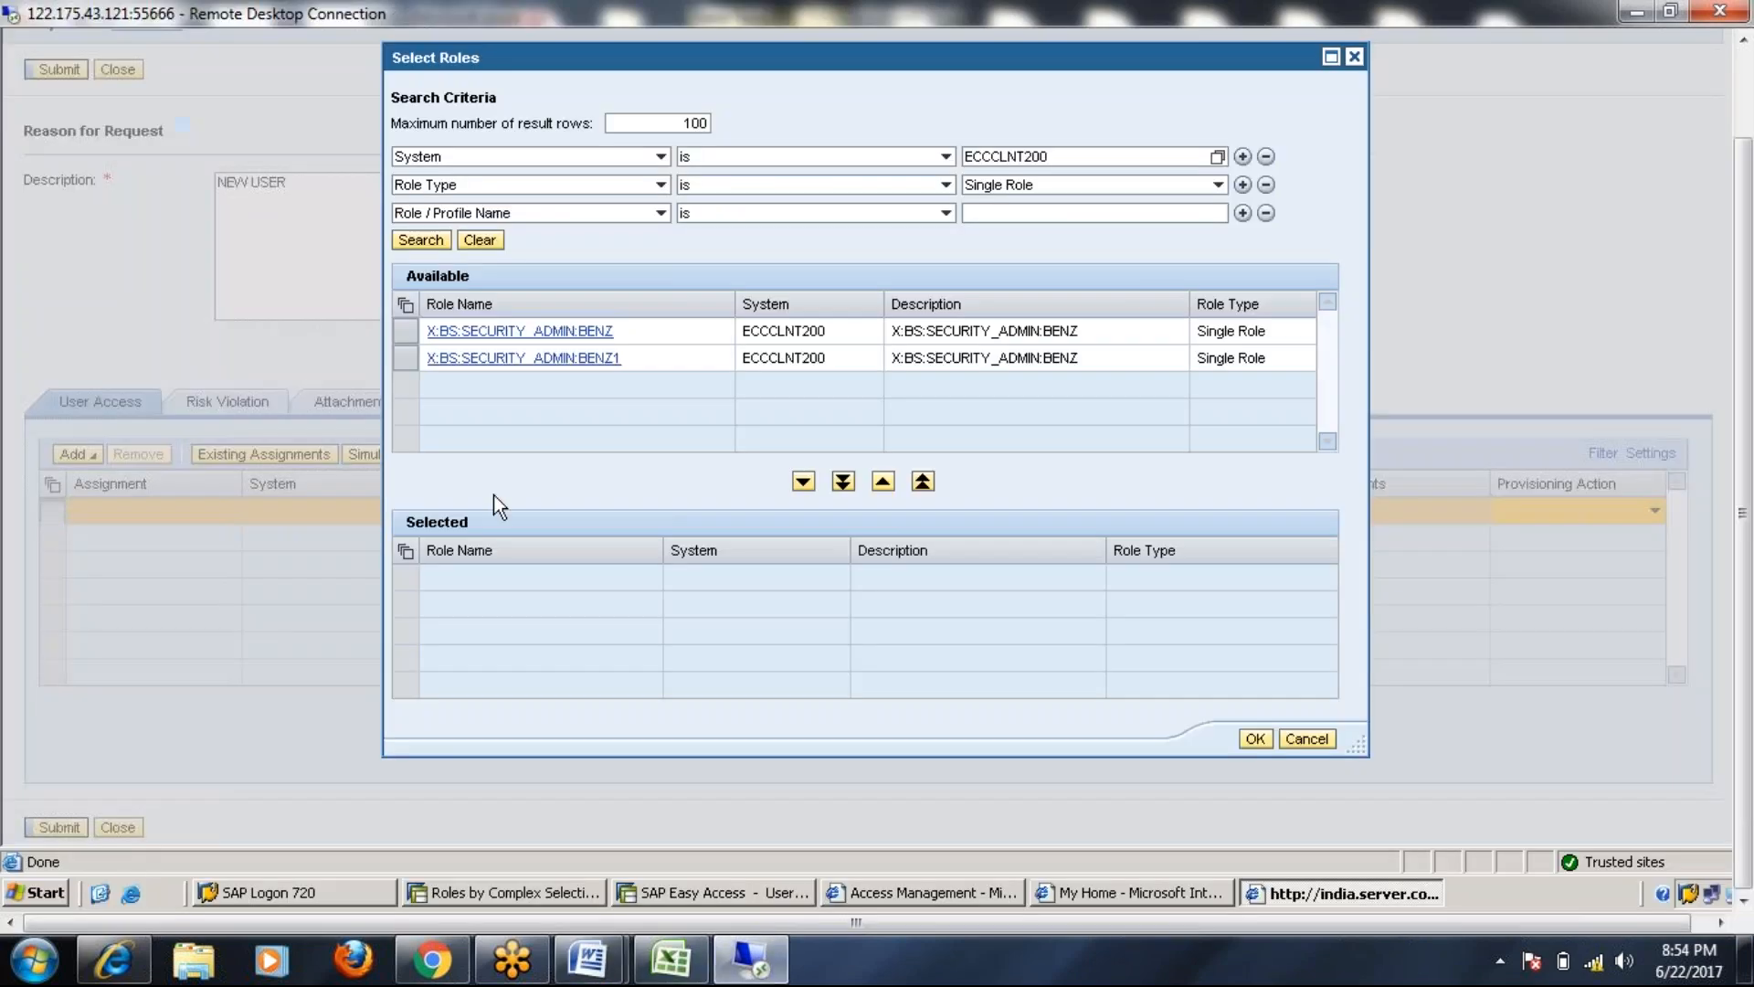
left_click(1354, 57)
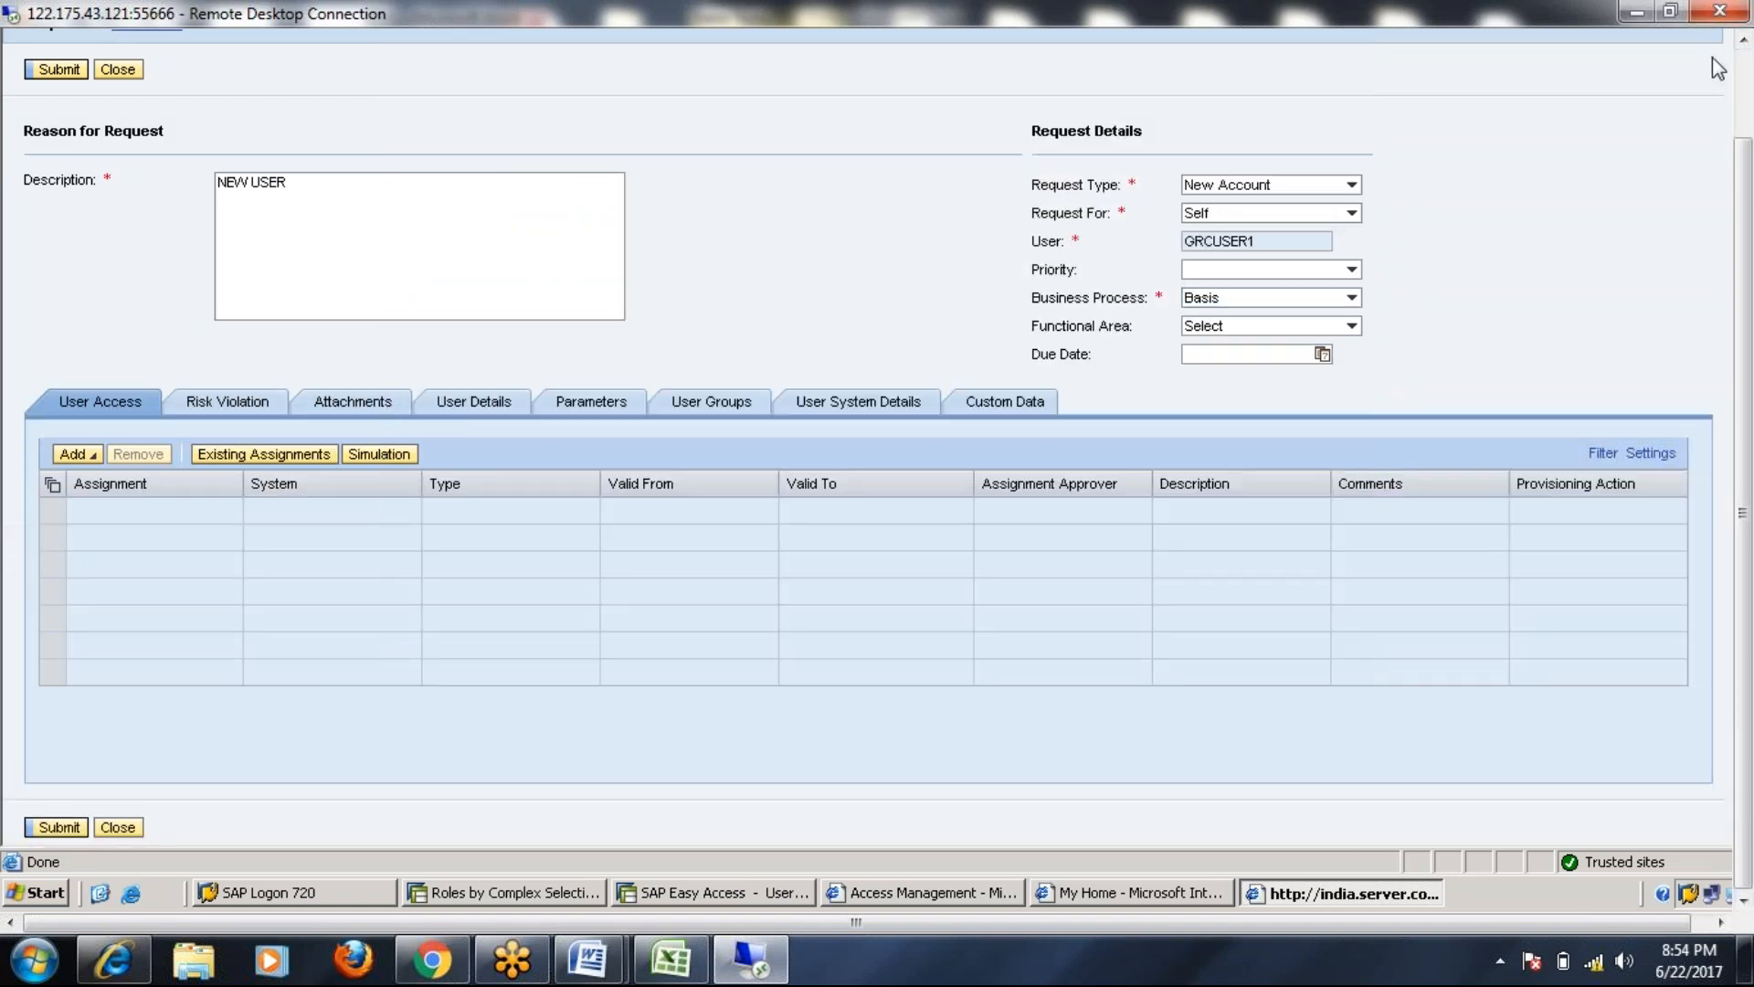
left_click_drag(1743, 165, 1740, 70)
double_click(1625, 41)
left_click(1509, 52)
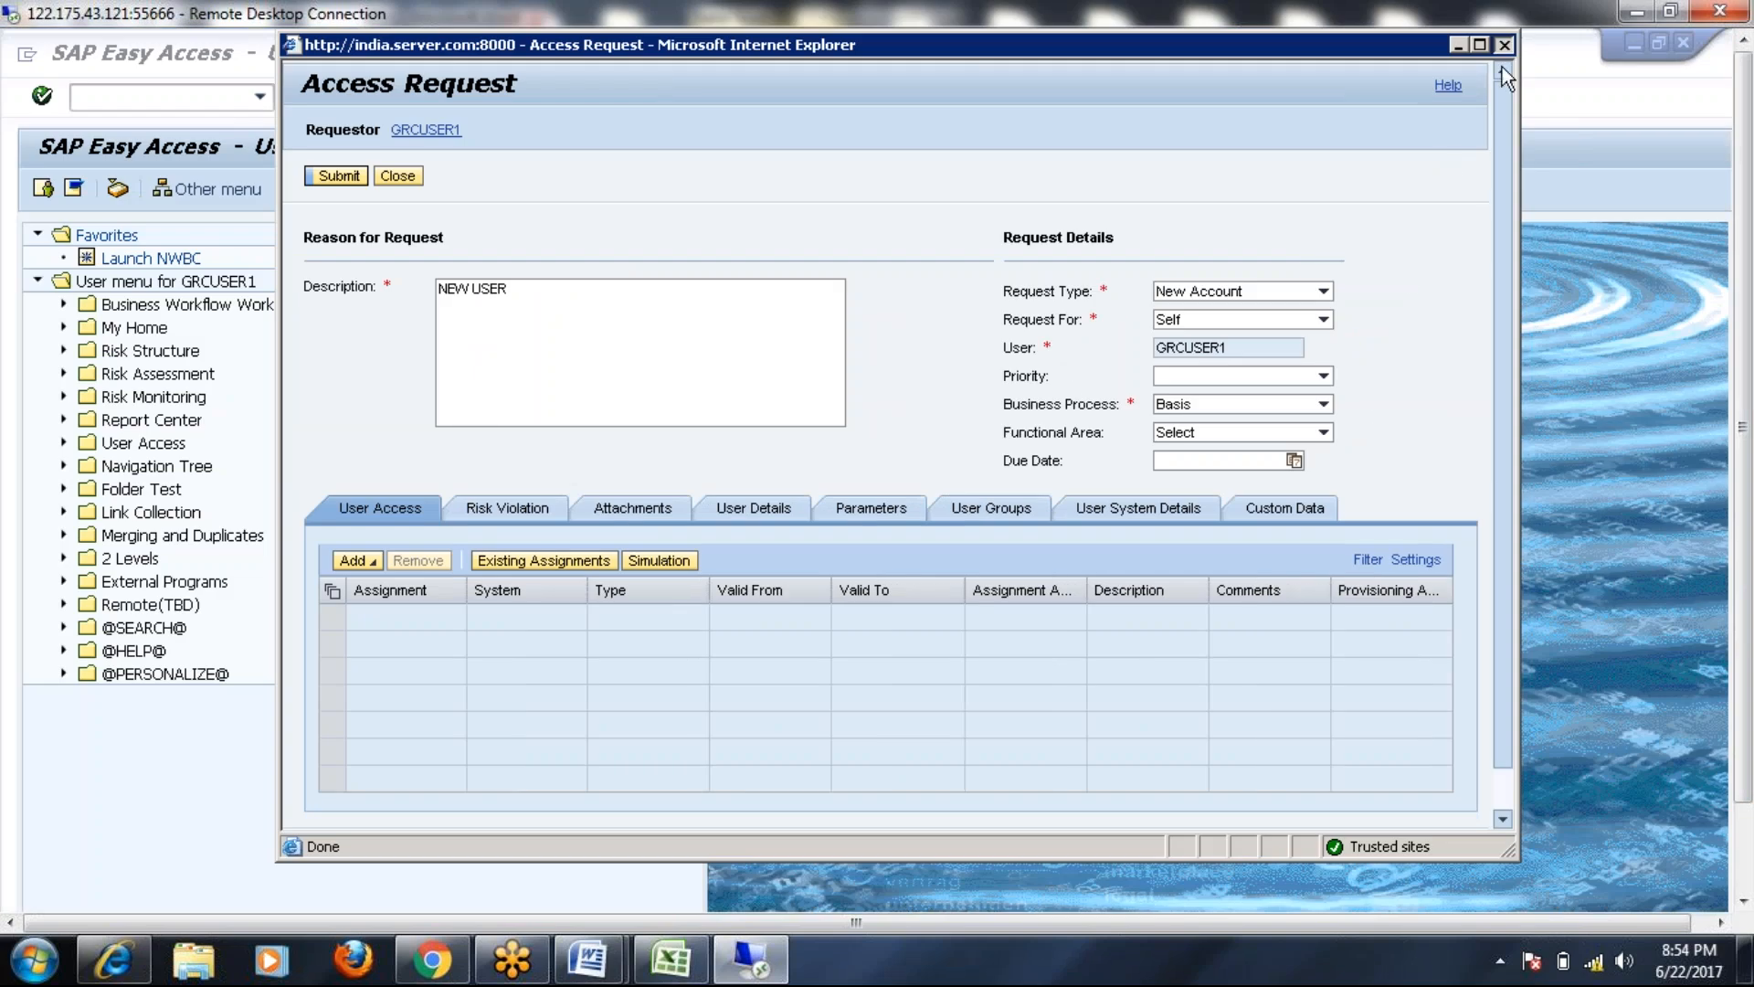
Switch to the Access Management window and close its duplicate window
left_click(1743, 850)
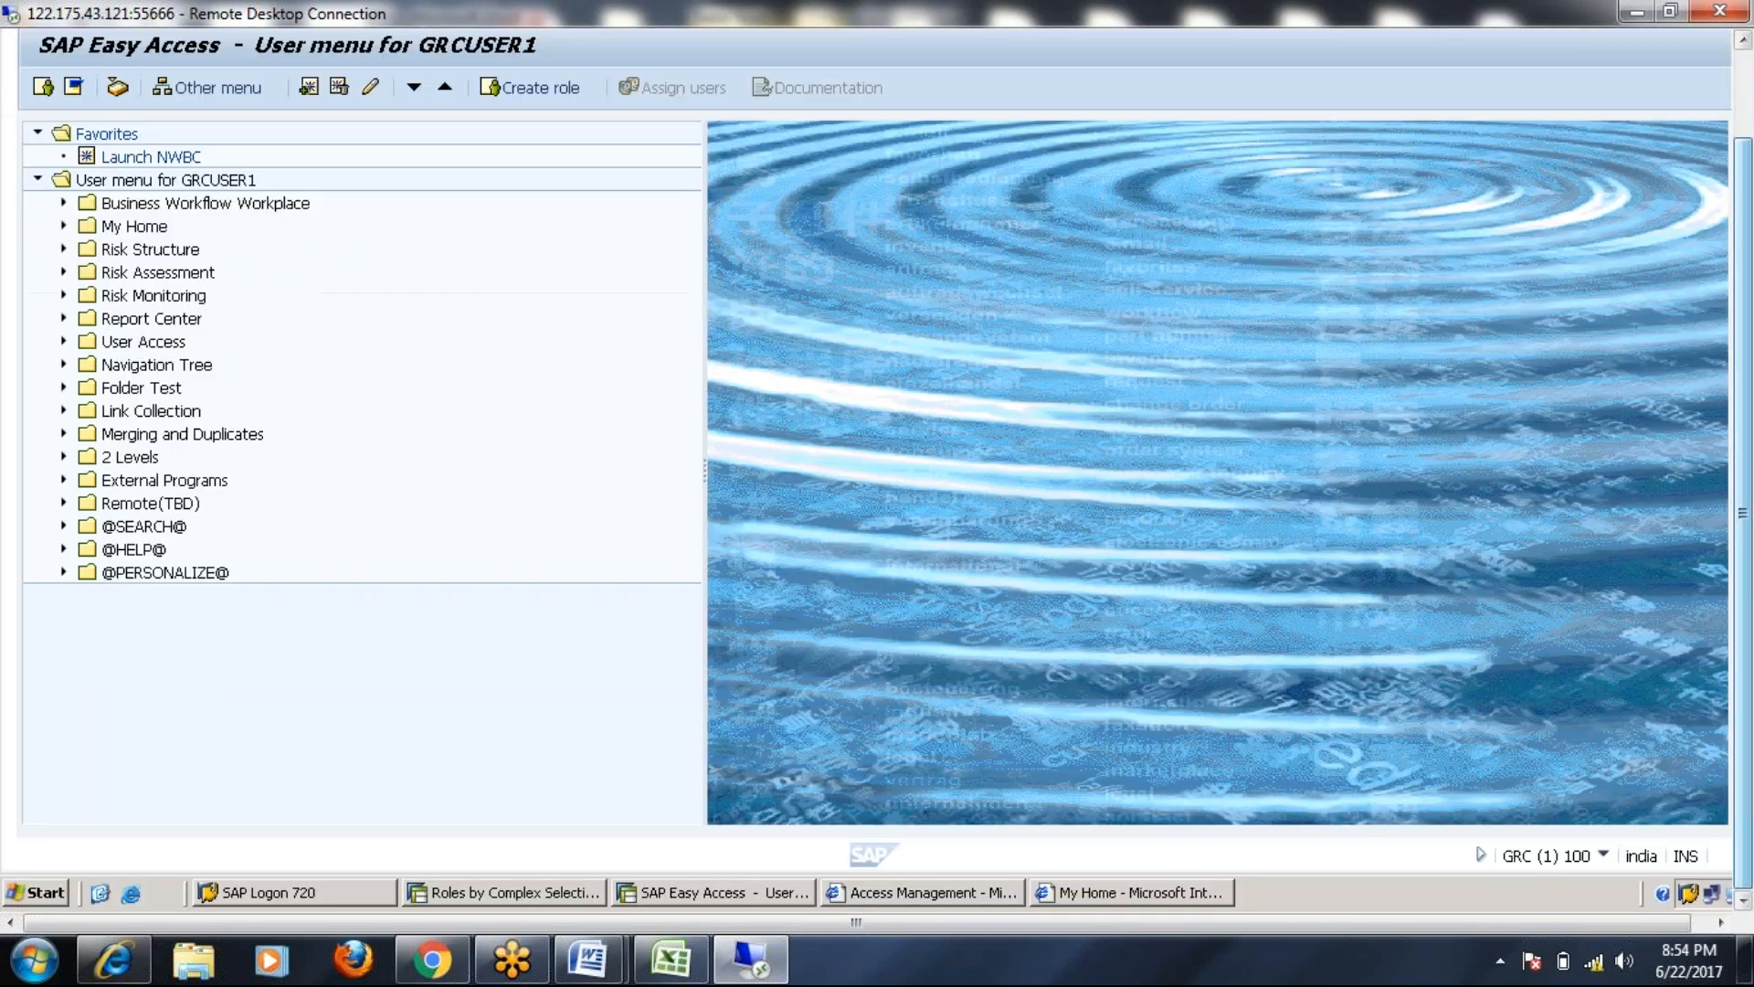
left_click(1106, 894)
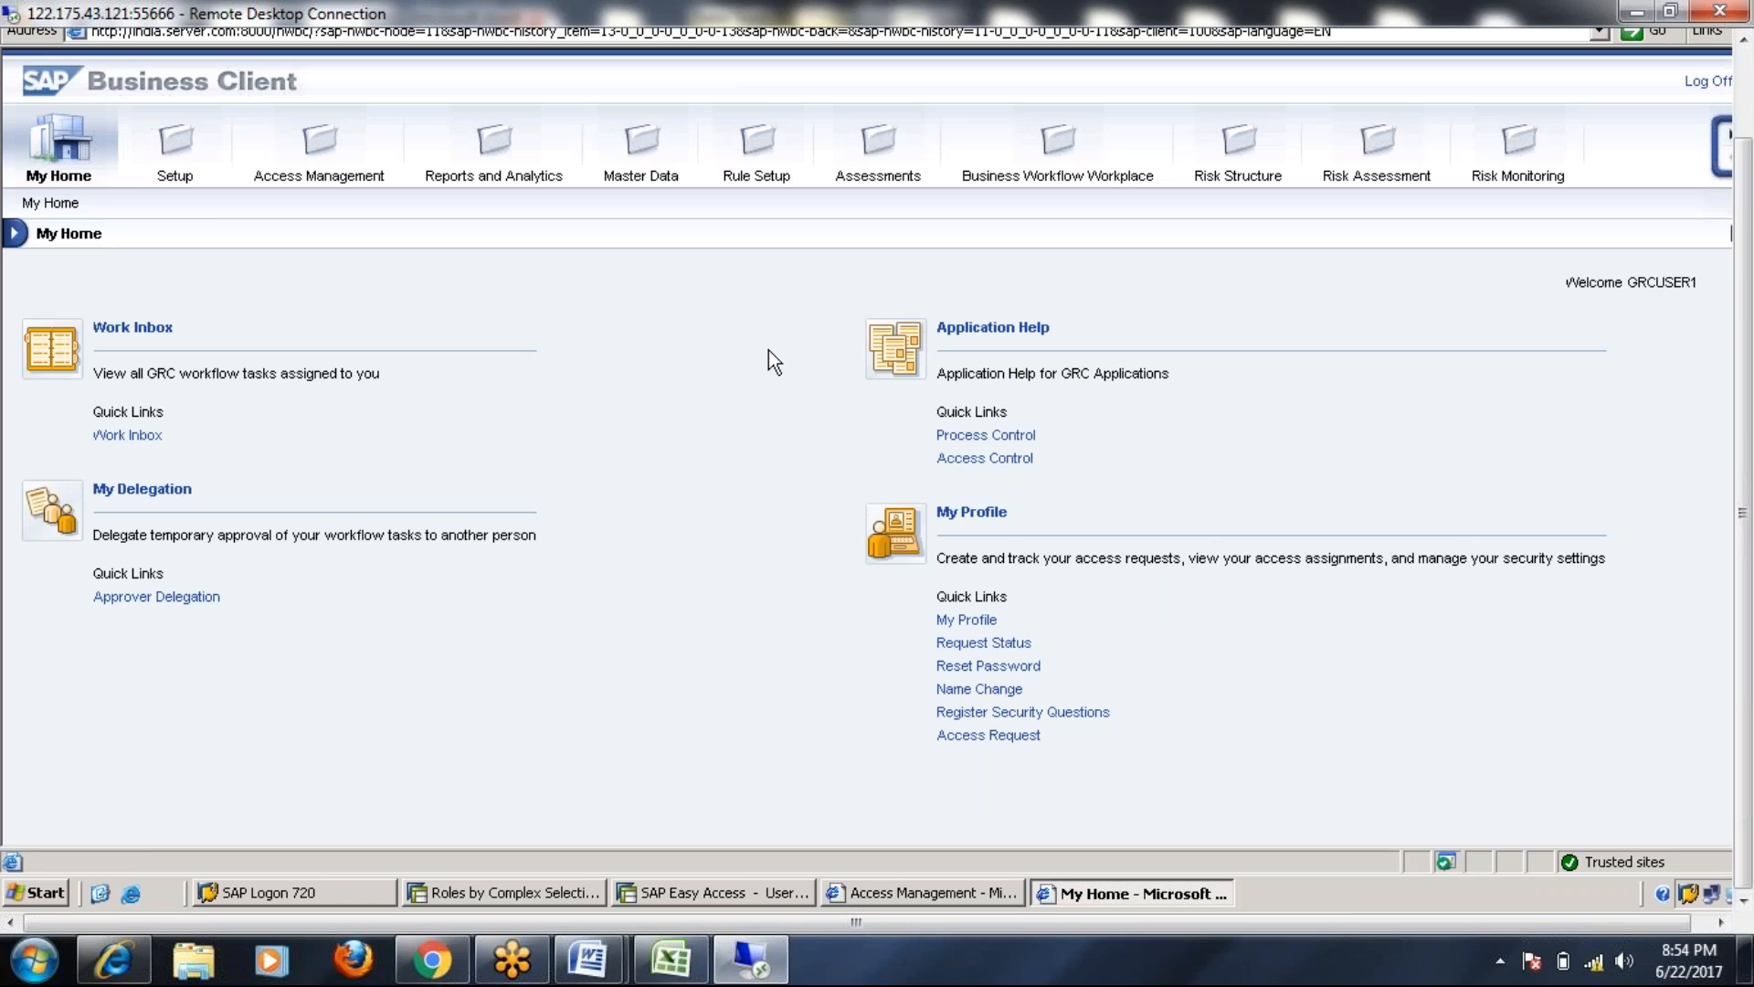
left_click(895, 893)
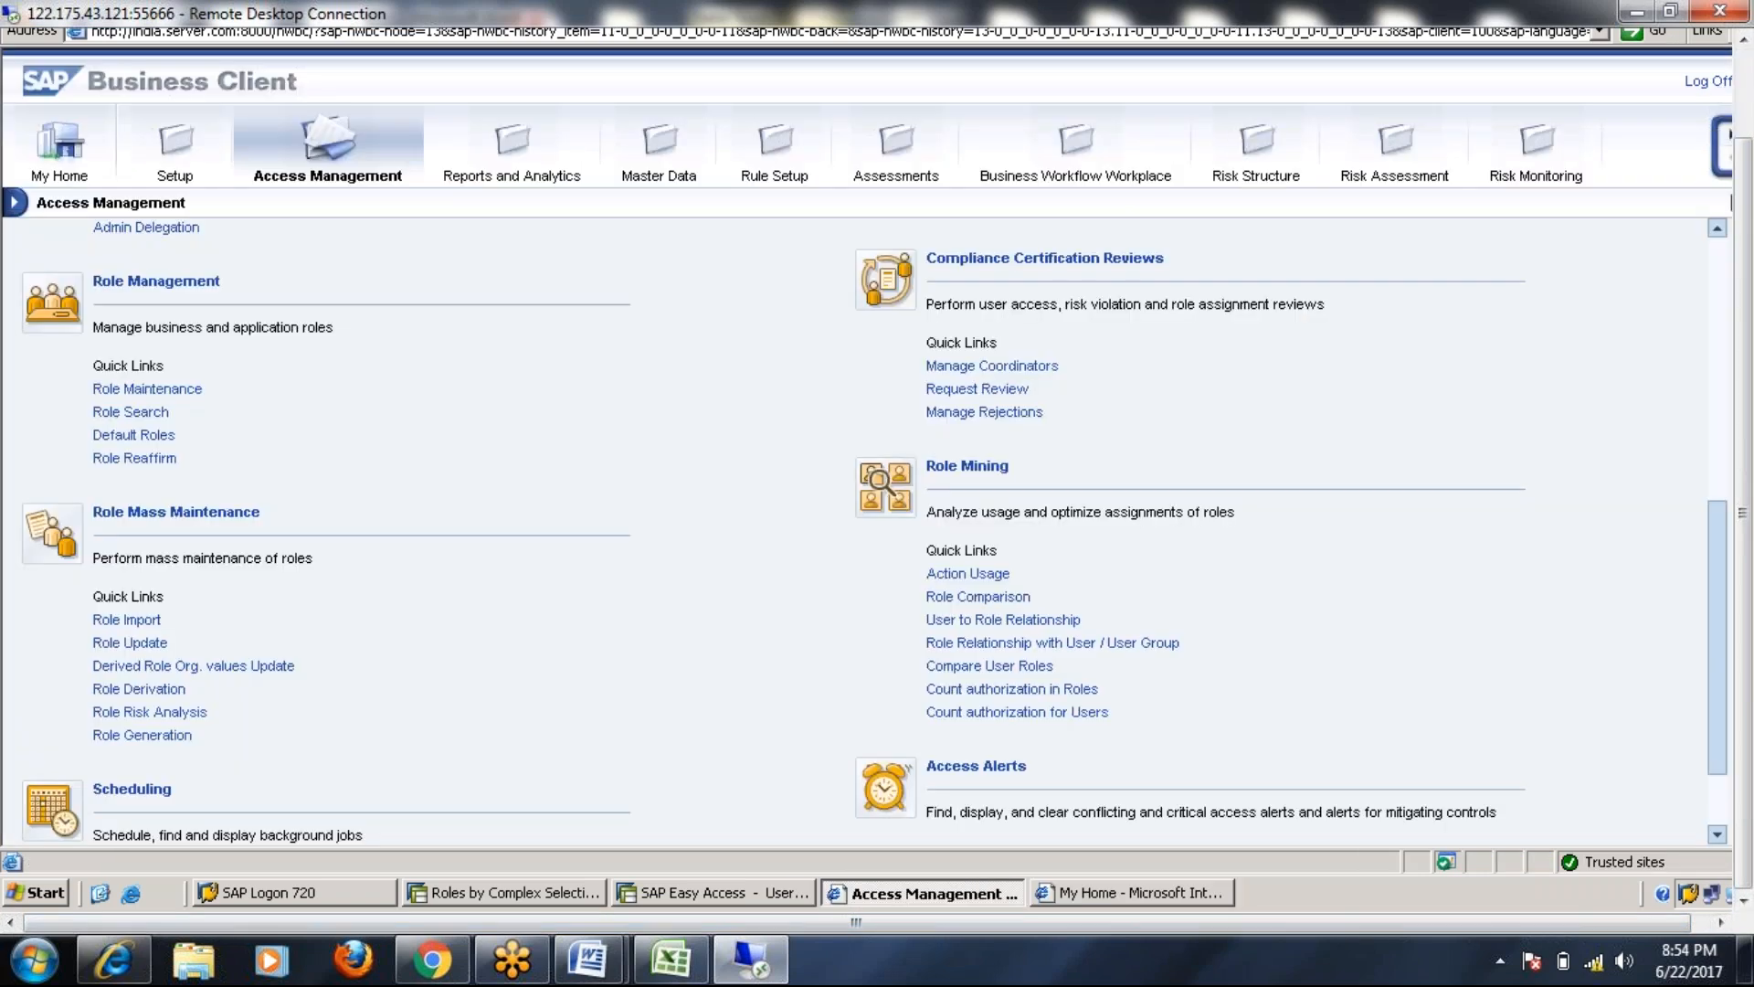
left_click(1744, 86)
double_click(1639, 41)
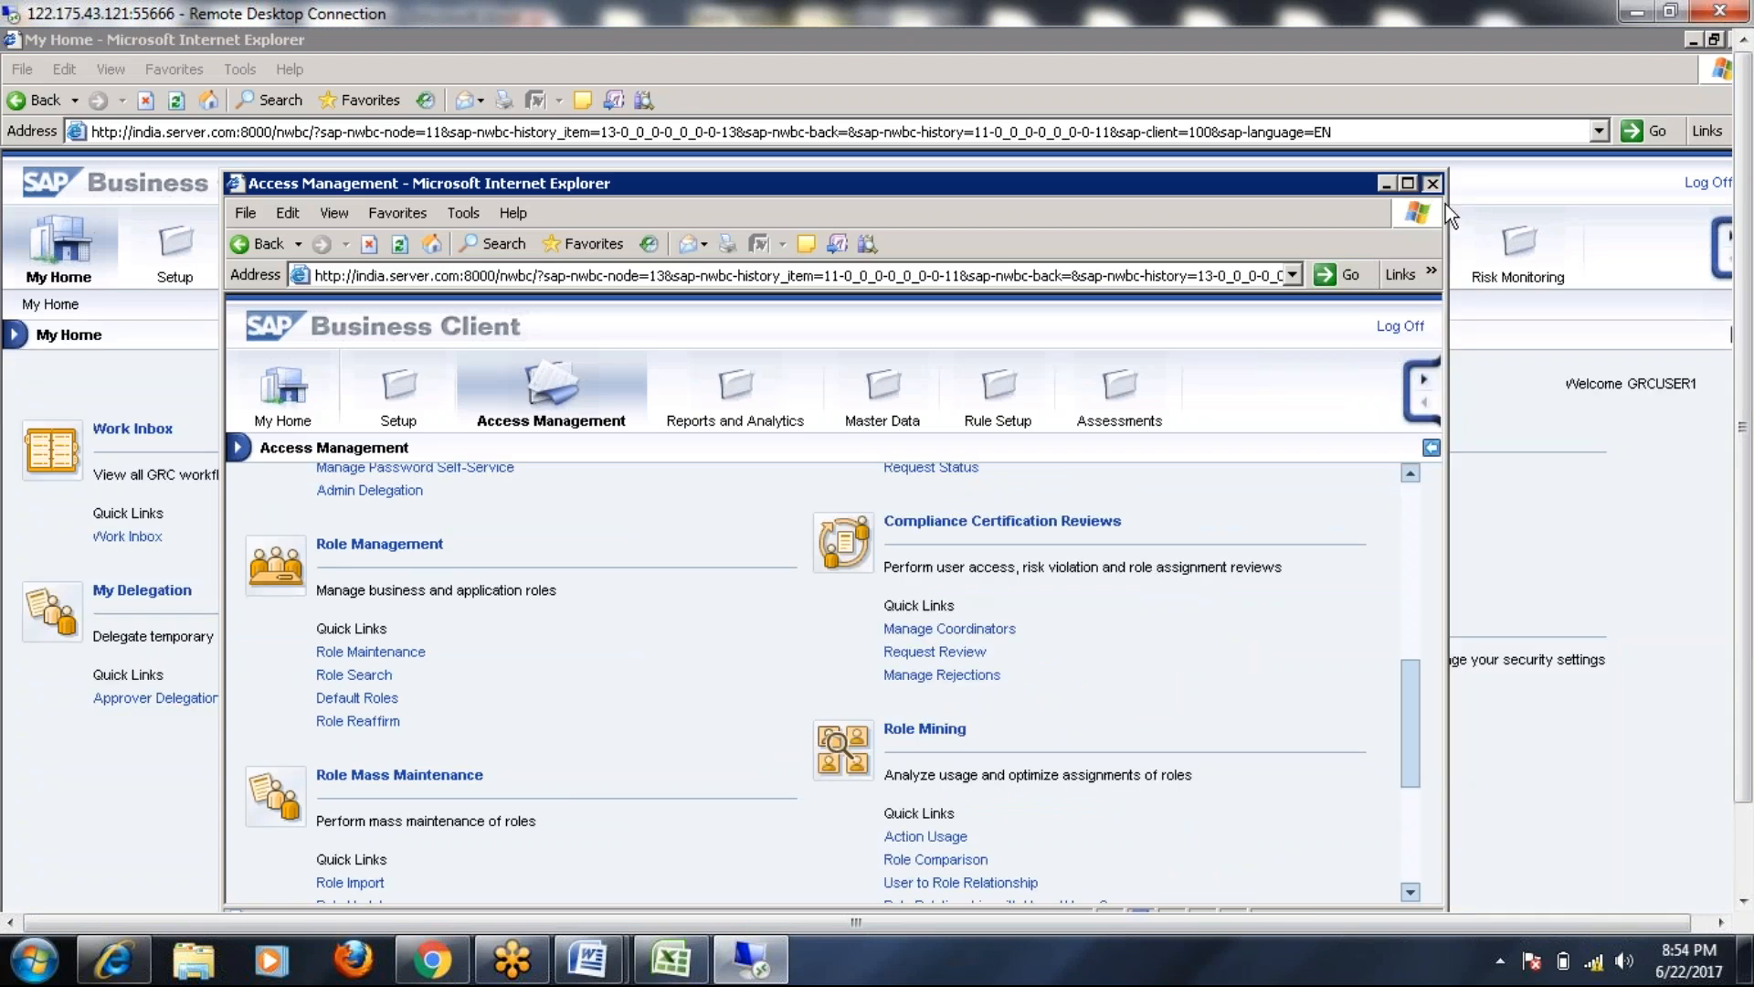
left_click(1433, 183)
left_click_drag(1743, 274, 1743, 439)
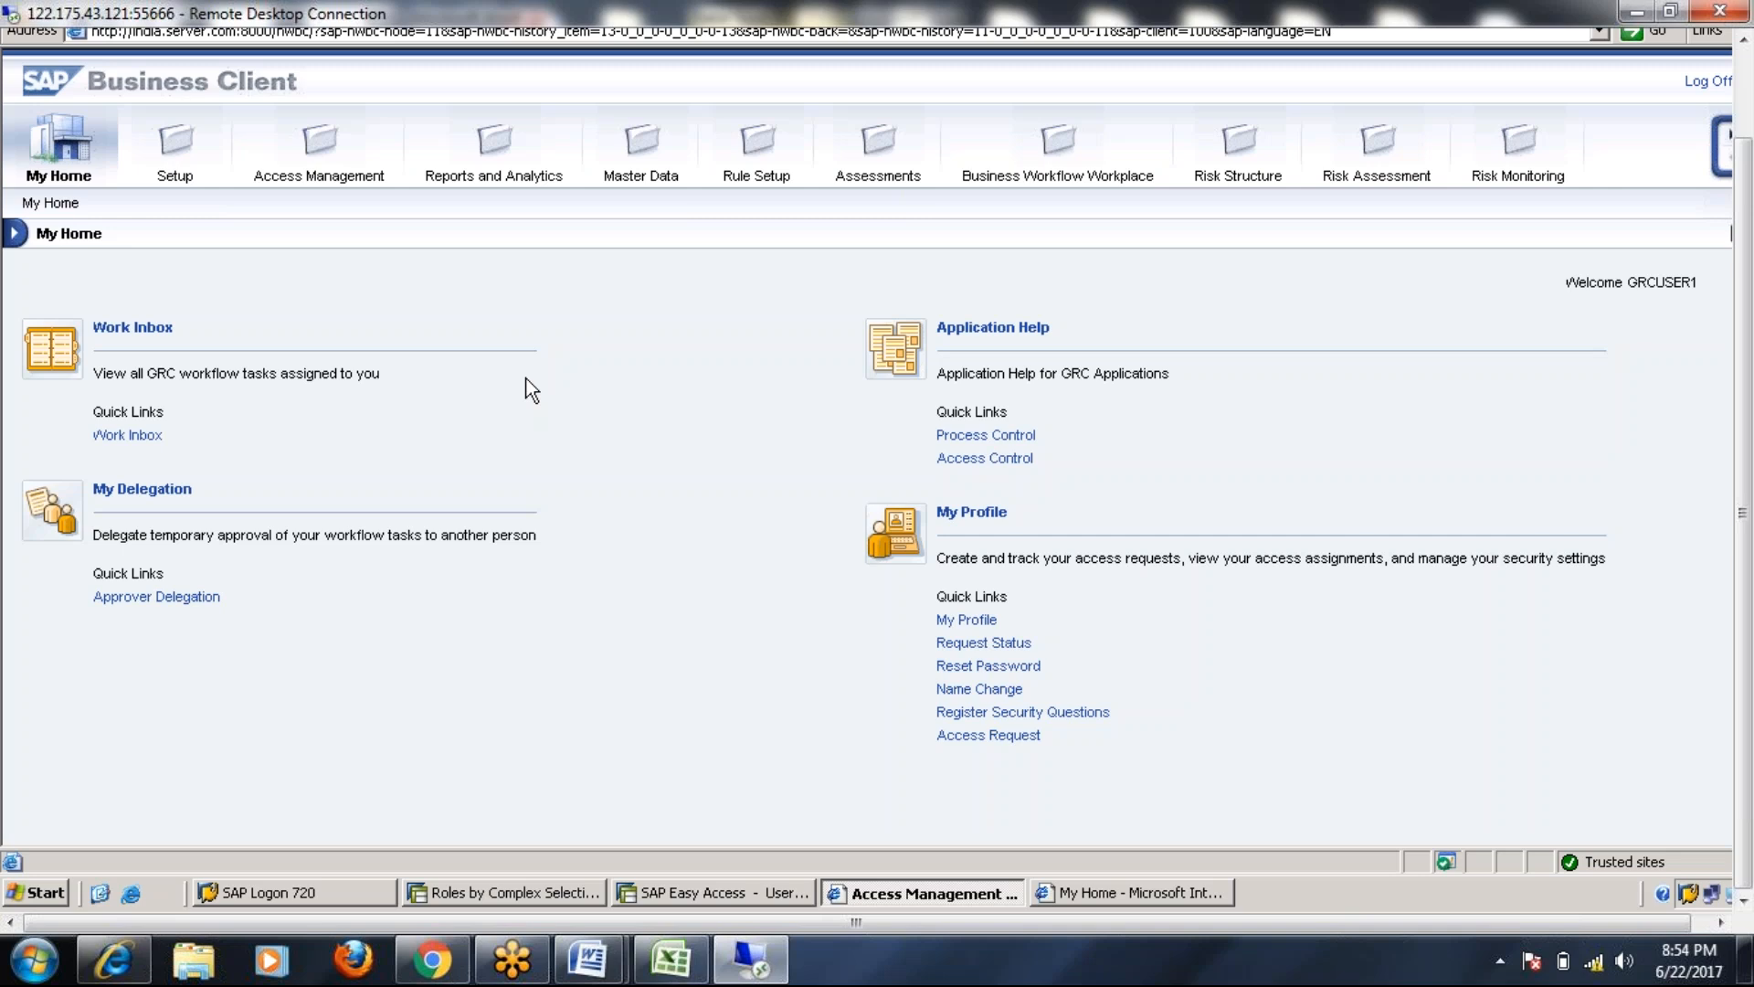
Open Role Maintenance under Access Management and maximize the role list
left_click(334, 179)
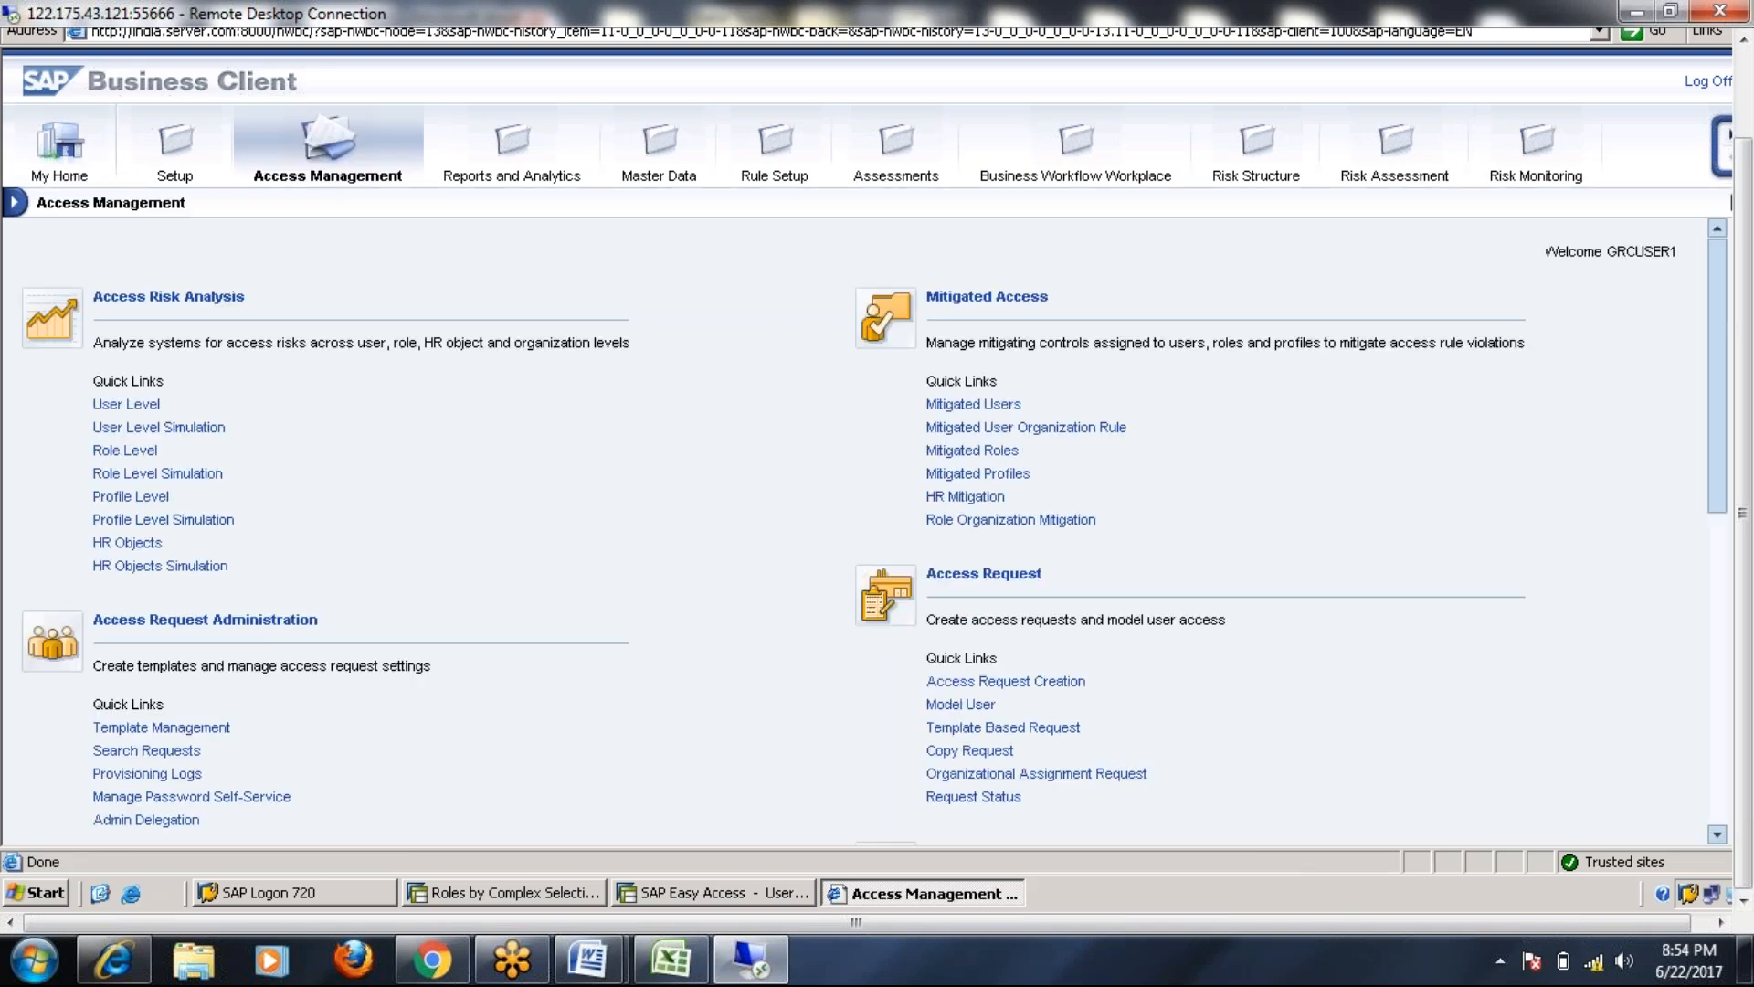
scroll(226, 527, "down", 1)
scroll(219, 529, "down", 3)
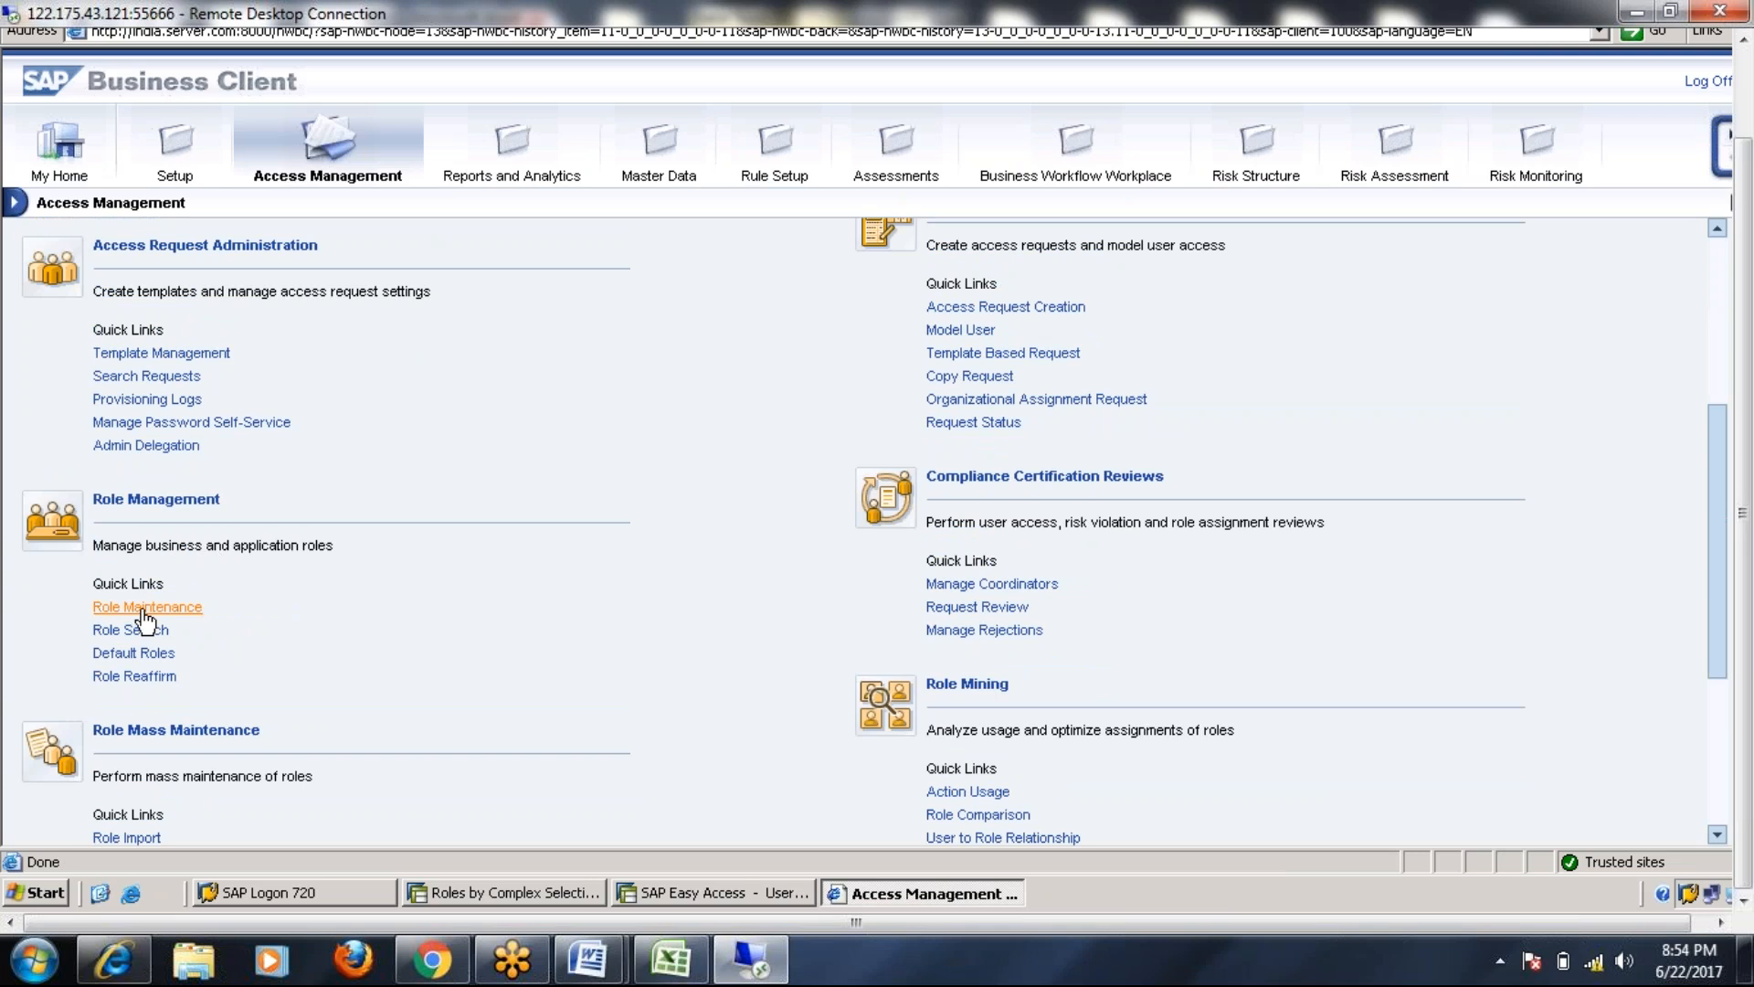
left_click(147, 609)
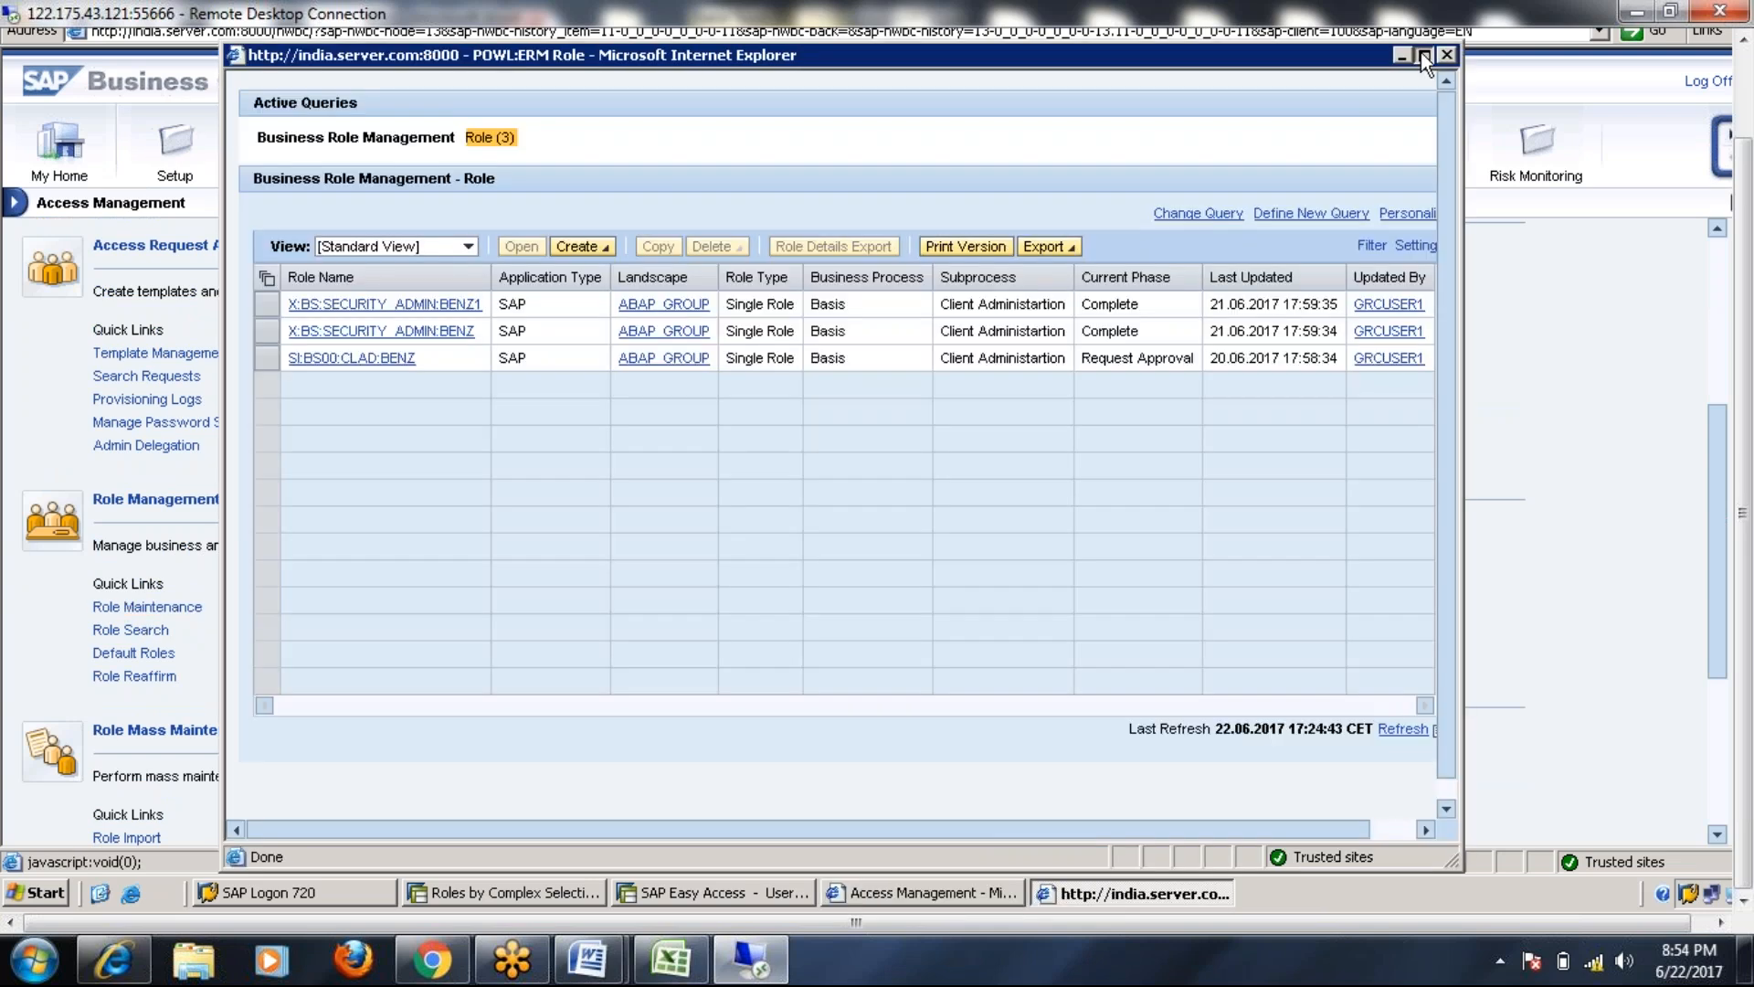
left_click(1423, 55)
left_click(367, 129)
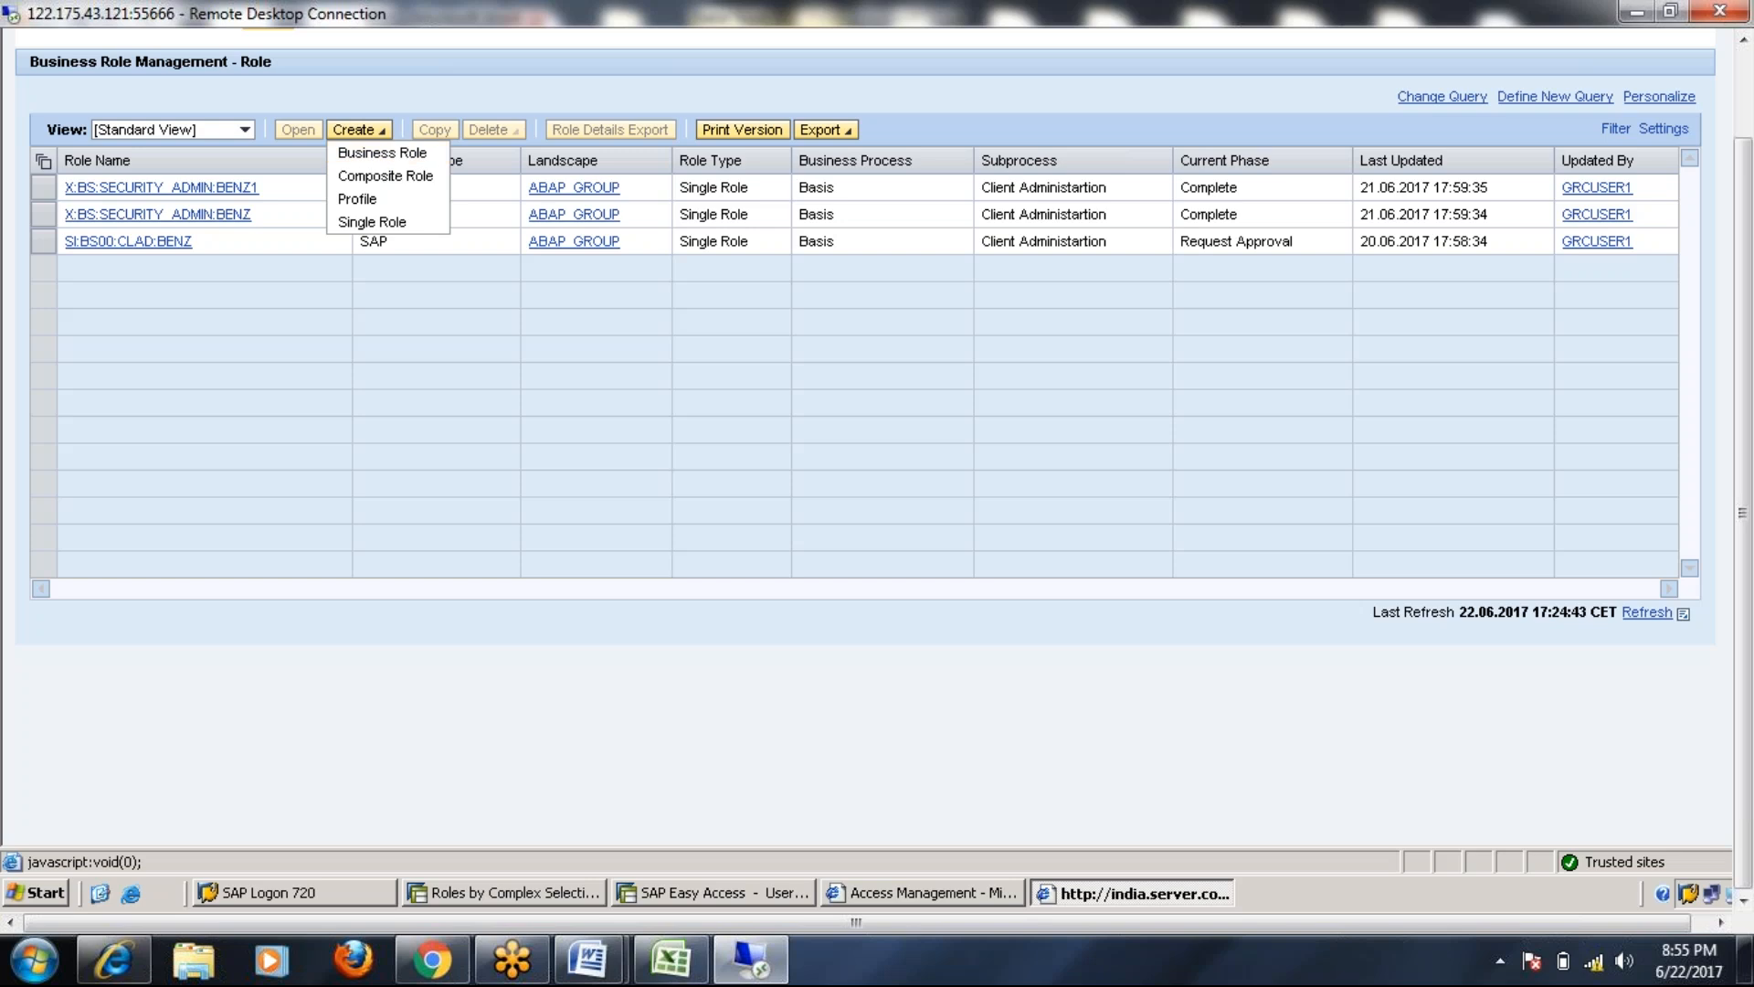
left_click(371, 161)
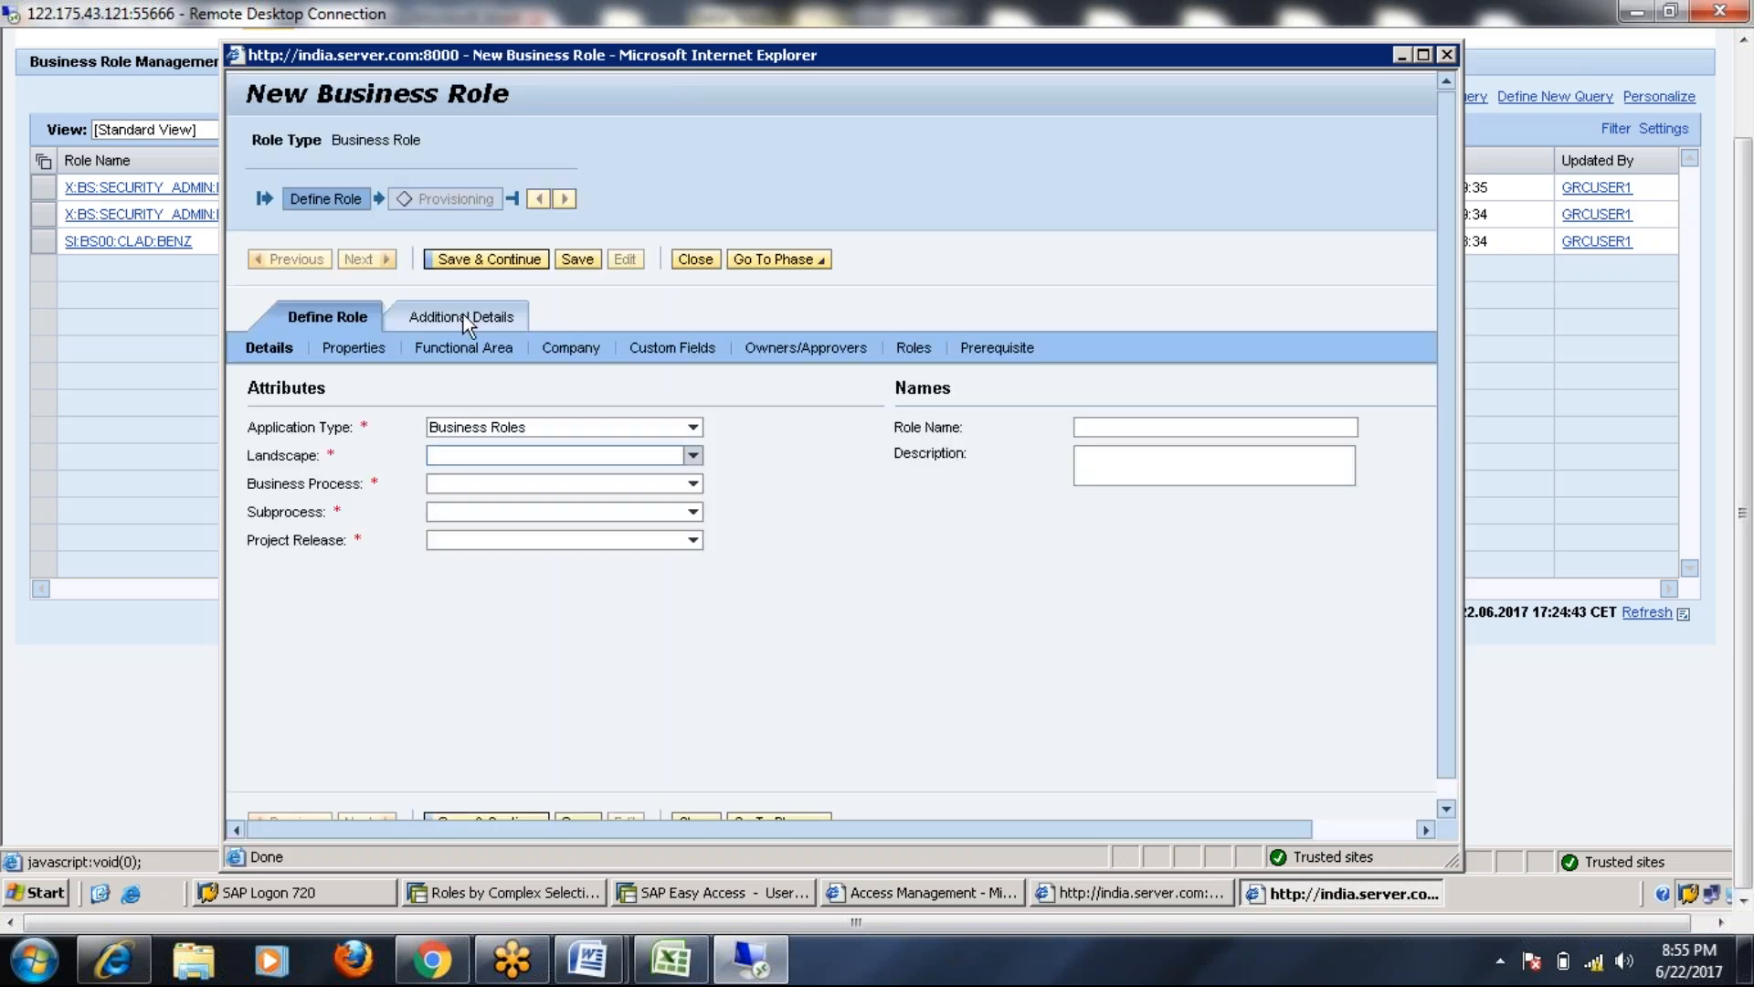
left_click(693, 455)
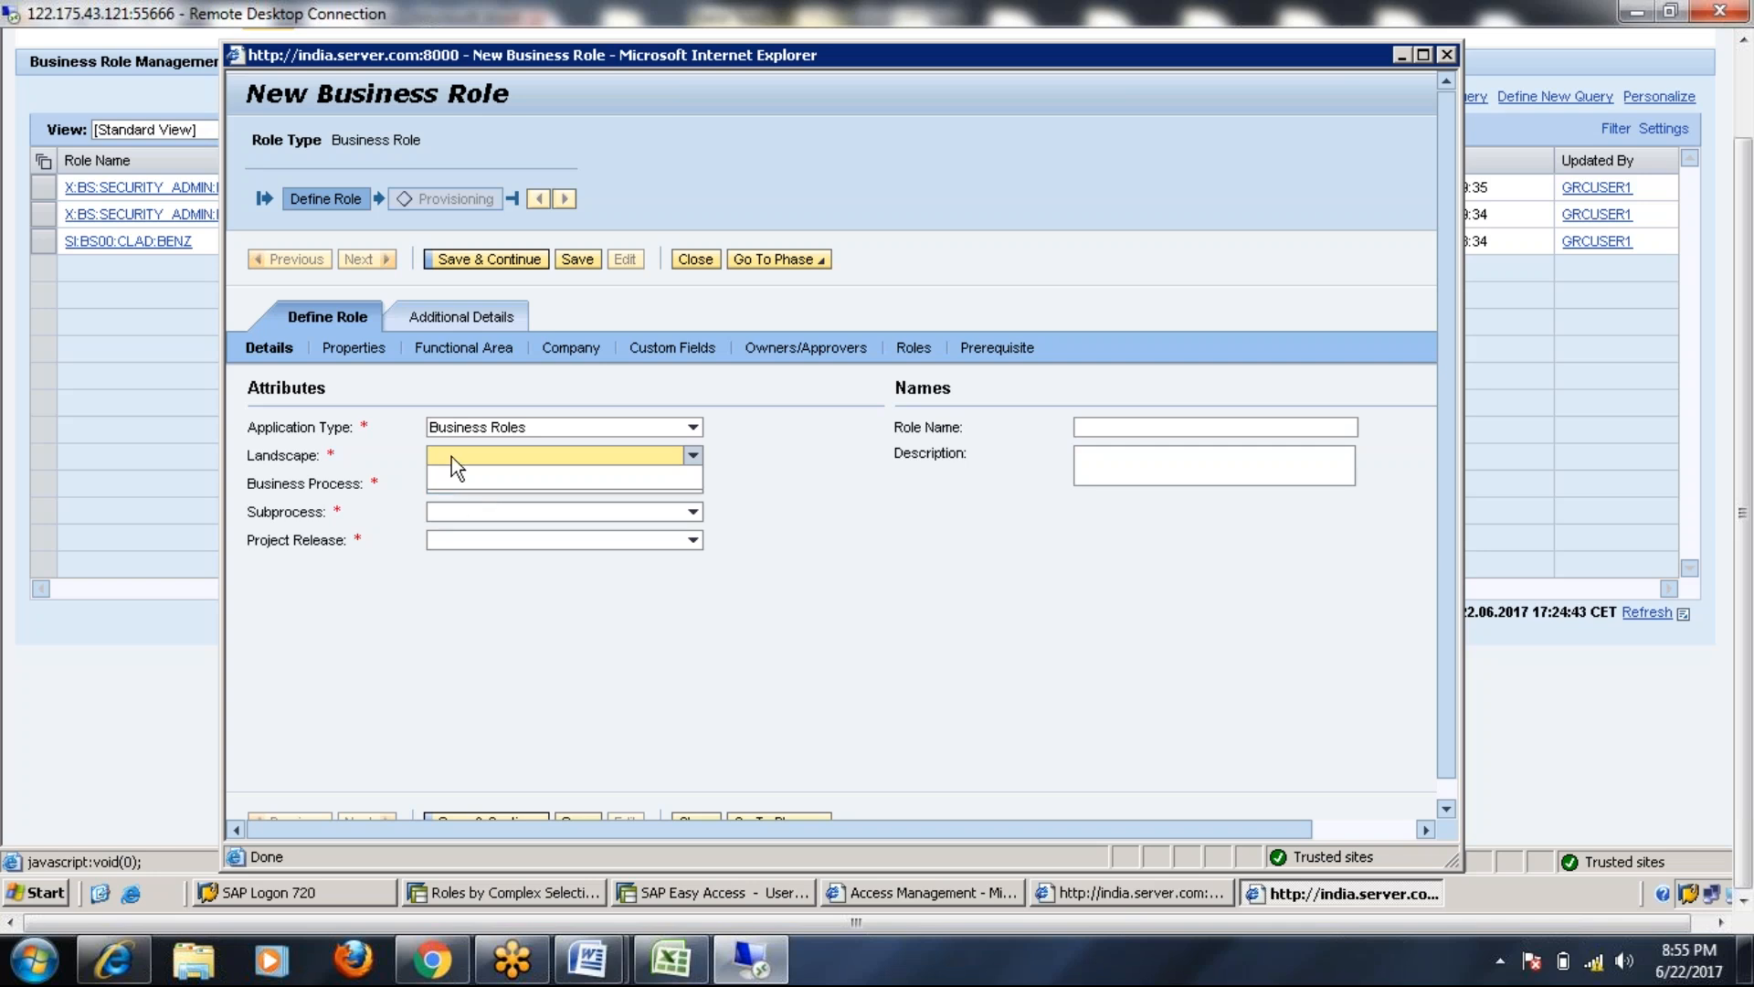
left_click(847, 485)
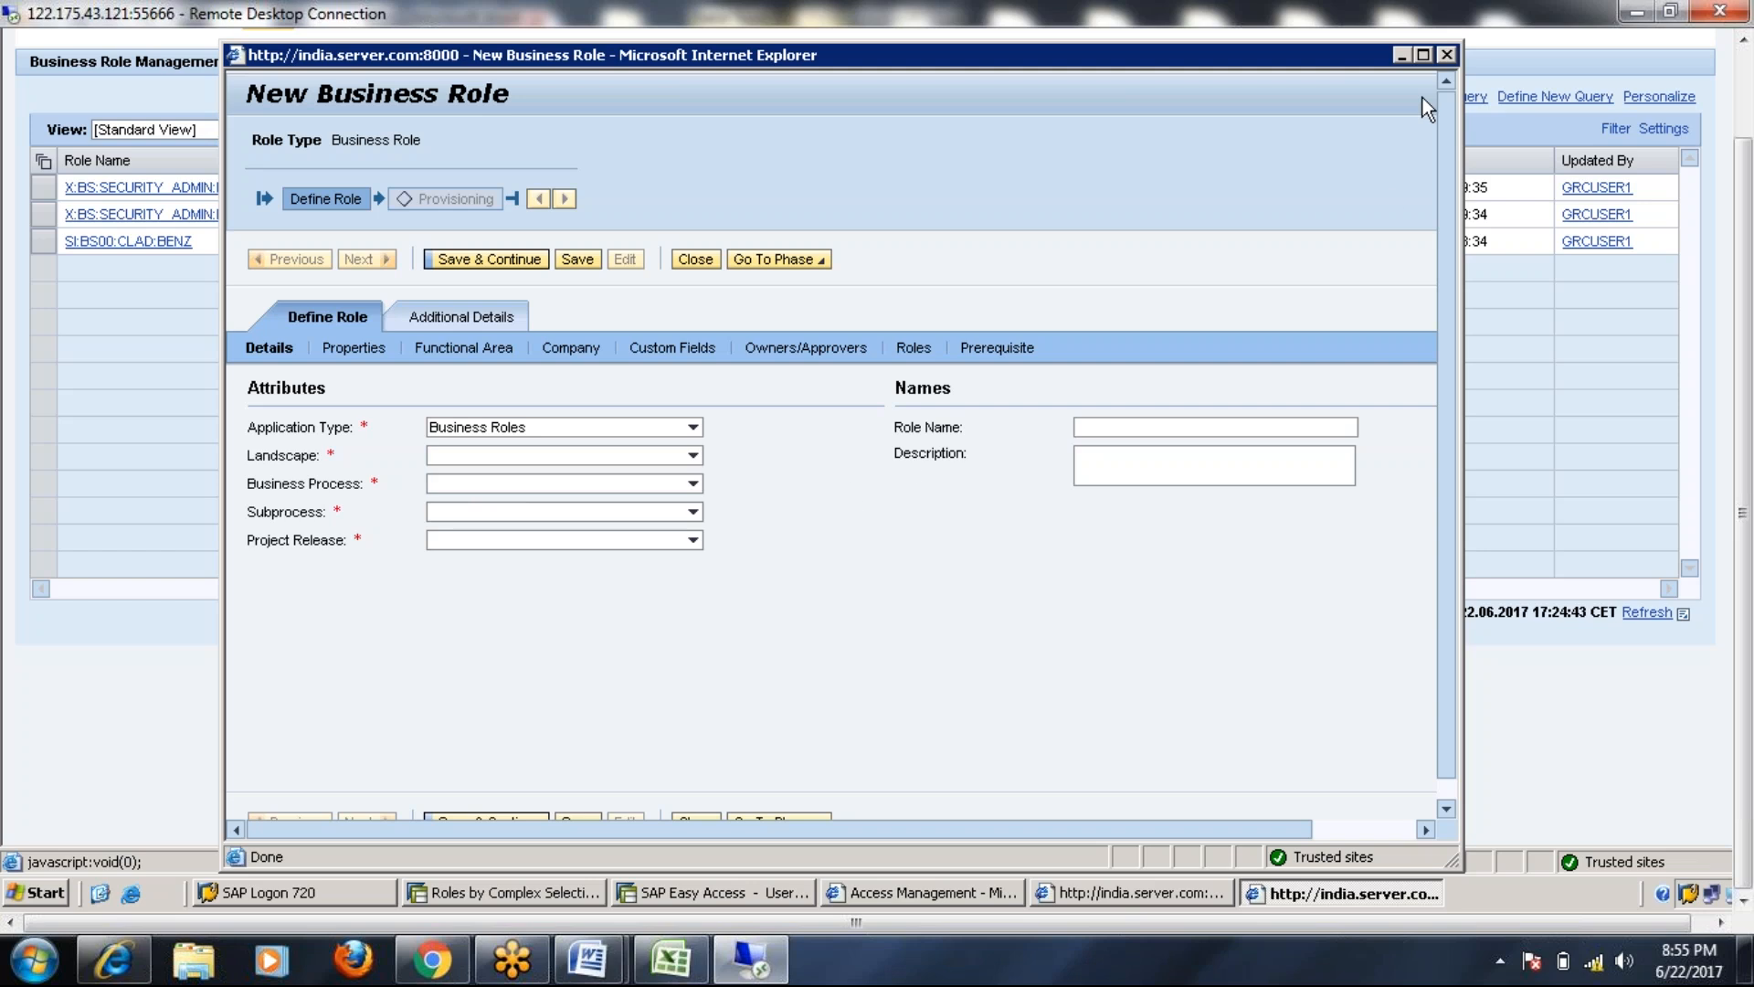
left_click(1446, 55)
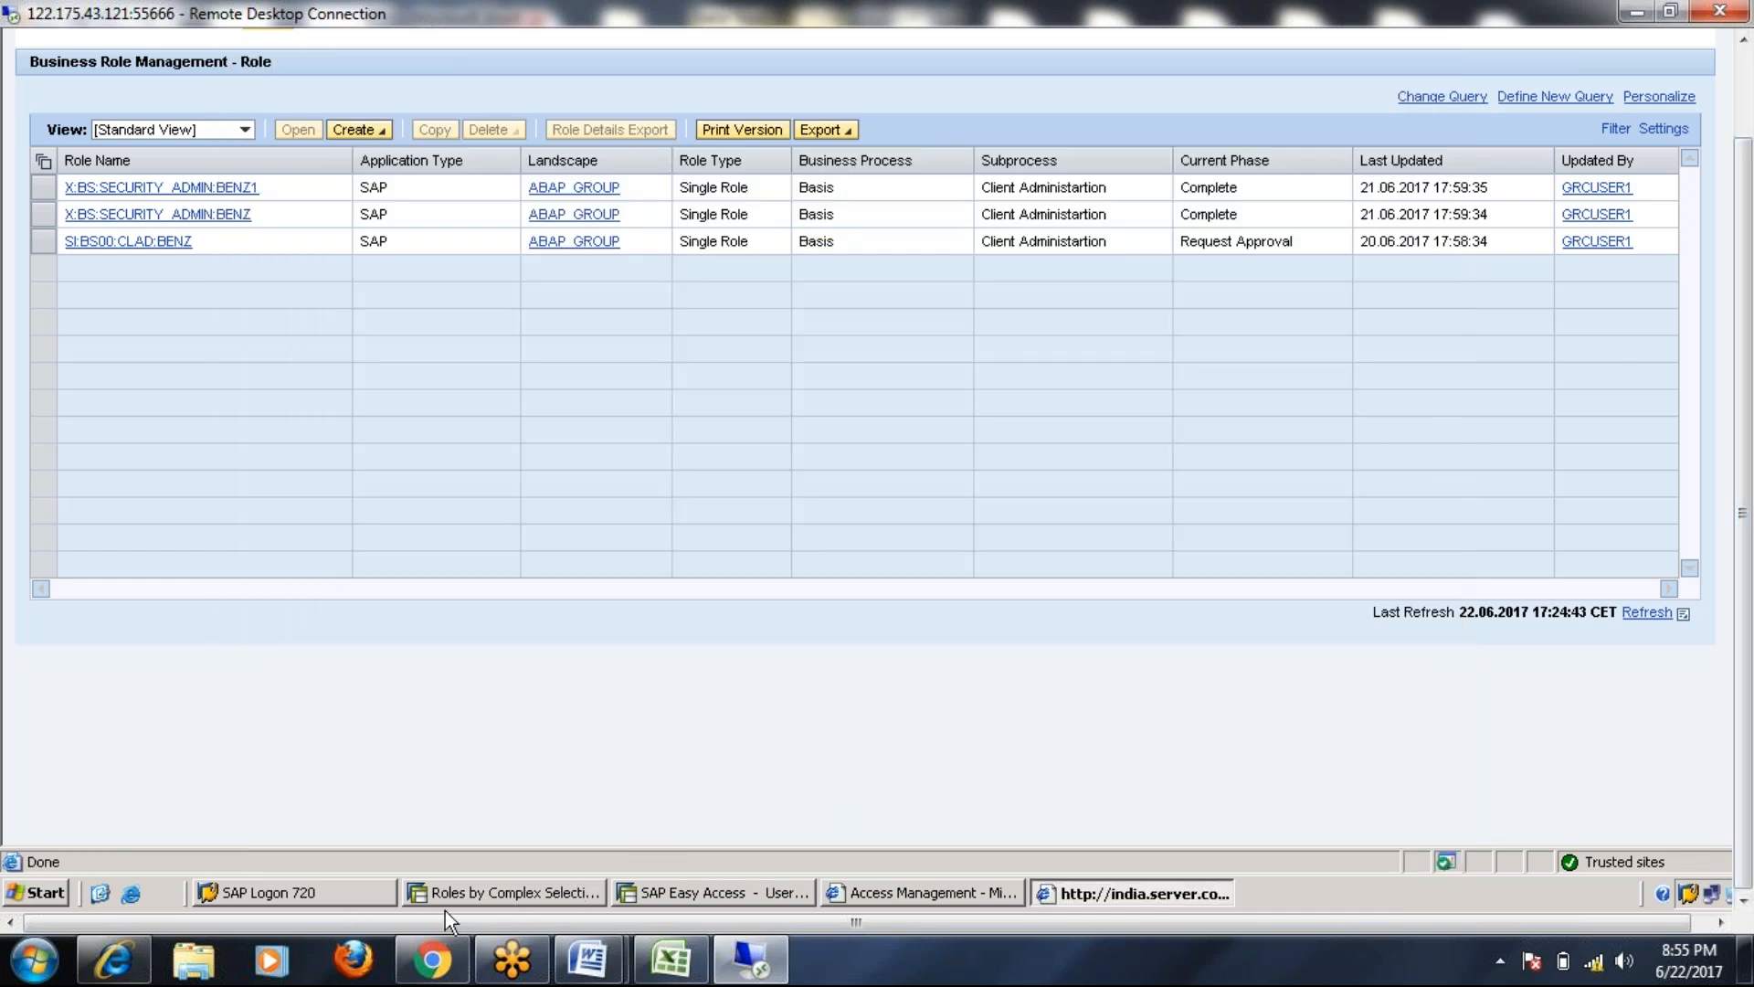
End the Roles by Complex Selection session with /ne
left_click(508, 897)
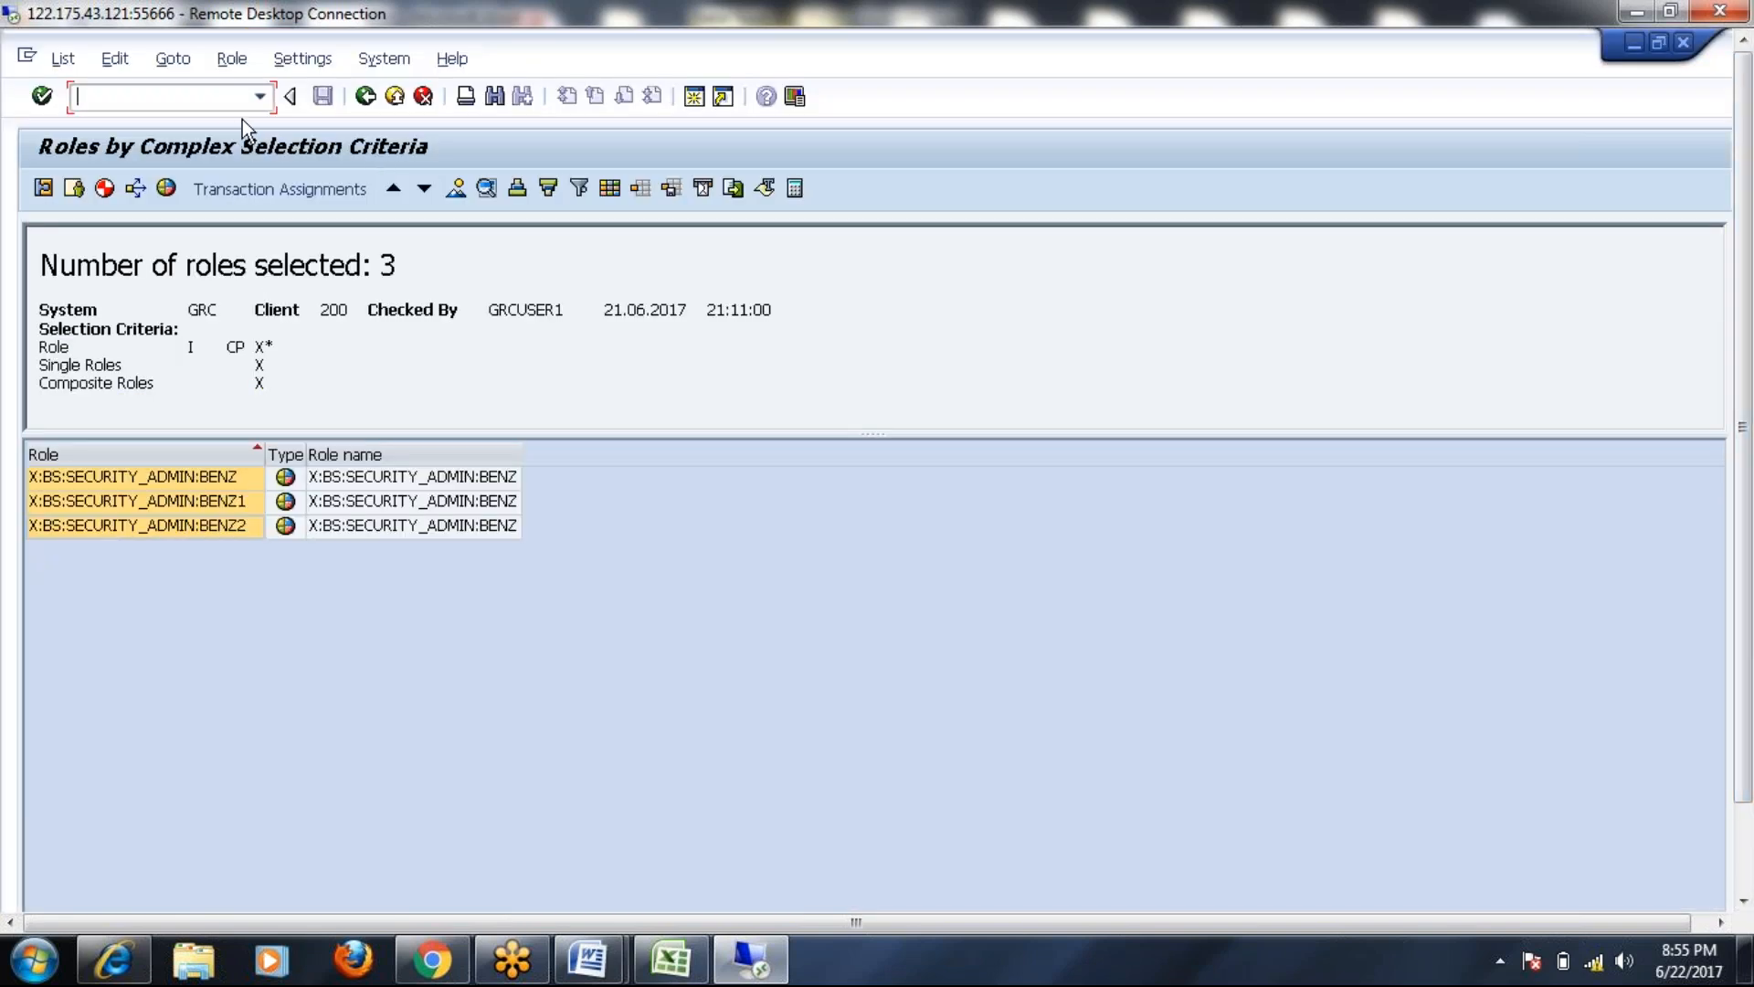
left_click_drag(1750, 587, 1752, 370)
type("/nex")
key("Return")
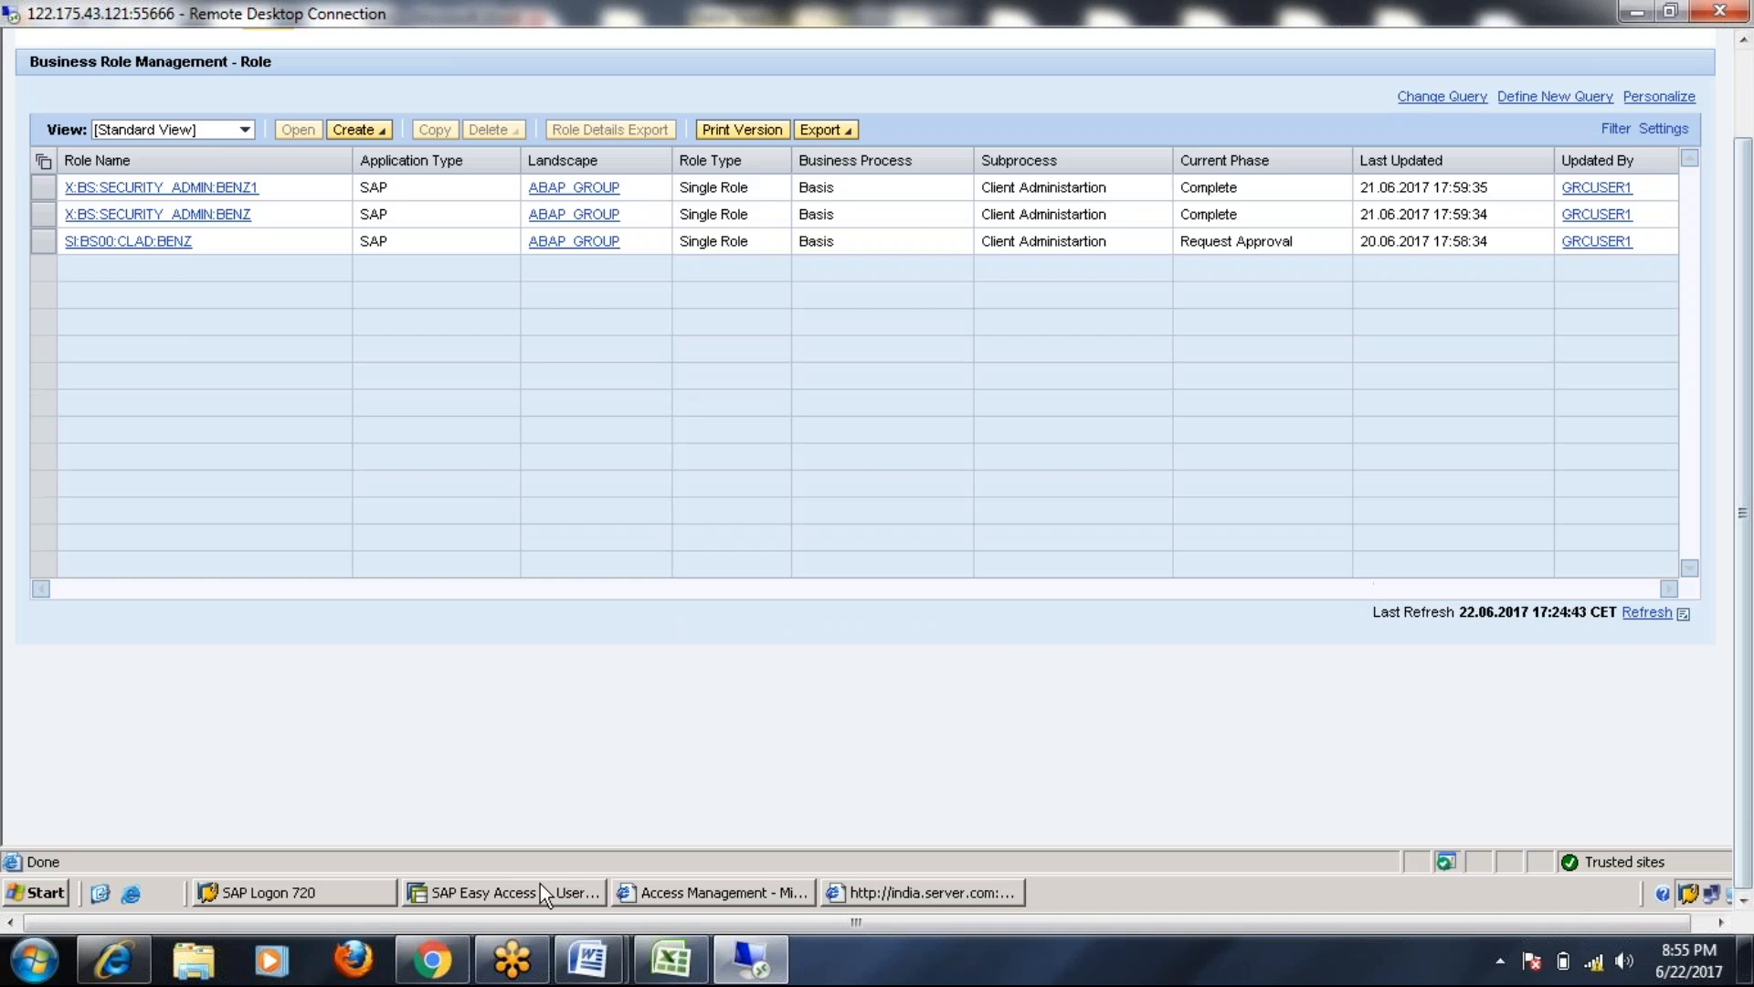
Bring the Business Role Management role list back in front and show its Create options
left_click(540, 884)
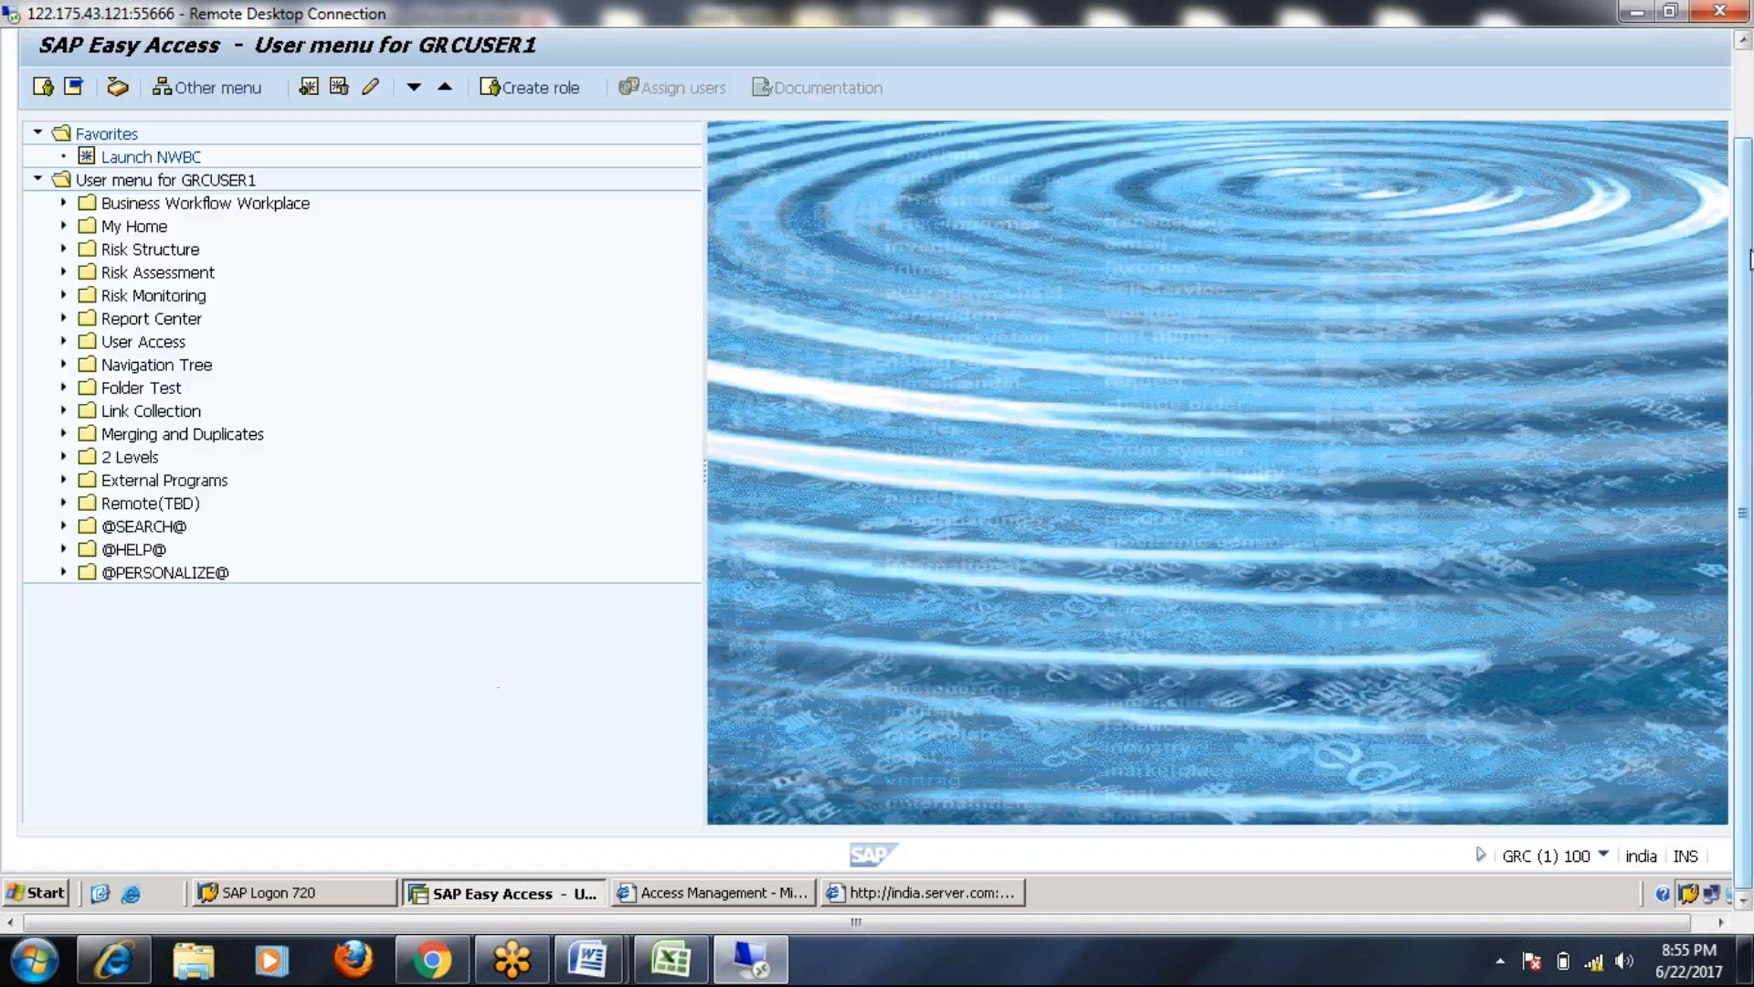
left_click_drag(1750, 260, 1750, 168)
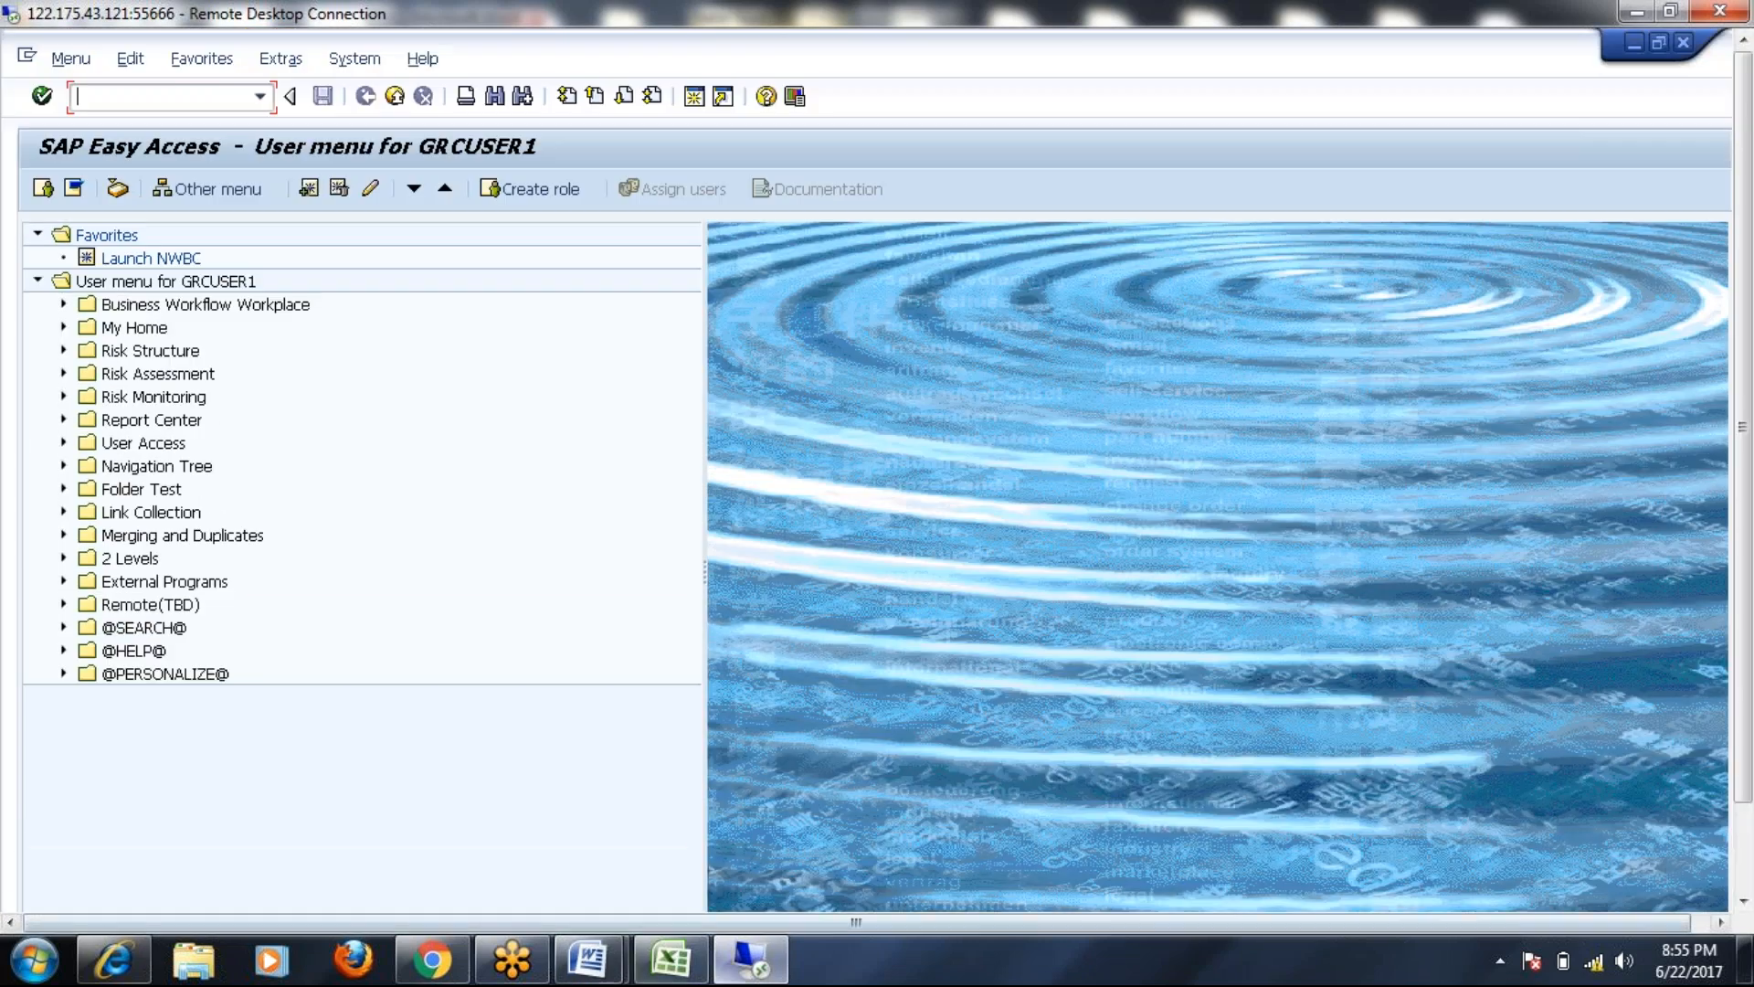
left_click(754, 974)
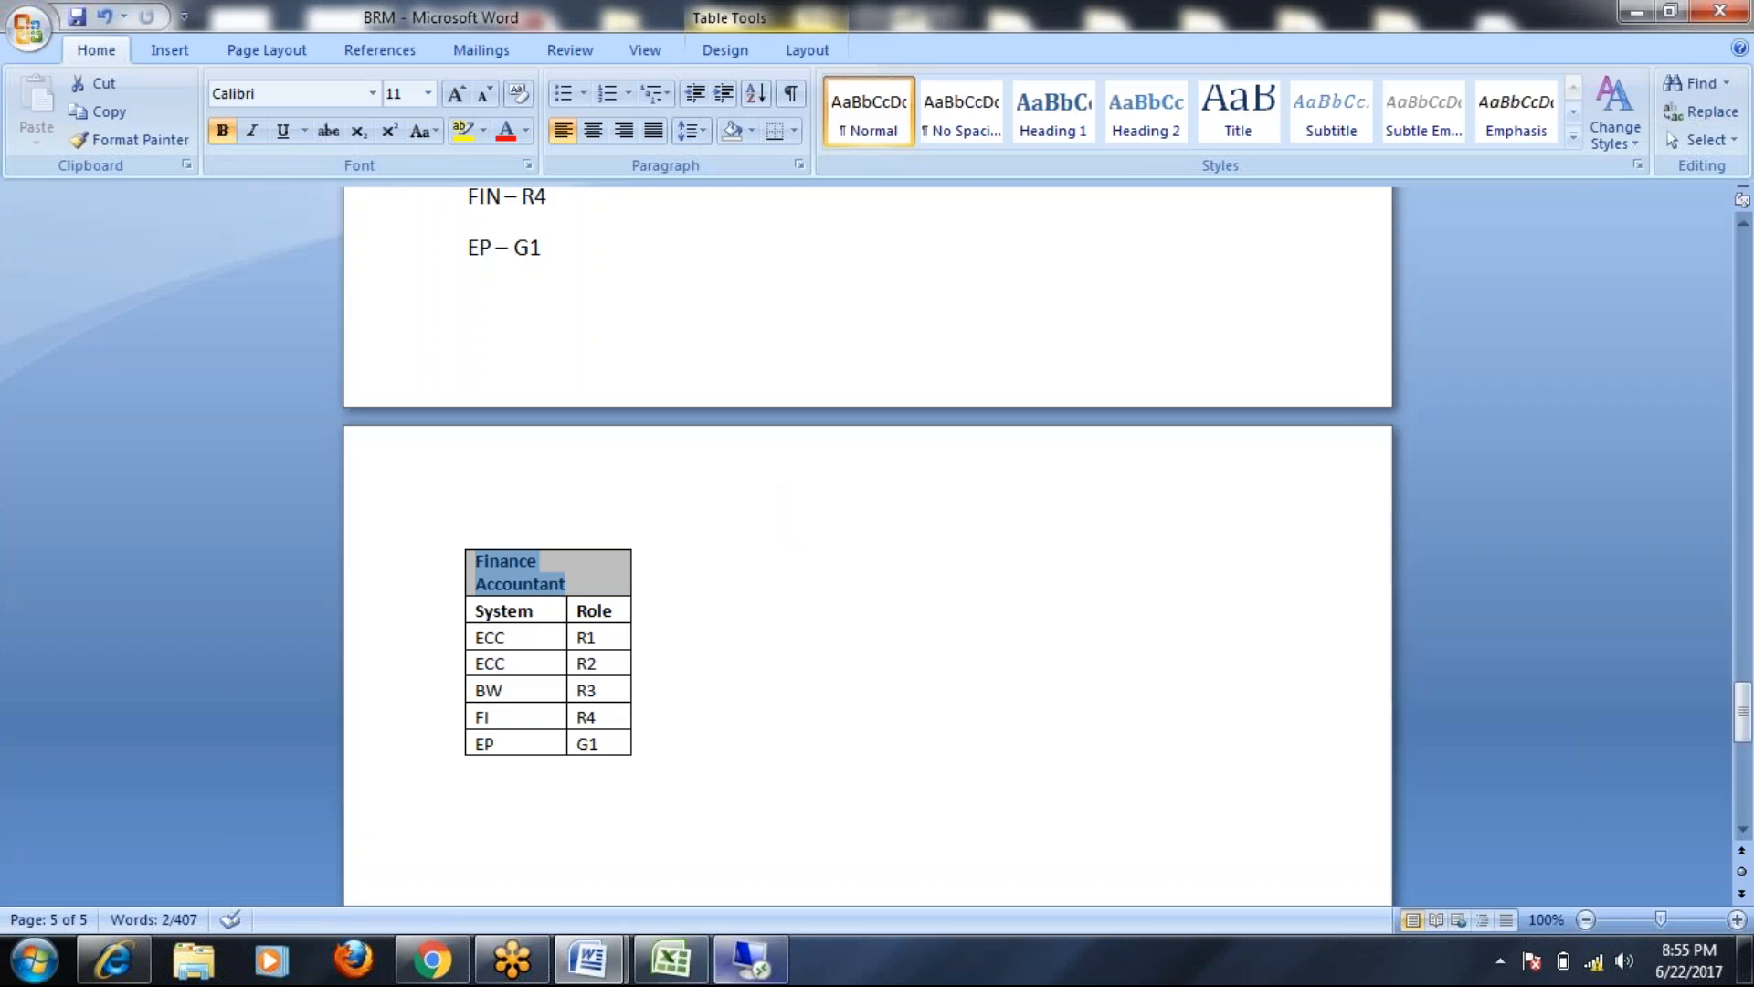
left_click(751, 961)
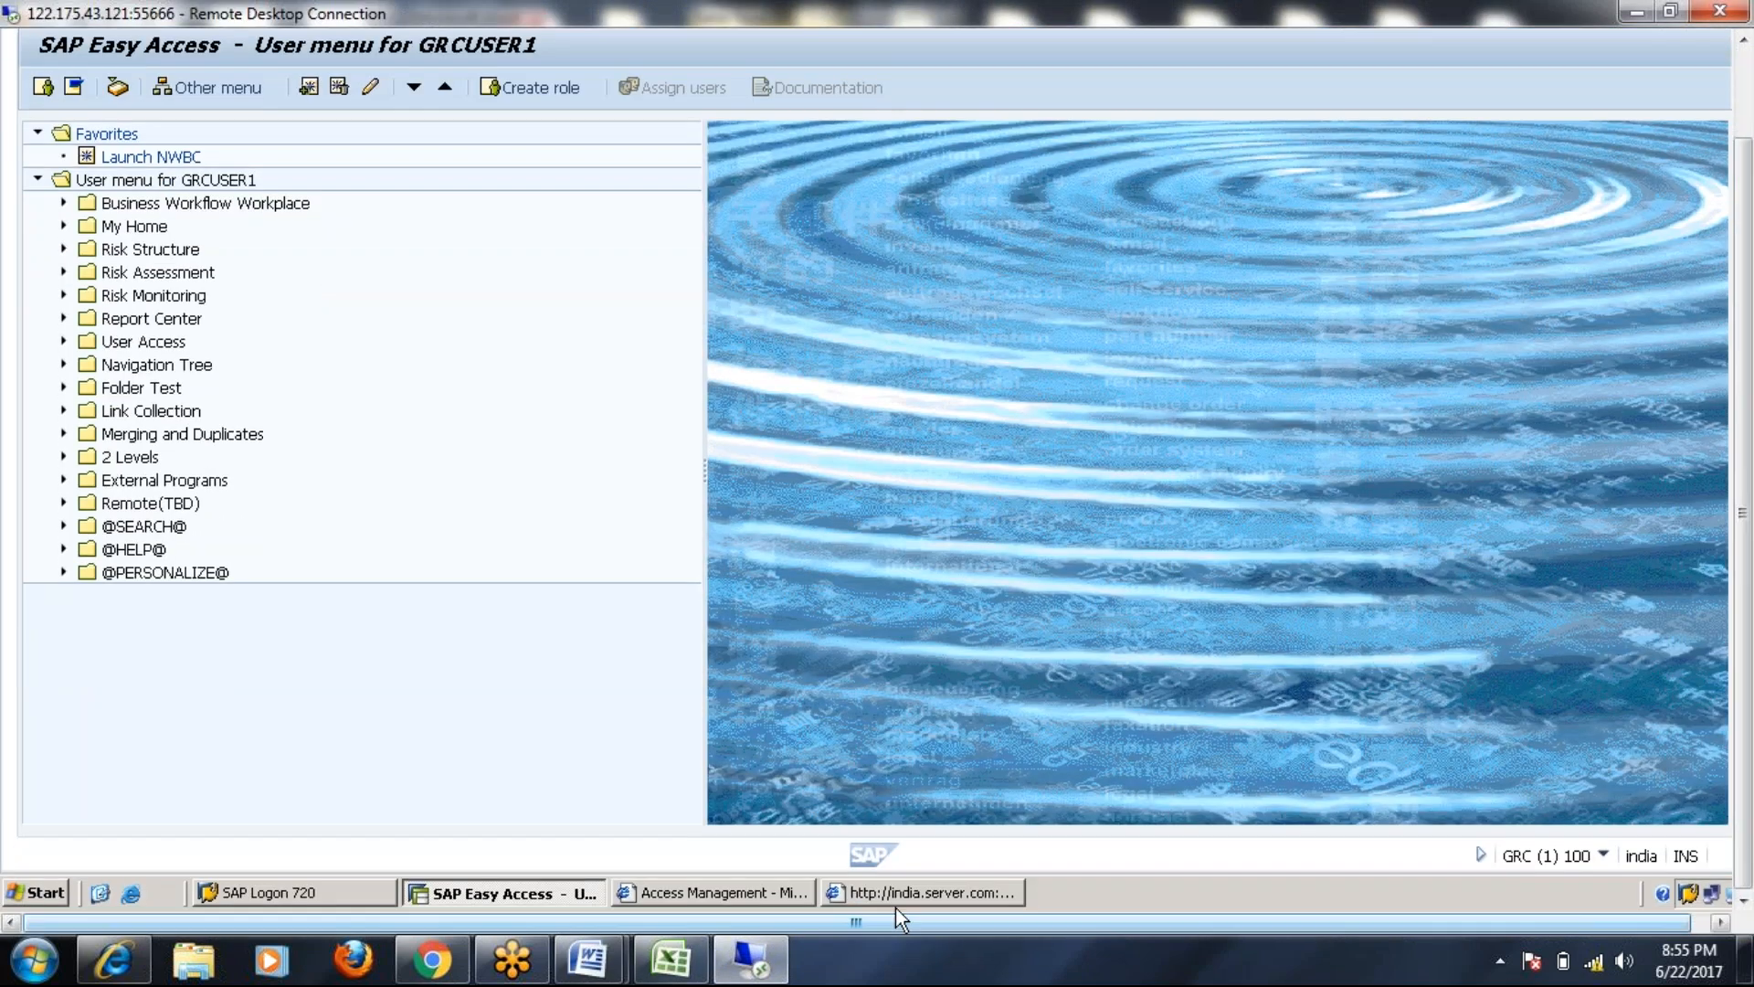
left_click(904, 893)
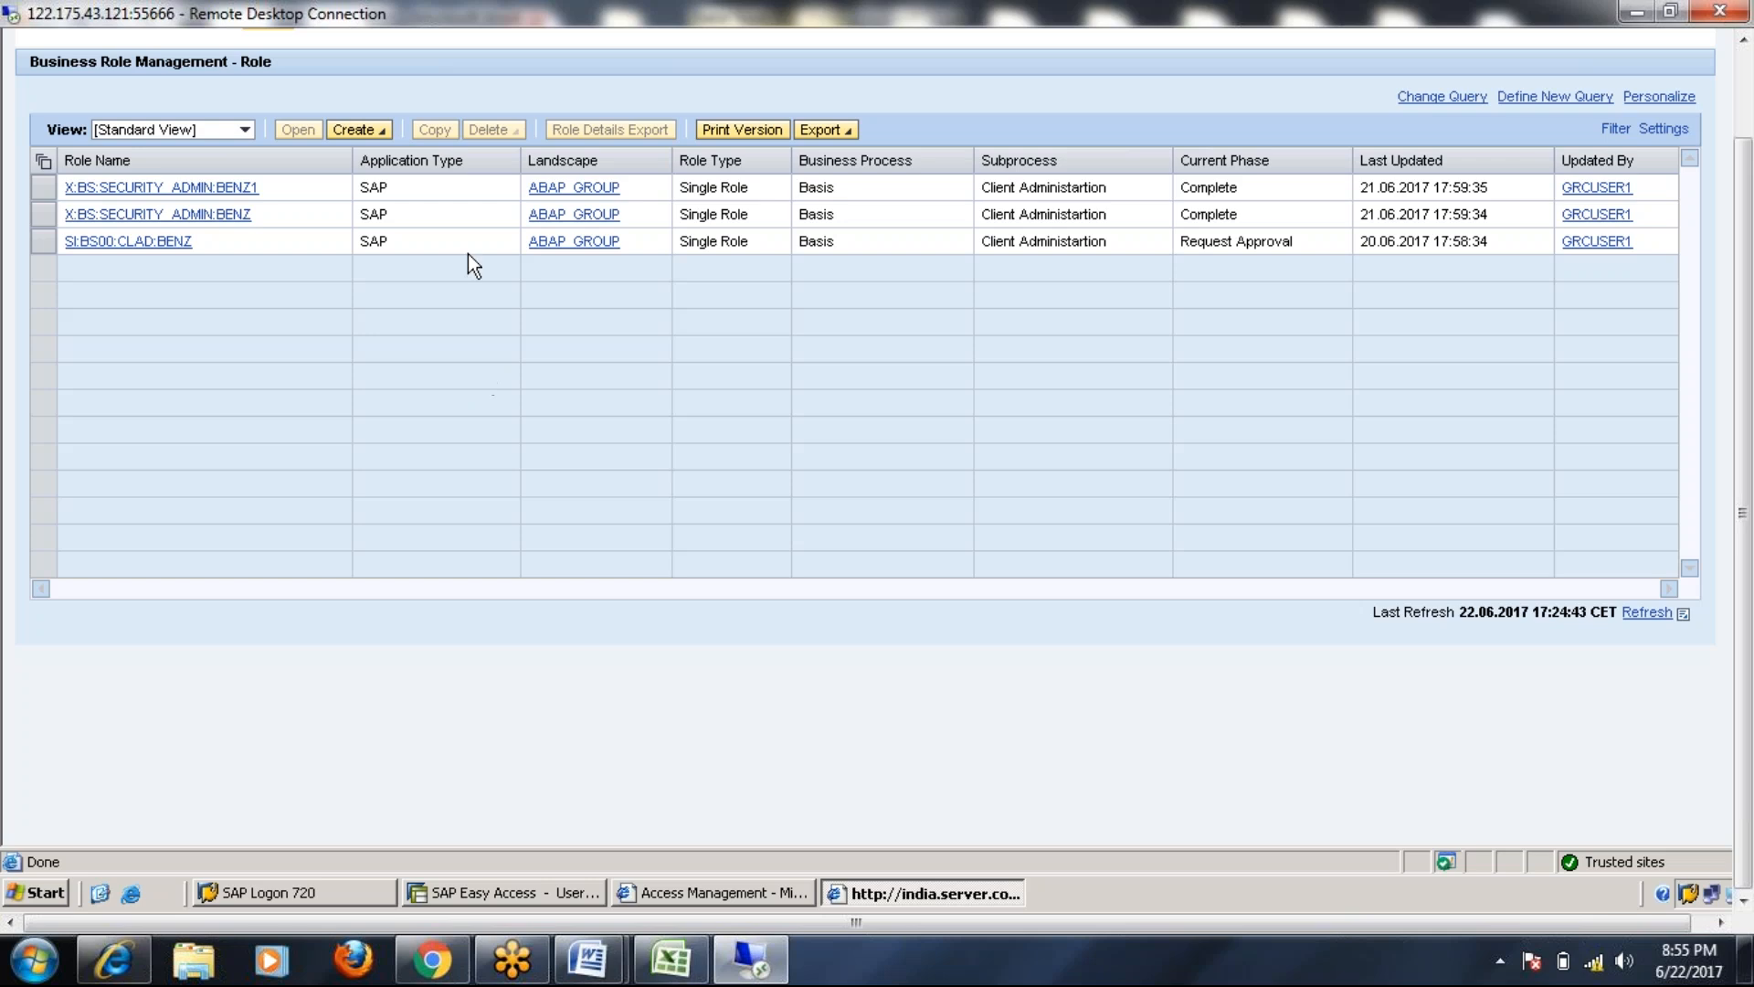
left_click(359, 129)
Start a Business Role, find its Landscape list empty, and close it unsaved with the role window
left_click(381, 151)
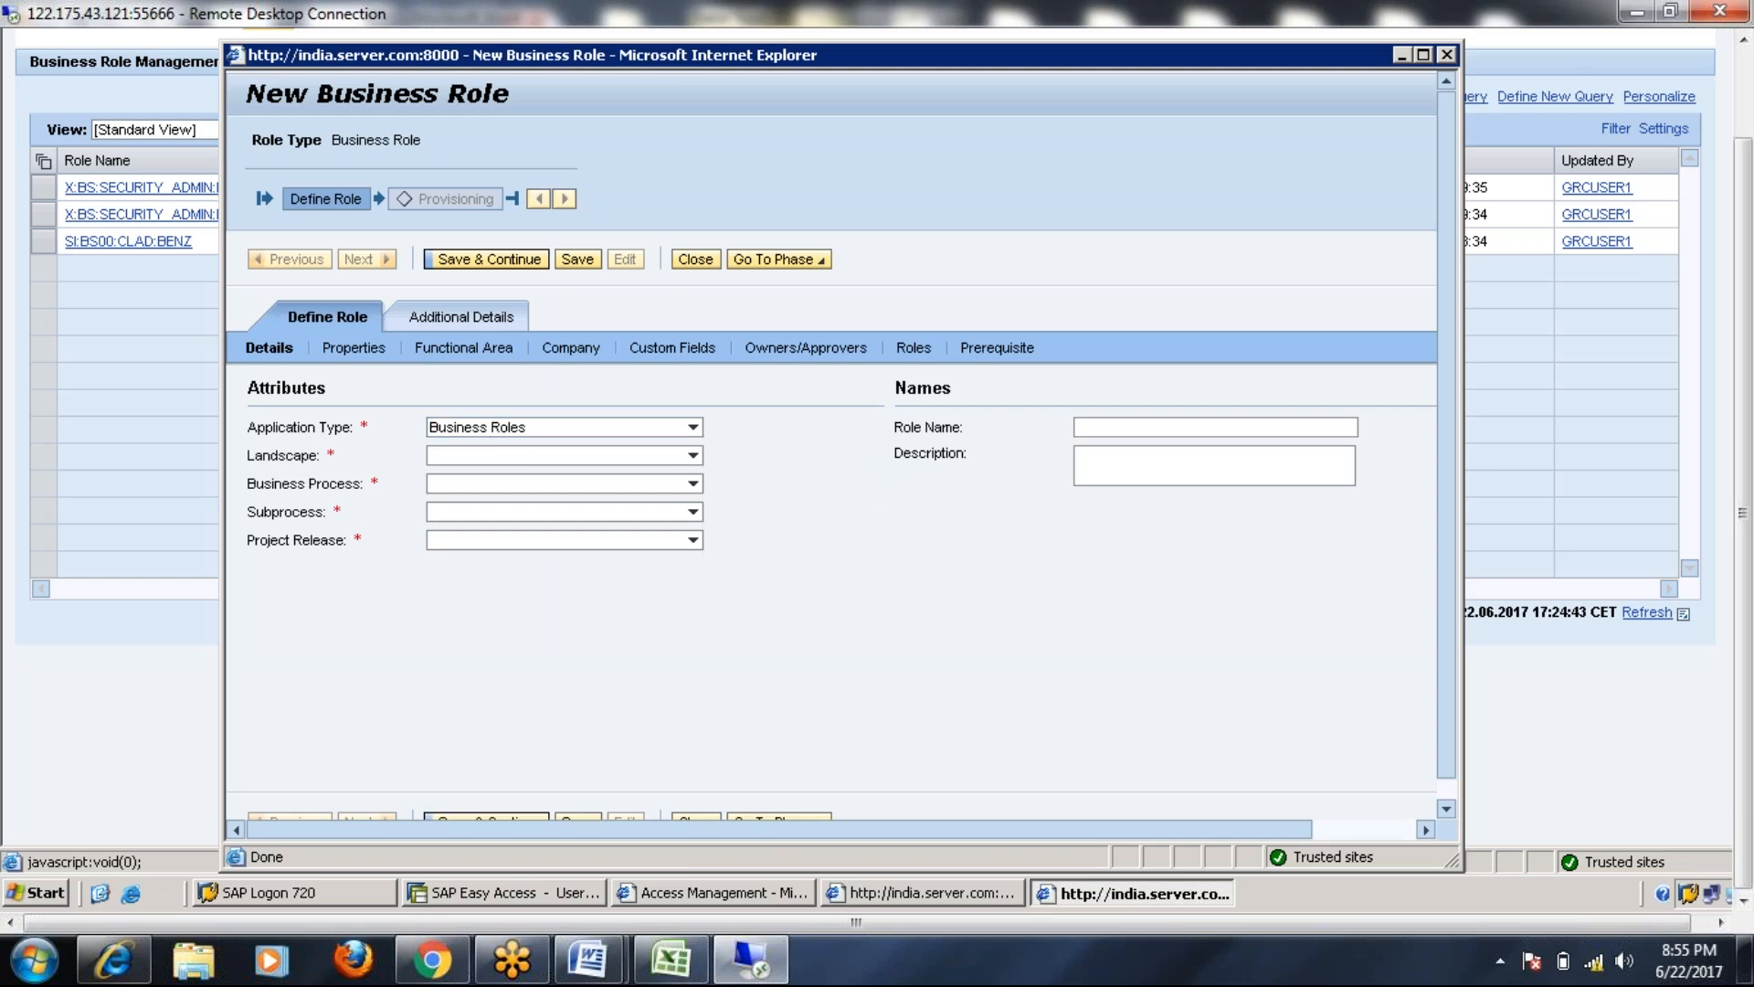
left_click(630, 456)
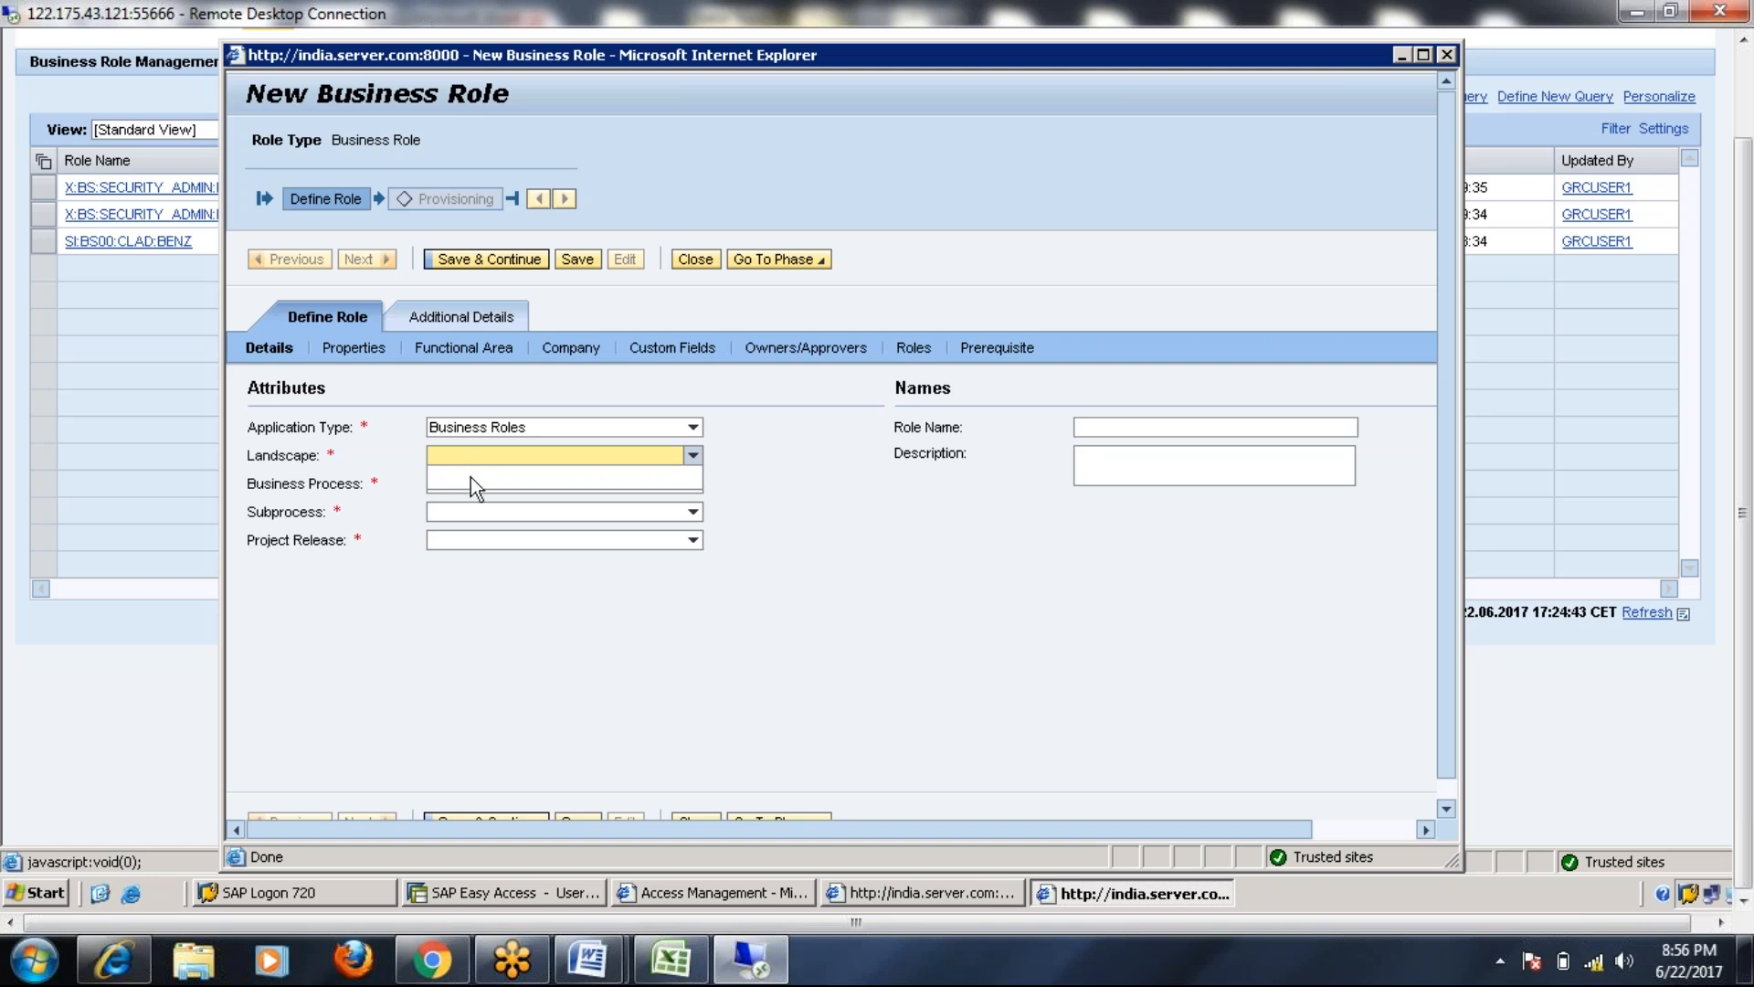
left_click(853, 545)
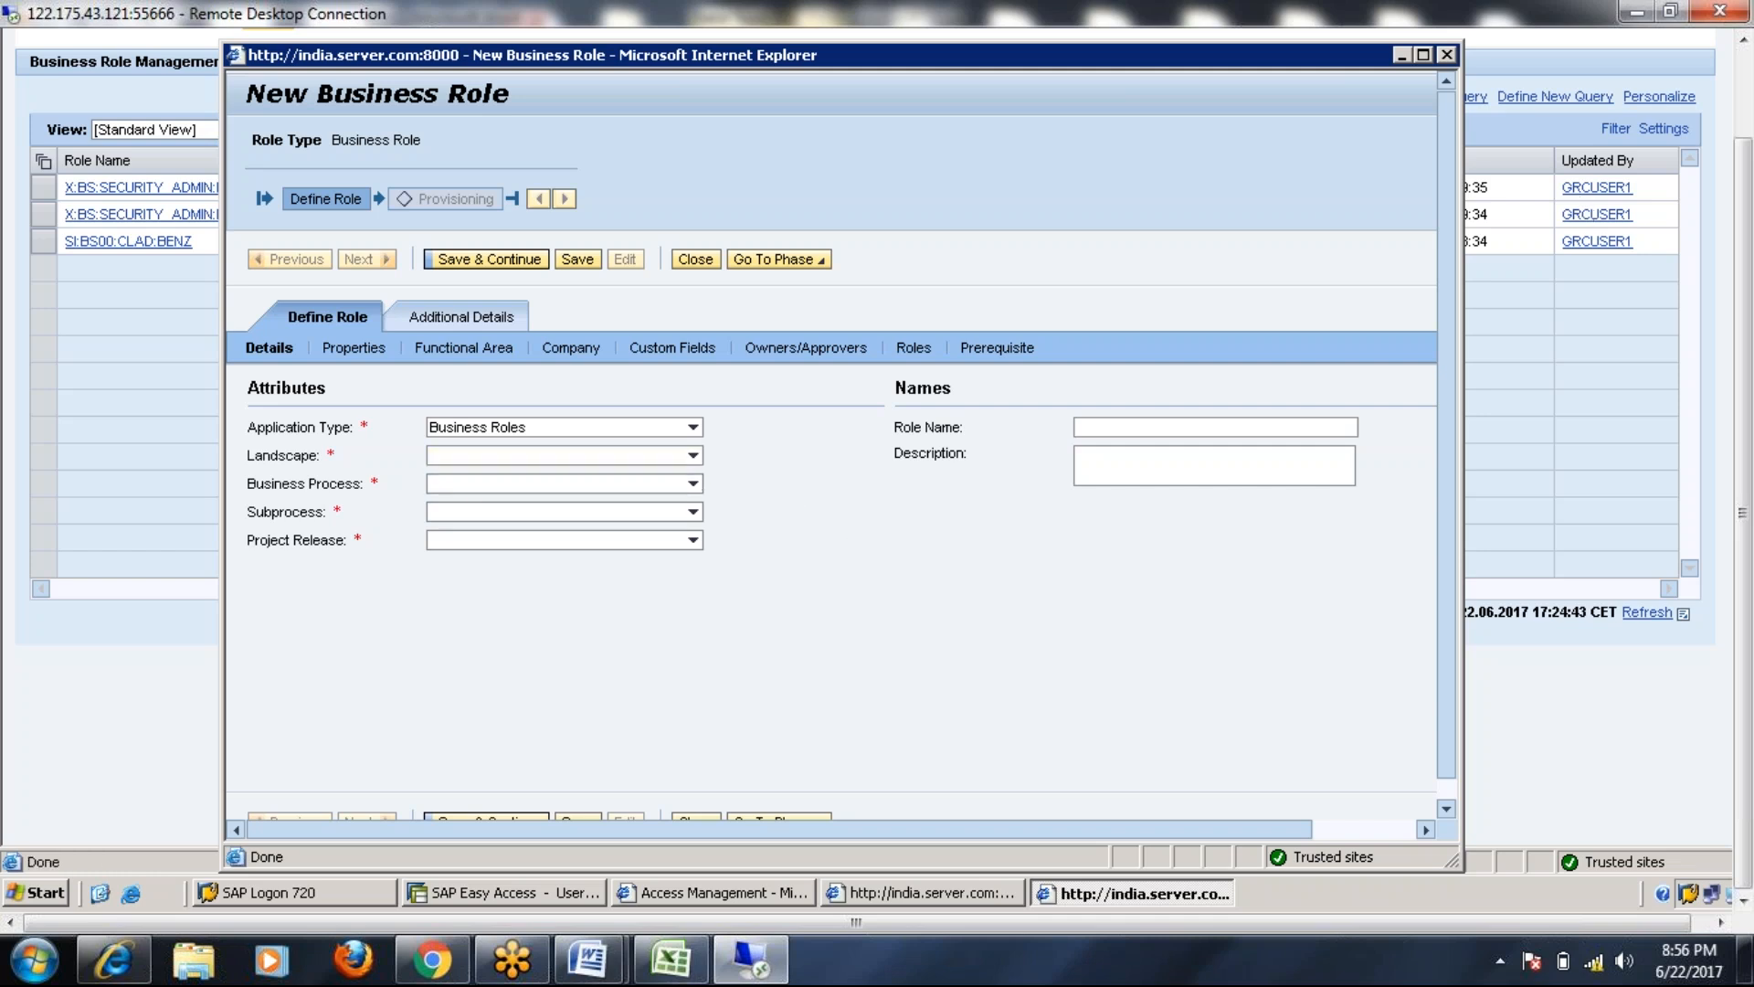
left_click(1447, 55)
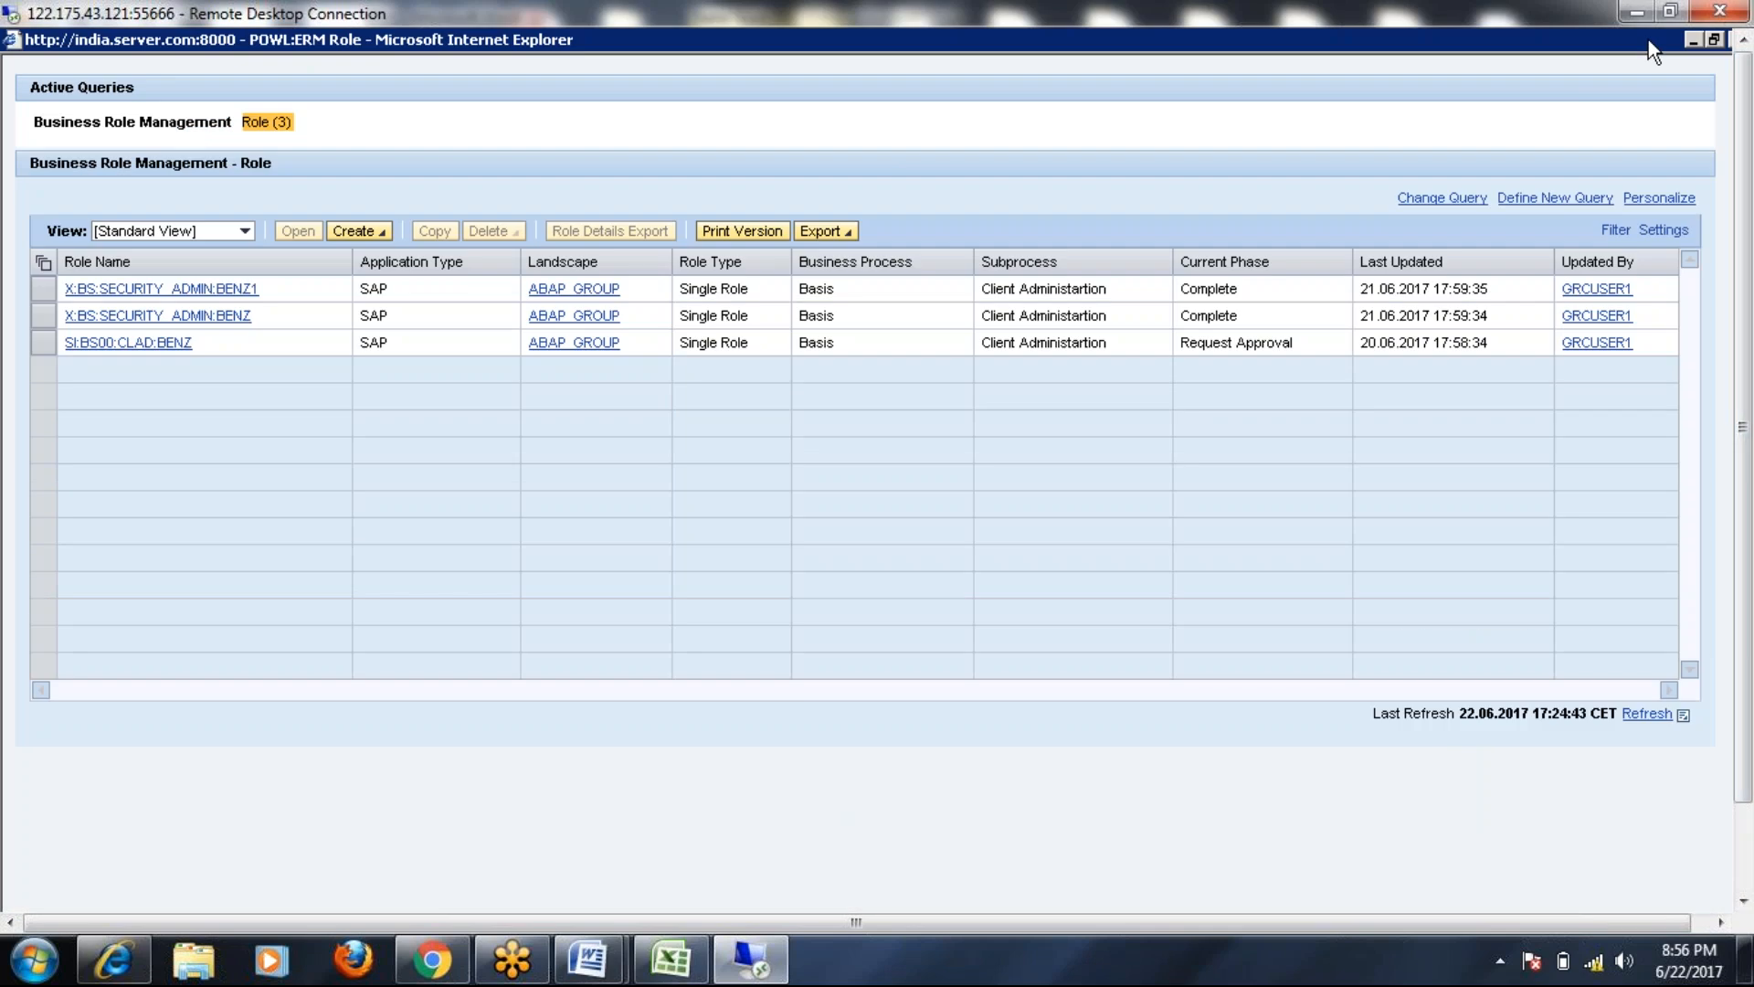
left_click(1649, 40)
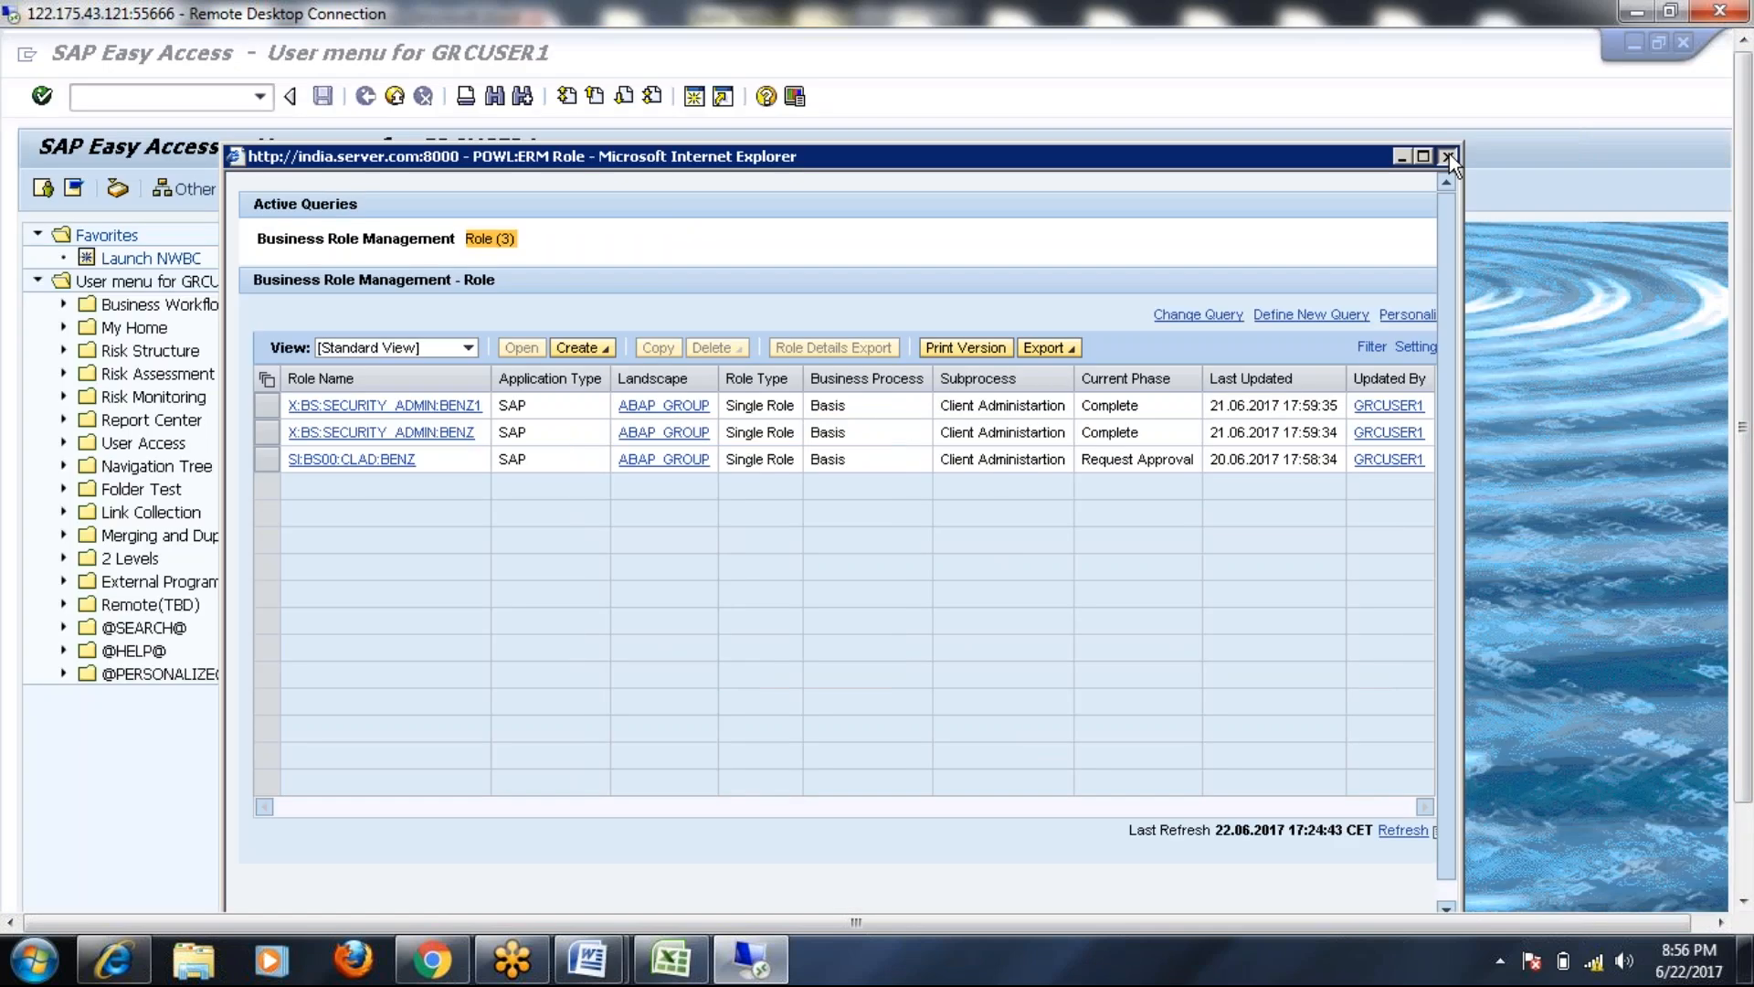
left_click(1449, 155)
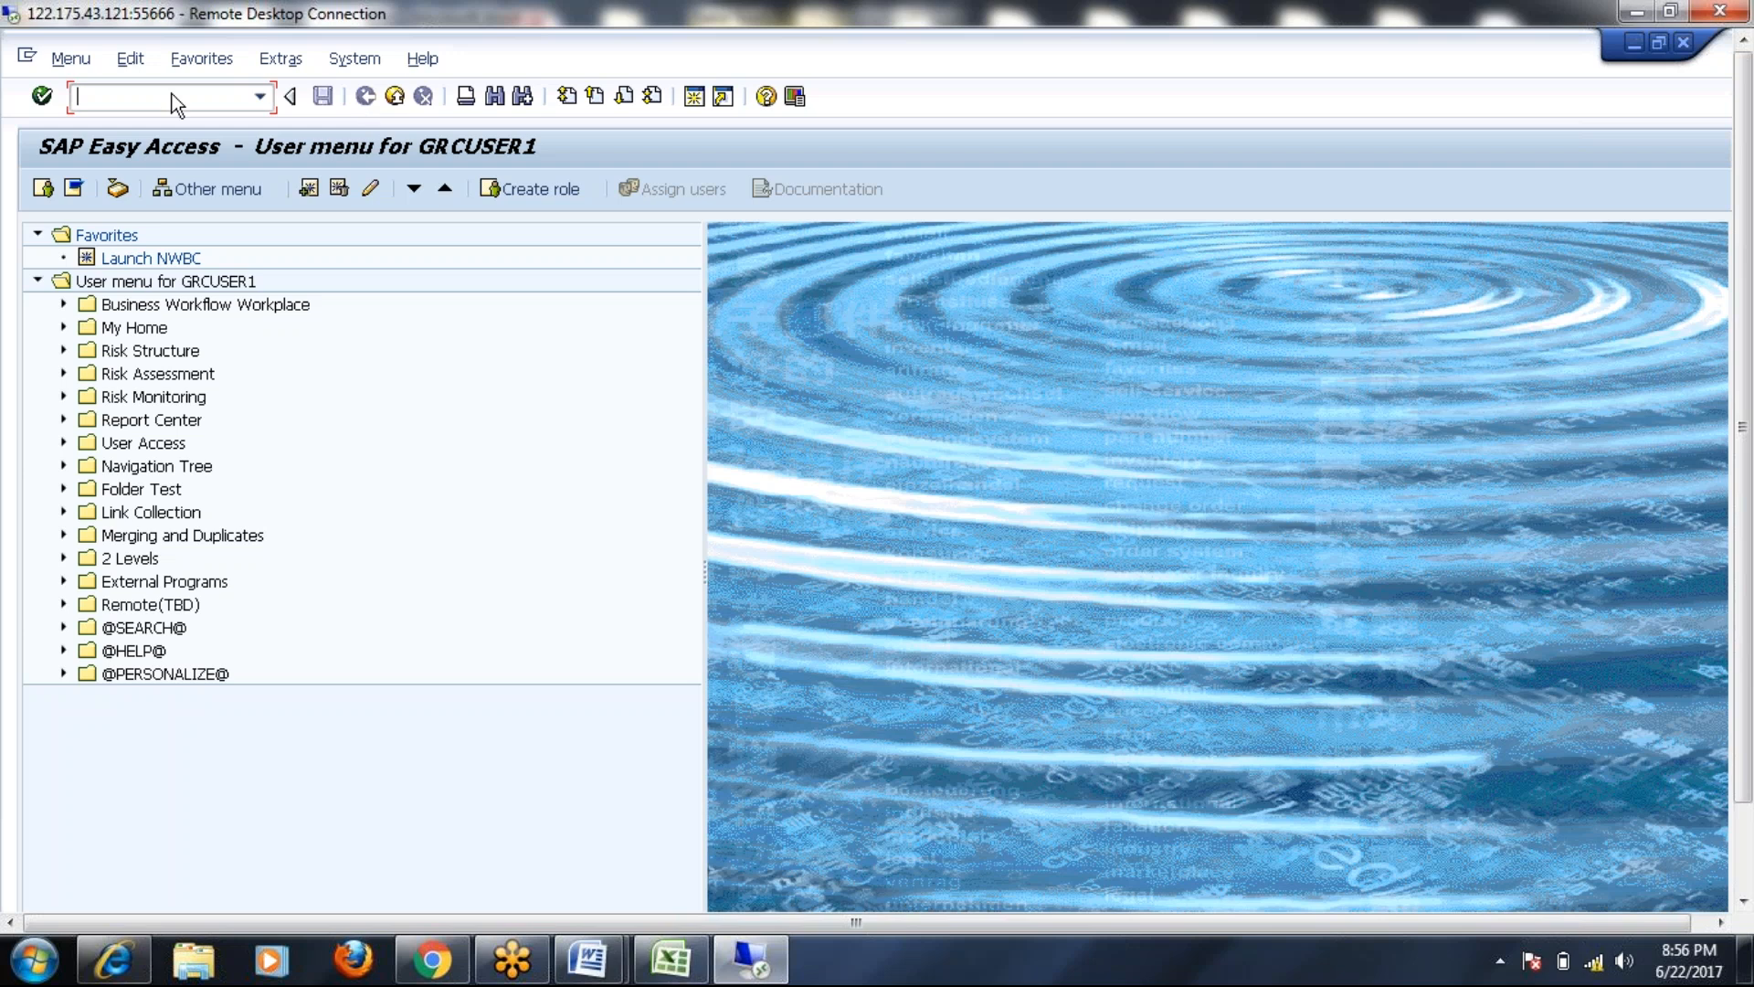
Run SPRO and open the SAP Reference IMG
type("spro")
key("Return")
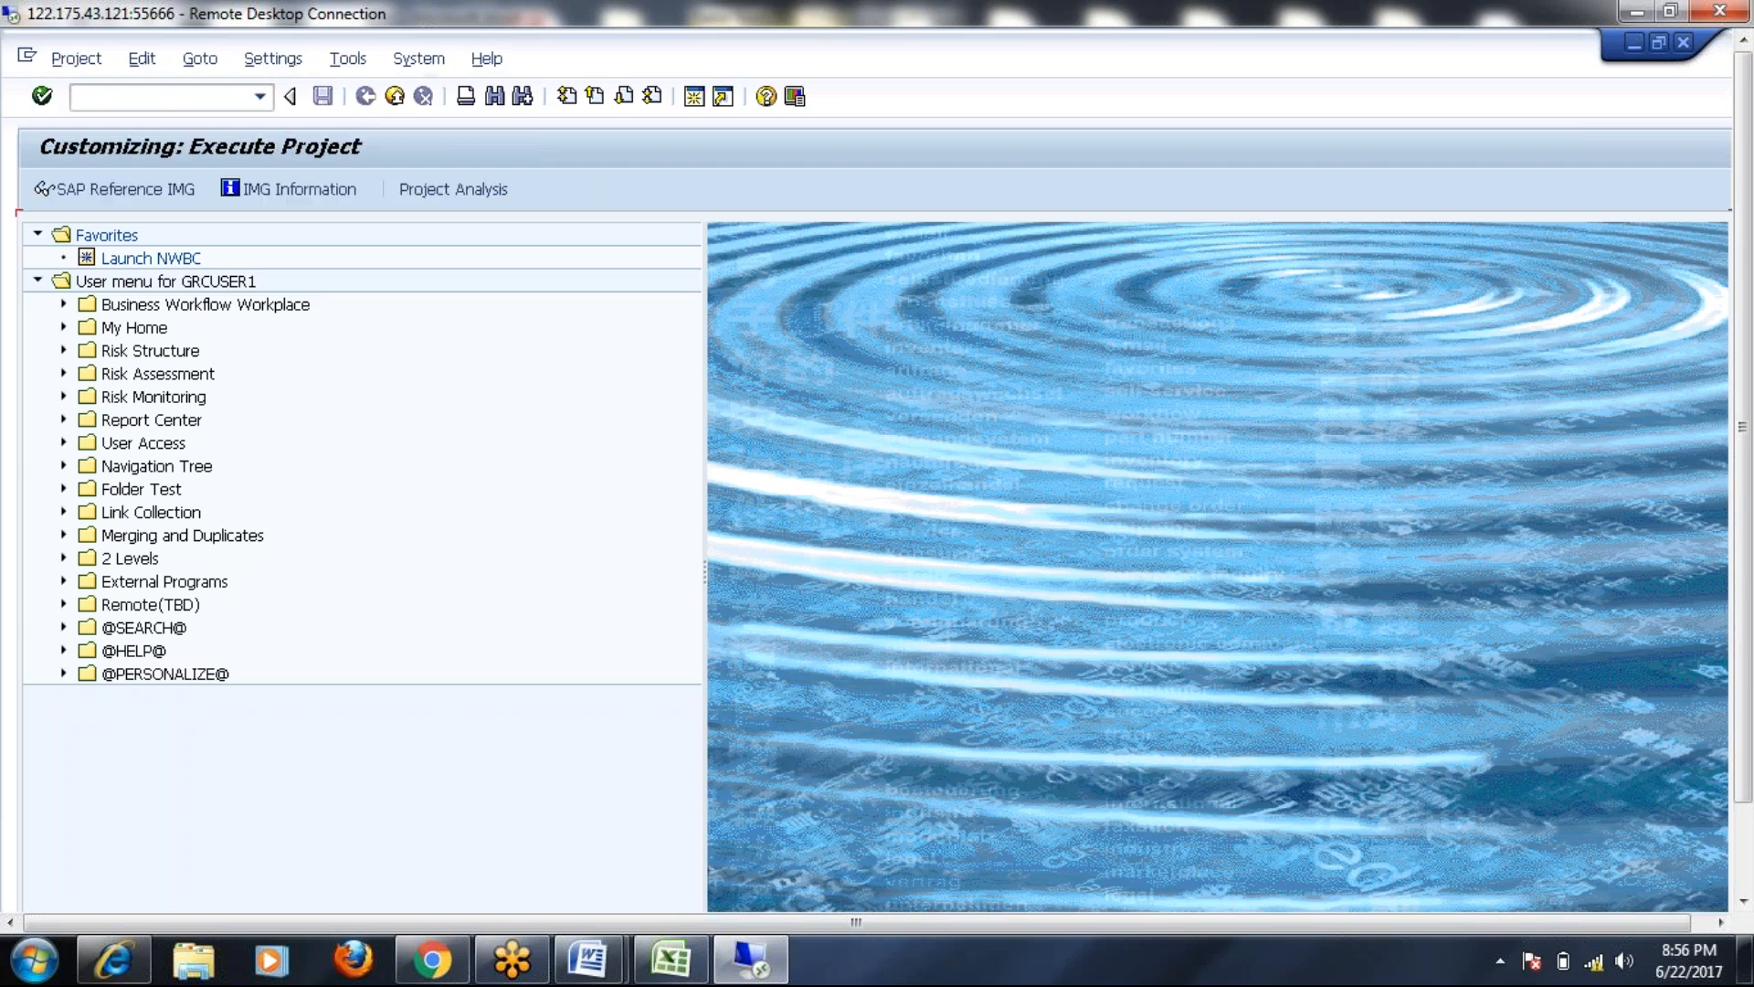
left_click(114, 193)
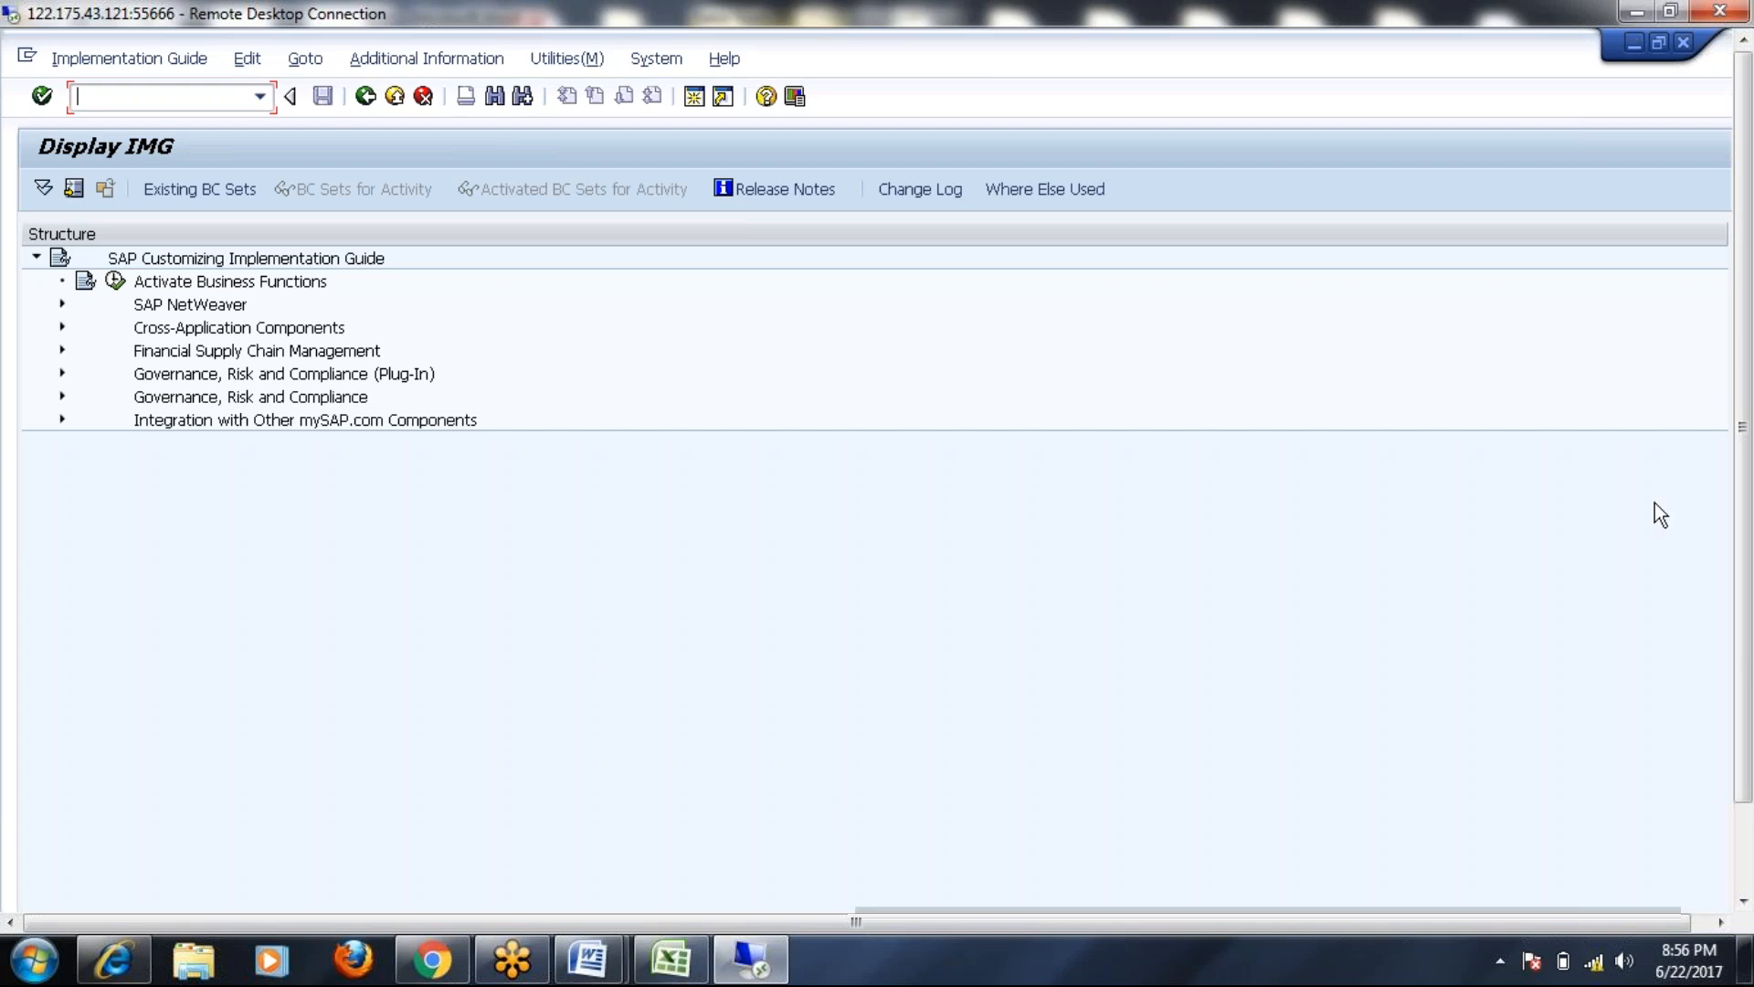
scroll(1749, 472, "down", 2)
Open Role Import, set Application Type to SAP, then close it without importing
left_click(722, 893)
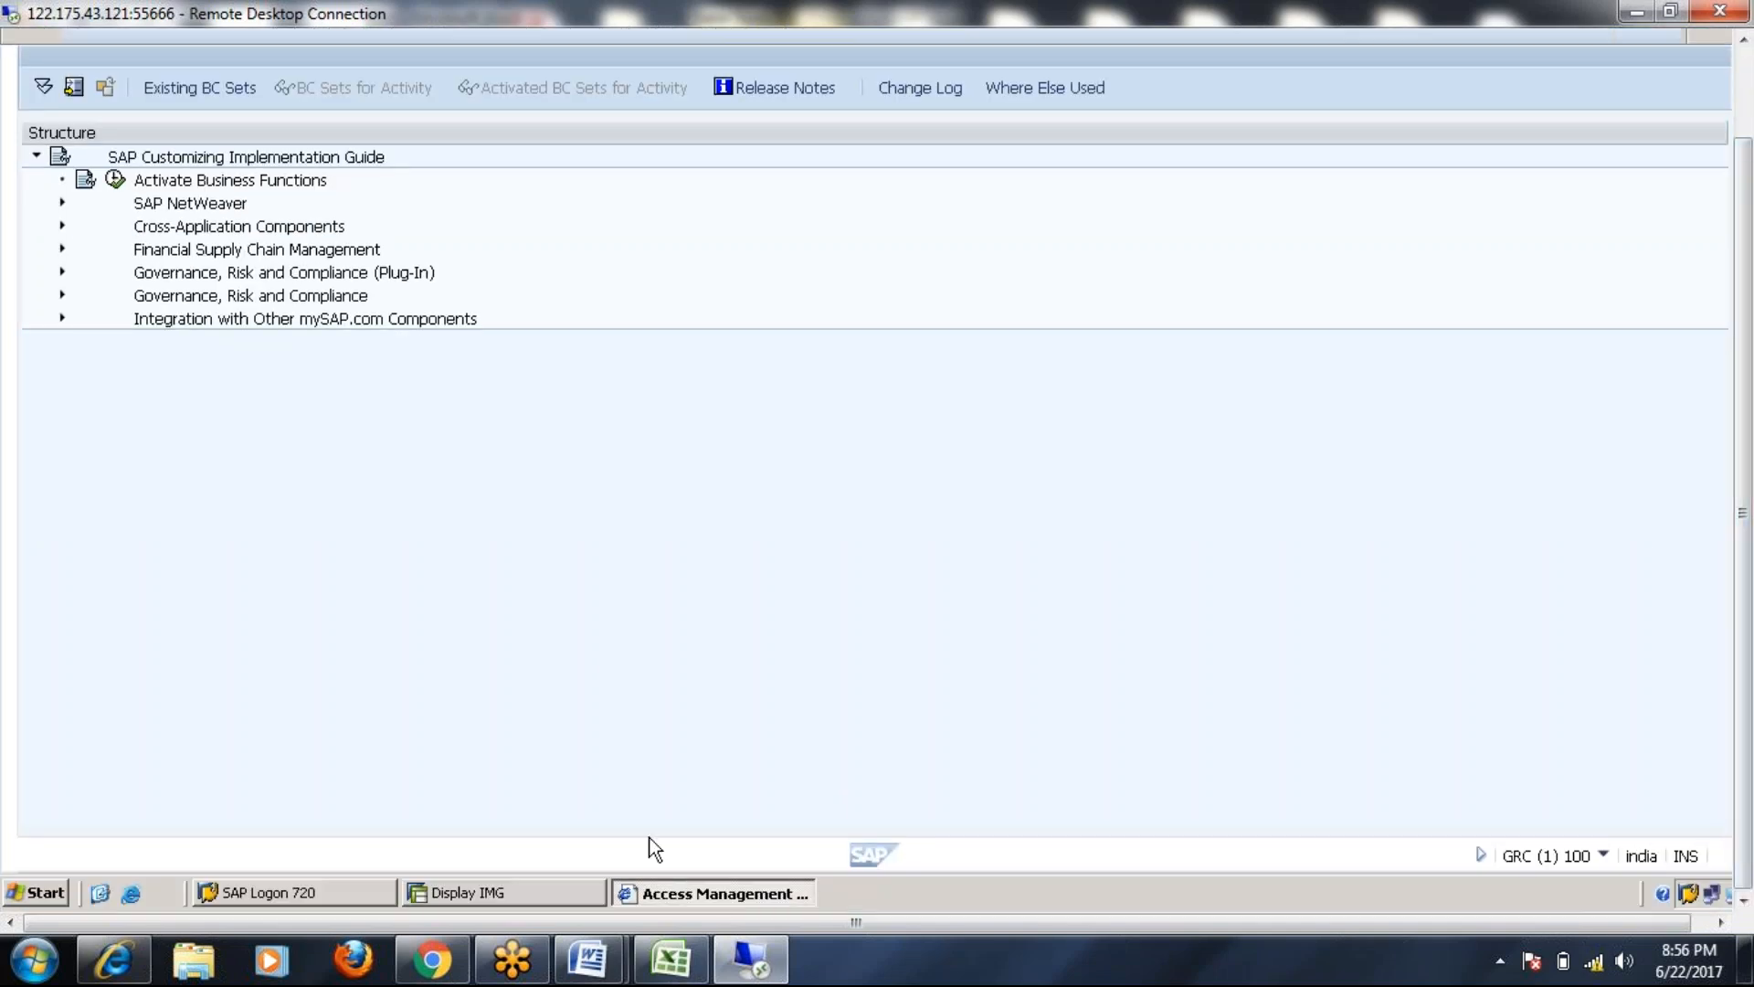
scroll(265, 501, "down", 2)
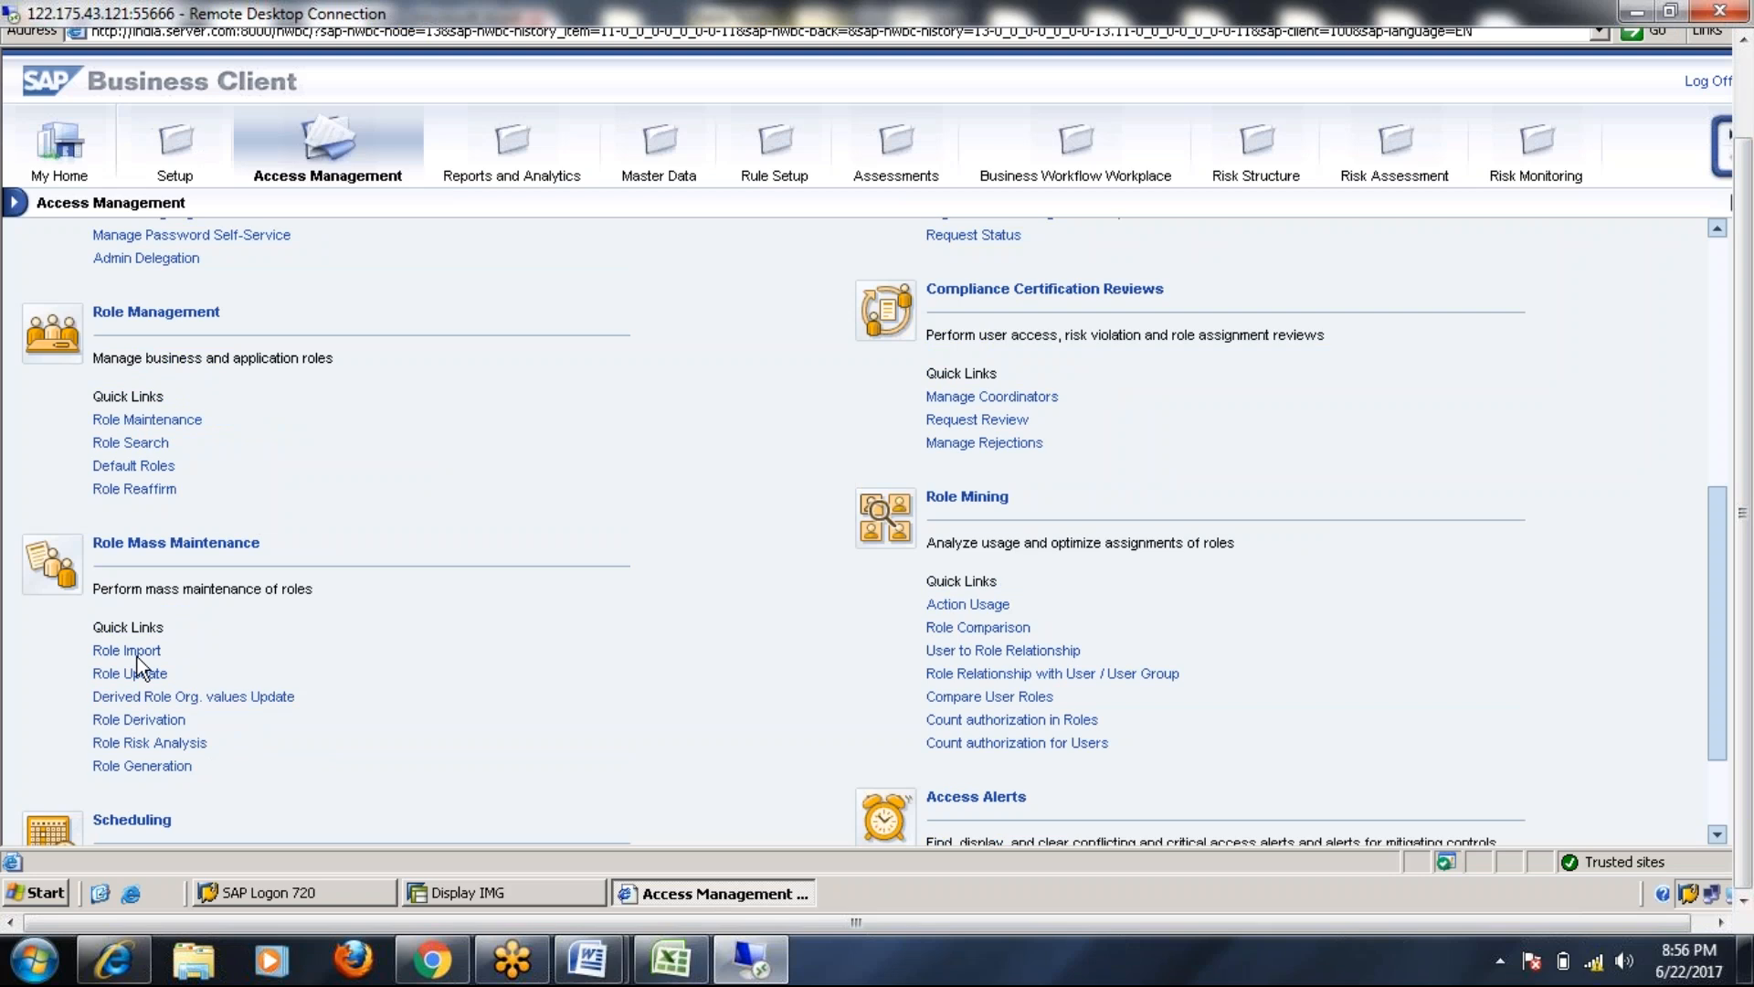
left_click(126, 651)
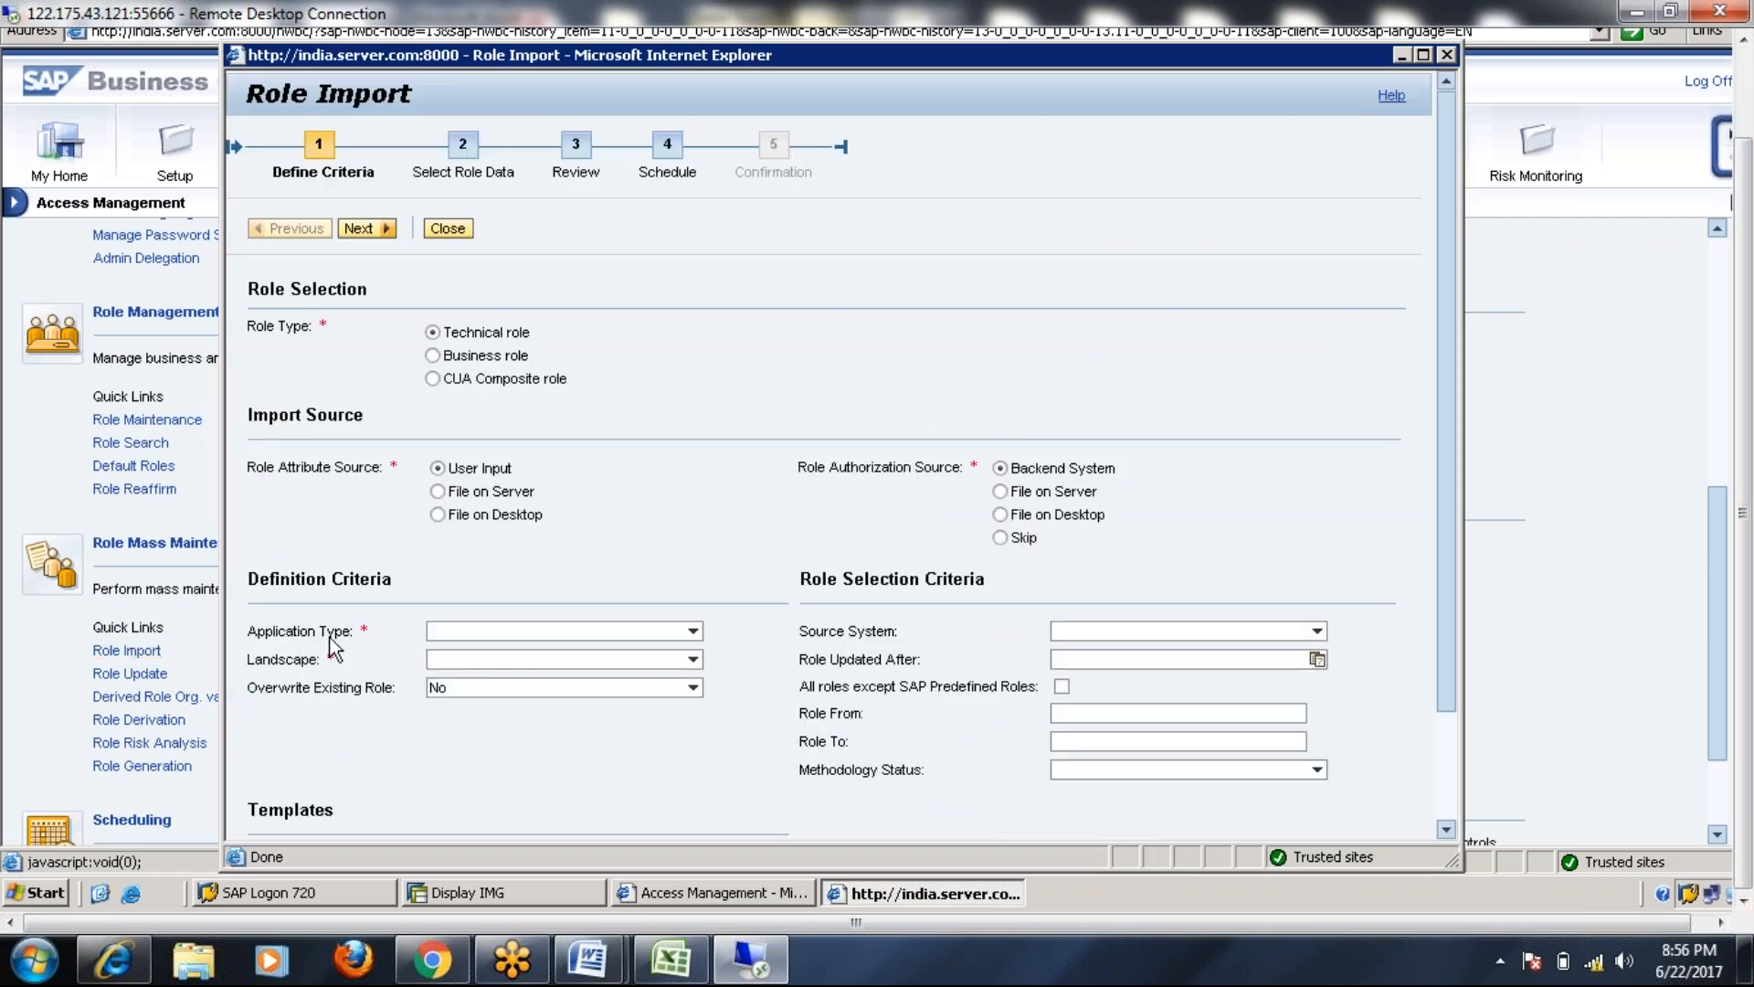
left_click(693, 630)
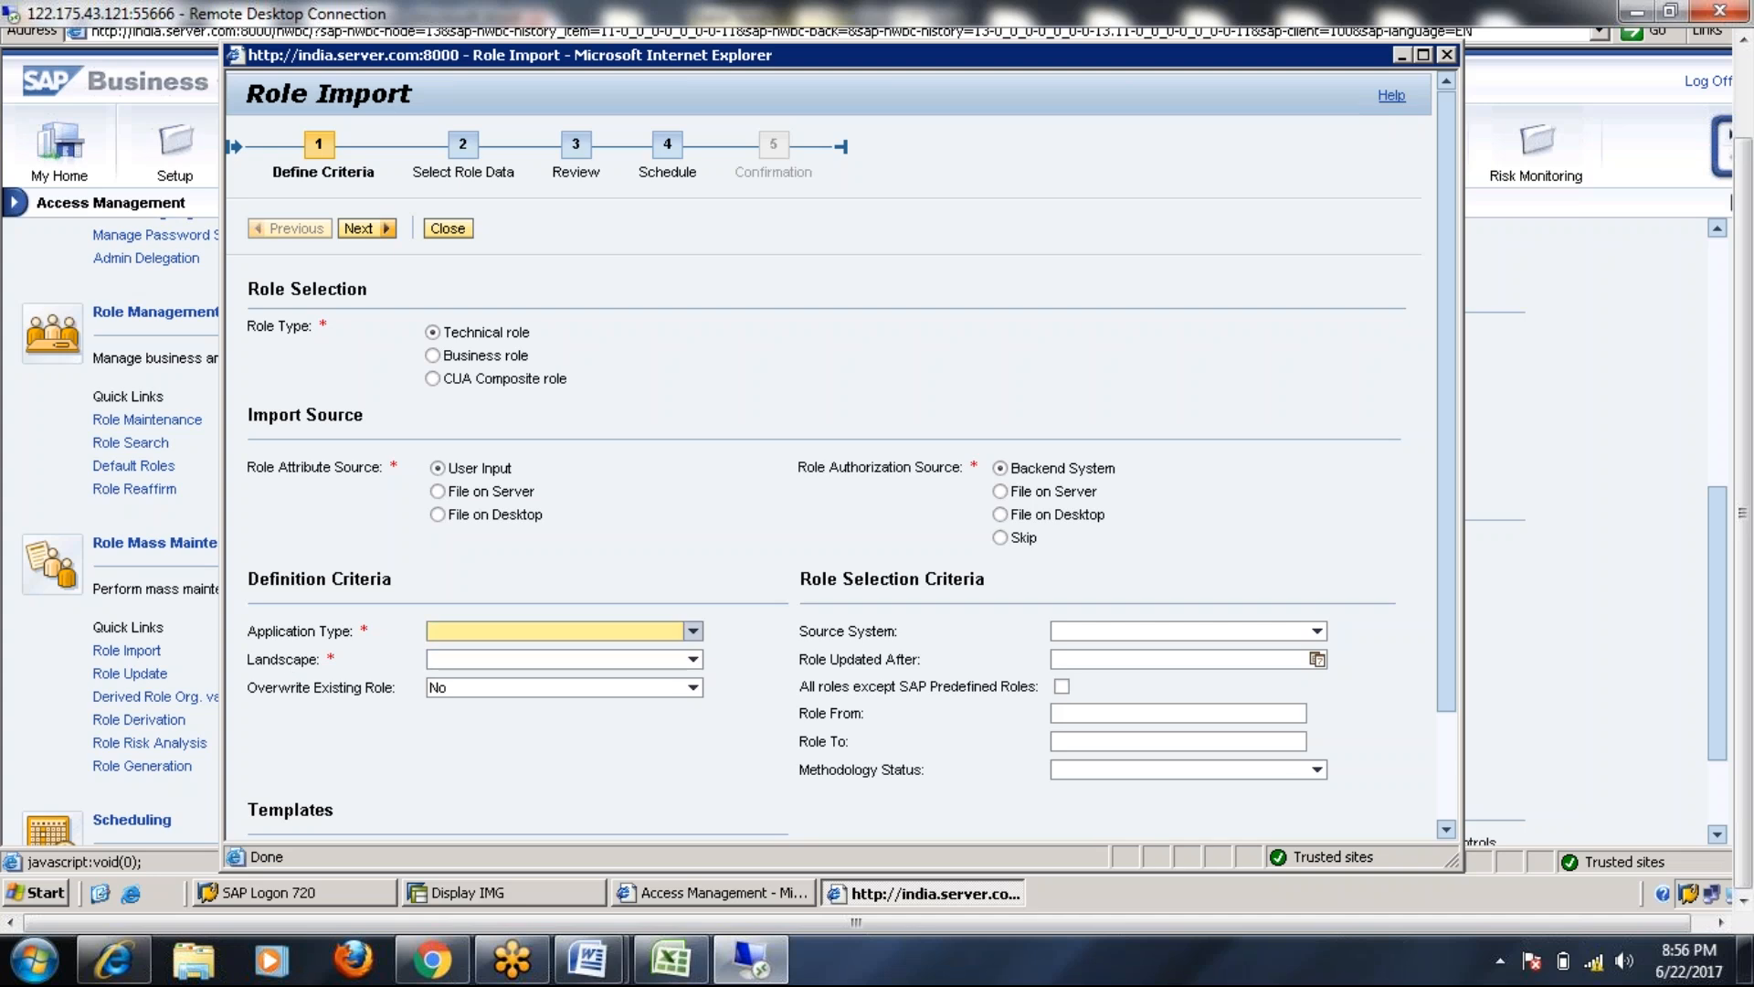
left_click(457, 722)
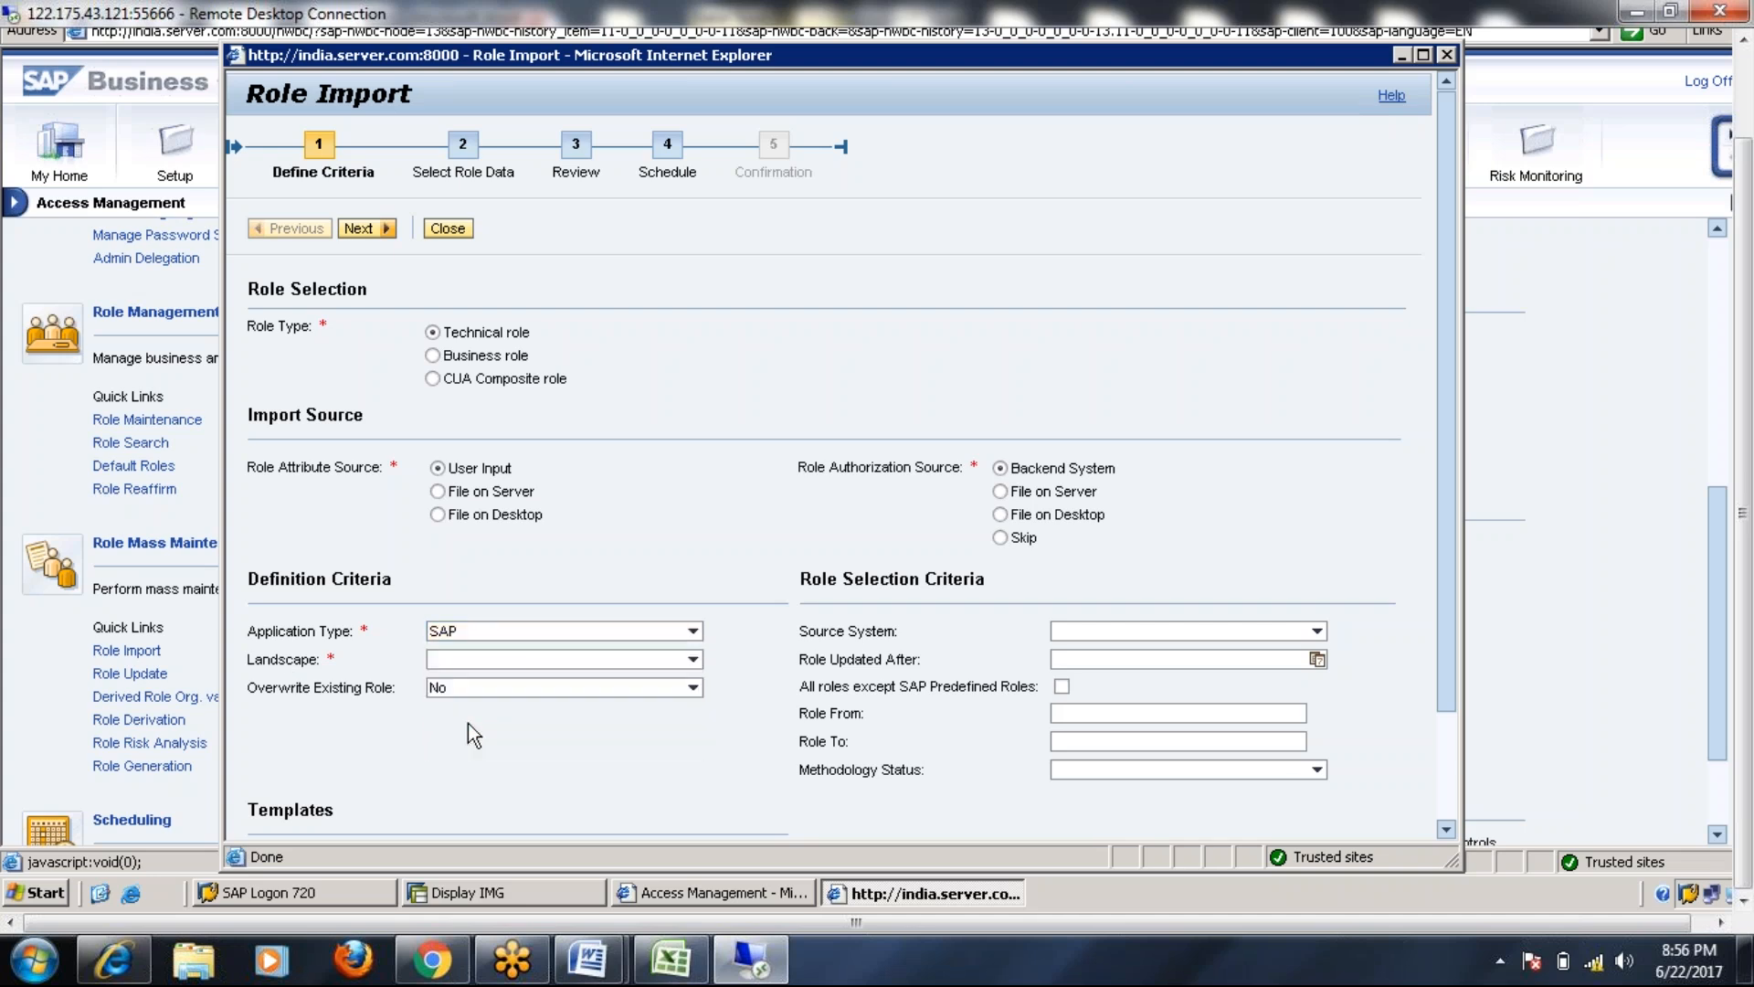
left_click(693, 660)
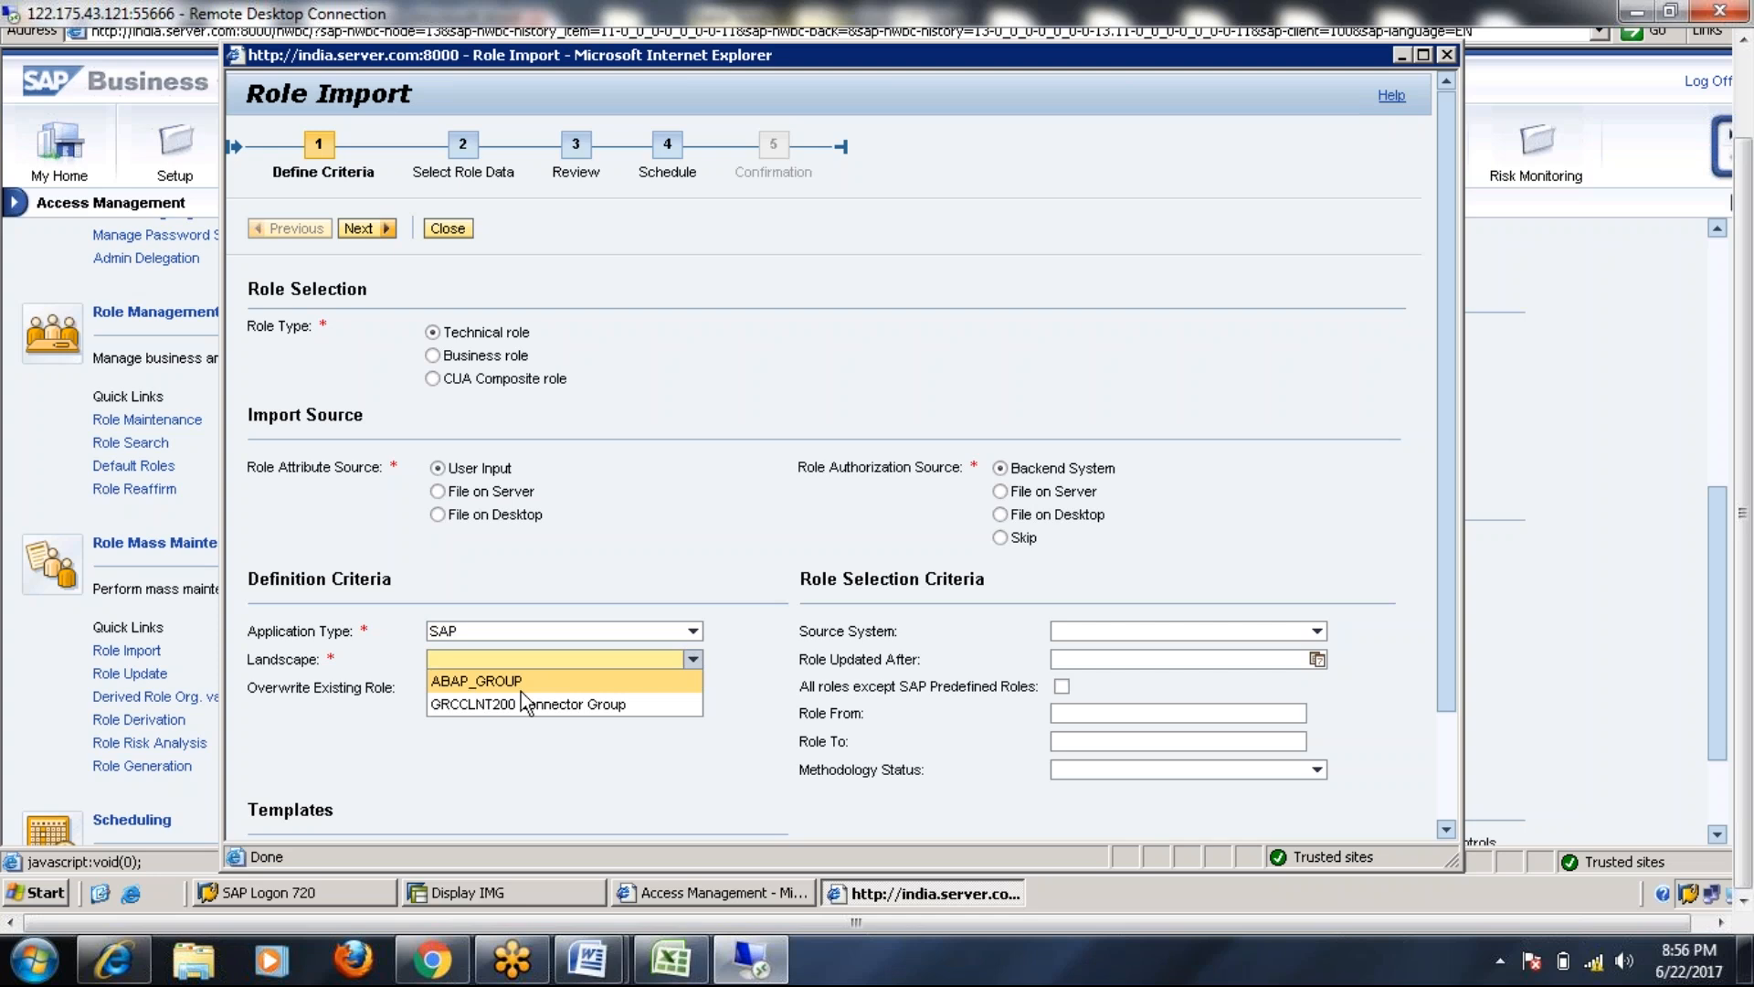
left_click(520, 764)
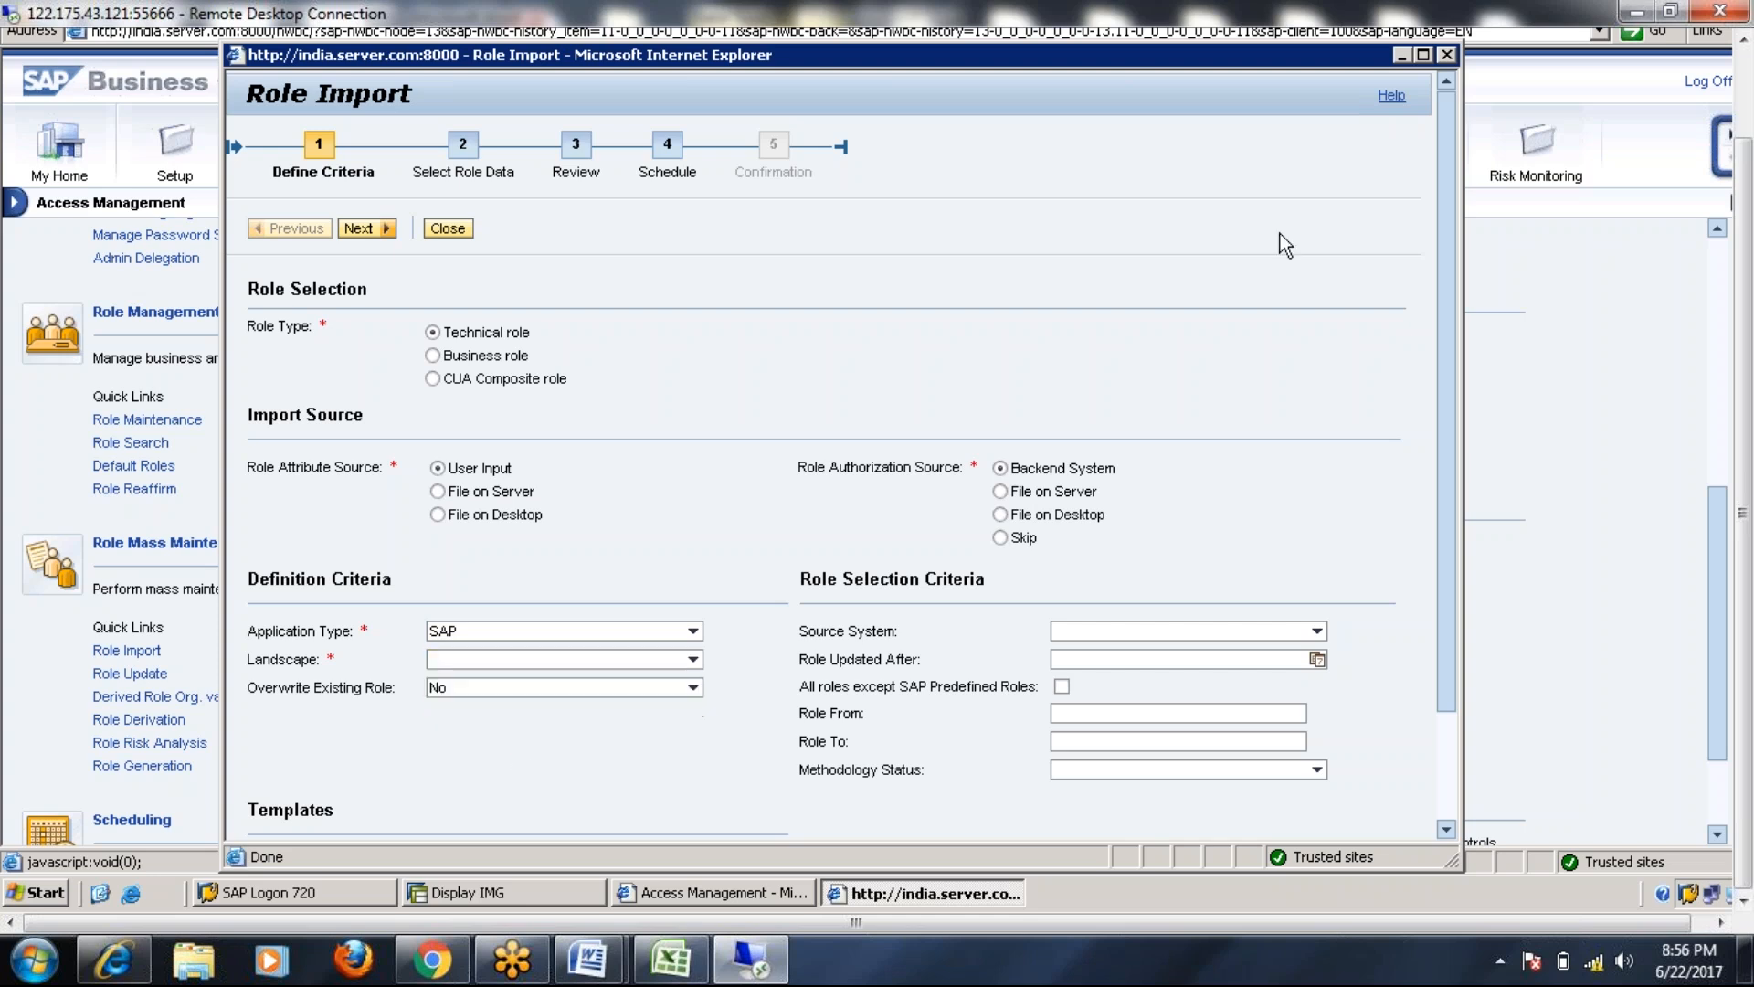
left_click(1447, 55)
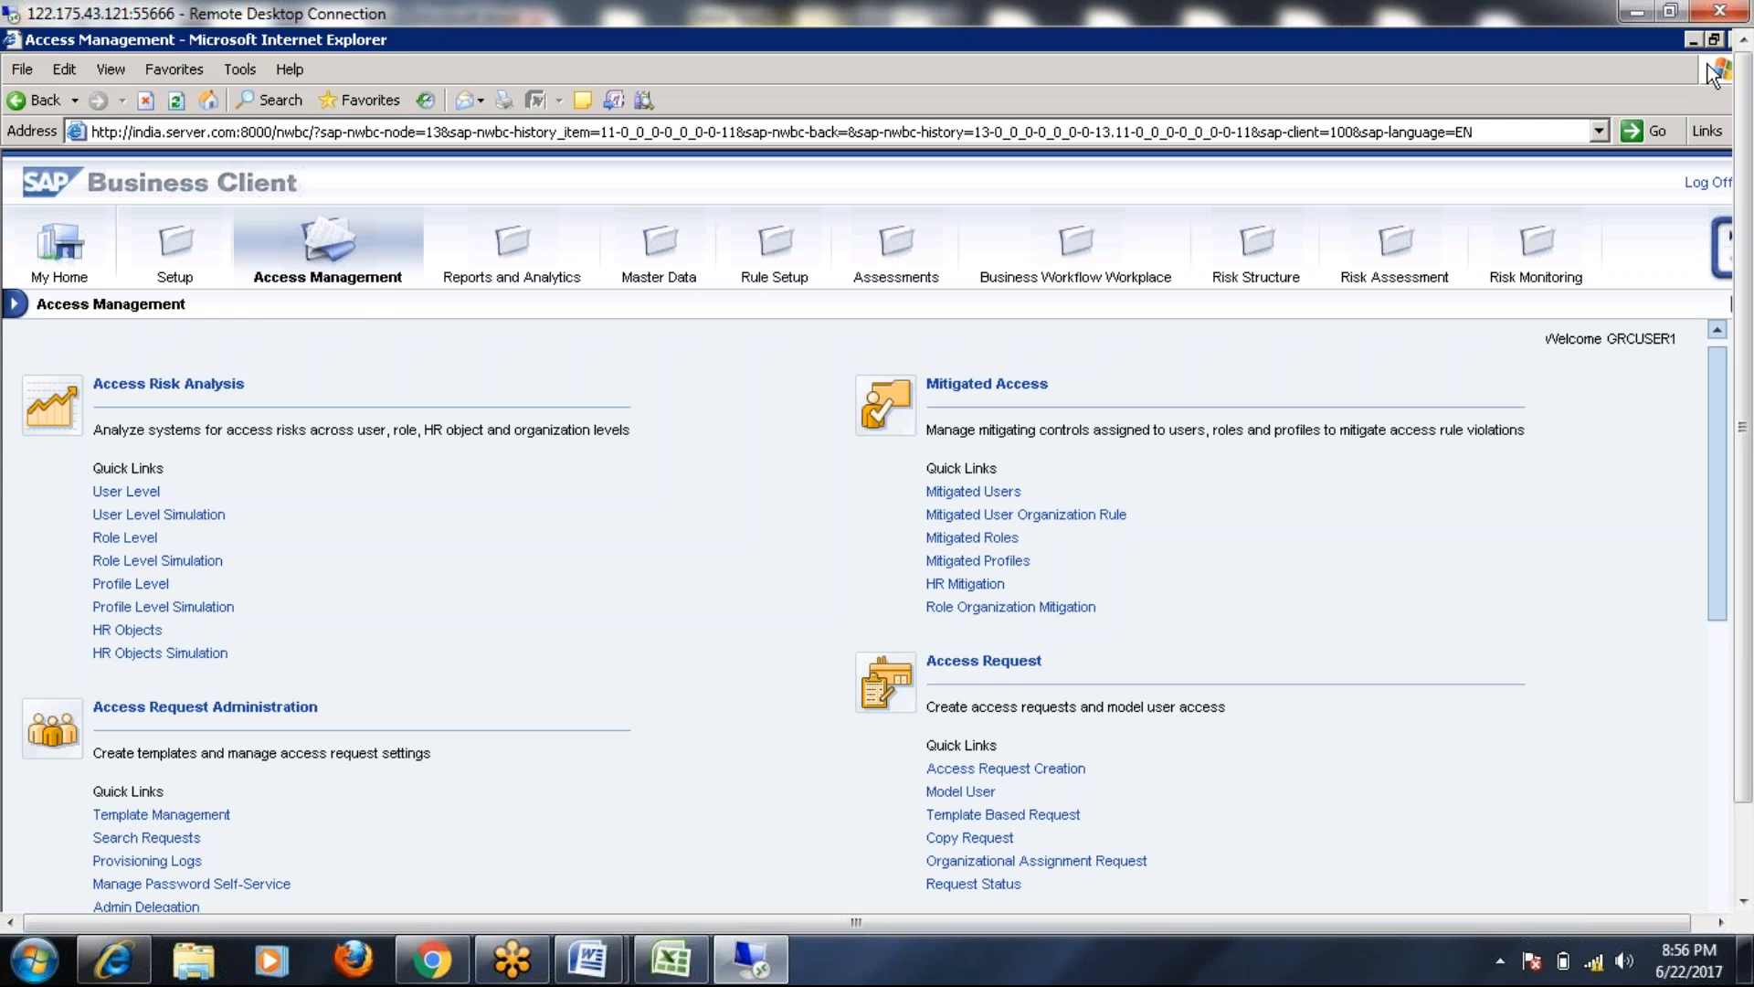
double_click(1648, 45)
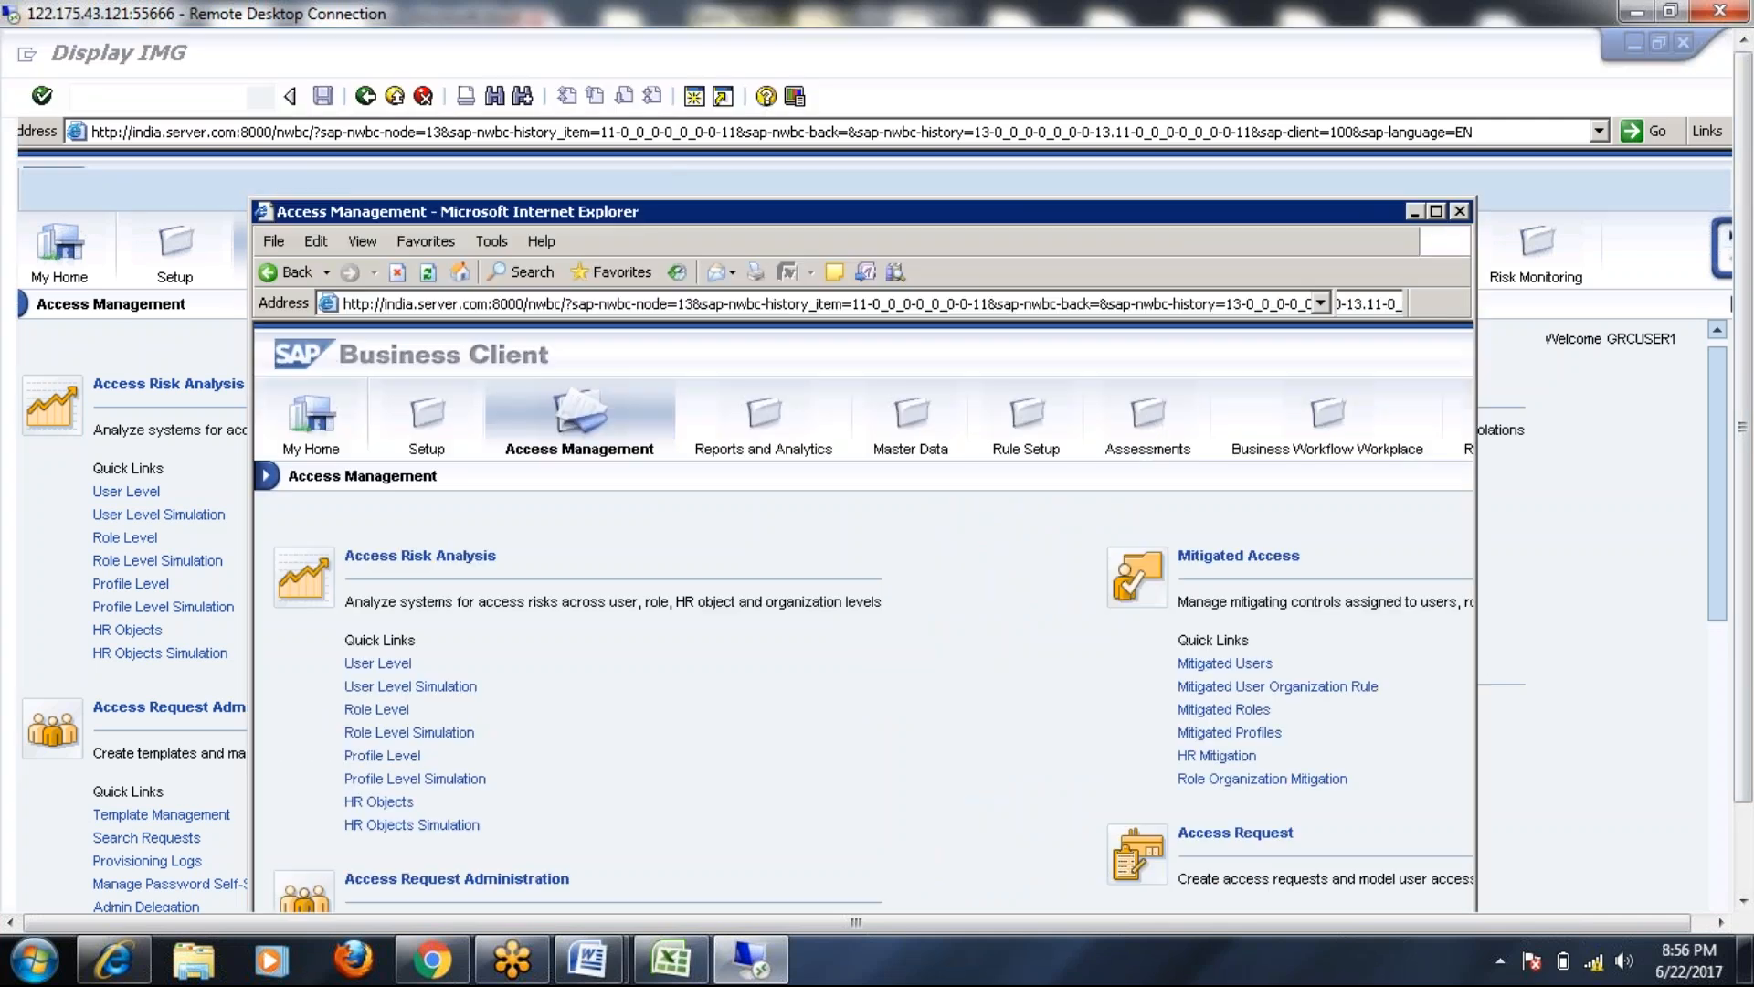
Close the Access Management window and search BC sets matching *GRAC* in SCPR2
left_click(1462, 212)
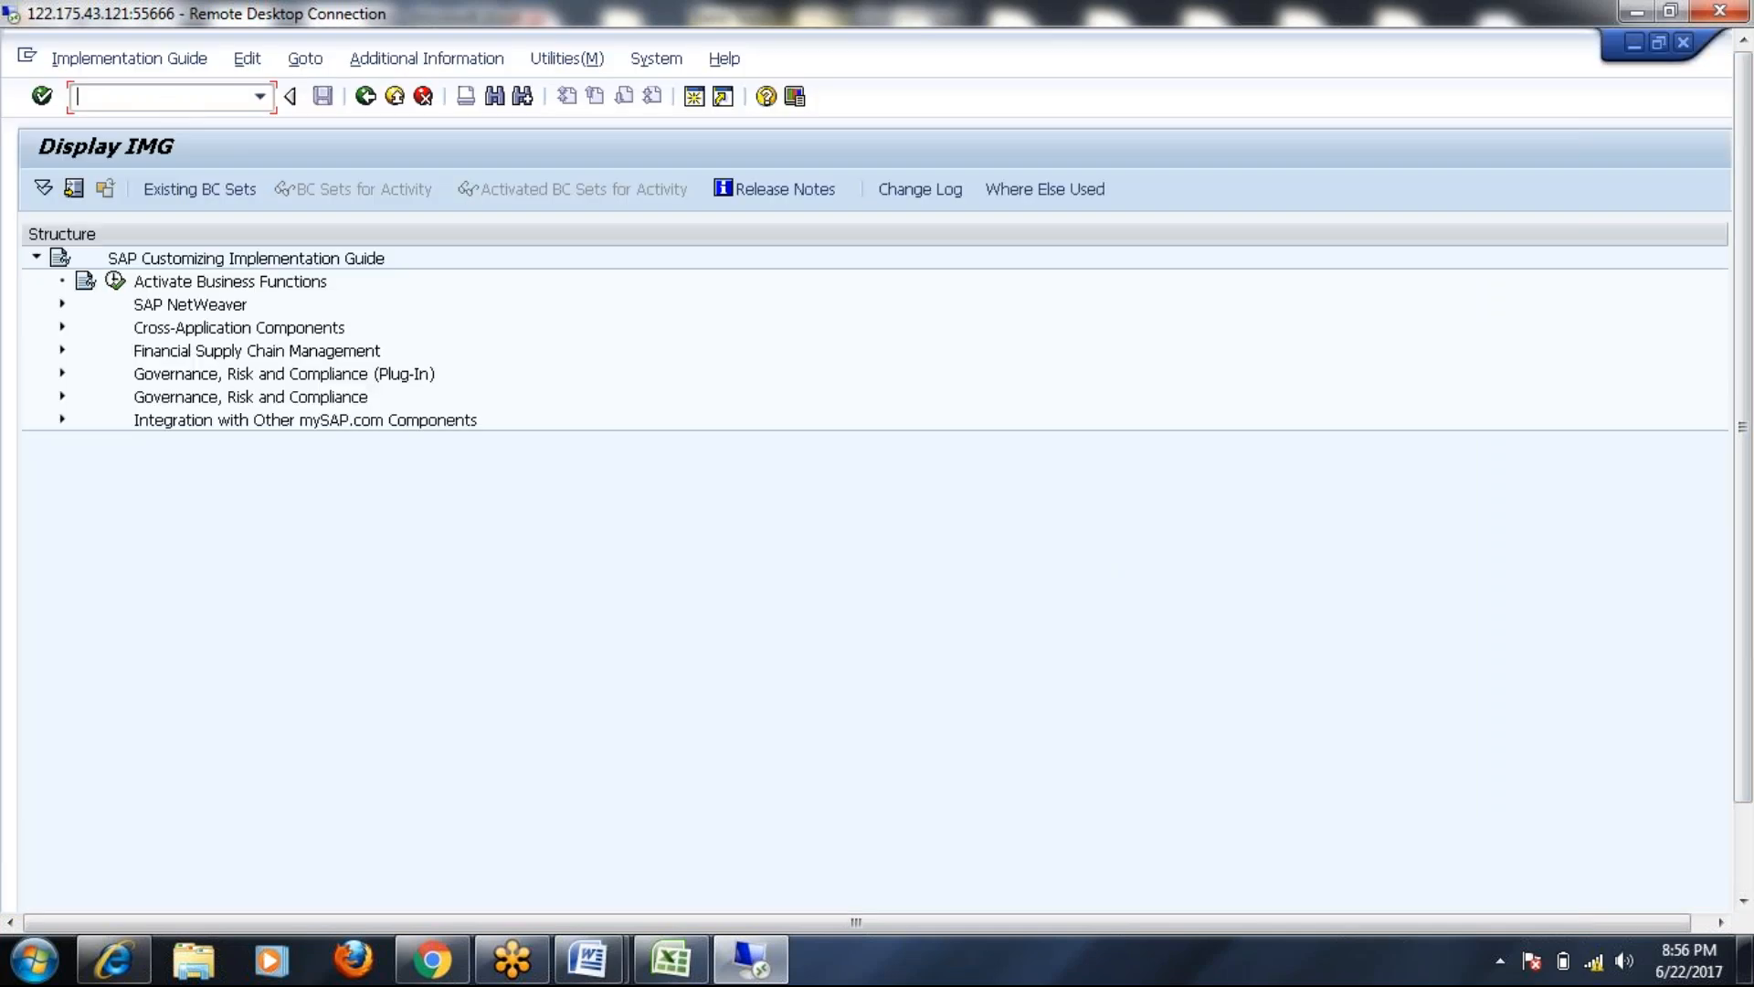
type("SCPR20")
key("Return")
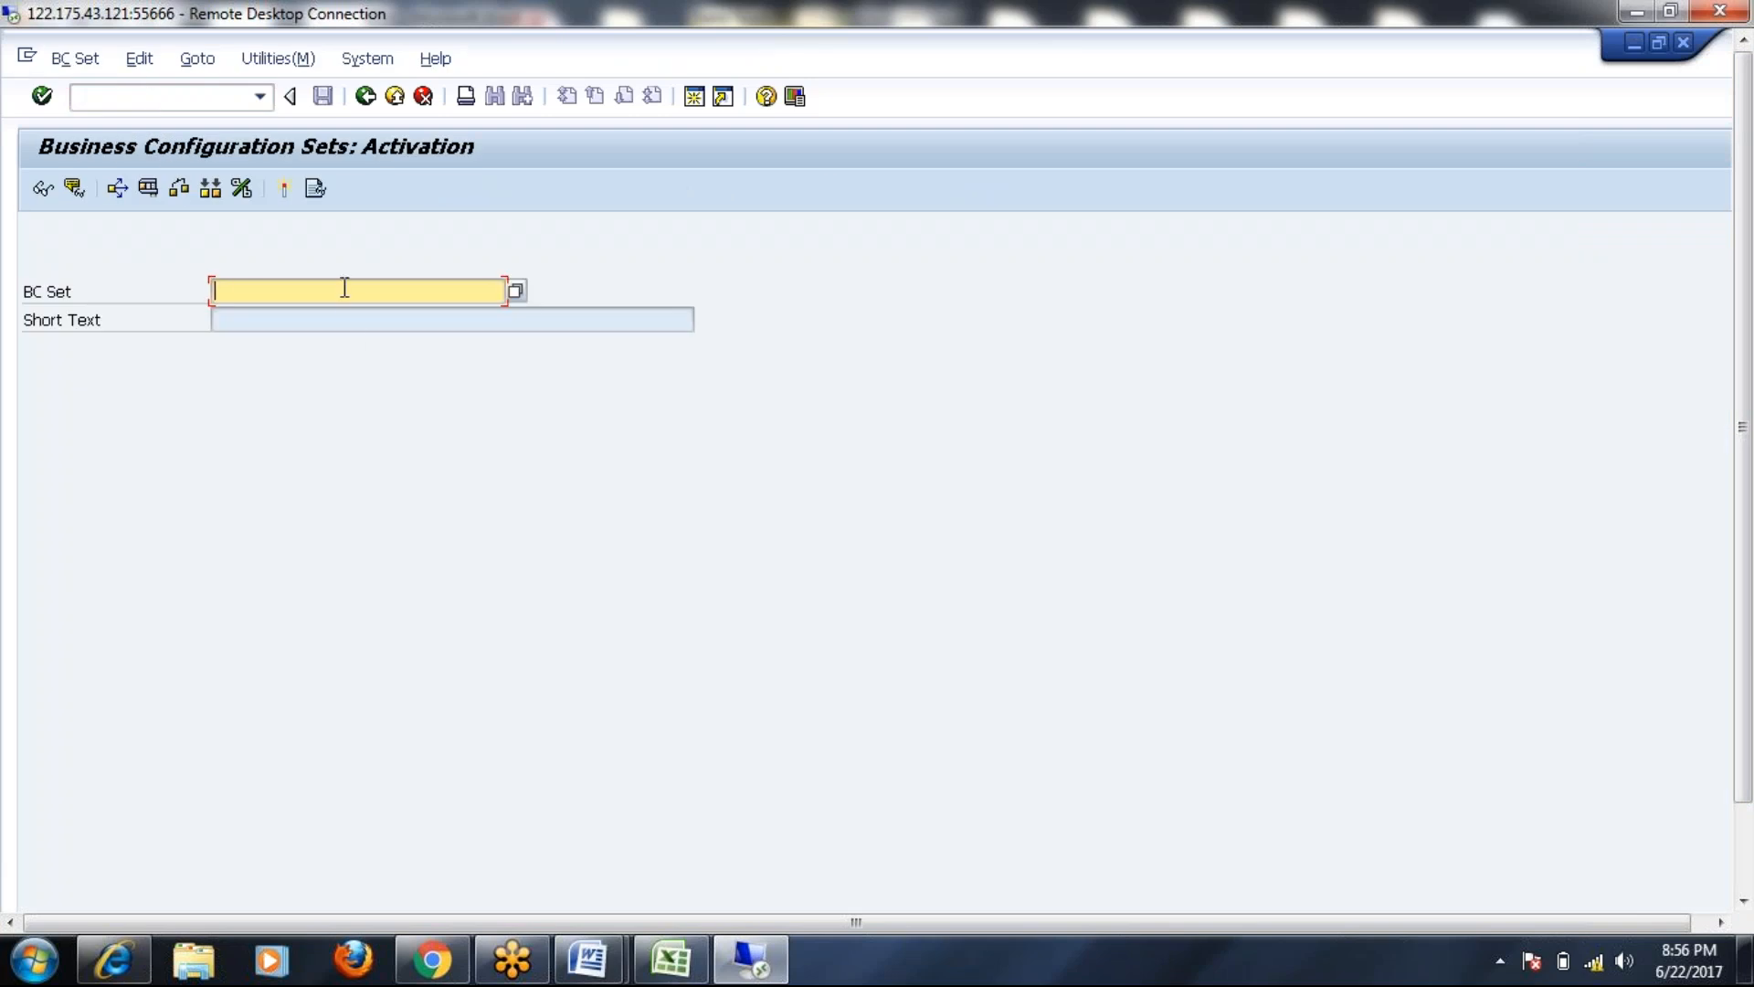
type("*GRAC*")
key("F4")
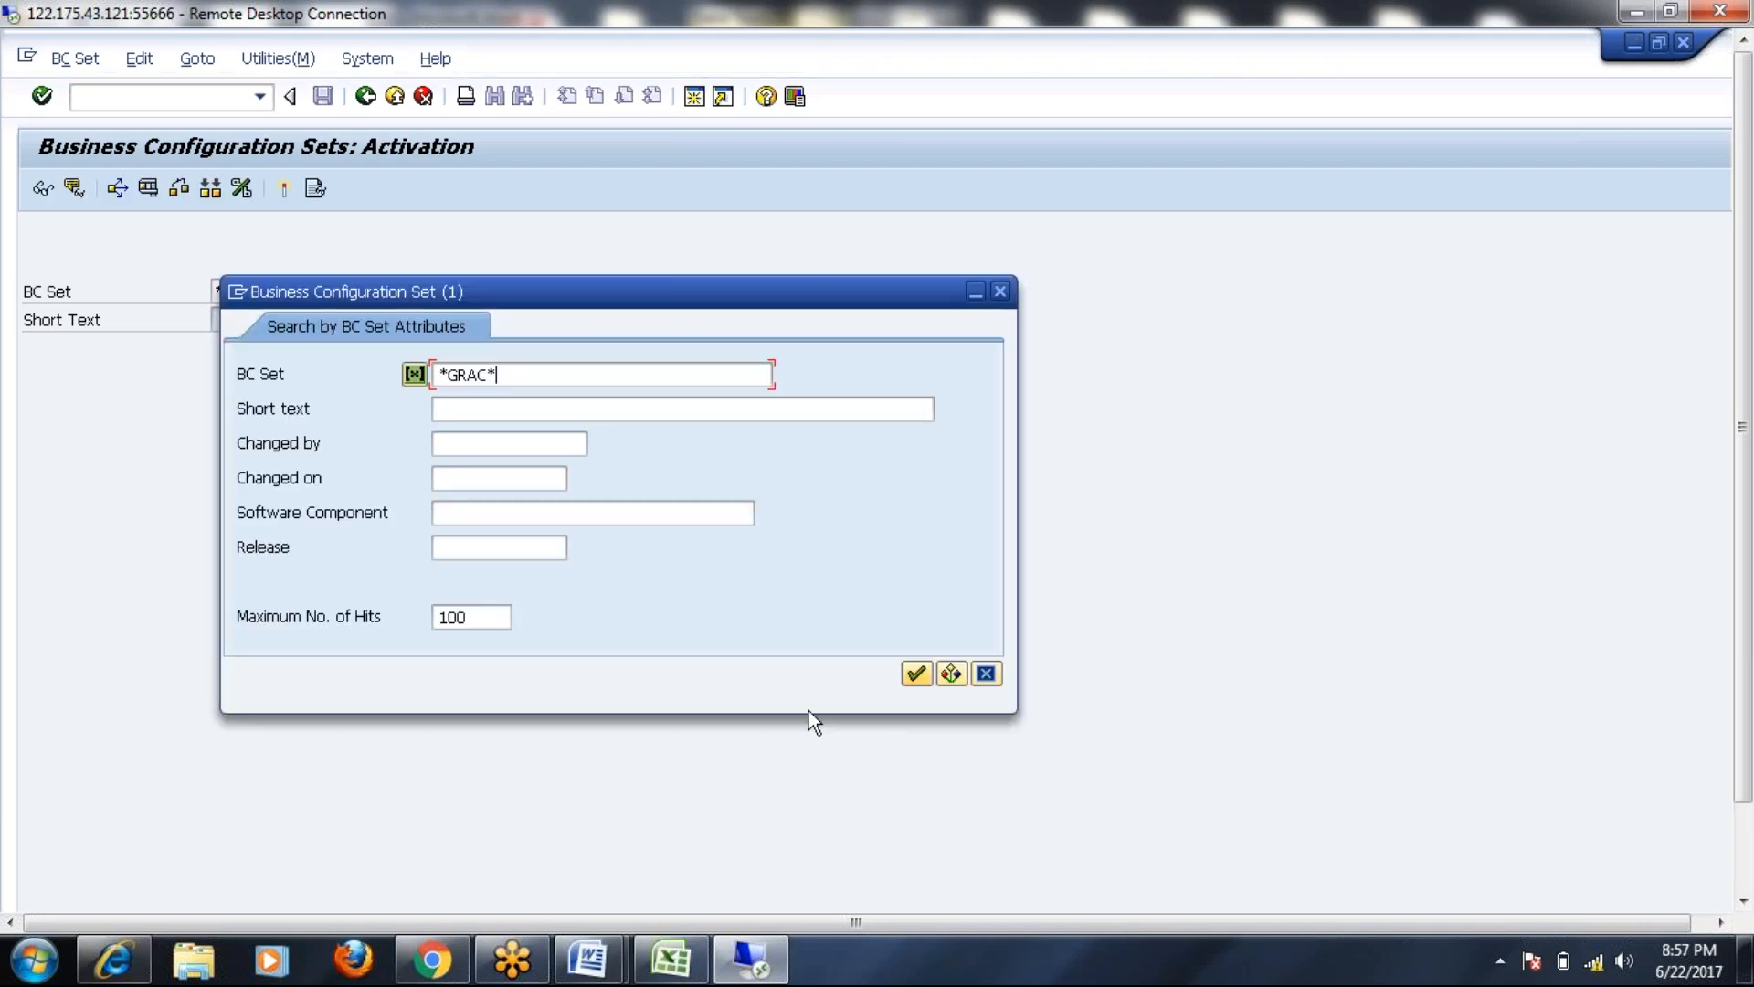
Browse the GRAC_ROLE_MGMT BC sets and pick GRAC_ROLE_MGMT_LANDSCAPE
left_click(916, 674)
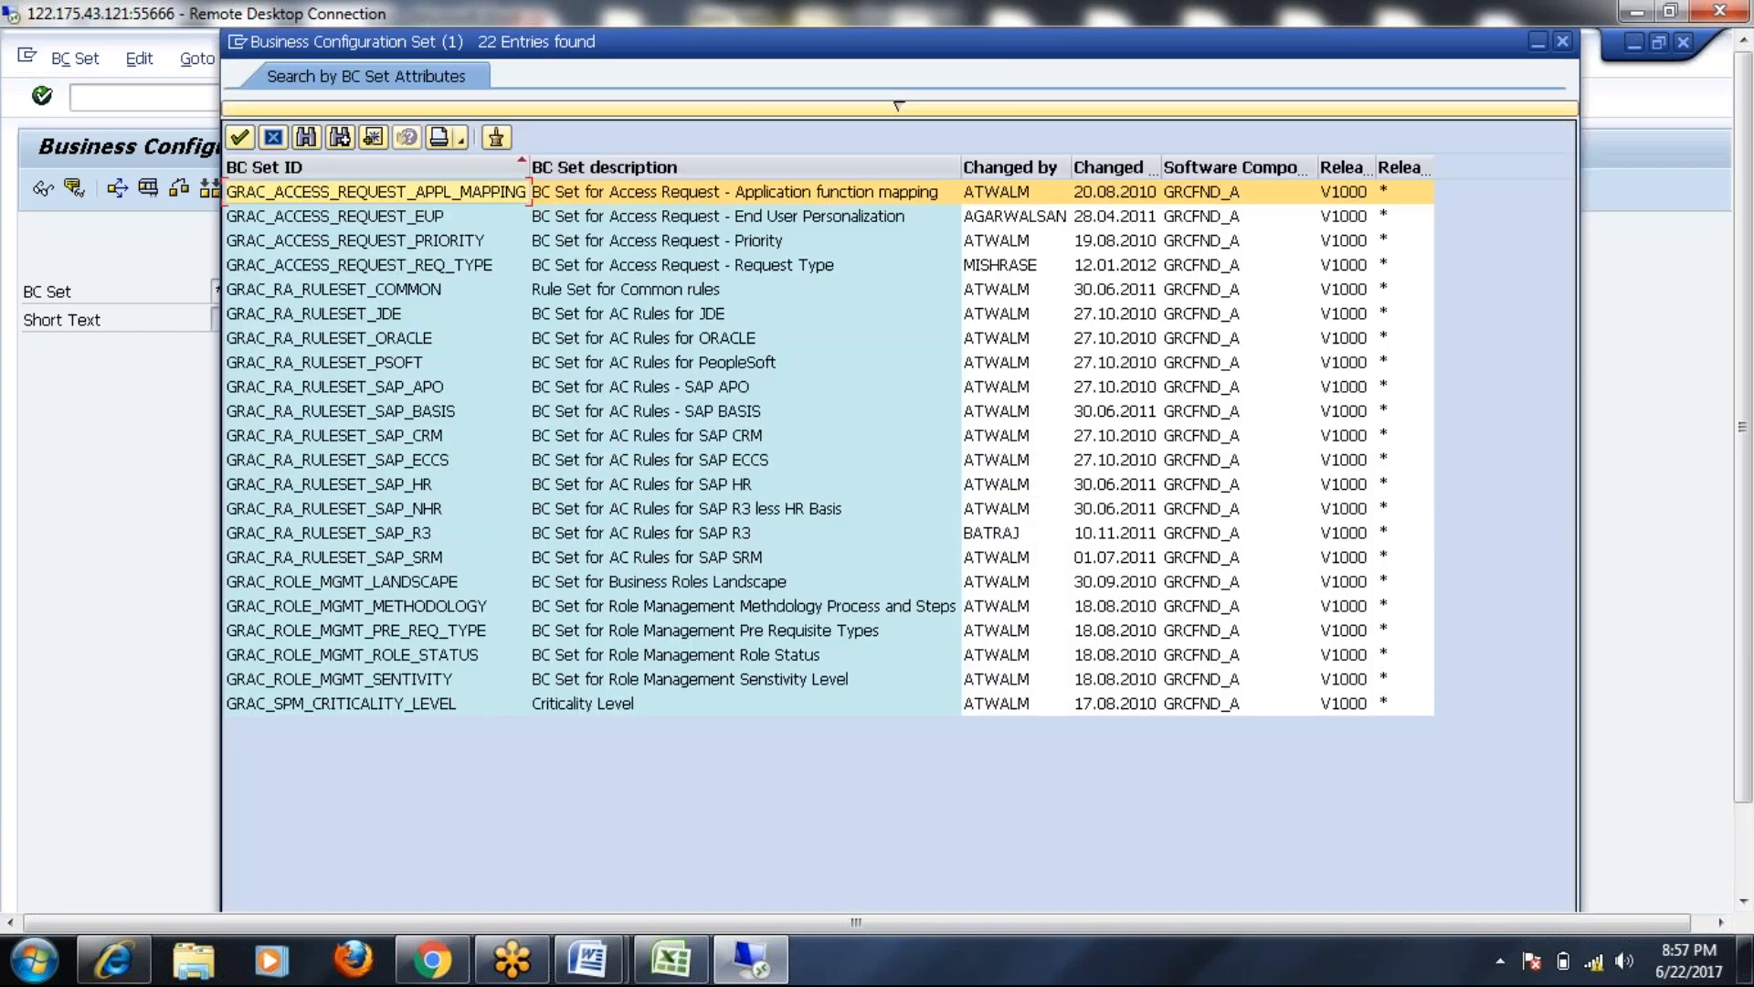
left_click(386, 683)
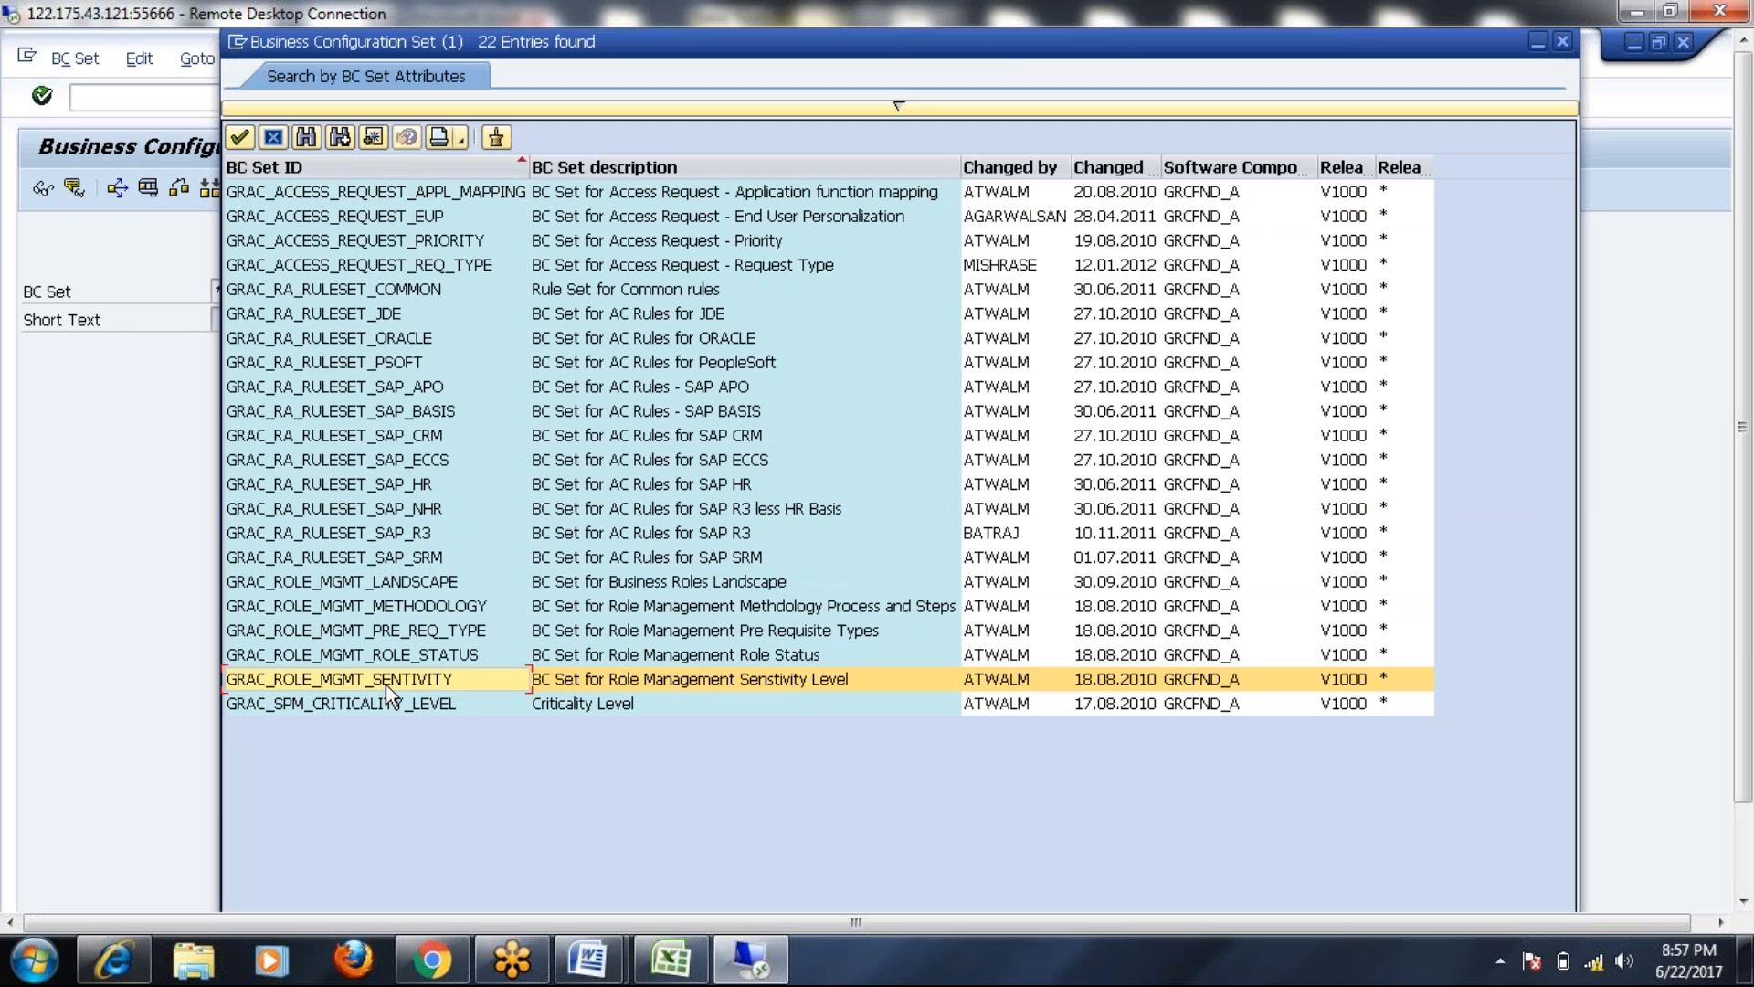
left_click(721, 609)
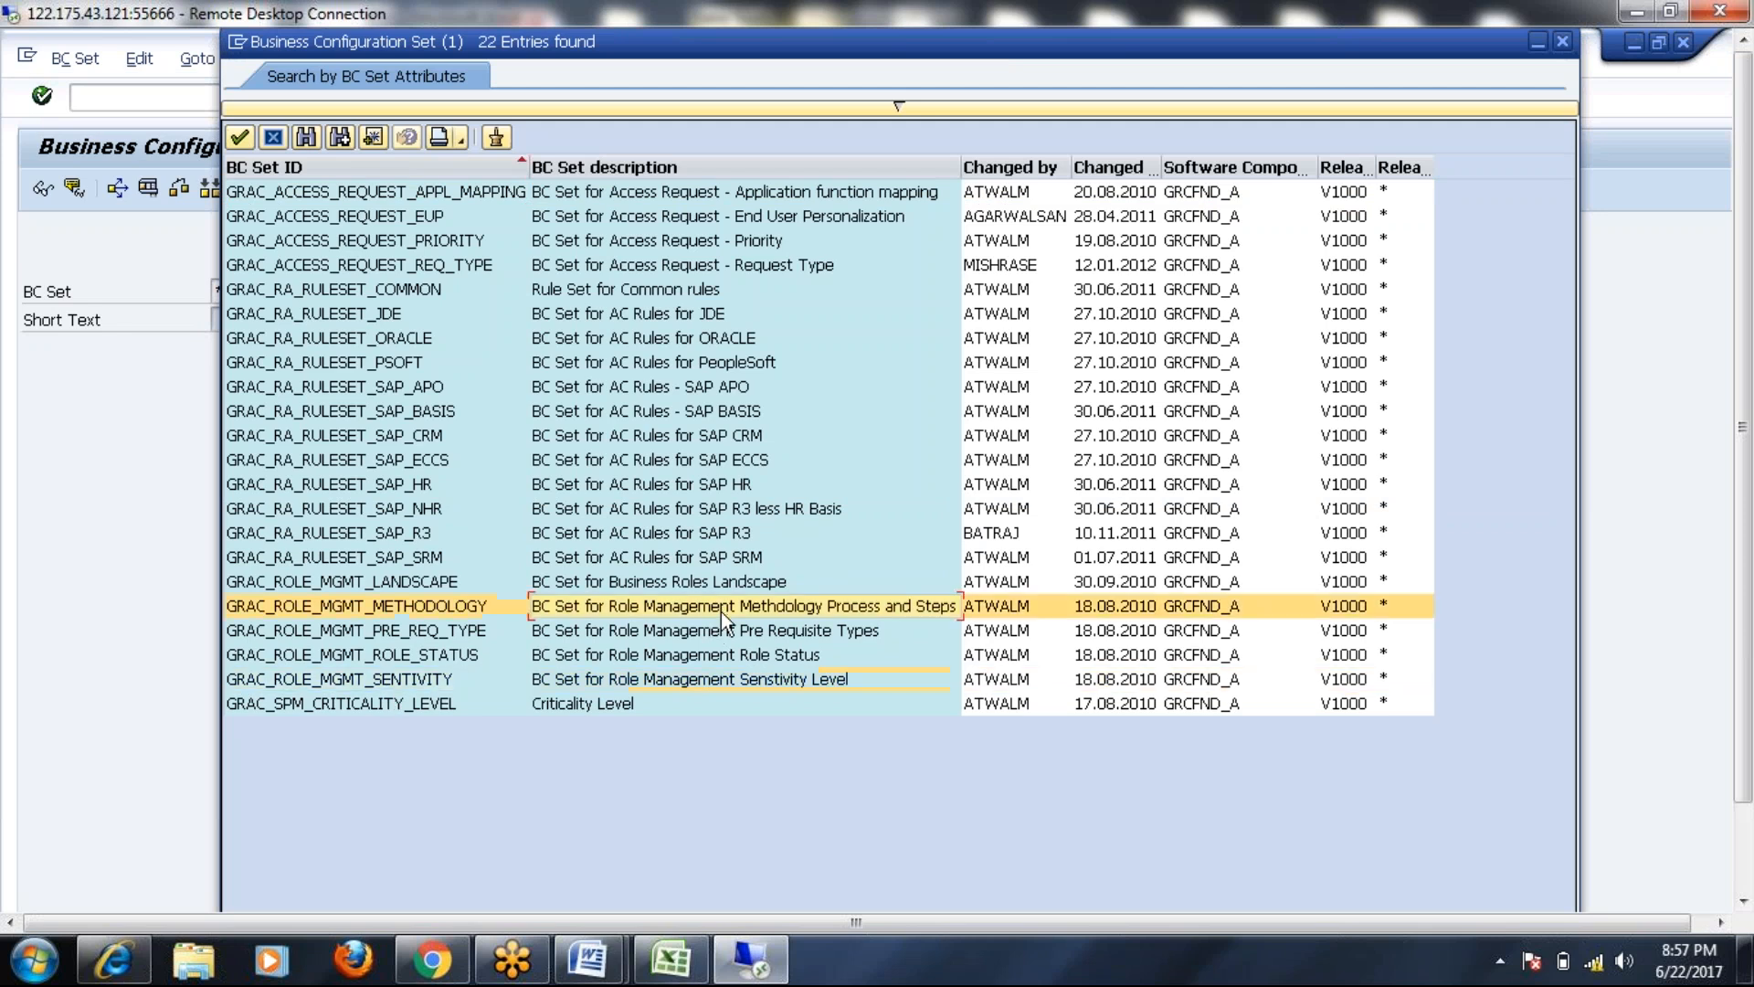
left_click(721, 629)
left_click(724, 656)
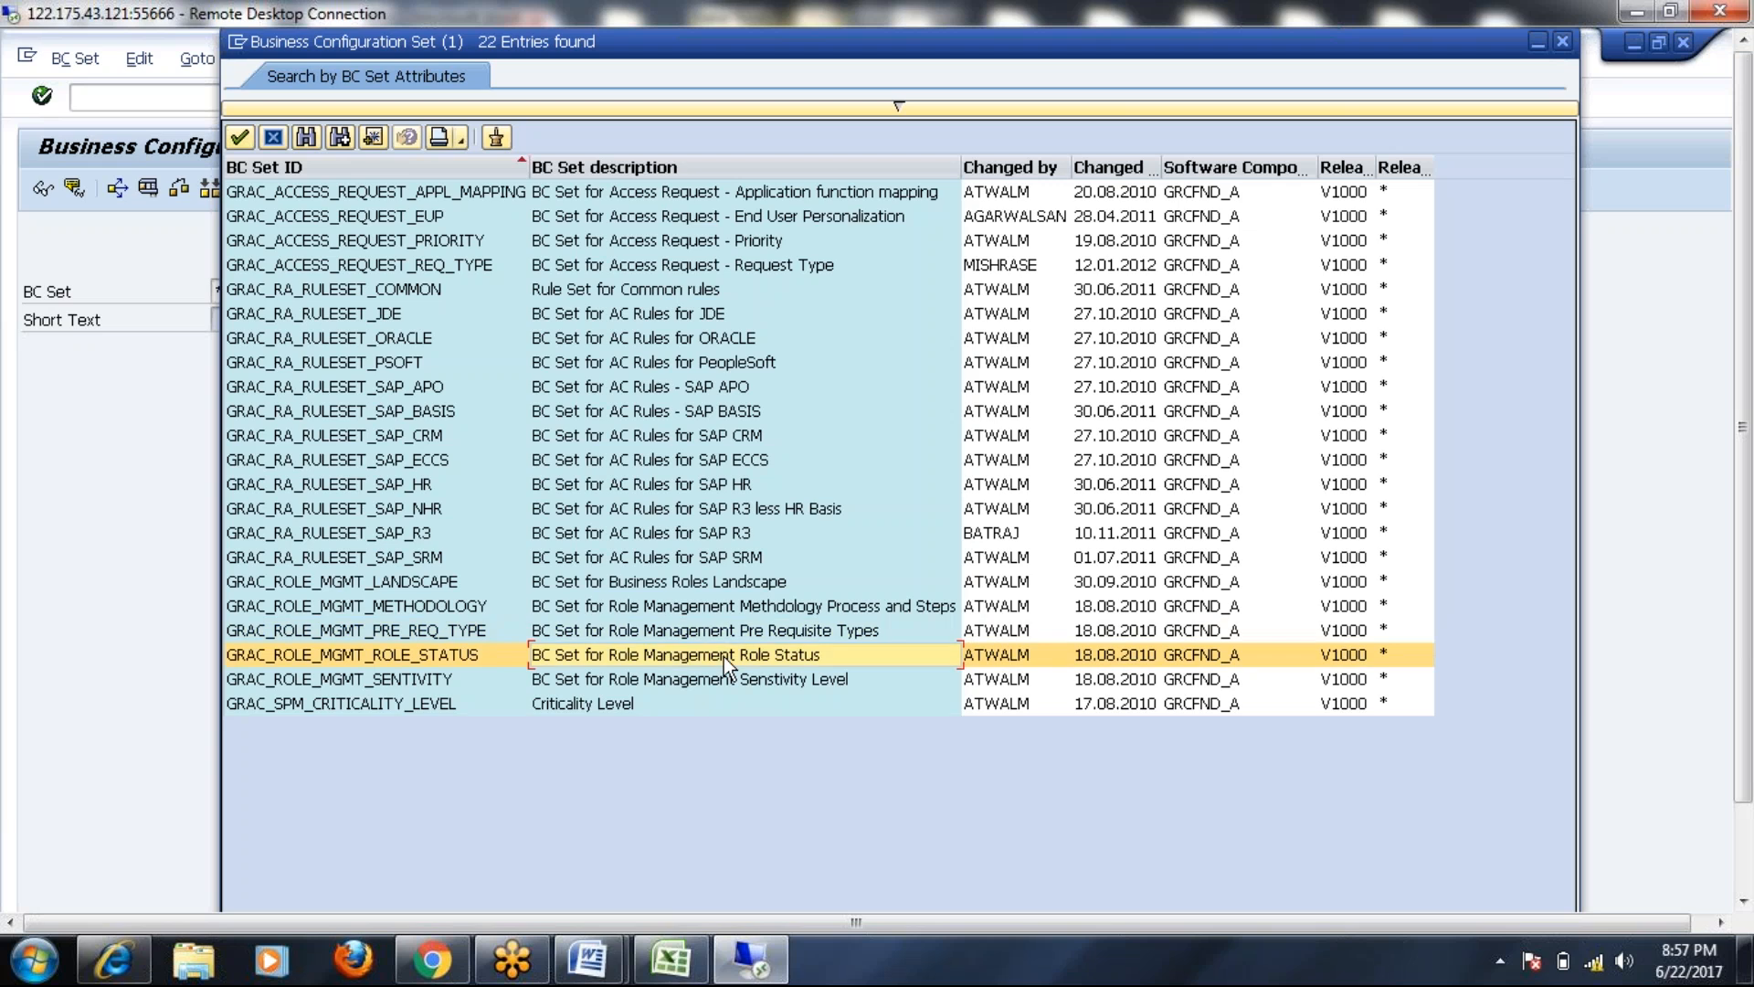
left_click(723, 686)
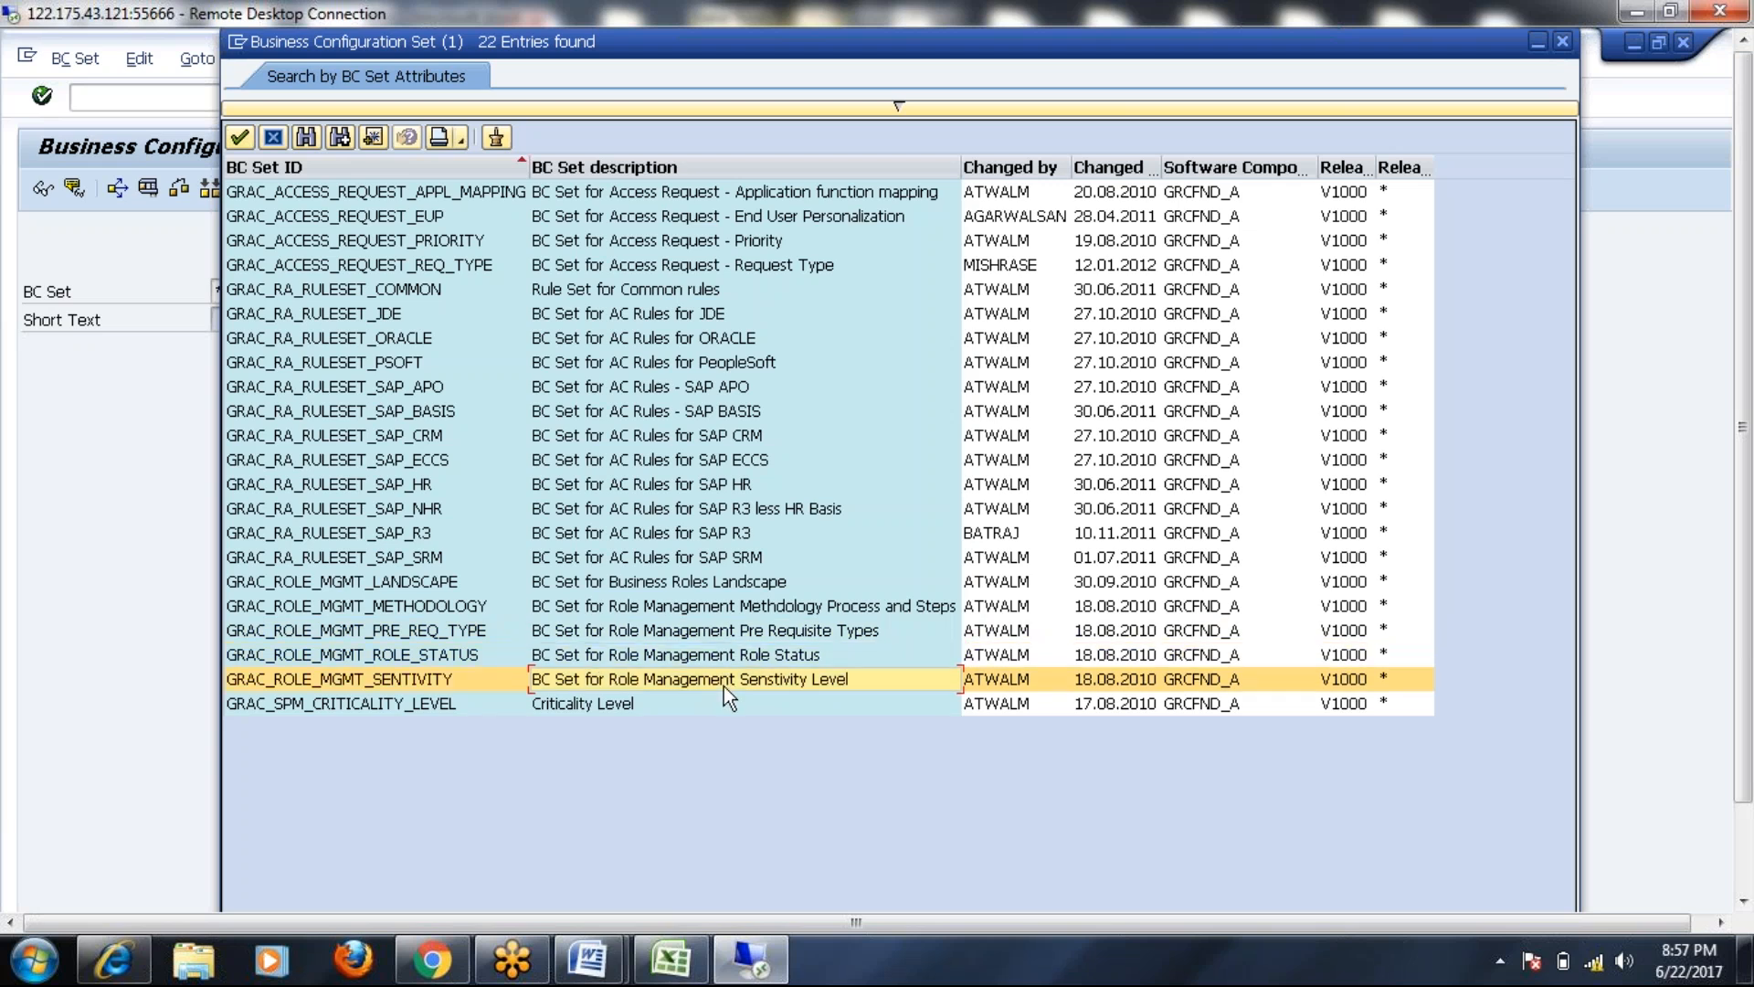
left_click(396, 656)
left_click(393, 630)
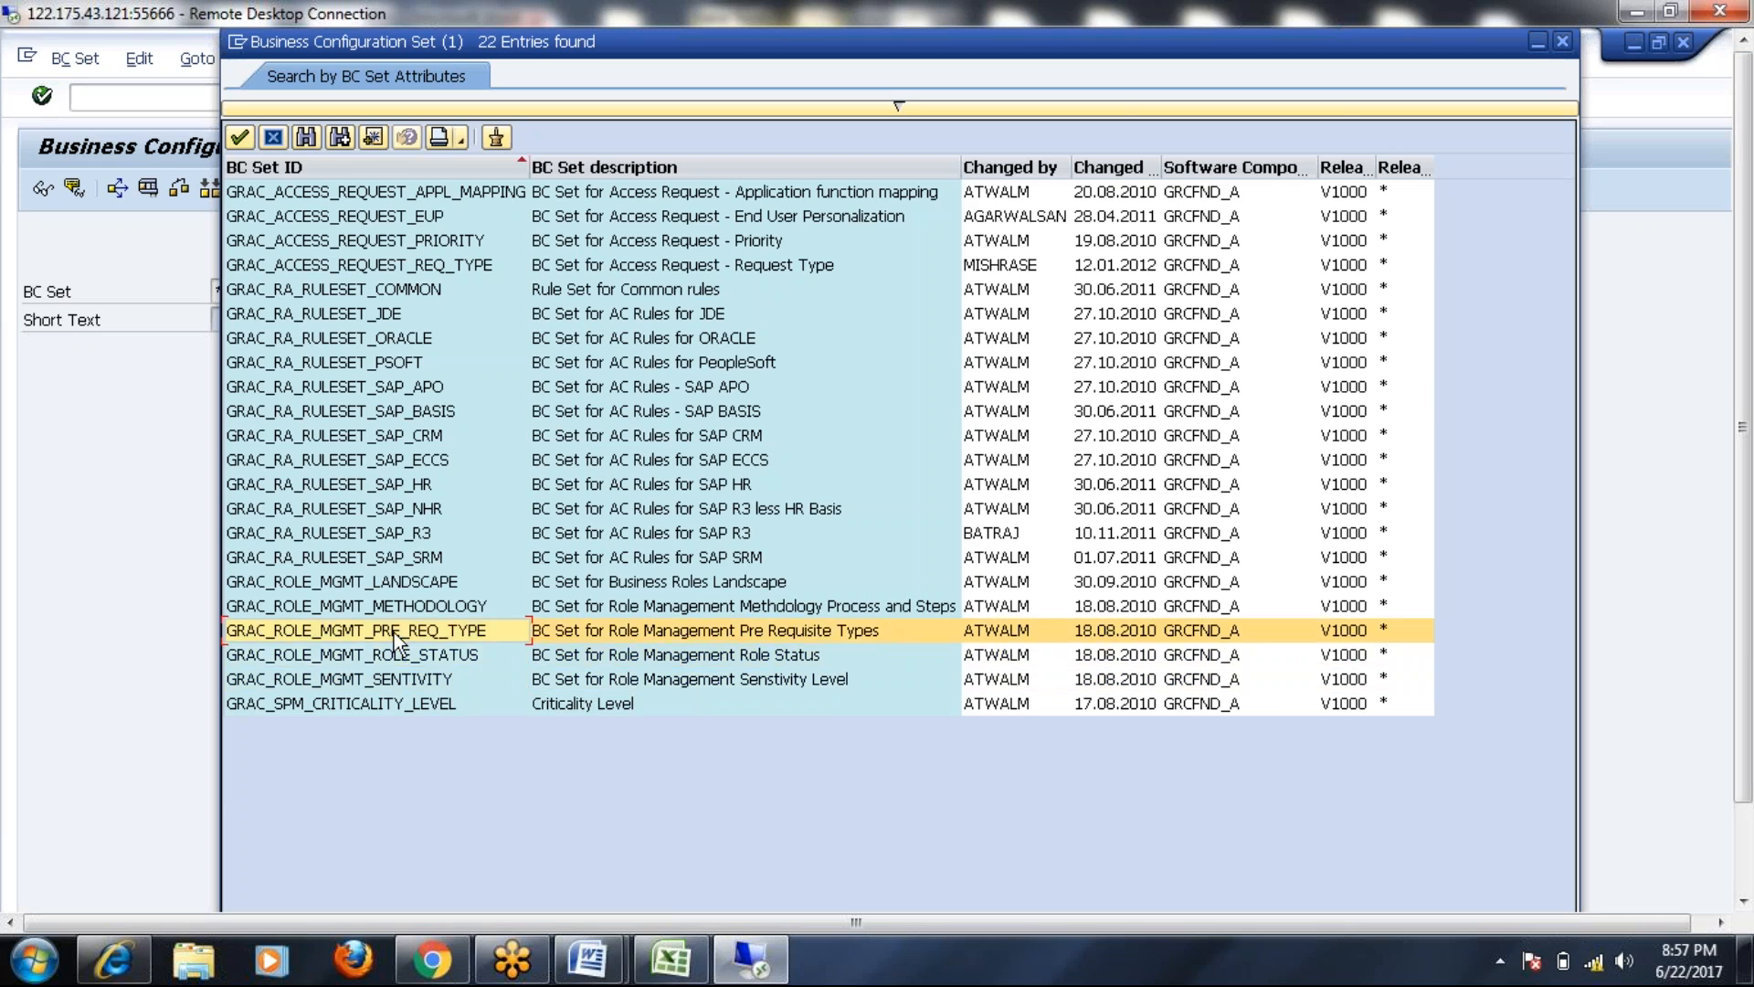
left_click(384, 606)
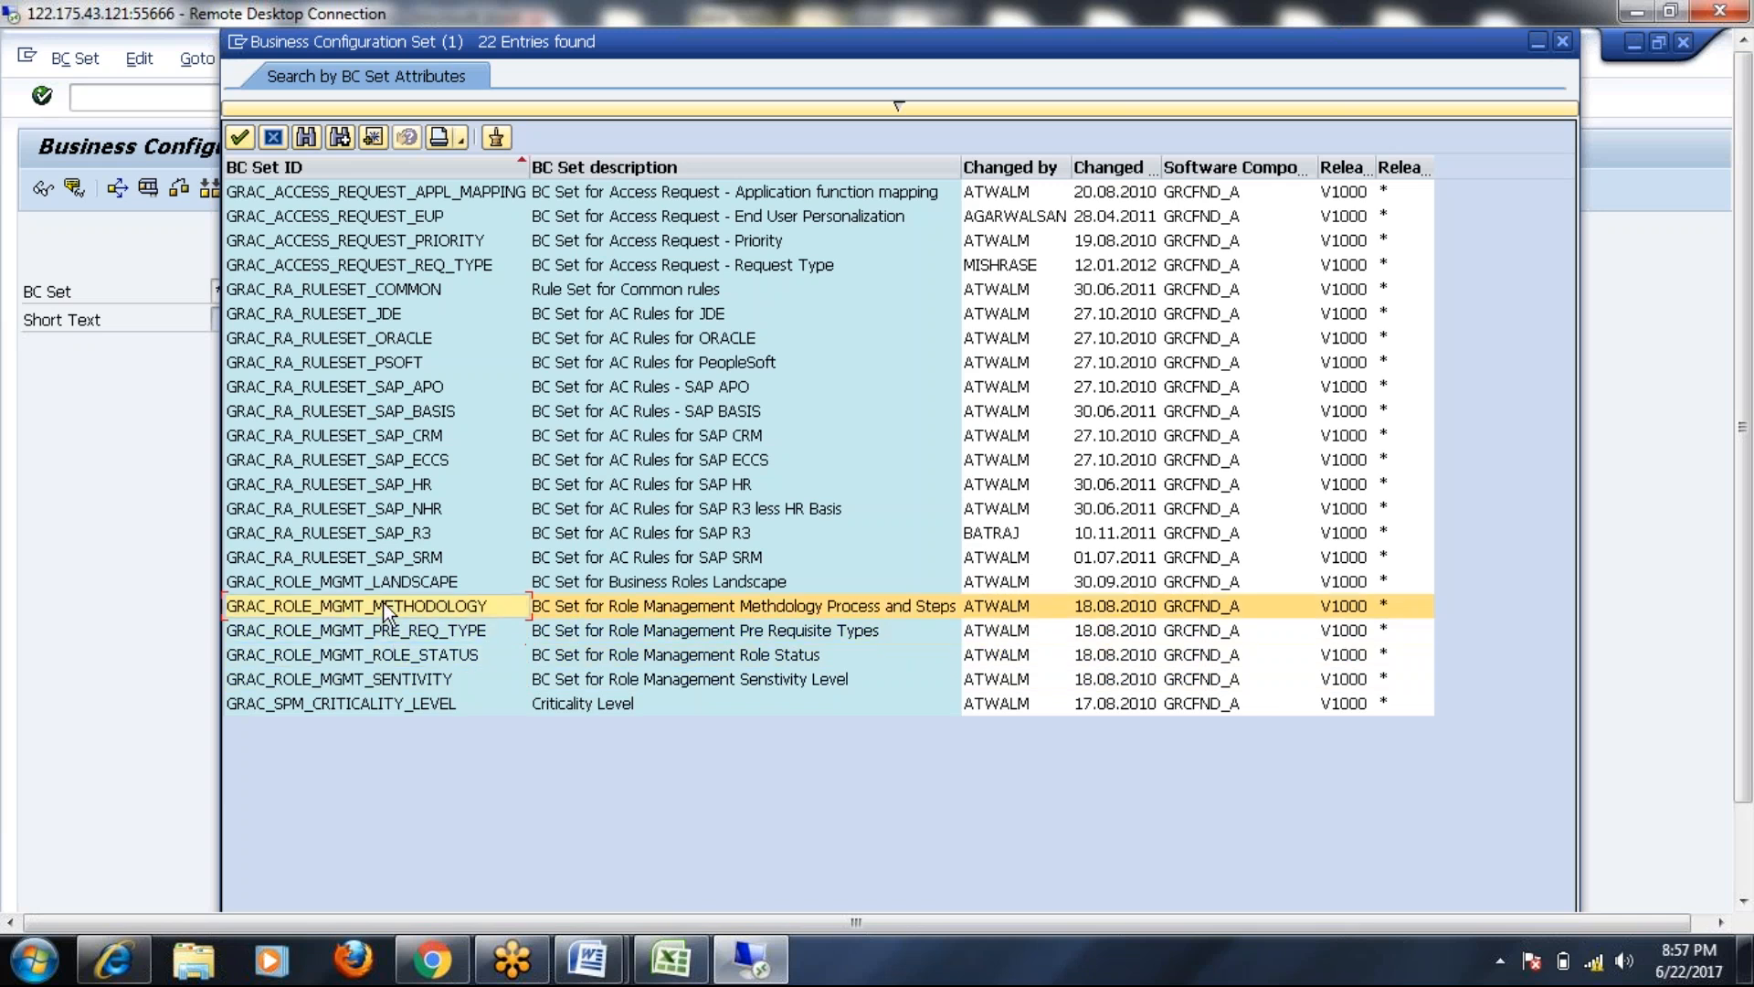
left_click(389, 587)
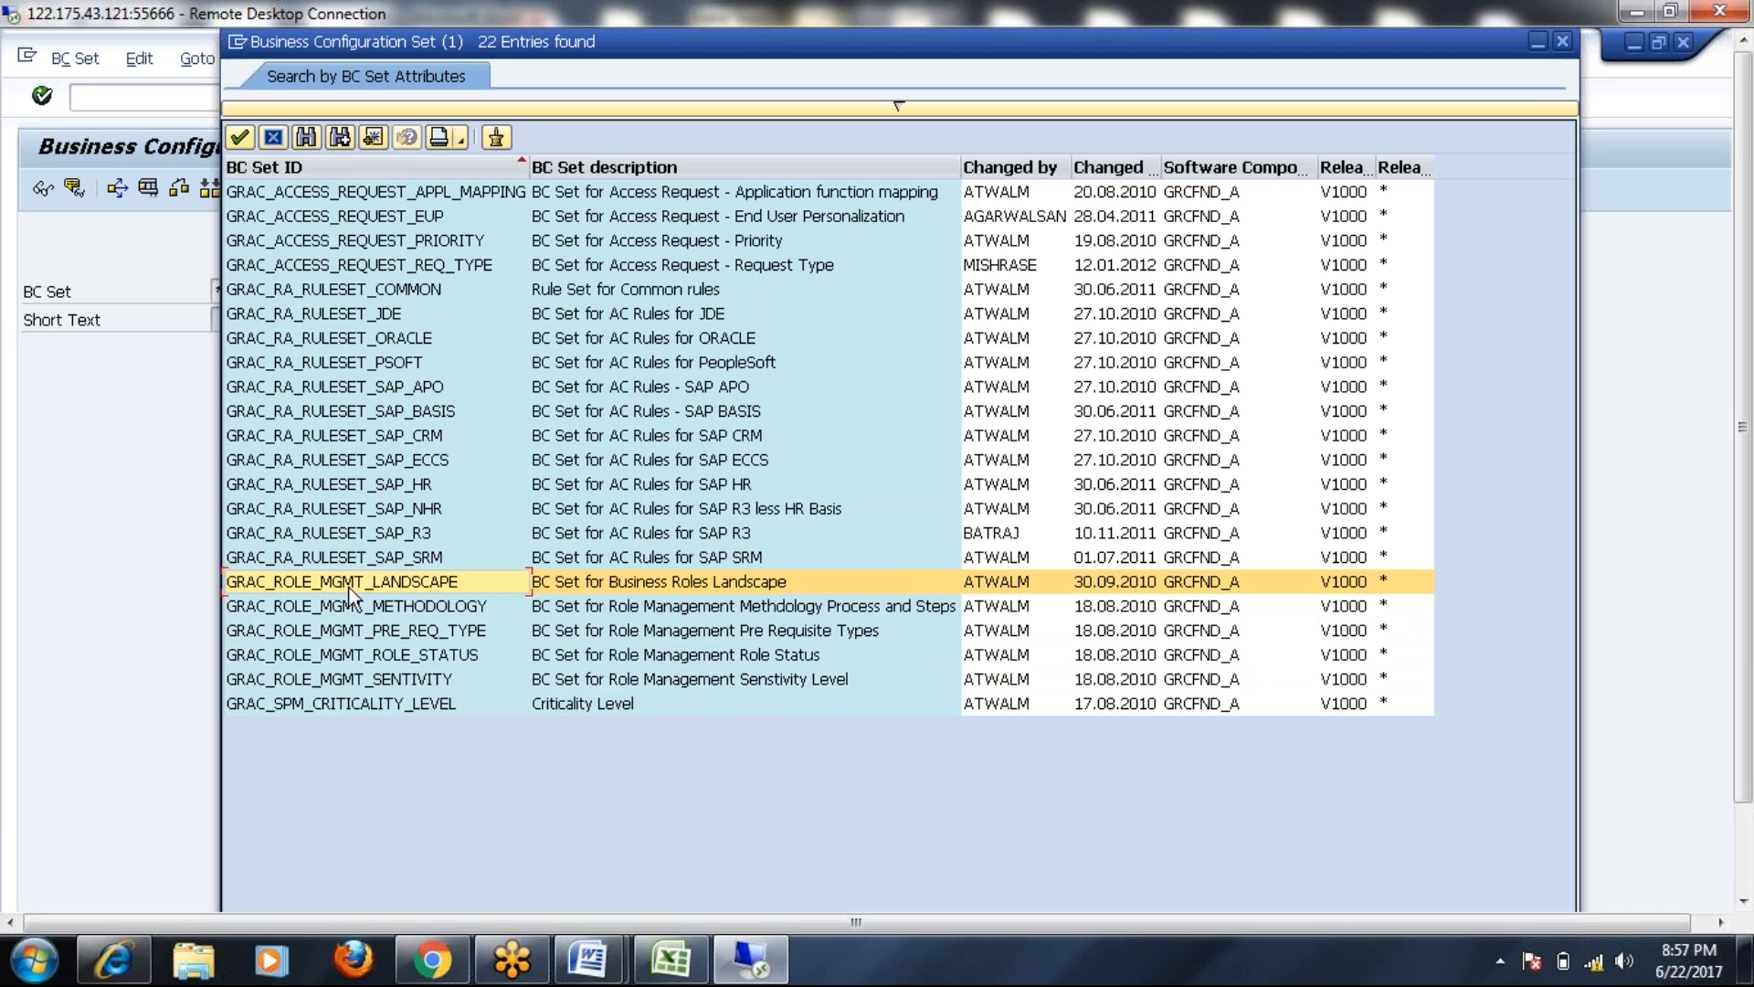
double_click(321, 588)
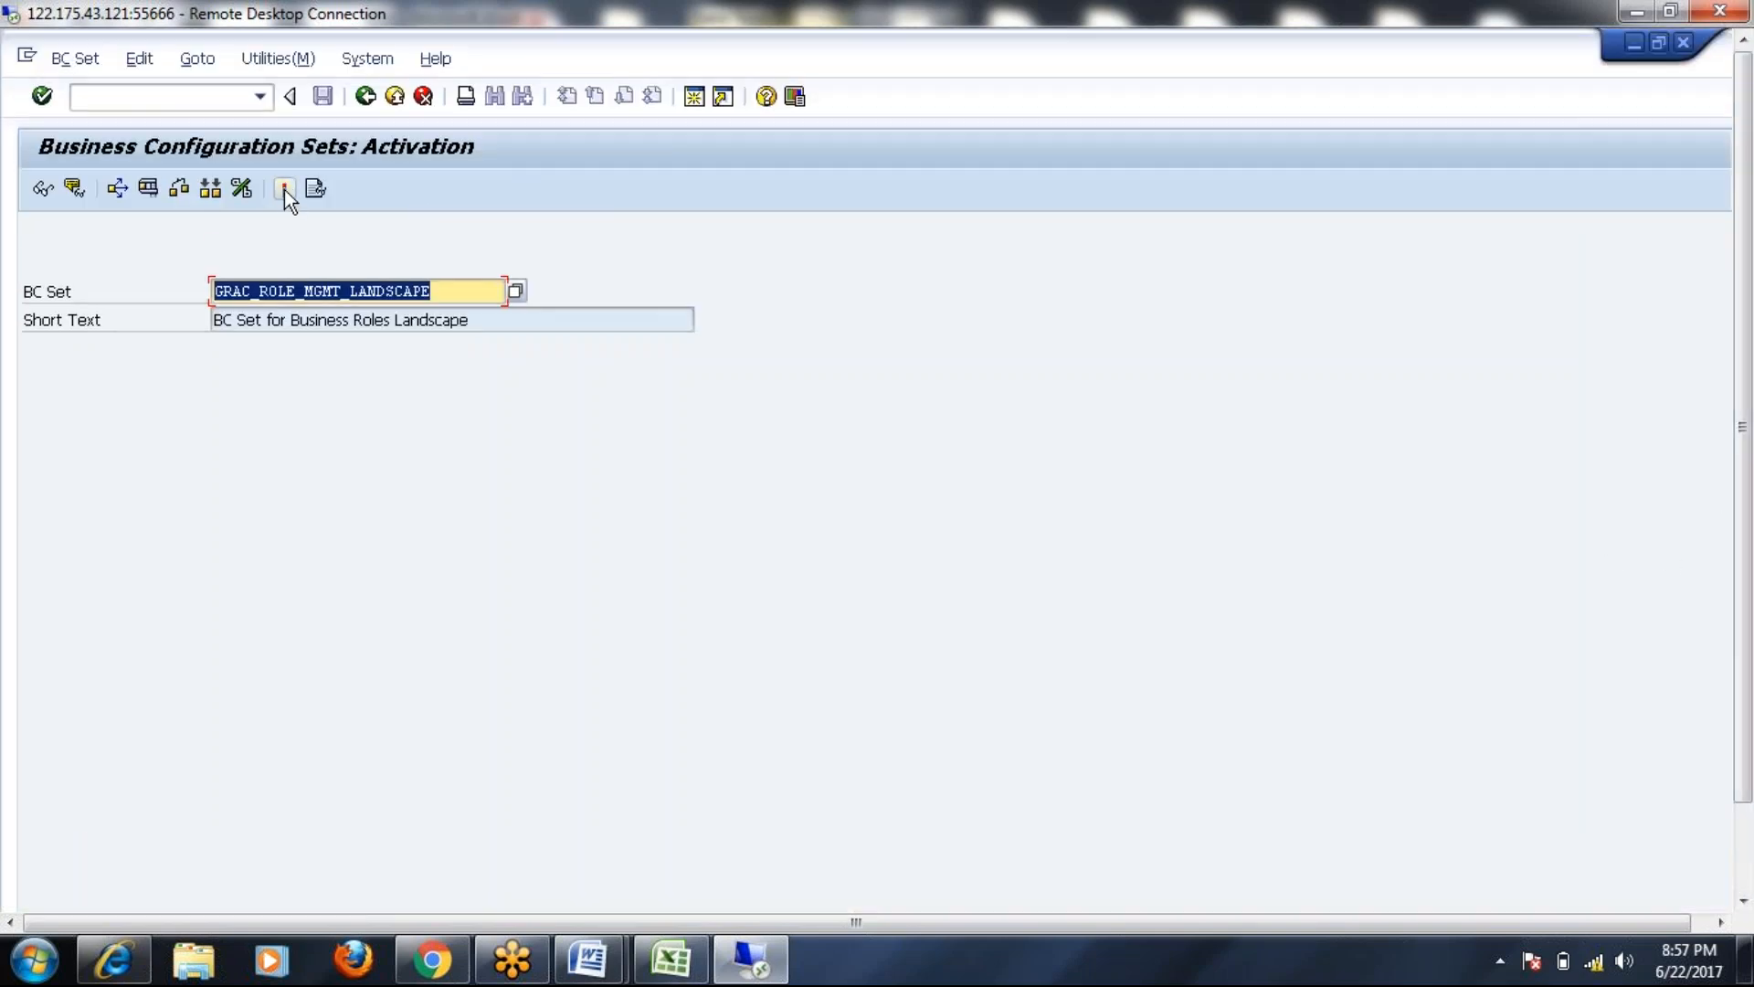
Activate GRAC_ROLE_MGMT_LANDSCAPE under request GRCK900022 with default options and view the log
left_click(284, 189)
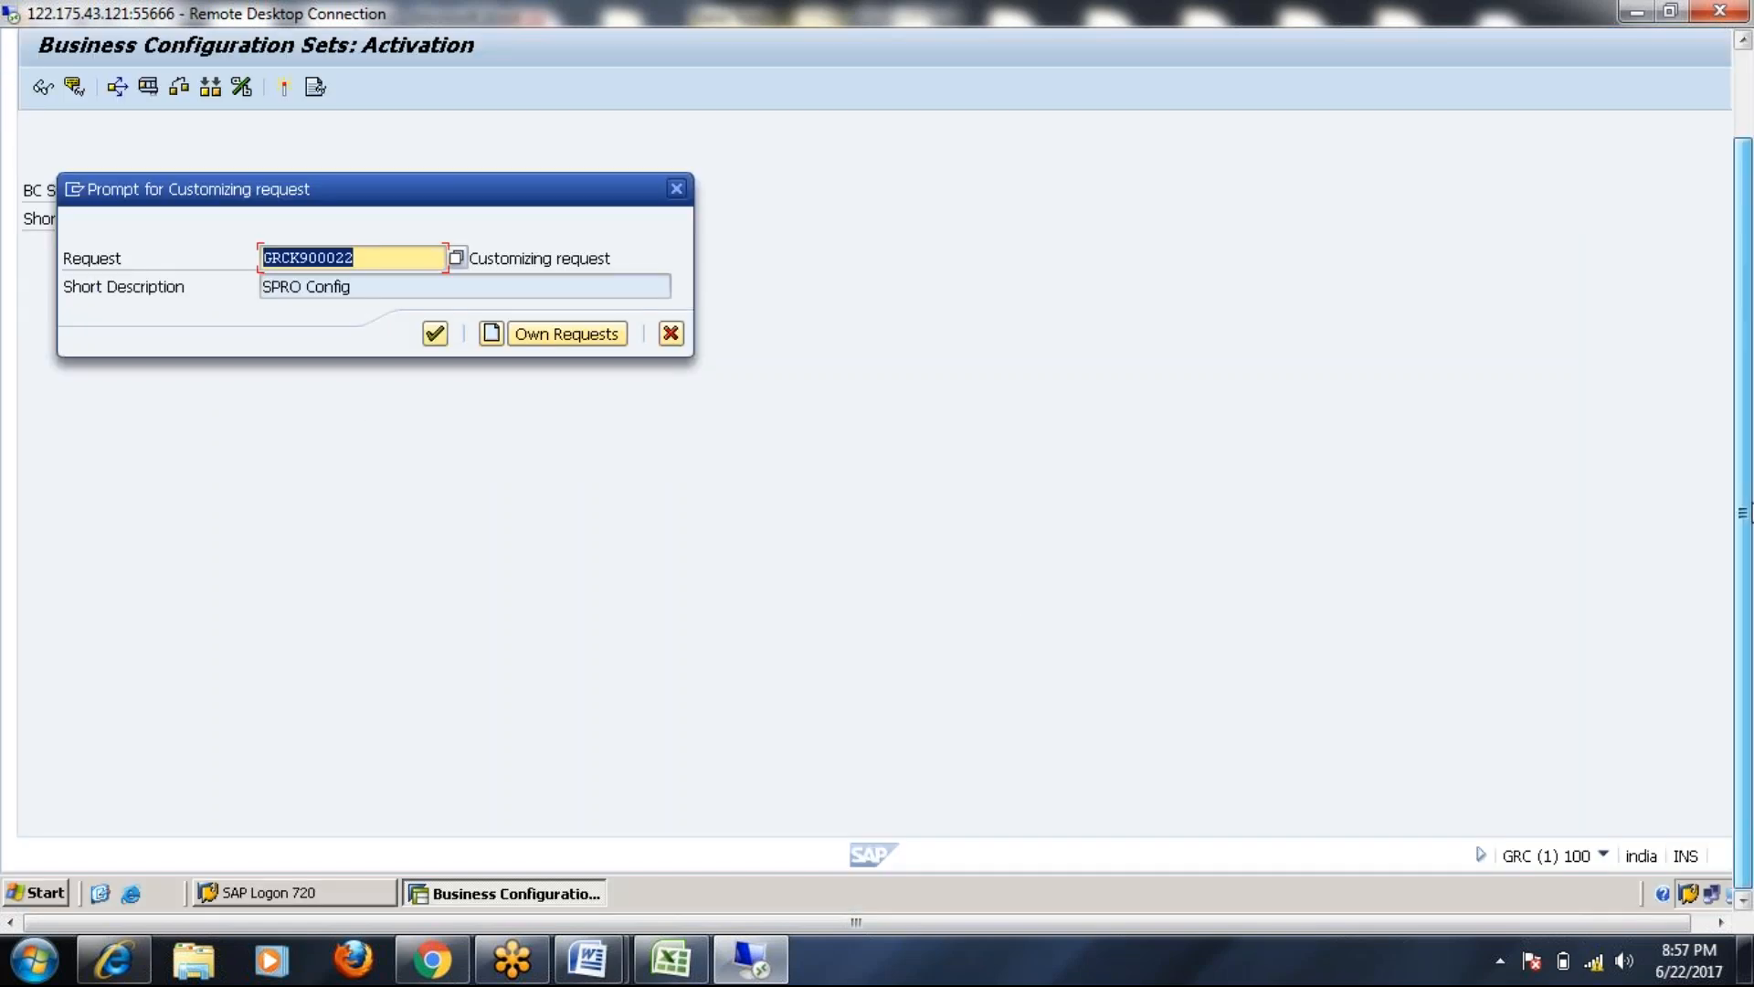
left_click_drag(1747, 438, 1746, 350)
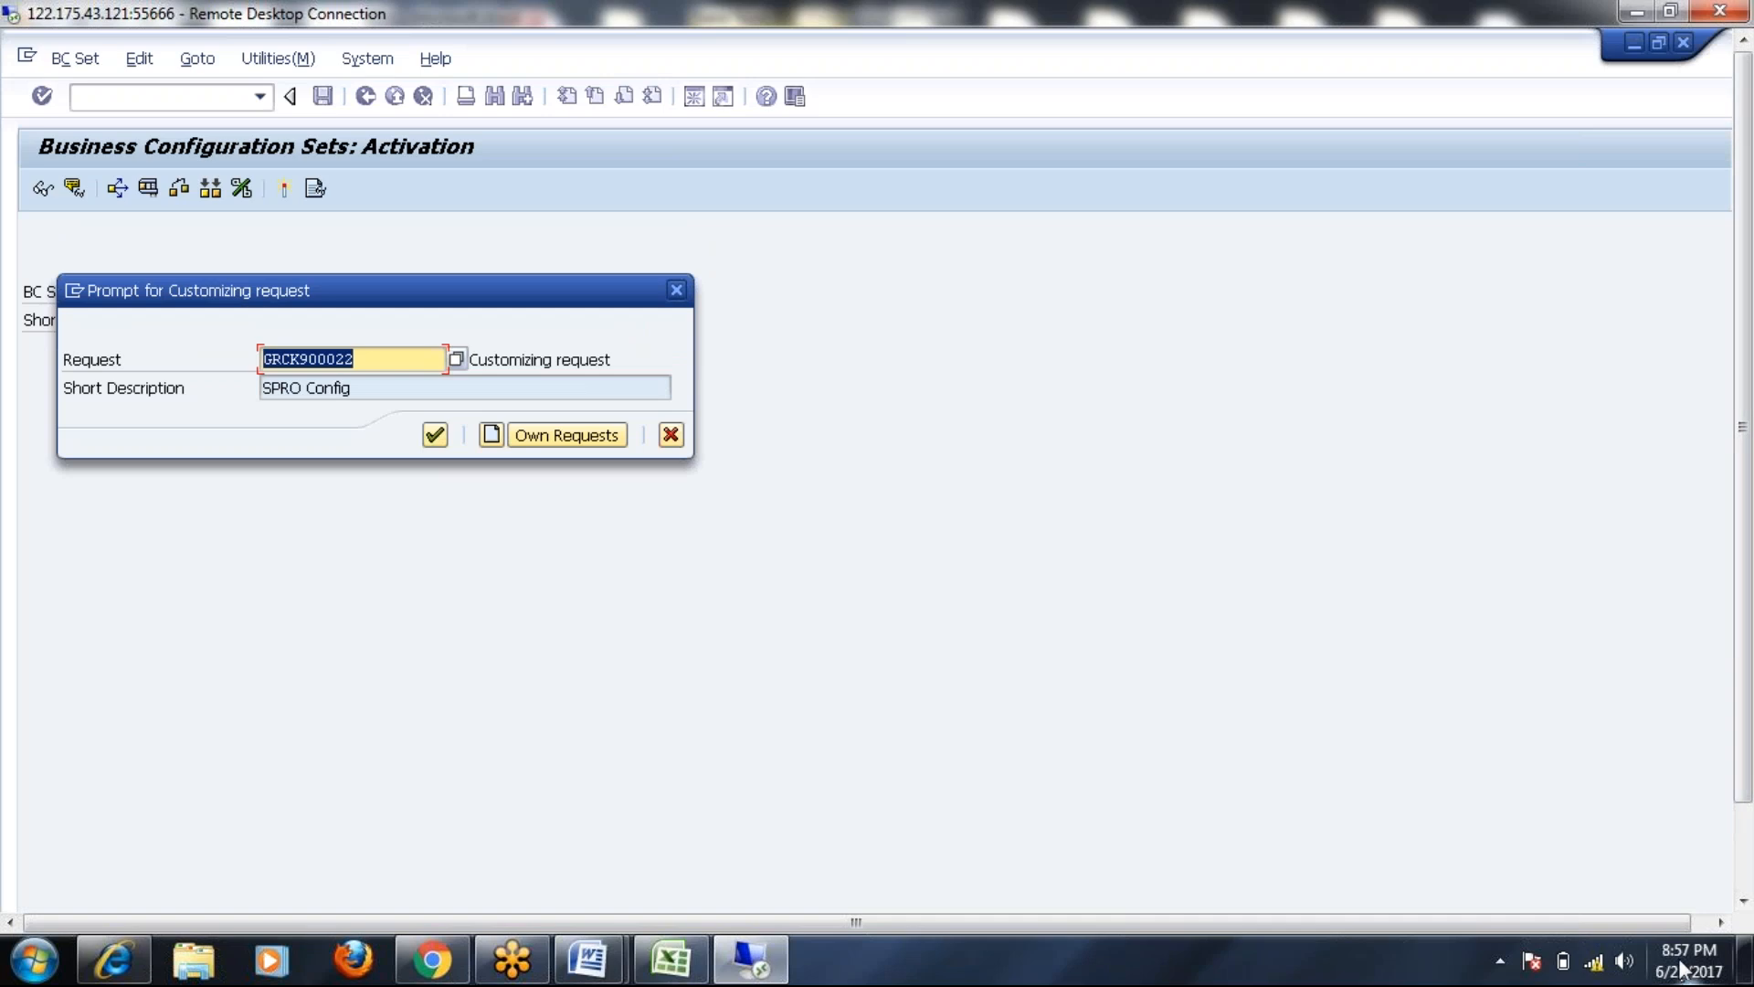
mouse_move(1679, 957)
left_click(435, 334)
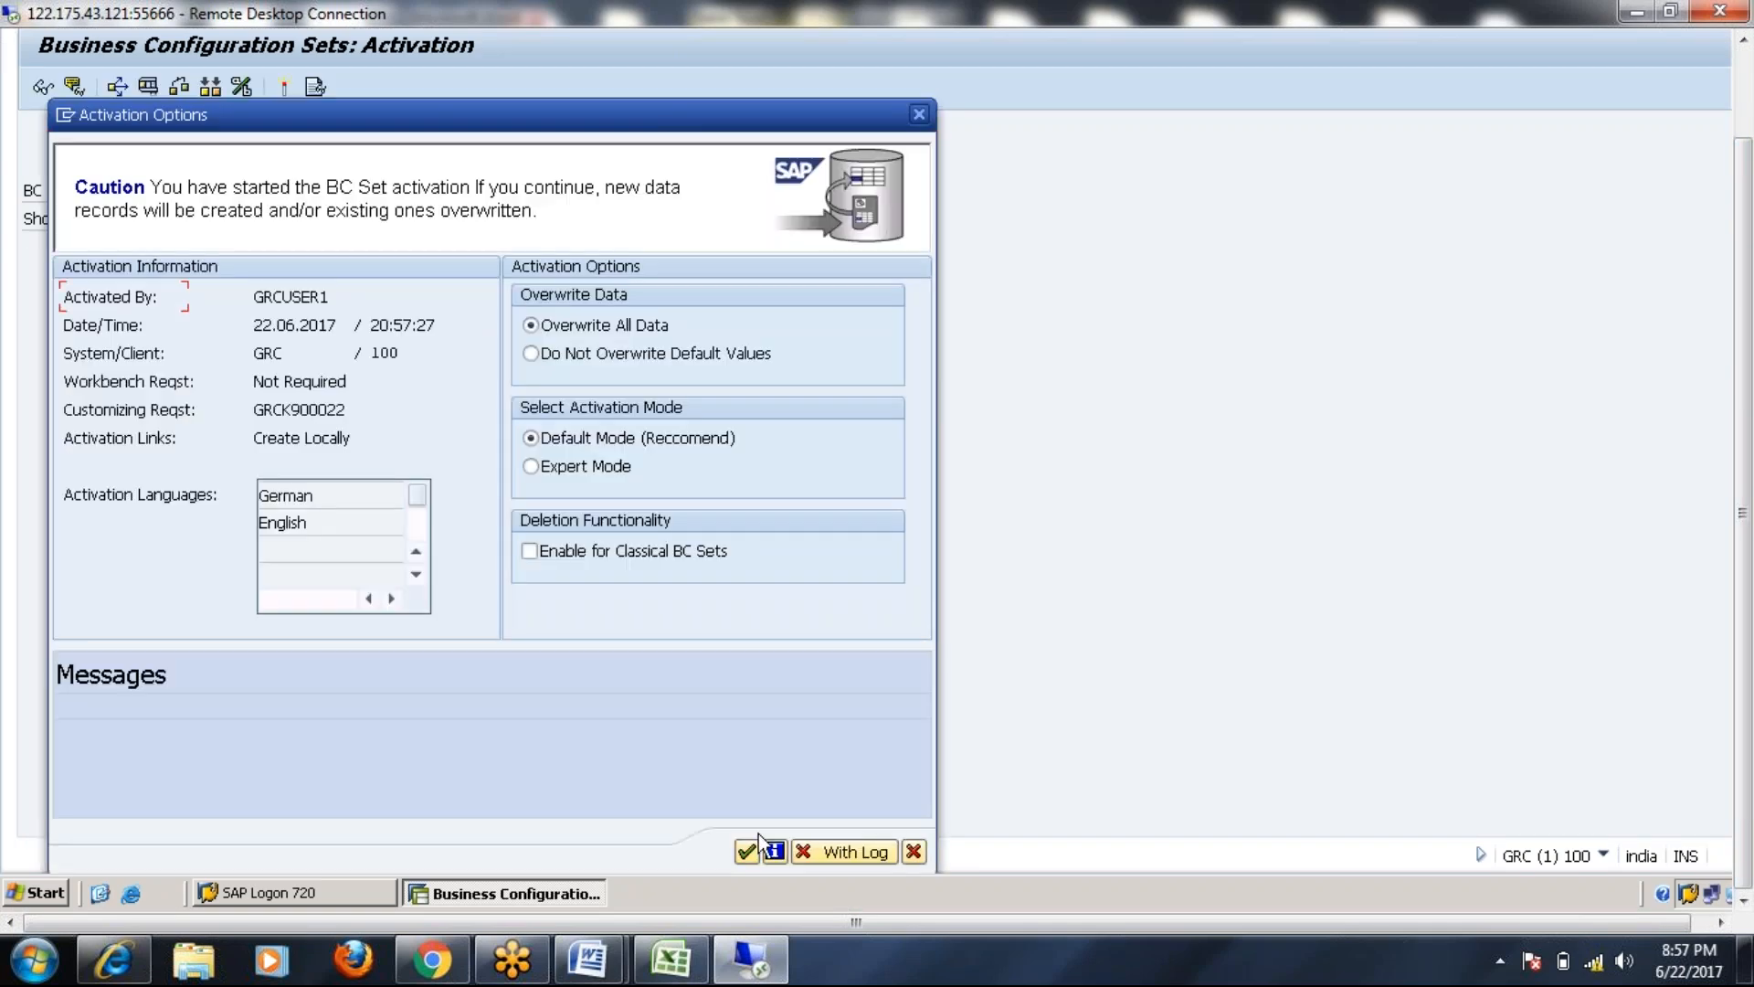
left_click(747, 851)
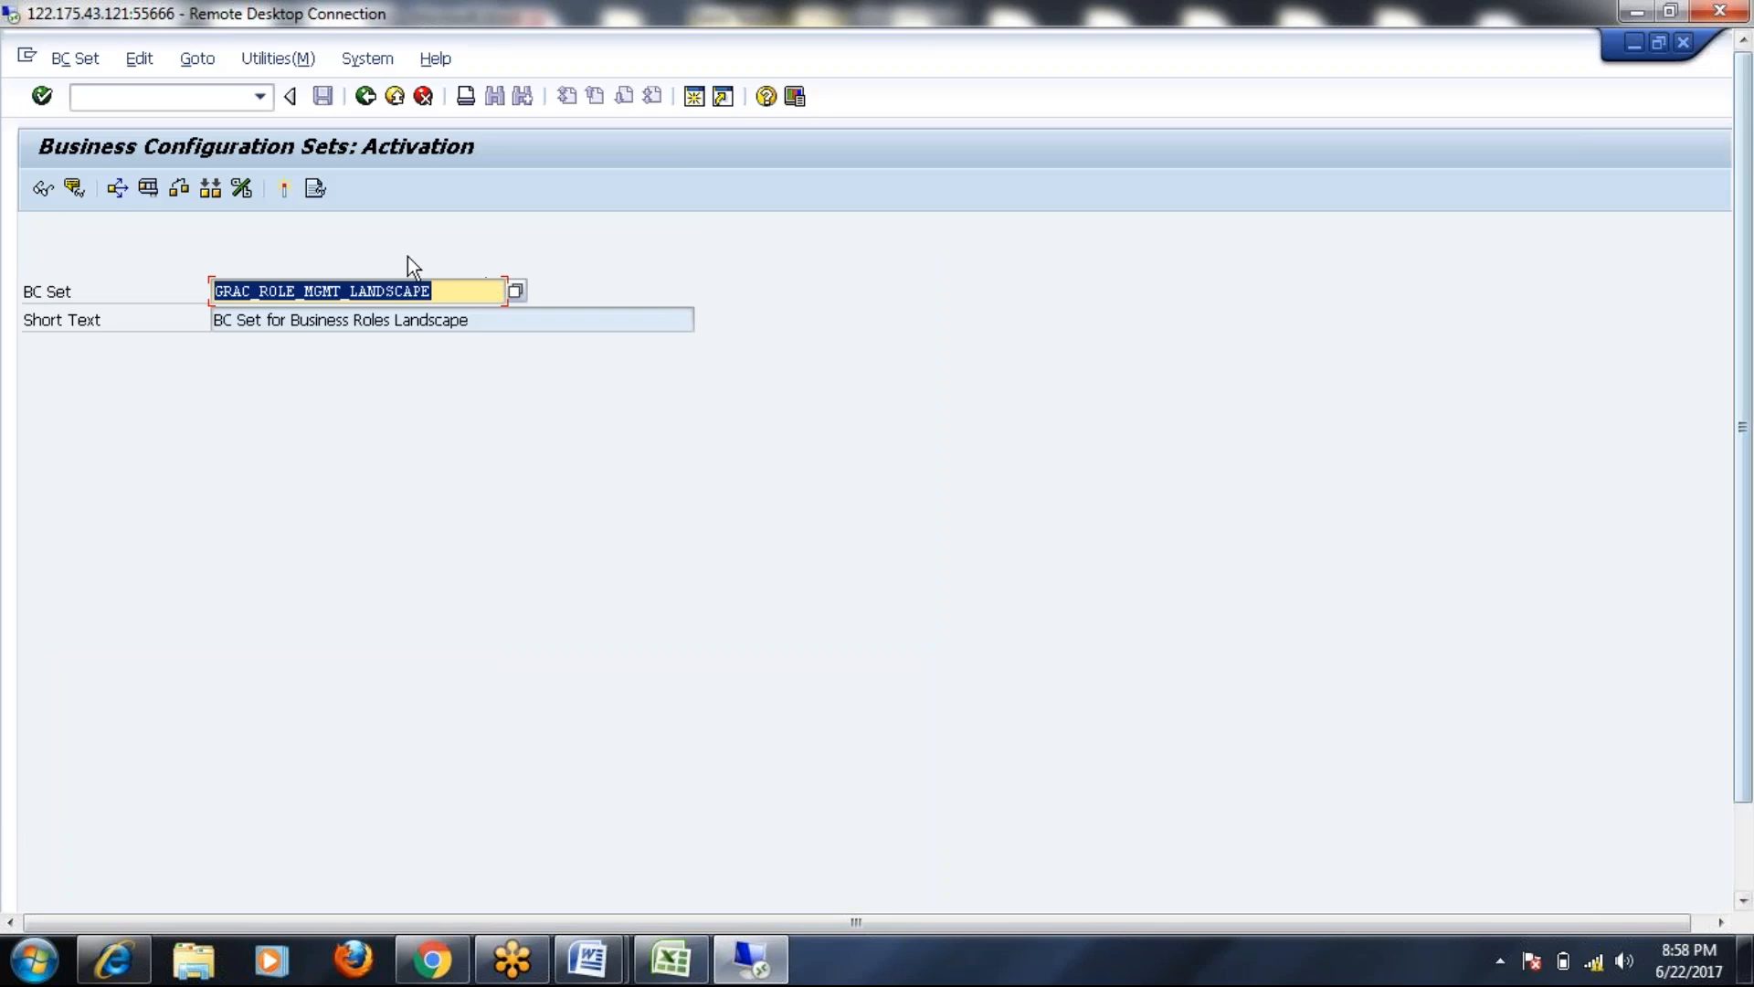
left_click(316, 188)
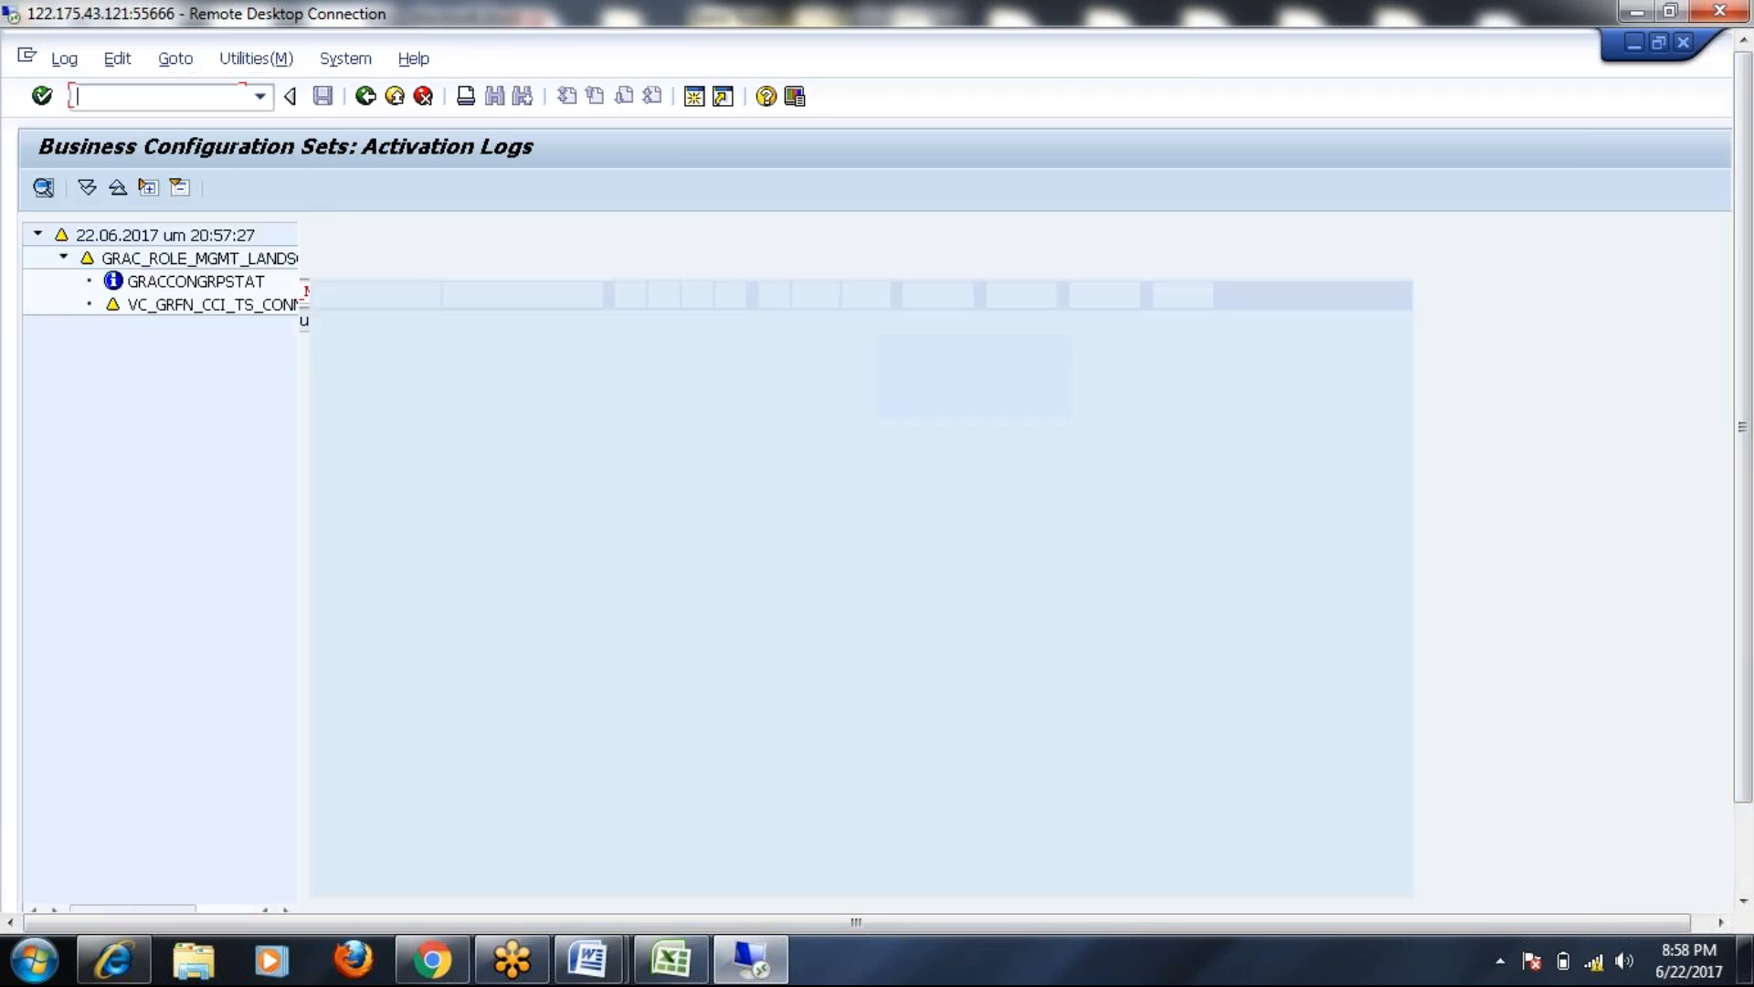
Read the activation-ended, BC set result and connector warning messages, then exit to SAP Easy Access
left_click(685, 744)
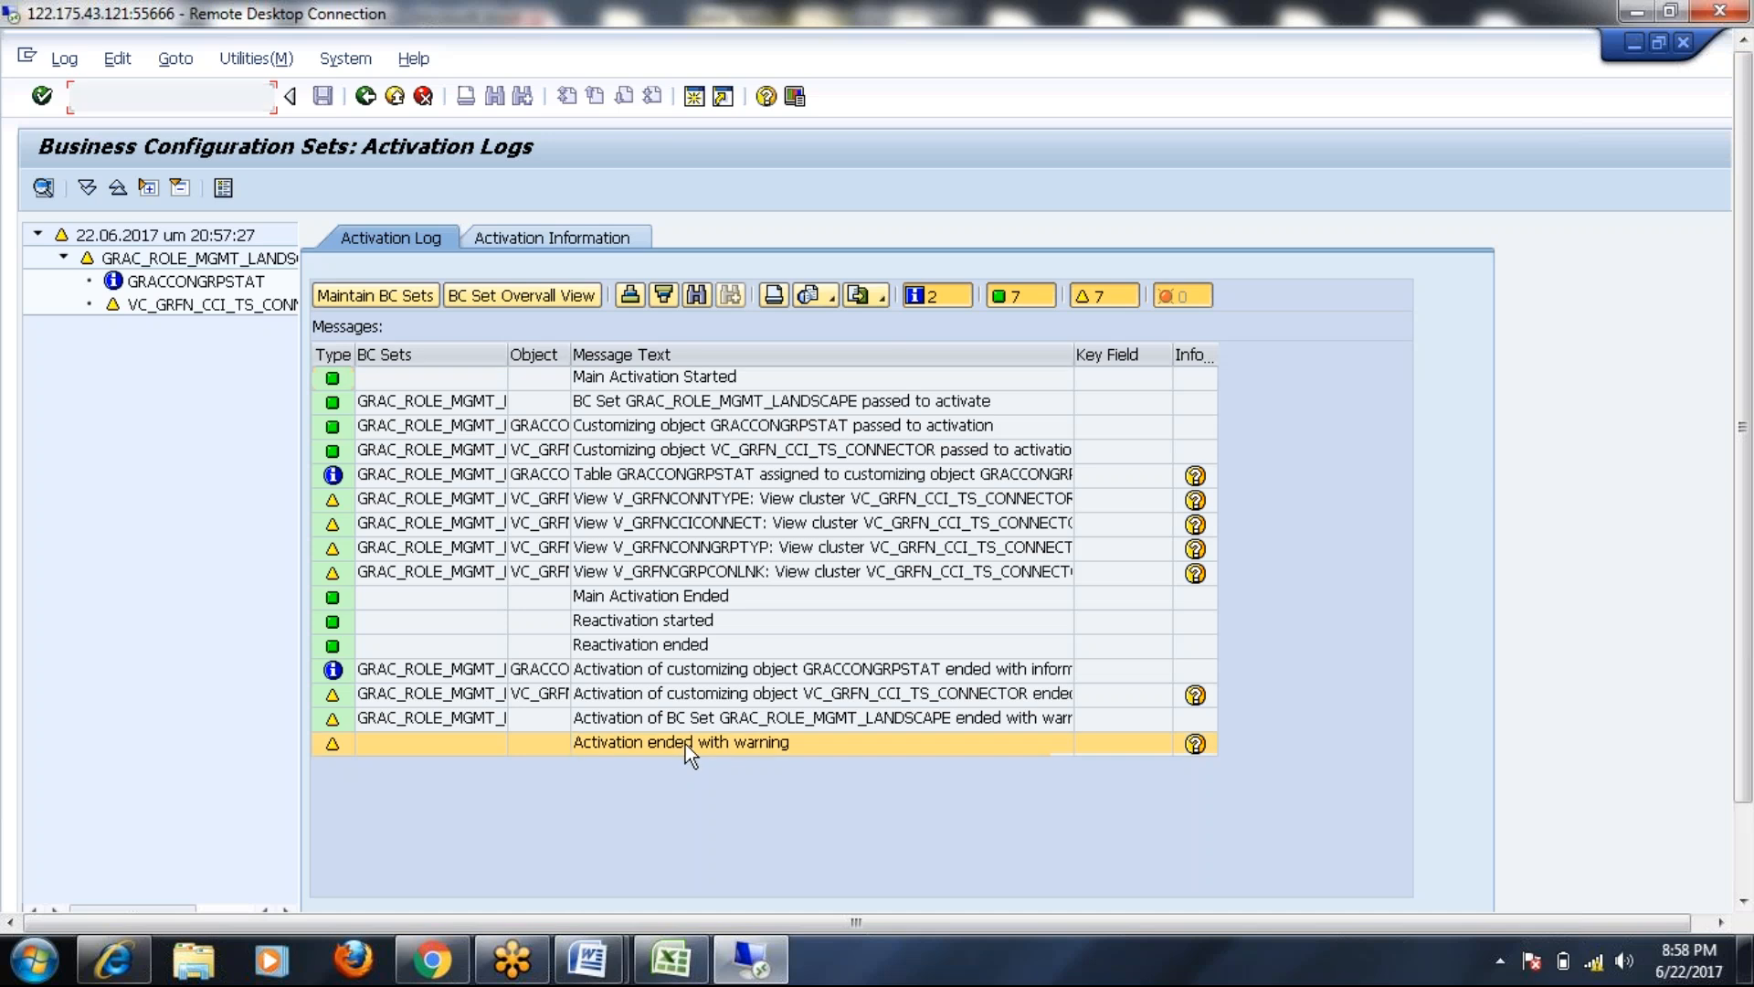
left_click(677, 596)
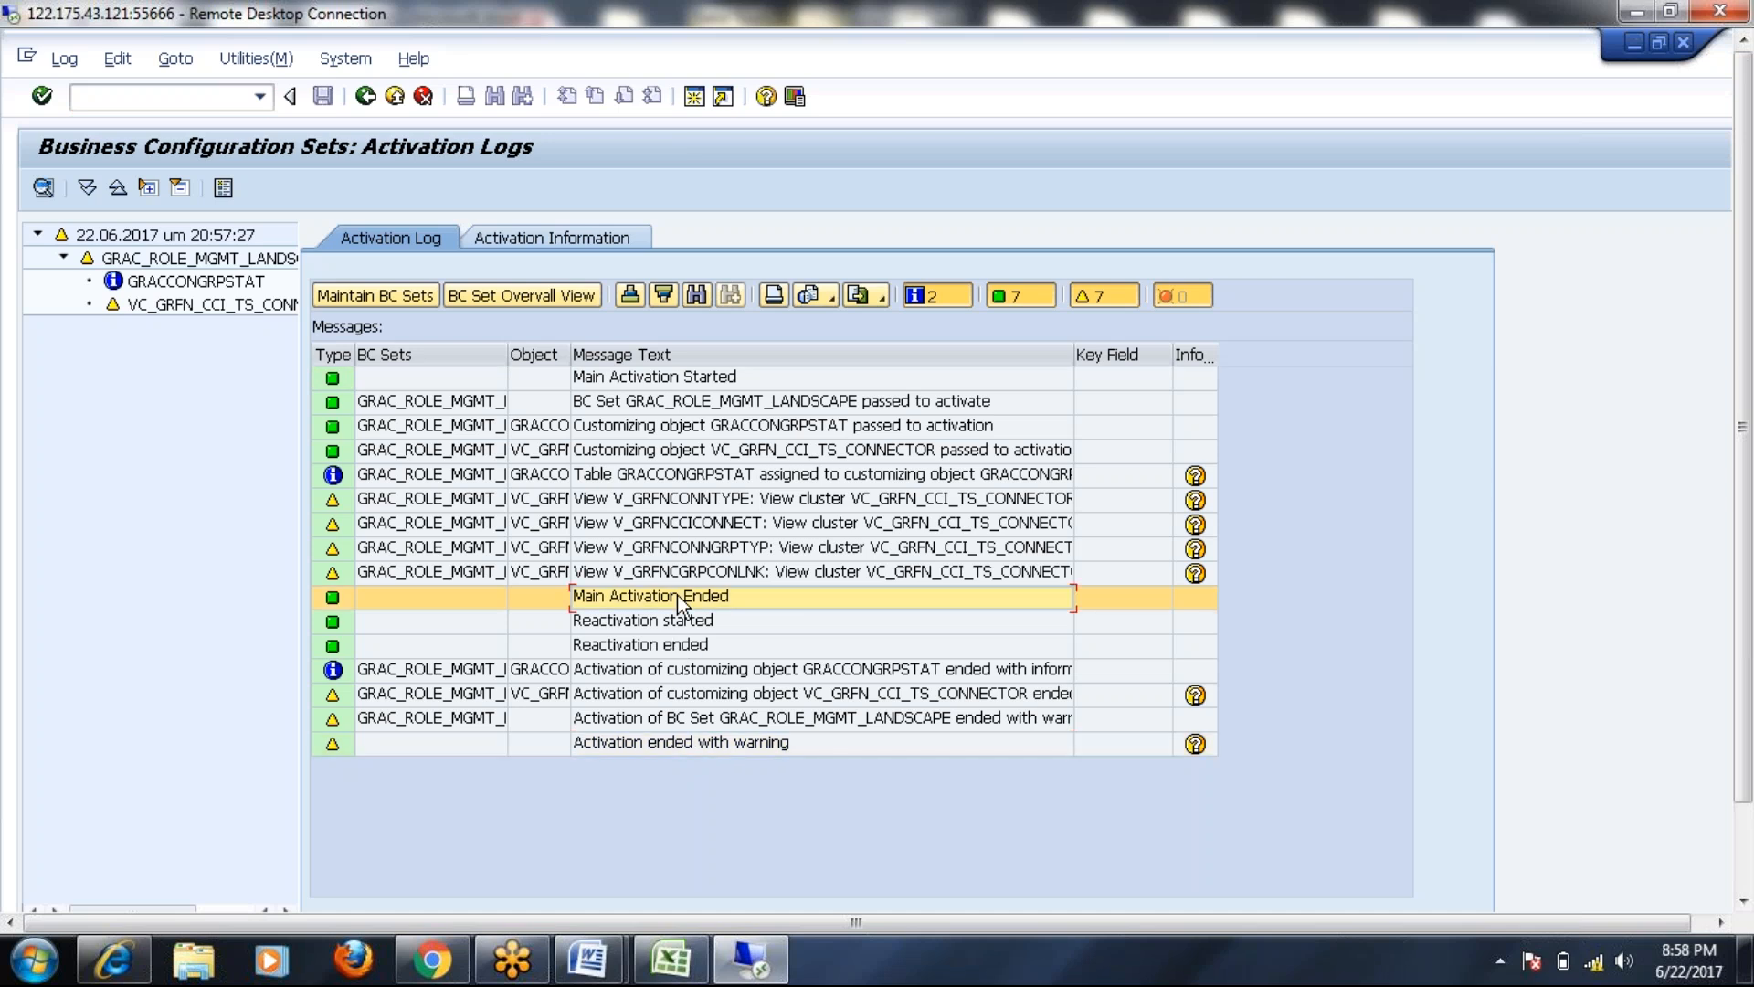
left_click(680, 718)
left_click(722, 694)
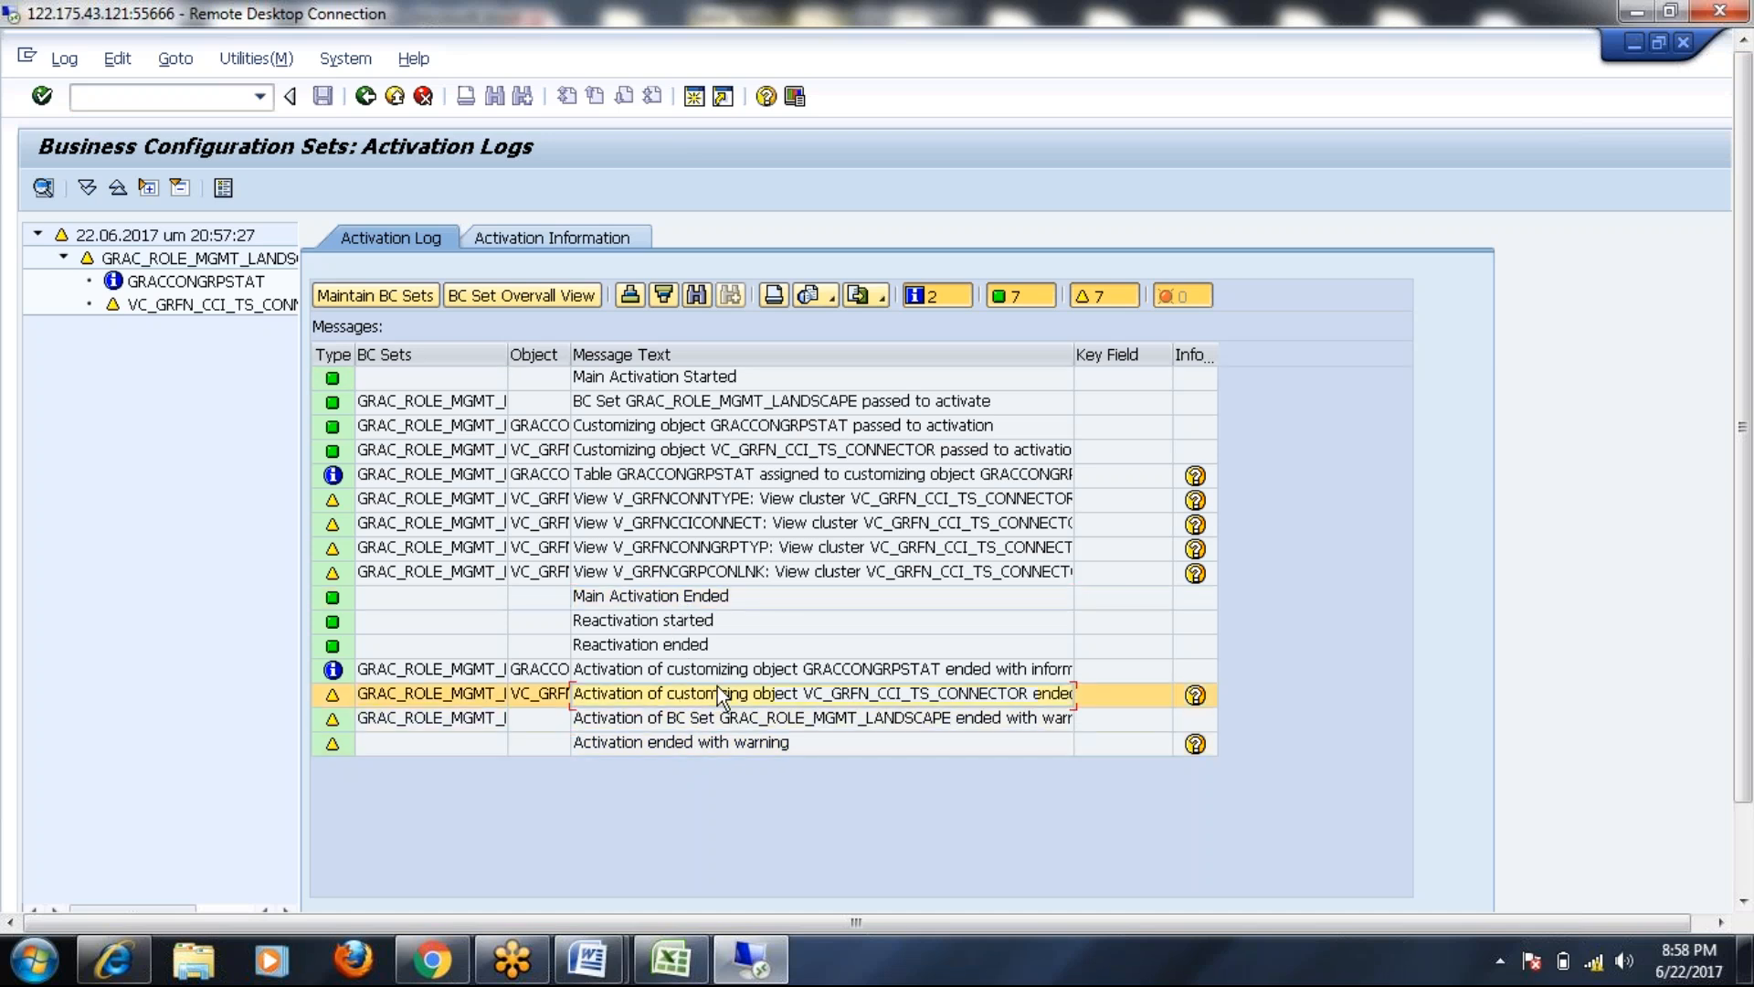
left_click(394, 97)
left_click(395, 97)
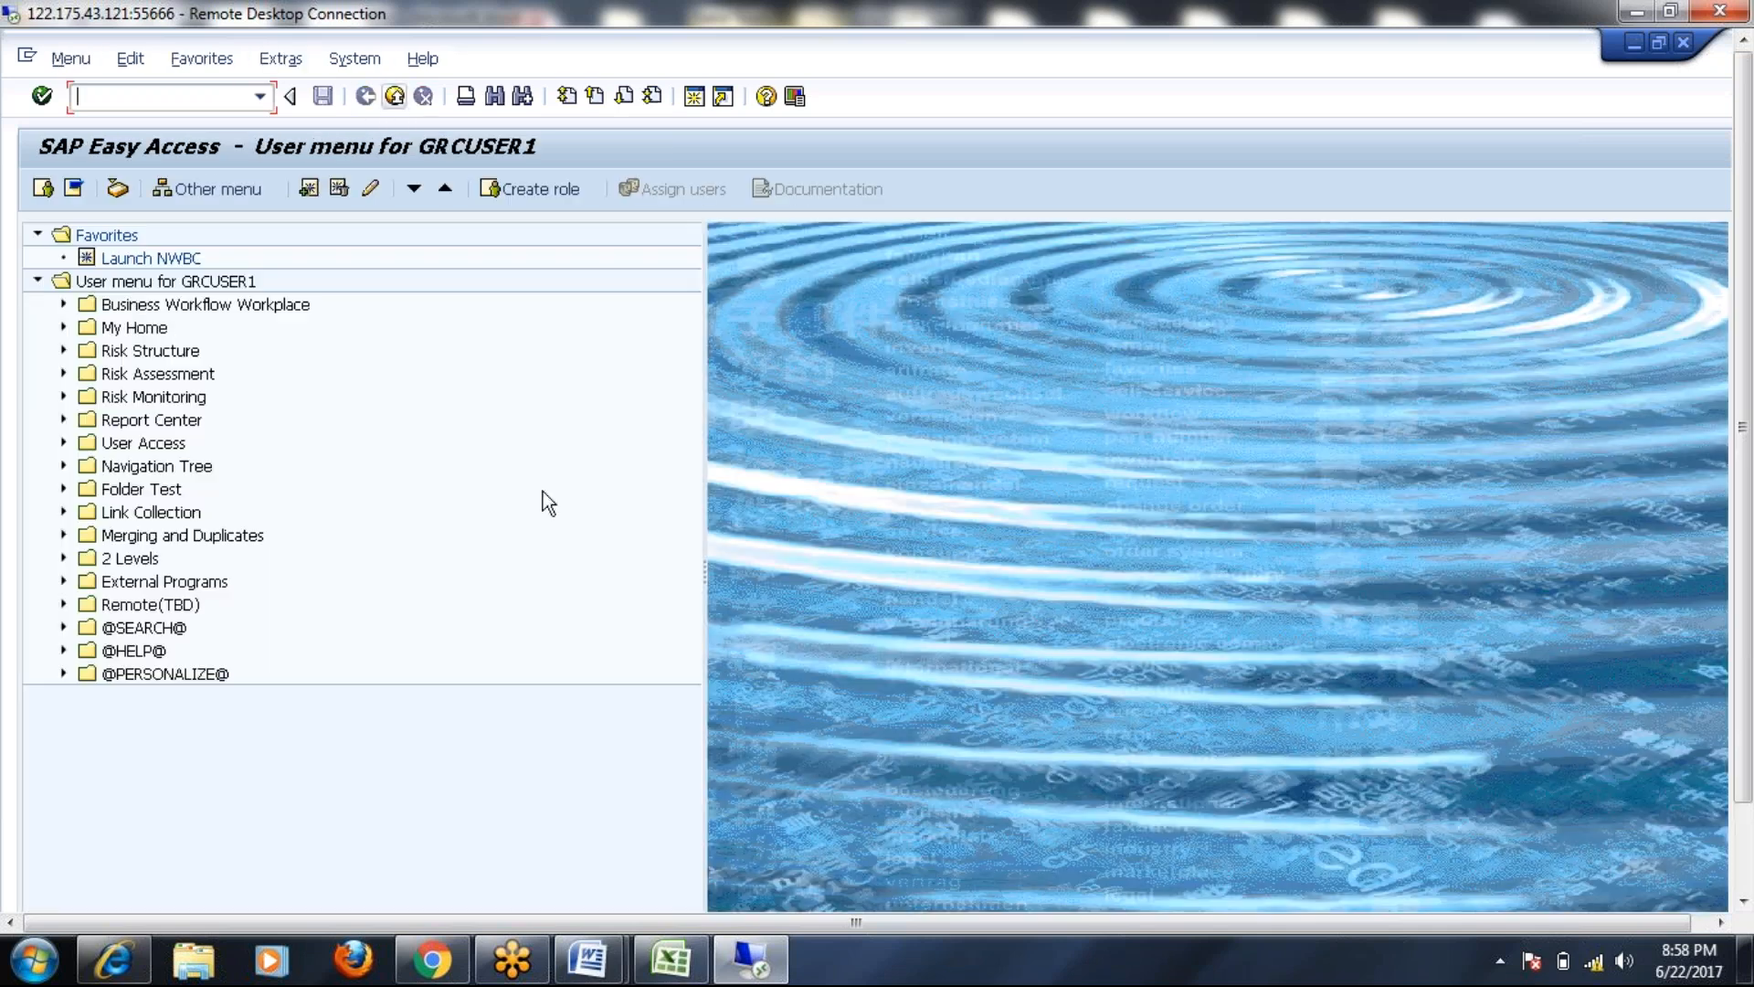
Glance at the Word Finance Accountant table, then launch NetWeaver Business Client with nwbc
left_click(749, 966)
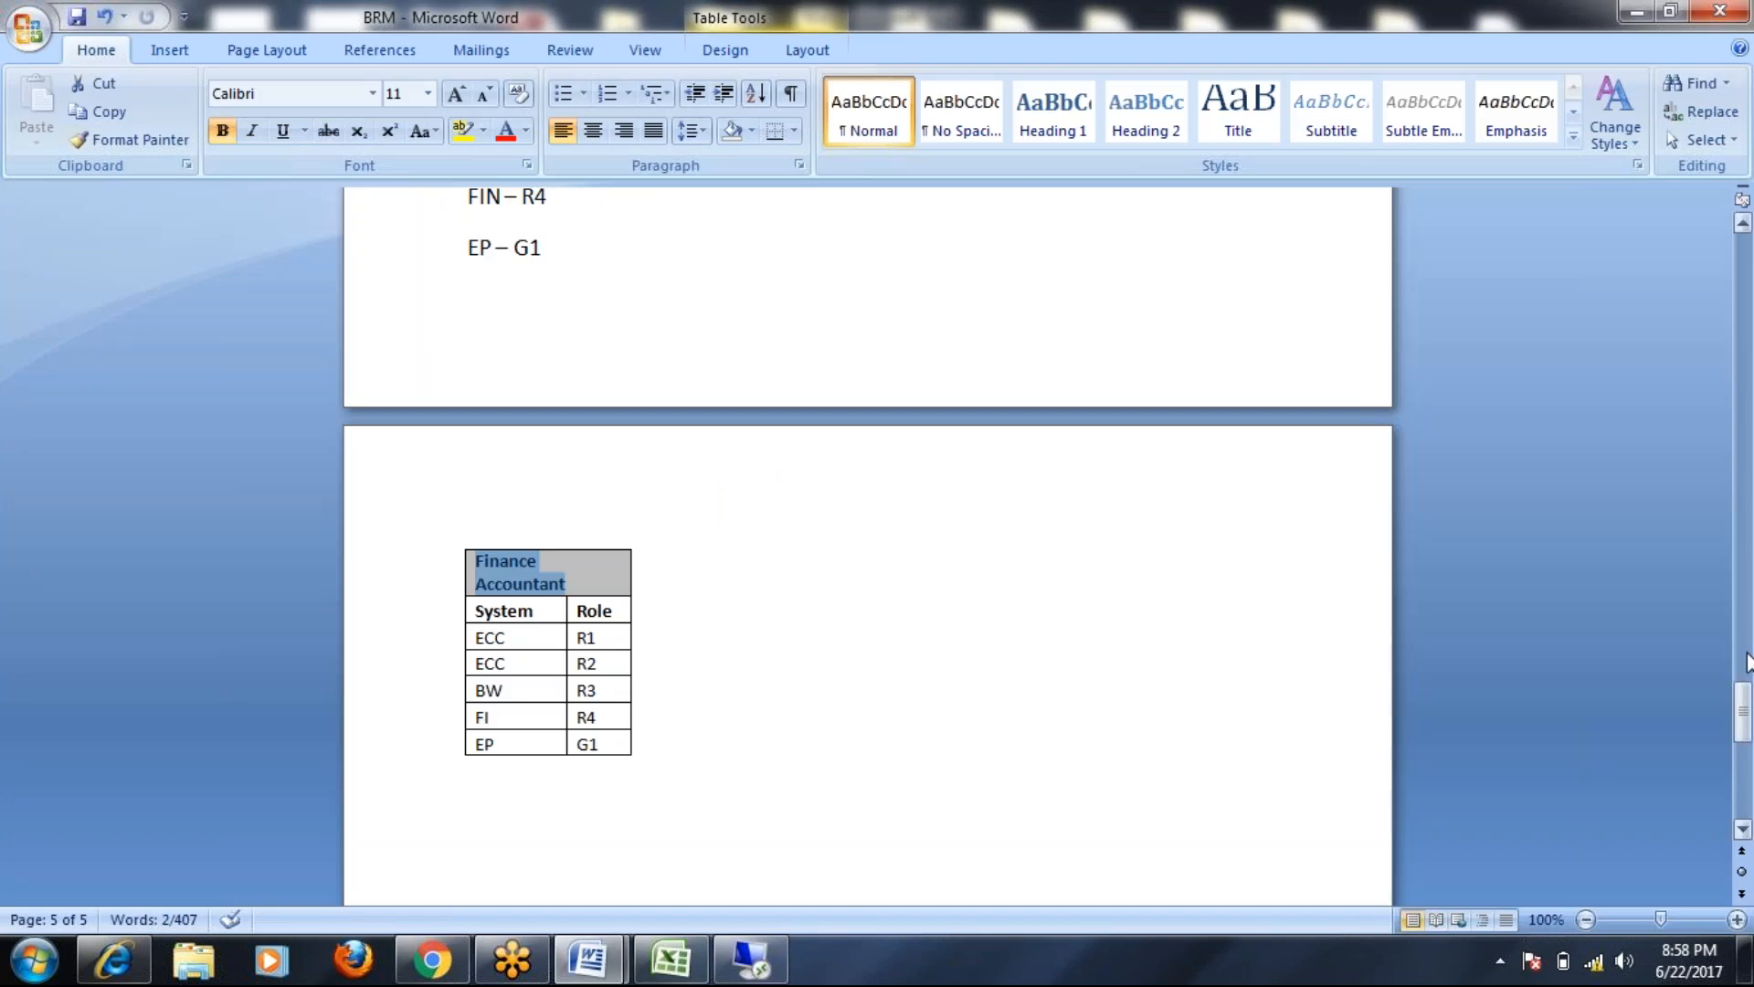
left_click(748, 961)
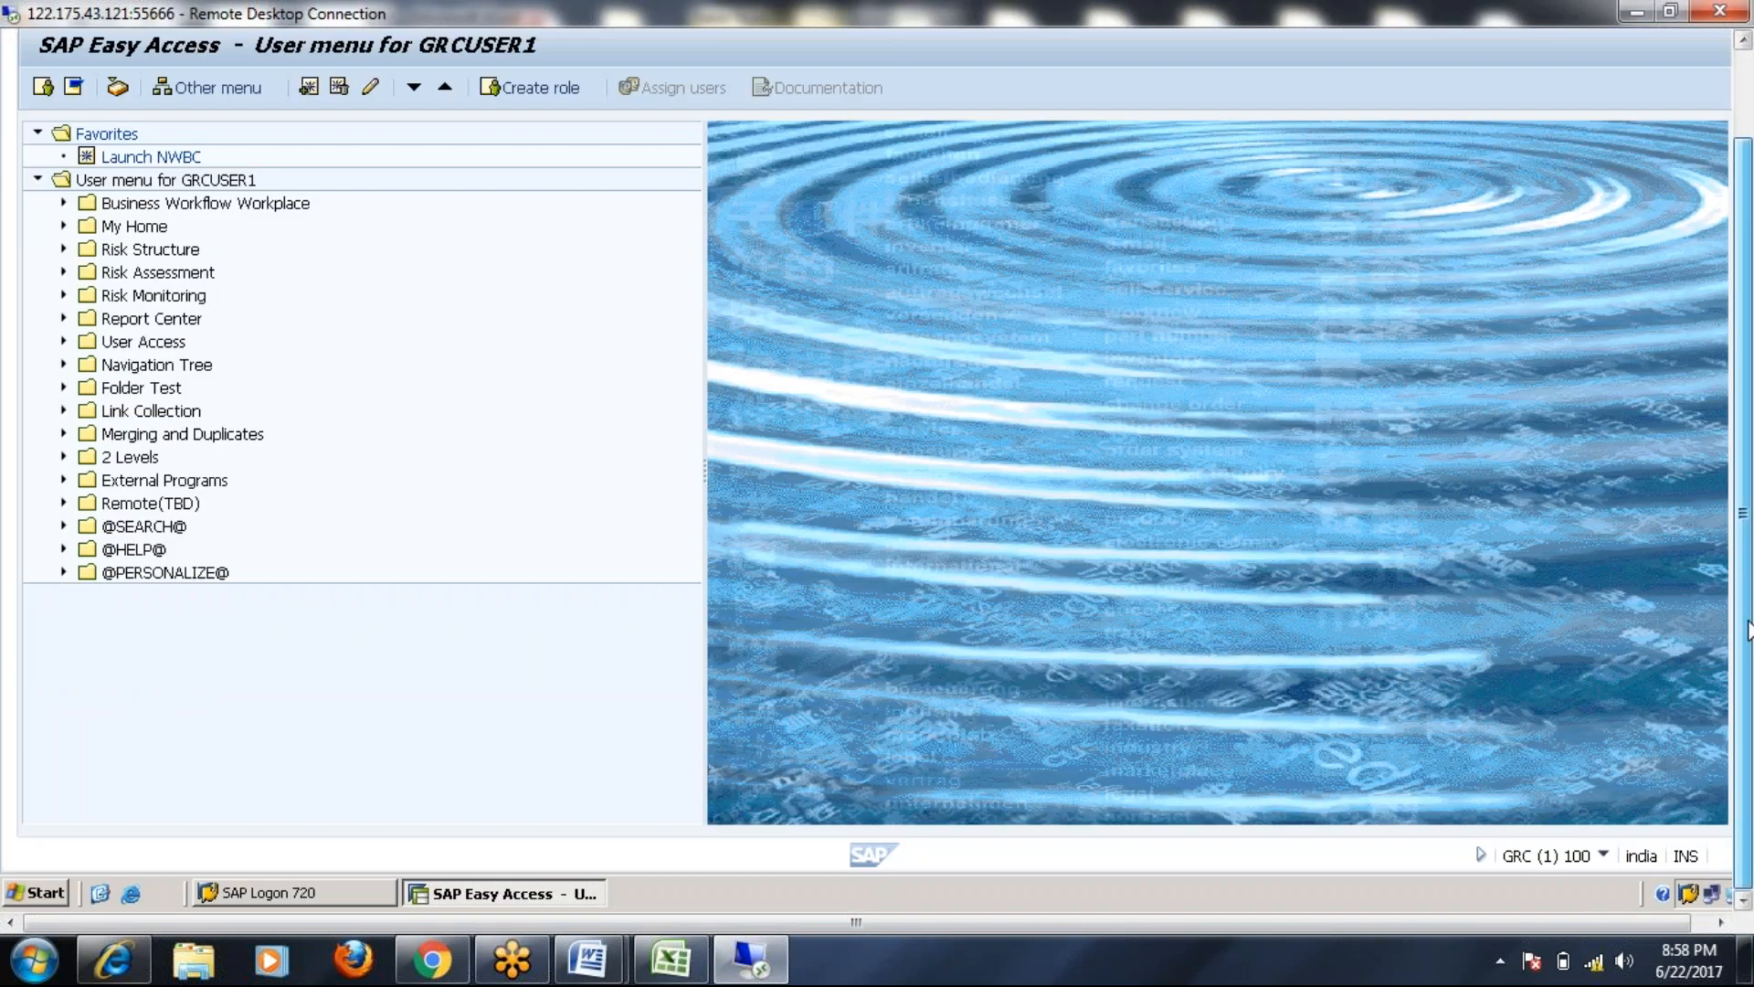
type("nwbc")
key("Return")
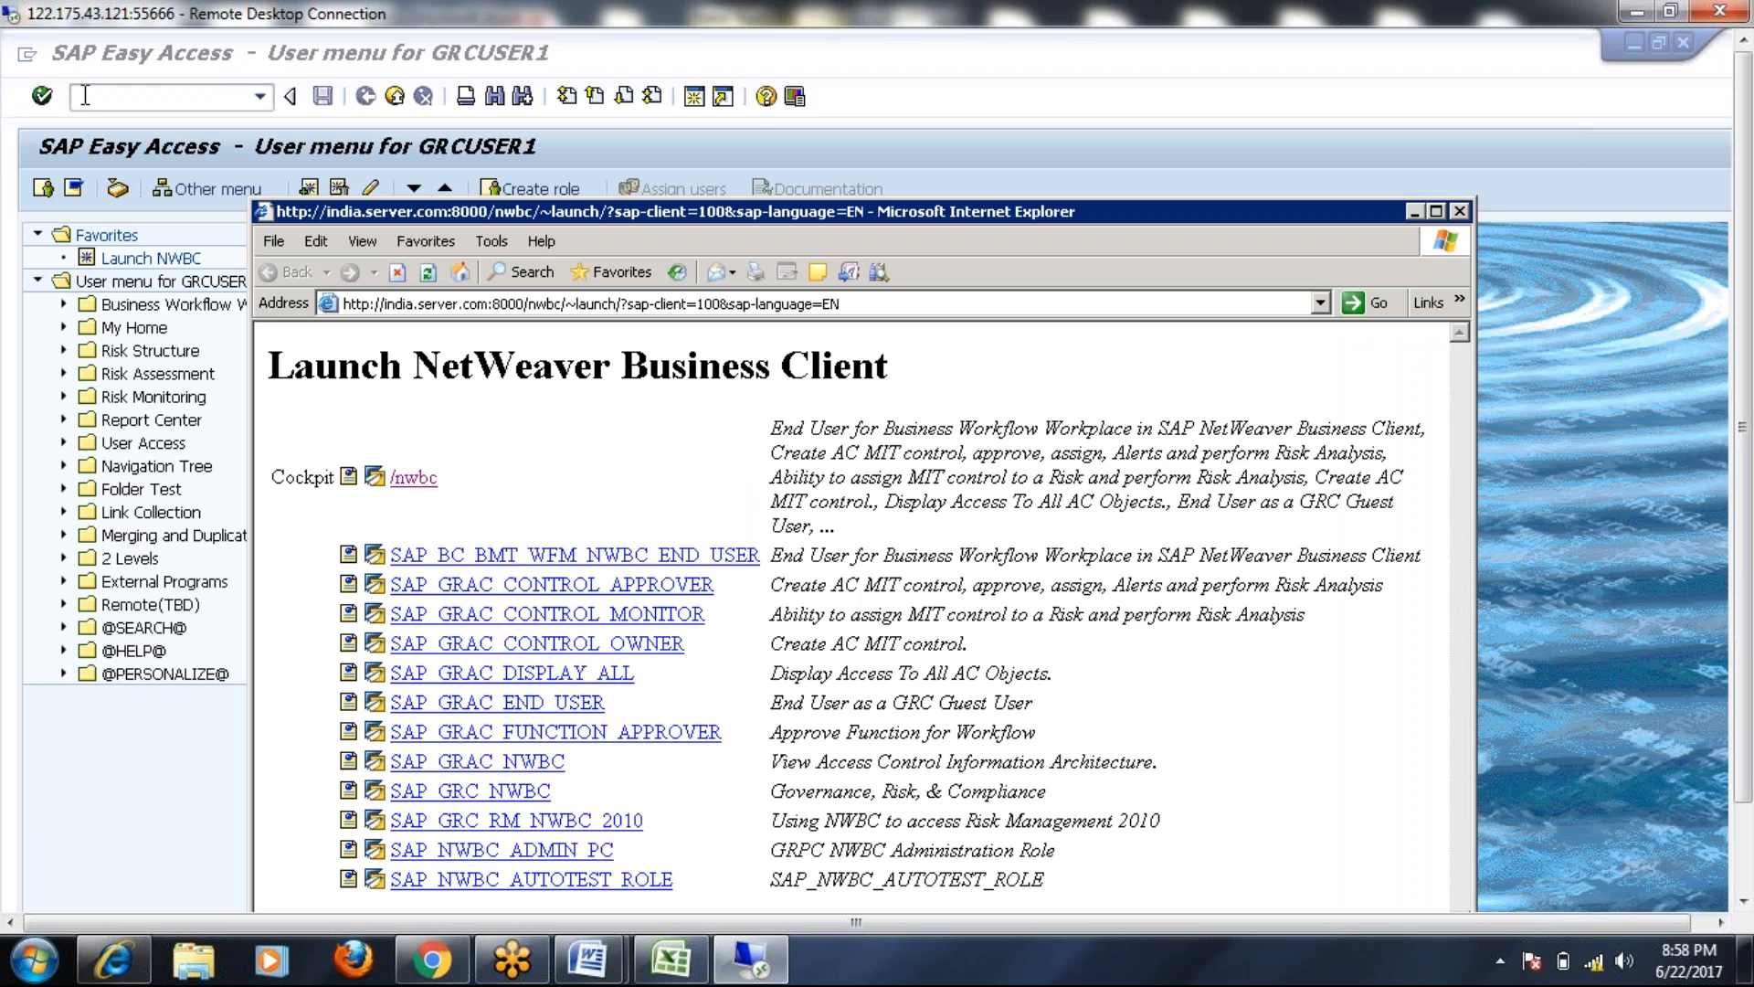
Start the Business Client cockpit and open Role Maintenance under Access Management
left_click(423, 486)
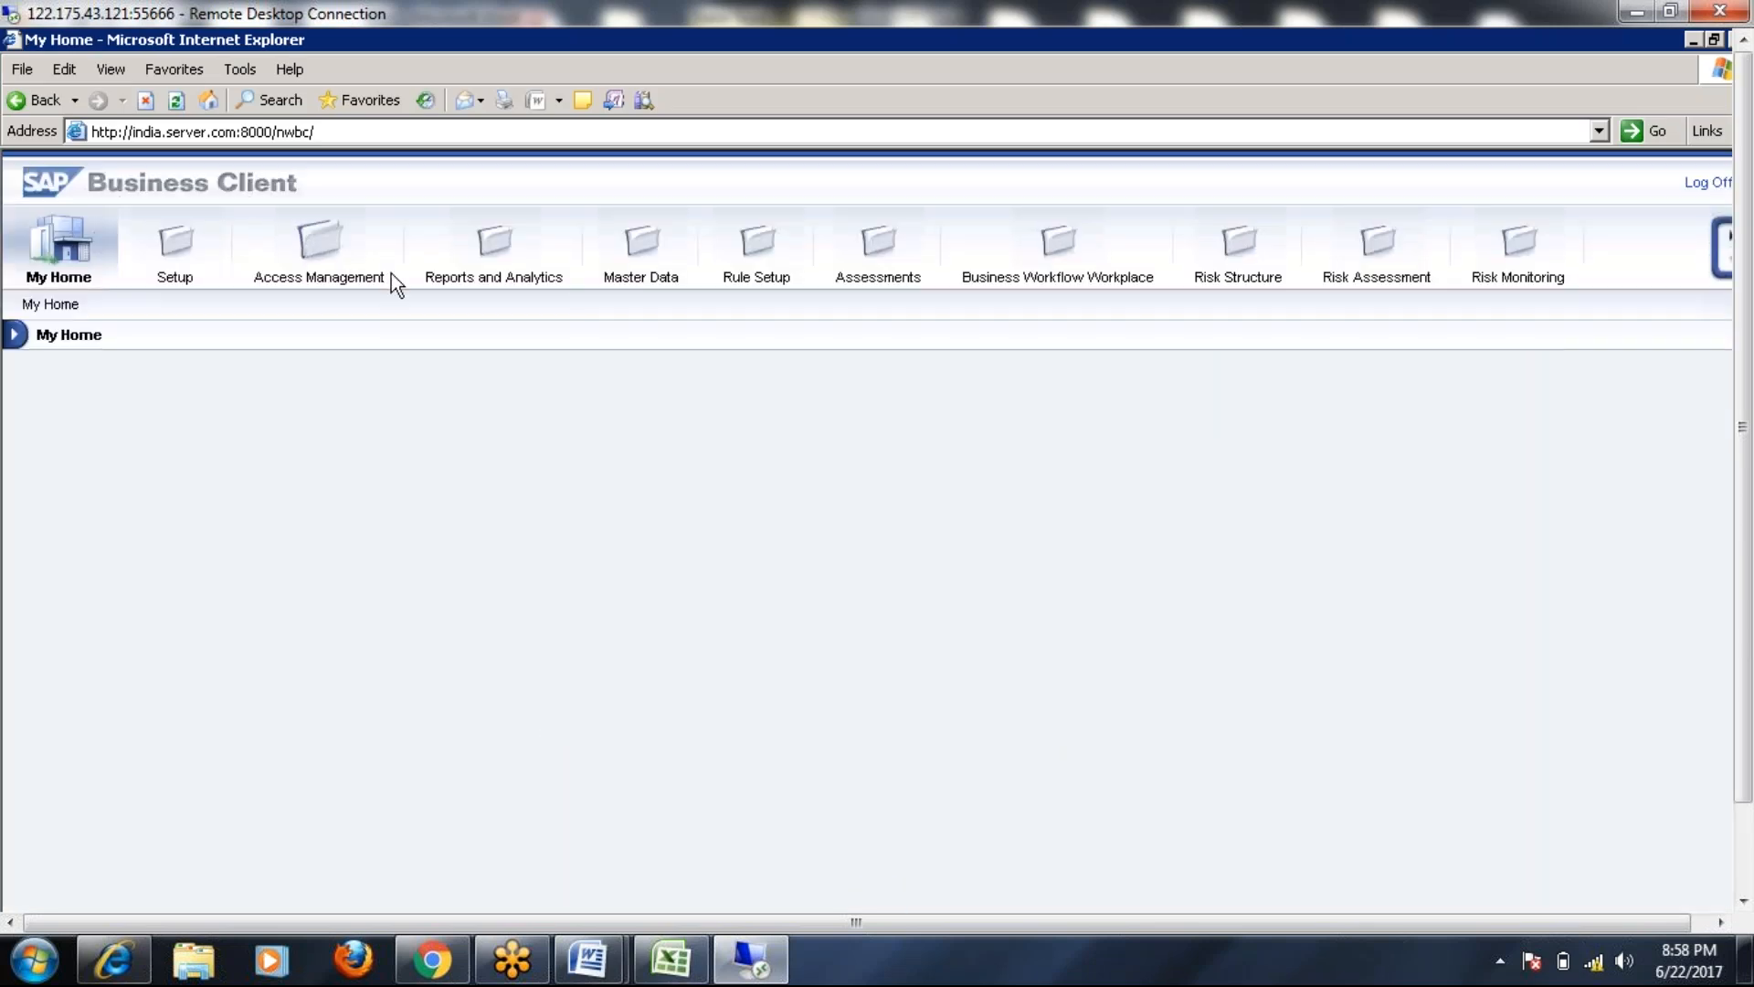
left_click(329, 247)
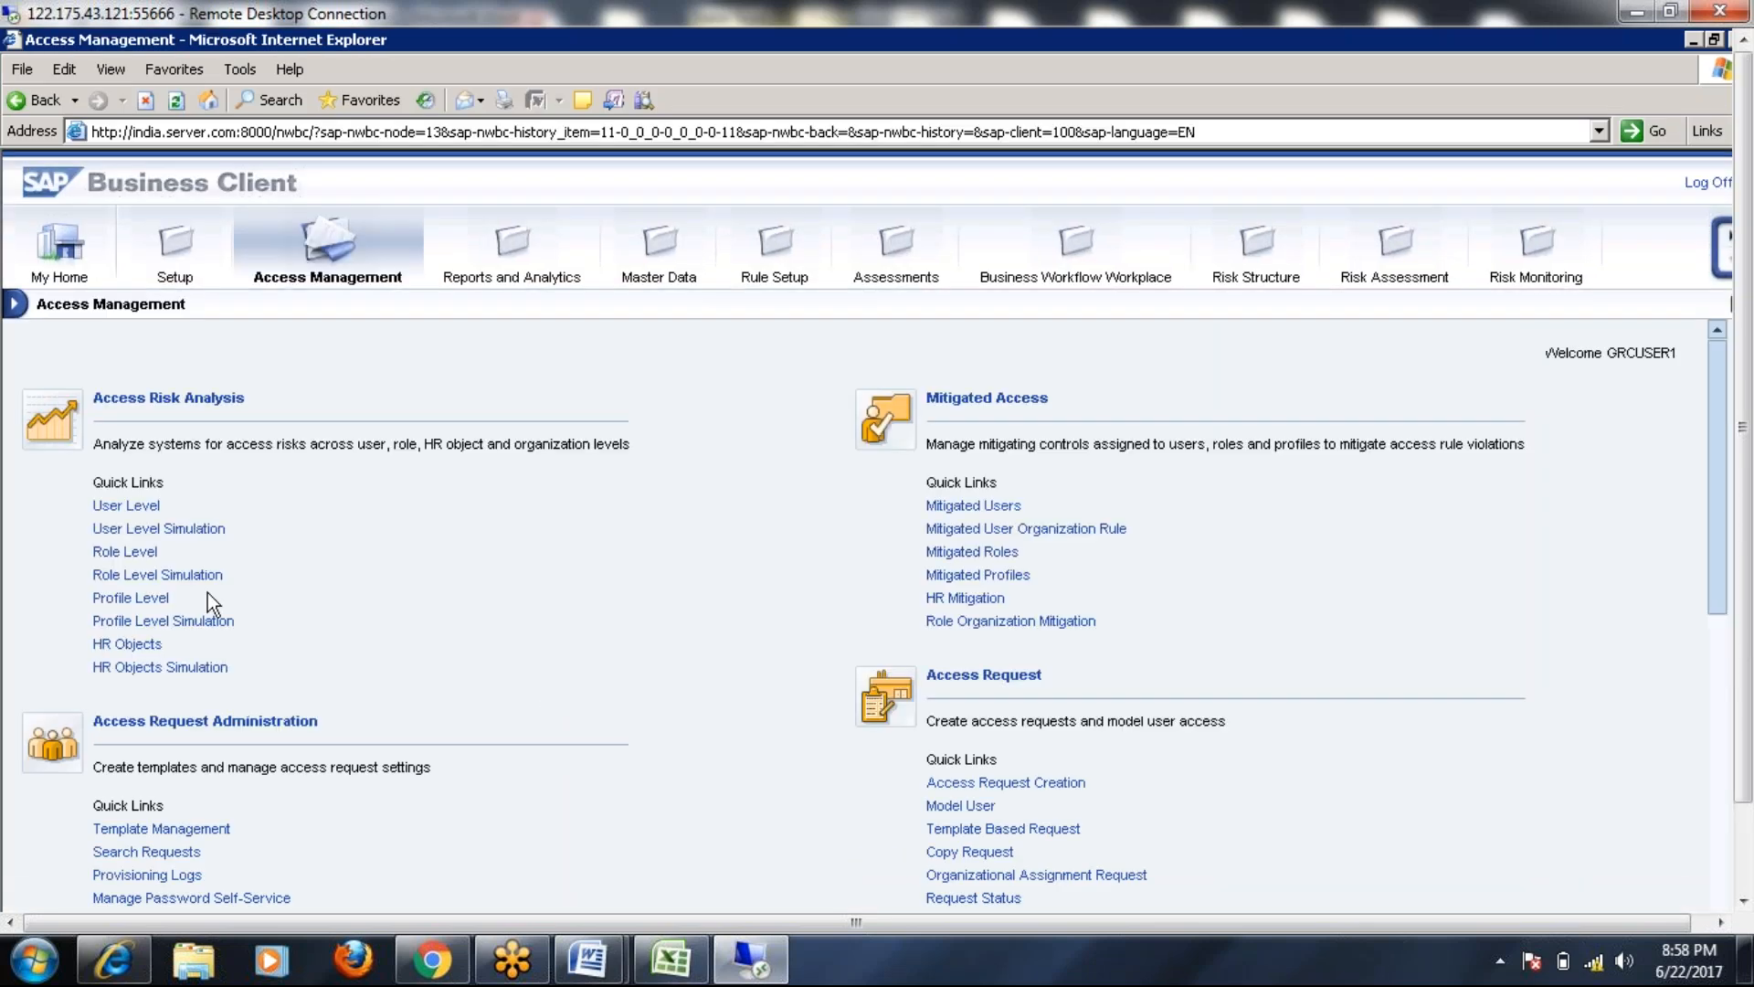
scroll(344, 780, "down", 4)
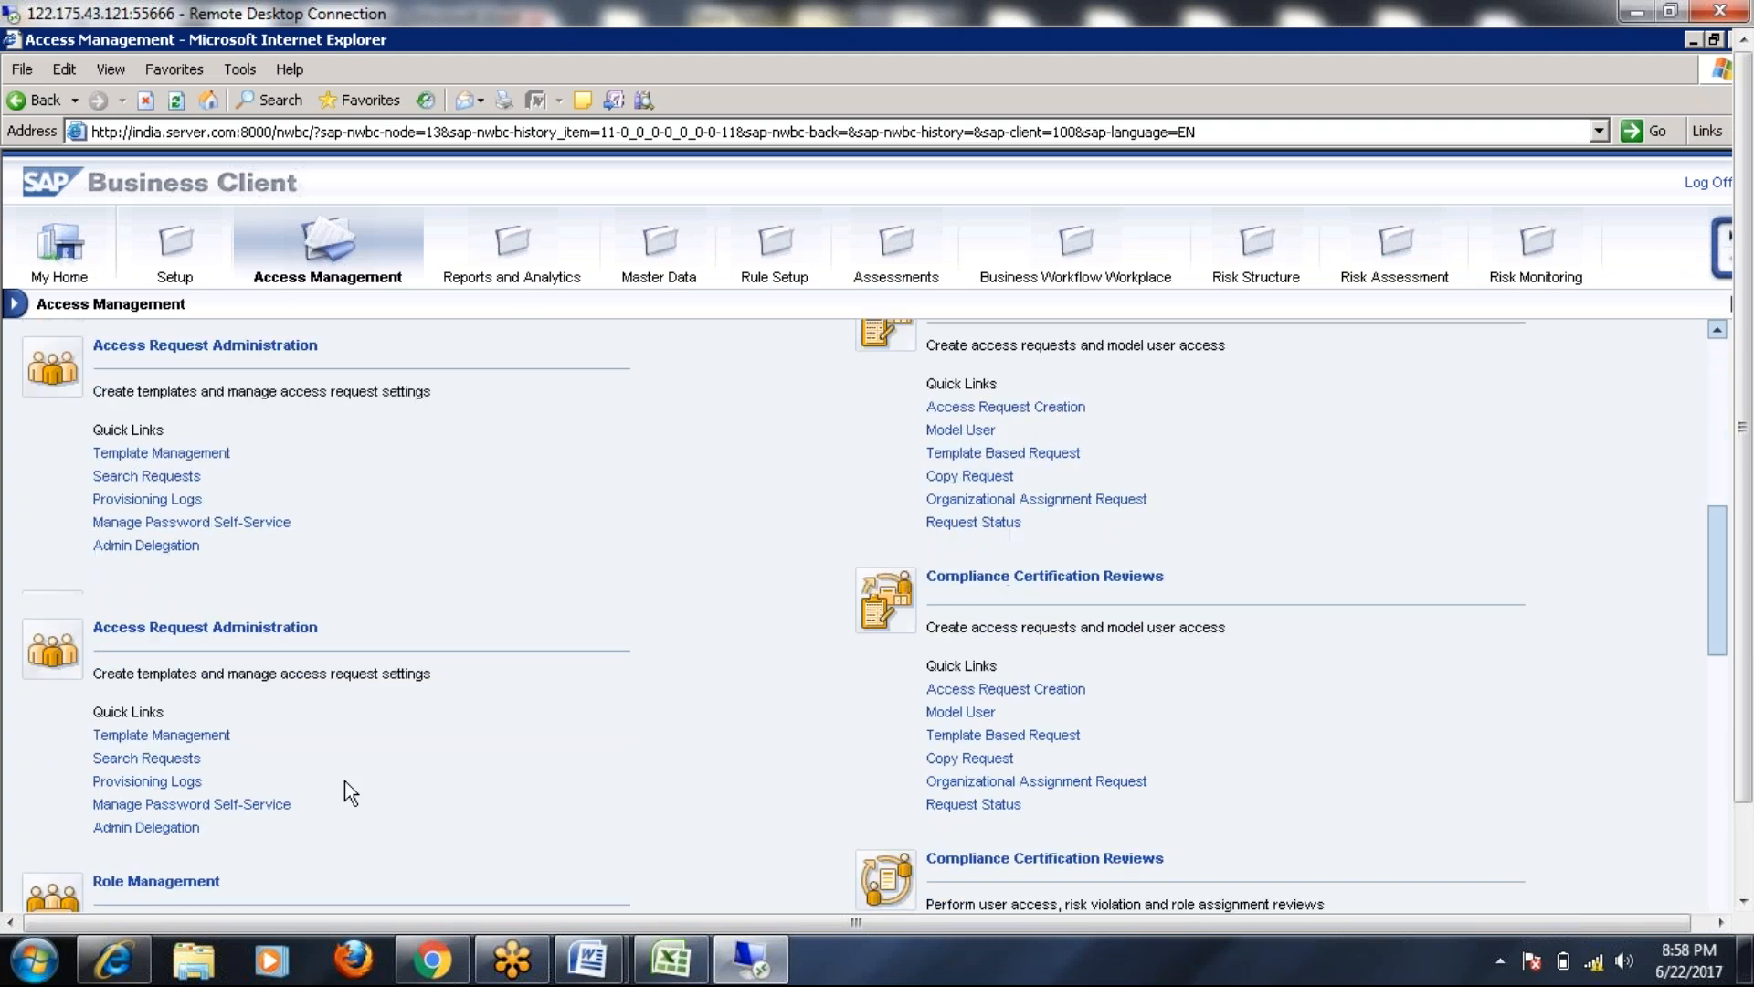
scroll(344, 781, "up", 4)
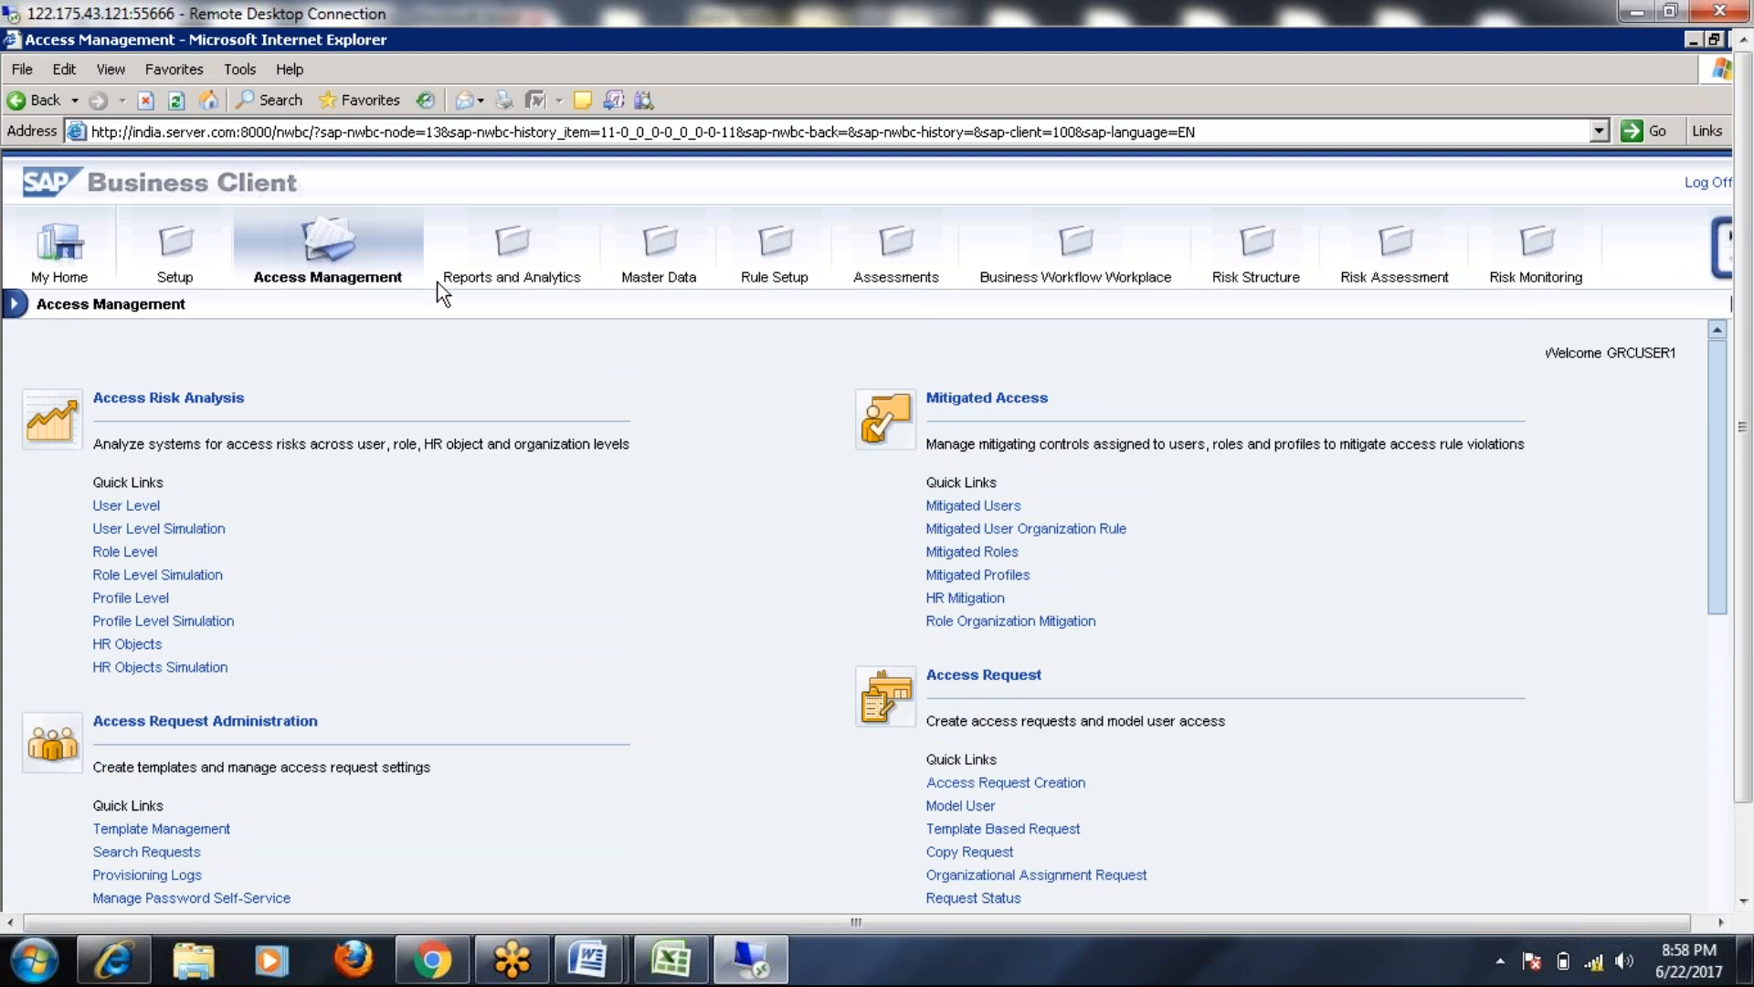
scroll(195, 769, "down", 4)
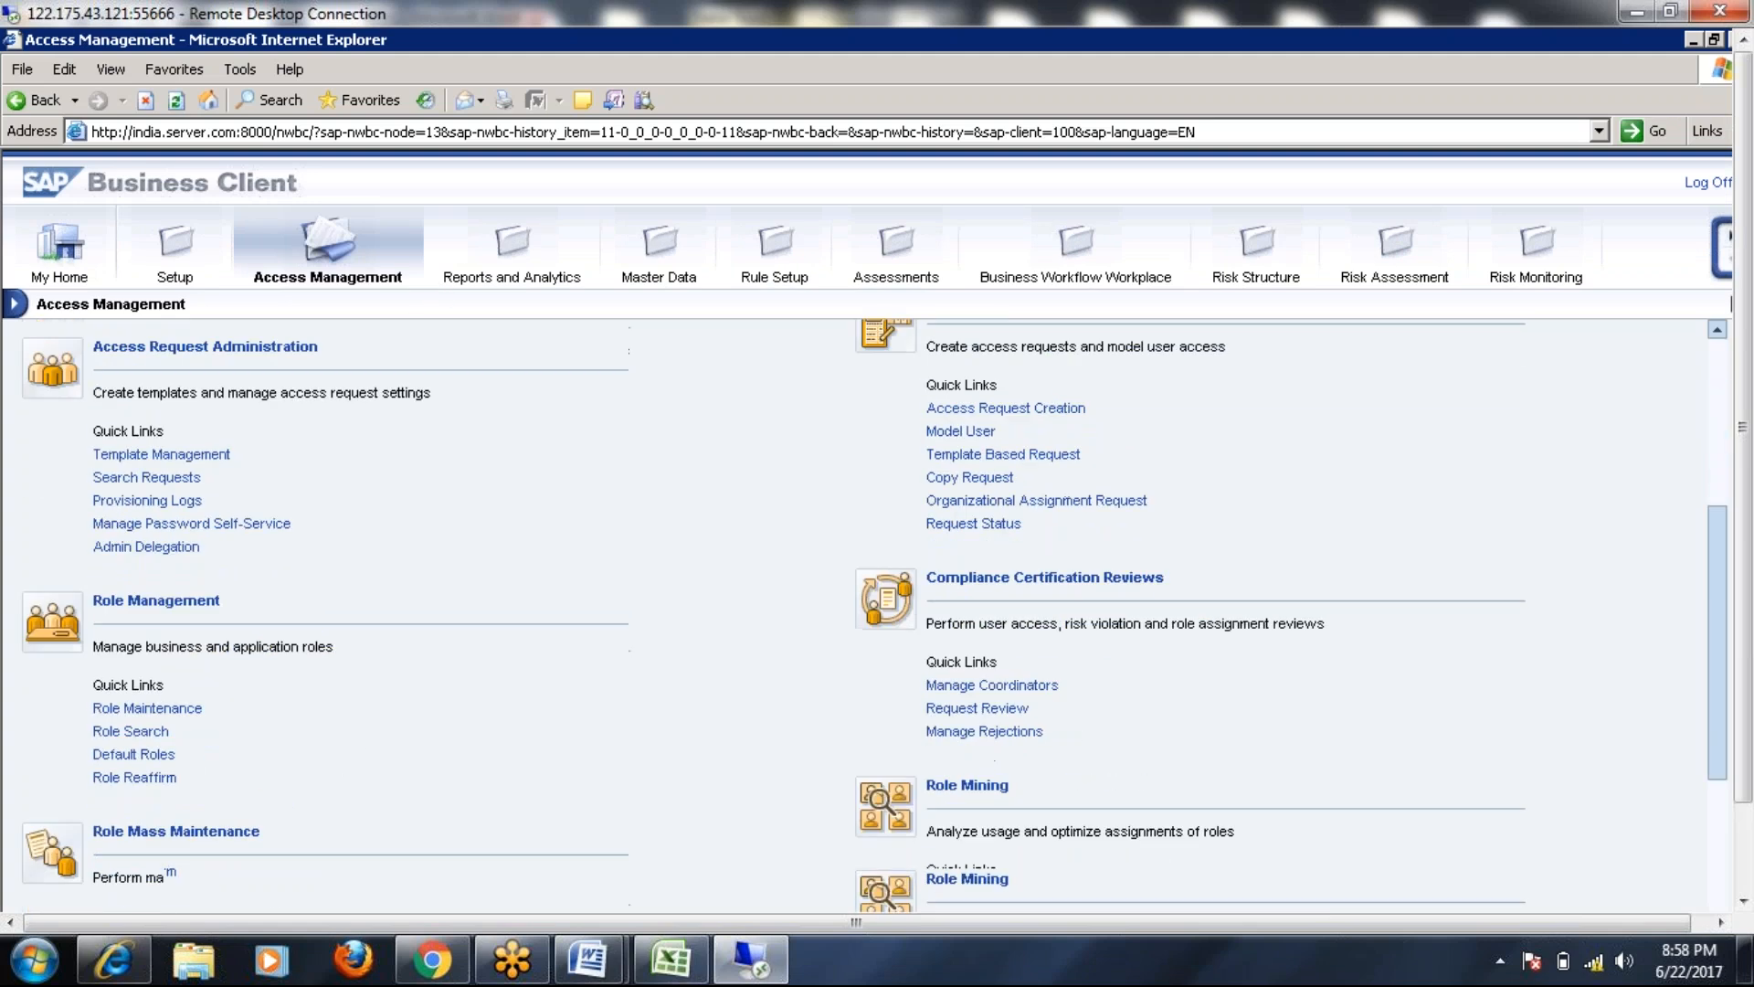
left_click(193, 617)
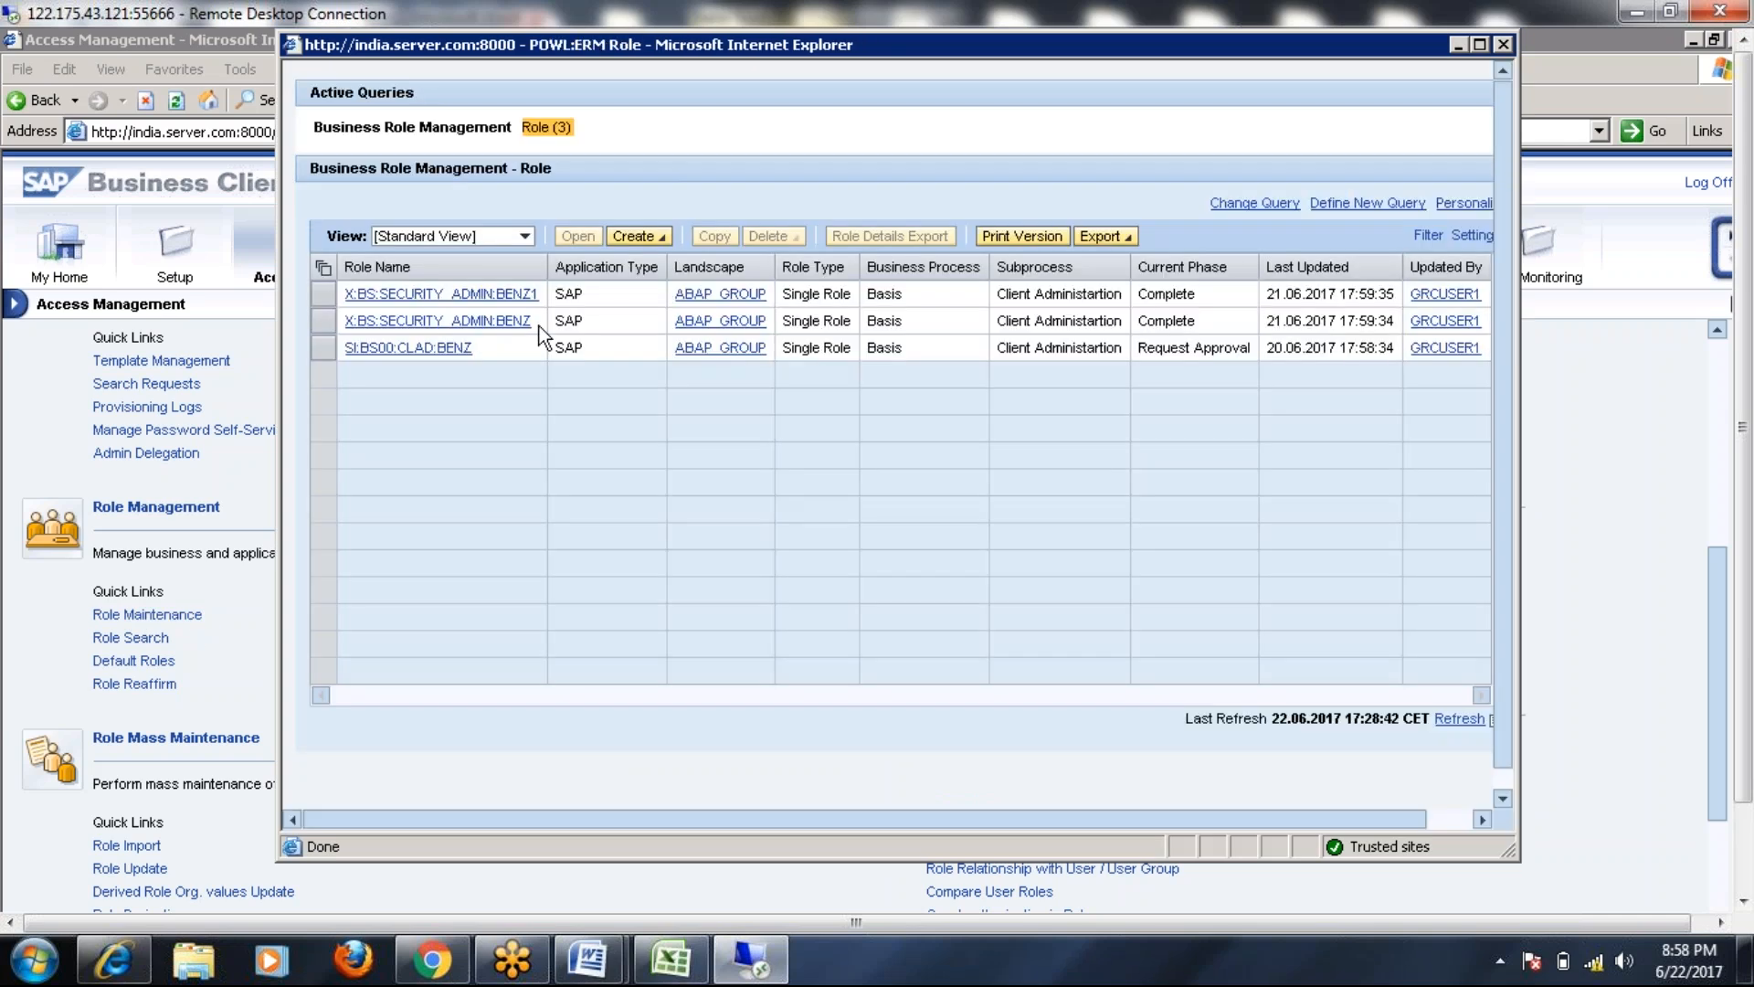
Create a new business role from the Create dropdown
left_click(638, 236)
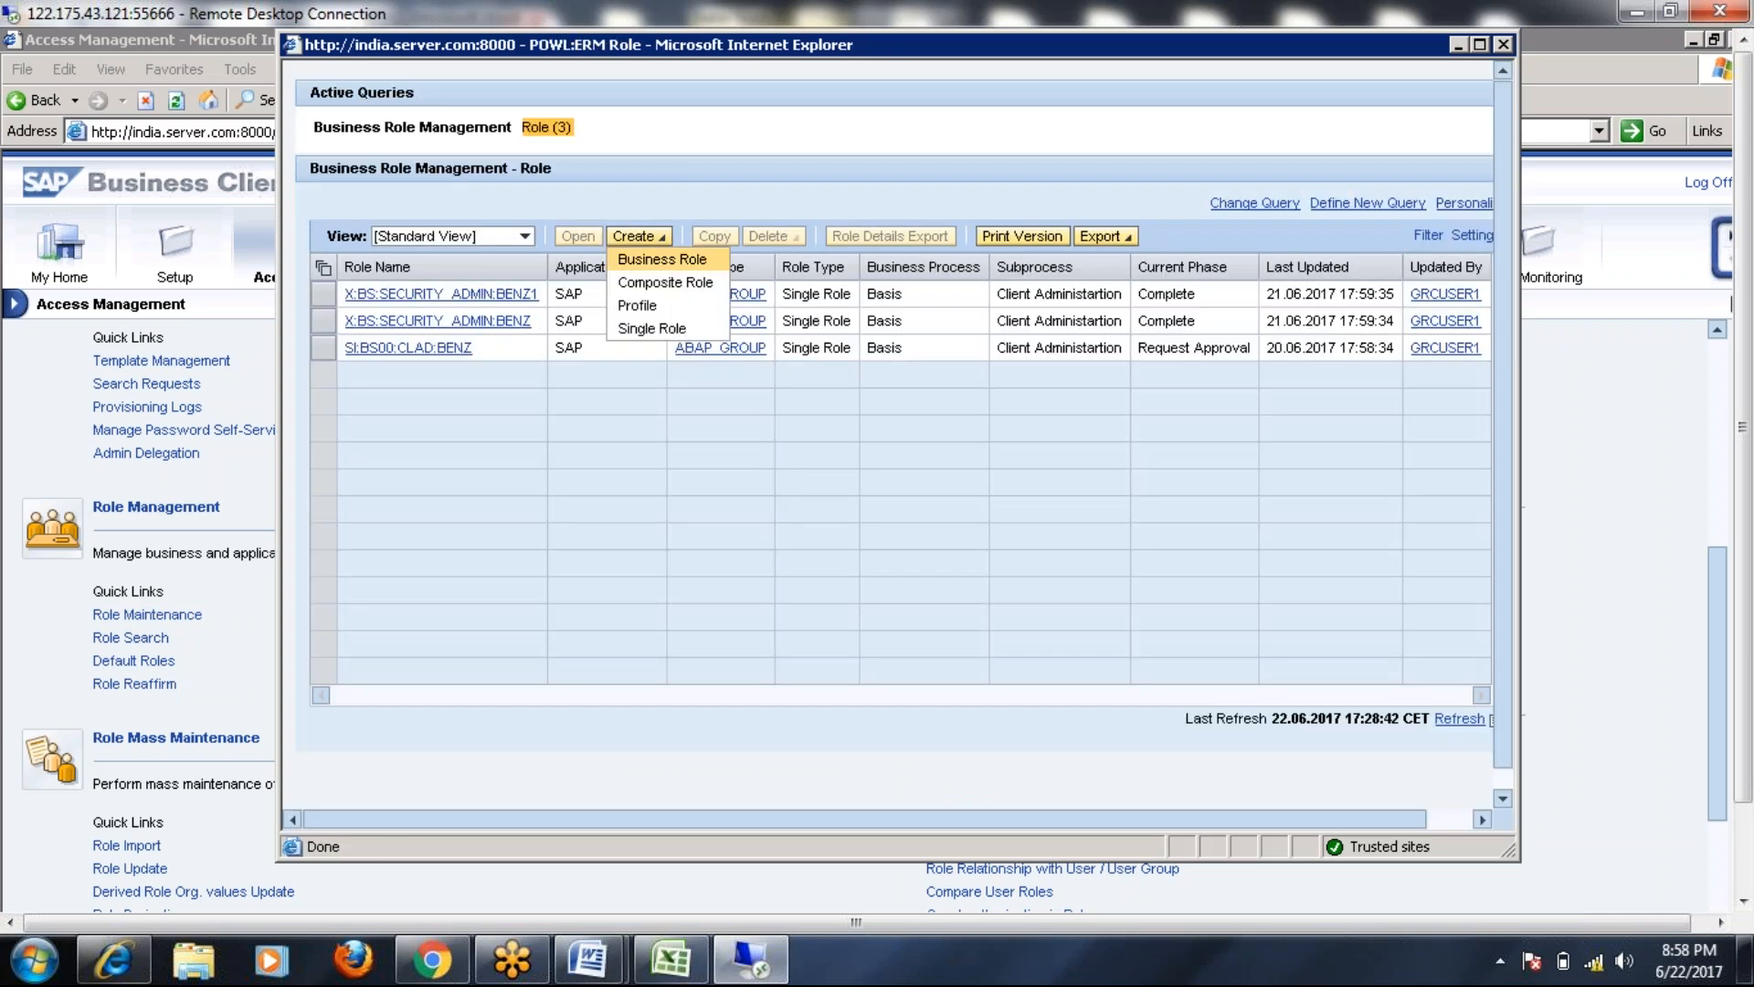
left_click(661, 259)
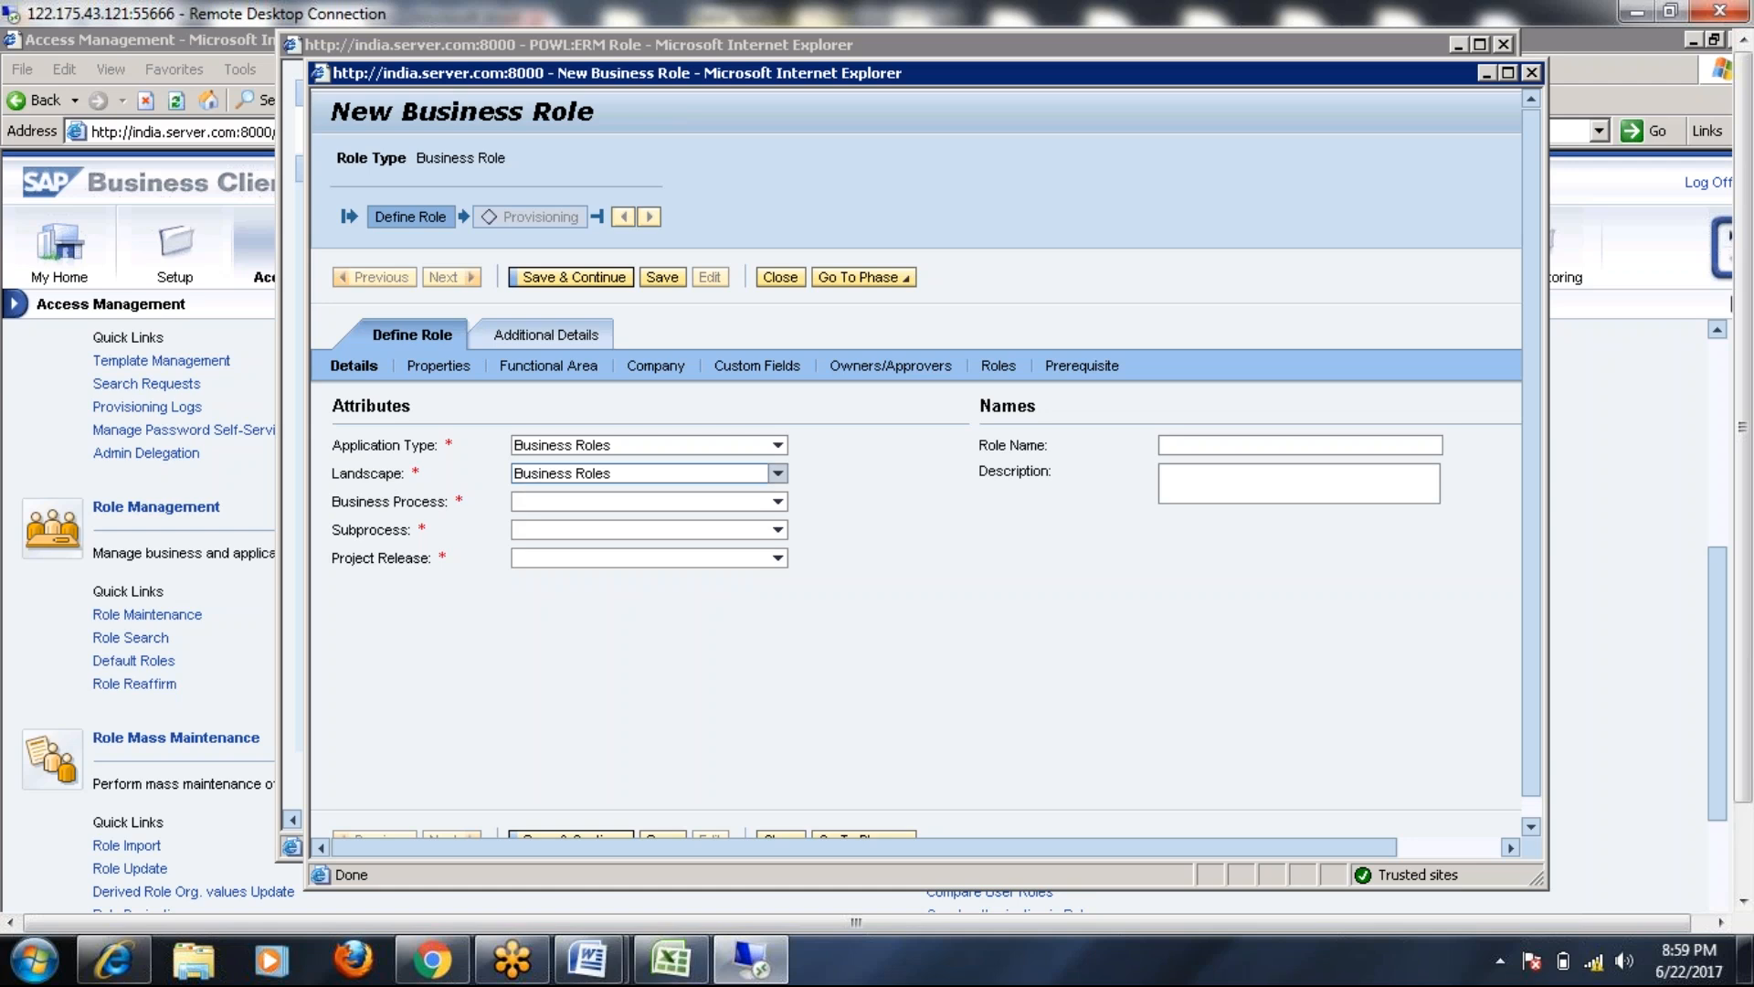
Set business process Basis, subprocess Client Administartion and project release BENZ_R1
left_click(775, 502)
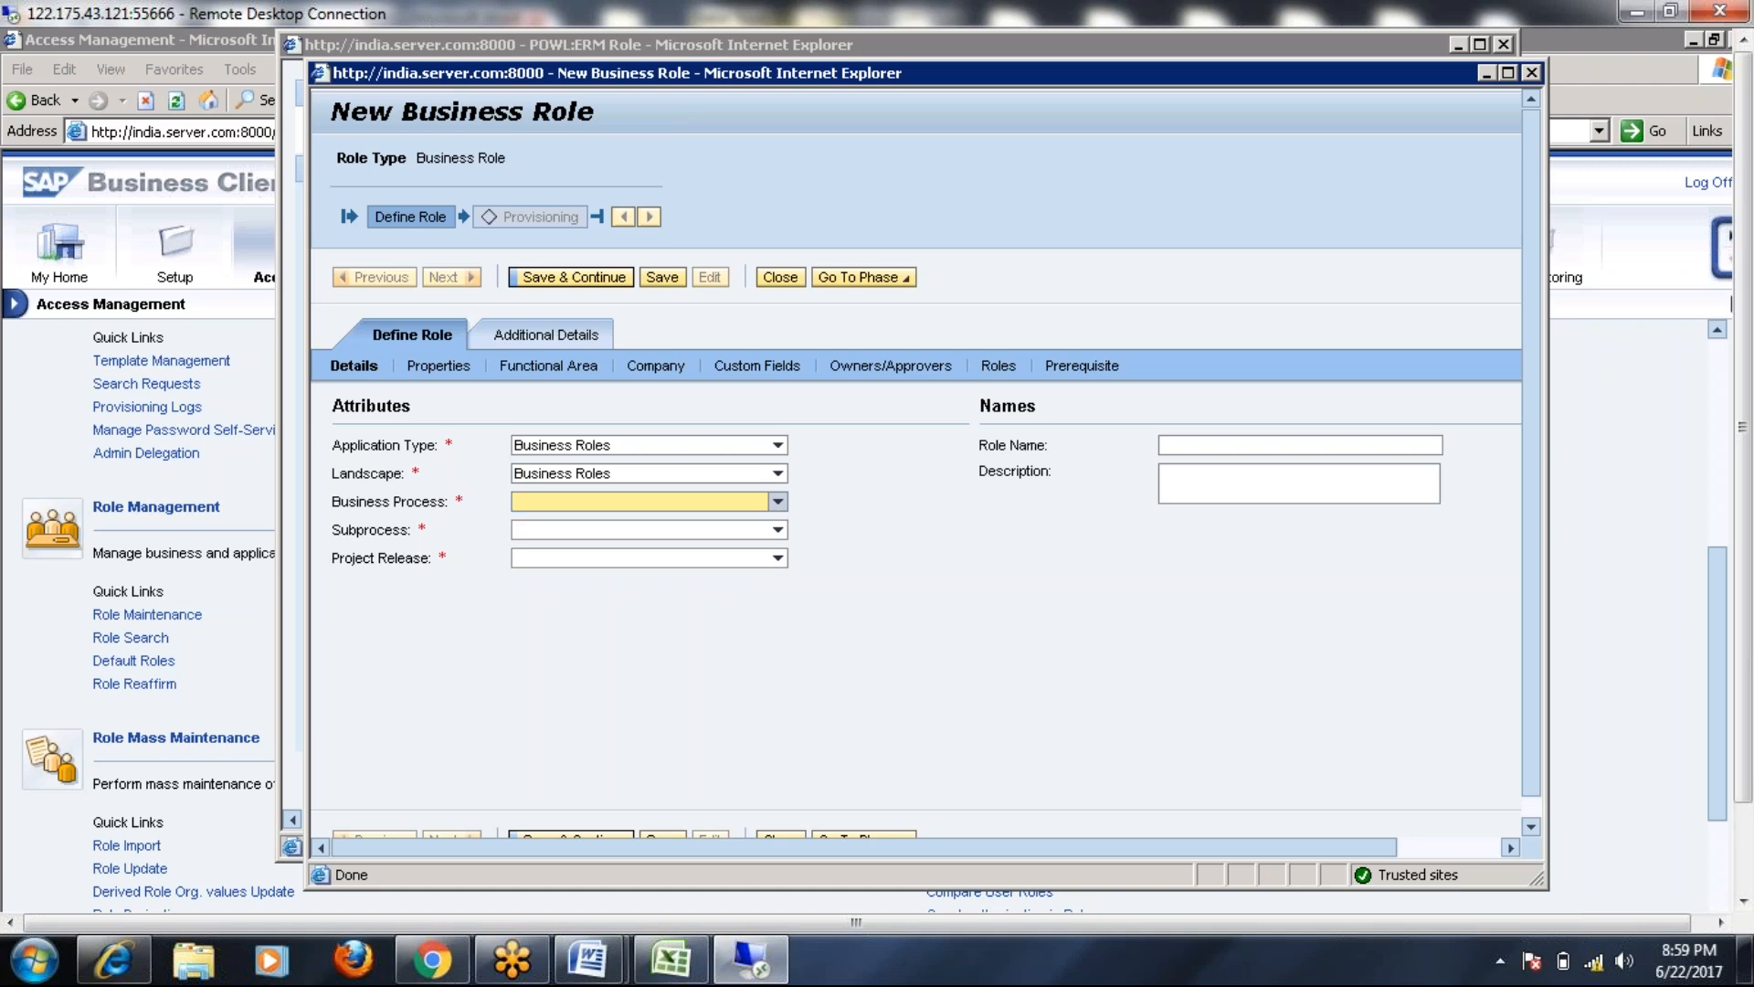
left_click(540, 549)
left_click(775, 530)
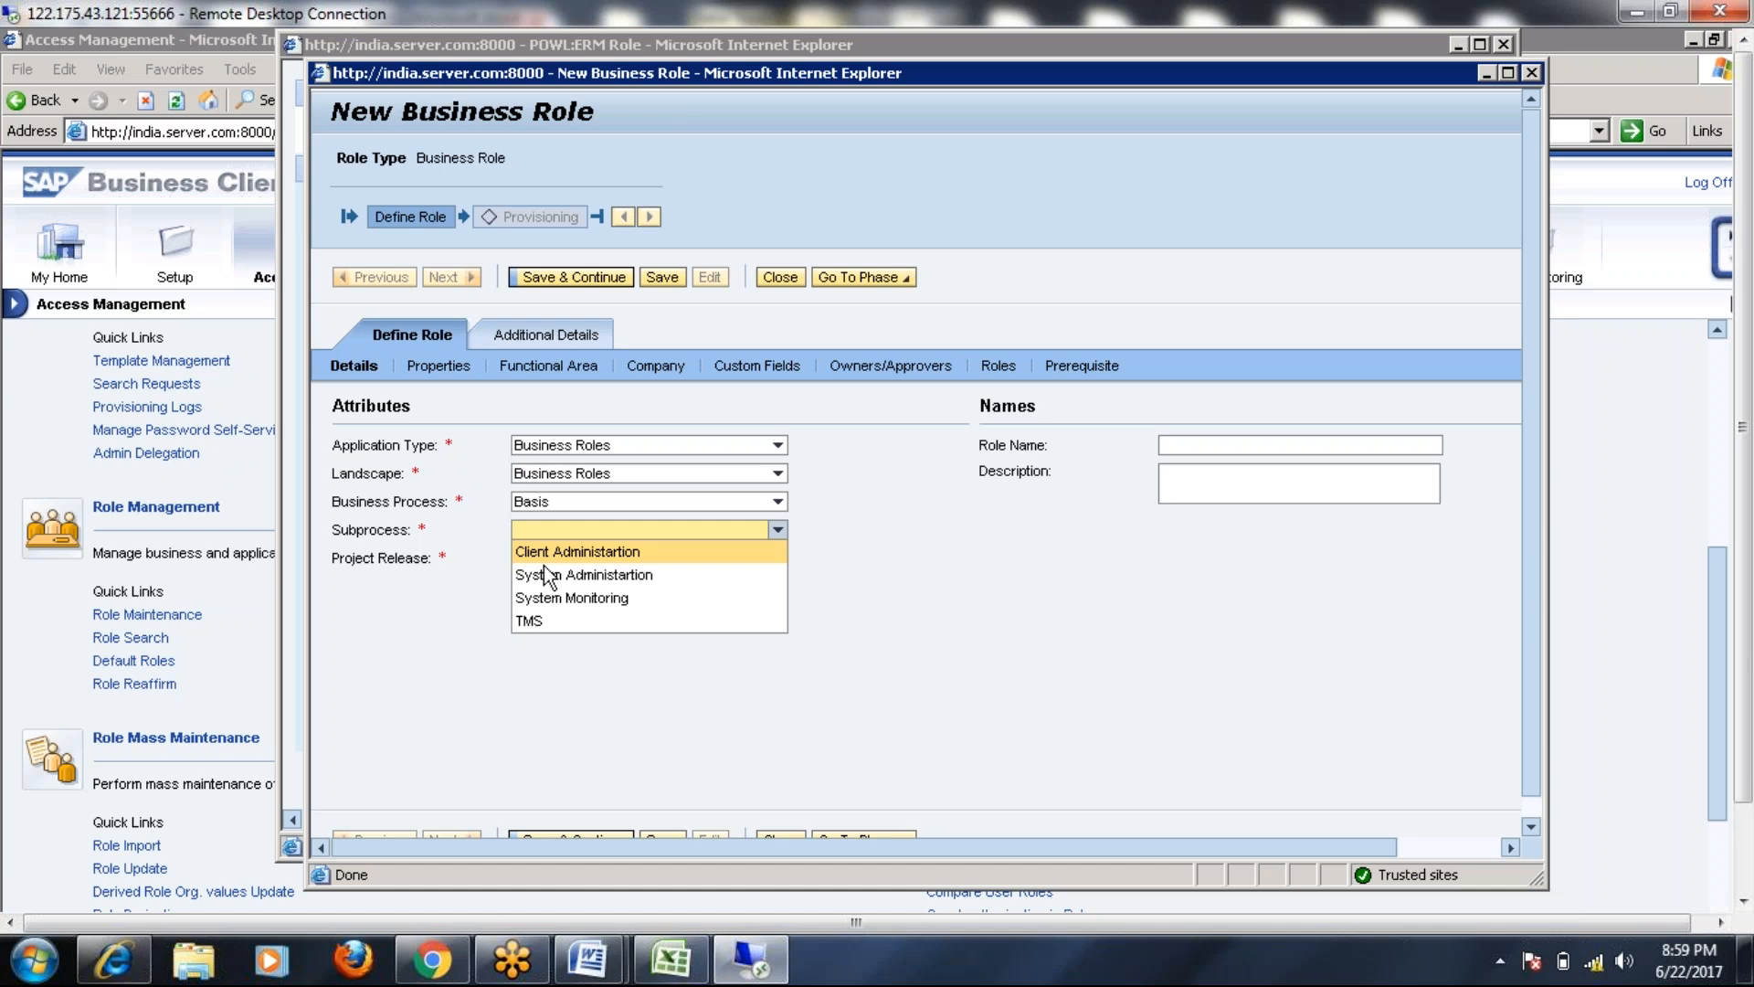
left_click(546, 558)
left_click(778, 558)
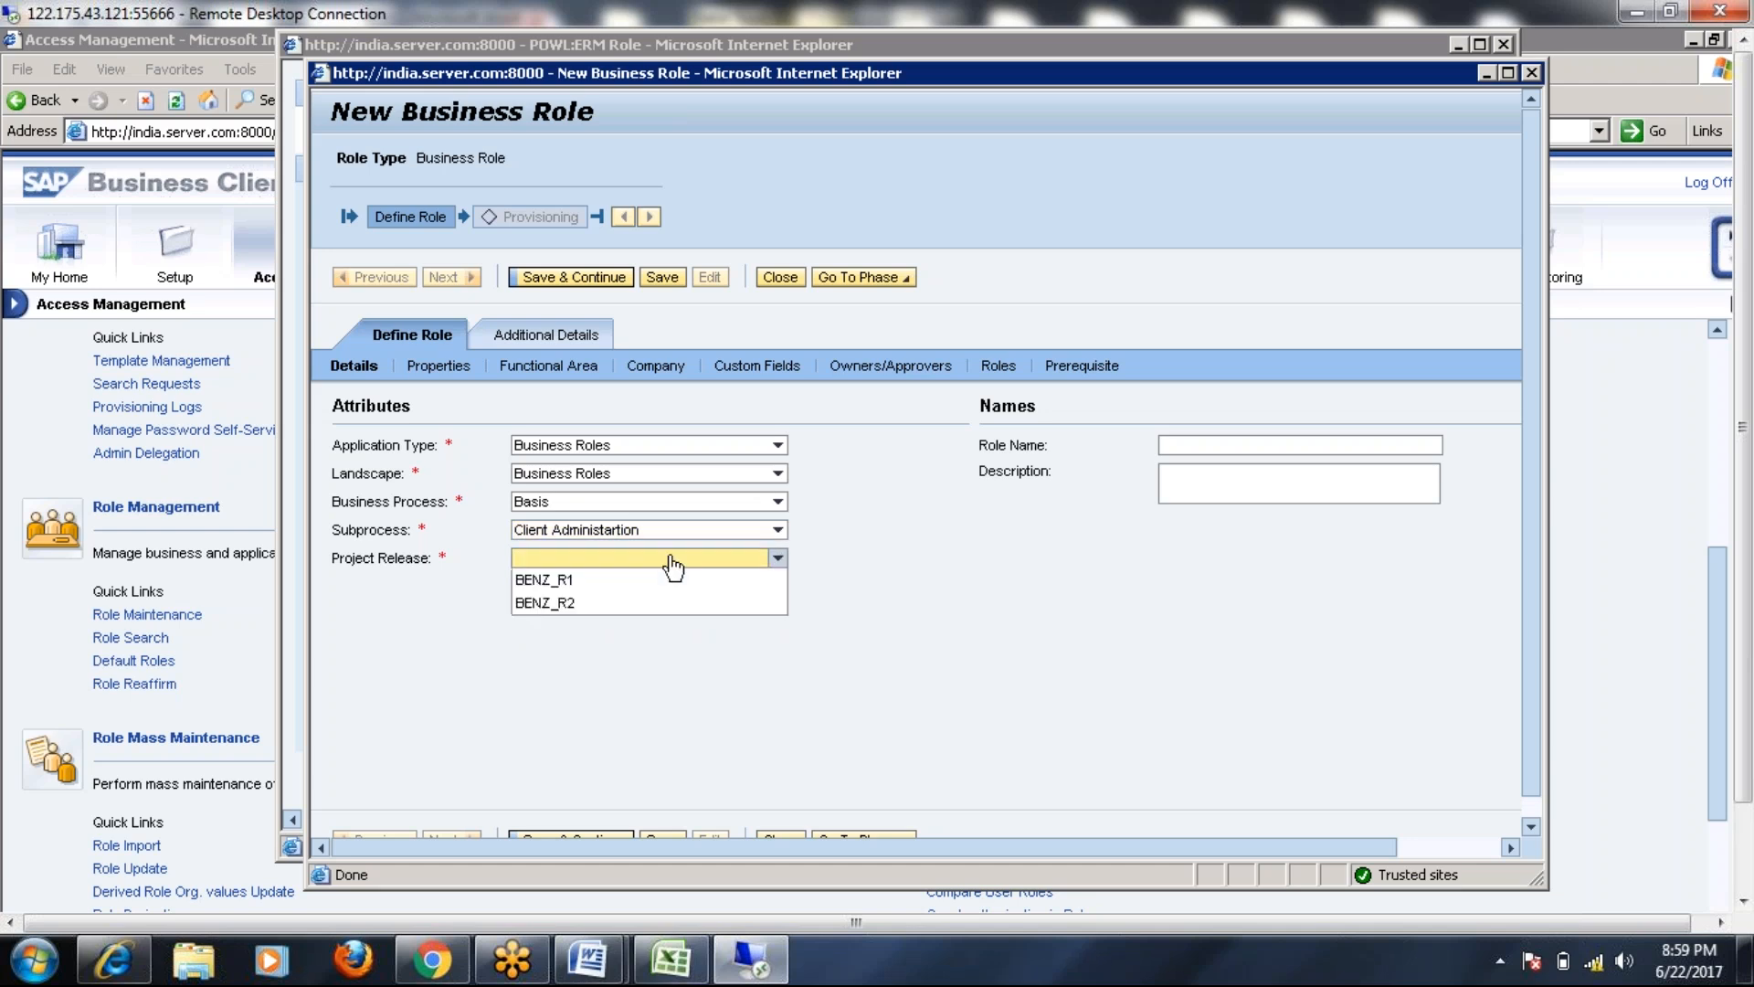
left_click(594, 580)
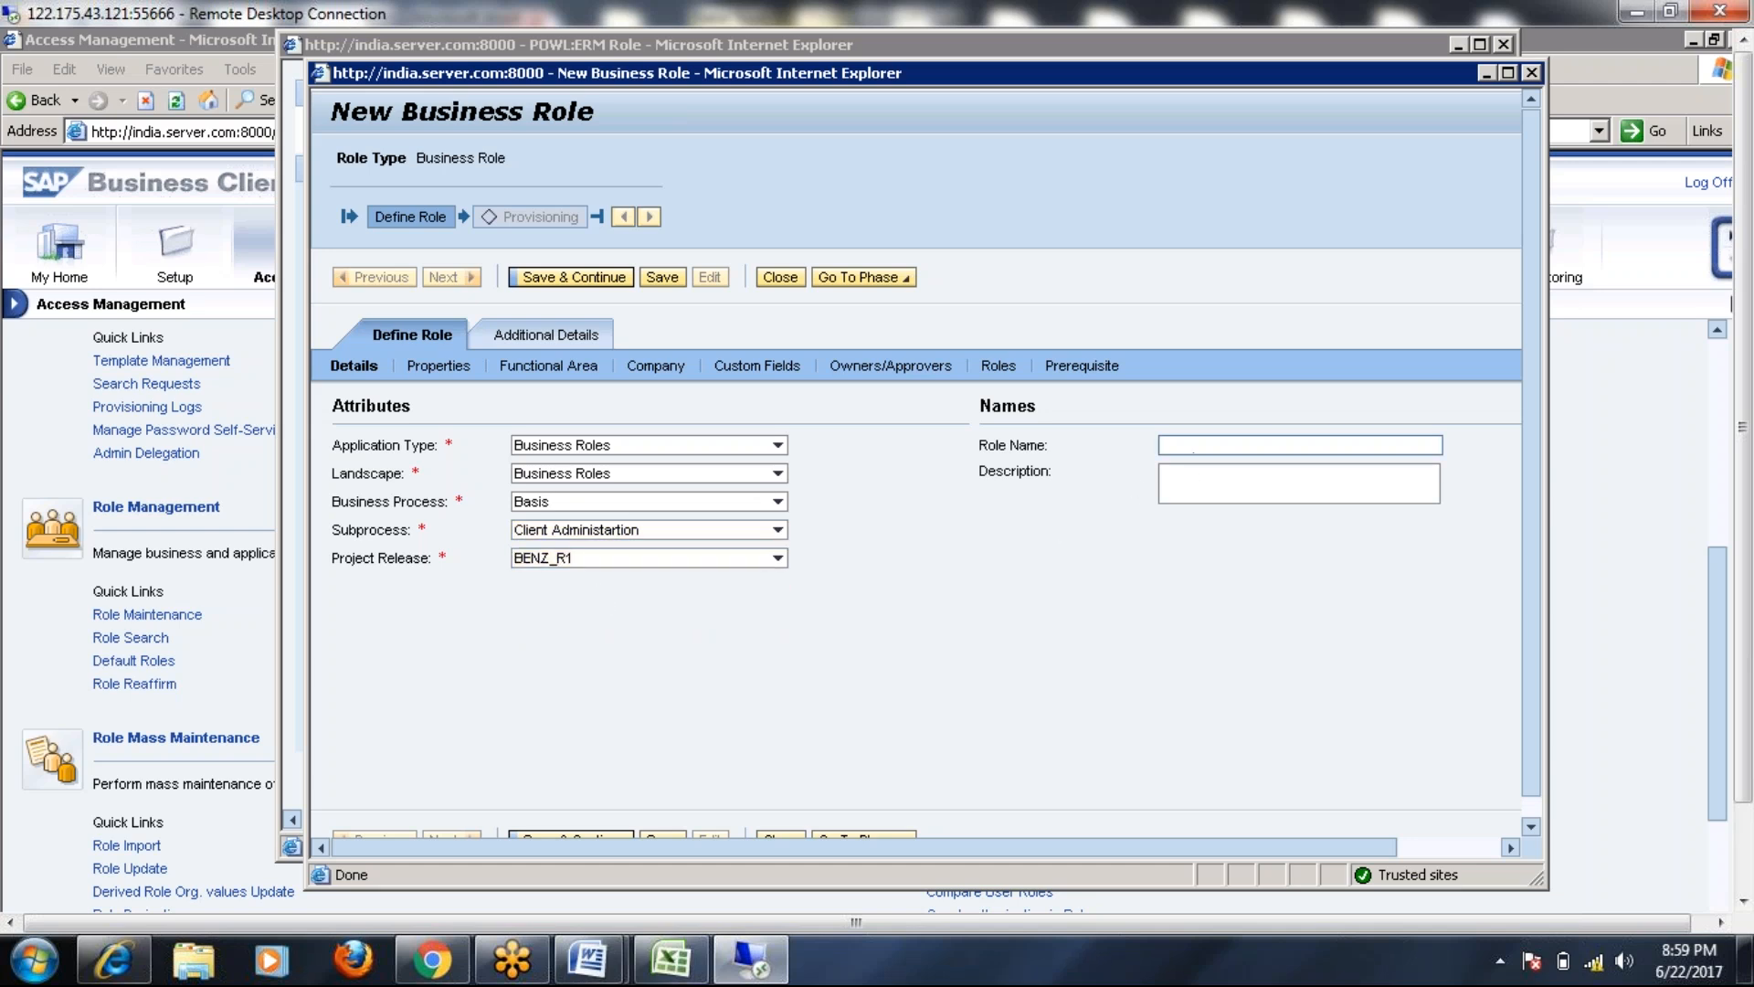
left_click(778, 501)
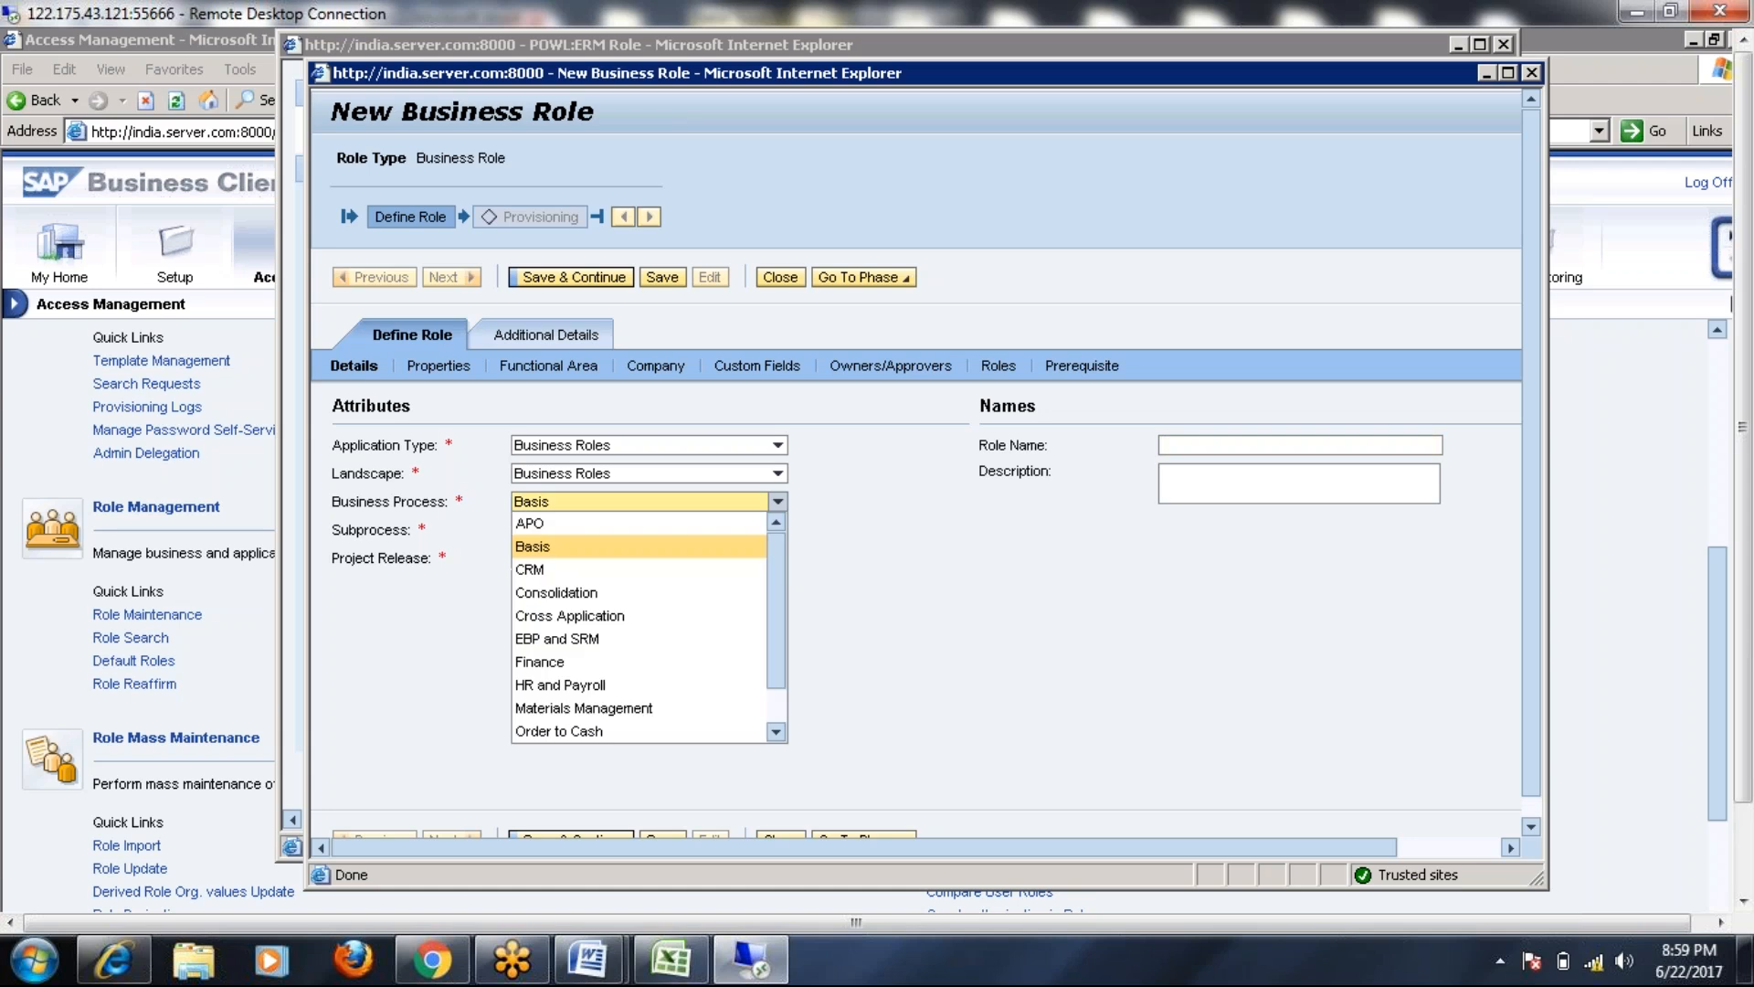
left_click(548, 661)
left_click(777, 530)
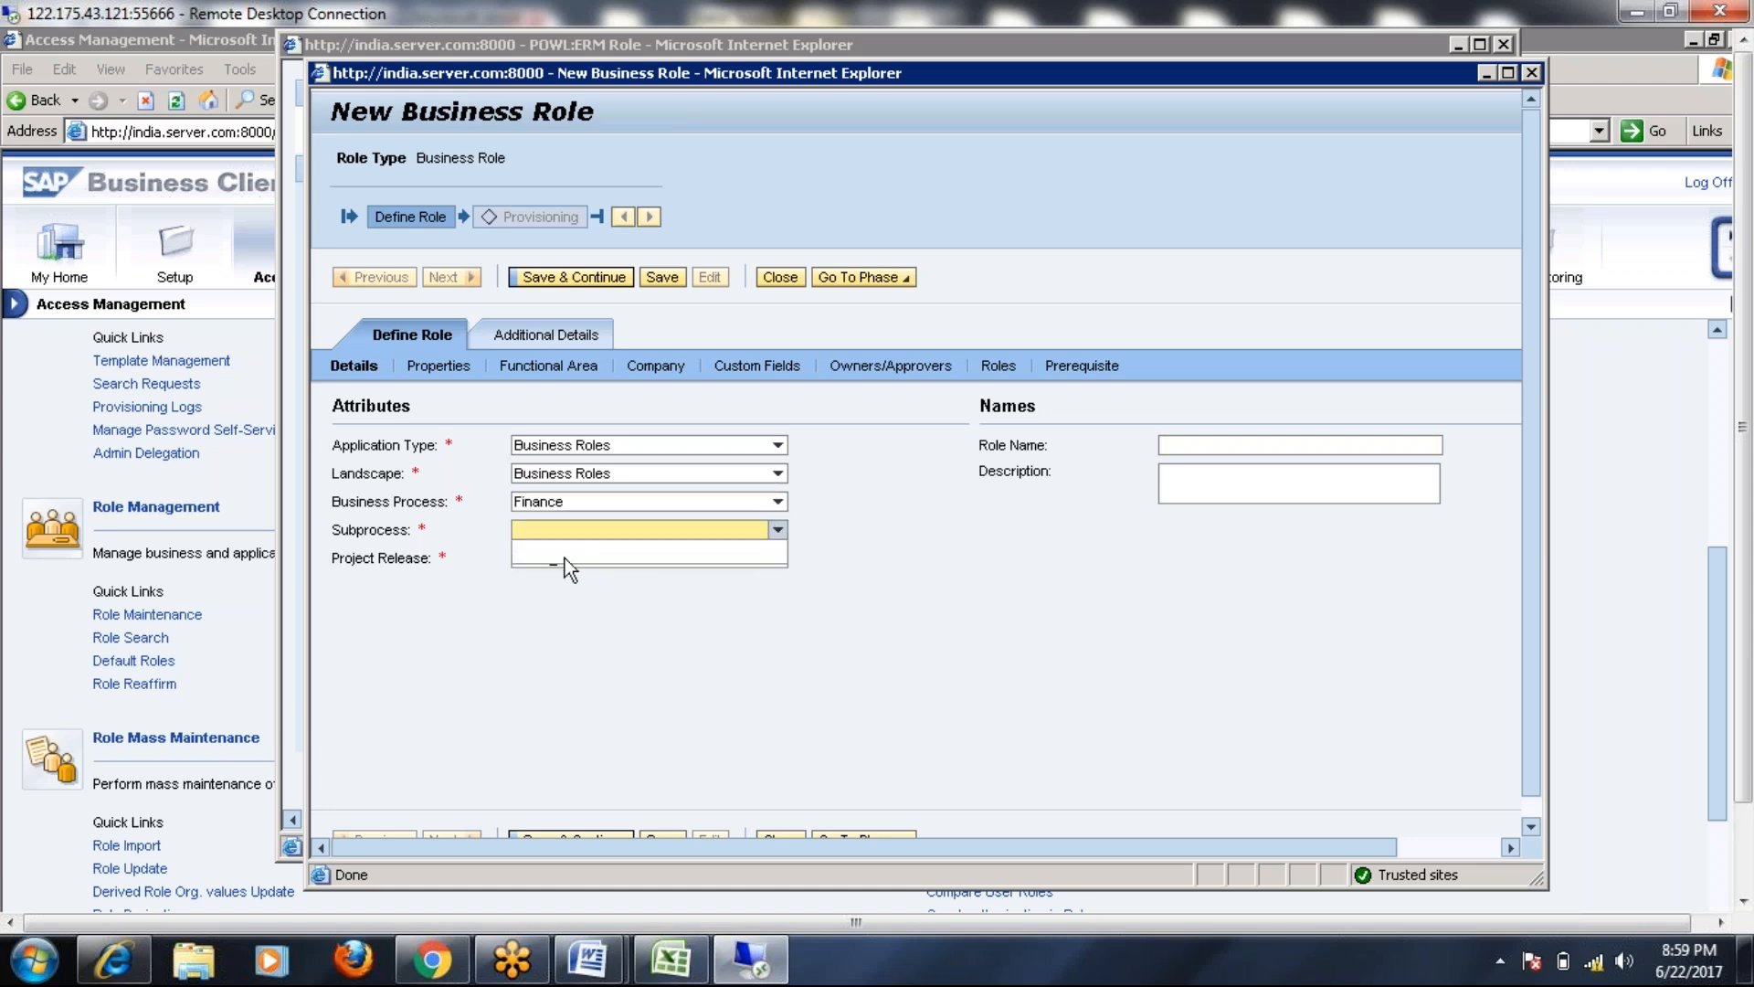
left_click(778, 502)
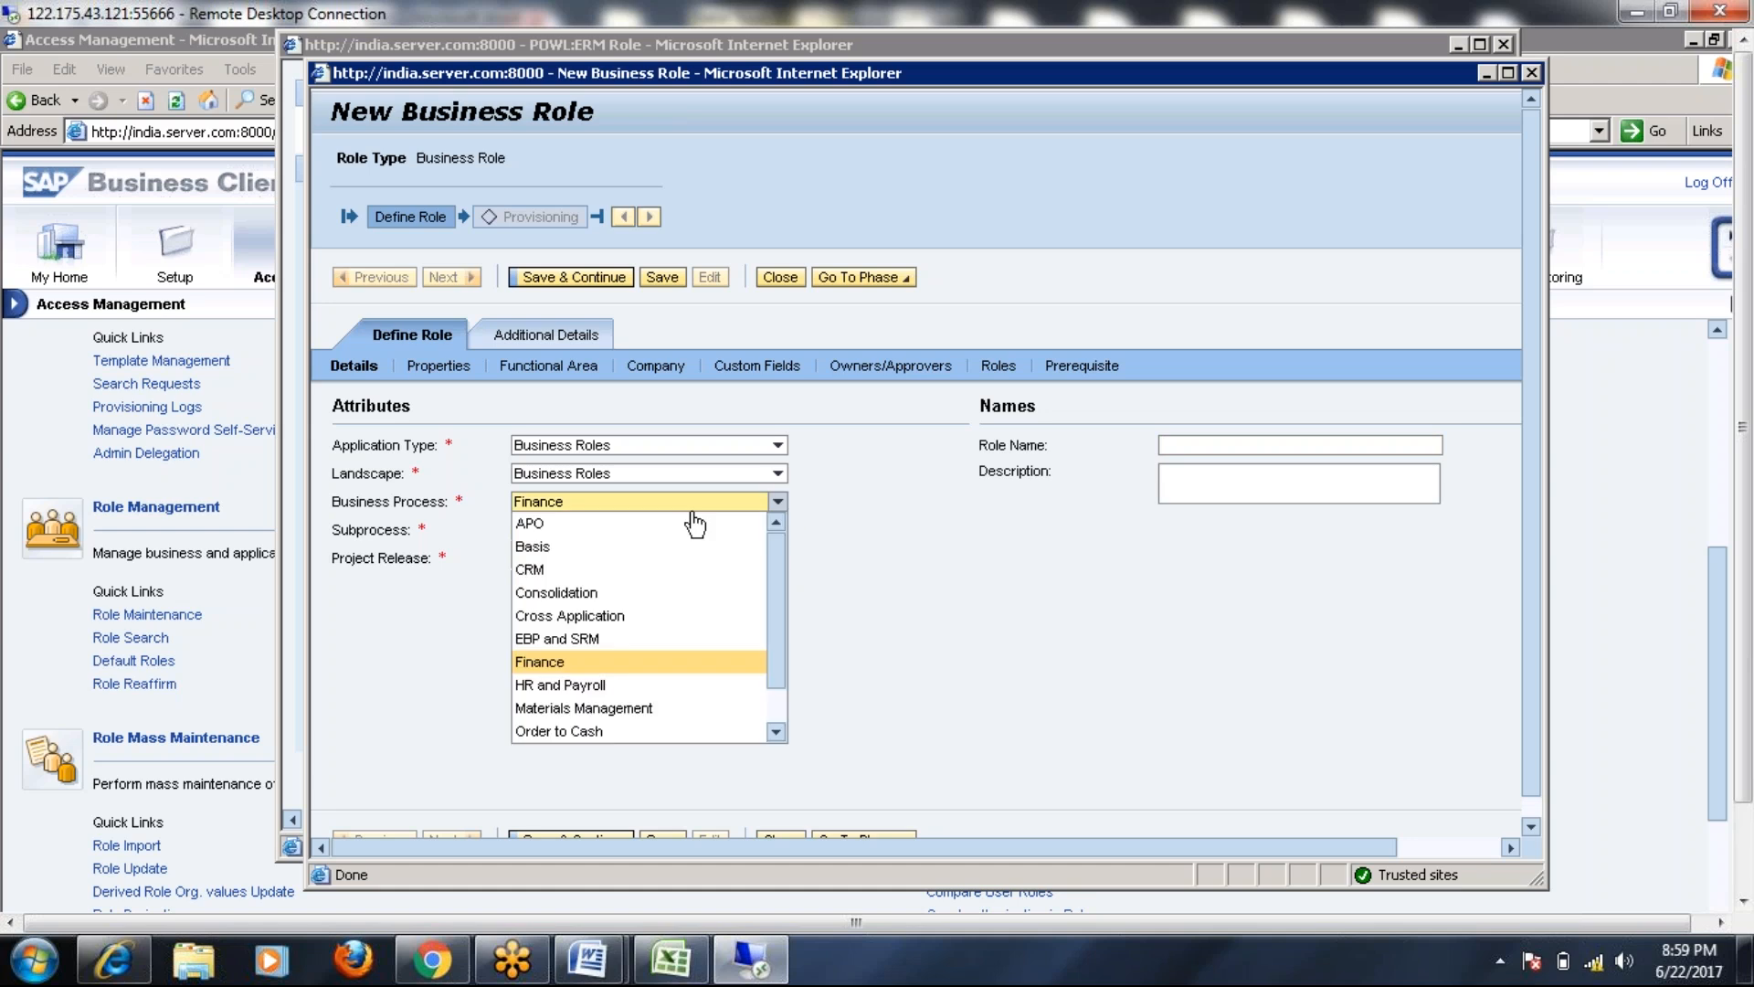
left_click(533, 546)
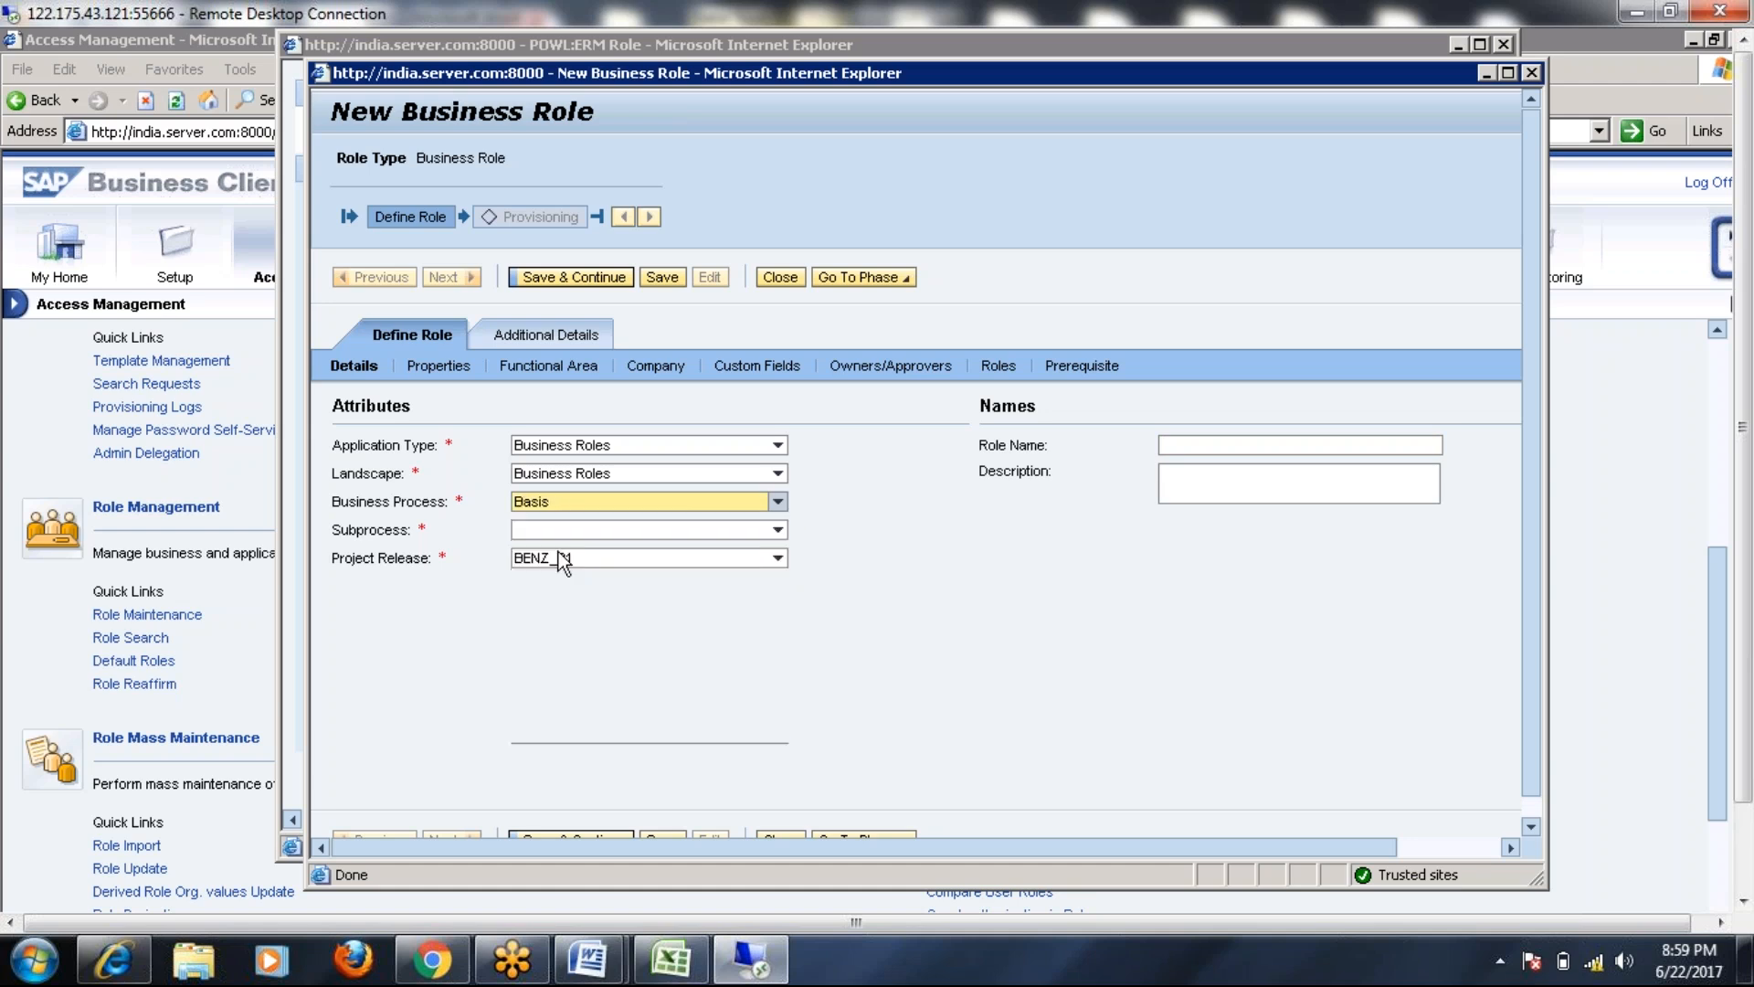
left_click(778, 530)
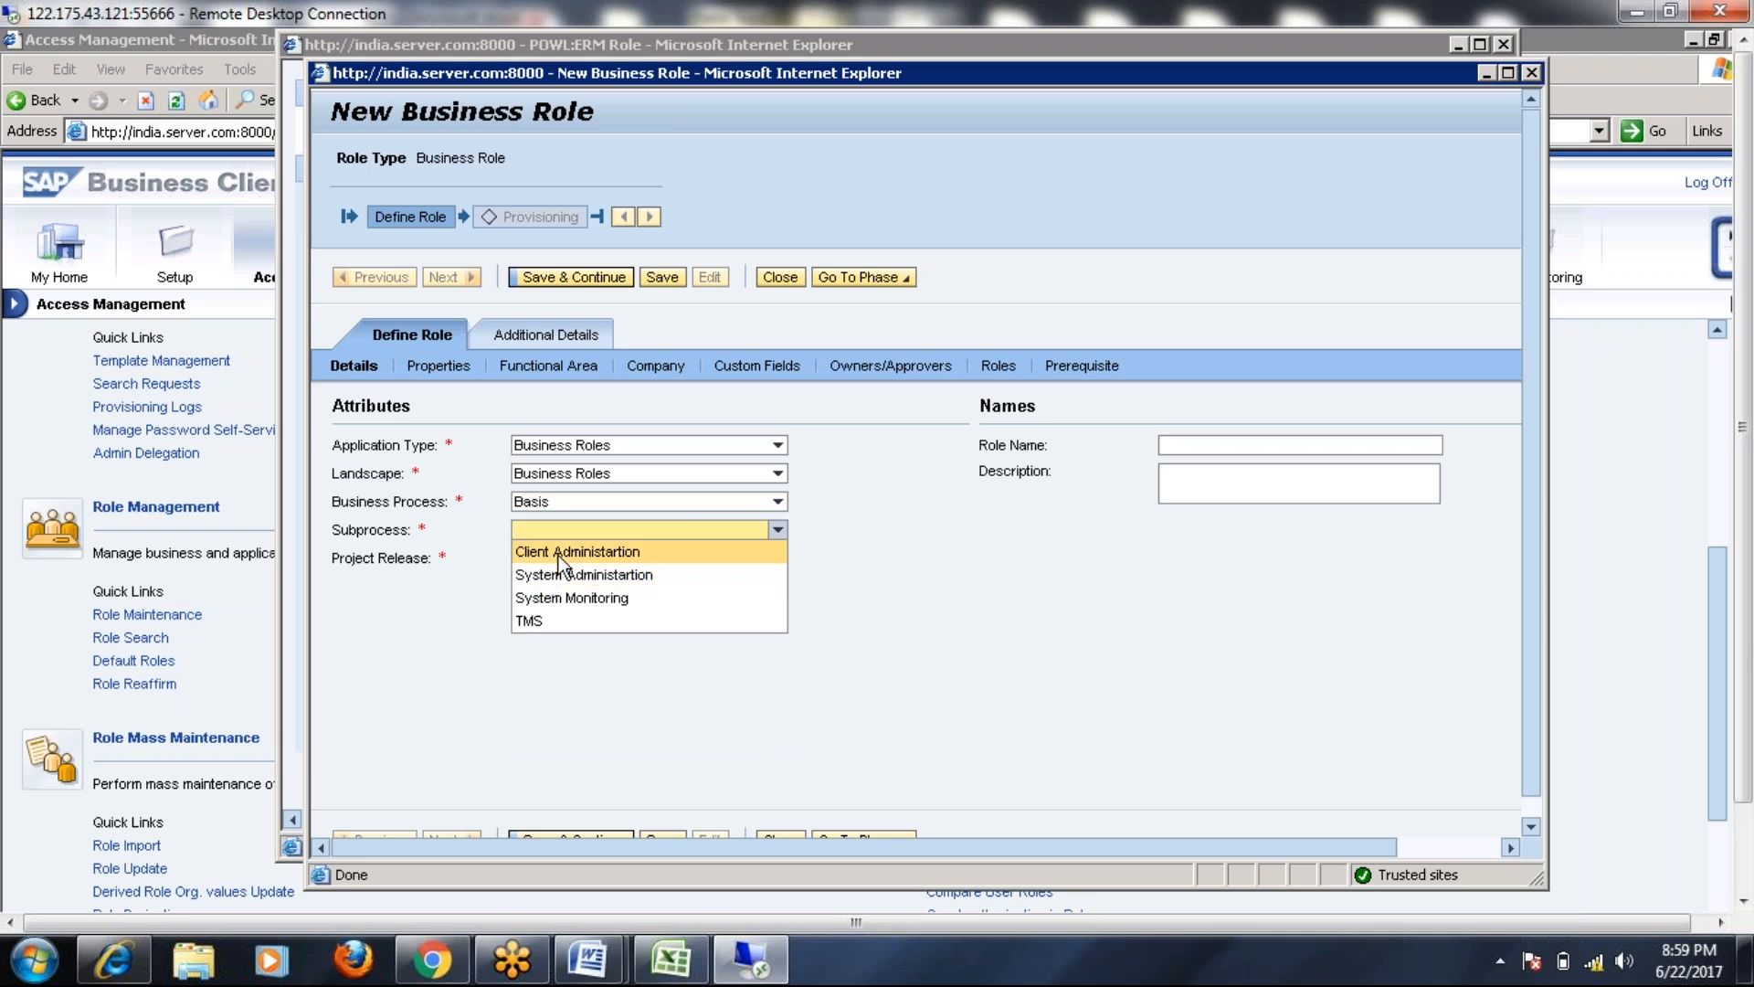
left_click(557, 552)
Name the role FINANCE ACCOUNTANT with description 'Finance Accountant'
left_click(1412, 442)
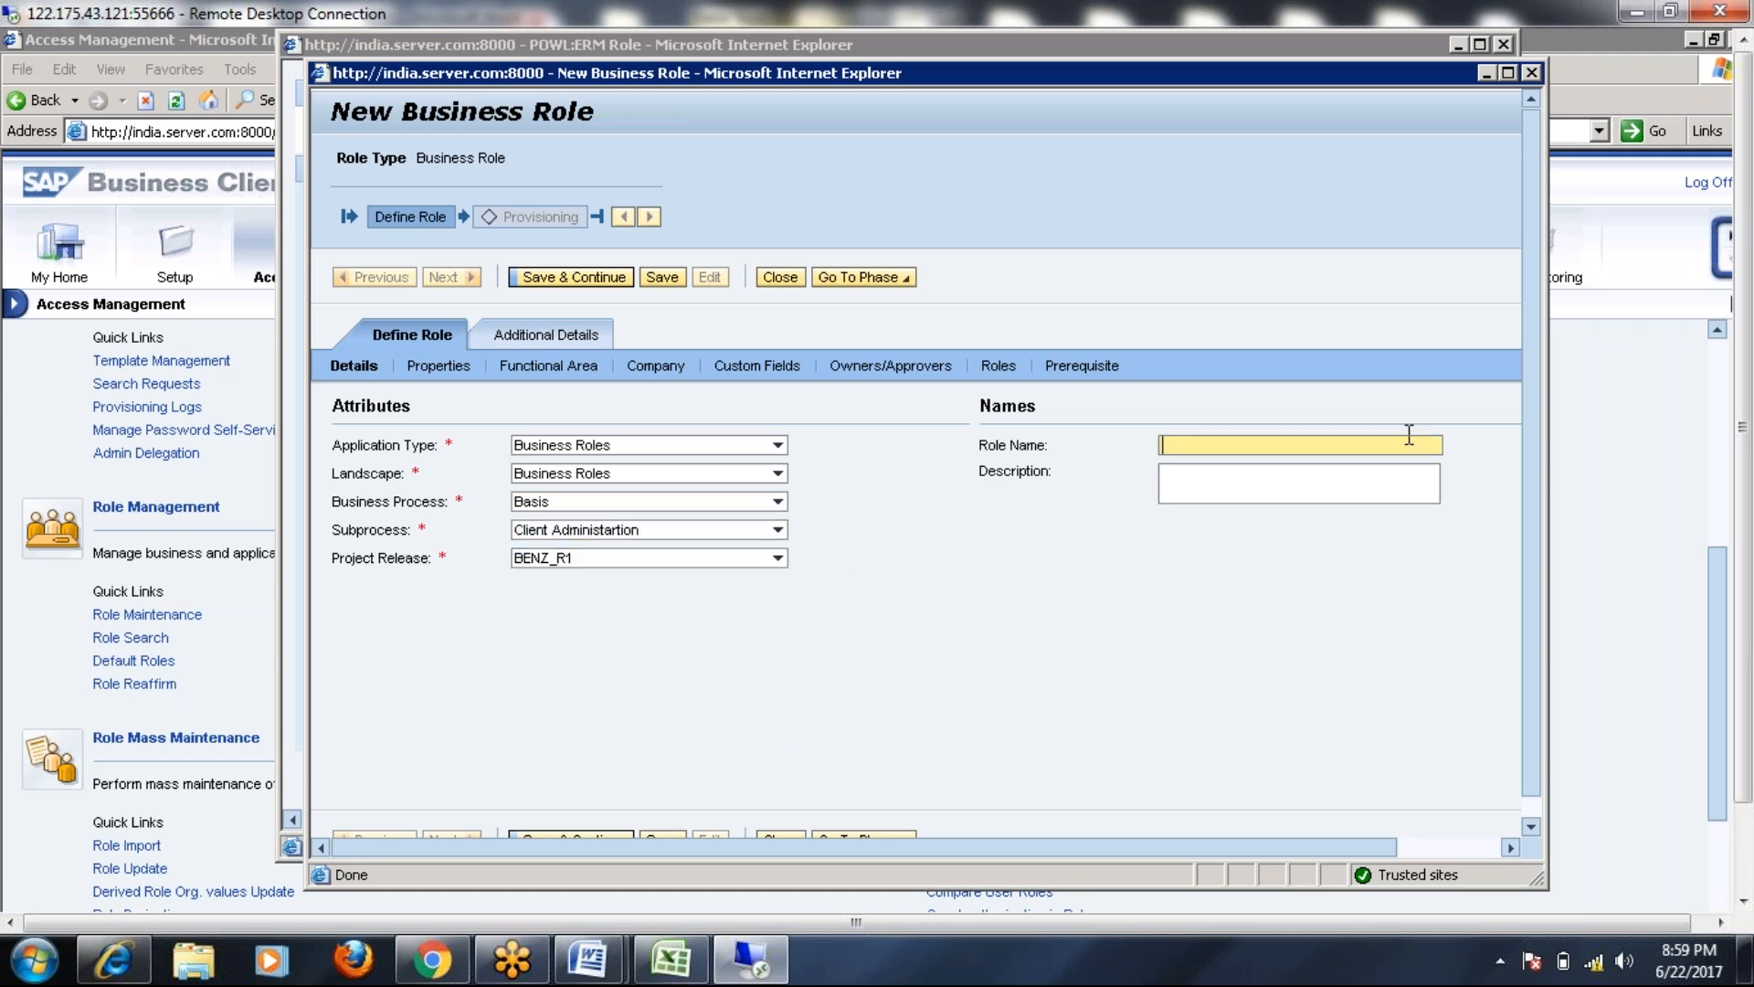
type("FINANCE ACCOUNTANT")
left_click(1361, 480)
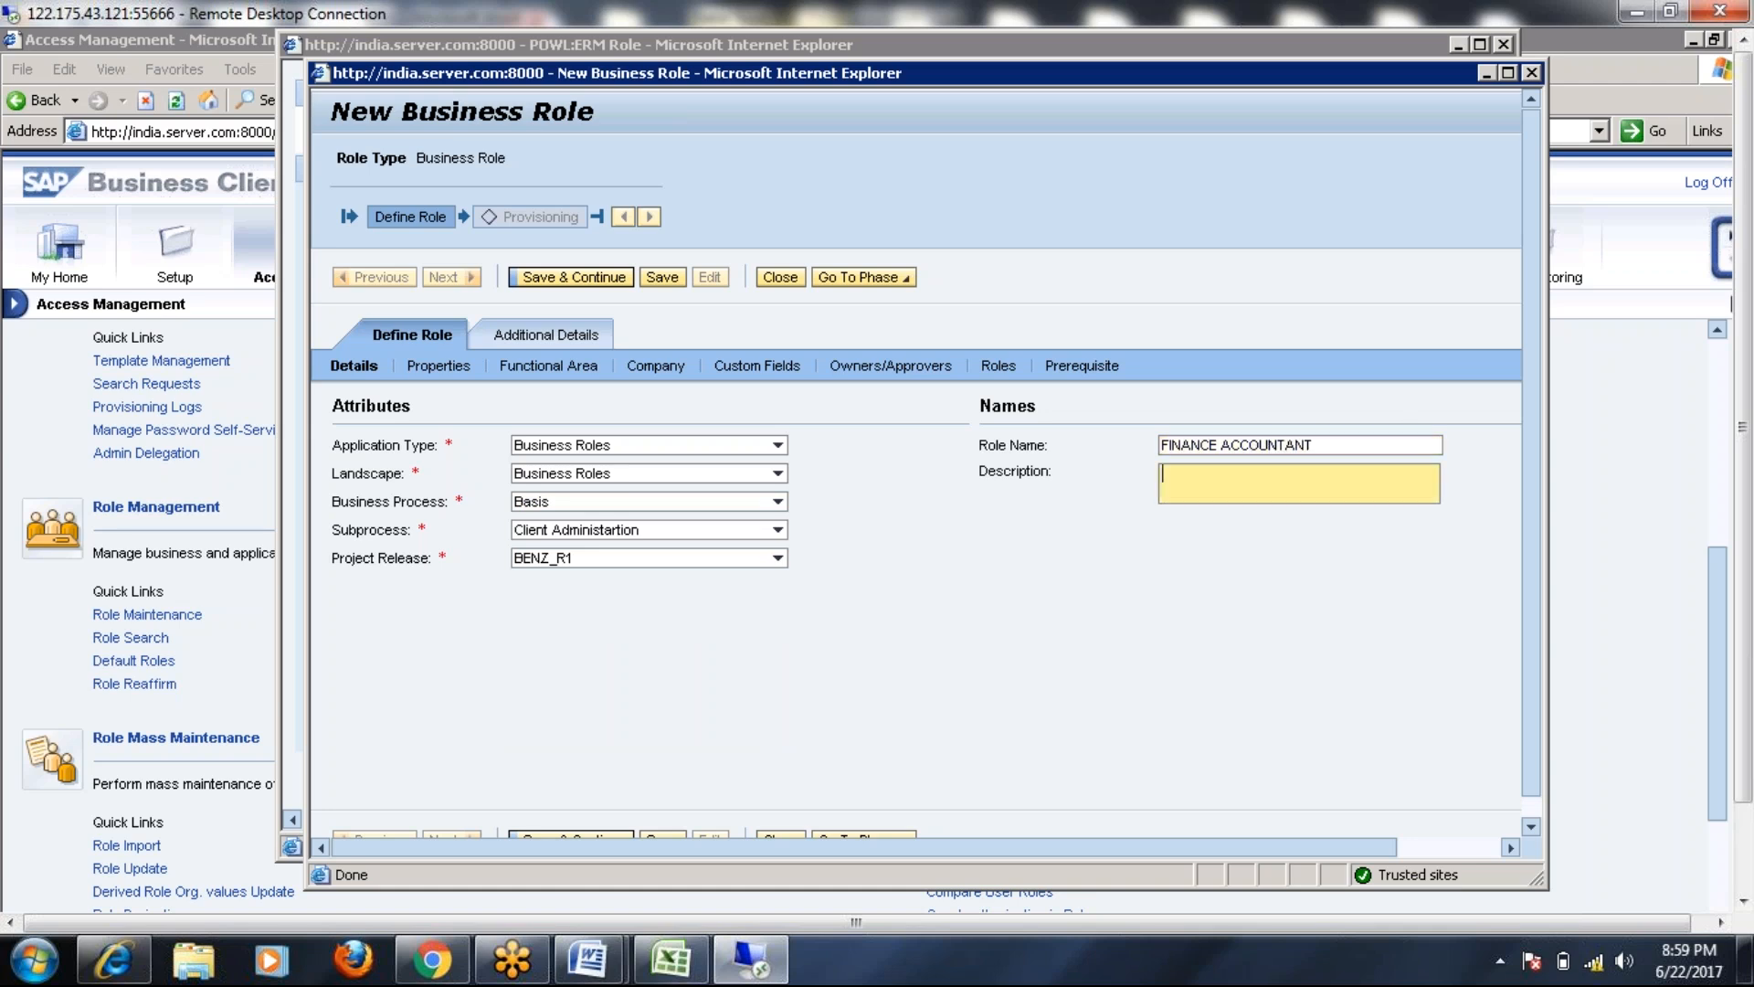
type("Finance Accountant")
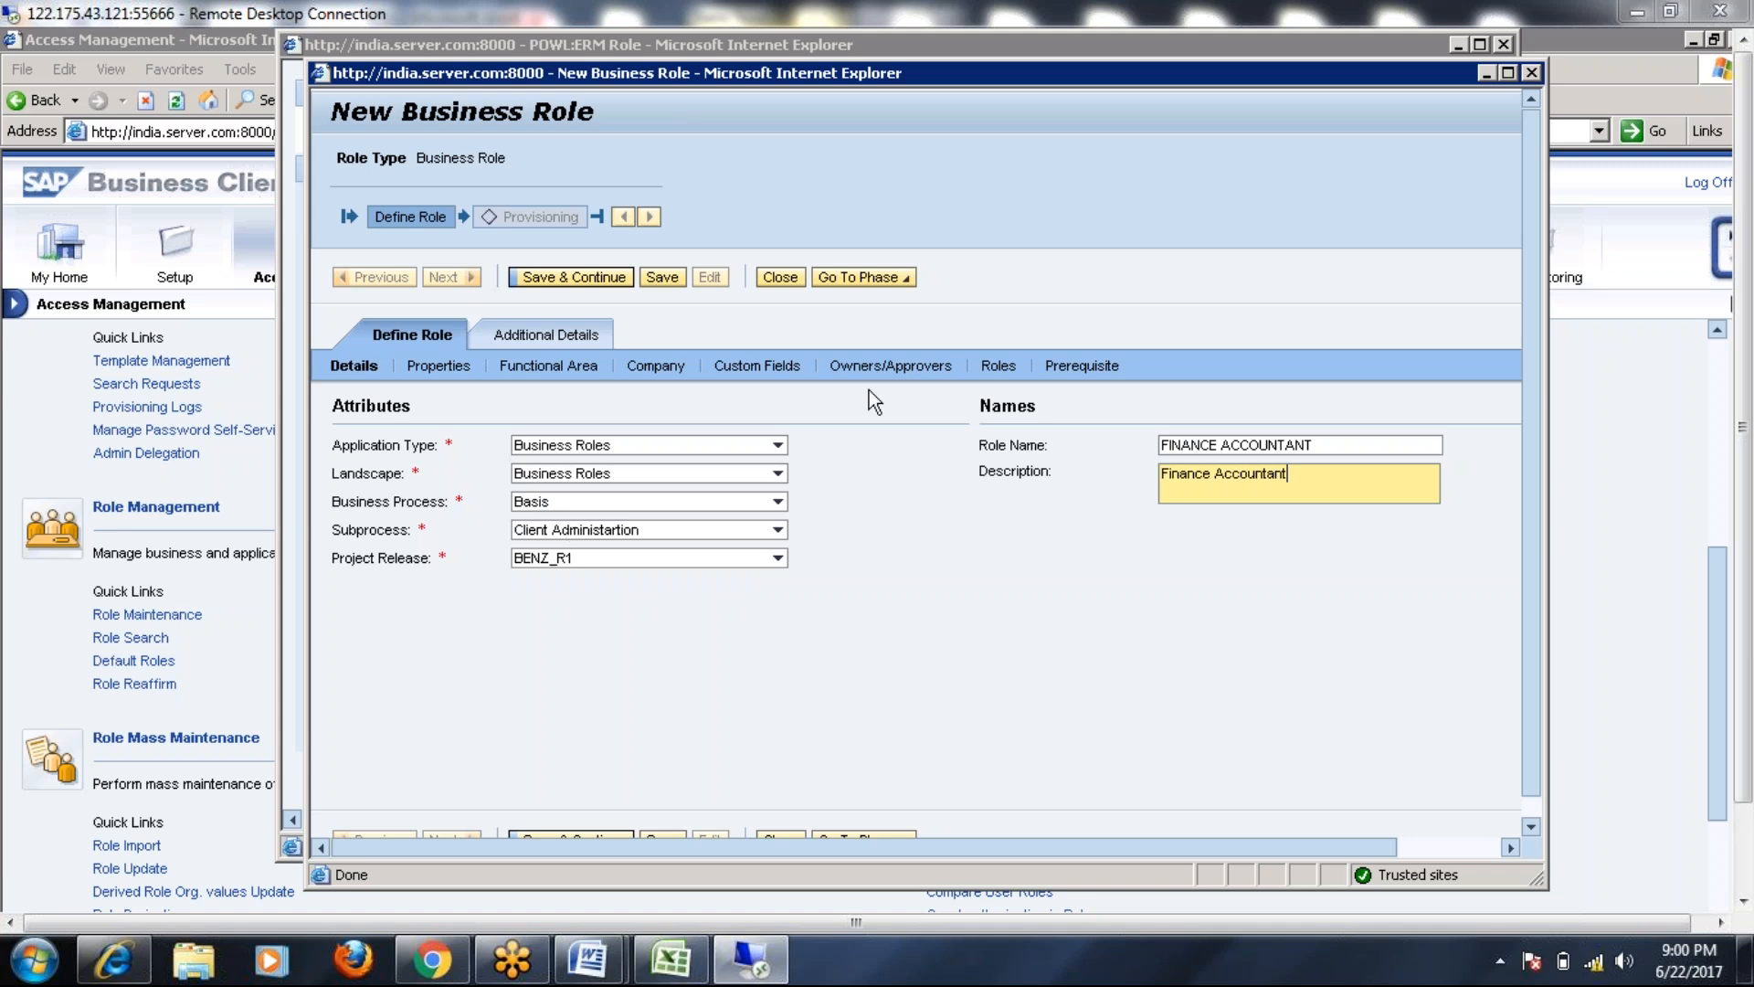
left_click(1000, 366)
Search the role picker and move X:BS:SECURITY_ADMIN:BENZ into the selected roles
left_click(367, 434)
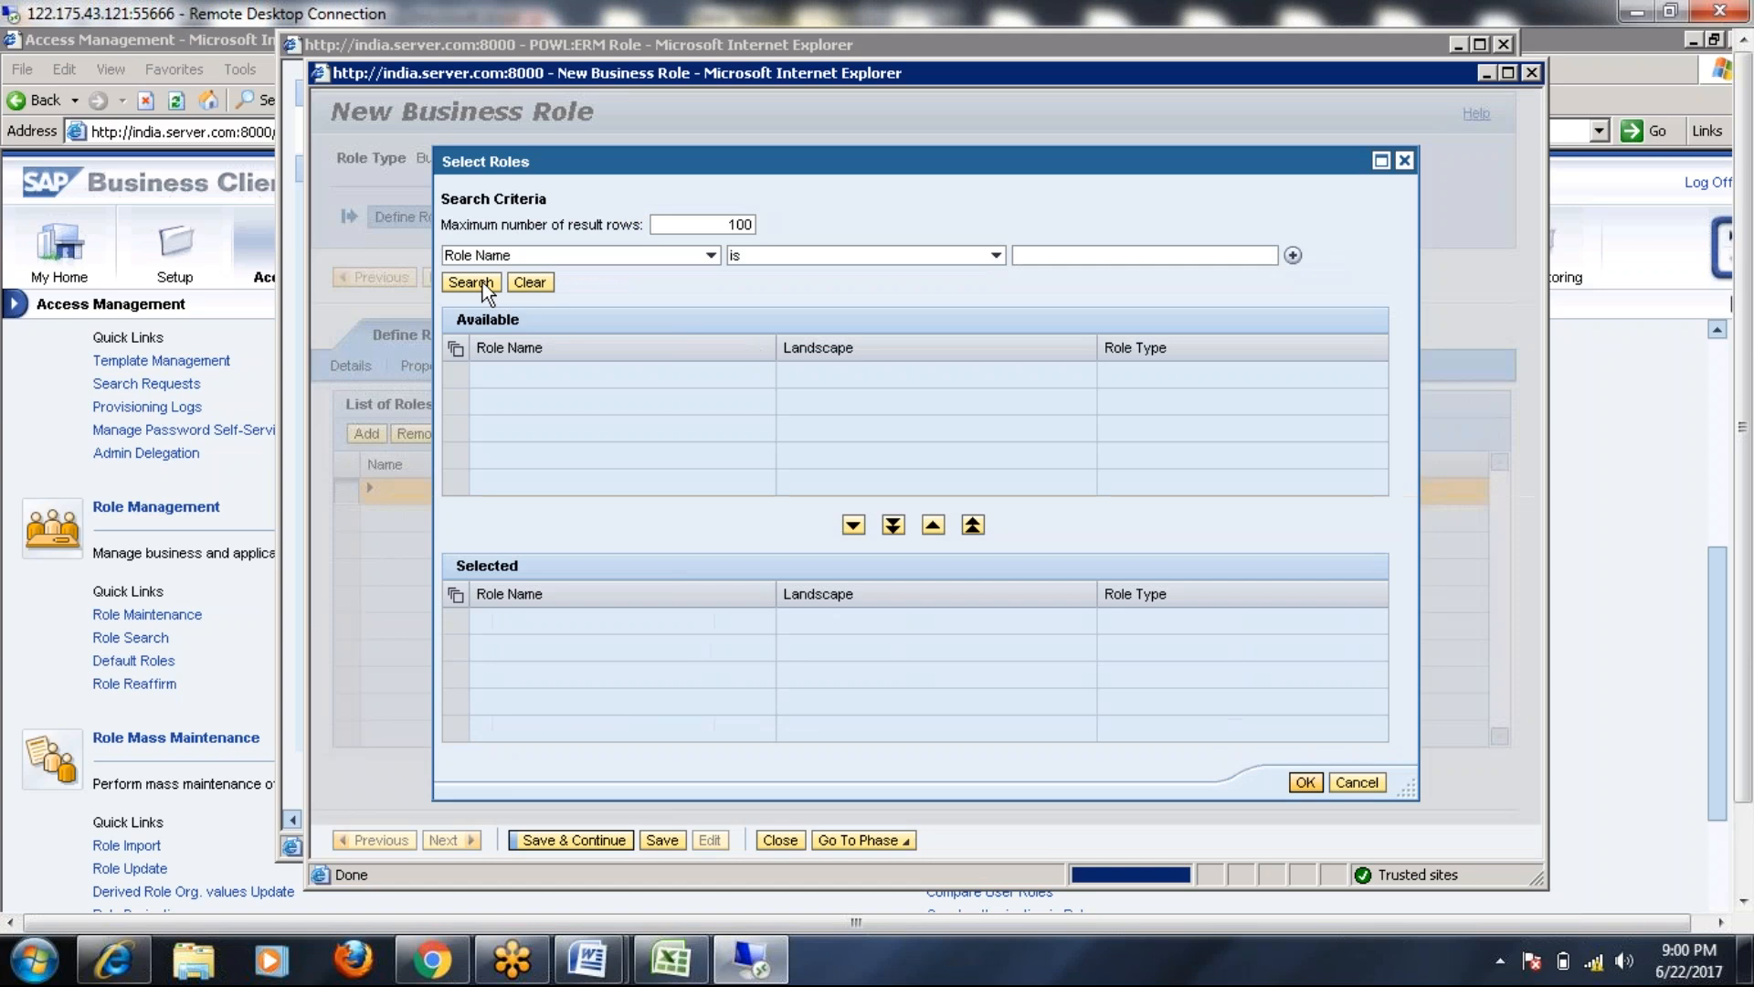
left_click(471, 282)
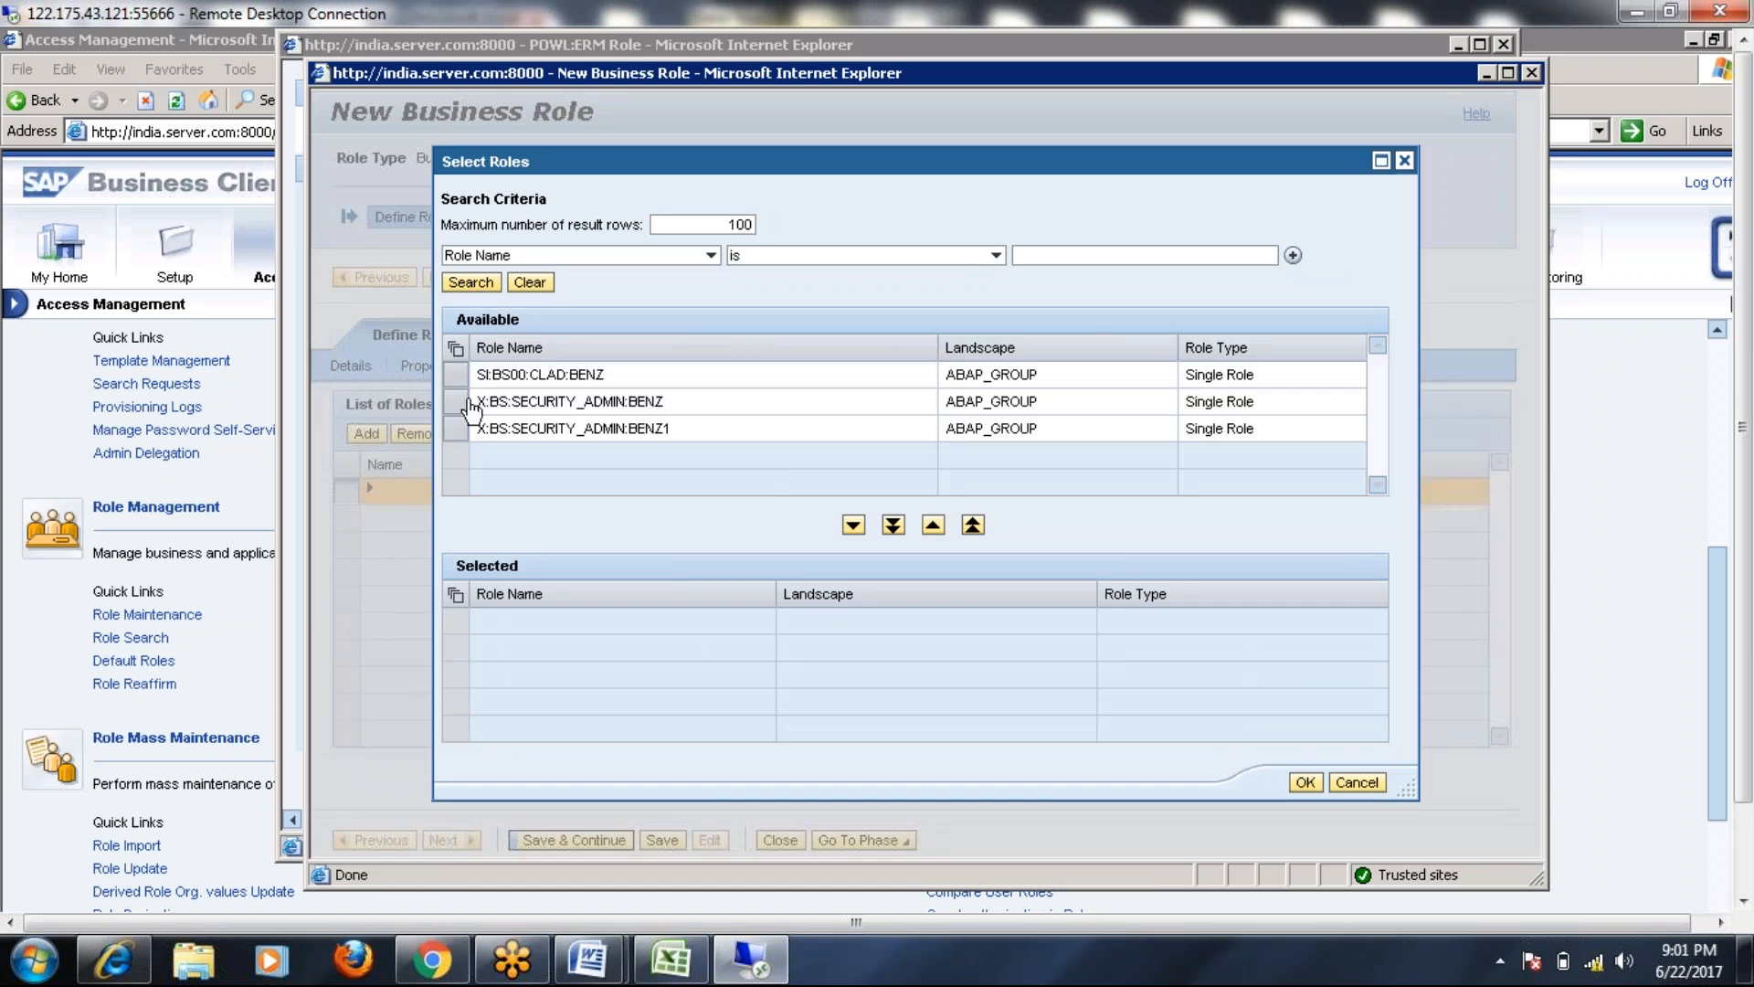
left_click(456, 376)
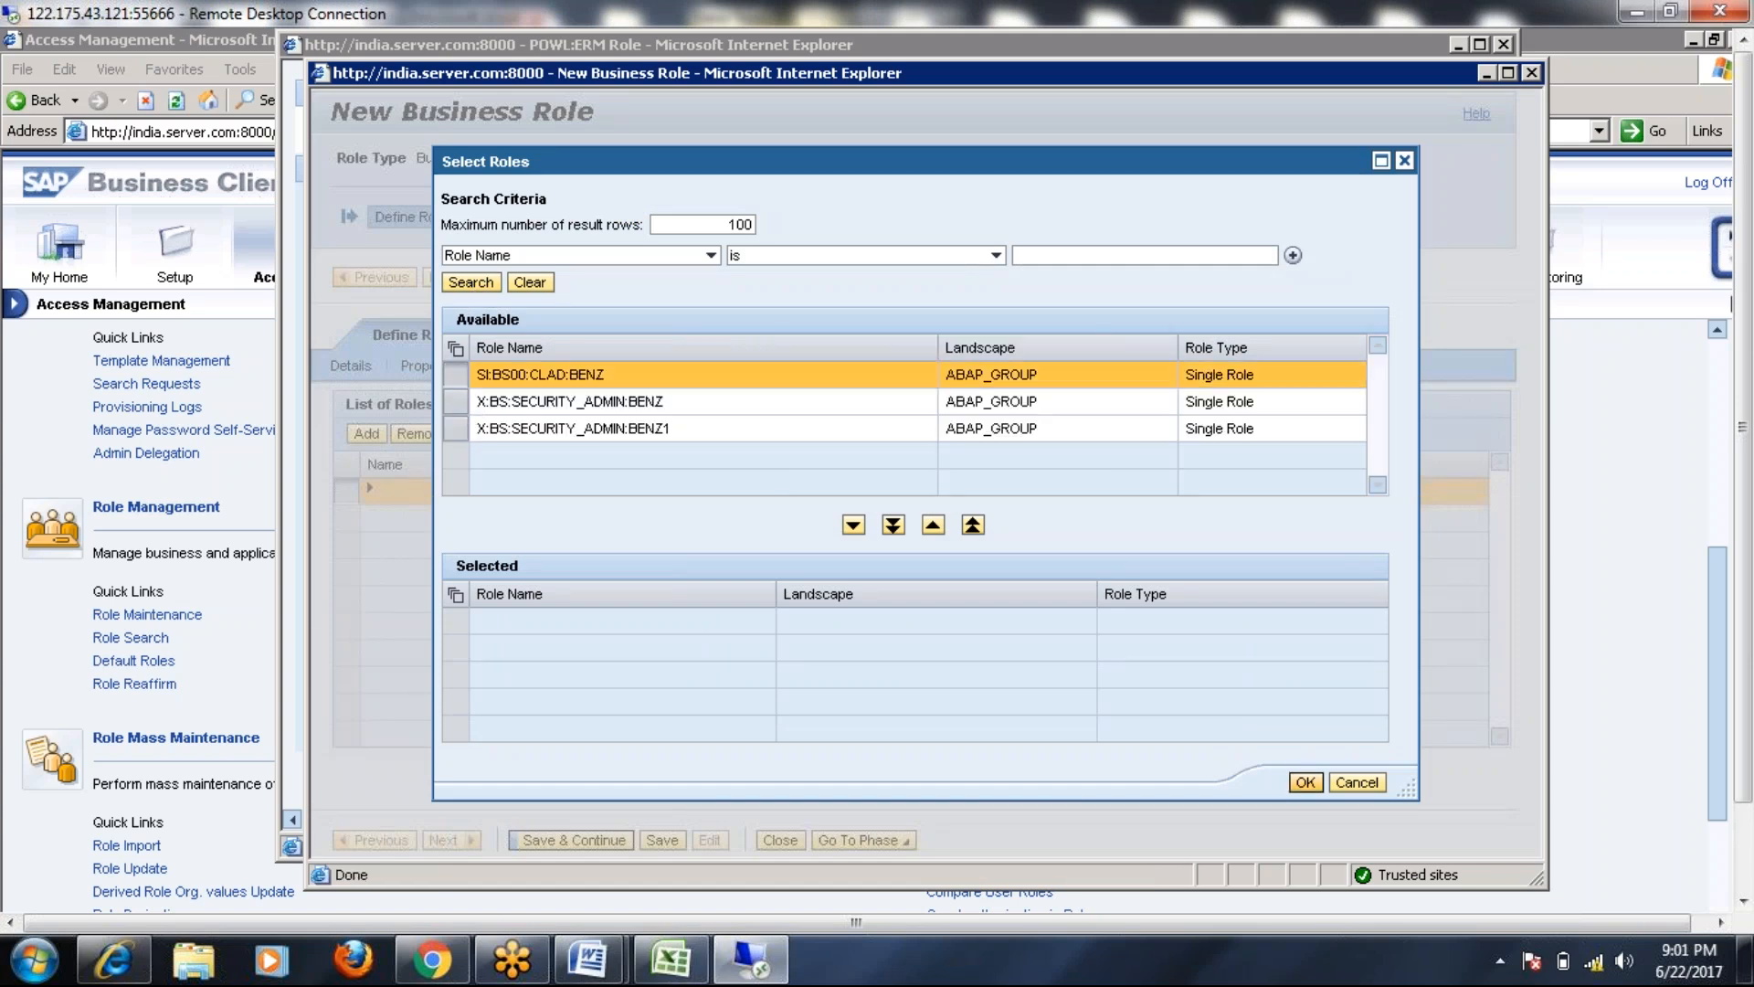
left_click(456, 401)
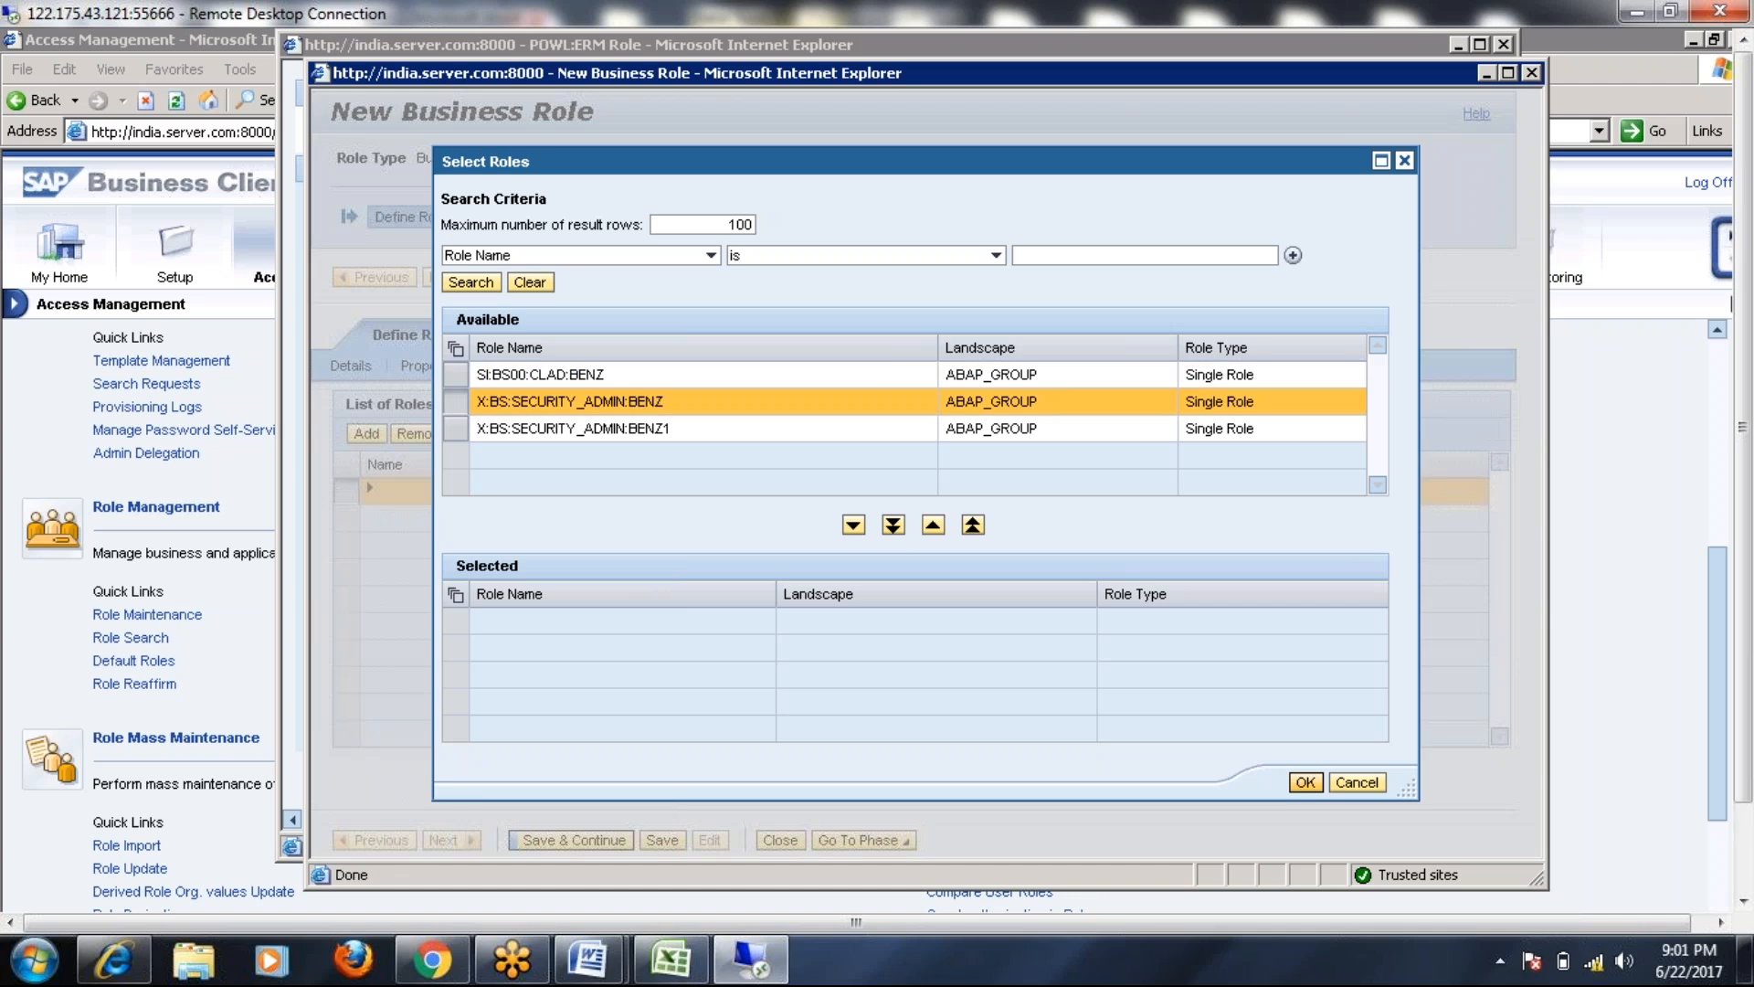
left_click(854, 526)
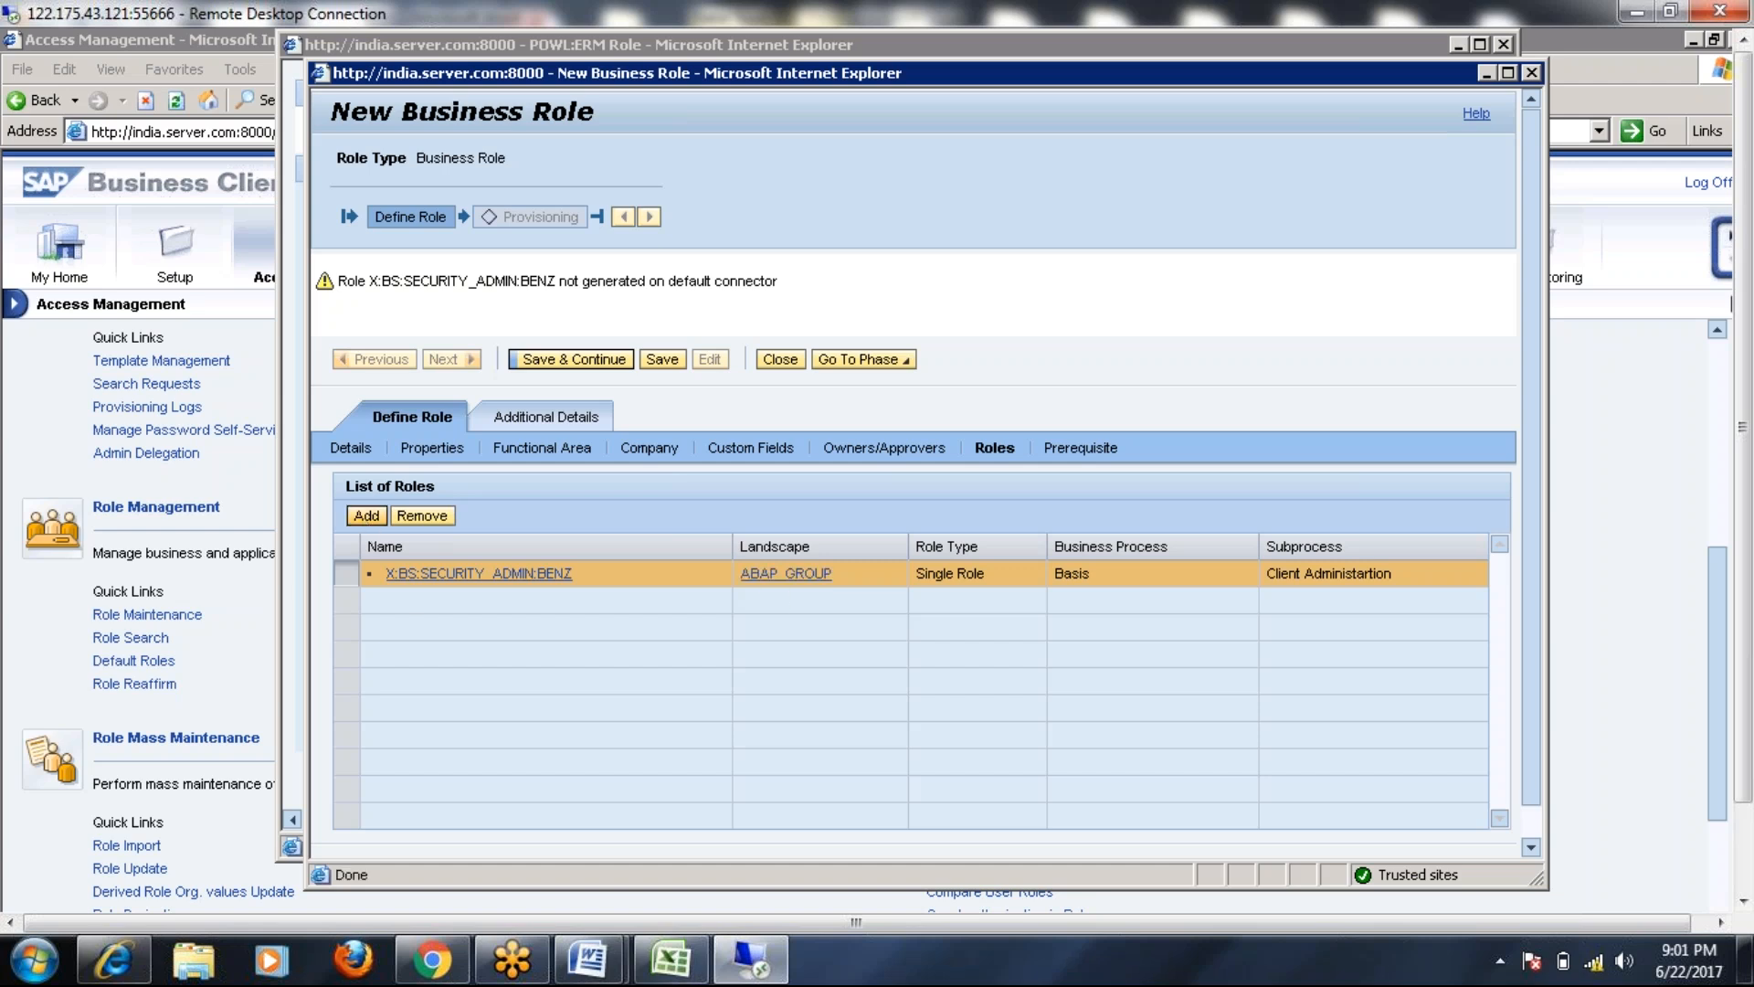
Add X:BS:SECURITY_ADMIN:BENZ1 too, confirm both roles, and save the role
left_click(366, 515)
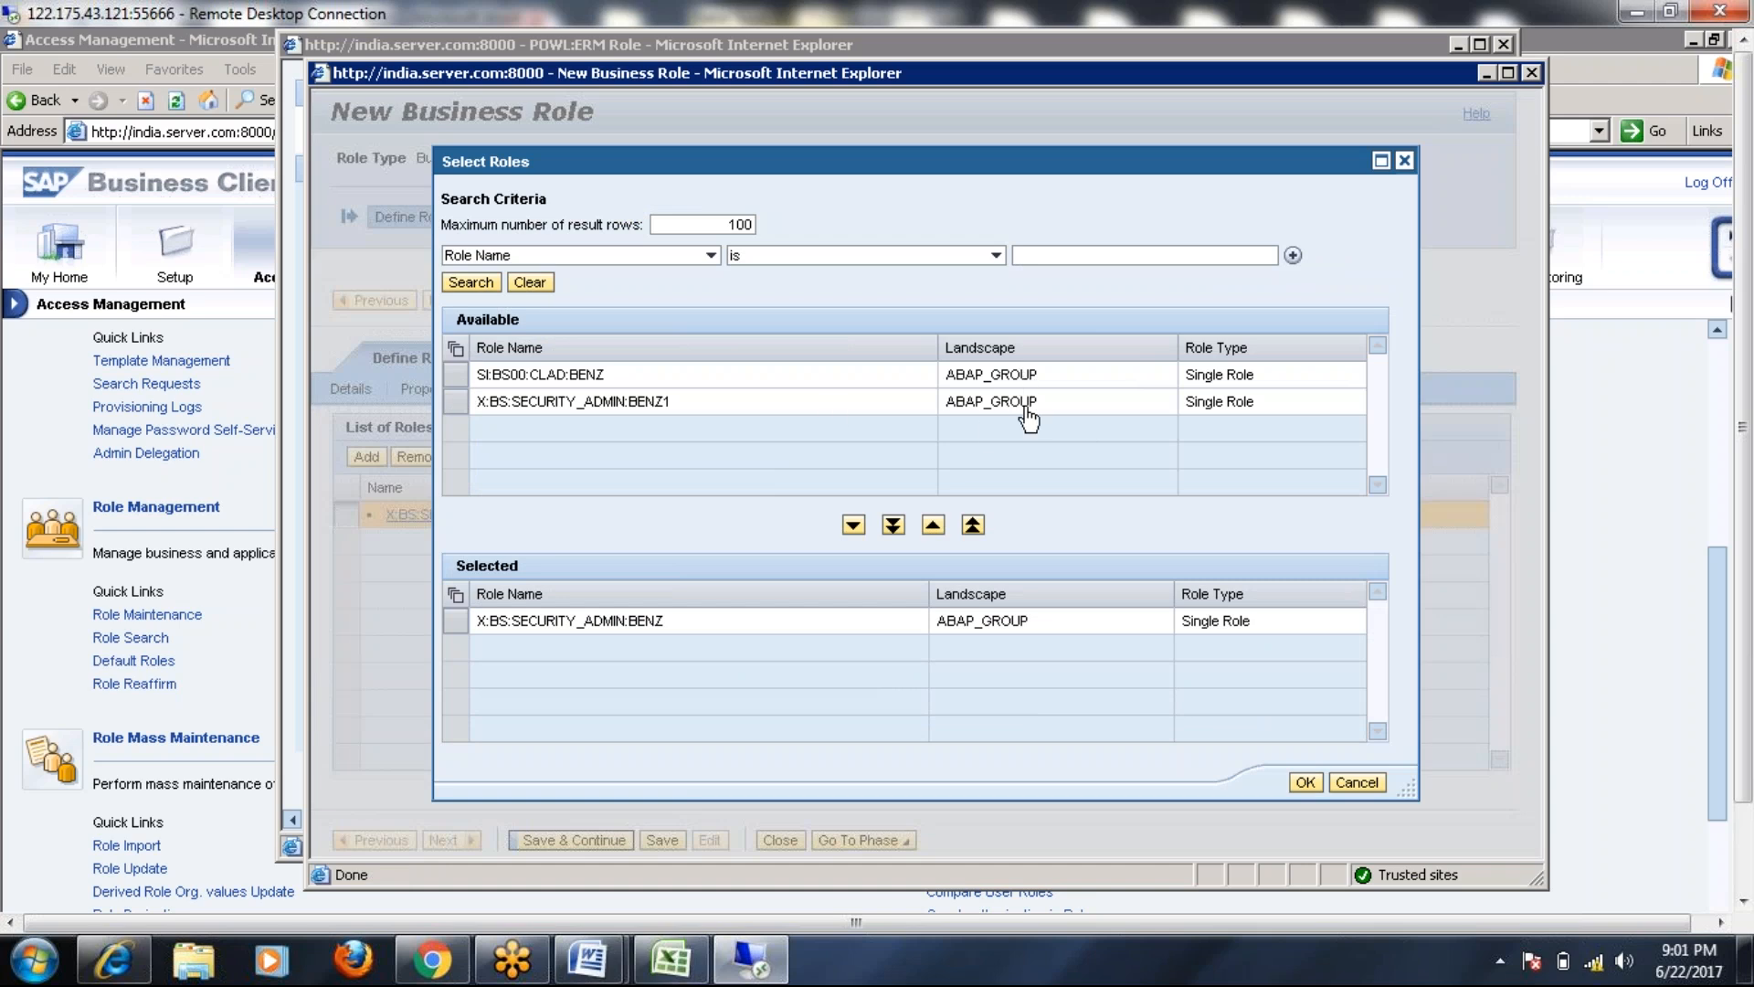
left_click(455, 405)
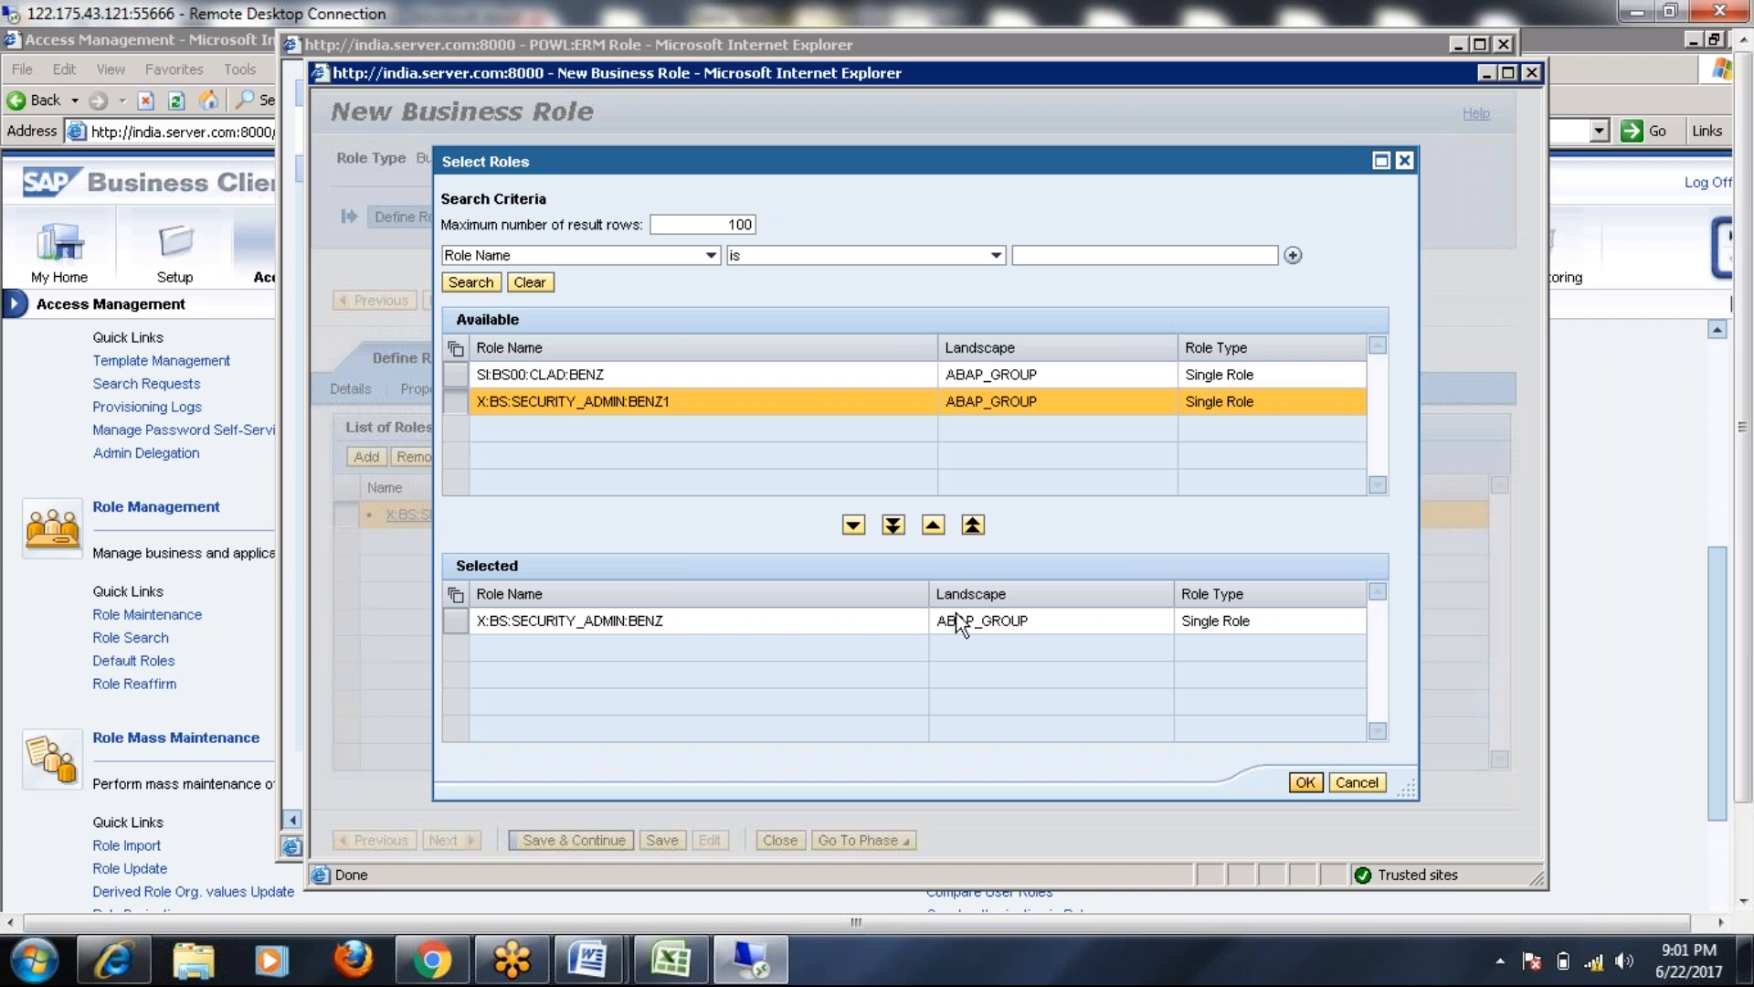
left_click(457, 374)
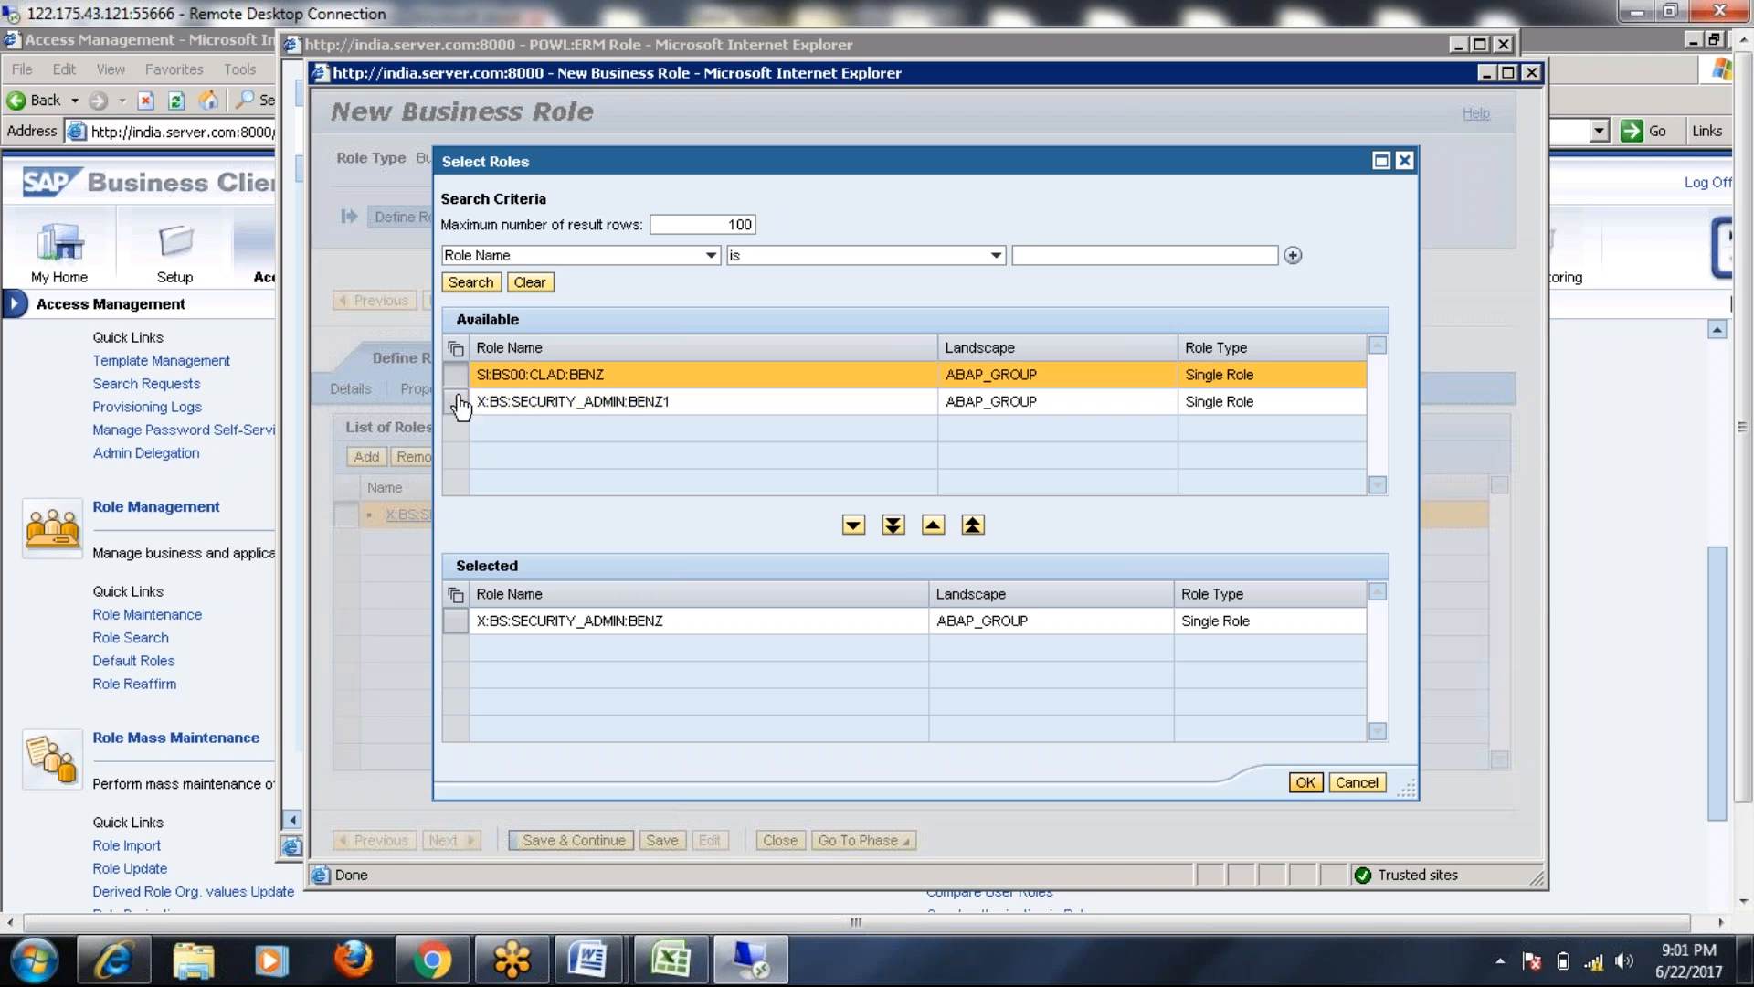
left_click(457, 402)
left_click(1305, 782)
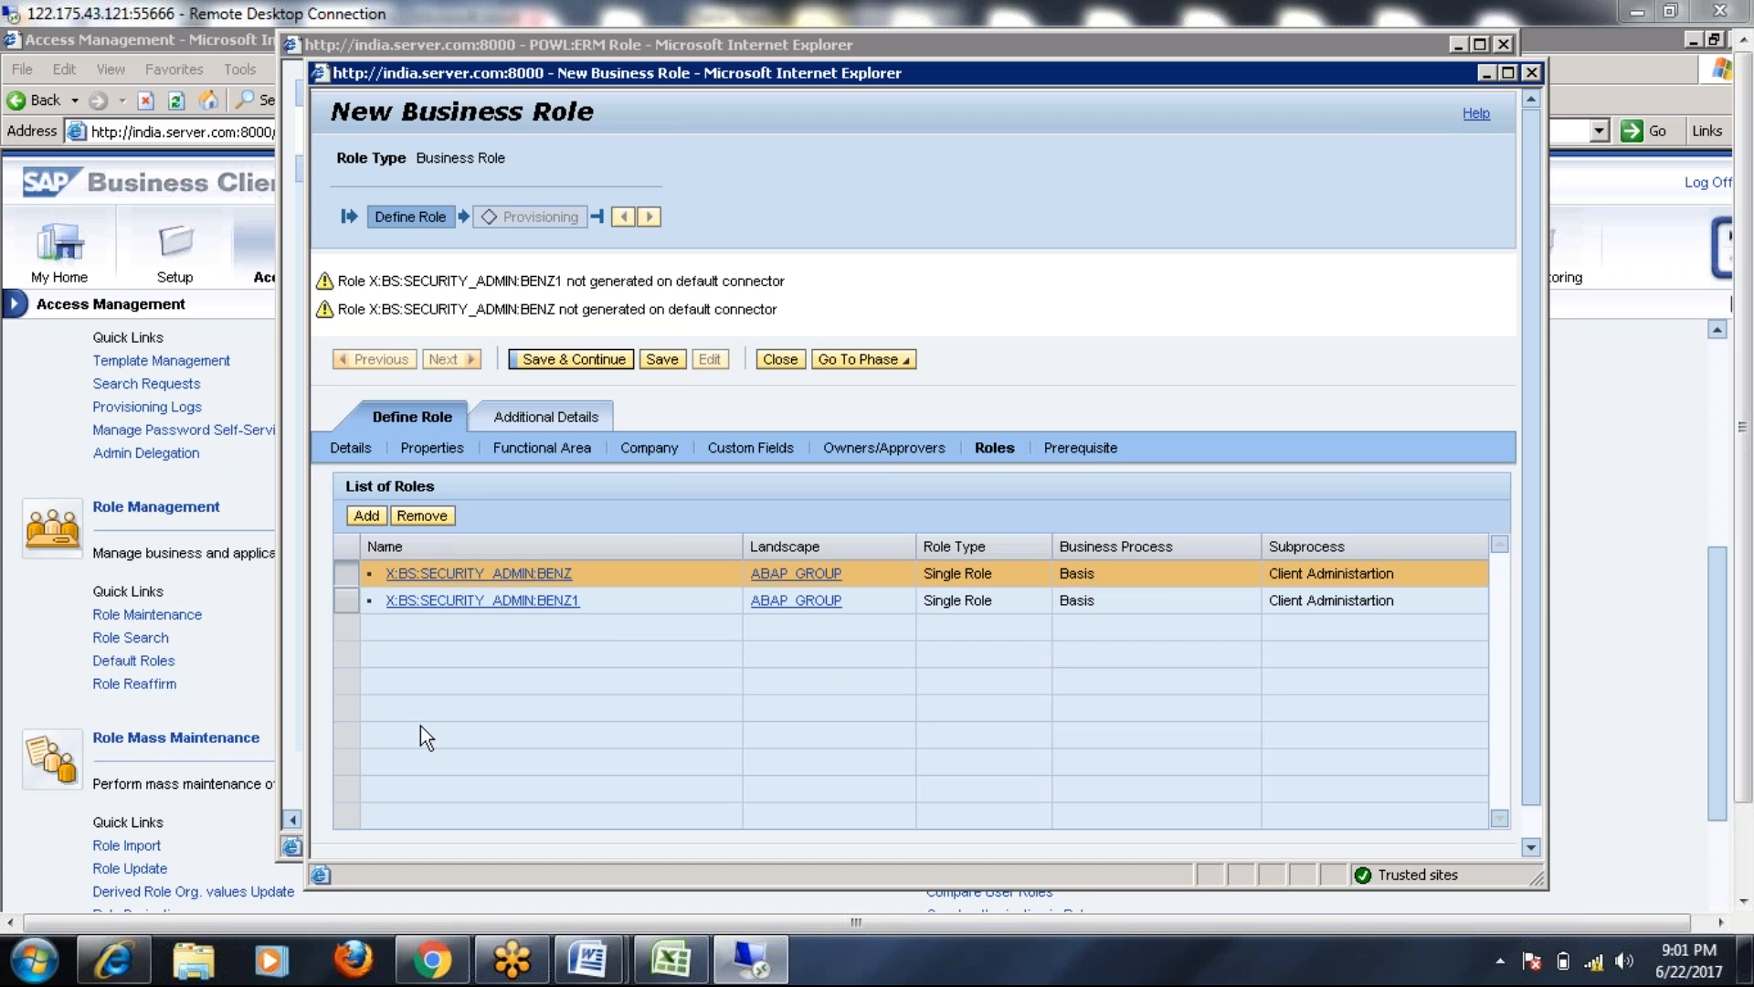
left_click(362, 518)
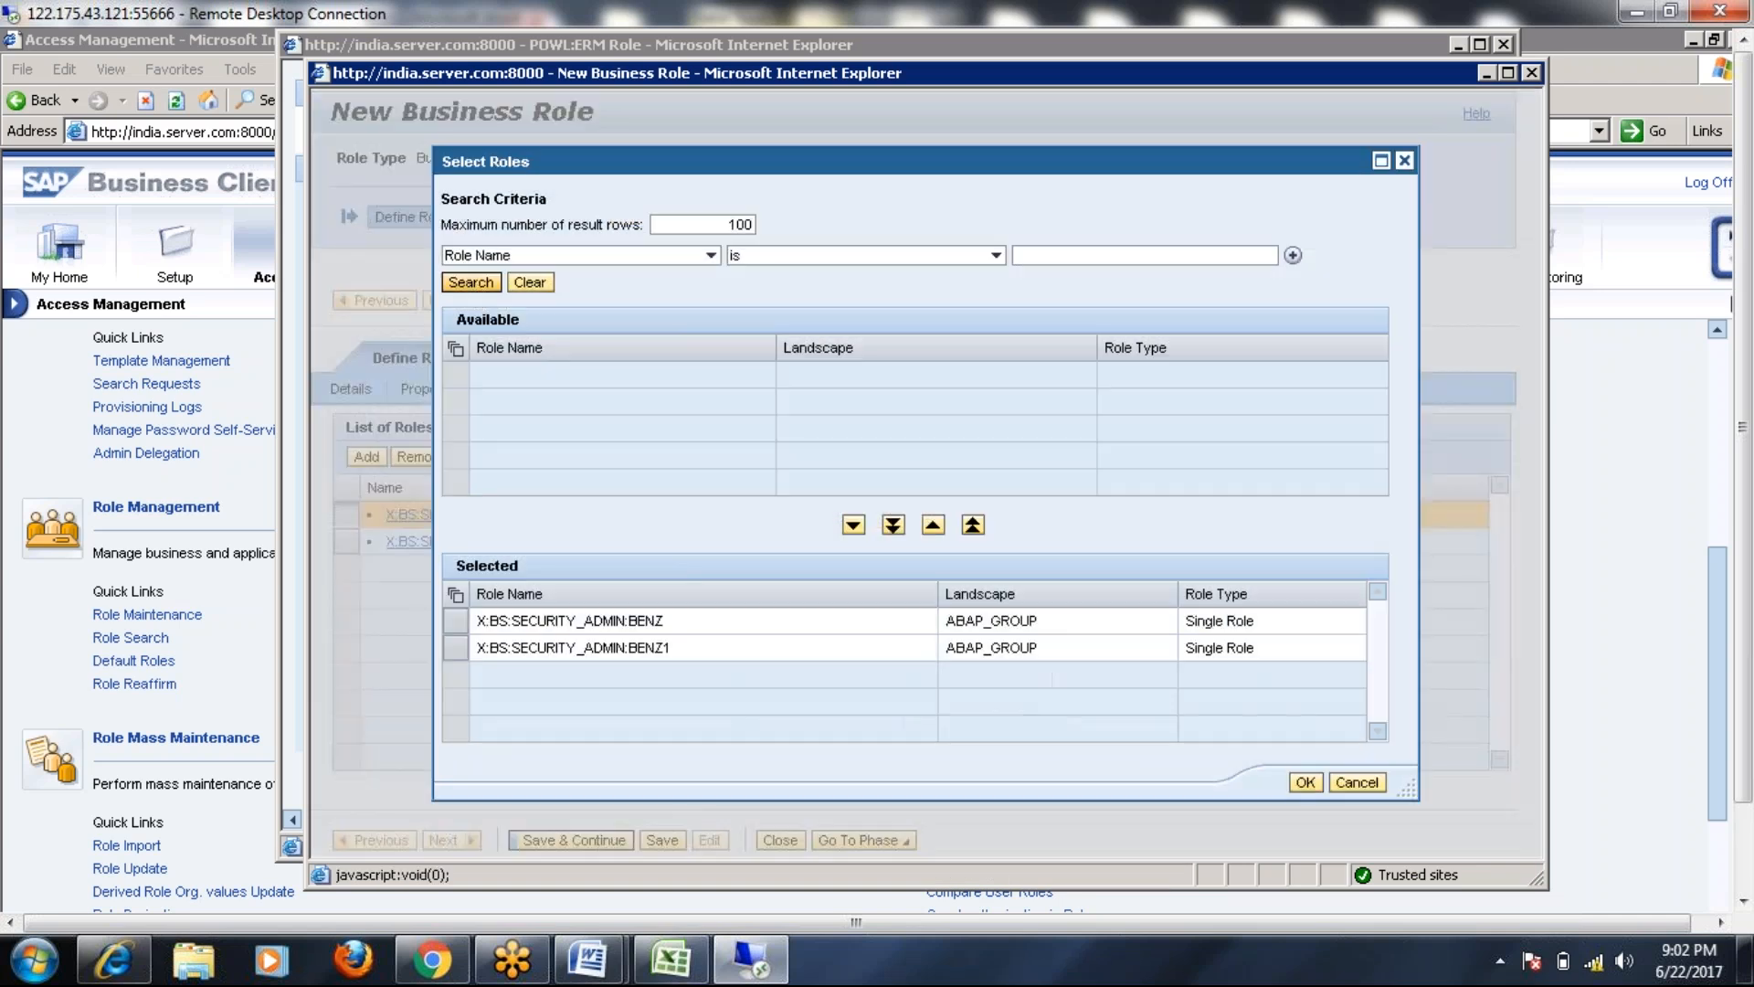
left_click(470, 282)
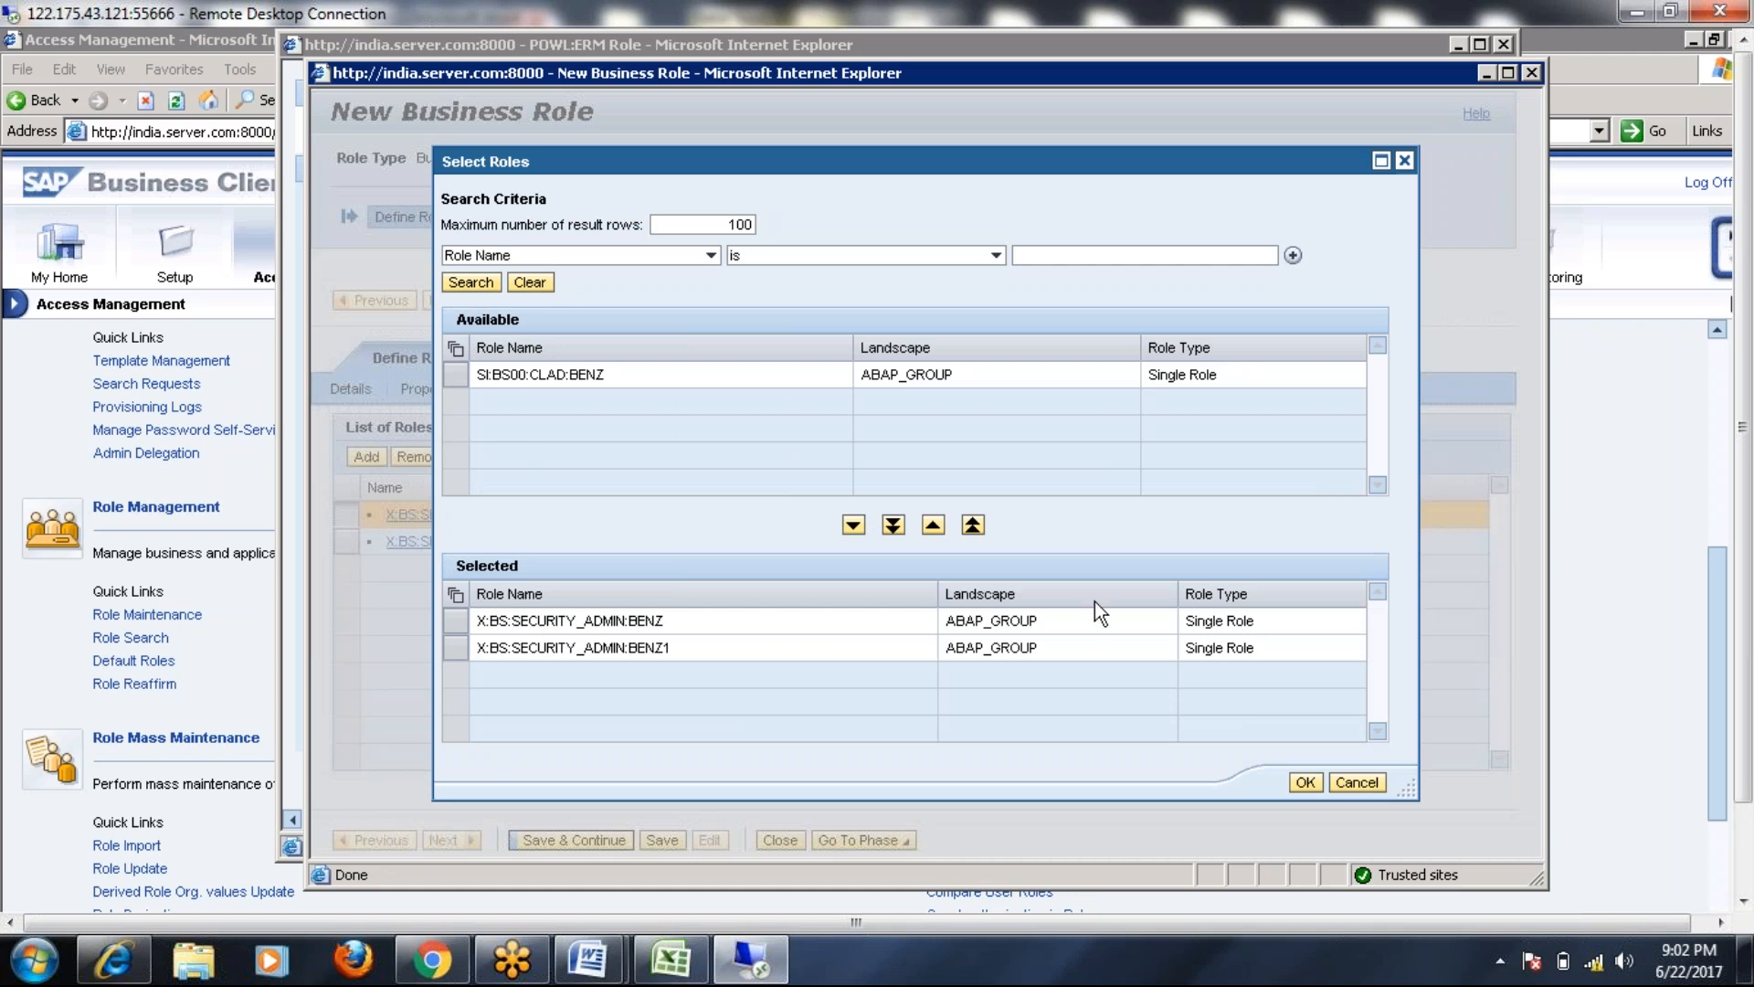
left_click(1305, 783)
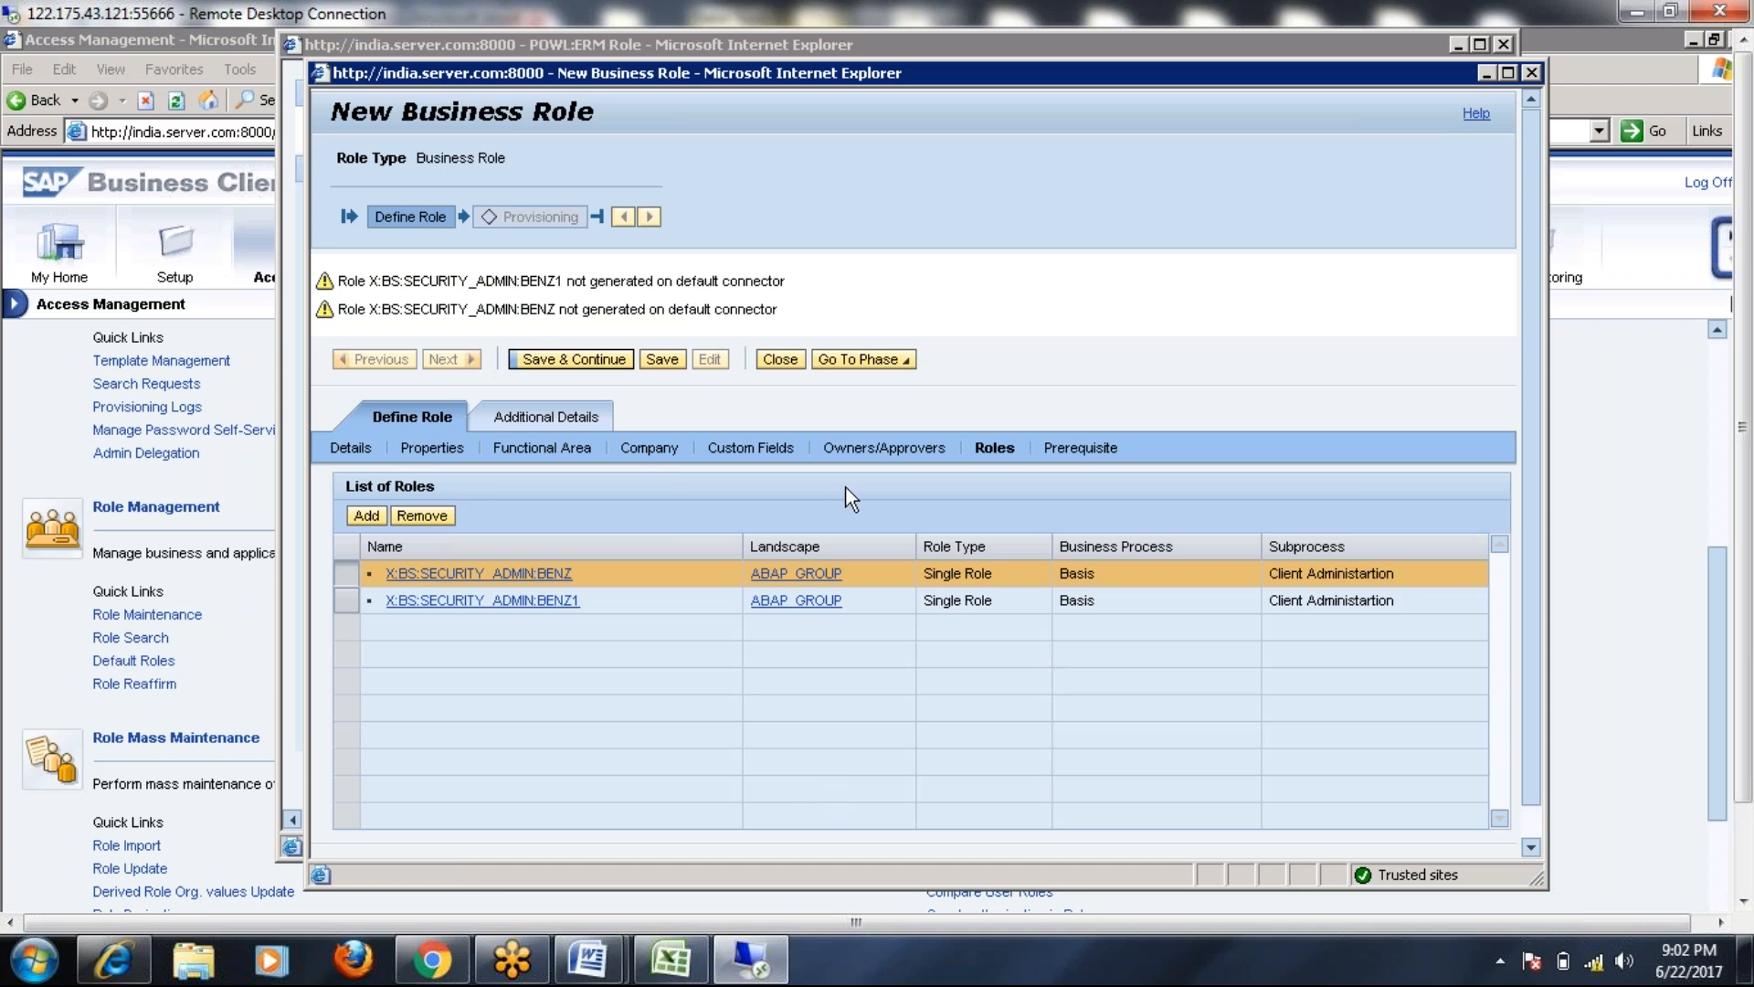
left_click(560, 367)
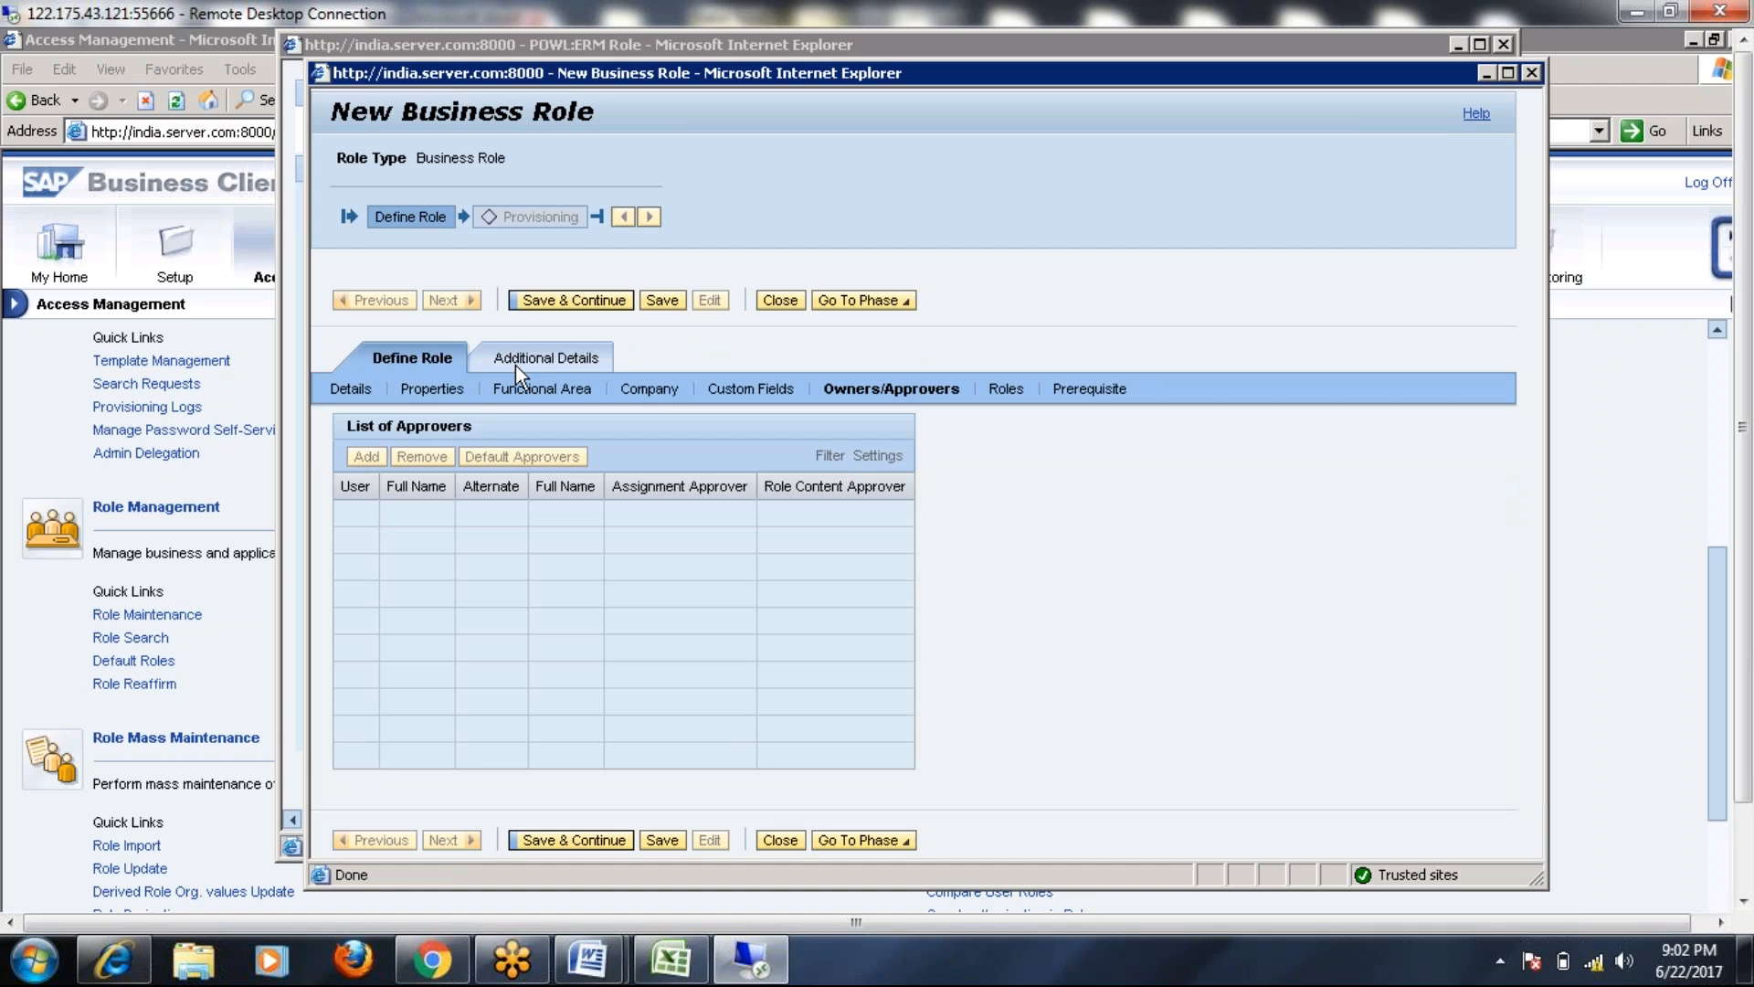
Save and continue, then return to Define Role and edit the Owners/Approvers list
left_click(546, 301)
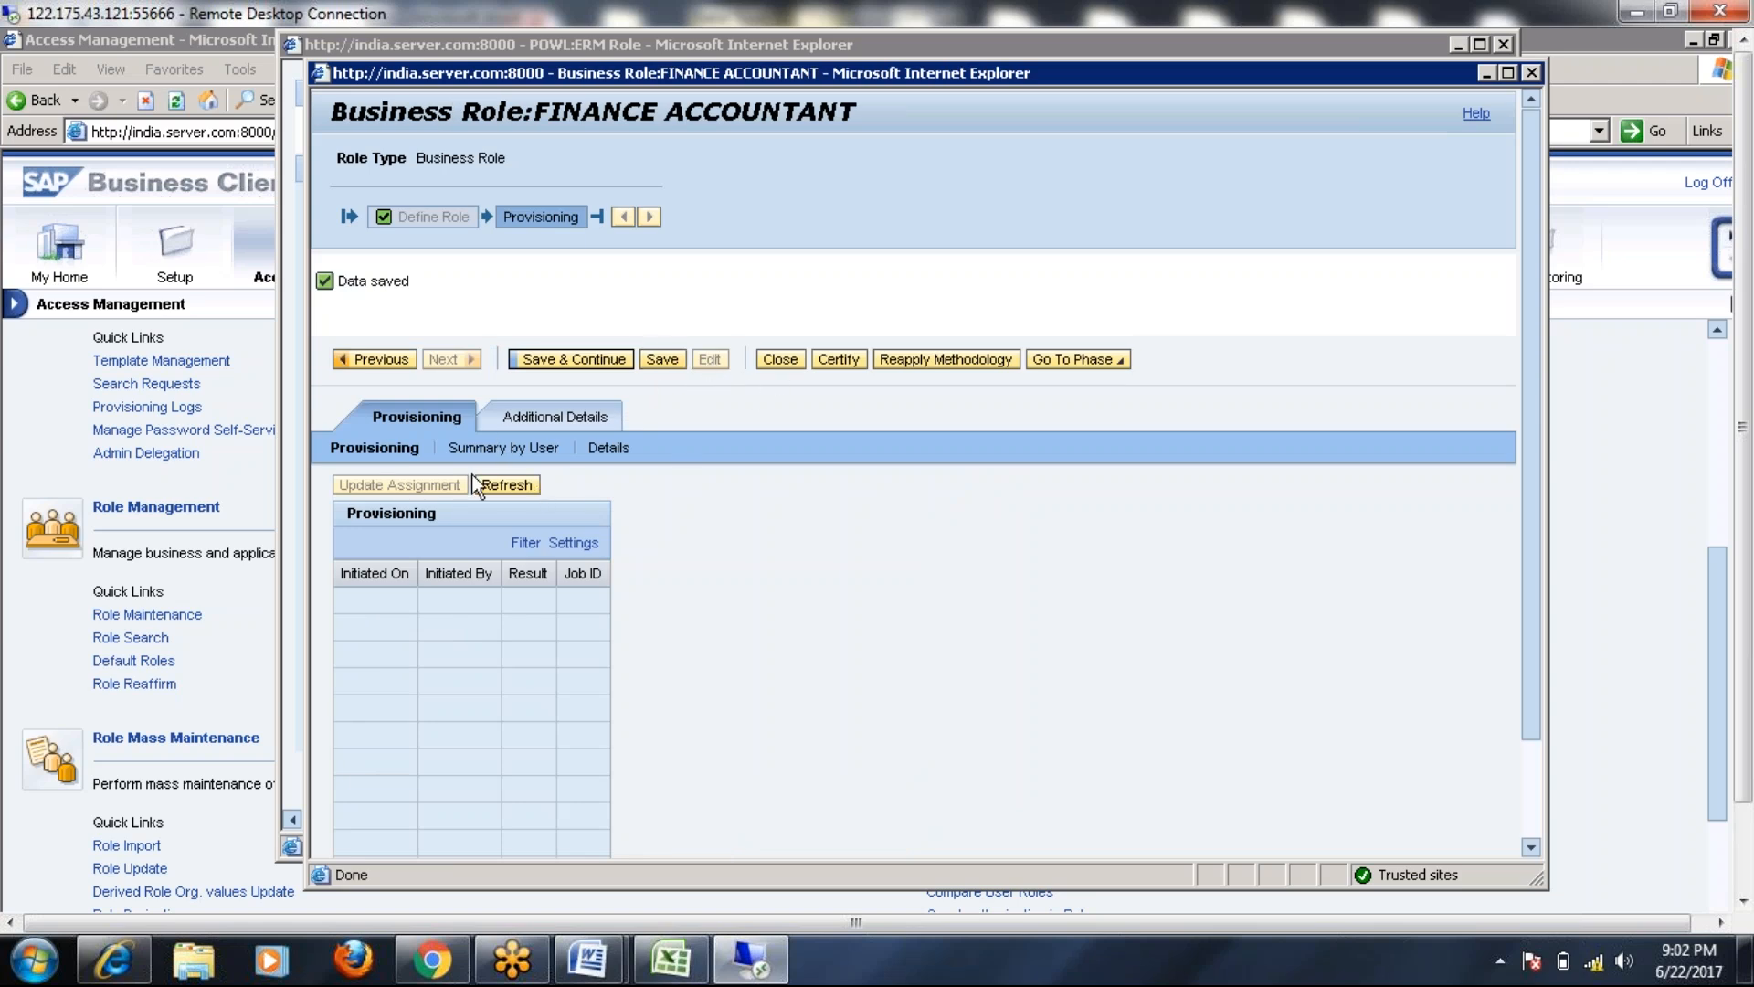
left_click(551, 417)
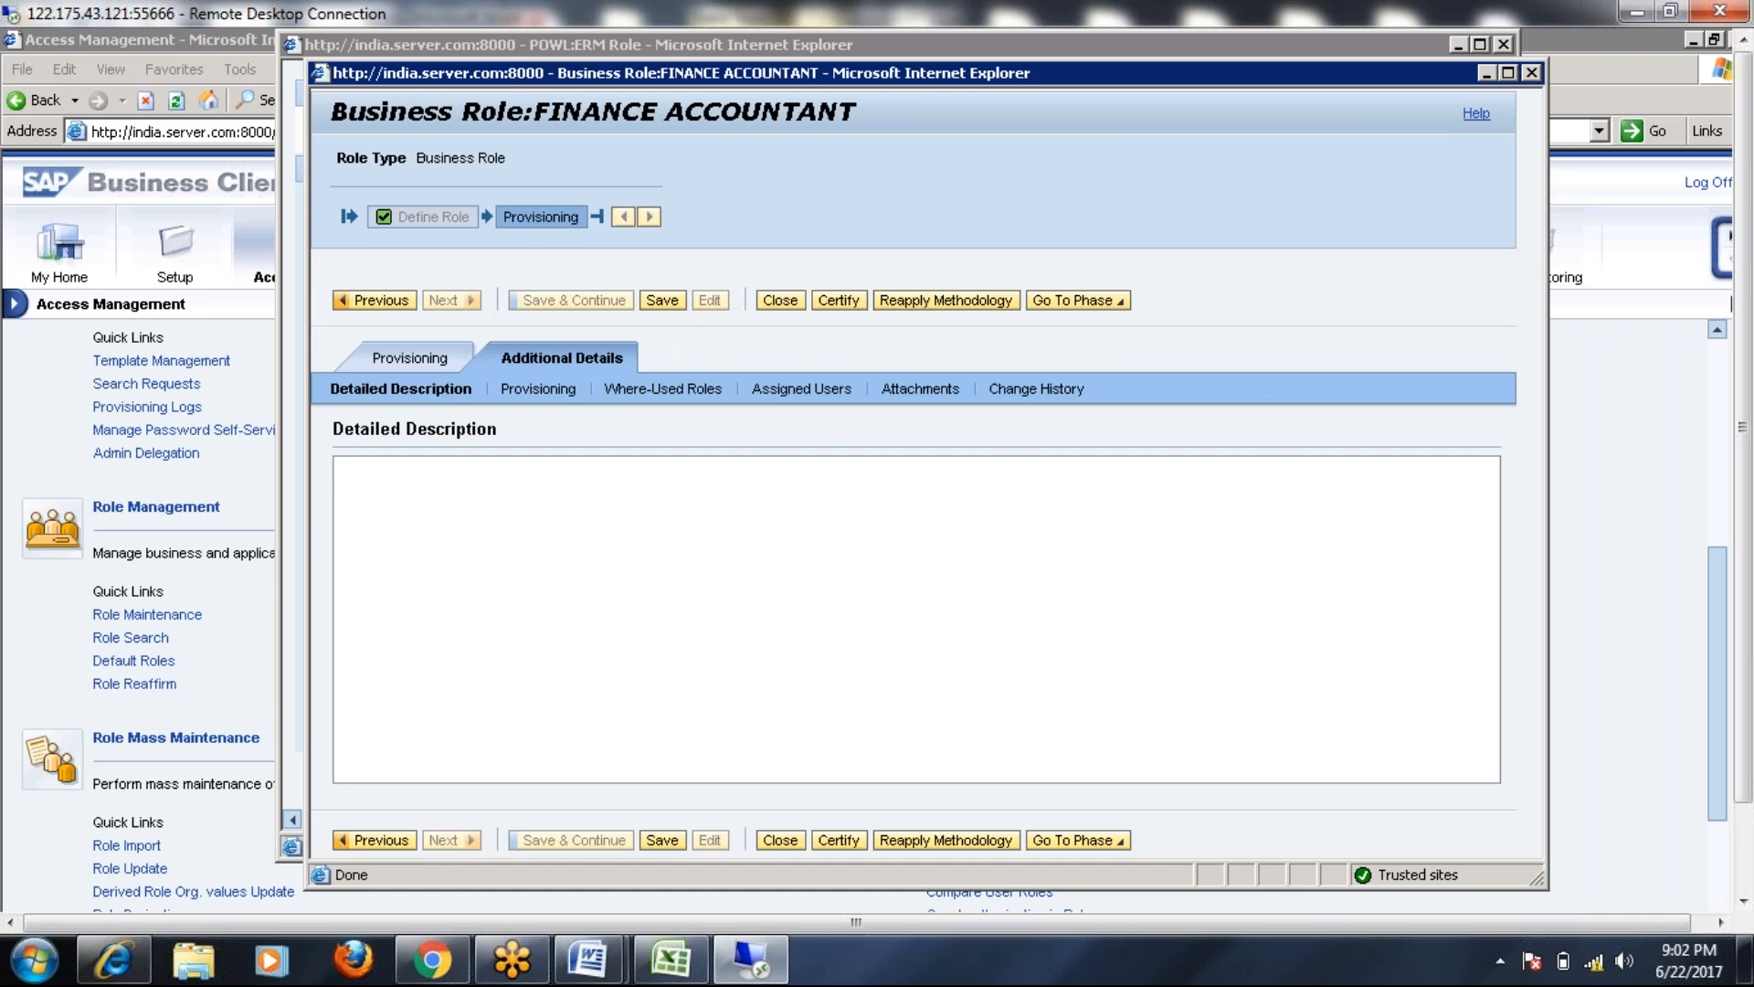
left_click(387, 303)
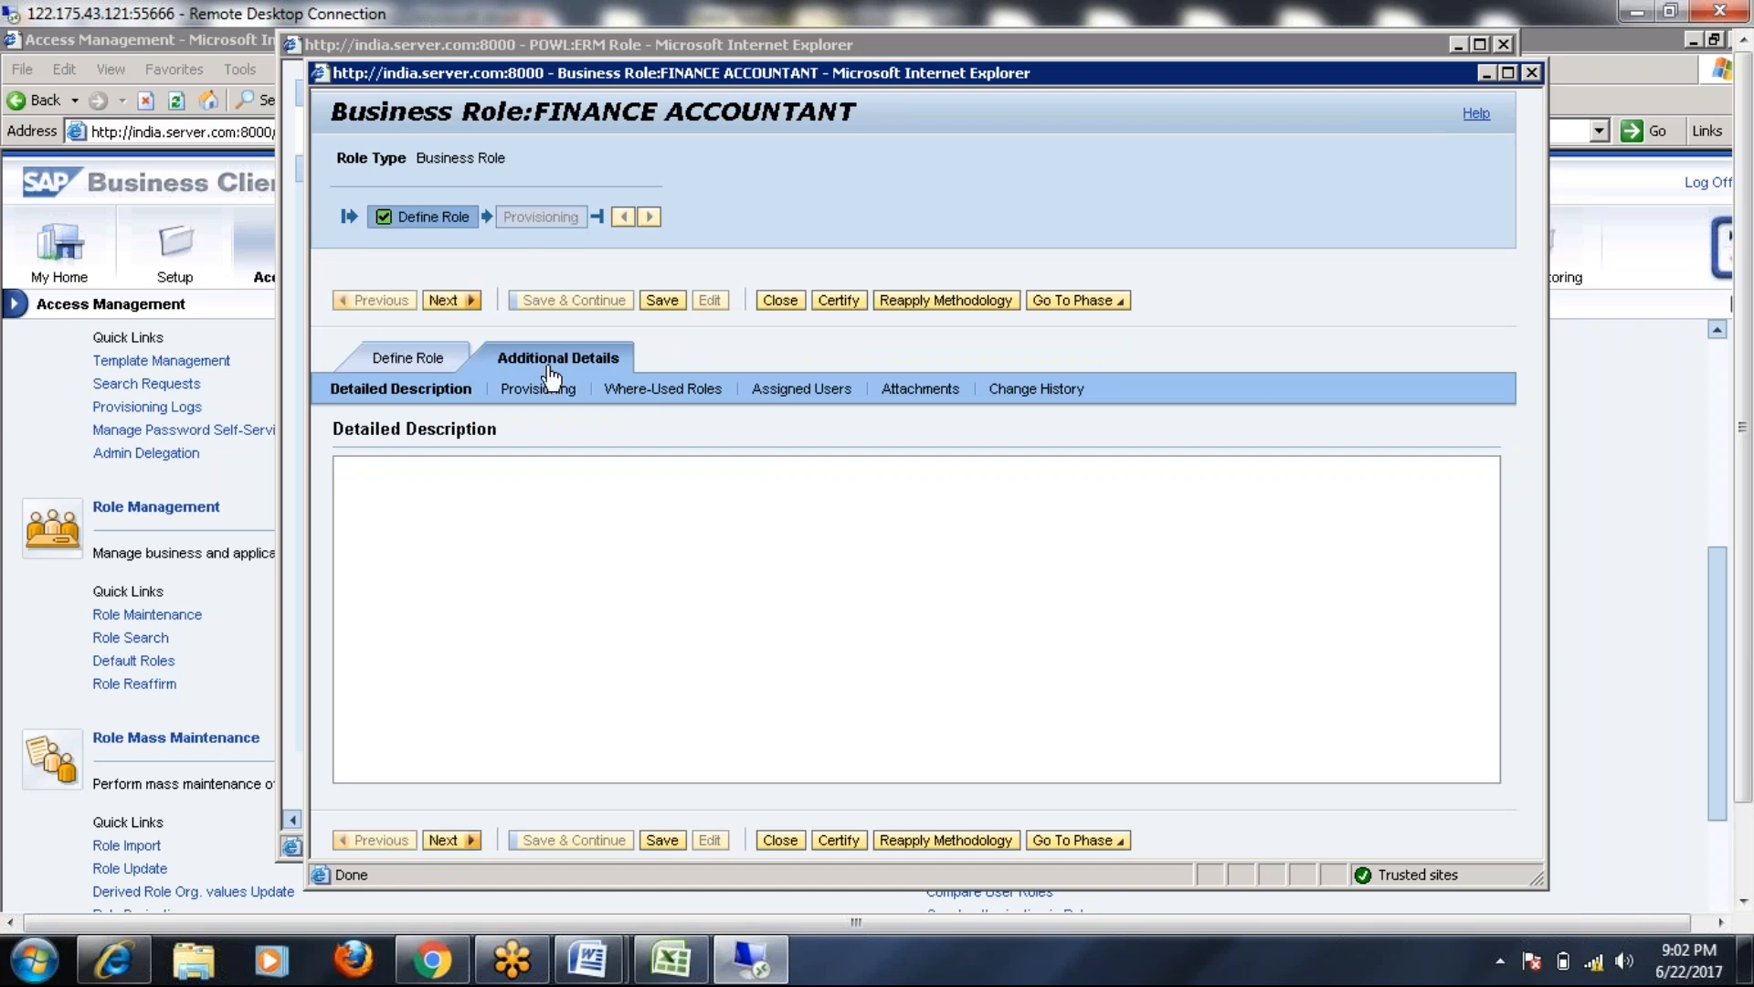
left_click(408, 358)
left_click(912, 393)
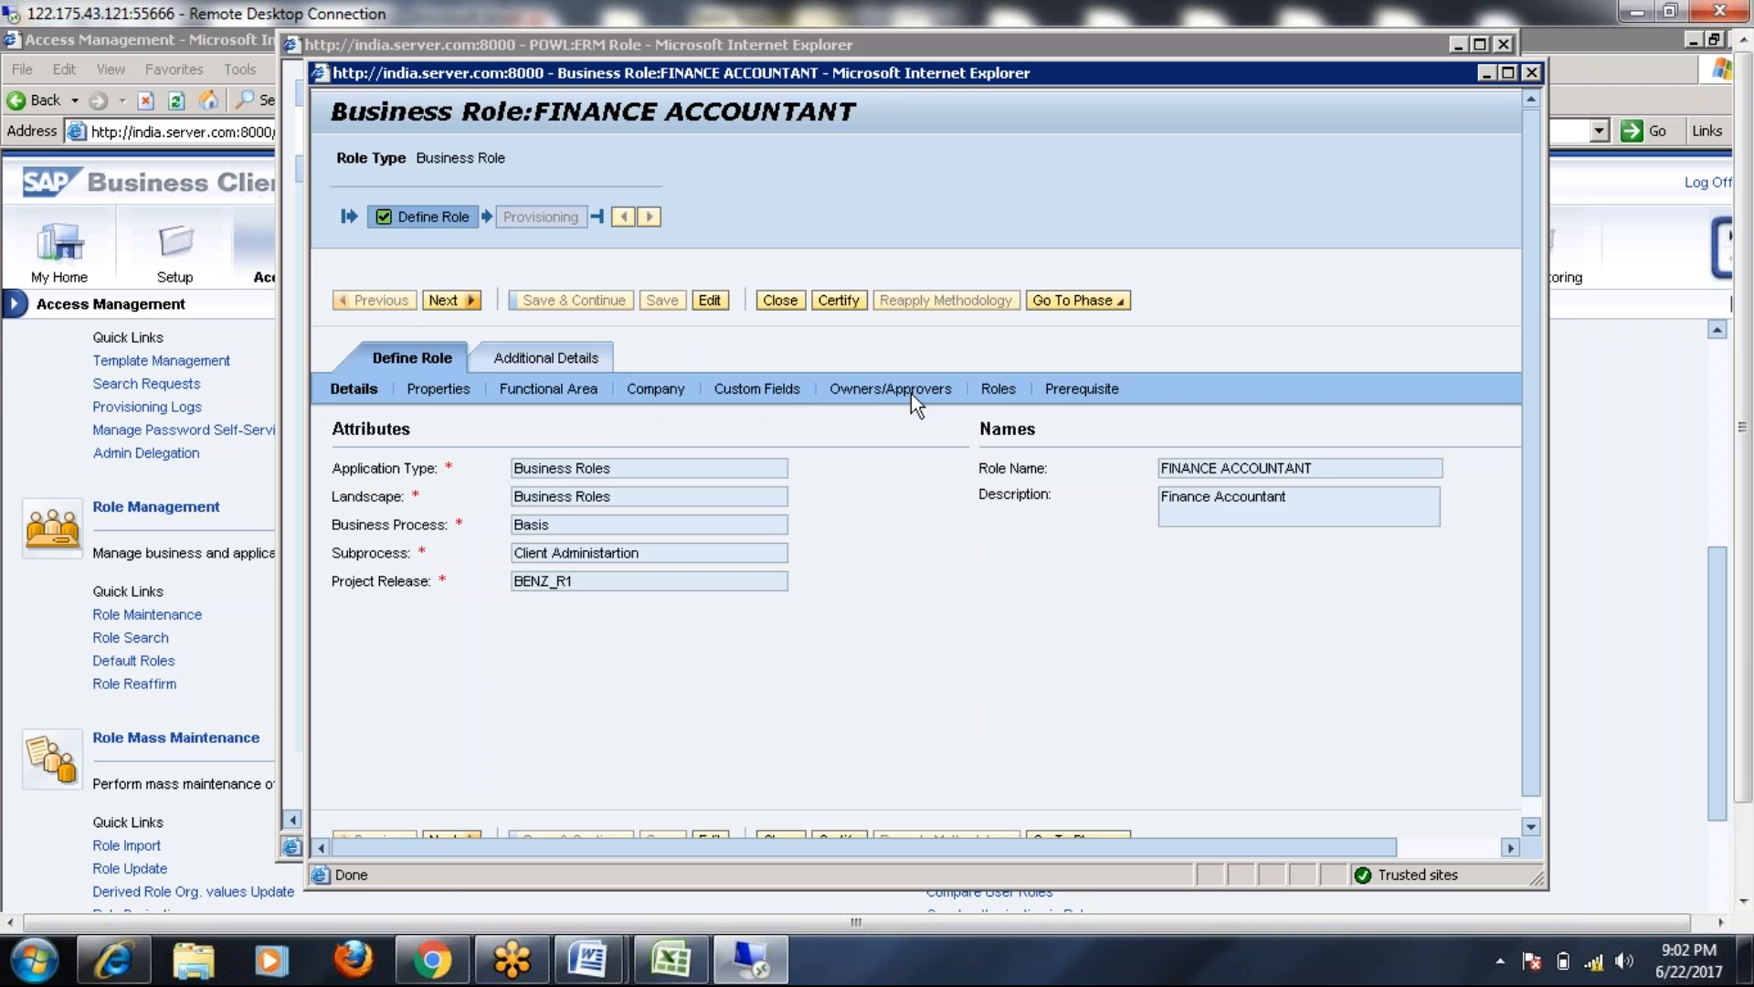
left_click(709, 301)
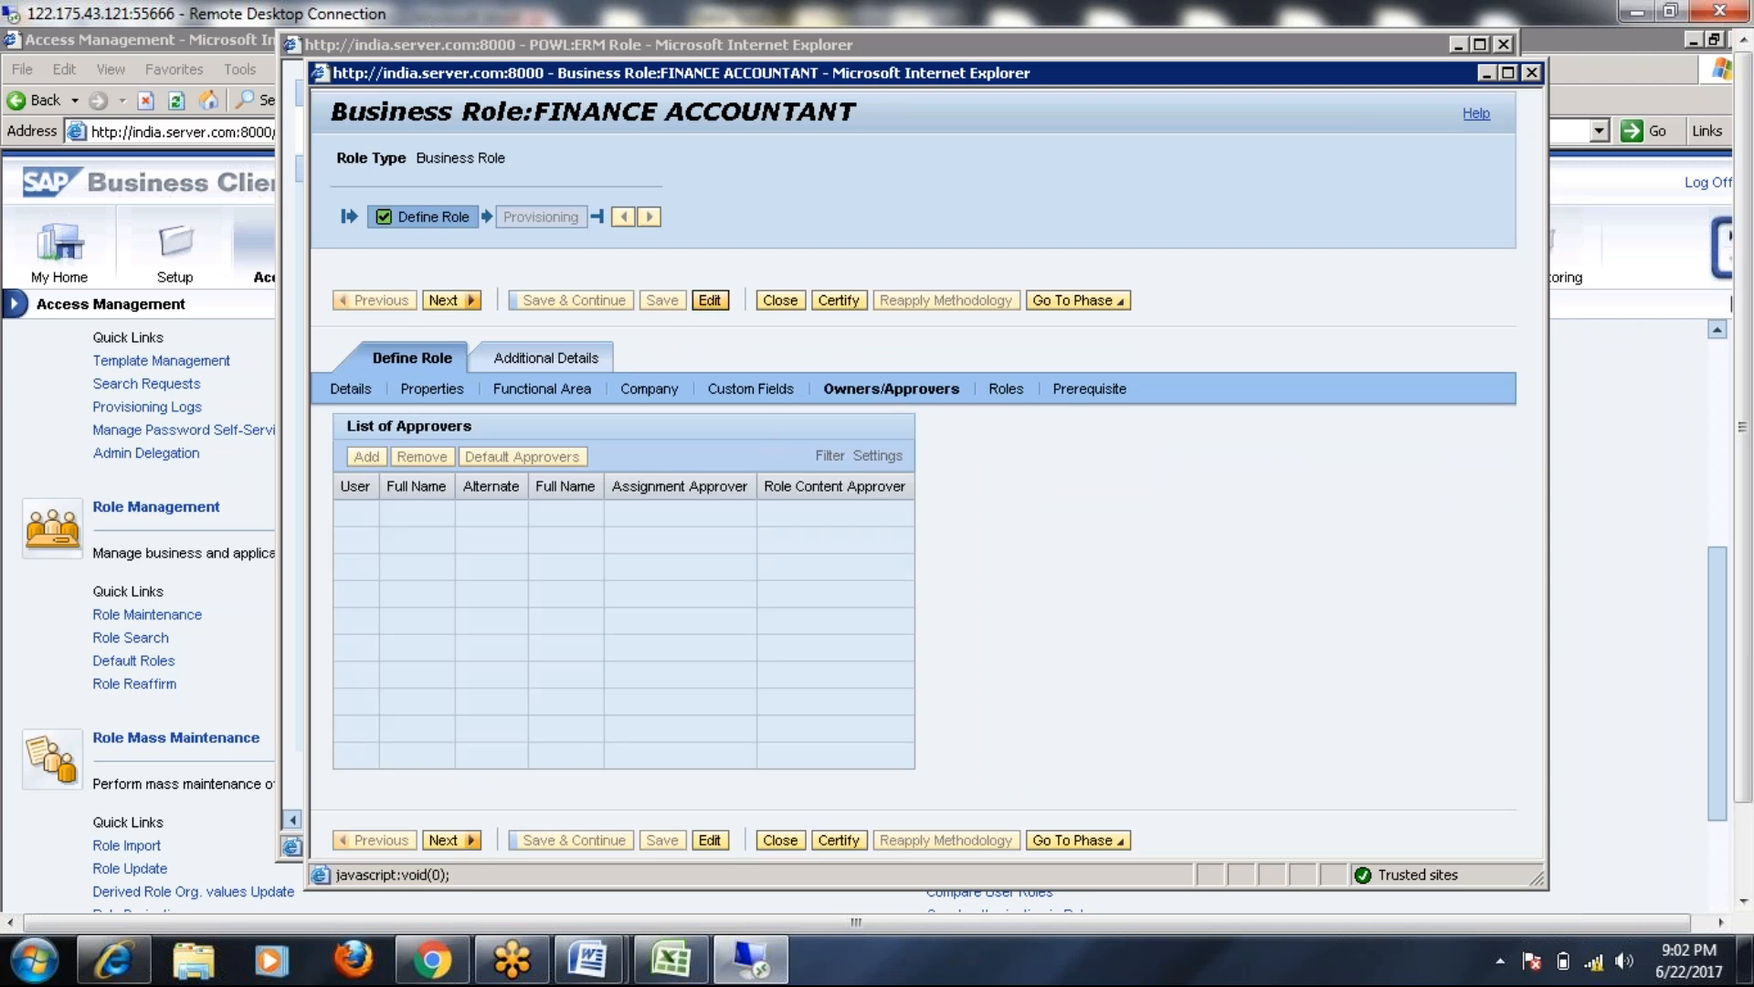
left_click(385, 514)
Add the searched user as both assignment approver and role content approver
left_click(414, 521)
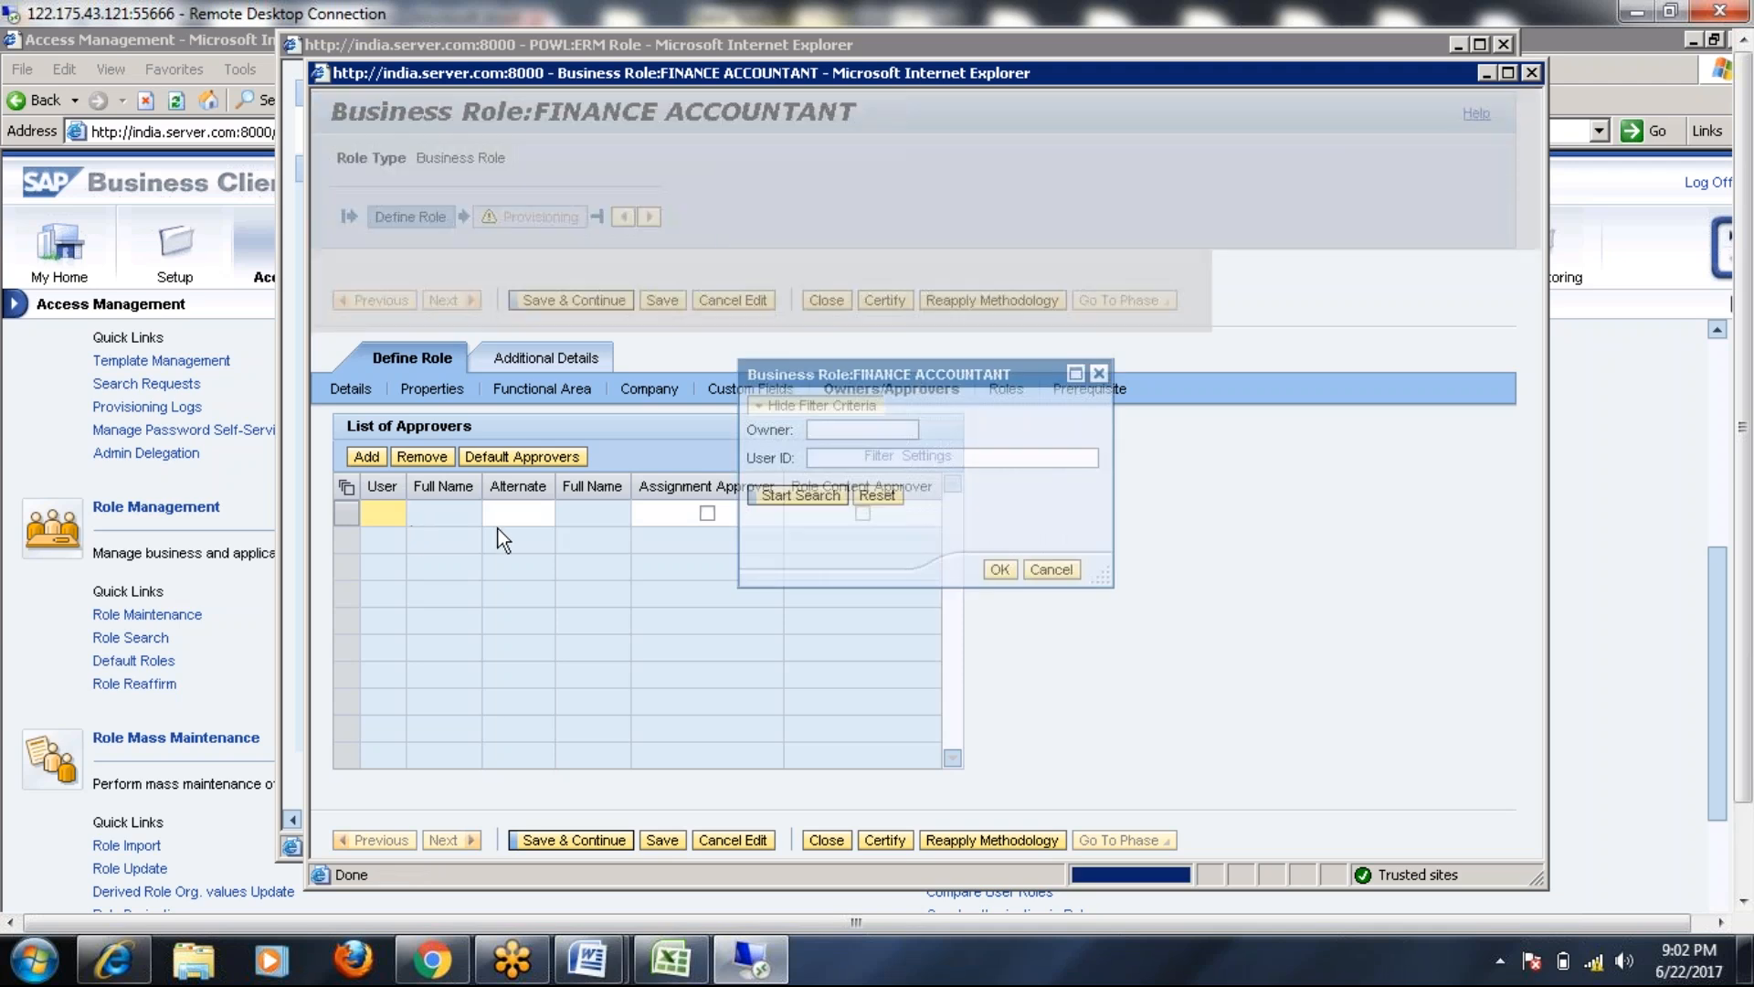
left_click(828, 514)
left_click(922, 559)
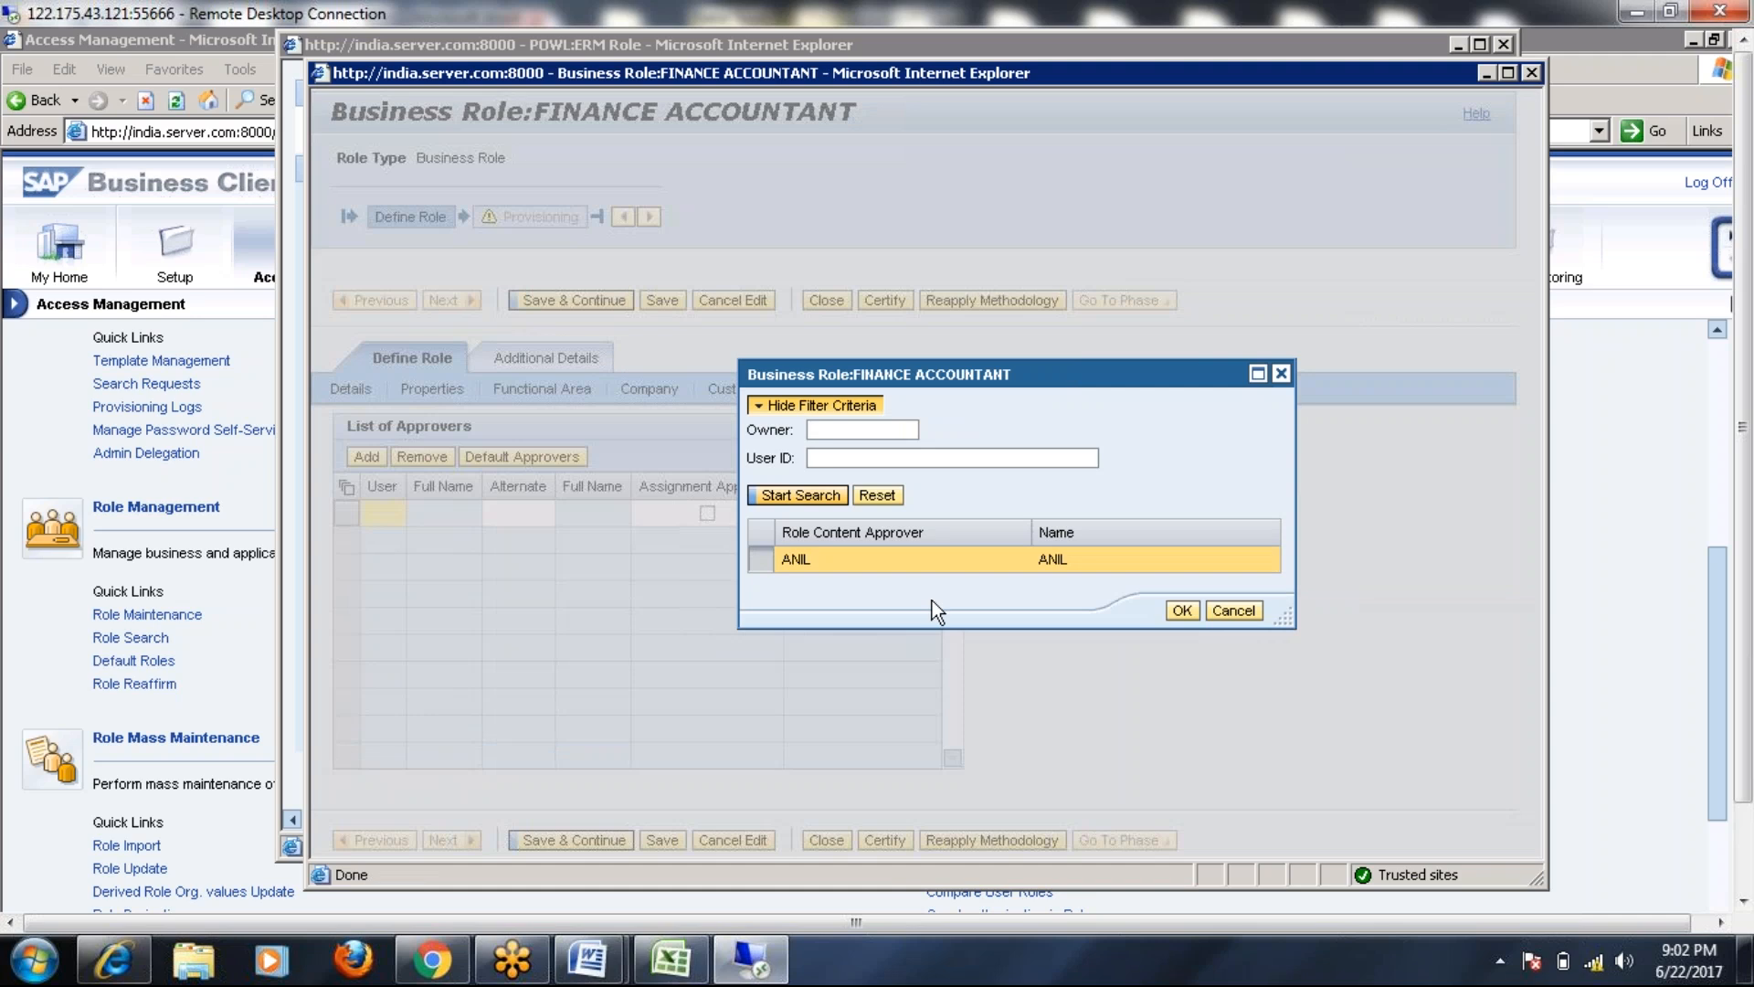
left_click(1181, 611)
left_click(708, 514)
left_click(863, 516)
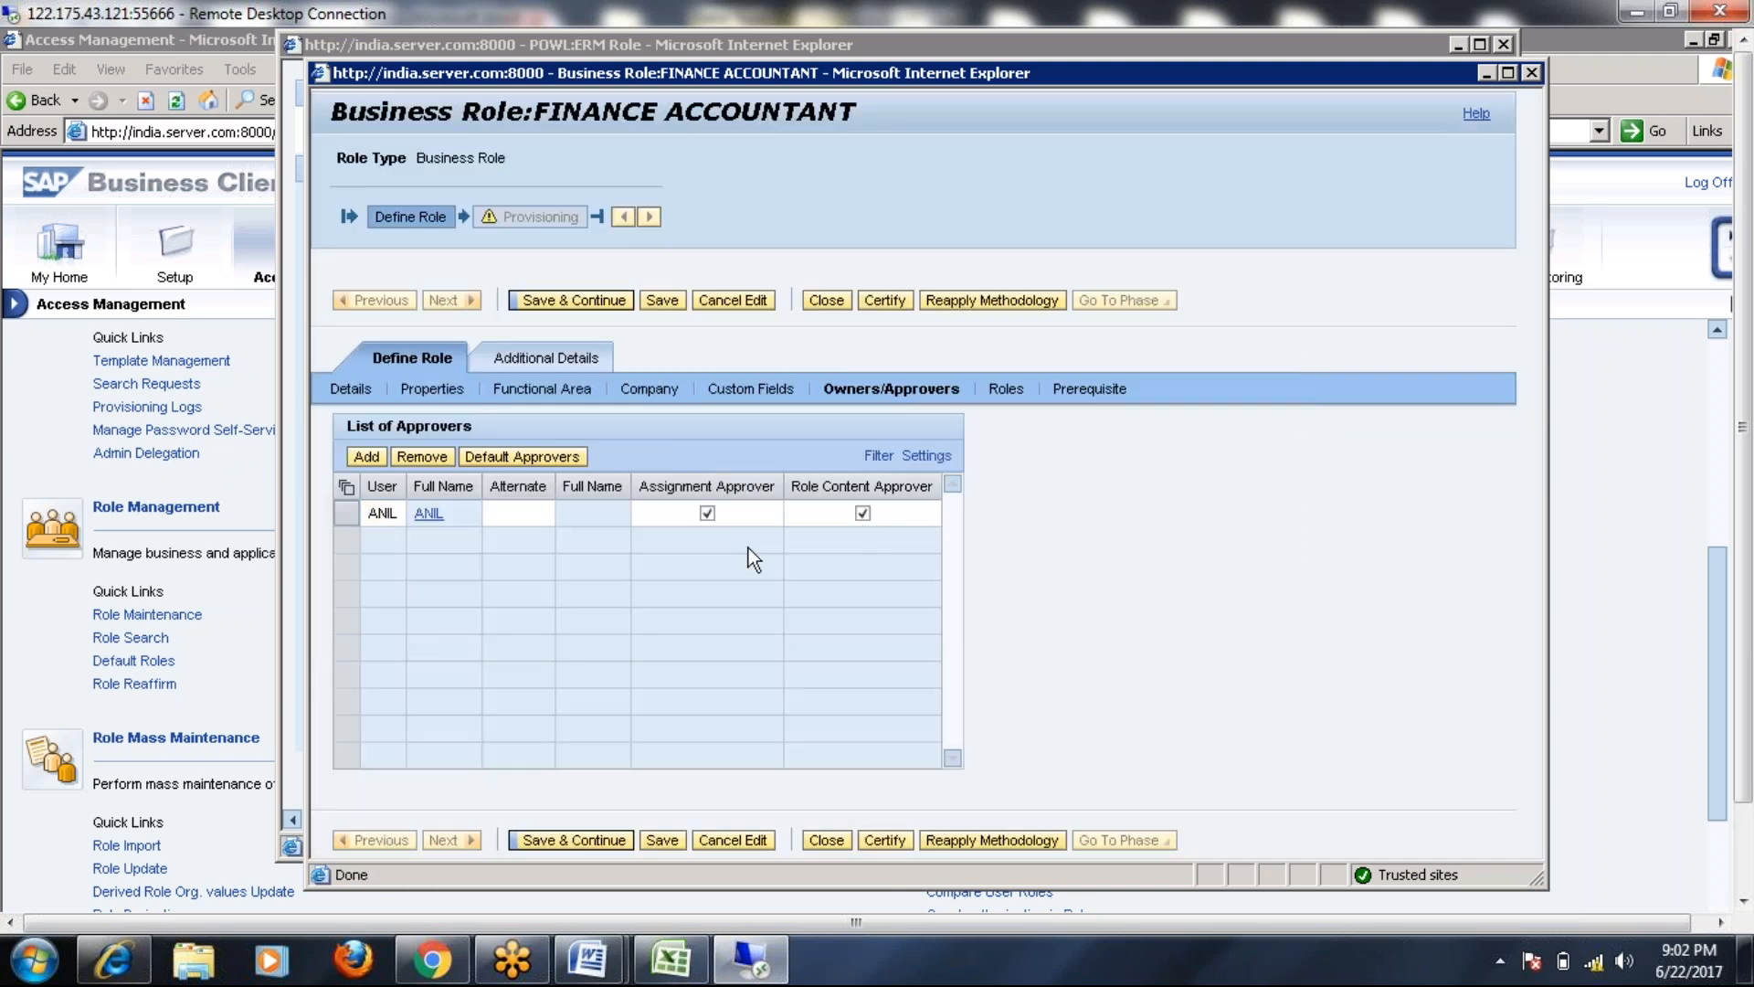
Save the role through provisioning and advance it to the Complete phase
left_click(570, 301)
left_click(573, 357)
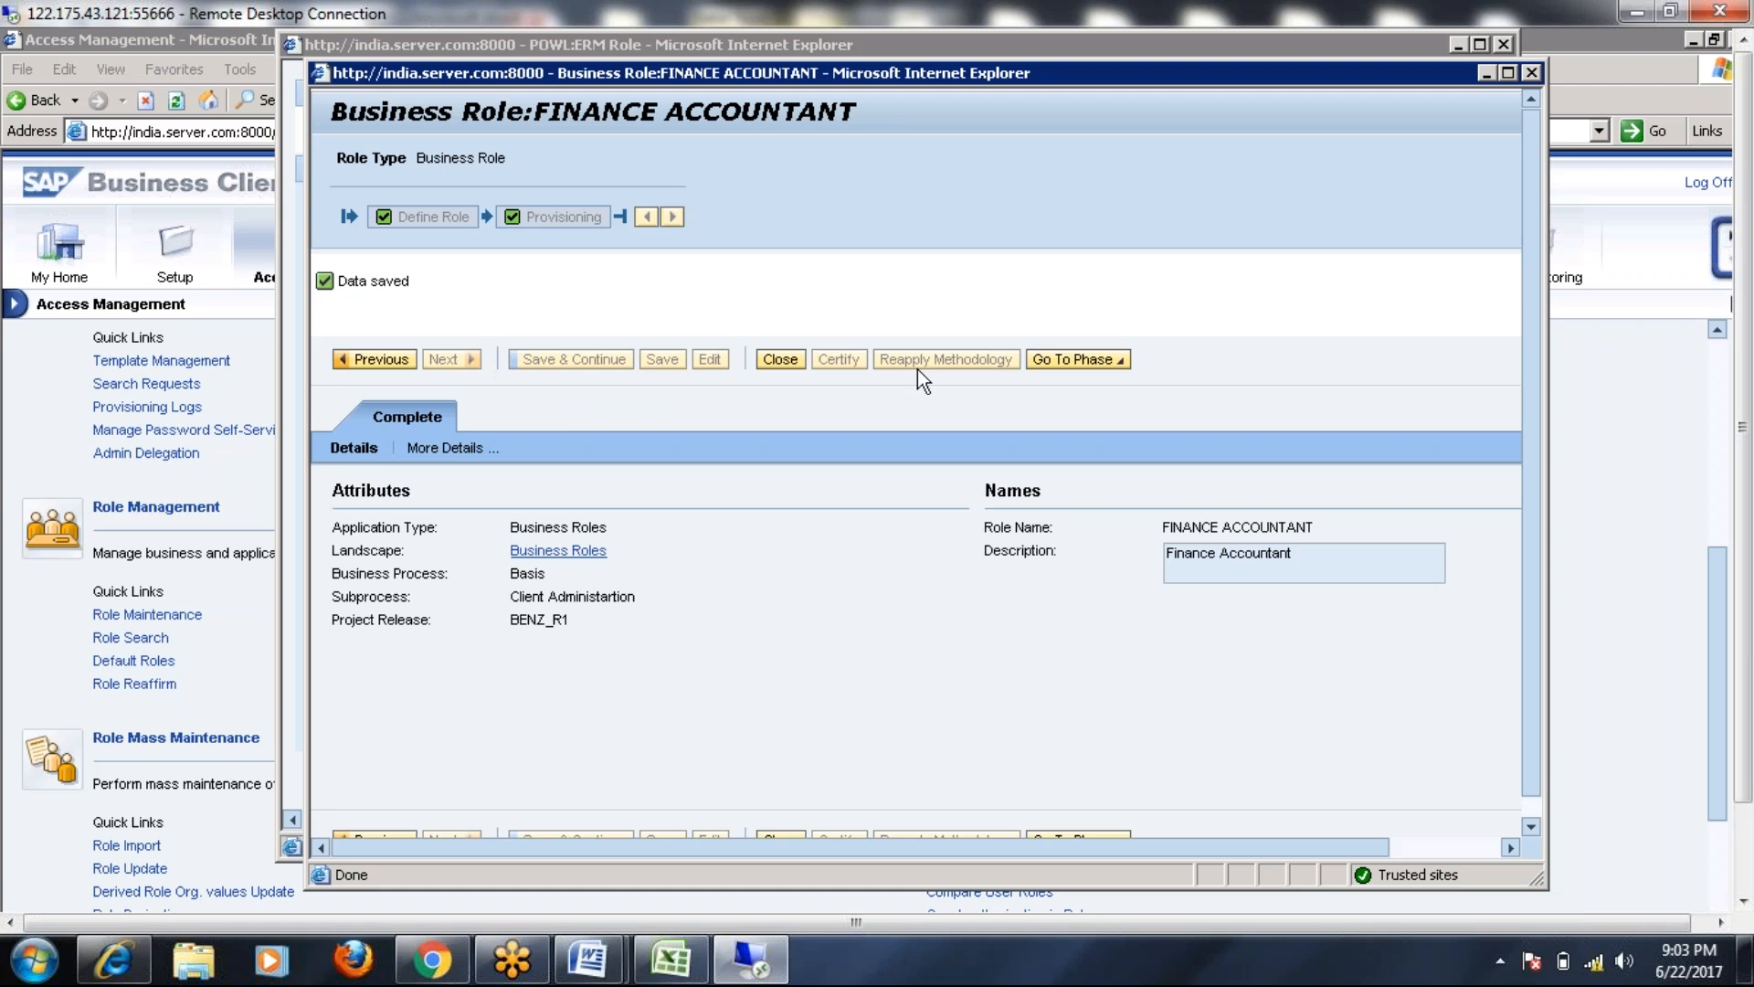
left_click(1120, 364)
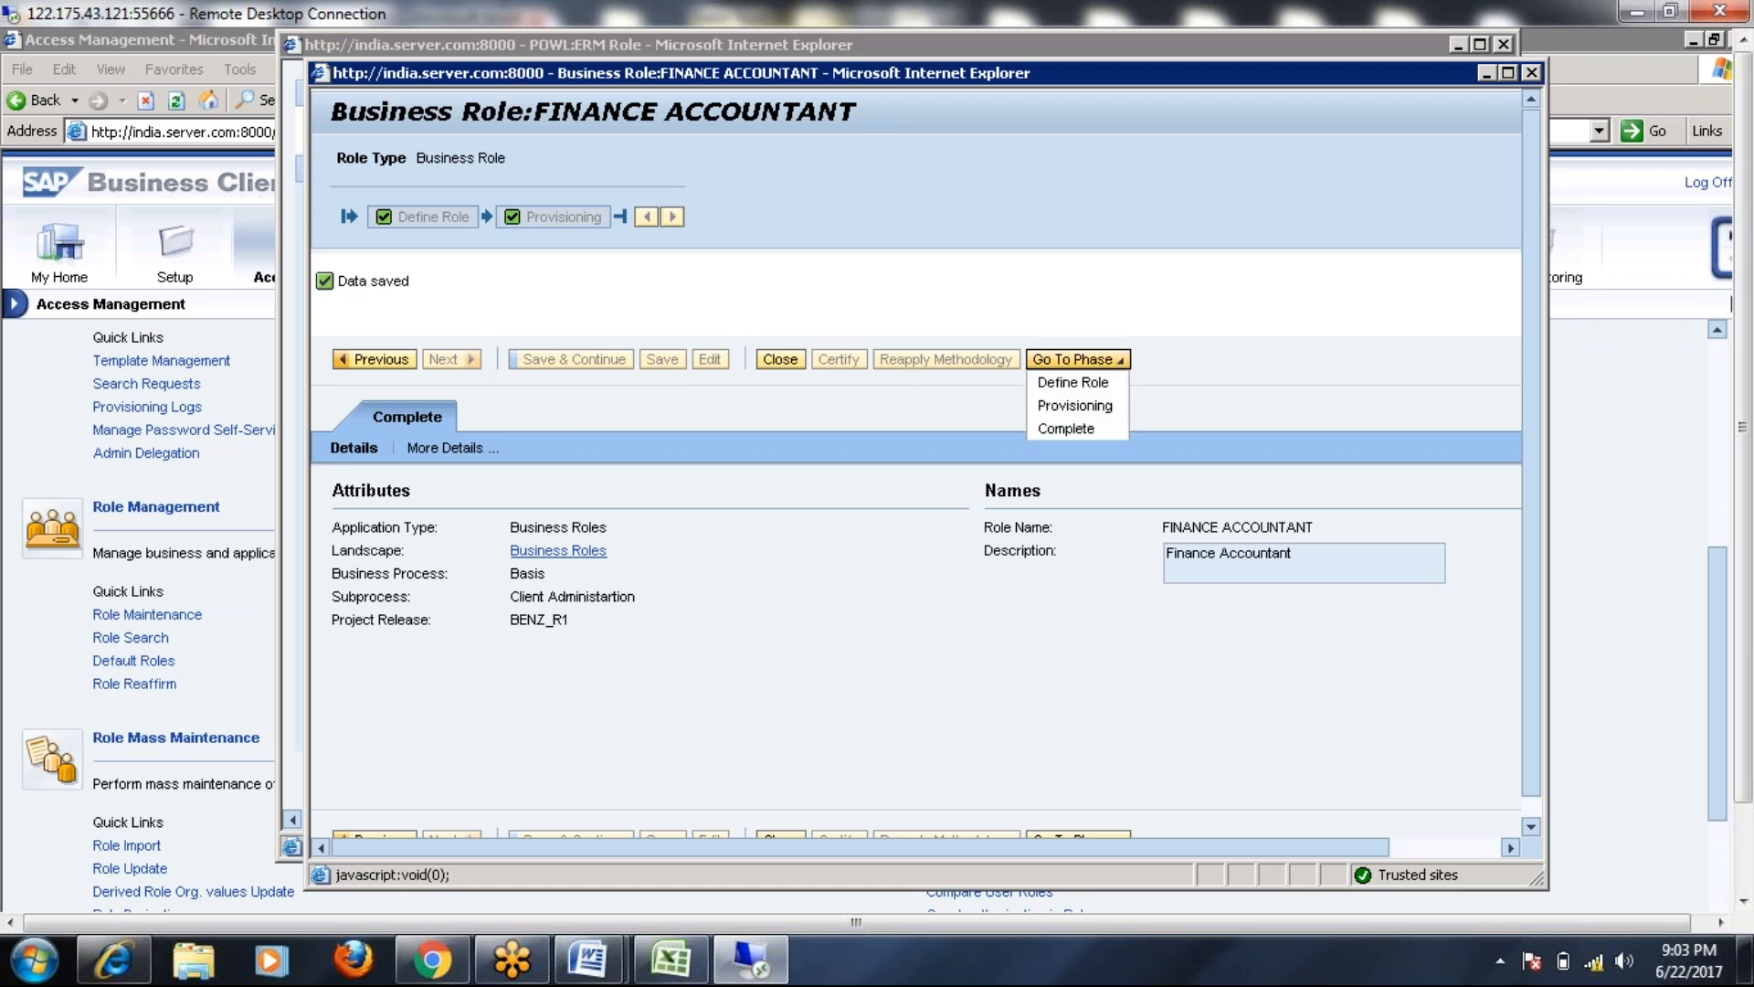
left_click(1085, 430)
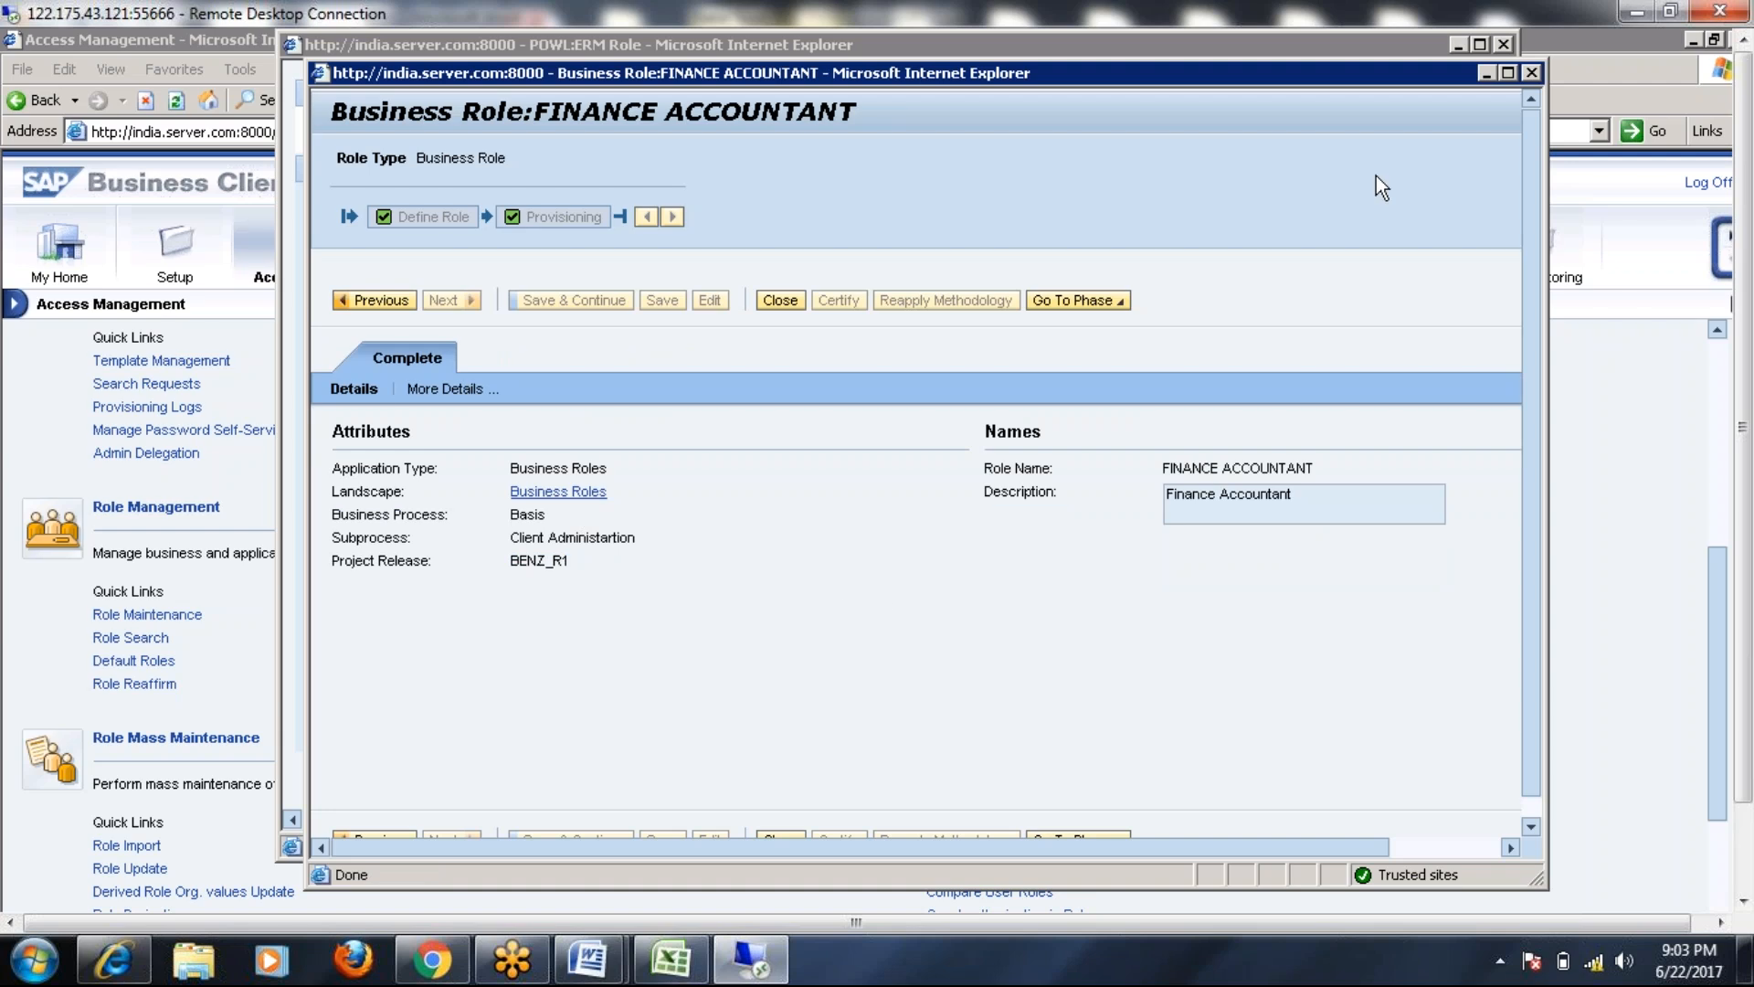
Close the role window and reopen FINANCE ACCOUNTANT from the role list
left_click(1533, 73)
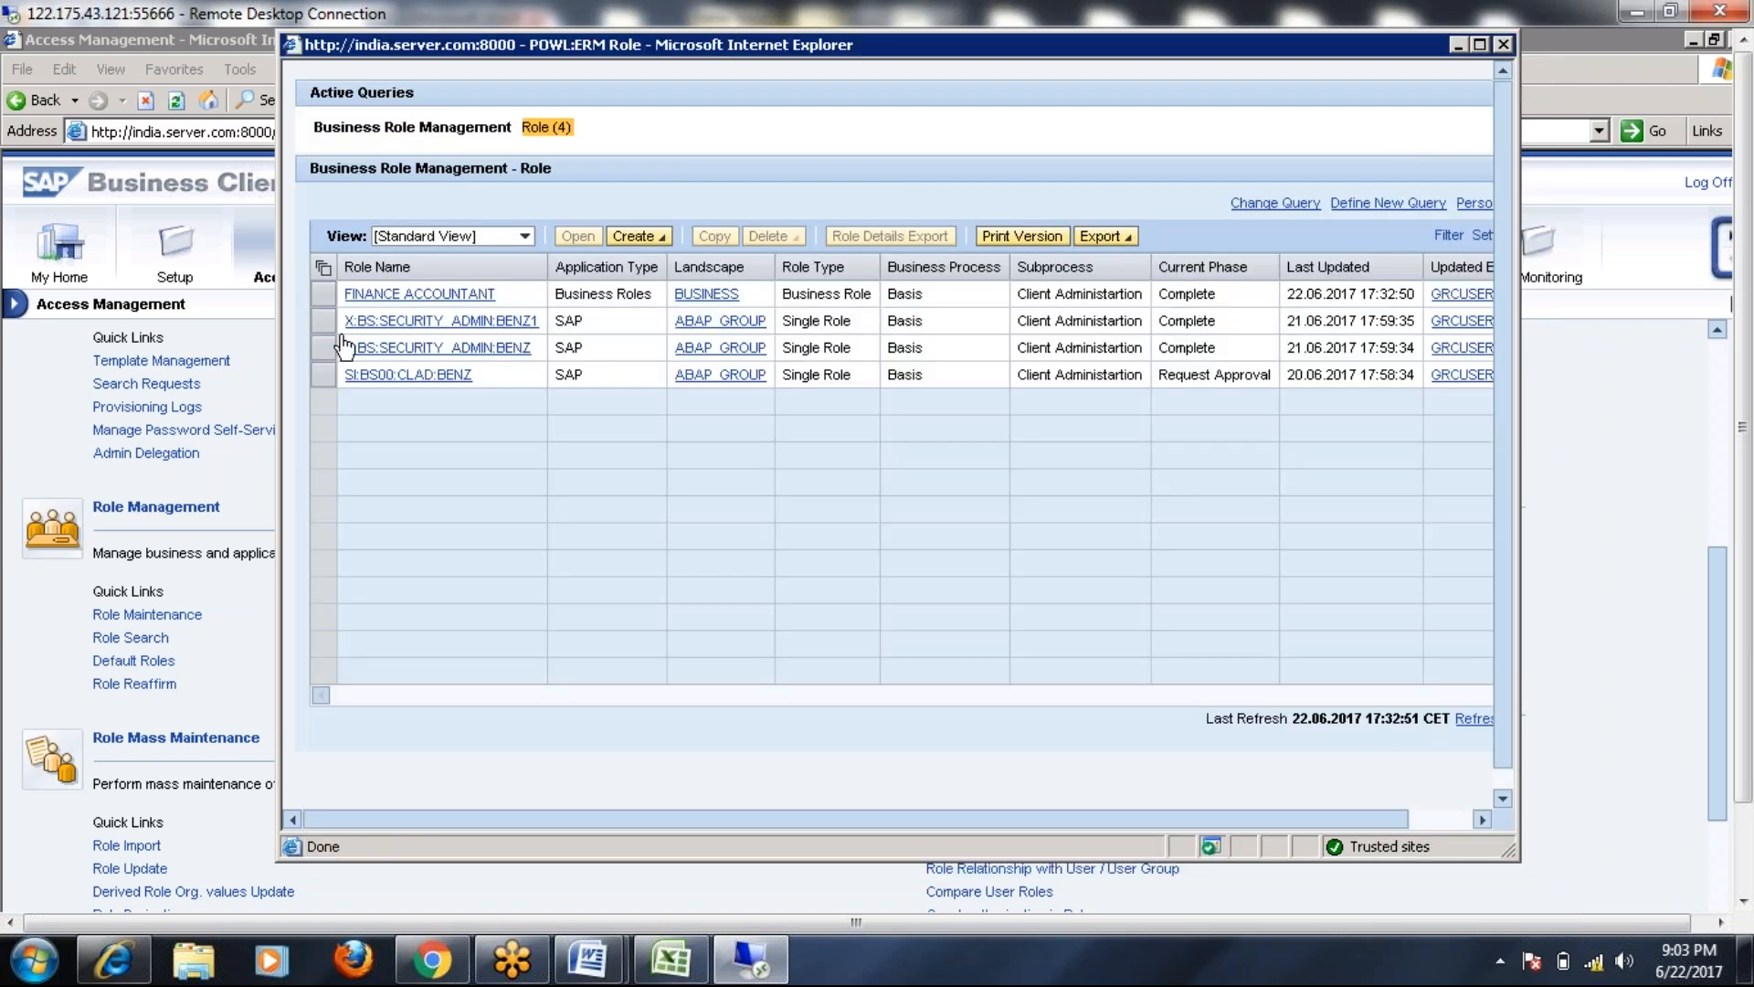
left_click(324, 293)
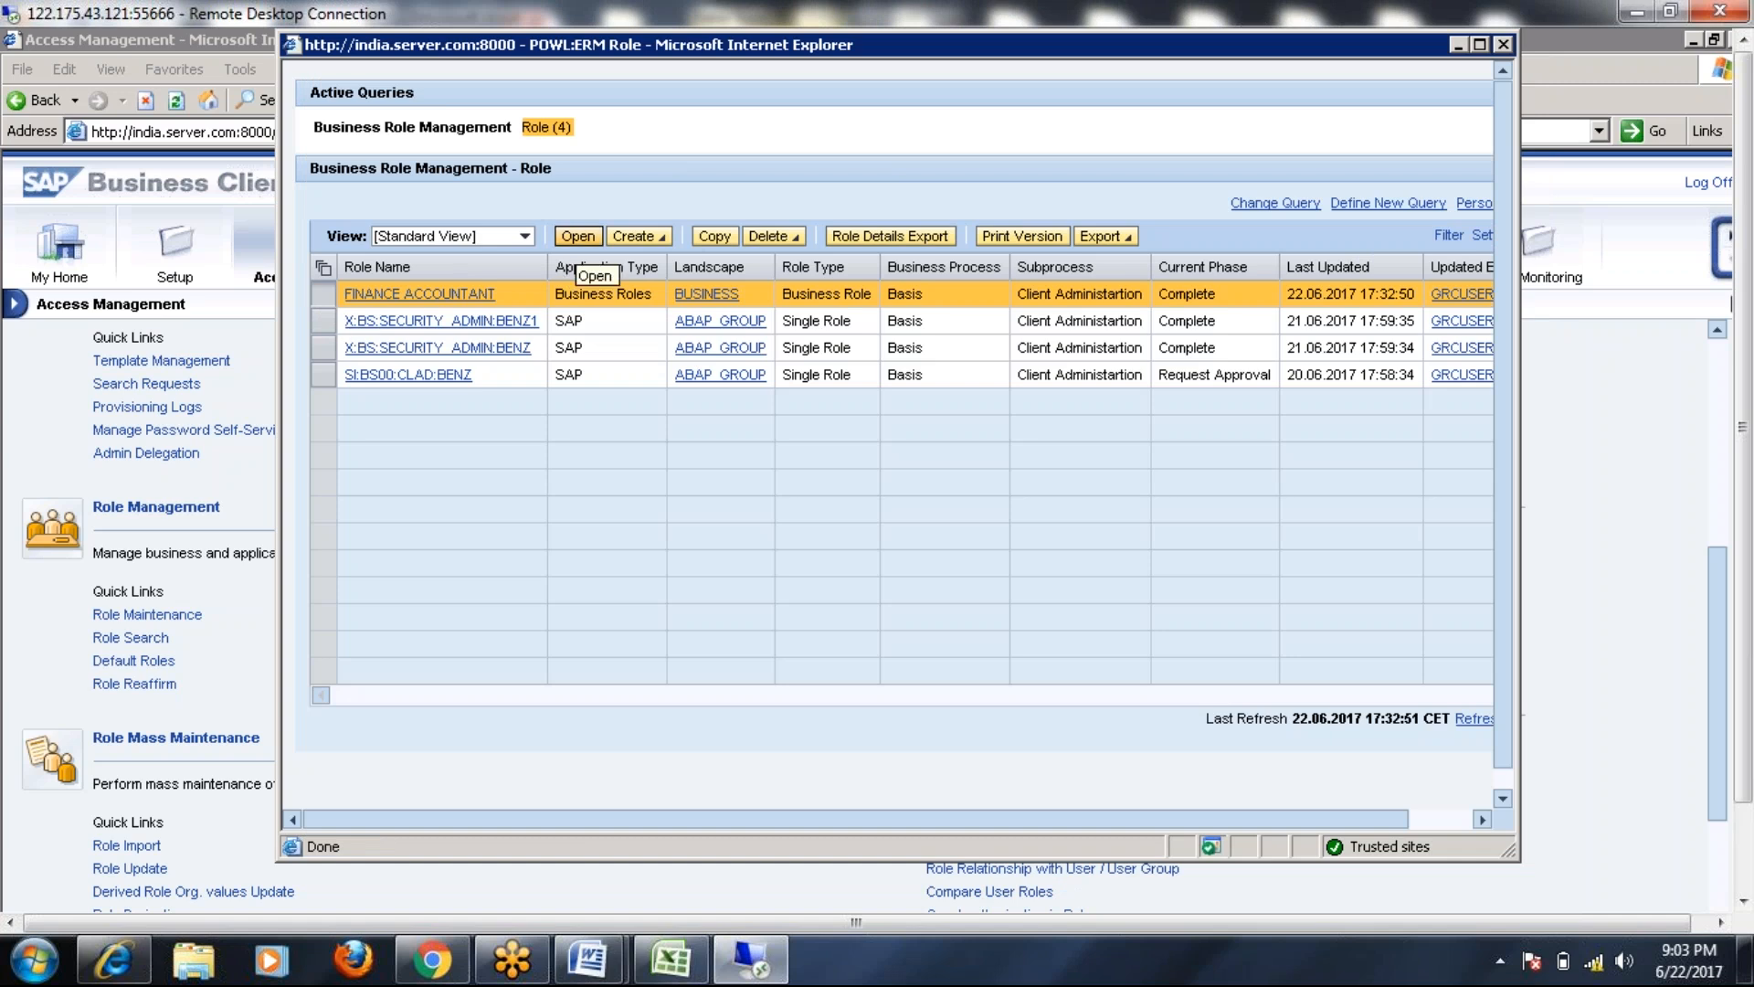
left_click(577, 236)
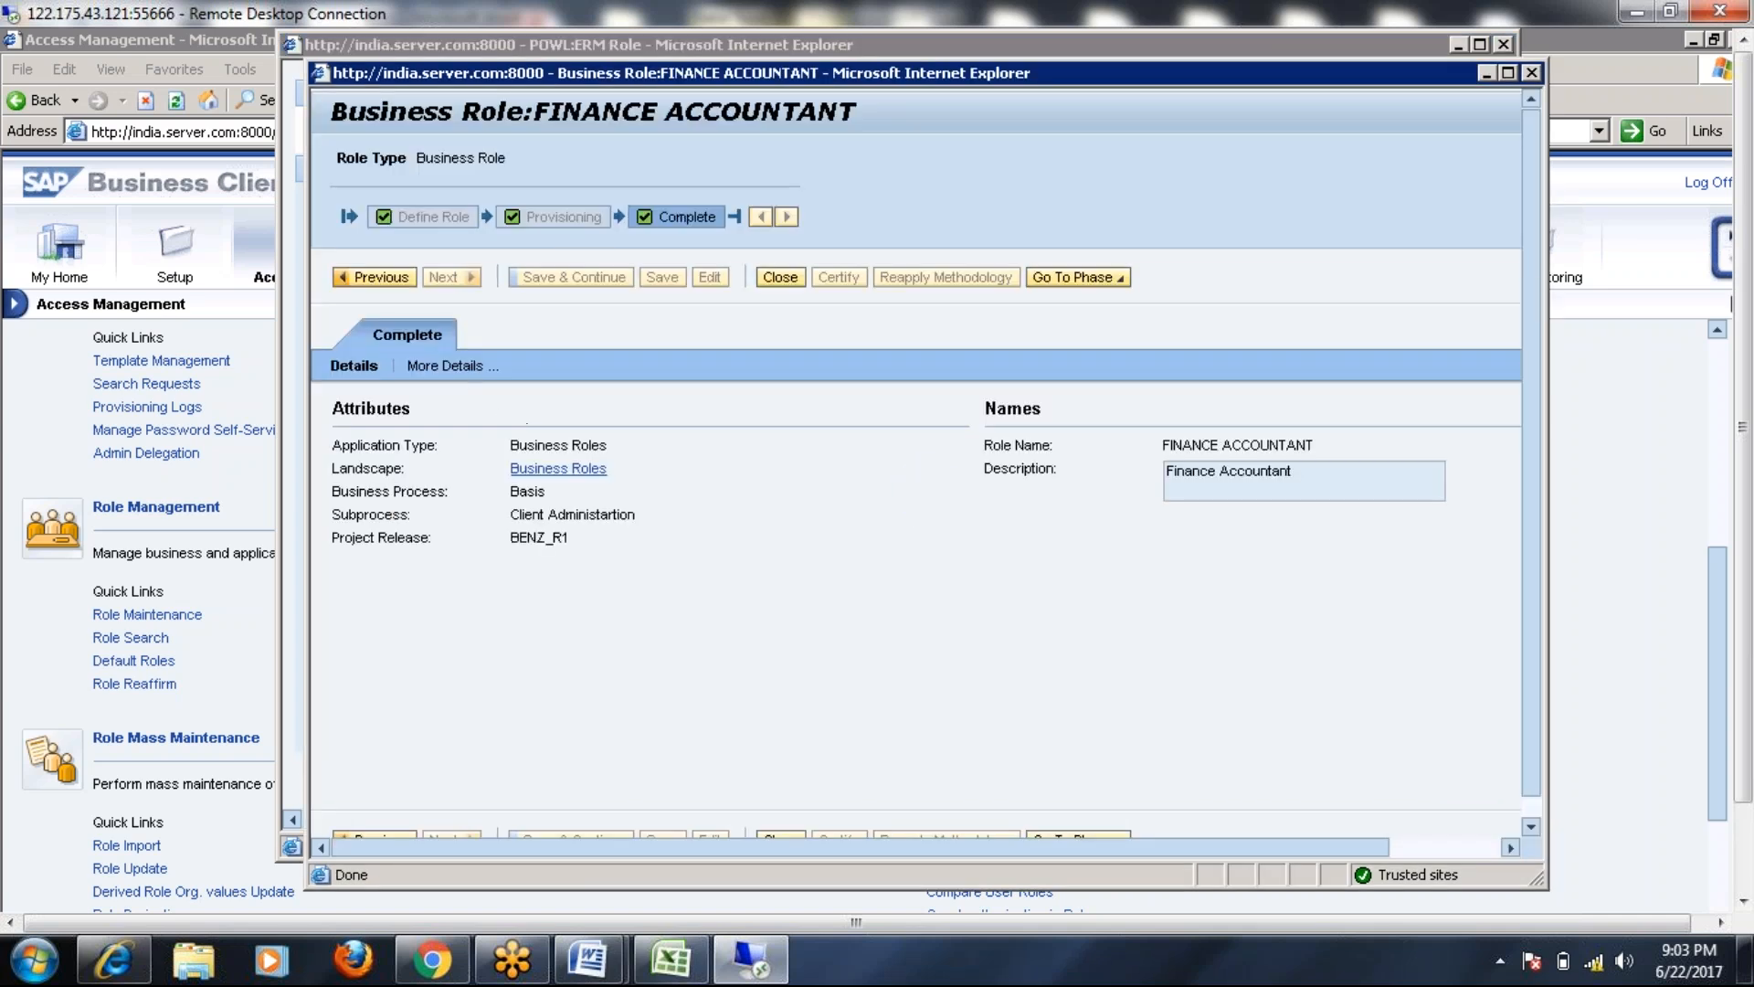
Set the provisioning Role Status to Production, save, and close both role windows
left_click(447, 367)
left_click(522, 363)
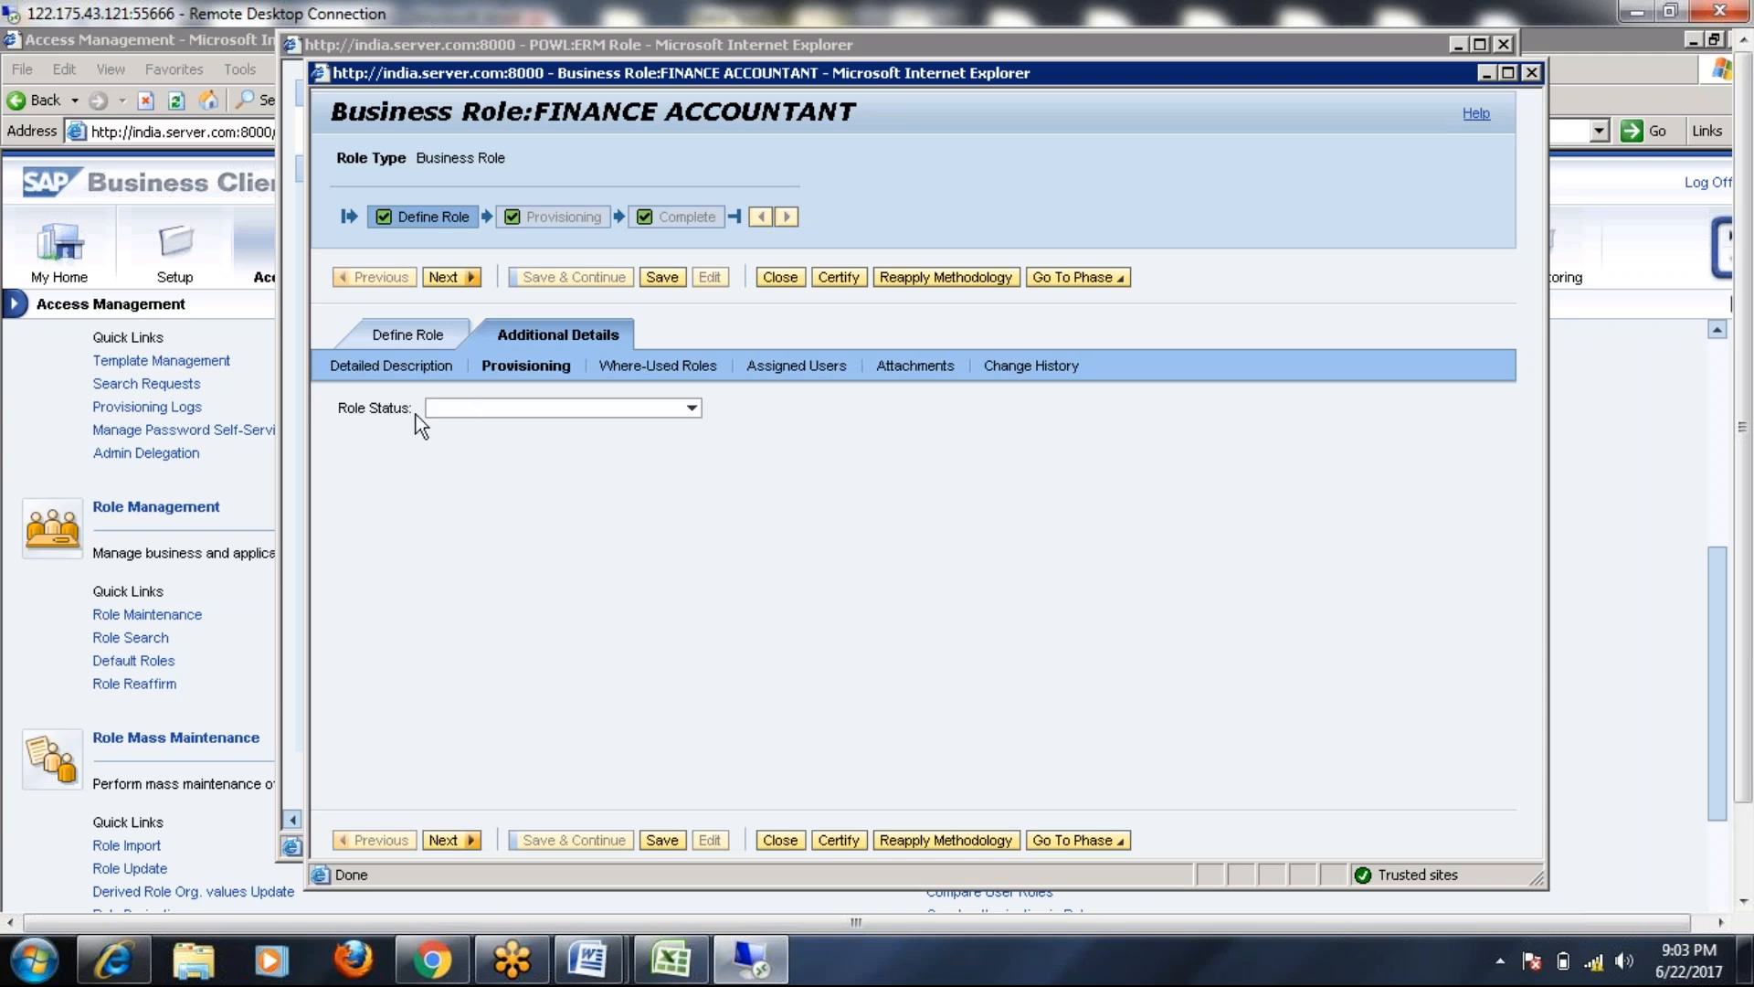
left_click(693, 409)
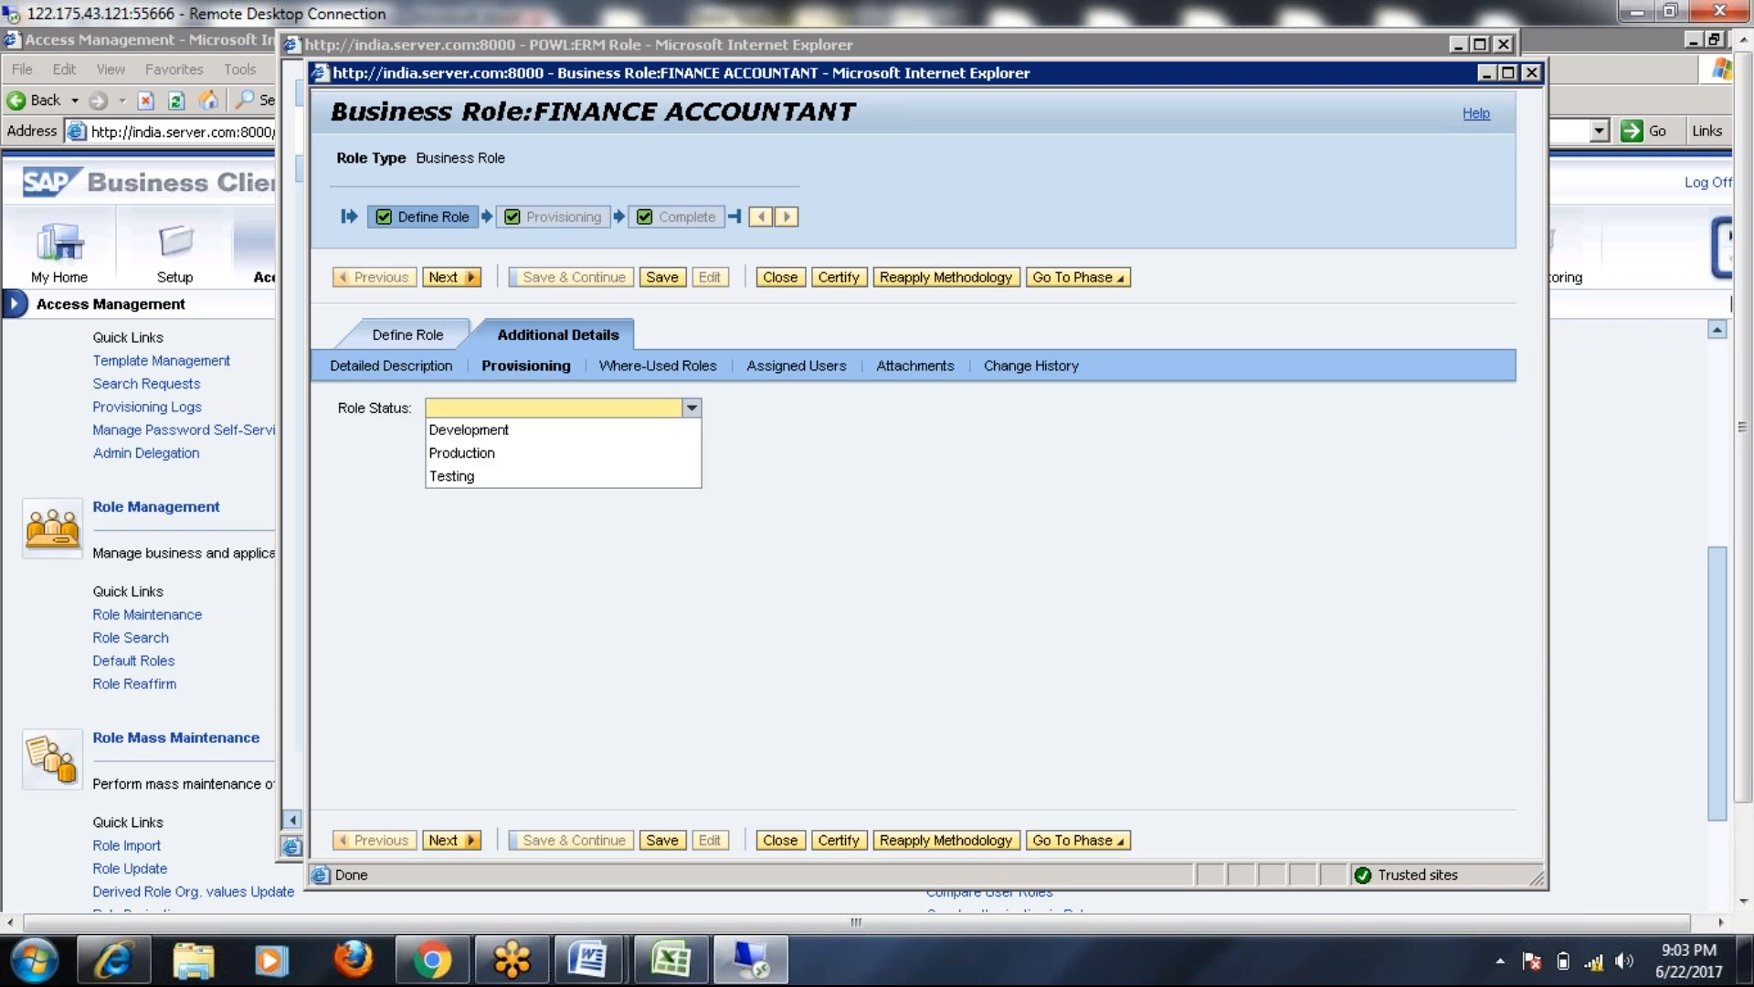
left_click(467, 453)
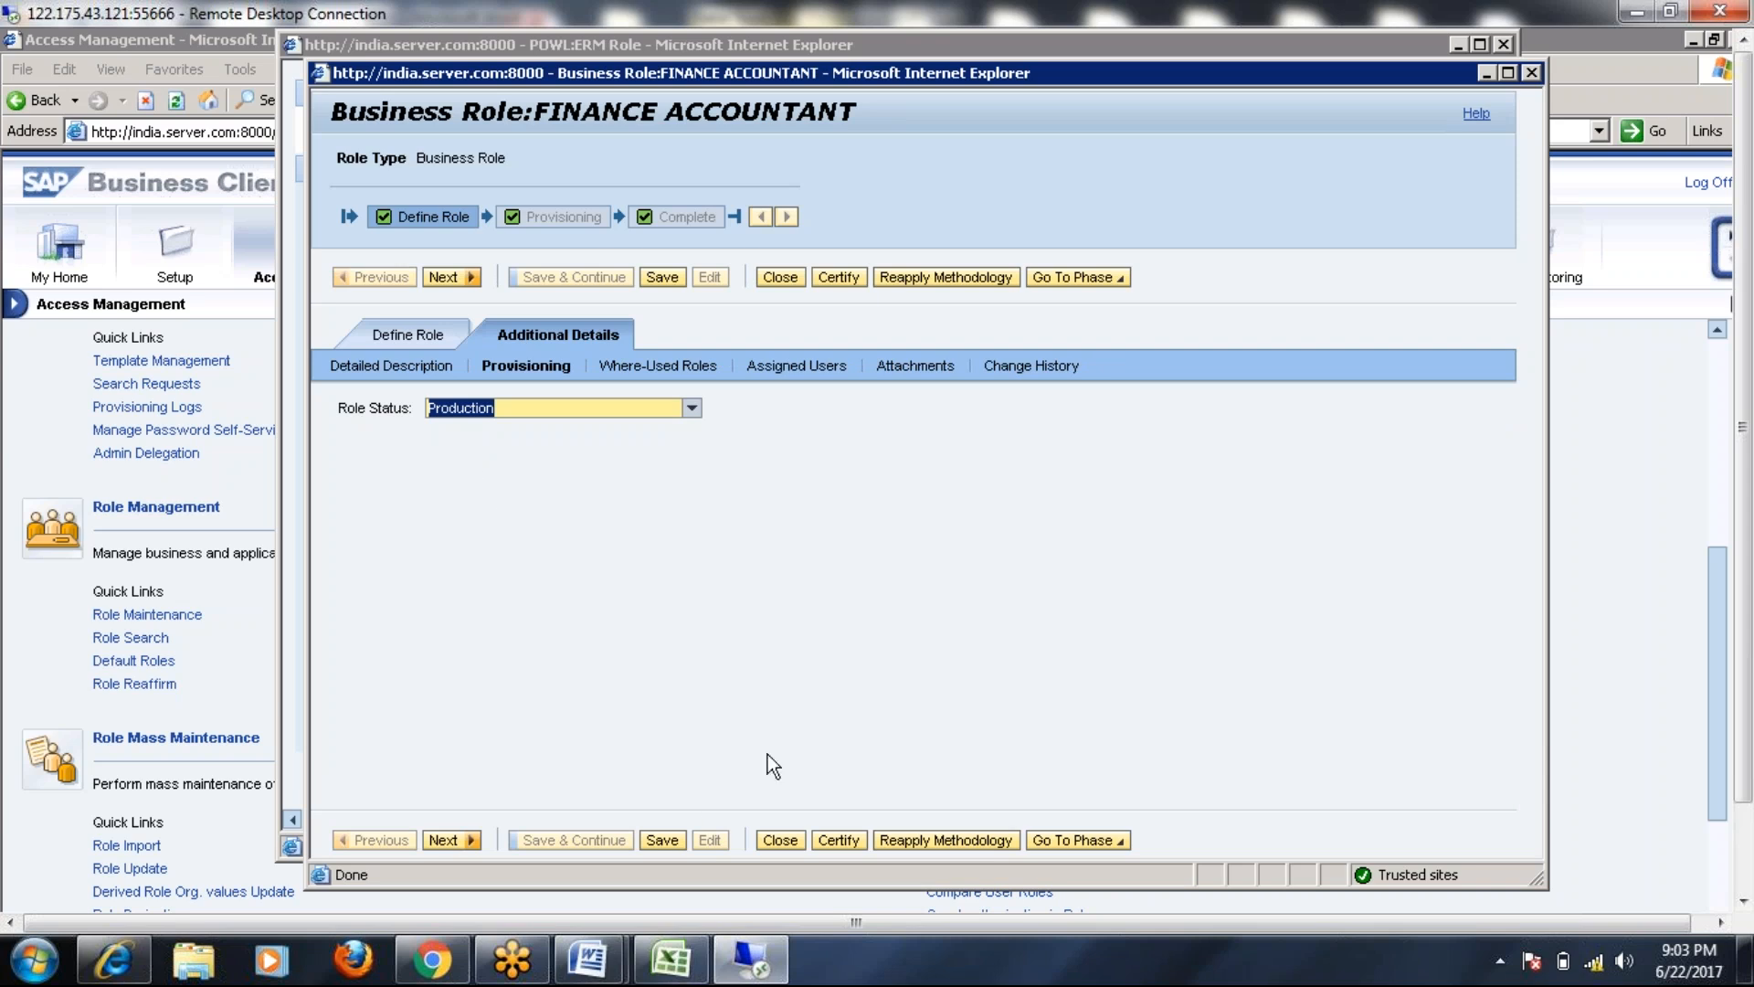
left_click(662, 840)
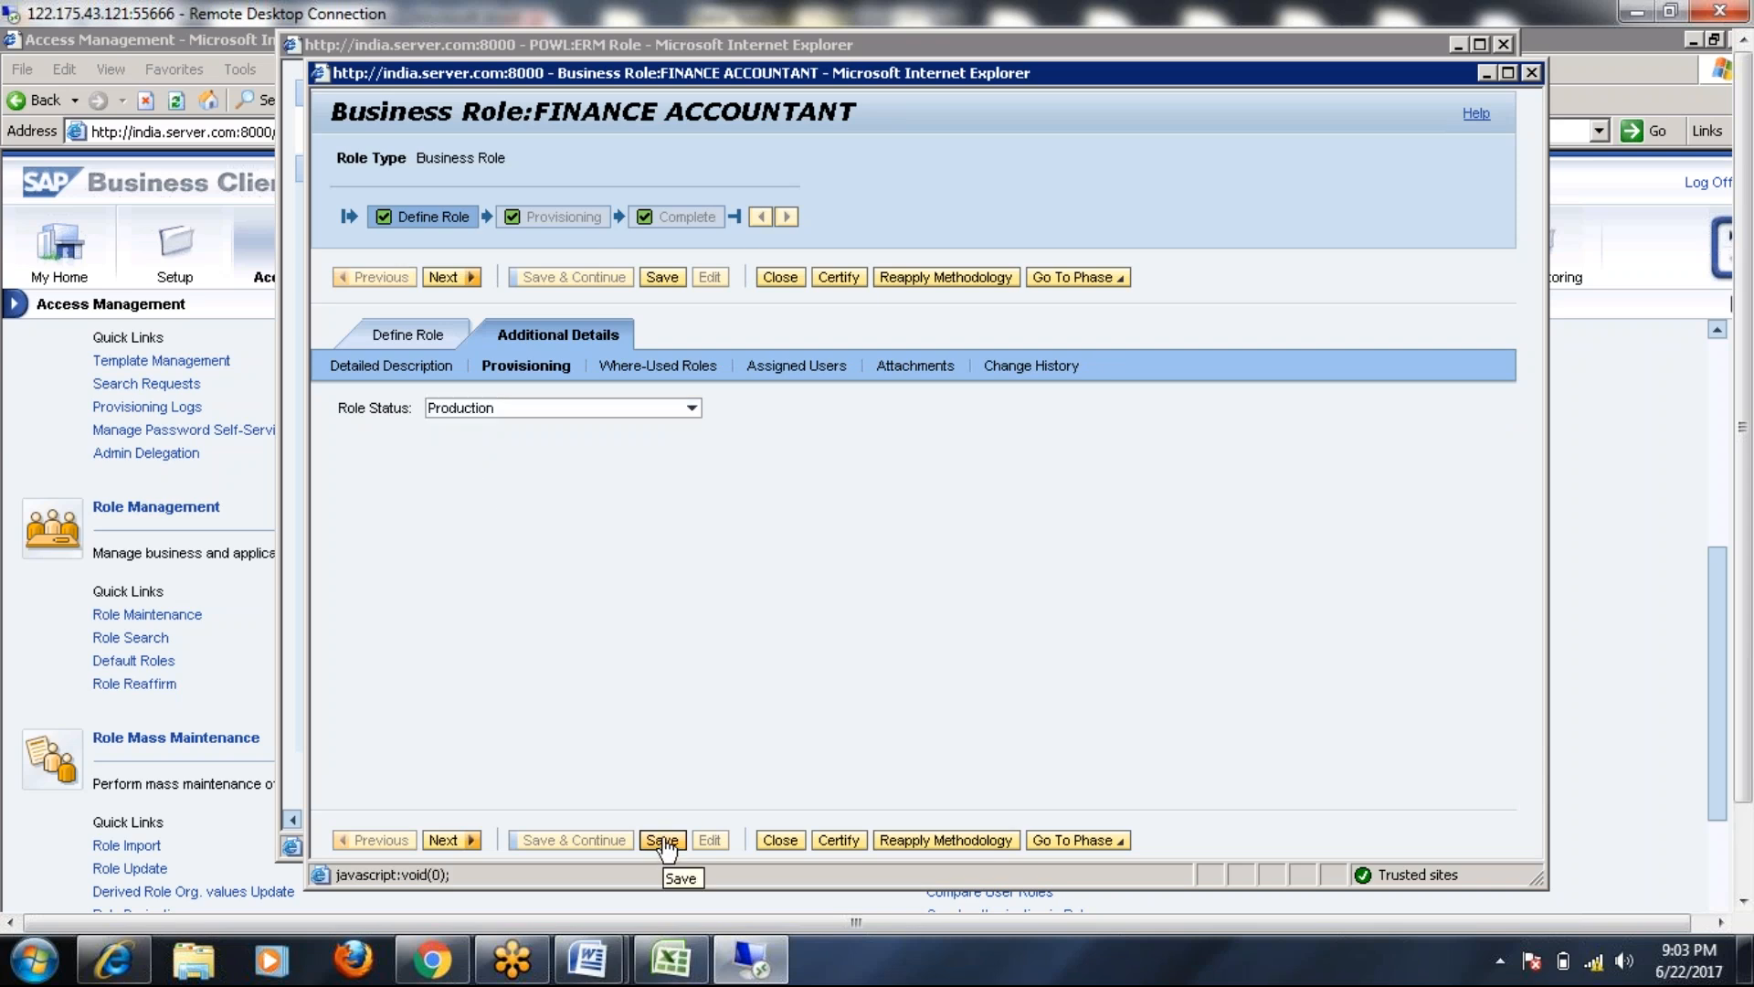
left_click(663, 360)
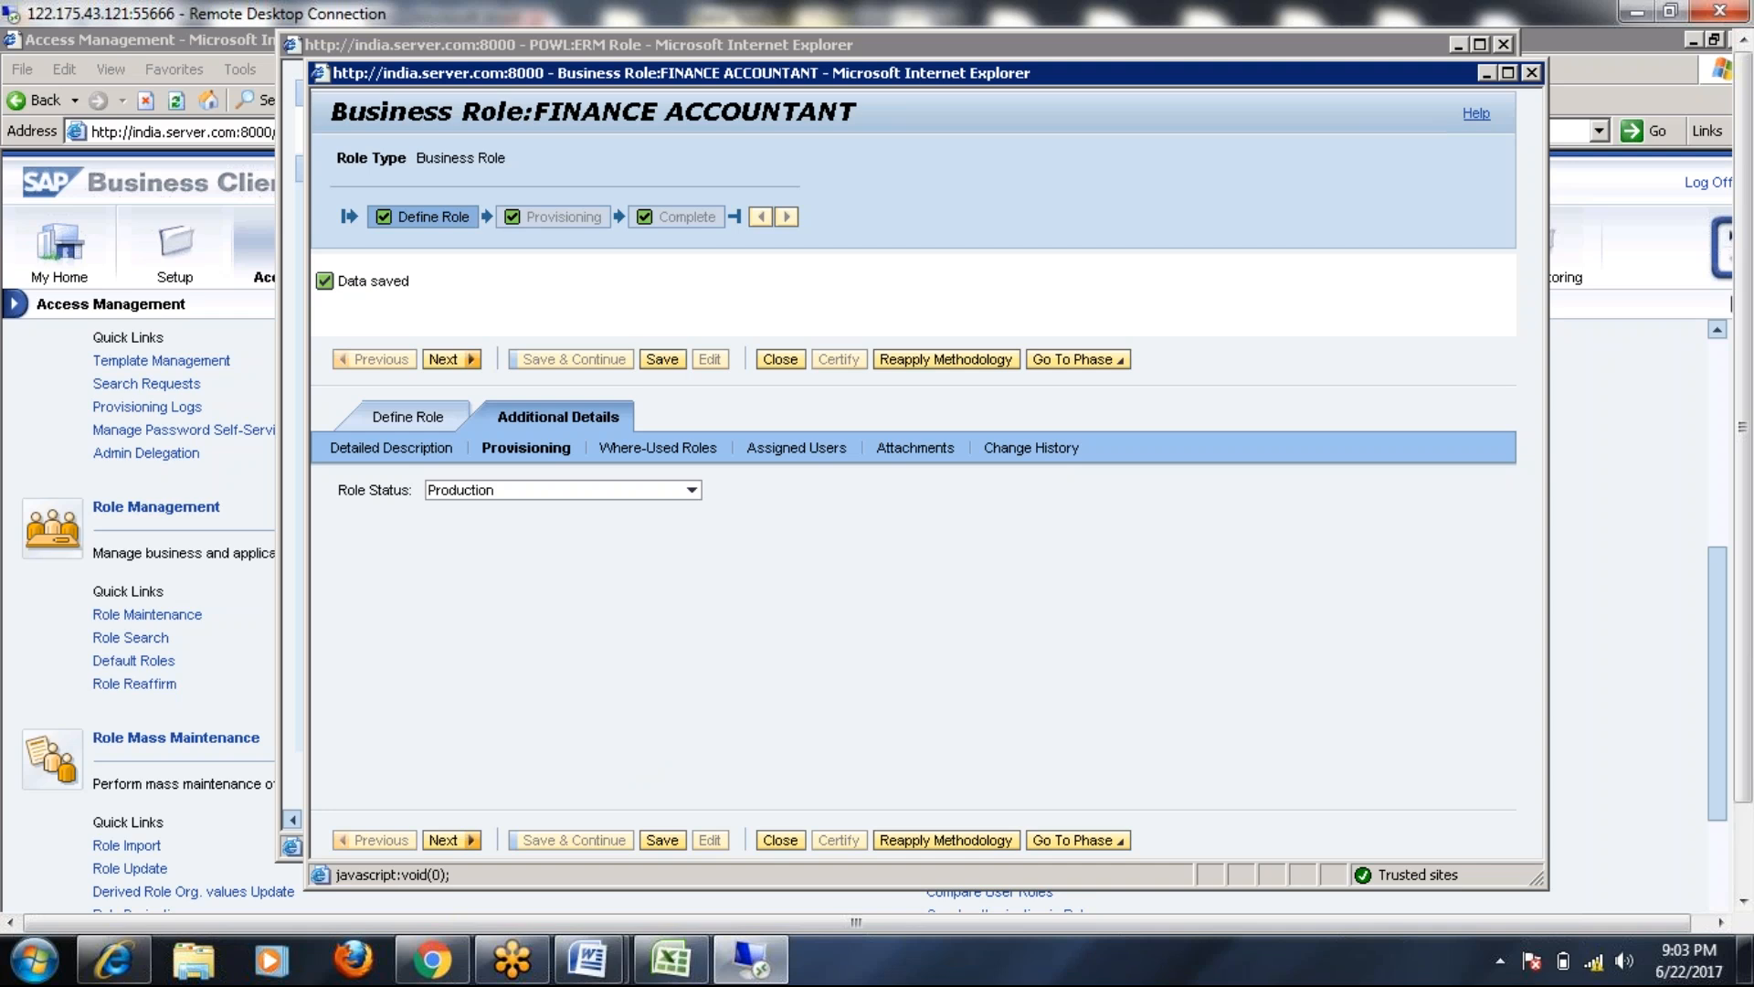
left_click(1532, 73)
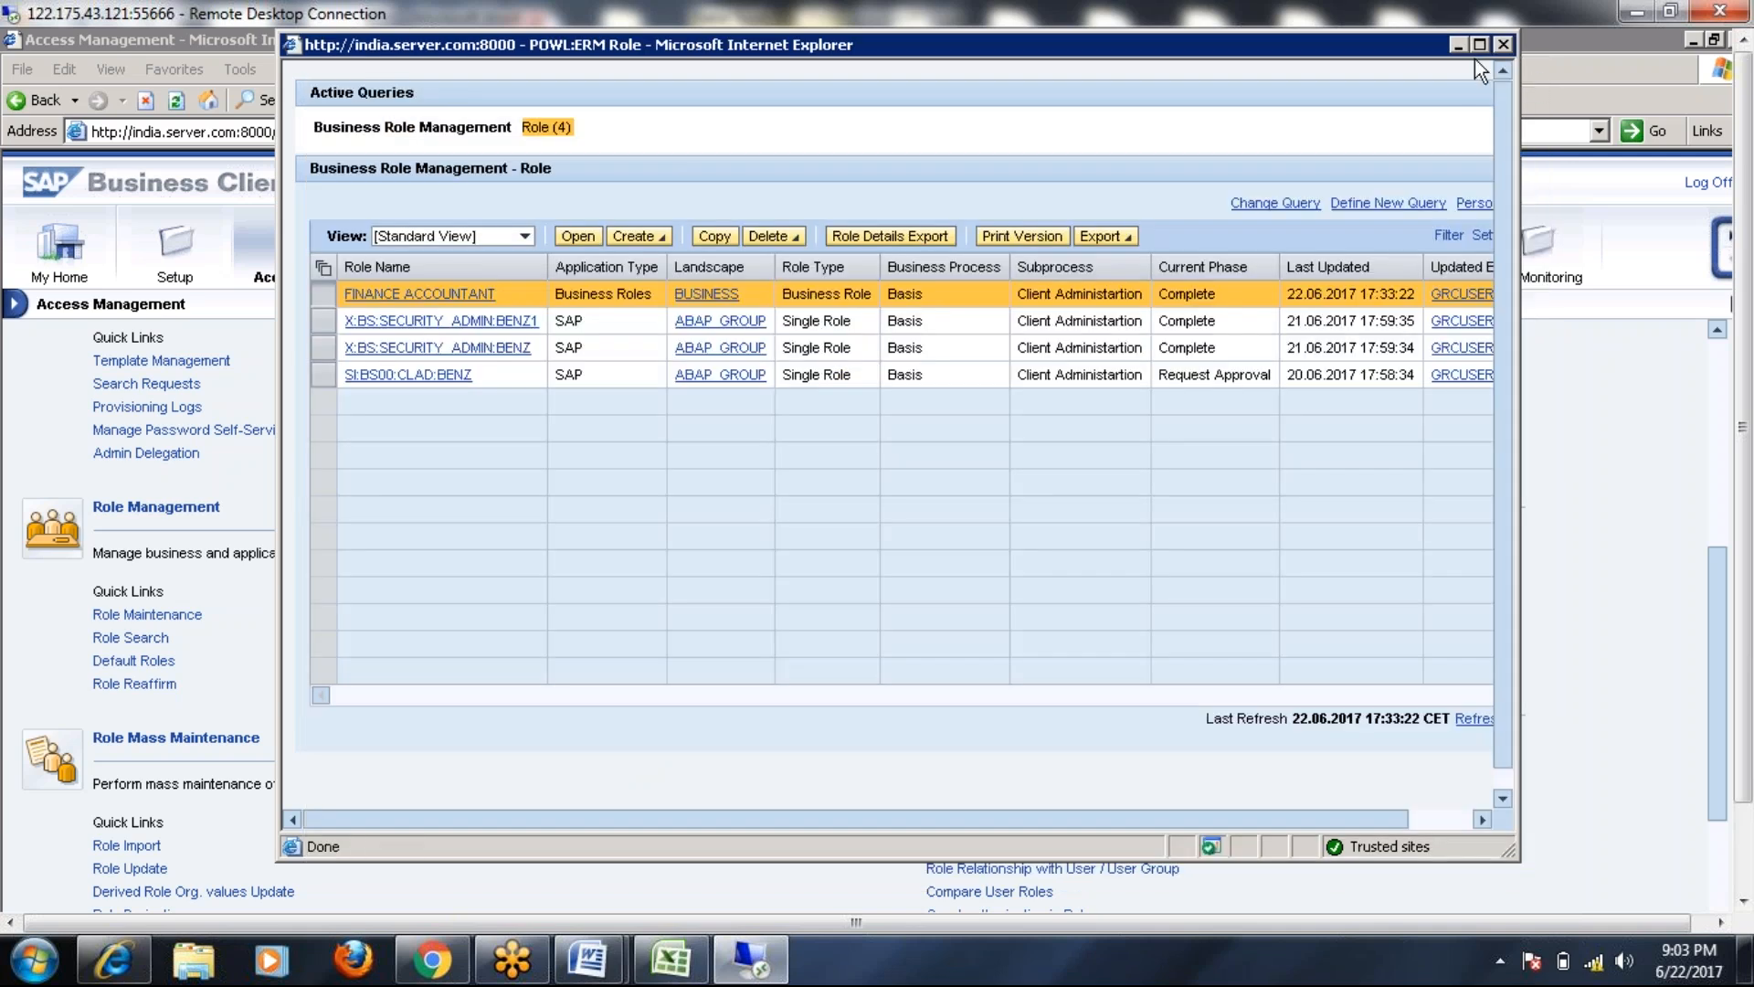
left_click(1504, 45)
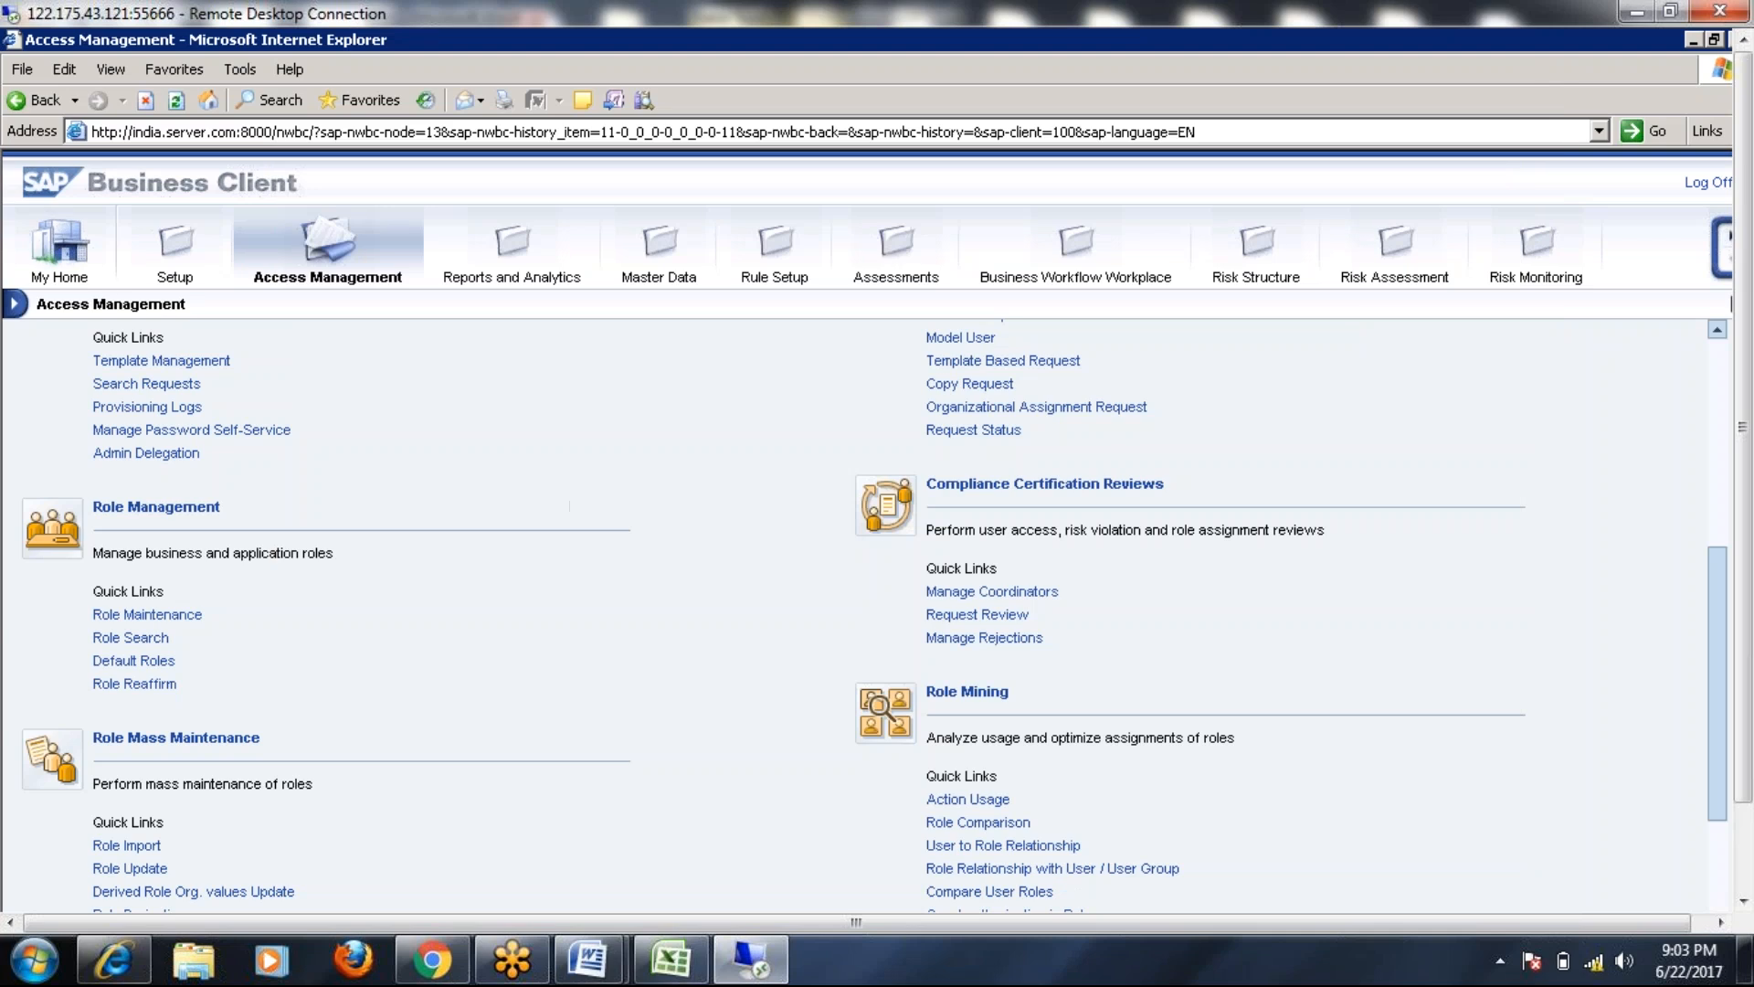
Start a new access request from the My Home page
left_click(59, 247)
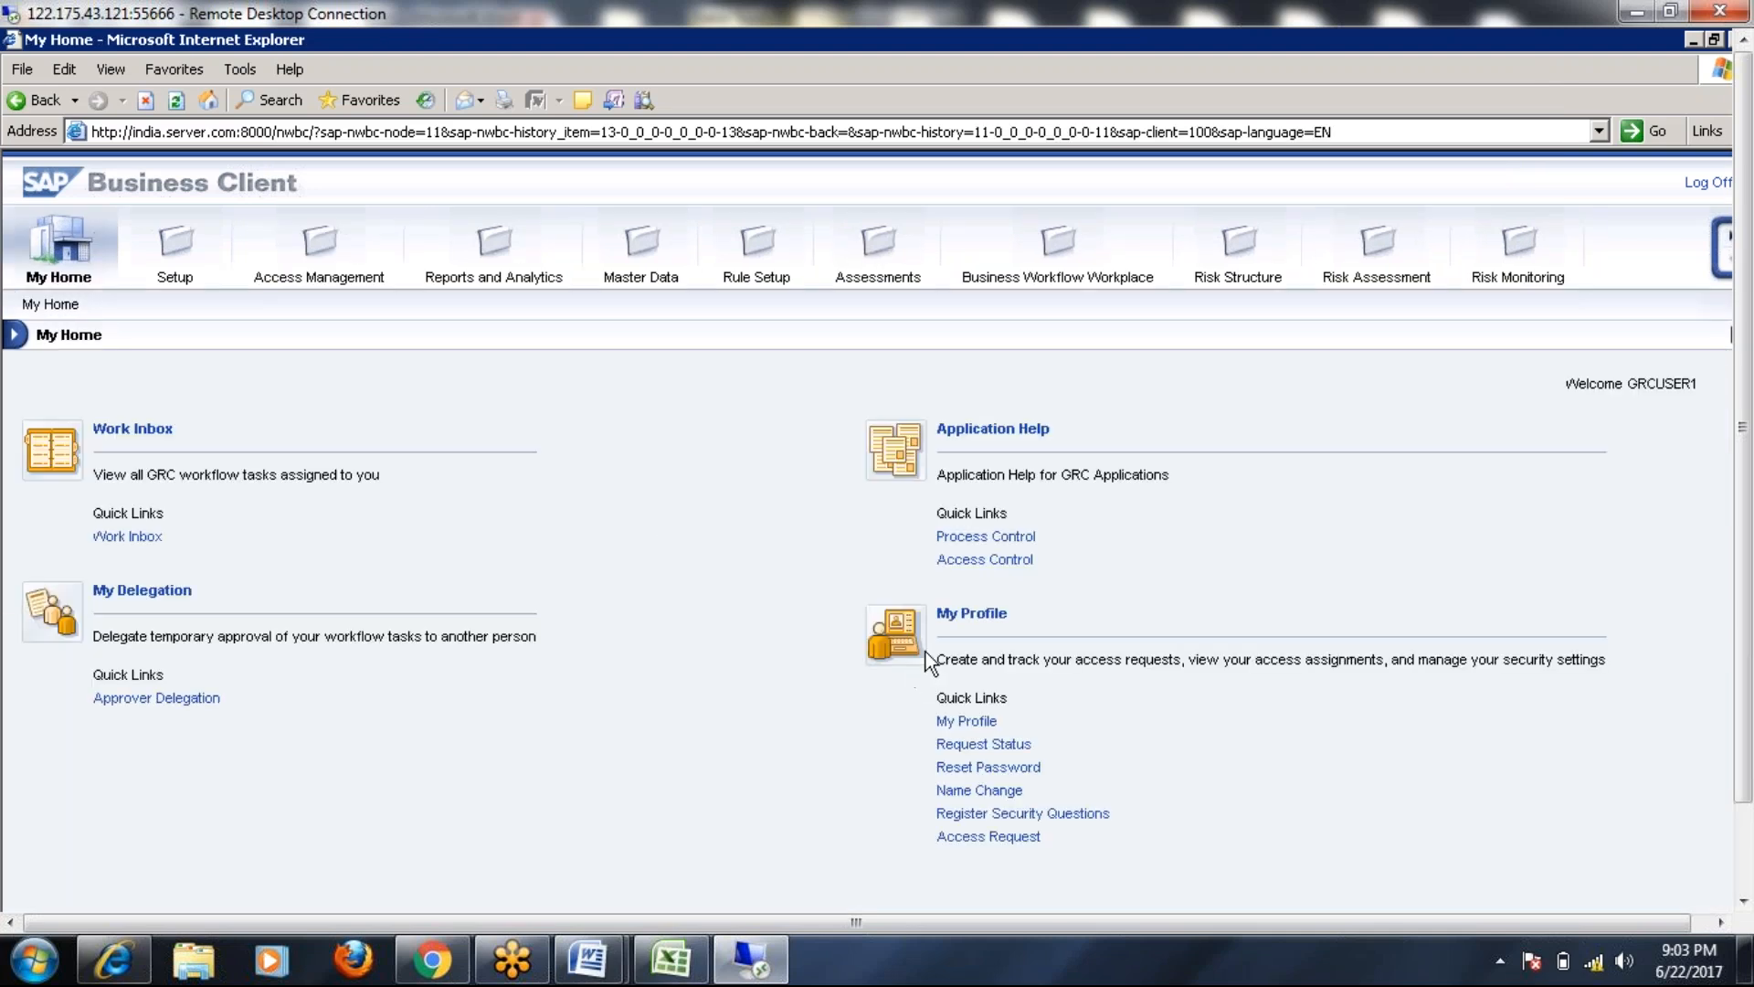
left_click_drag(1745, 416, 1745, 517)
left_click(1000, 738)
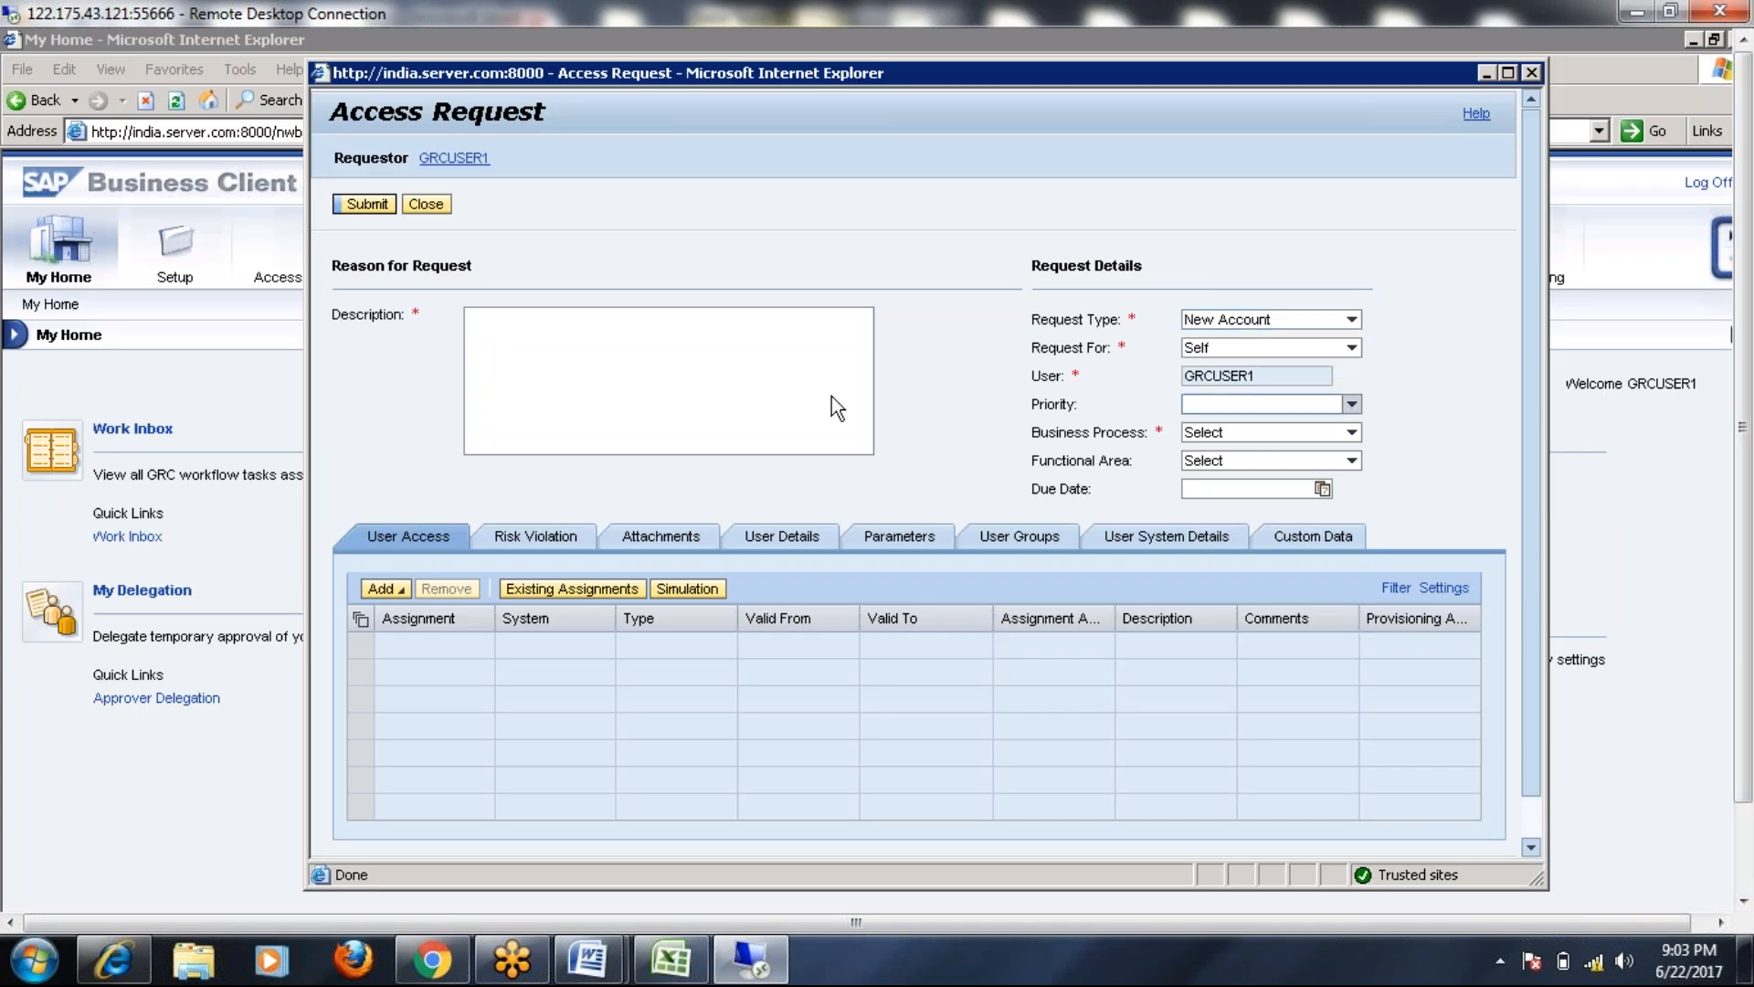
Describe the request as 'New User', set business process Basis, and choose Add > Role
left_click(639, 373)
type("New User")
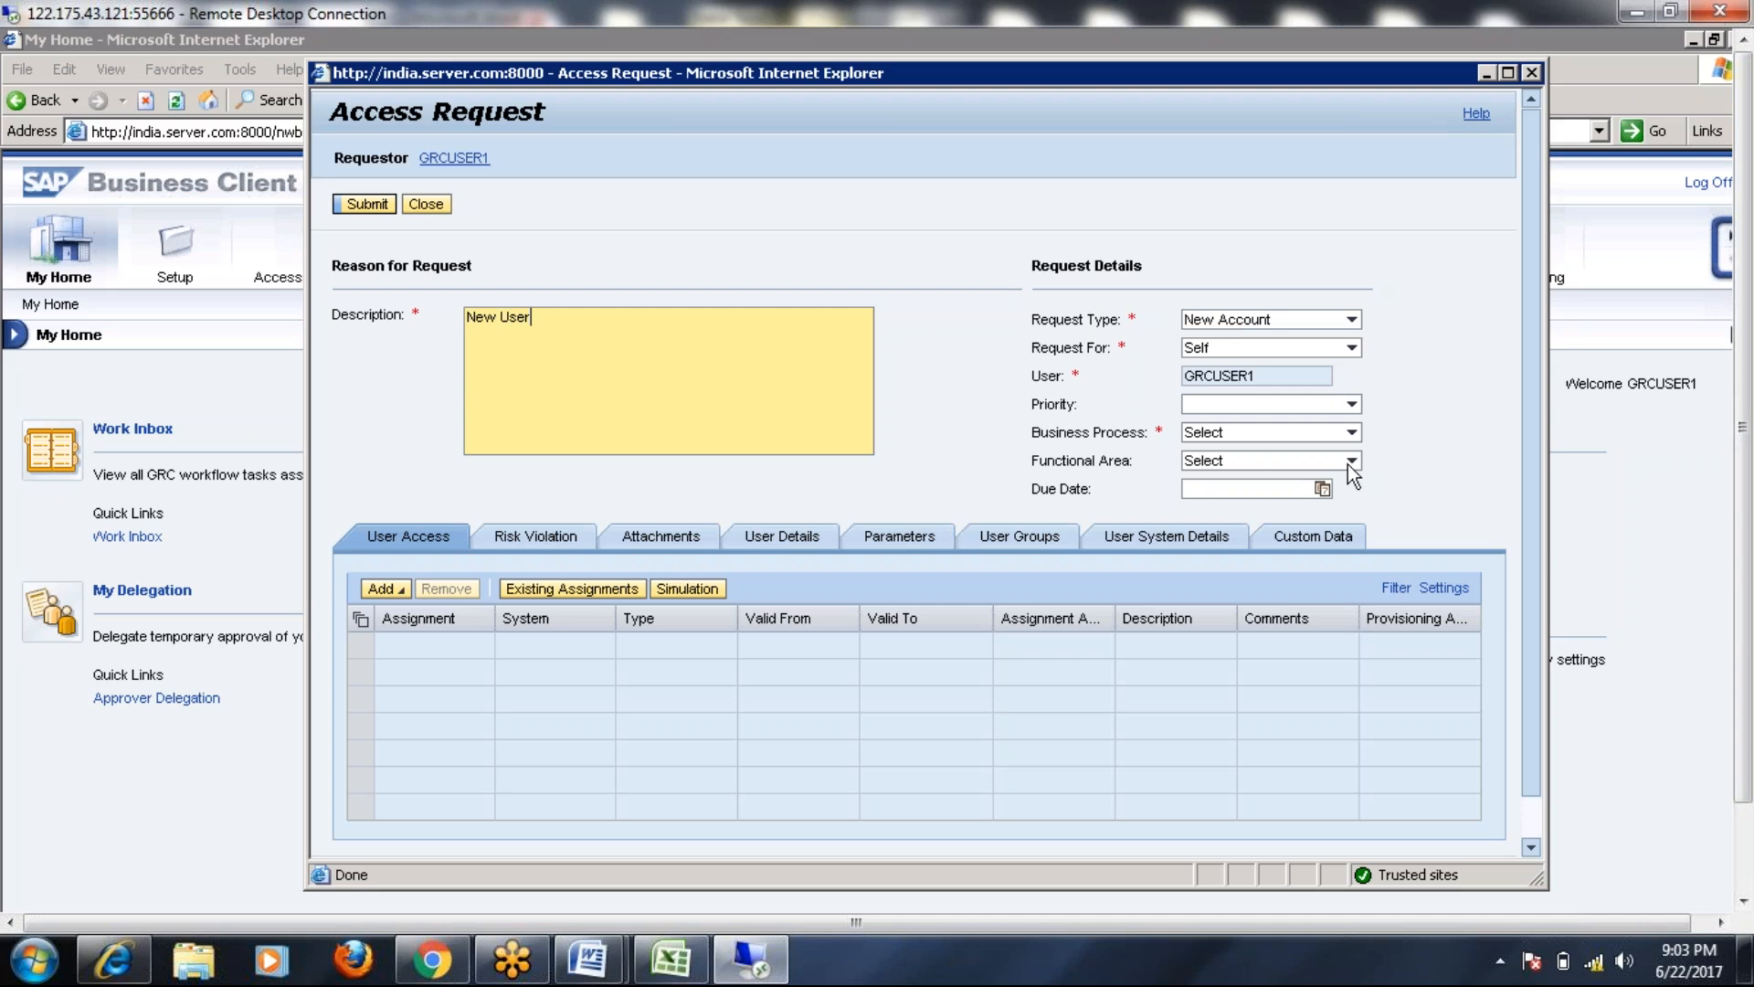
left_click(1352, 432)
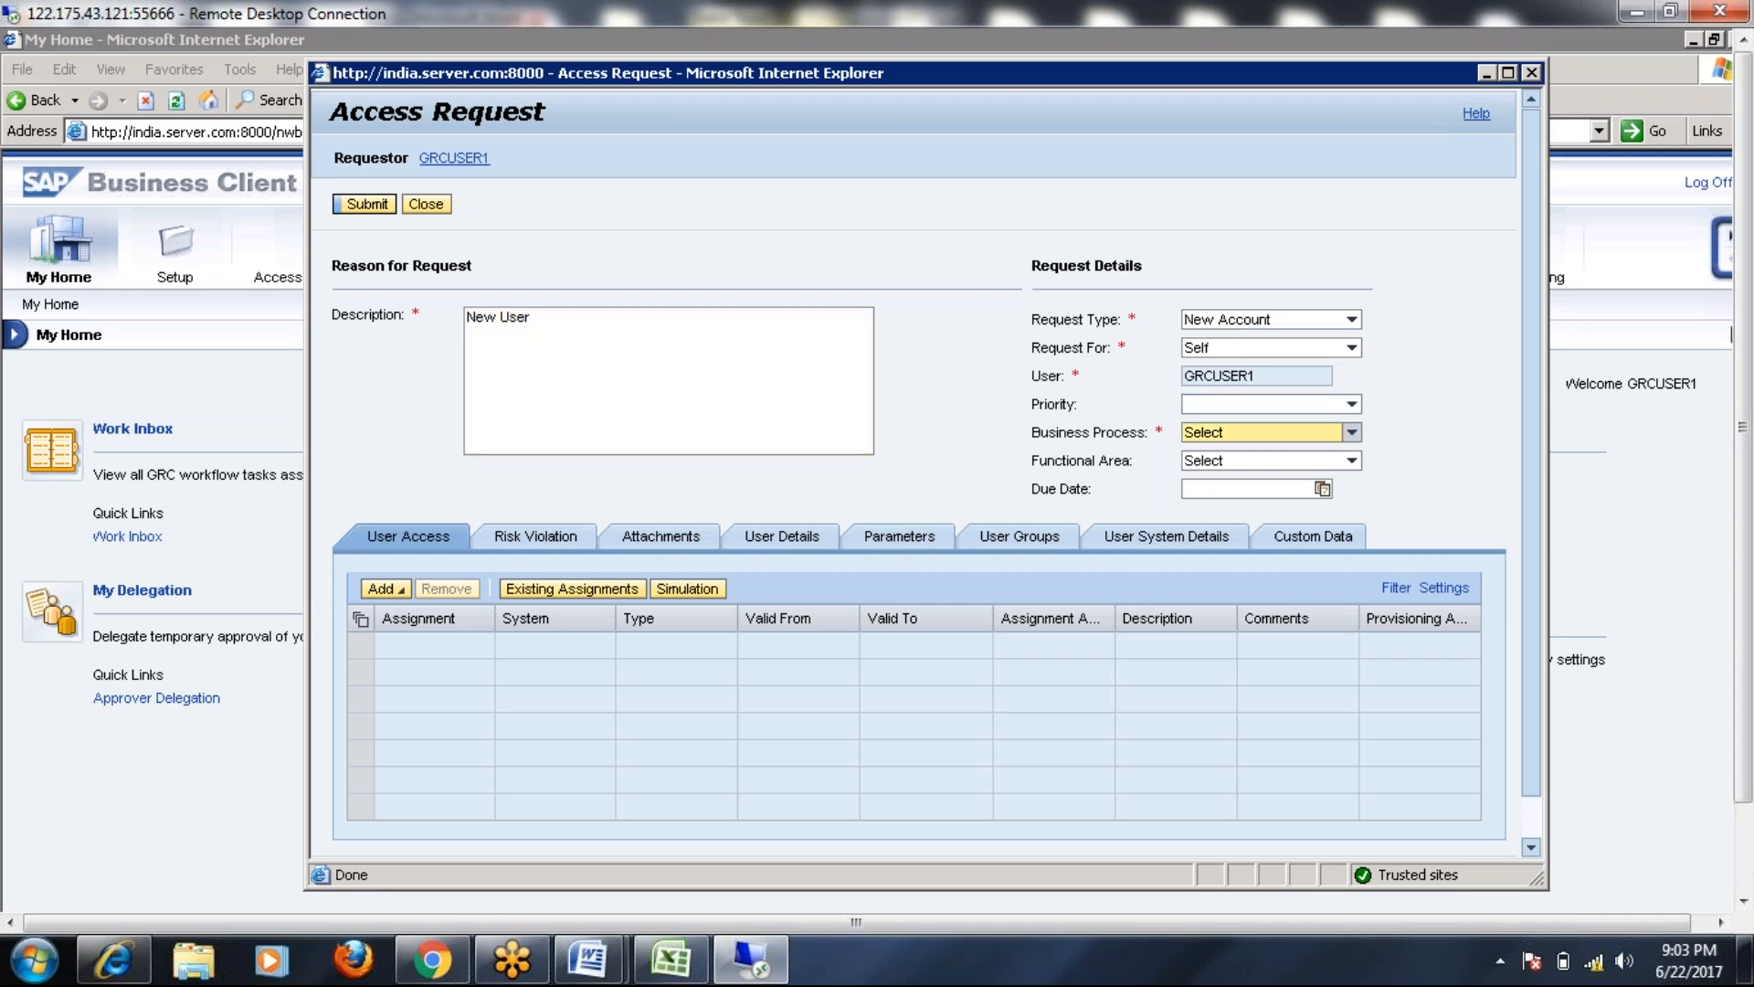
left_click(1197, 498)
left_click(402, 589)
left_click(385, 611)
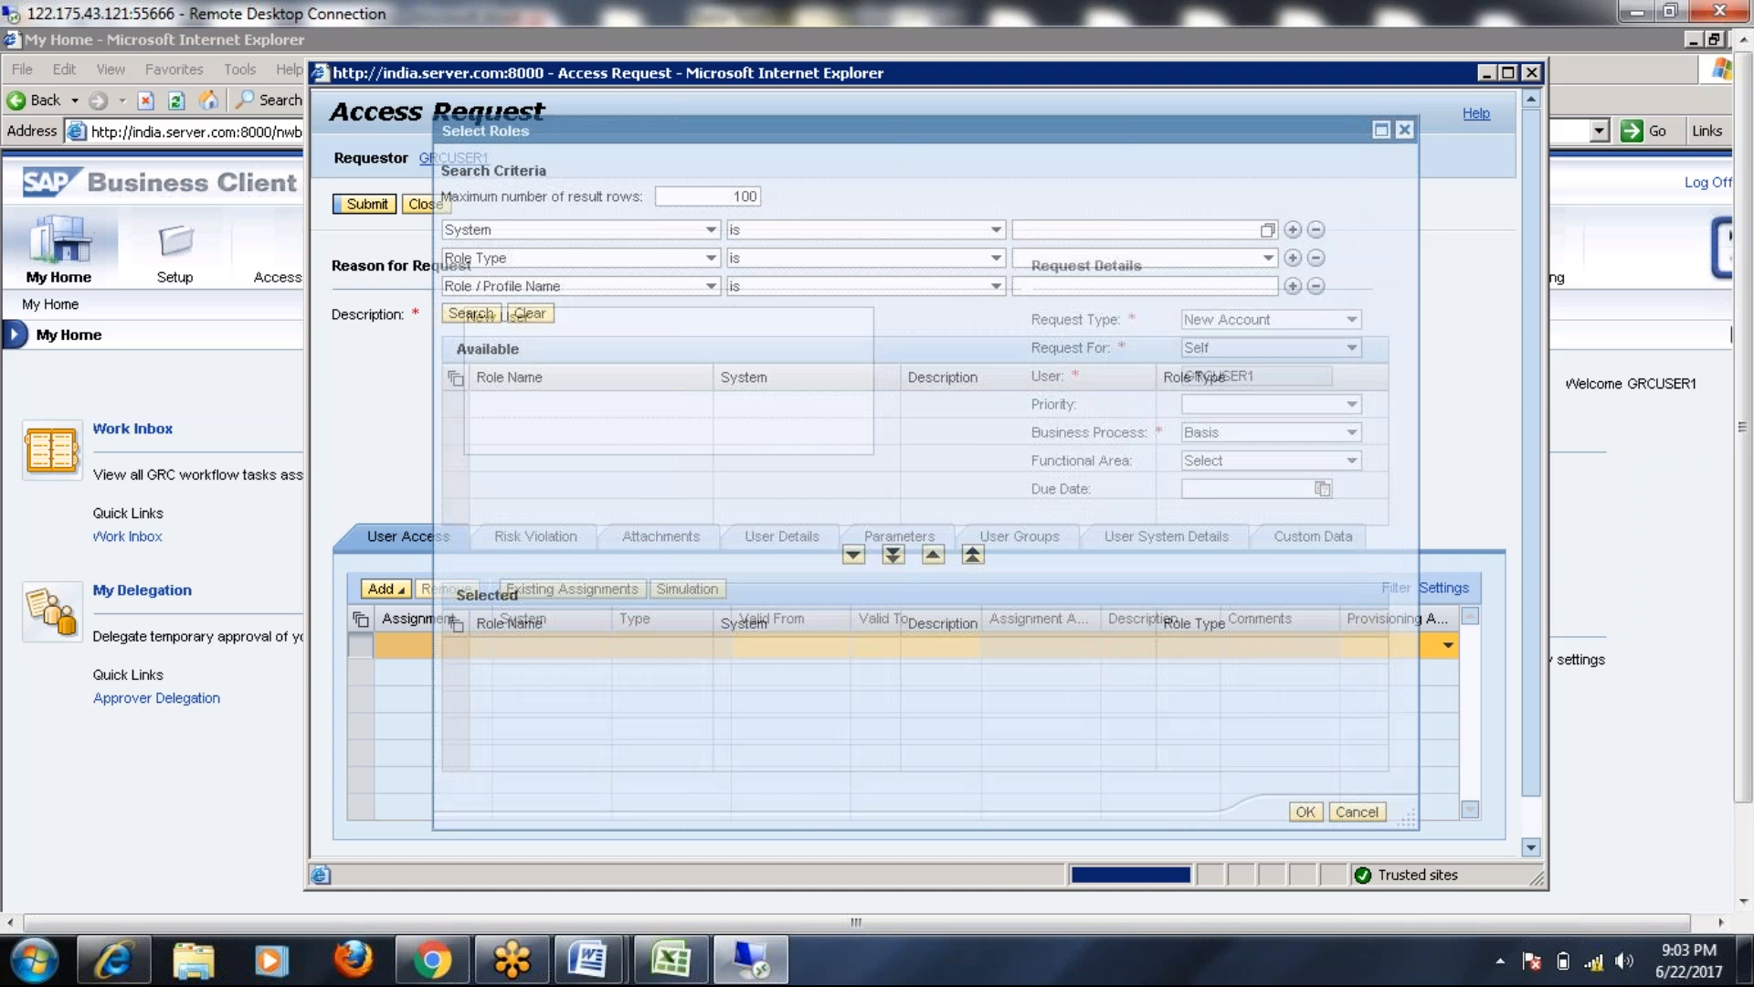
Filter roles by type Business Role and add FINANCE ACCOUNTANT to the request
left_click(1316, 231)
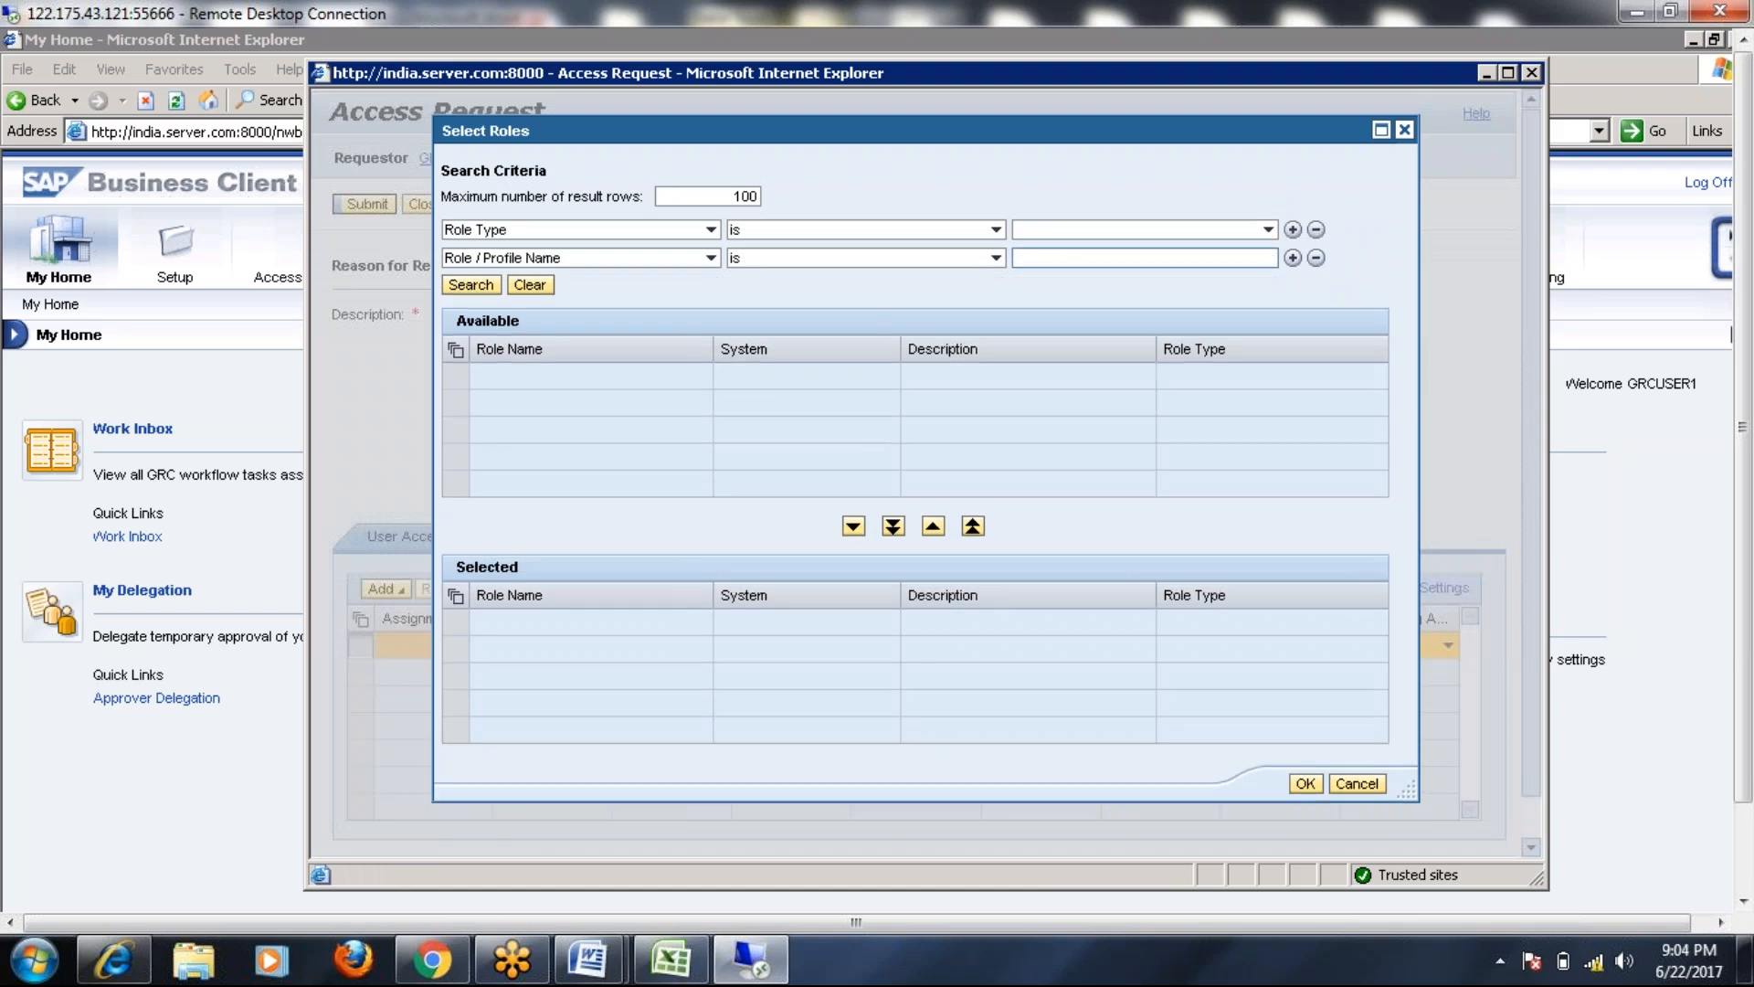
left_click(1316, 257)
left_click(1268, 229)
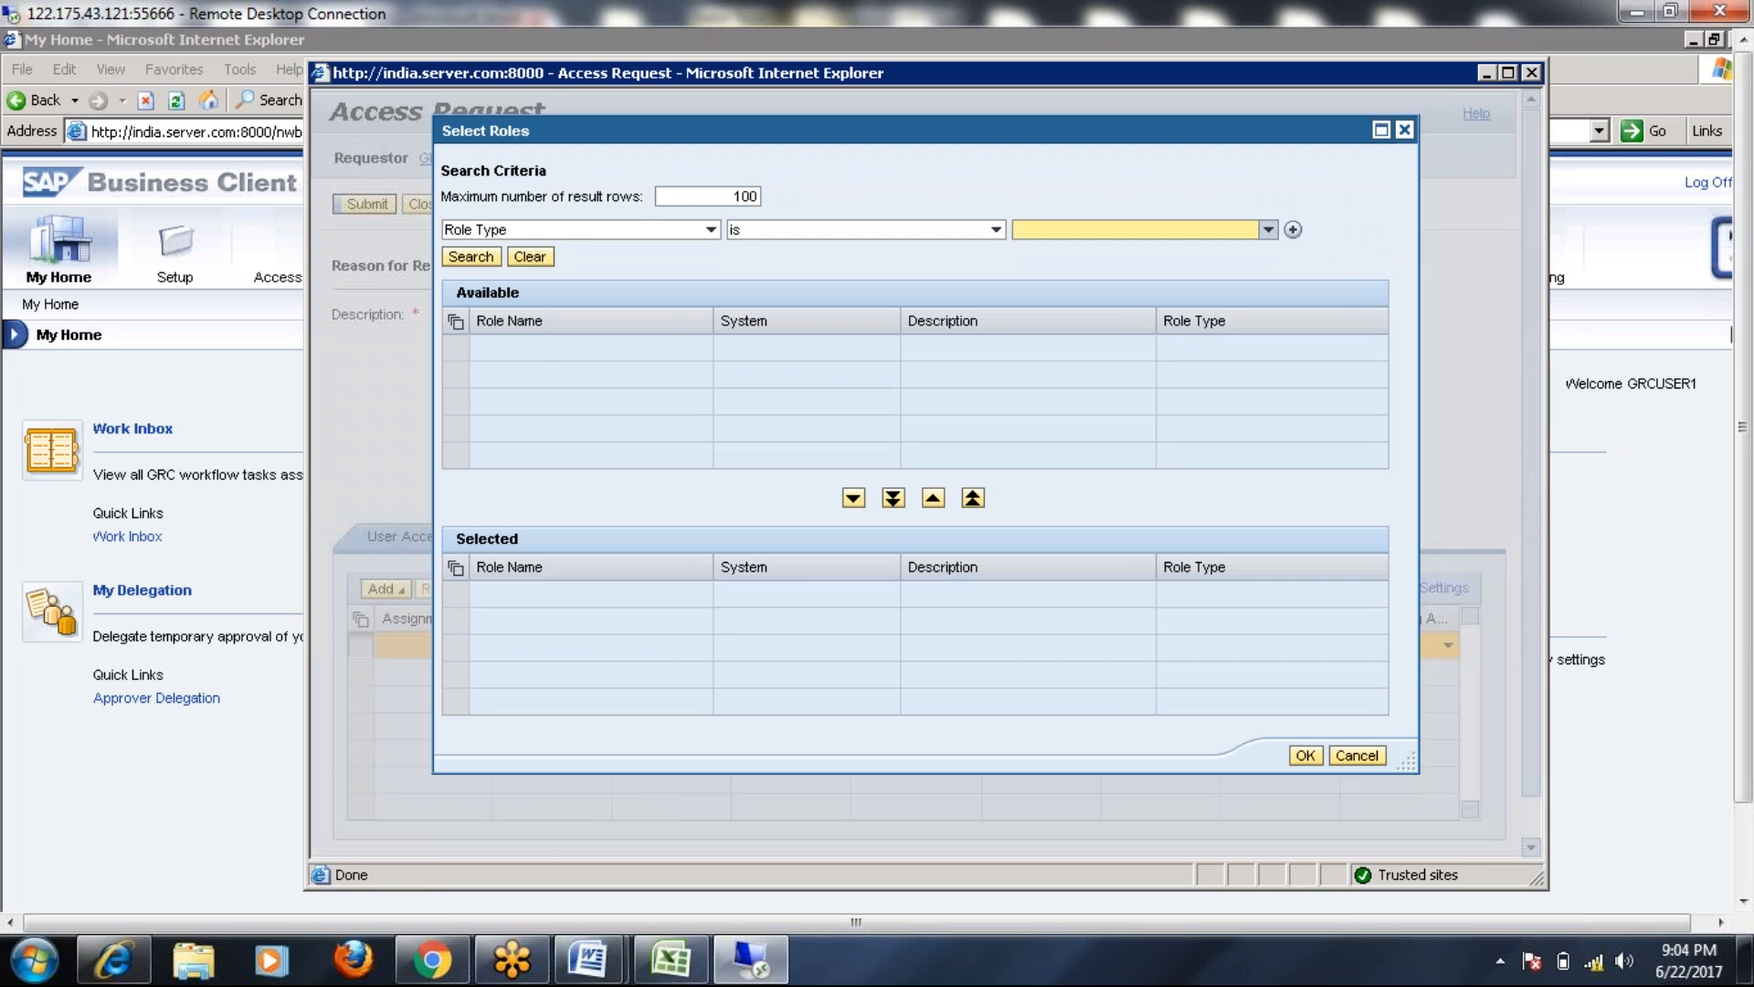
left_click(1060, 246)
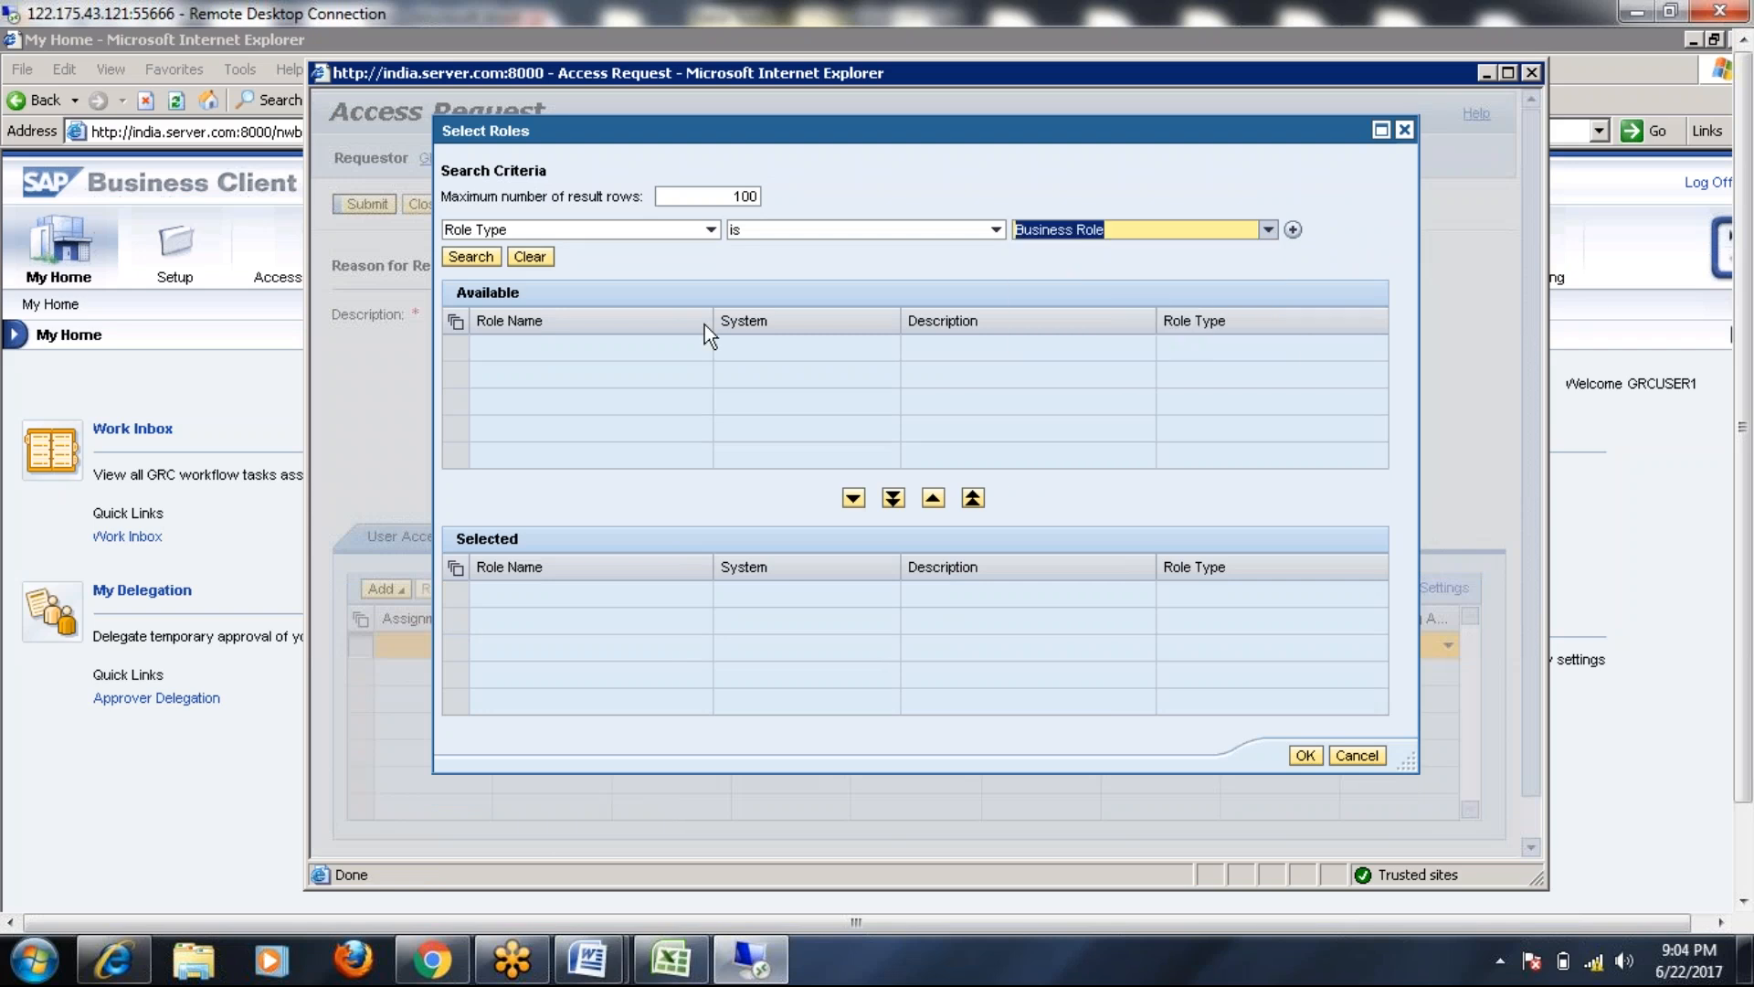
left_click(471, 257)
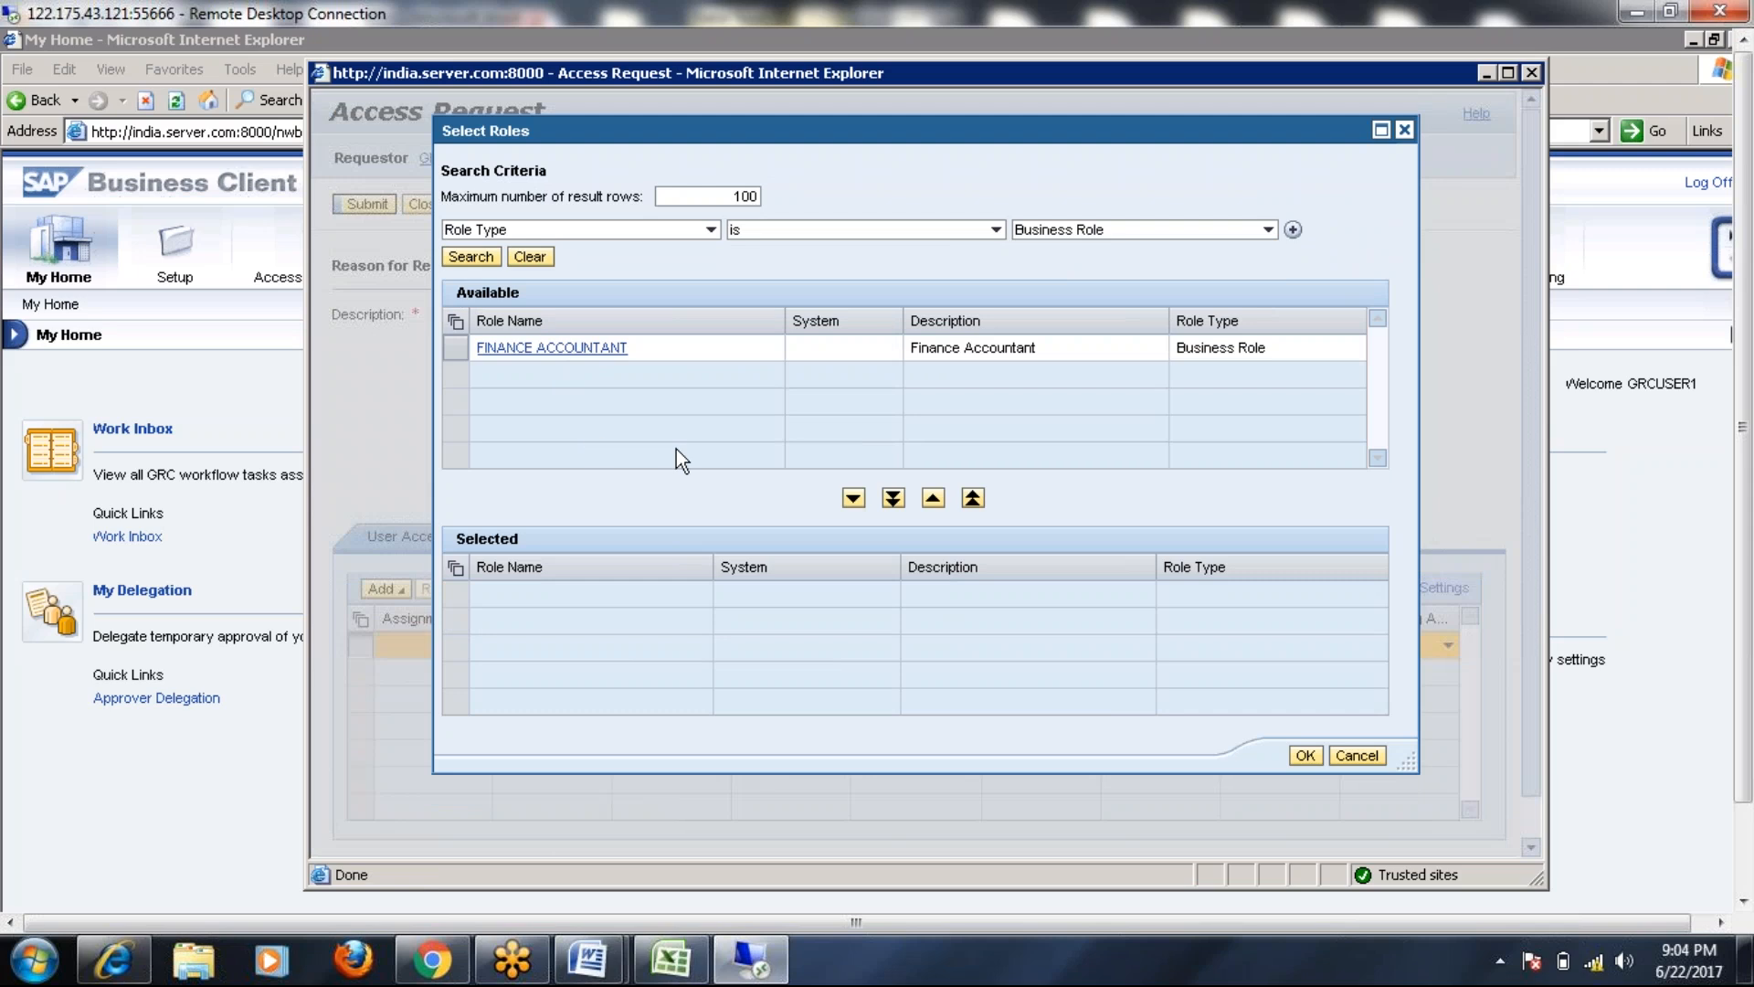
left_click(464, 355)
left_click(853, 499)
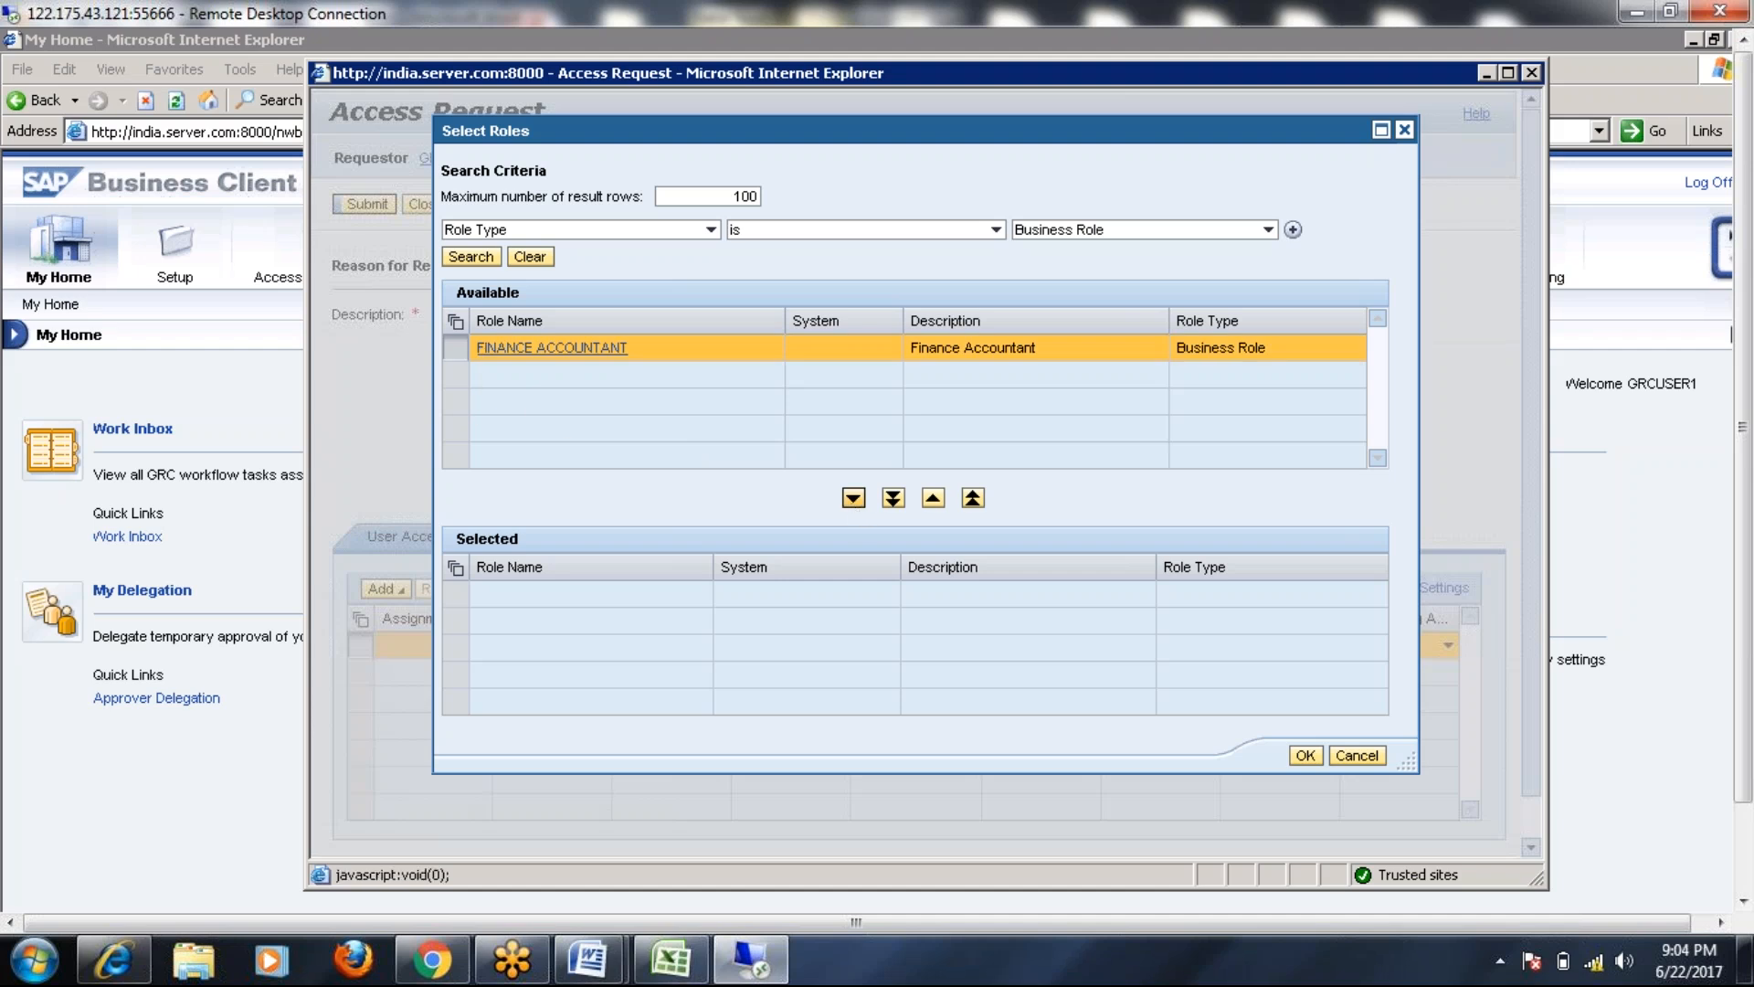
left_click(1303, 757)
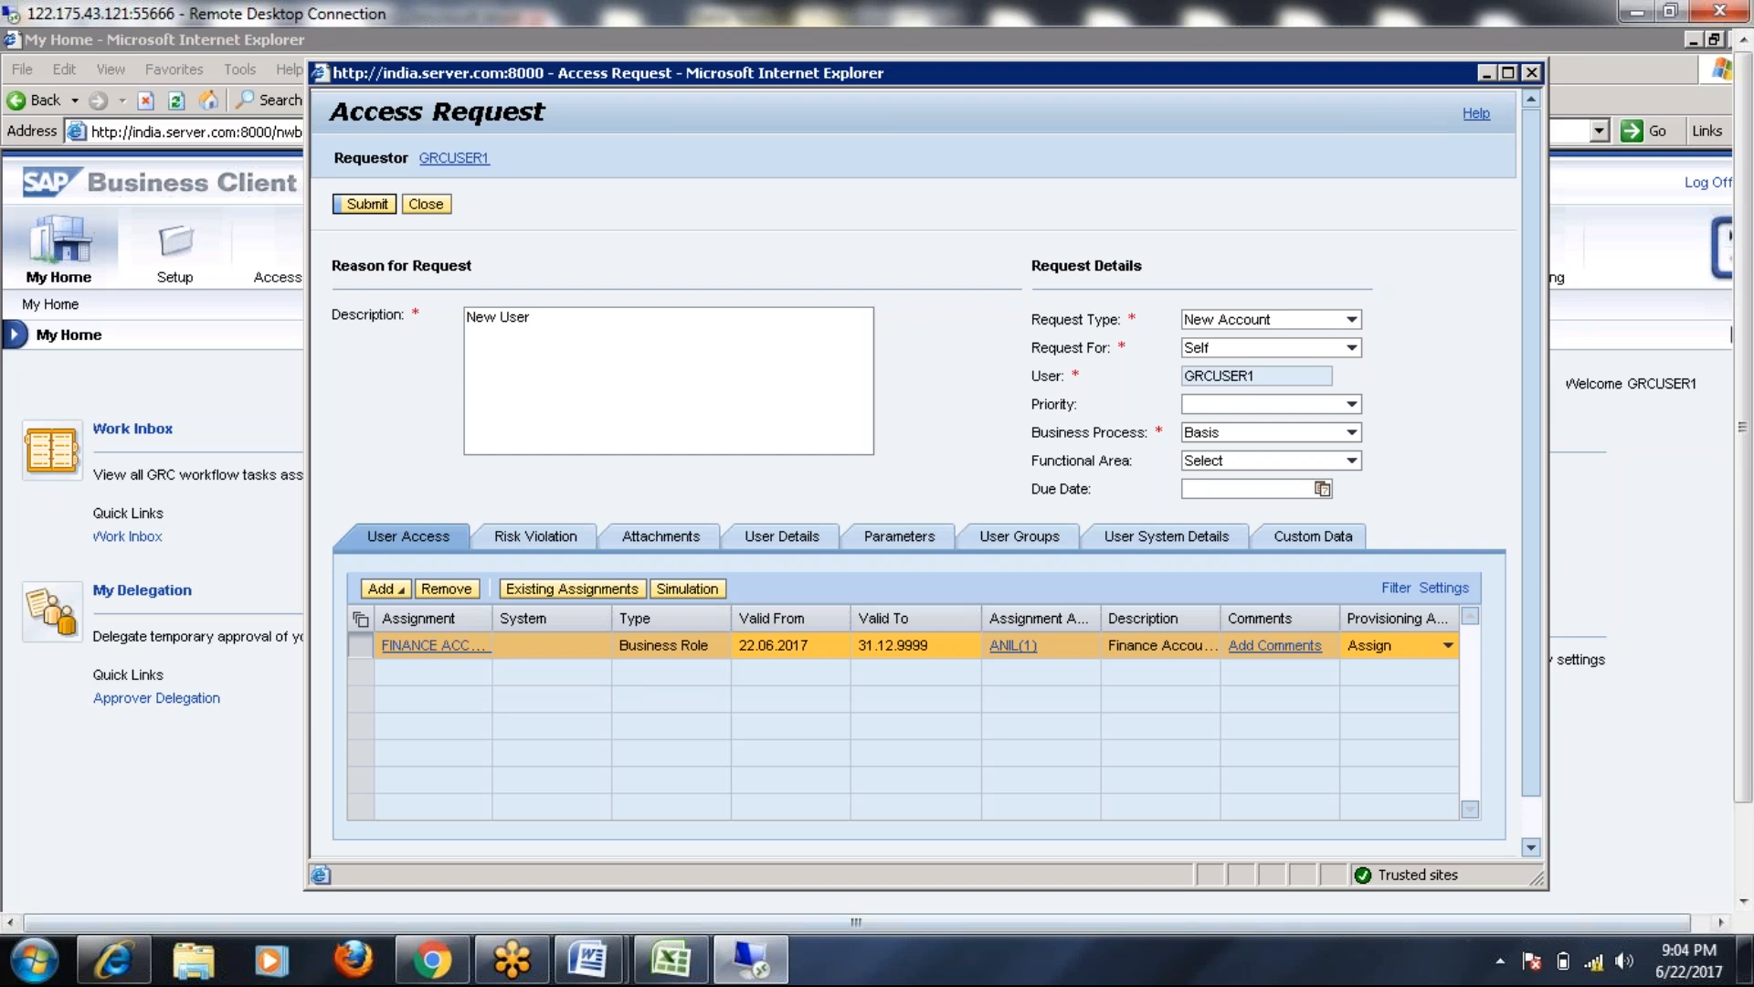
Switch to the BRM Word document and select the five system/role rows of the Finance Accountant table
mouse_move(589, 959)
left_click(817, 859)
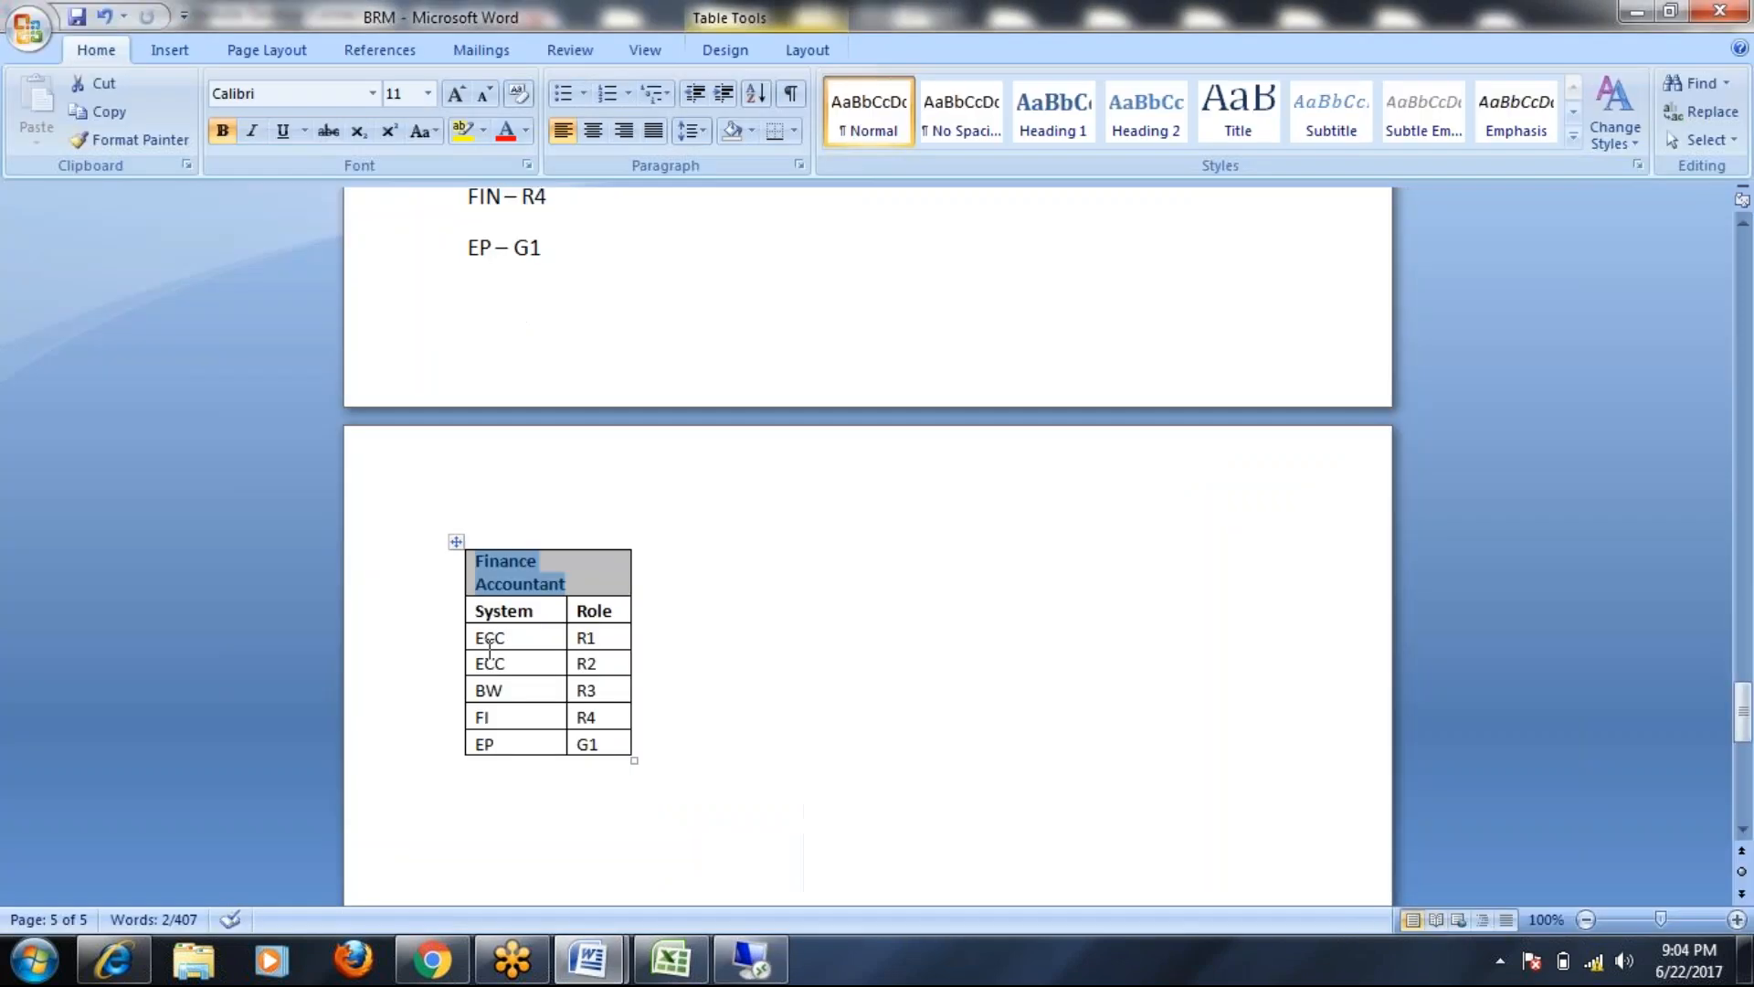
double_click(487, 637)
left_click_drag(581, 644, 589, 746)
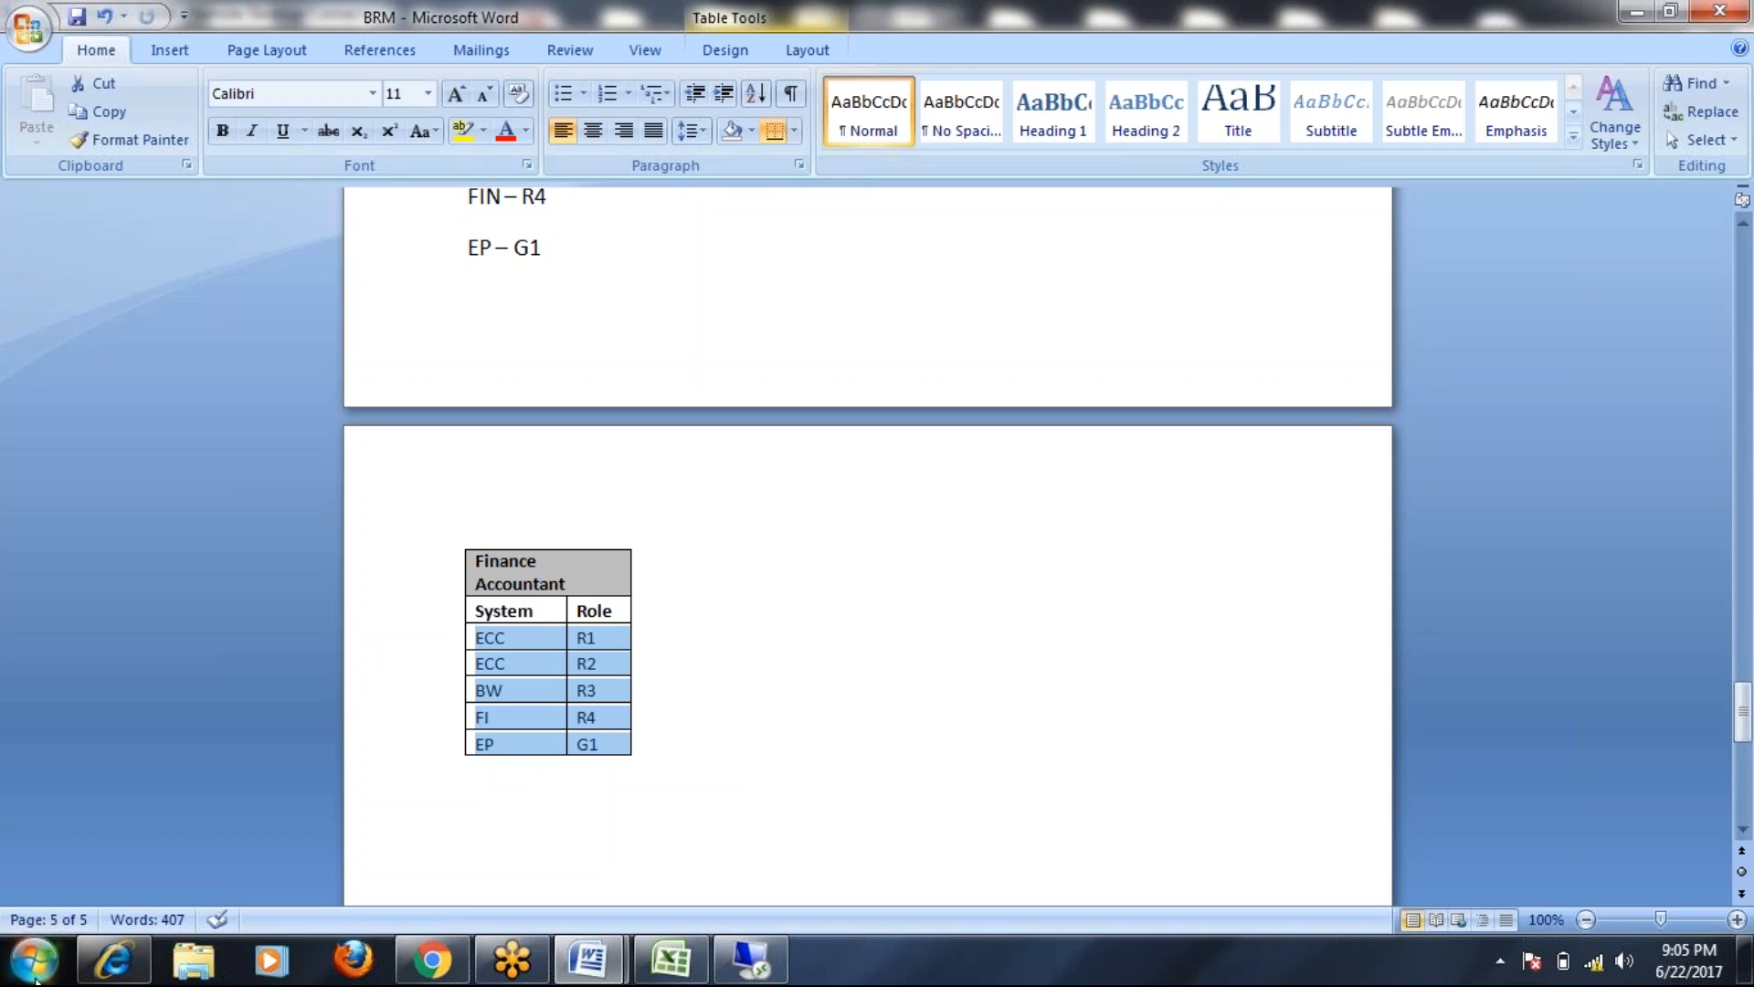
left_click(35, 960)
In a blank Paint canvas, draw an oval above four rounded rectangles
left_click(88, 458)
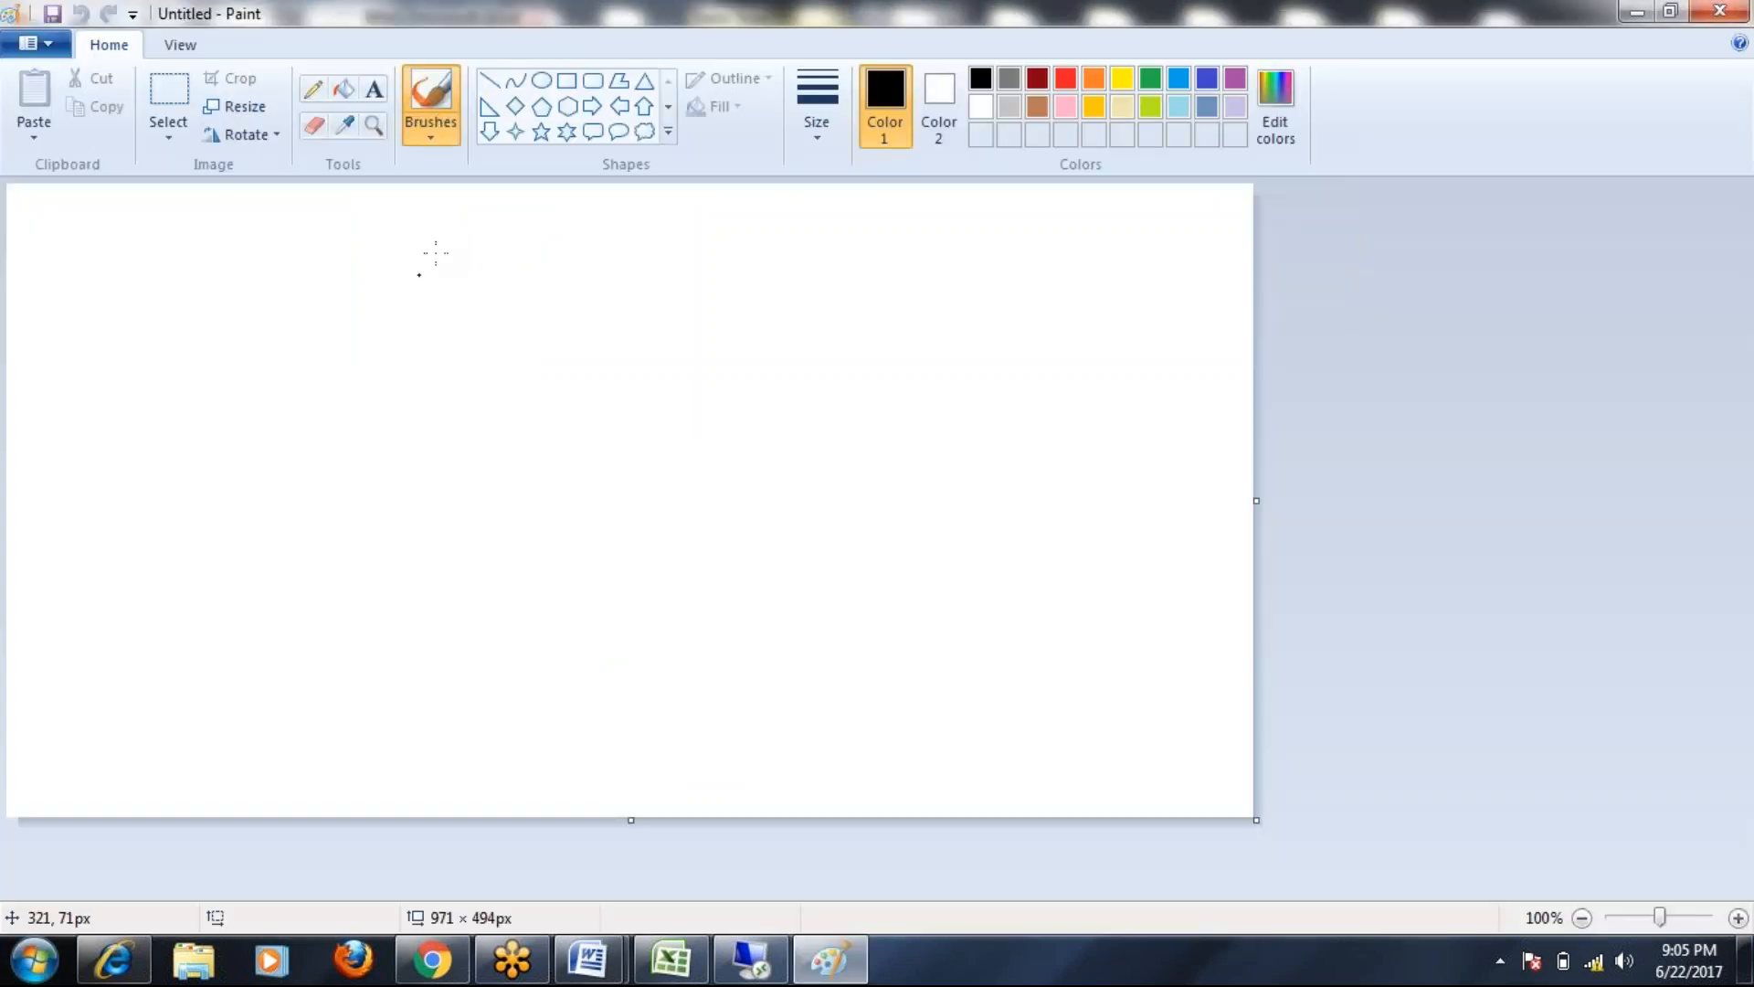
left_click(541, 80)
left_click_drag(652, 358, 456, 410)
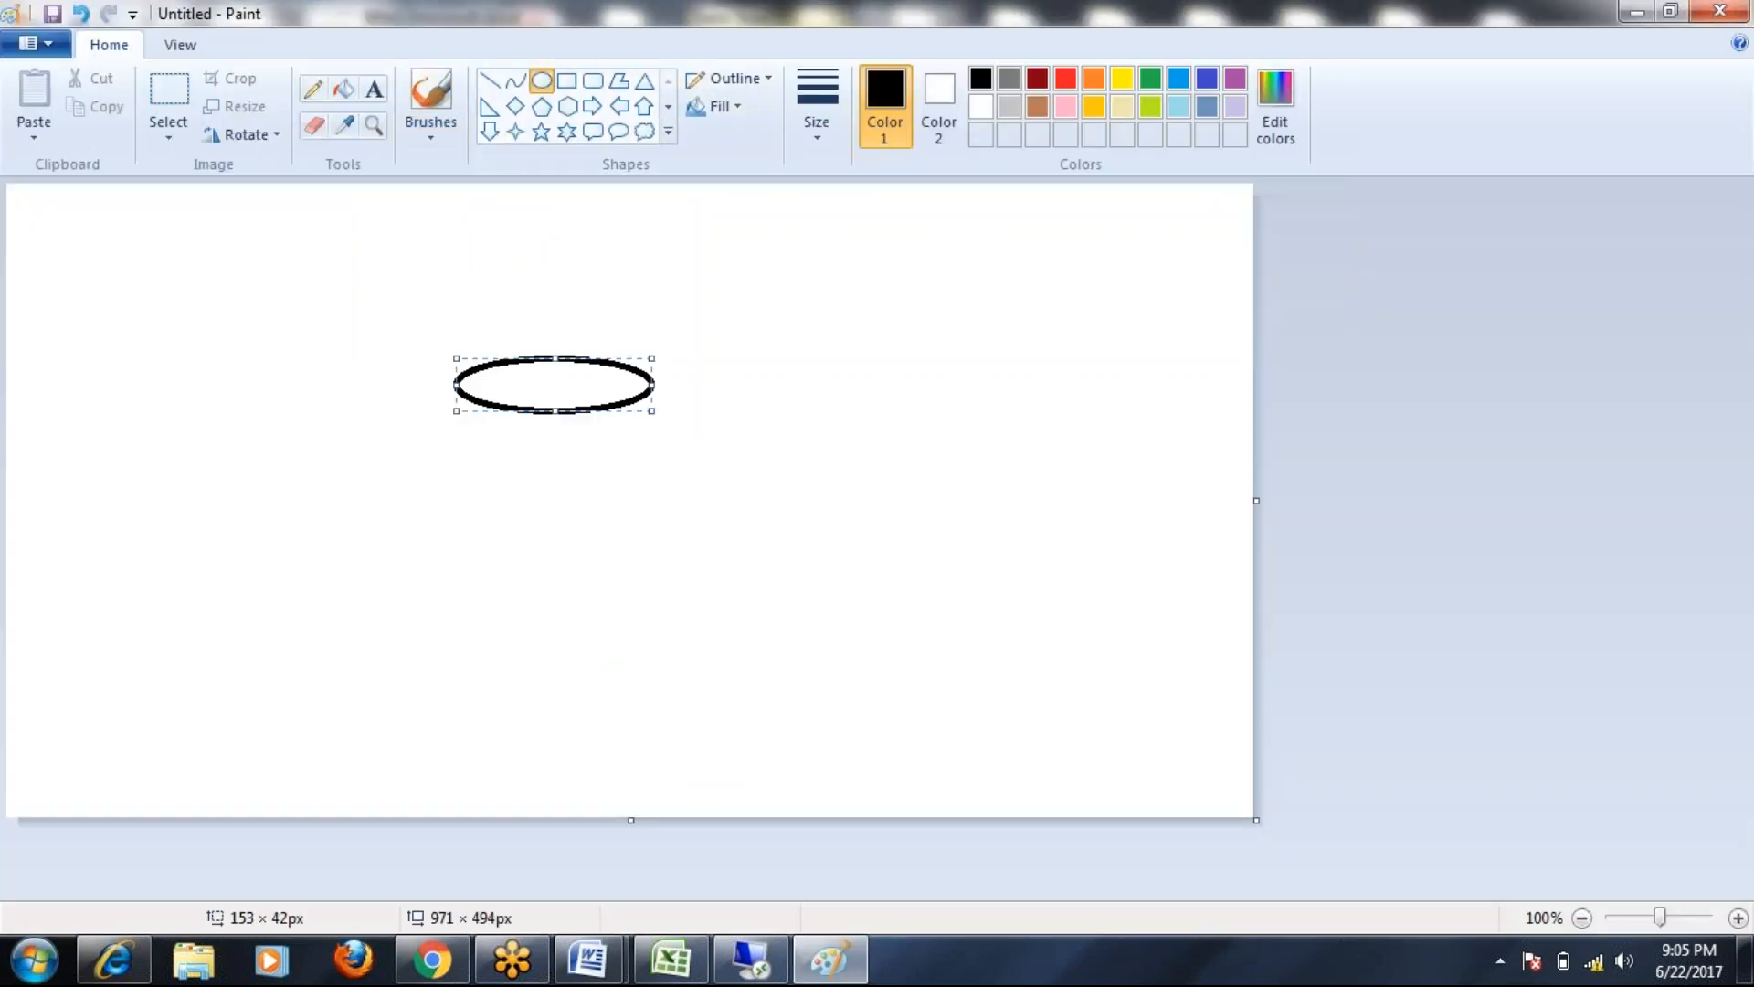
left_click(593, 81)
mouse_move(311, 490)
left_mouse_down()
mouse_move(332, 551)
mouse_move(421, 553)
left_mouse_up()
mouse_move(485, 491)
left_mouse_down()
mouse_move(487, 552)
mouse_move(576, 548)
left_mouse_up()
left_click_drag(622, 489, 723, 548)
left_click_drag(768, 490, 873, 545)
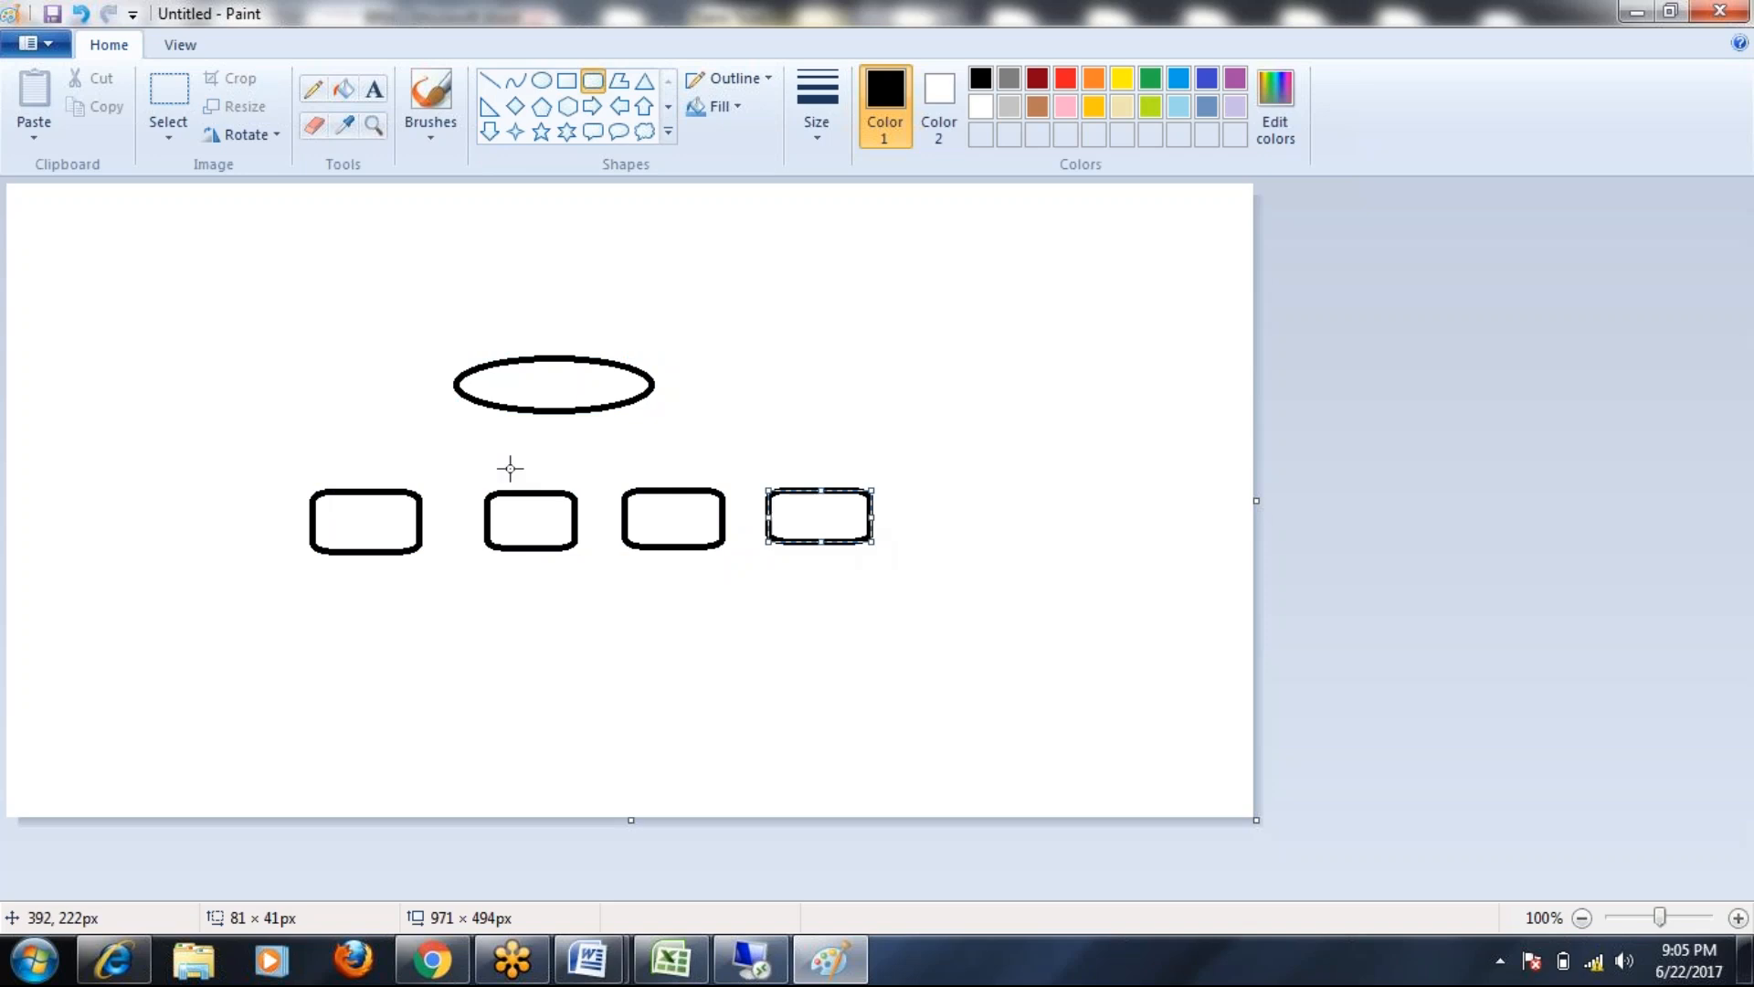
Label the first box ECC and the second box BW with the Text tool
left_click(374, 91)
left_click(339, 518)
type("ECC")
left_click(509, 504)
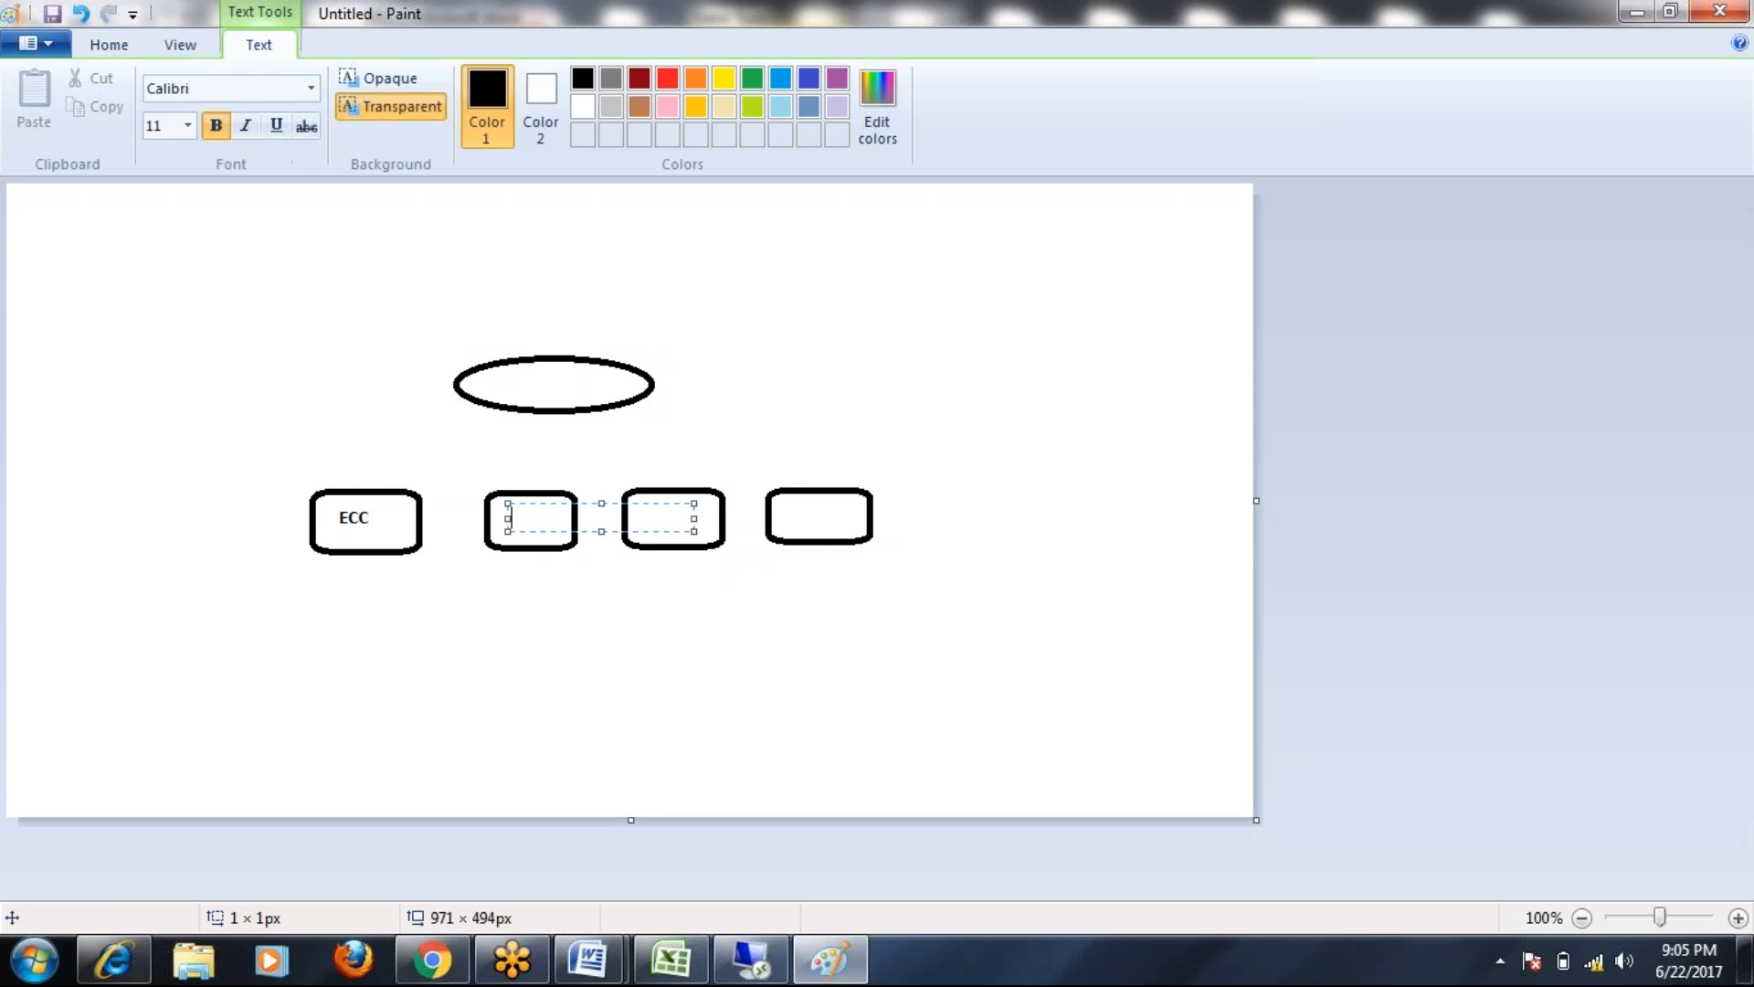
type("BW")
left_click(656, 516)
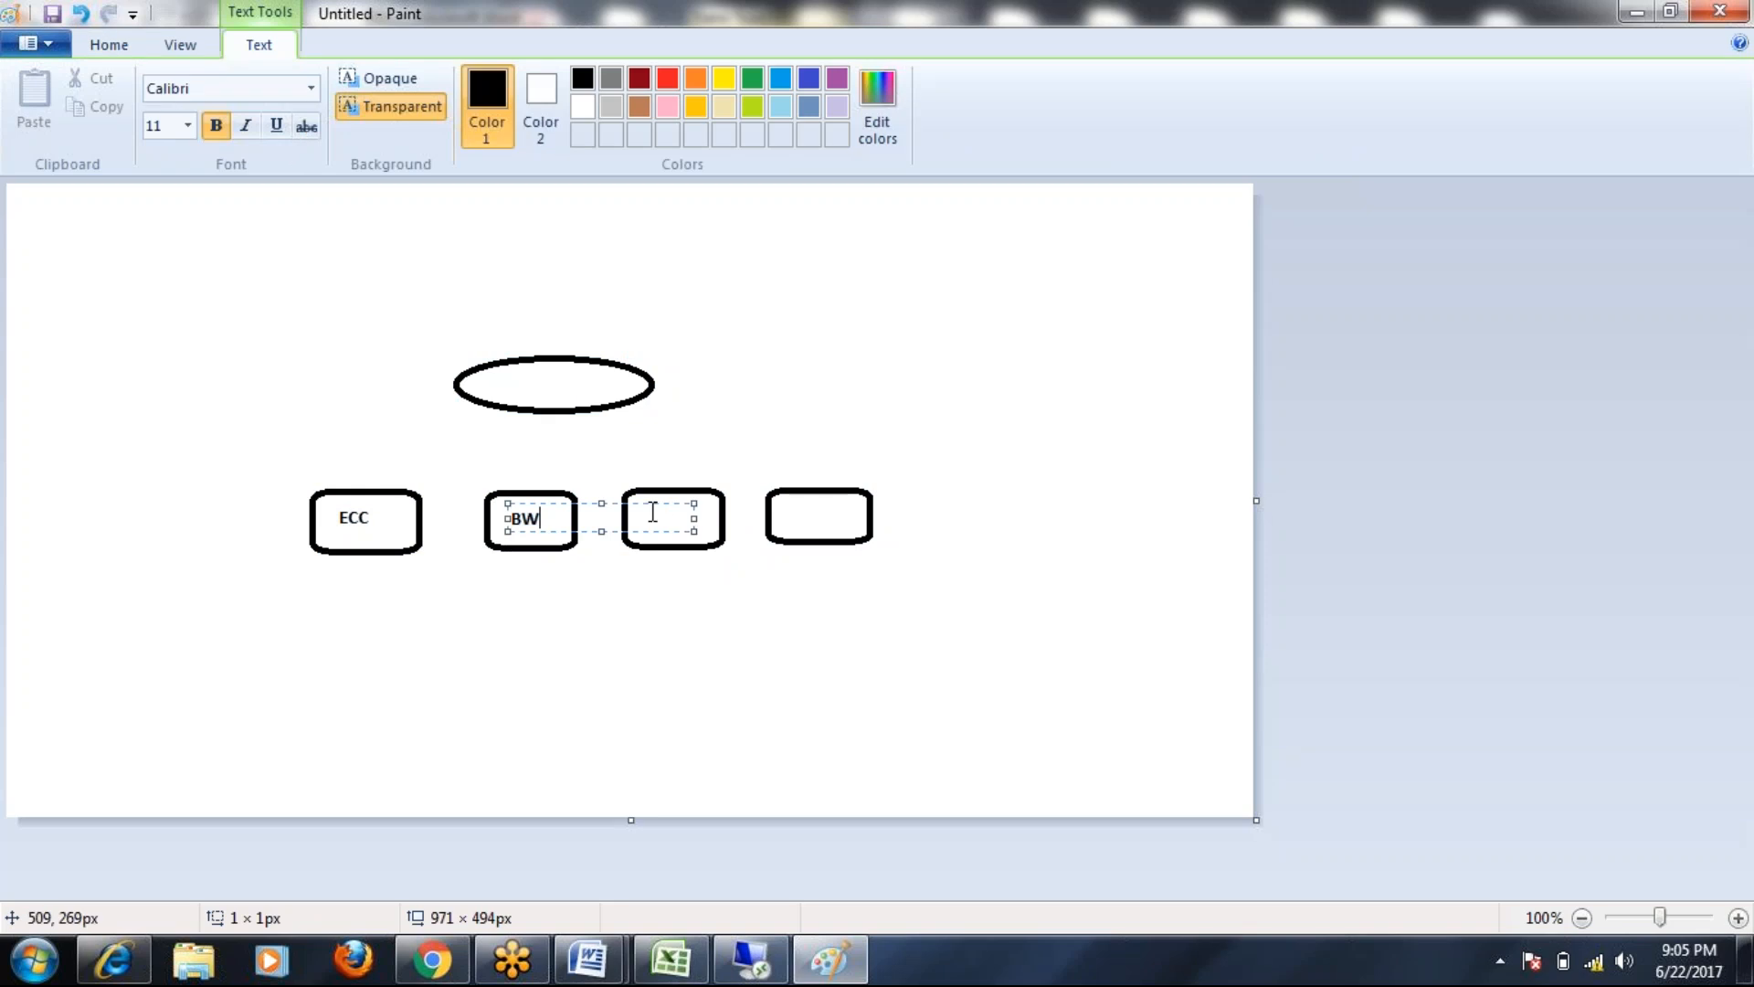
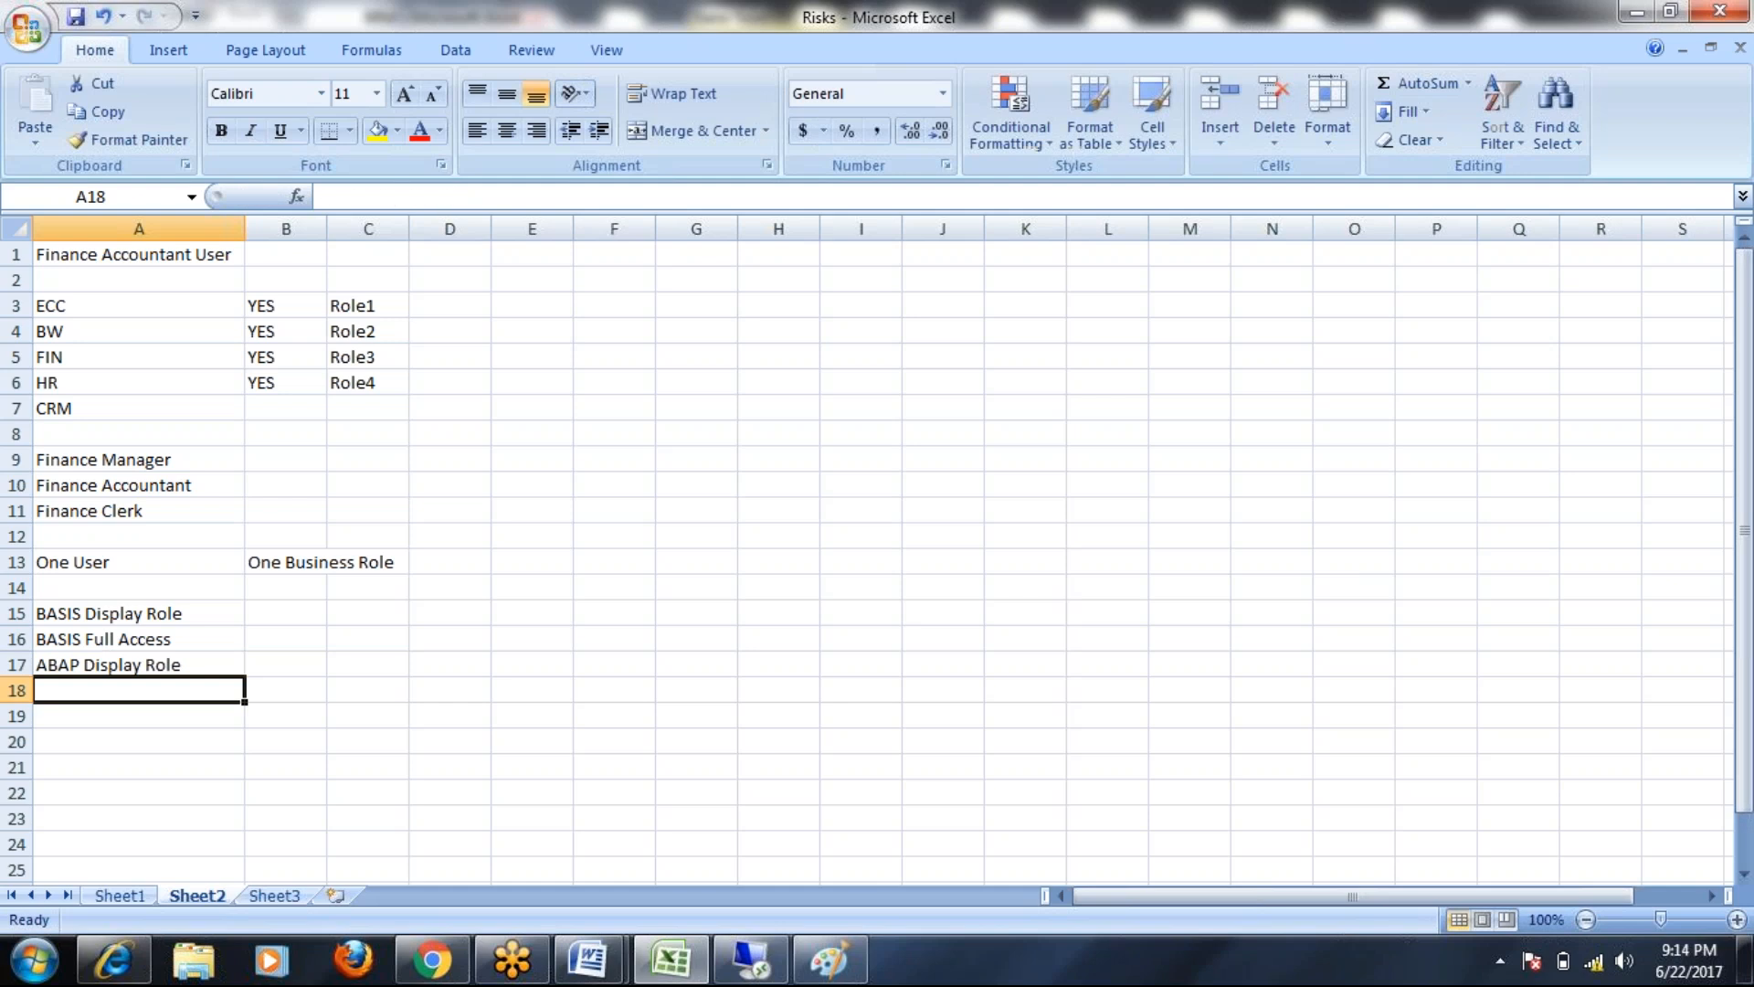
Enter 'ABAP FULL Access' and 'Security Display Role' in A18 and A19, fixing a typo
type("ABAP ")
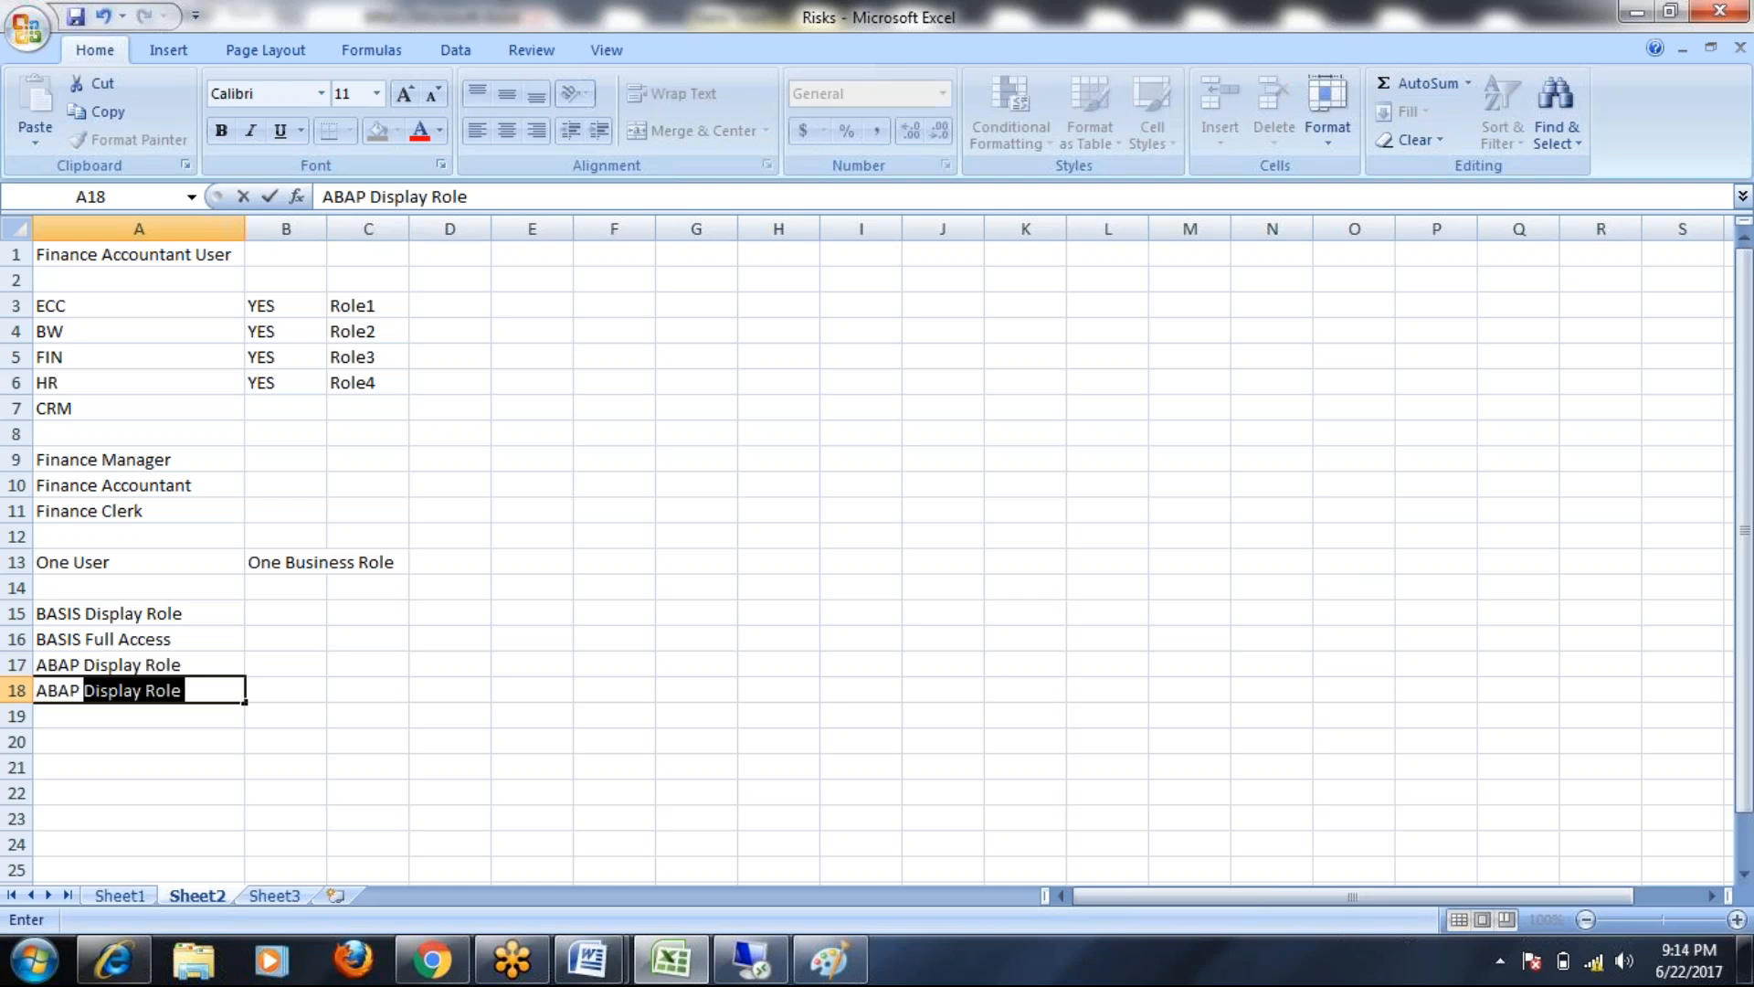
type("FULL")
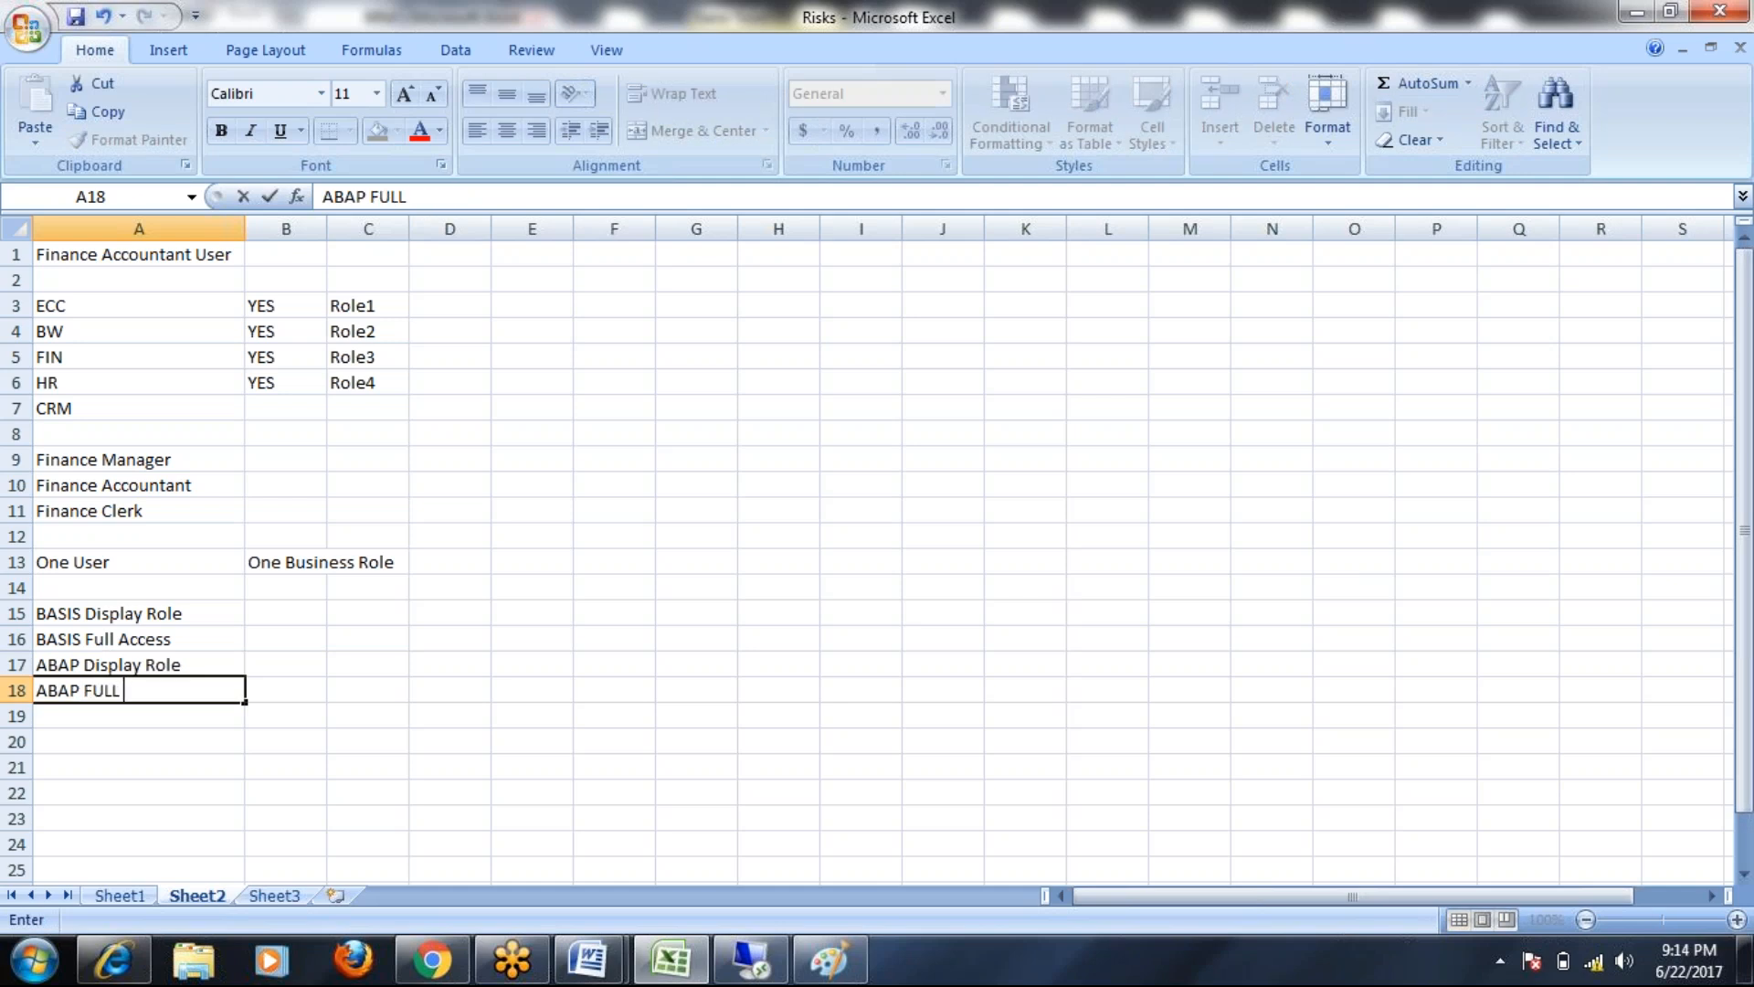
type(" Access")
key("Return")
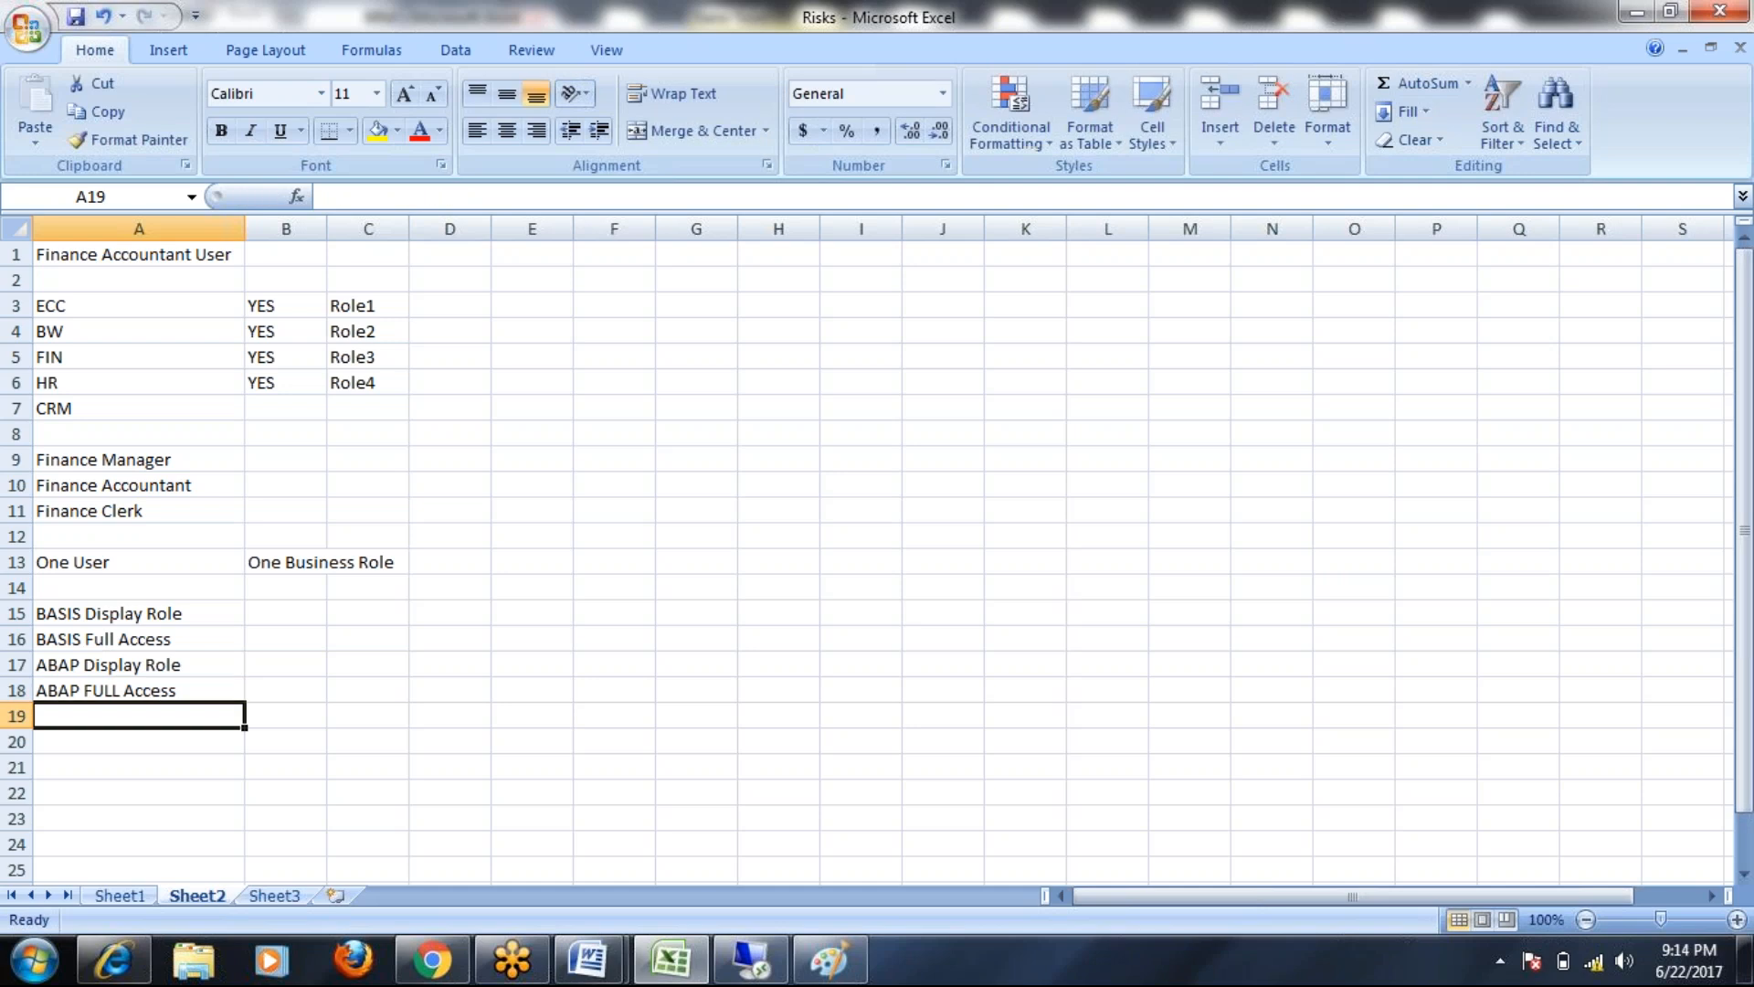
type("Security ")
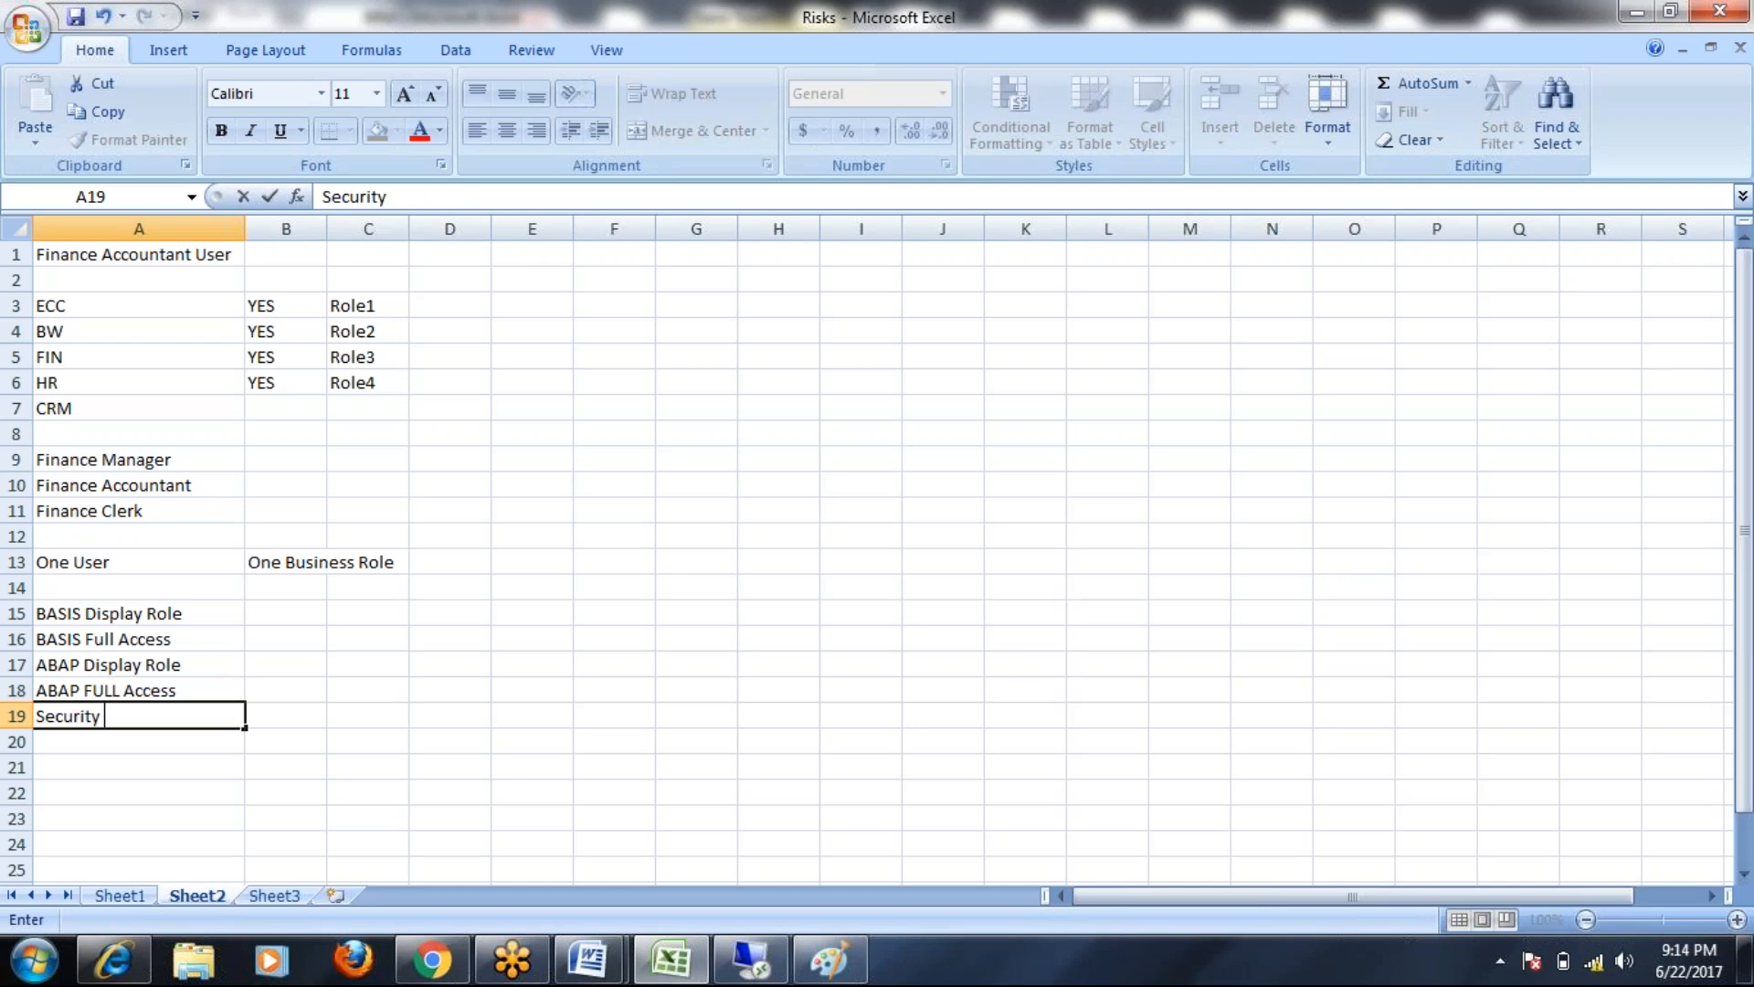
type("Diaplay ROle")
key("BackSpace")
key("BackSpace")
key("BackSpace")
type("ole")
key("Return")
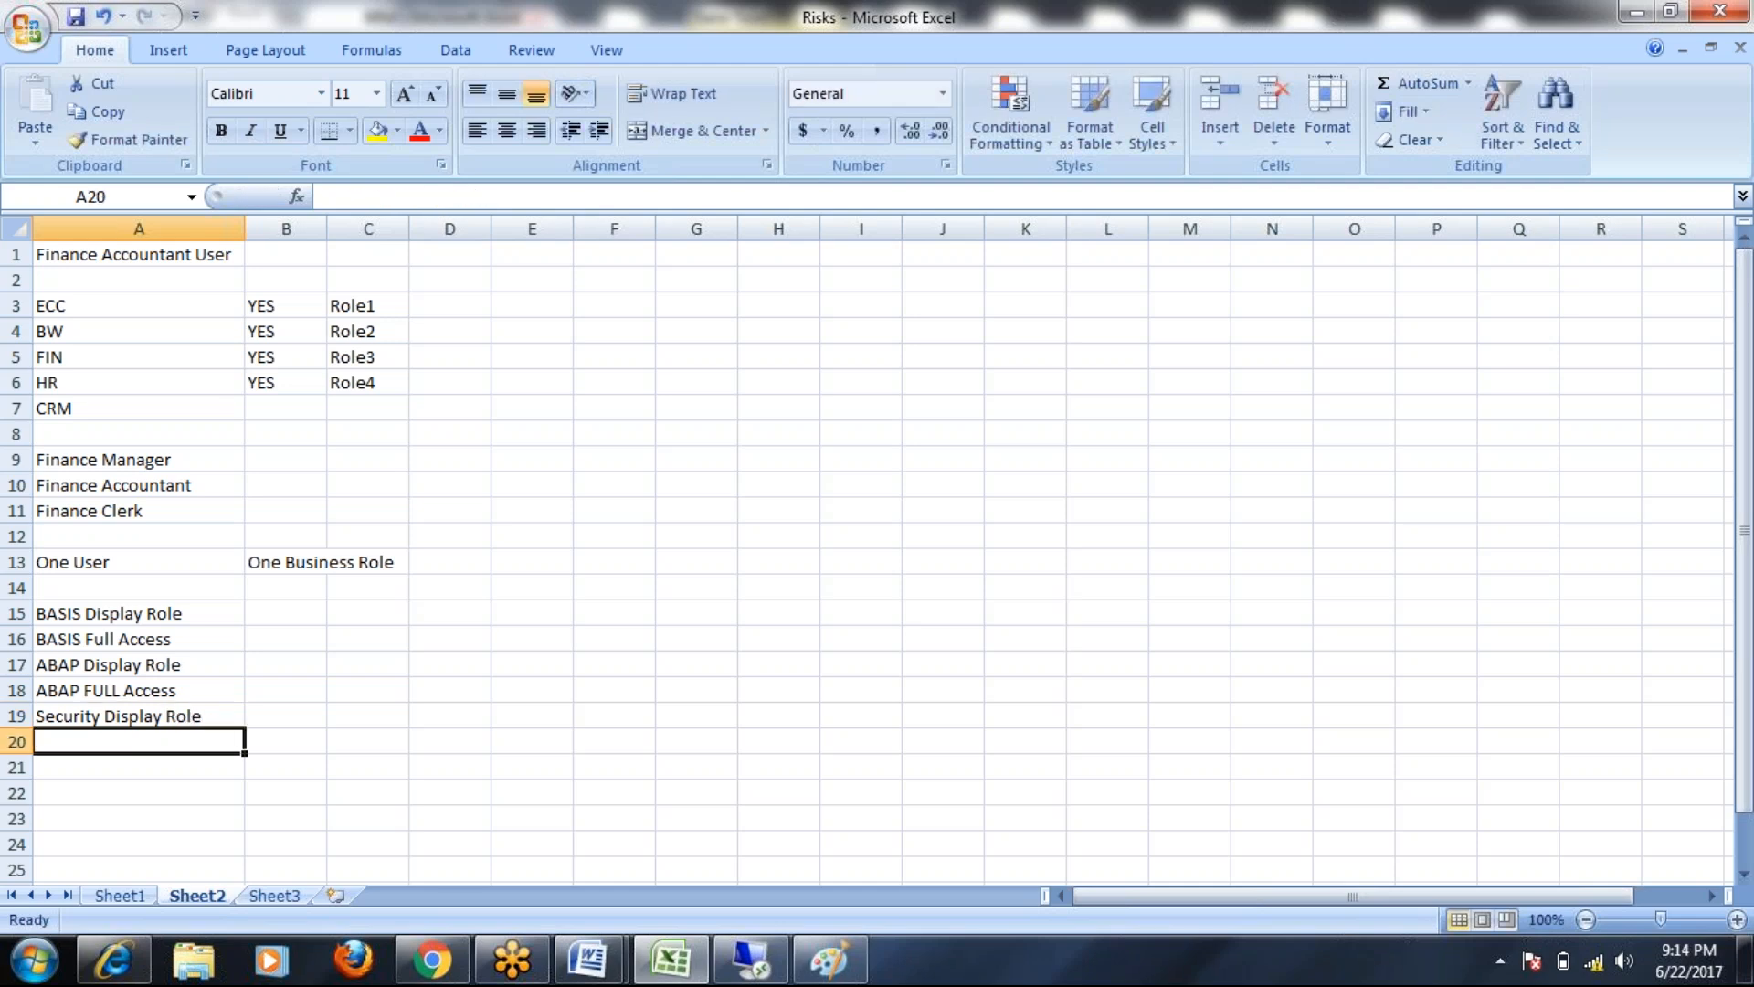
Add 'Security FULL access' in A20 and start typing 'Security Business role' in D15
type("Security FULL access")
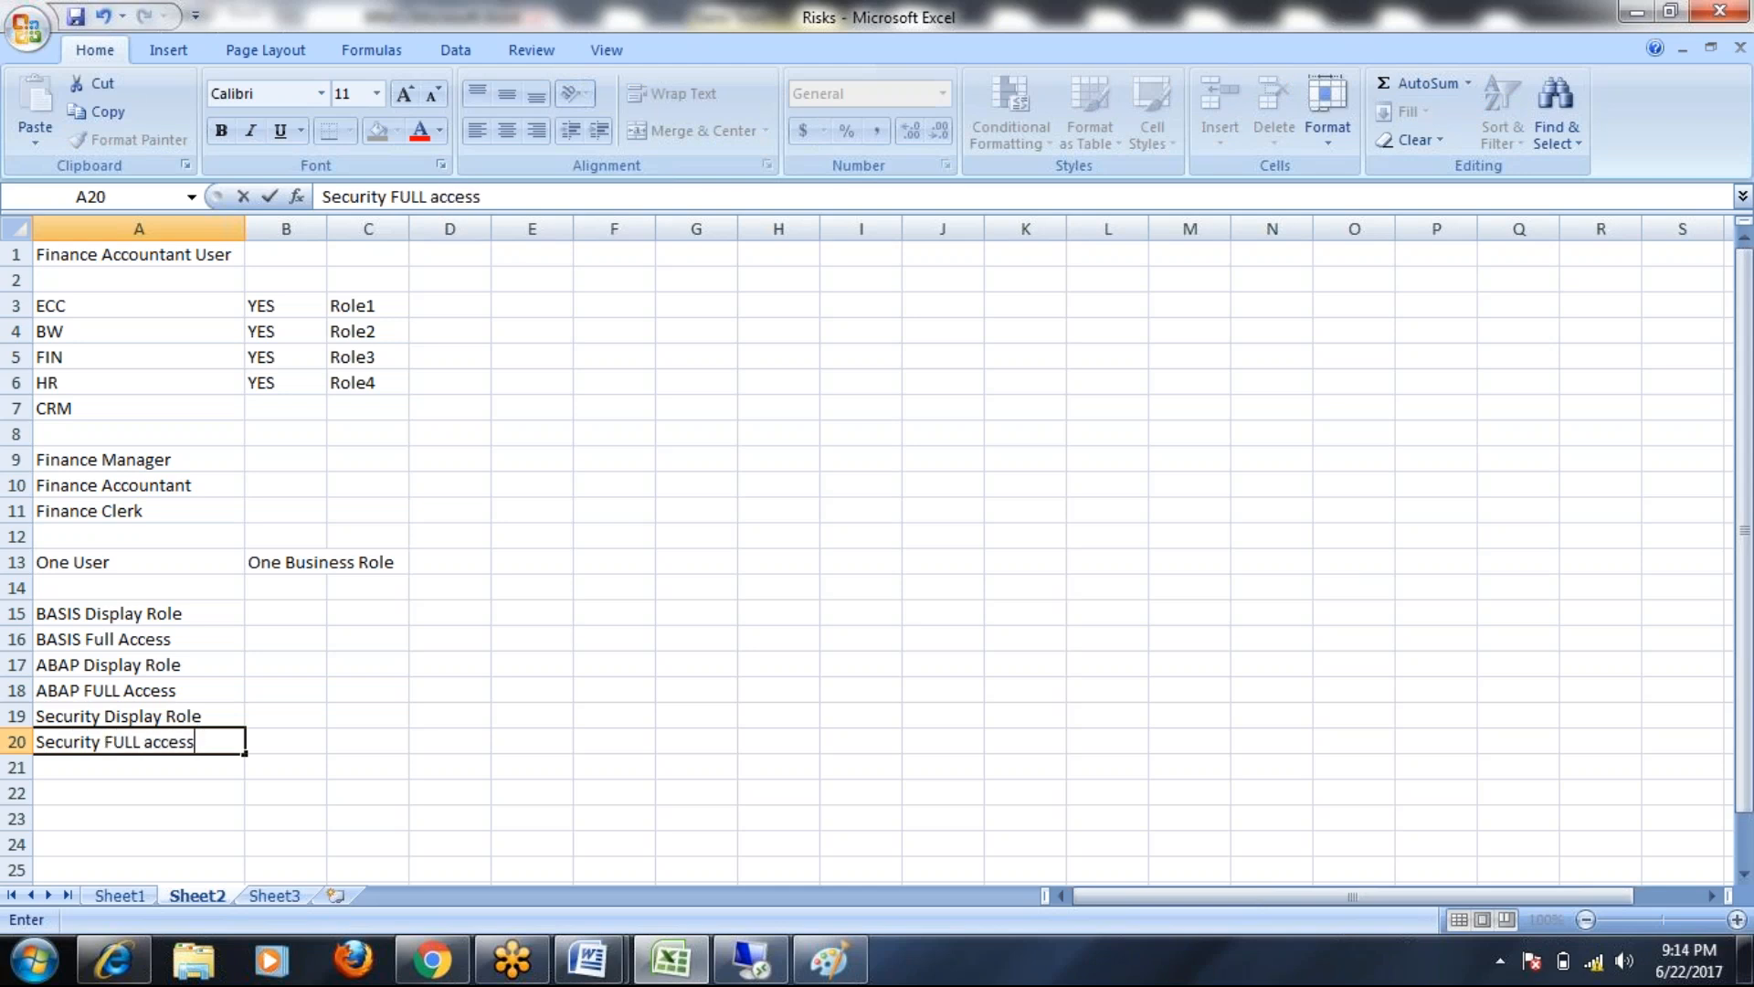
left_click(466, 614)
type("Security Business role")
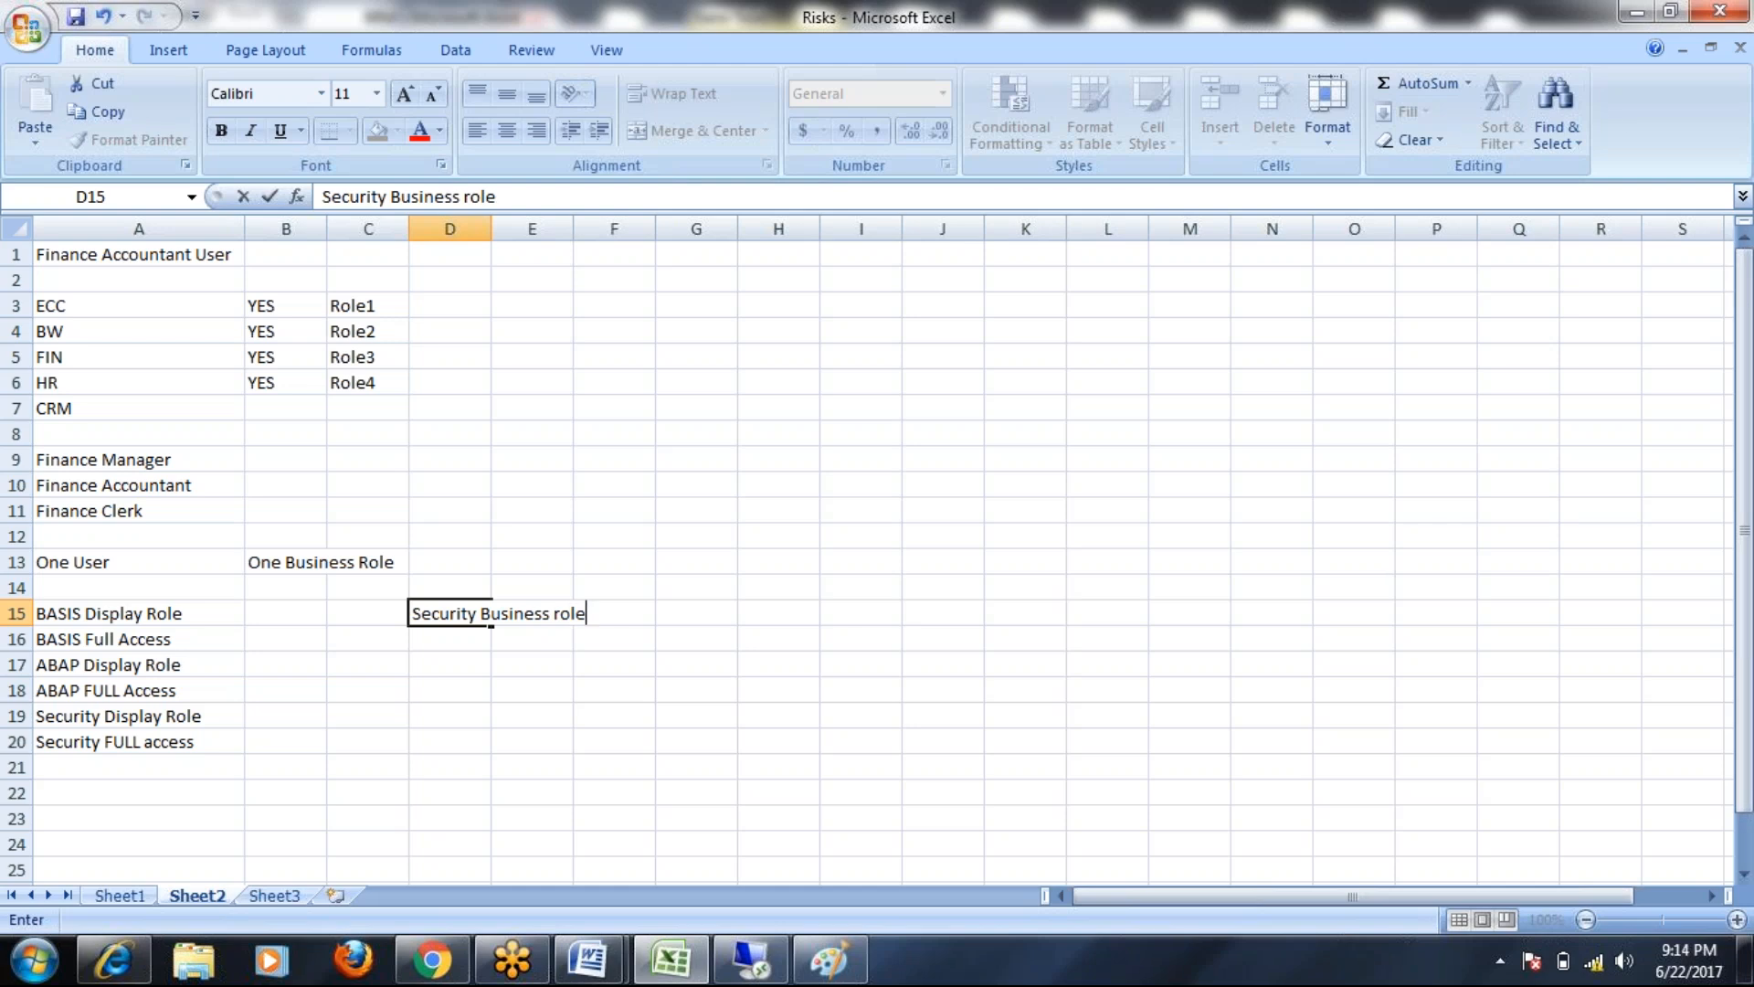
Confirm the 'Security Business role' heading in D15 and fill it yellow
left_click(539, 664)
left_click(461, 635)
left_click(439, 613)
left_click(377, 131)
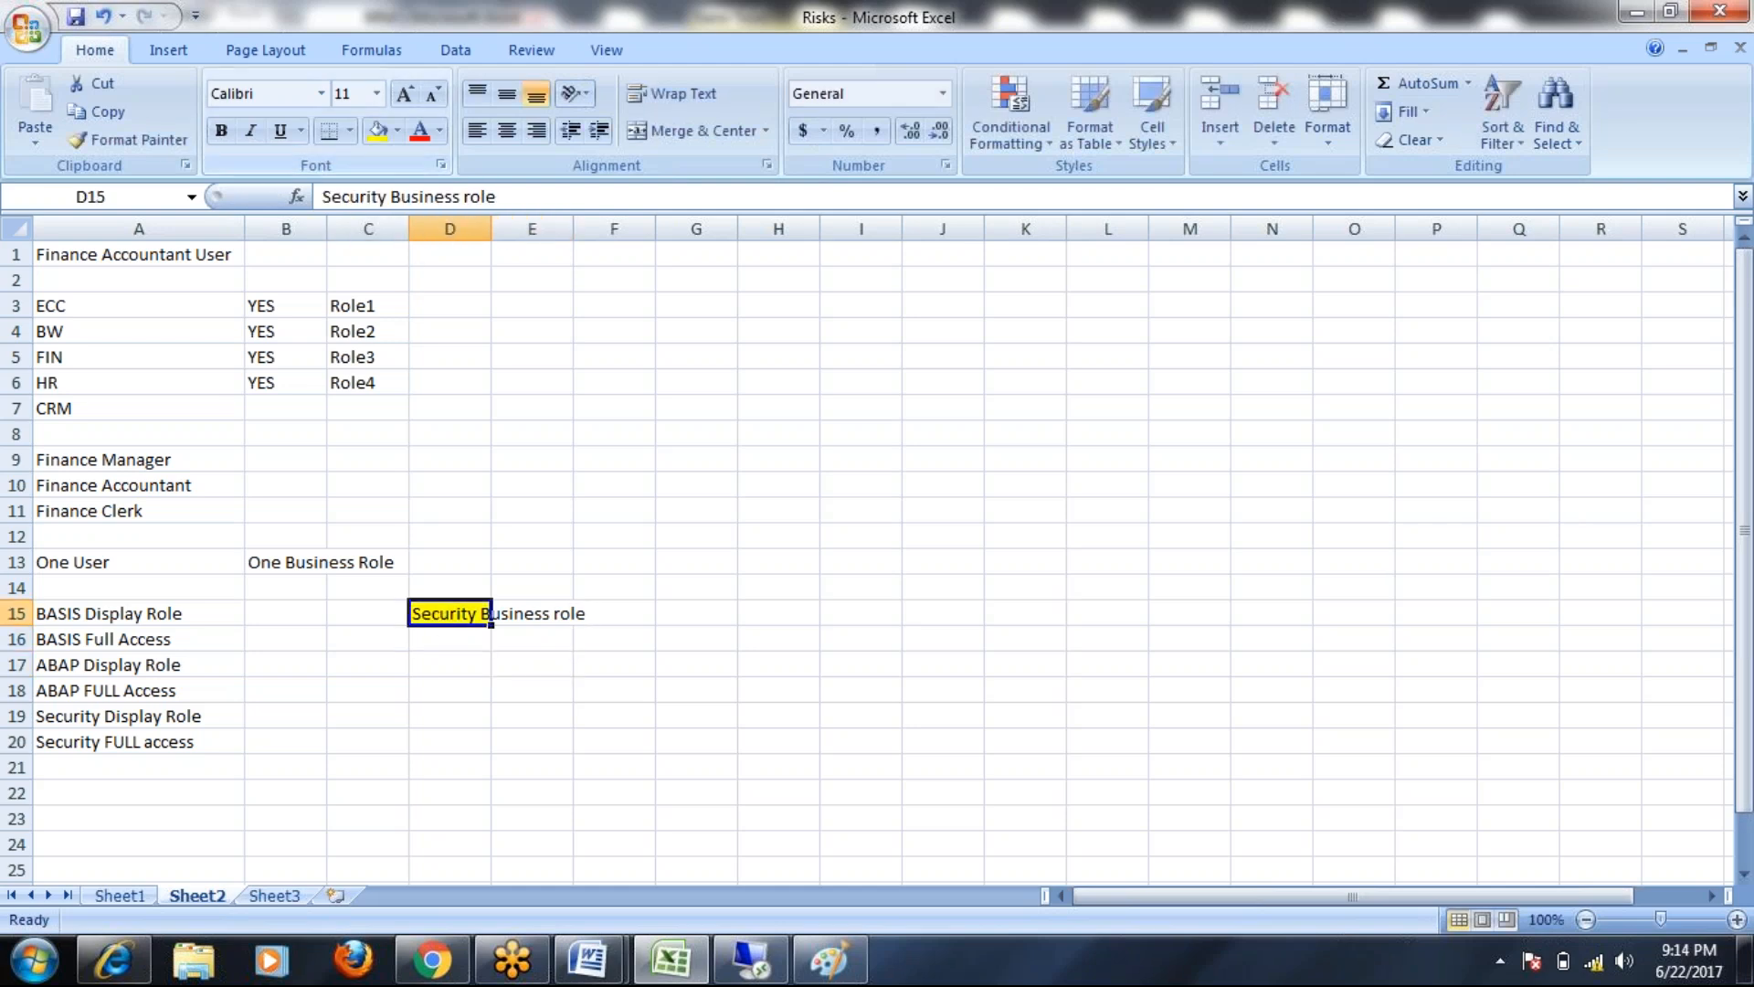
Copy BASIS Display Role, ABAP Display Role and Security FULL access into D16, D17 and D18
left_click(119, 613)
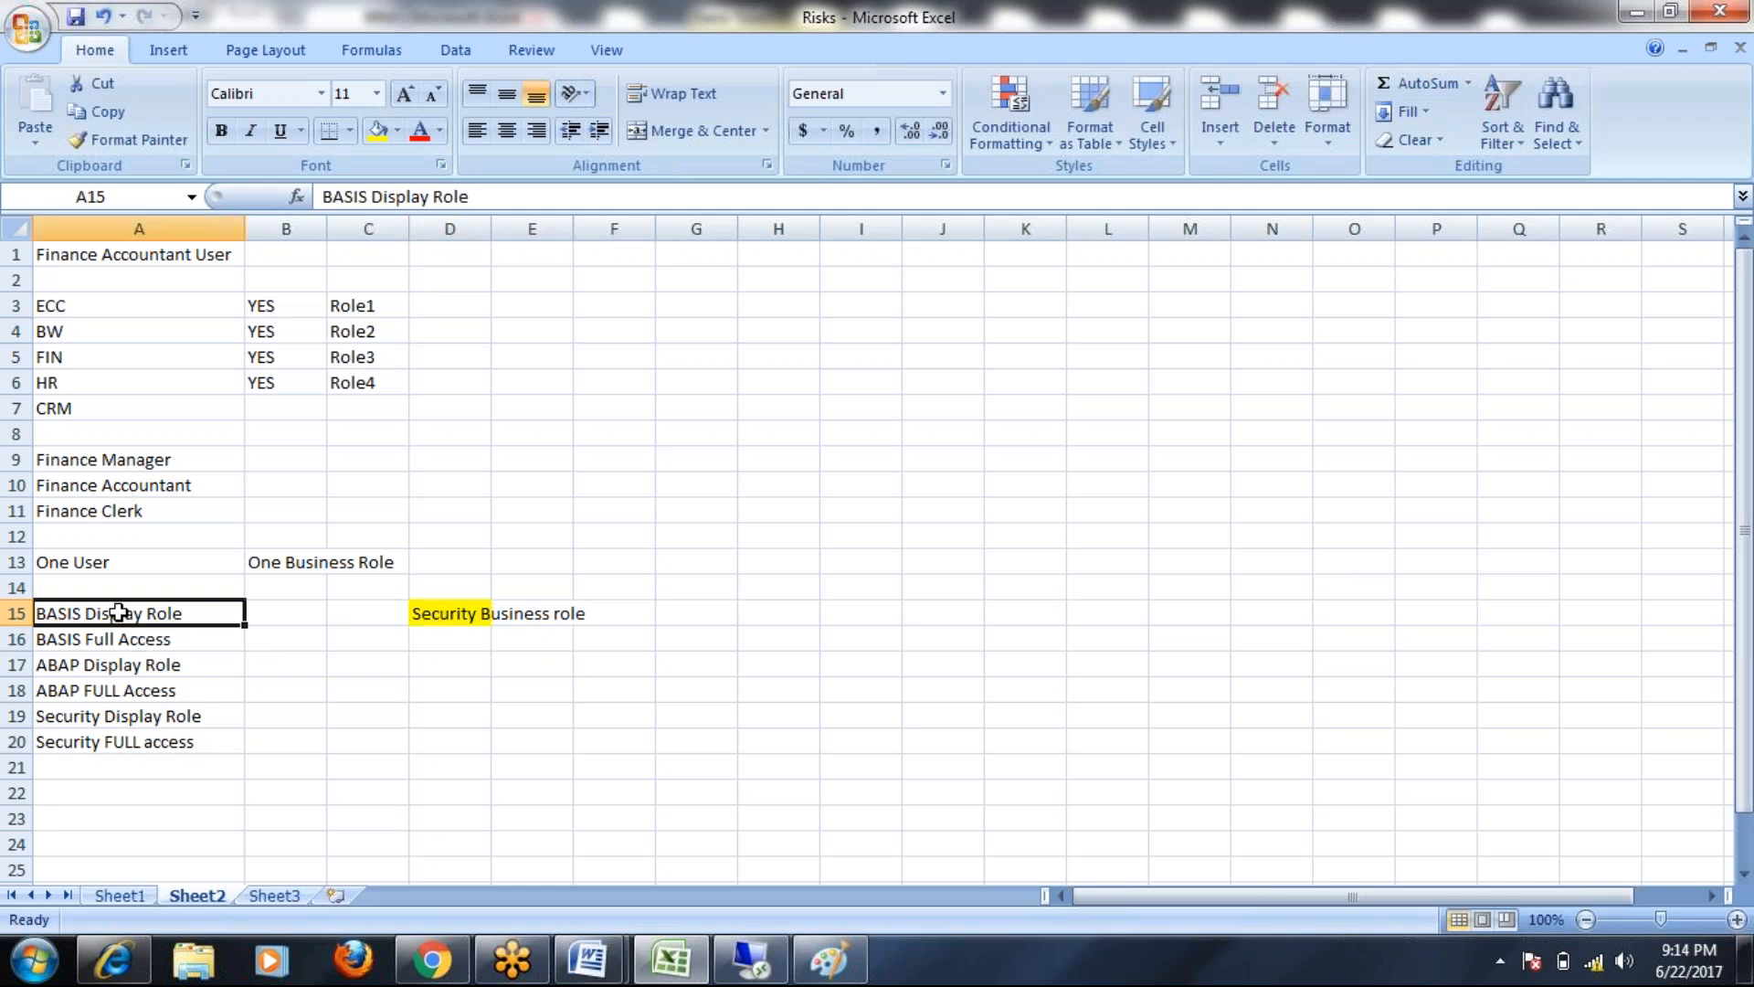
key("ctrl+c")
left_click(442, 638)
key("ctrl+v")
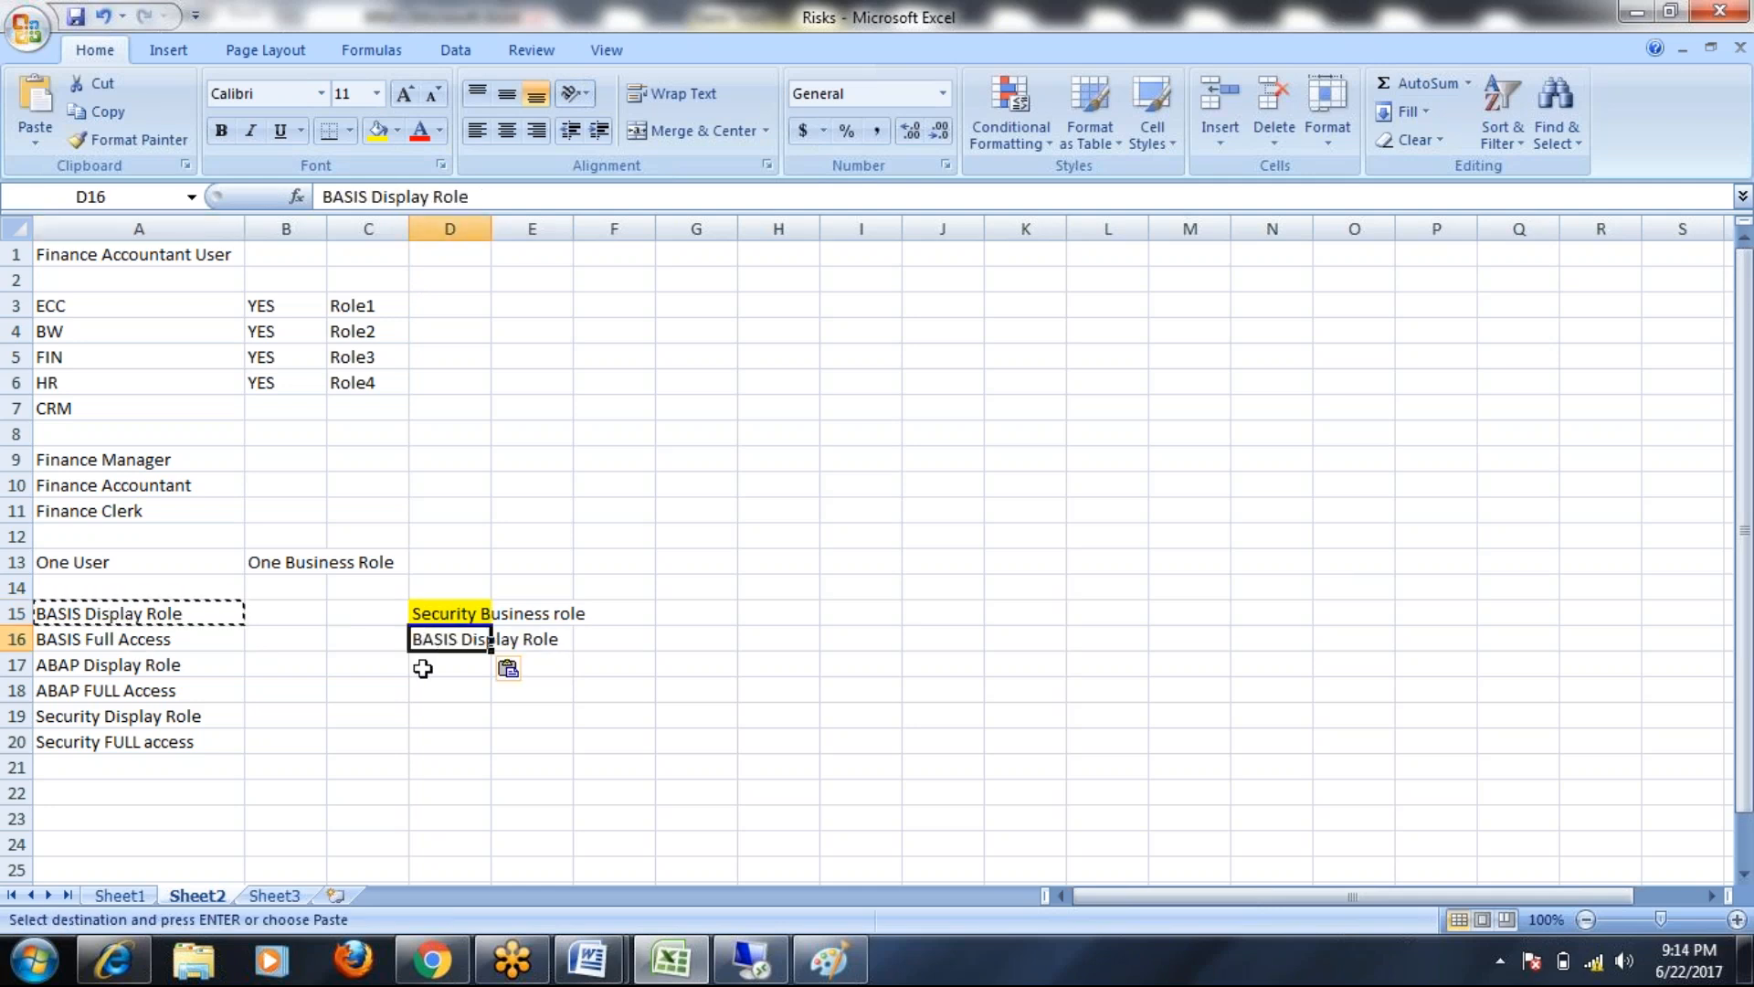
left_click(114, 667)
key("ctrl+c")
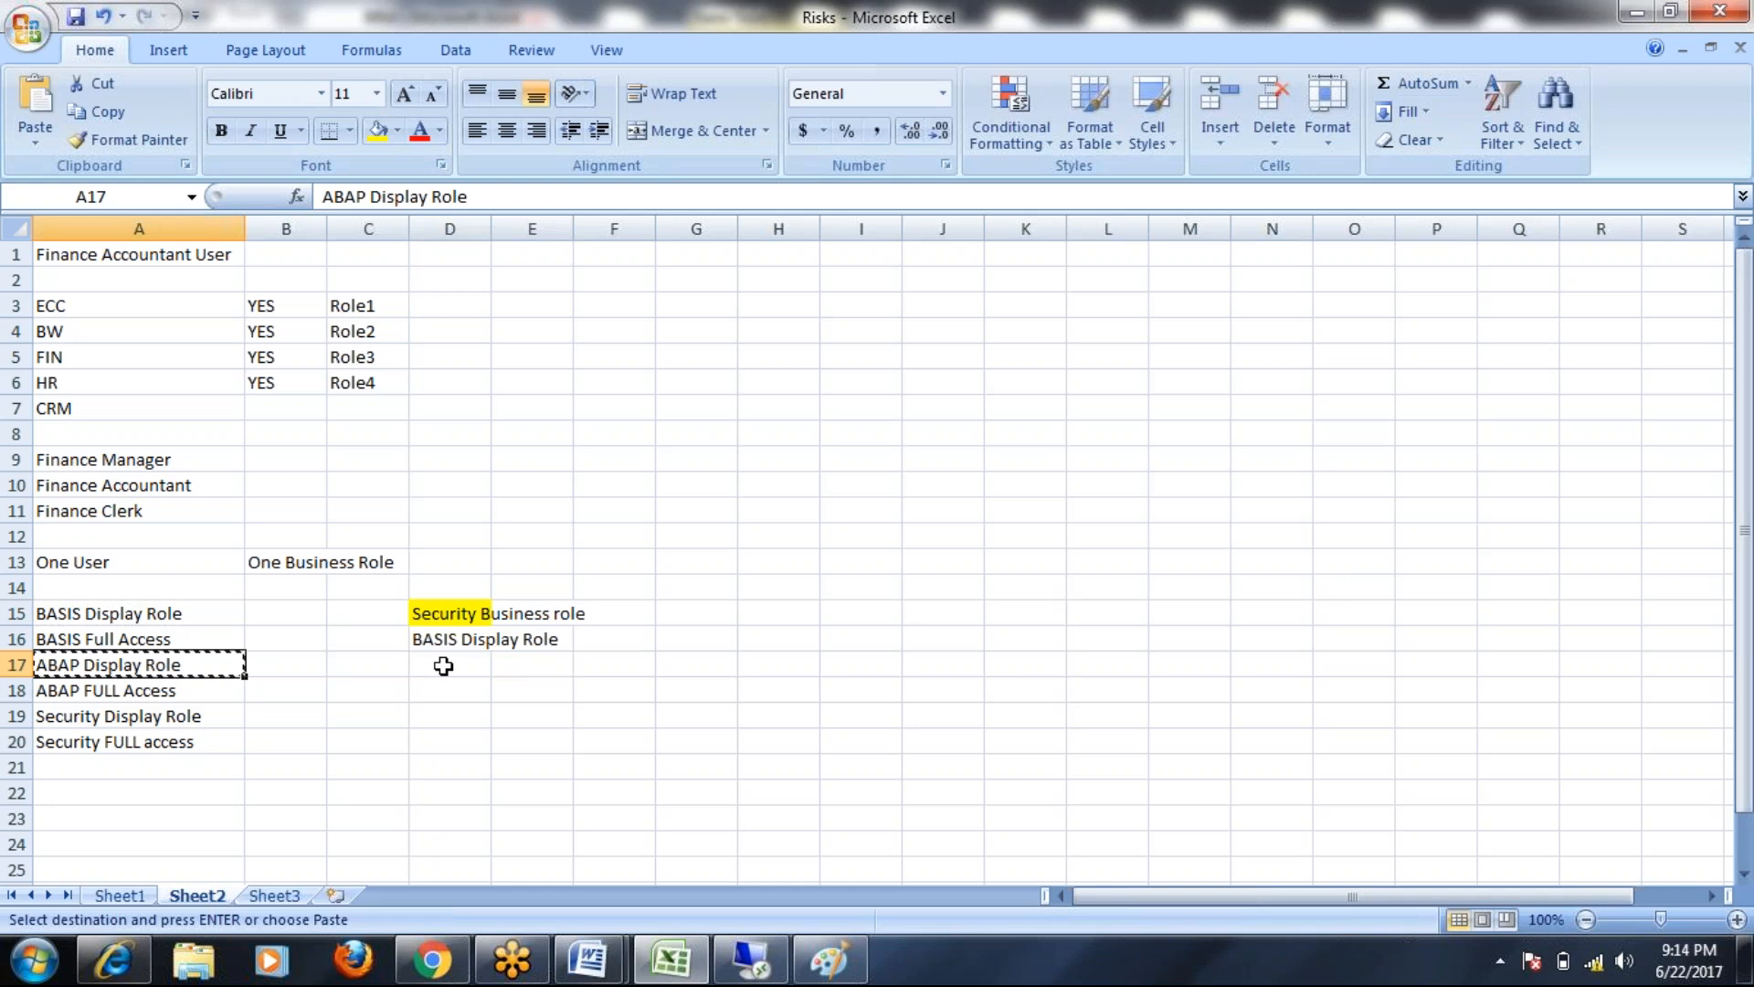
left_click(444, 665)
key("ctrl+v")
left_click(99, 742)
key("ctrl+c")
left_click(440, 690)
key("ctrl+v")
Select the heading cells D15 through E15
left_click(487, 616)
left_click_drag(487, 616, 568, 615)
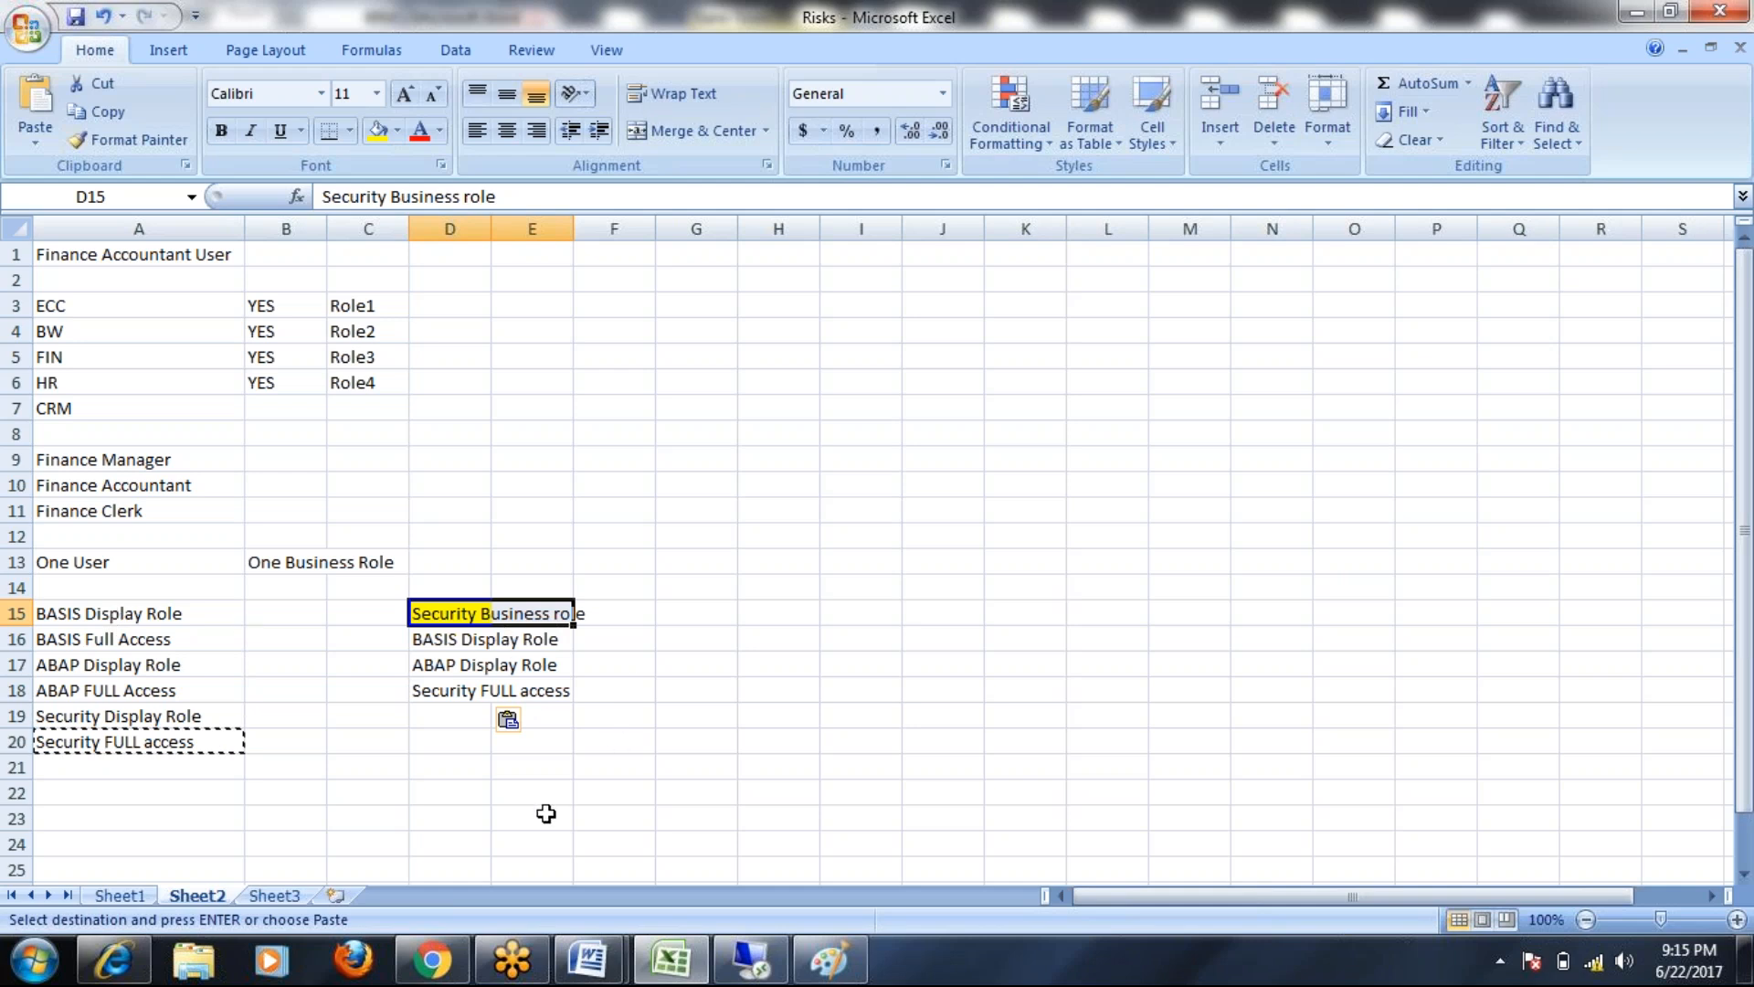
scroll(765, 724, "down", 1)
scroll(765, 724, "up", 1)
Cut the entire EP diagram from the Paint canvas with a rectangular selection
left_click(830, 966)
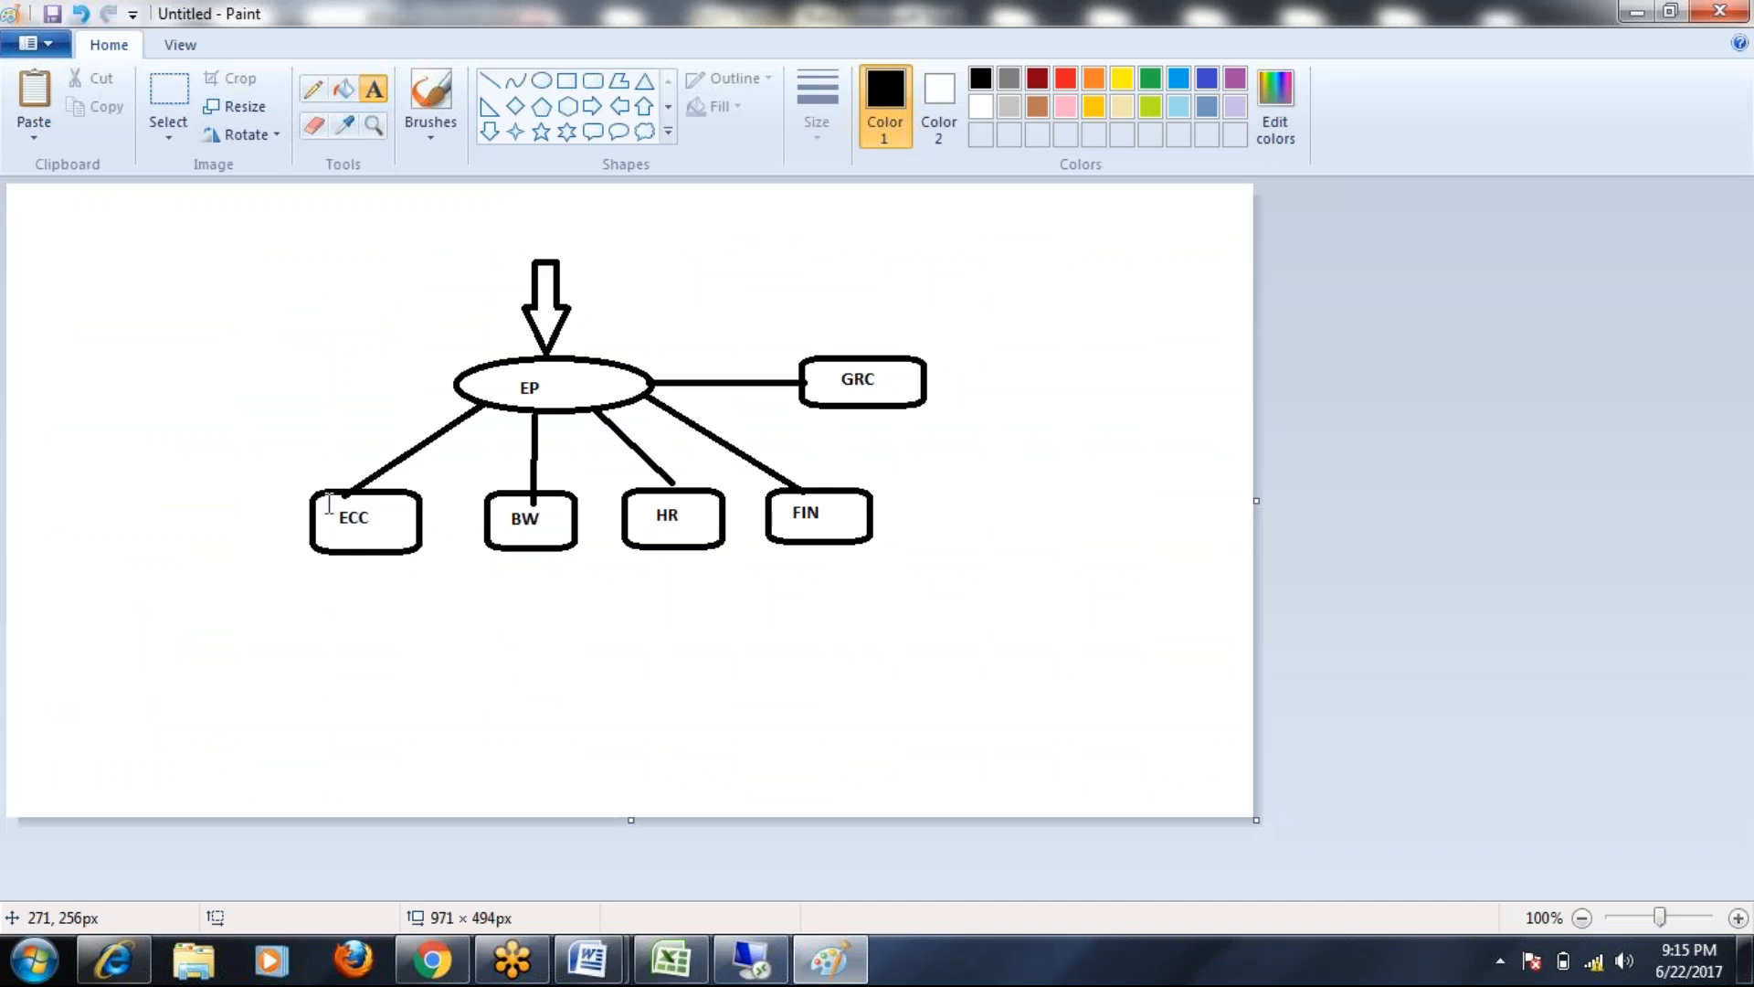
left_click(168, 132)
left_click(259, 195)
left_click_drag(254, 242, 980, 597)
right_click(914, 530)
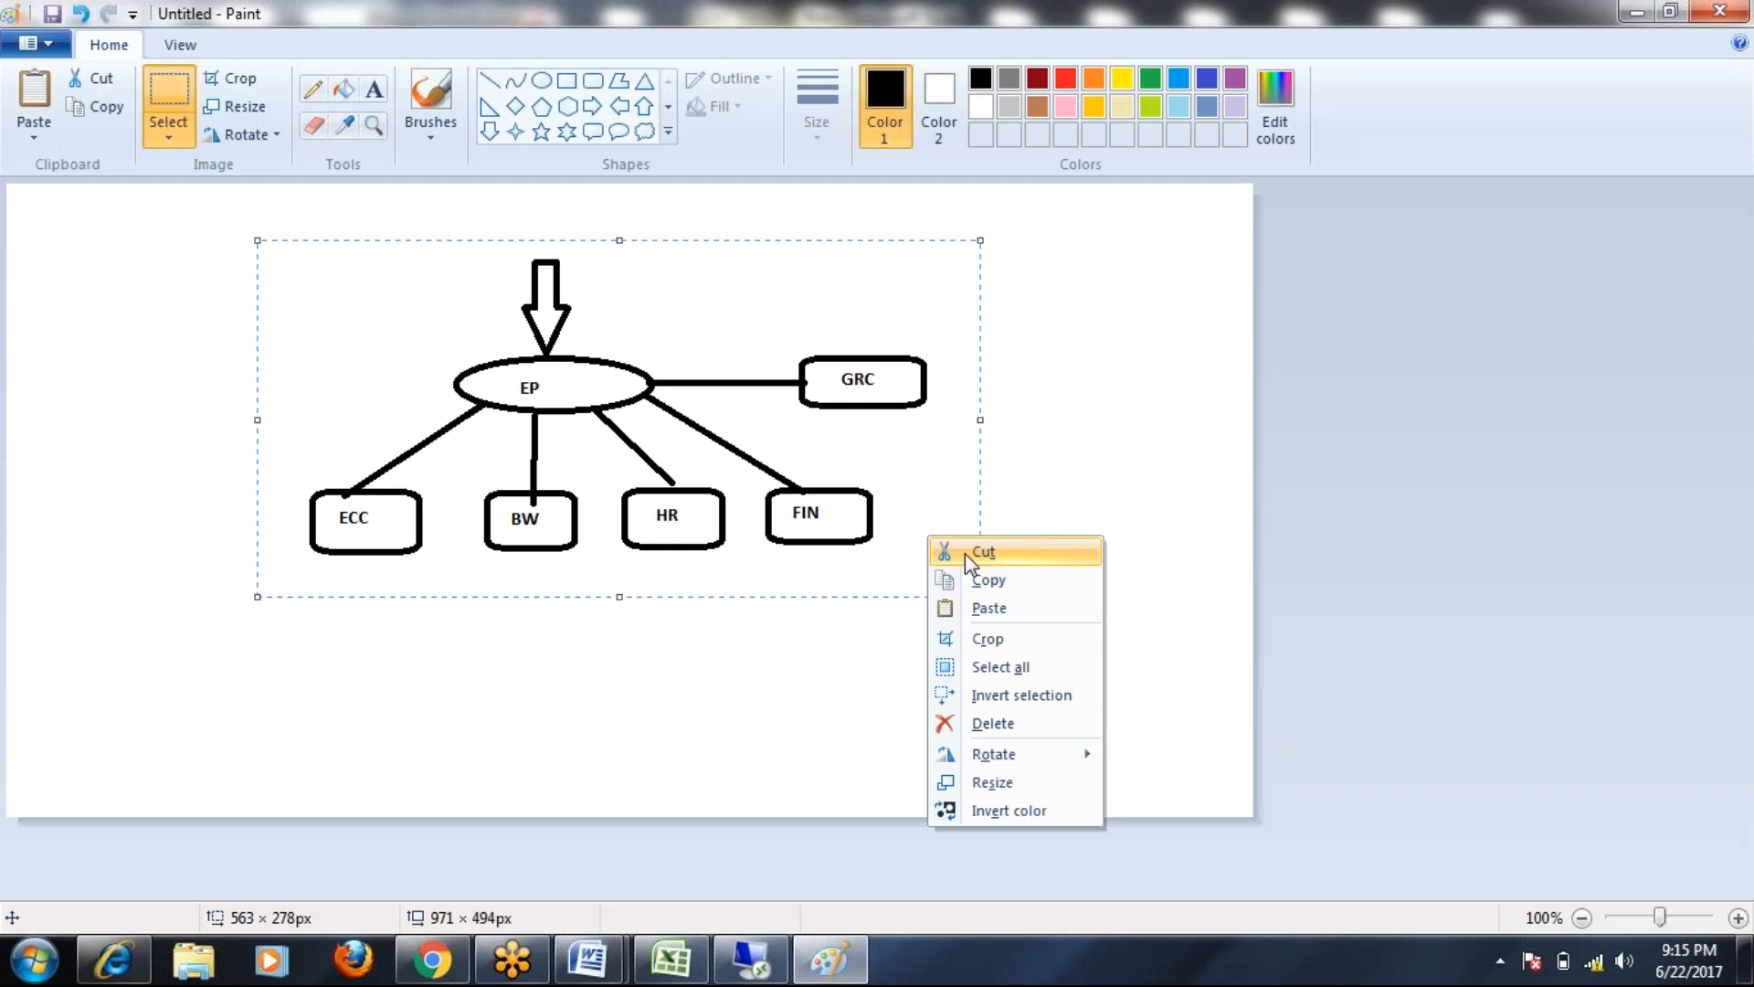
left_click(969, 550)
mouse_move(589, 959)
left_click(742, 859)
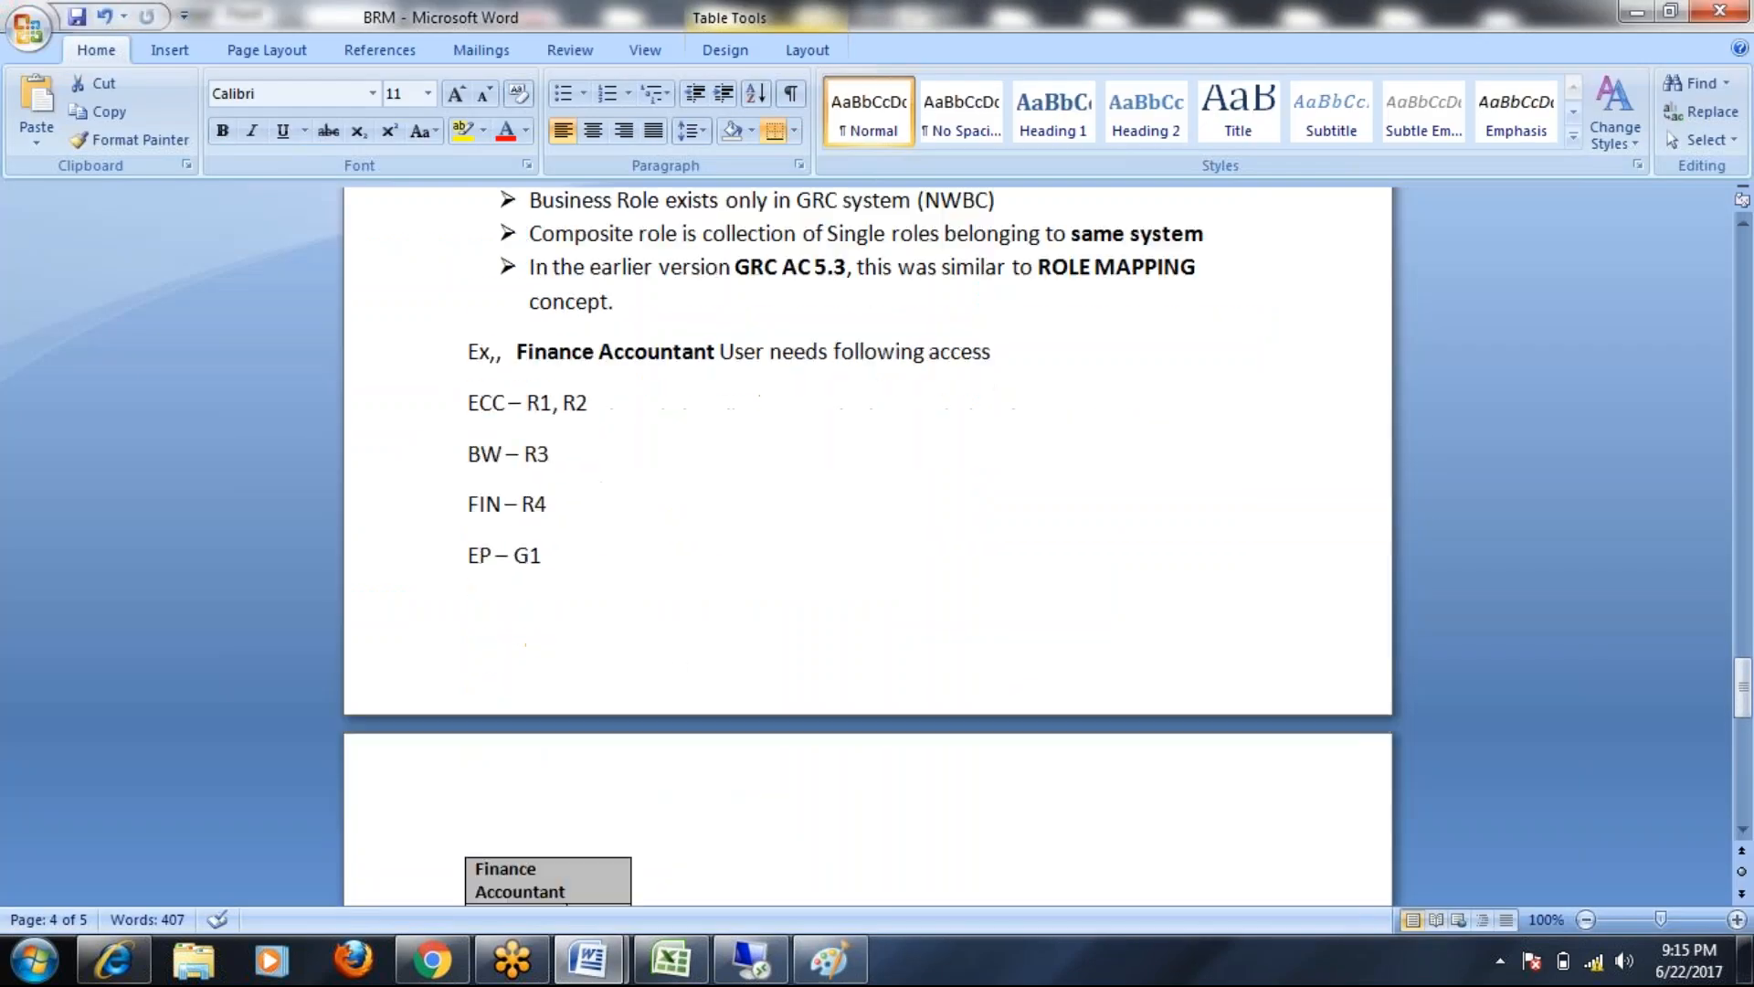
Paste the EP diagram below the Finance Accountant table and shrink it
scroll(675, 647, "down", 3)
left_click(779, 738)
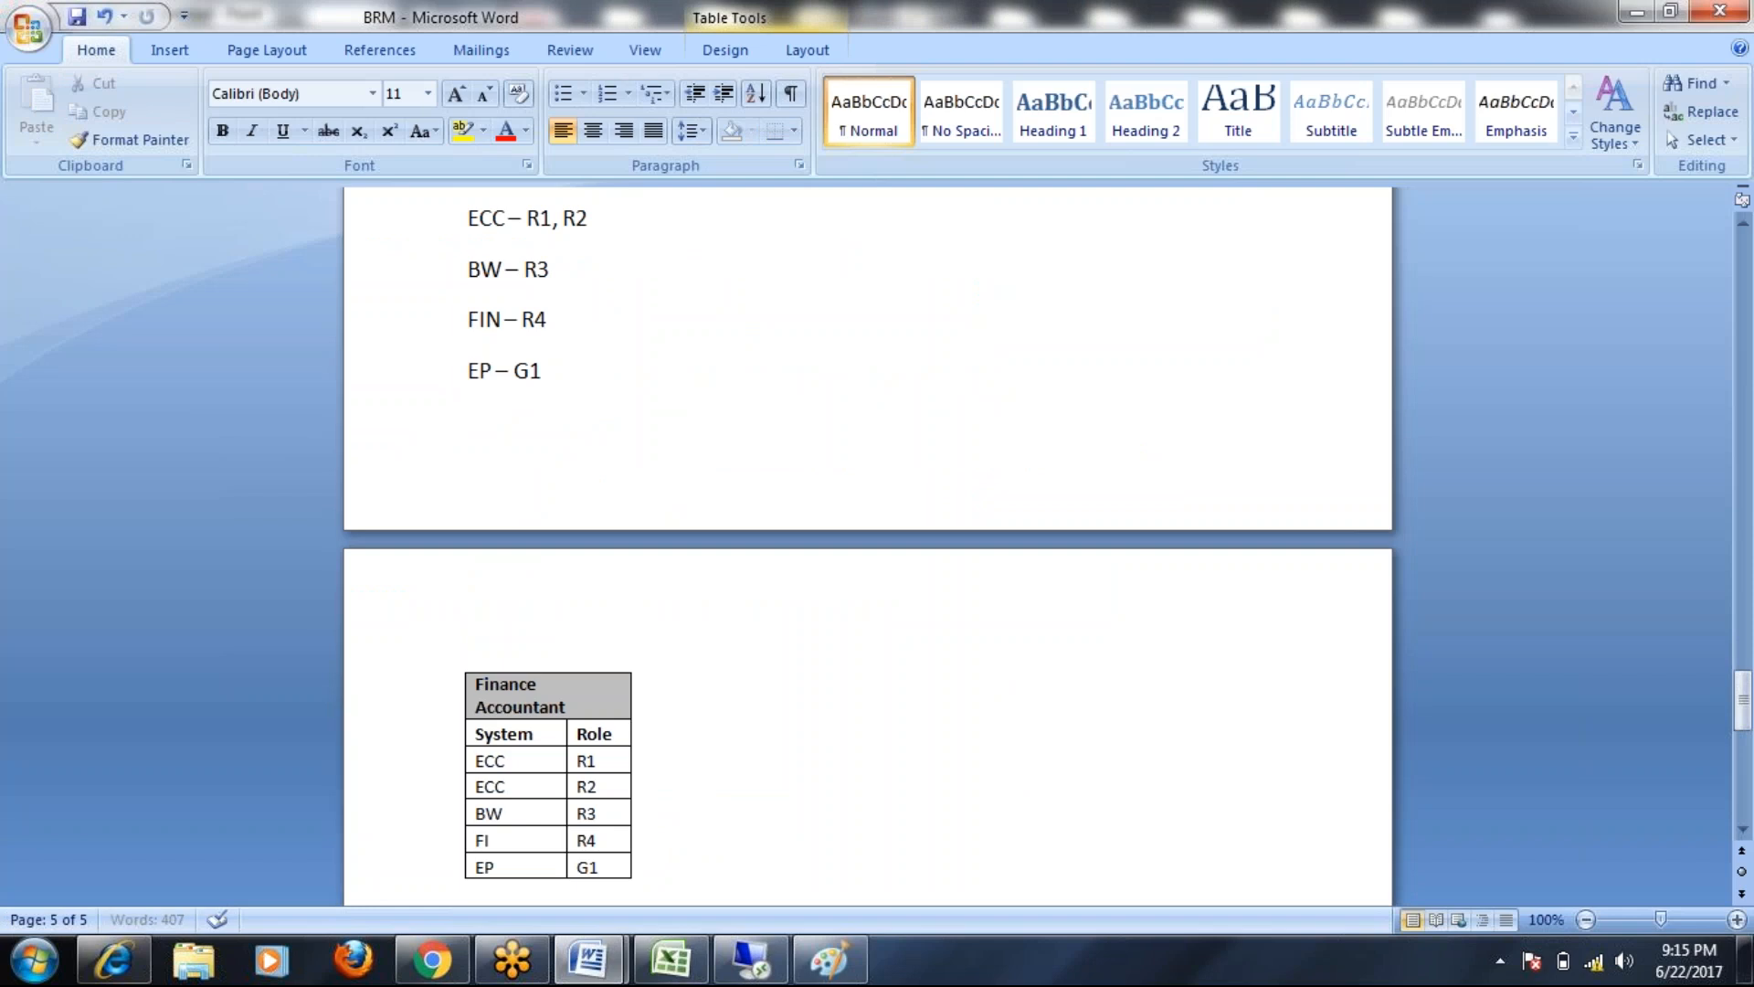
key("ctrl+v")
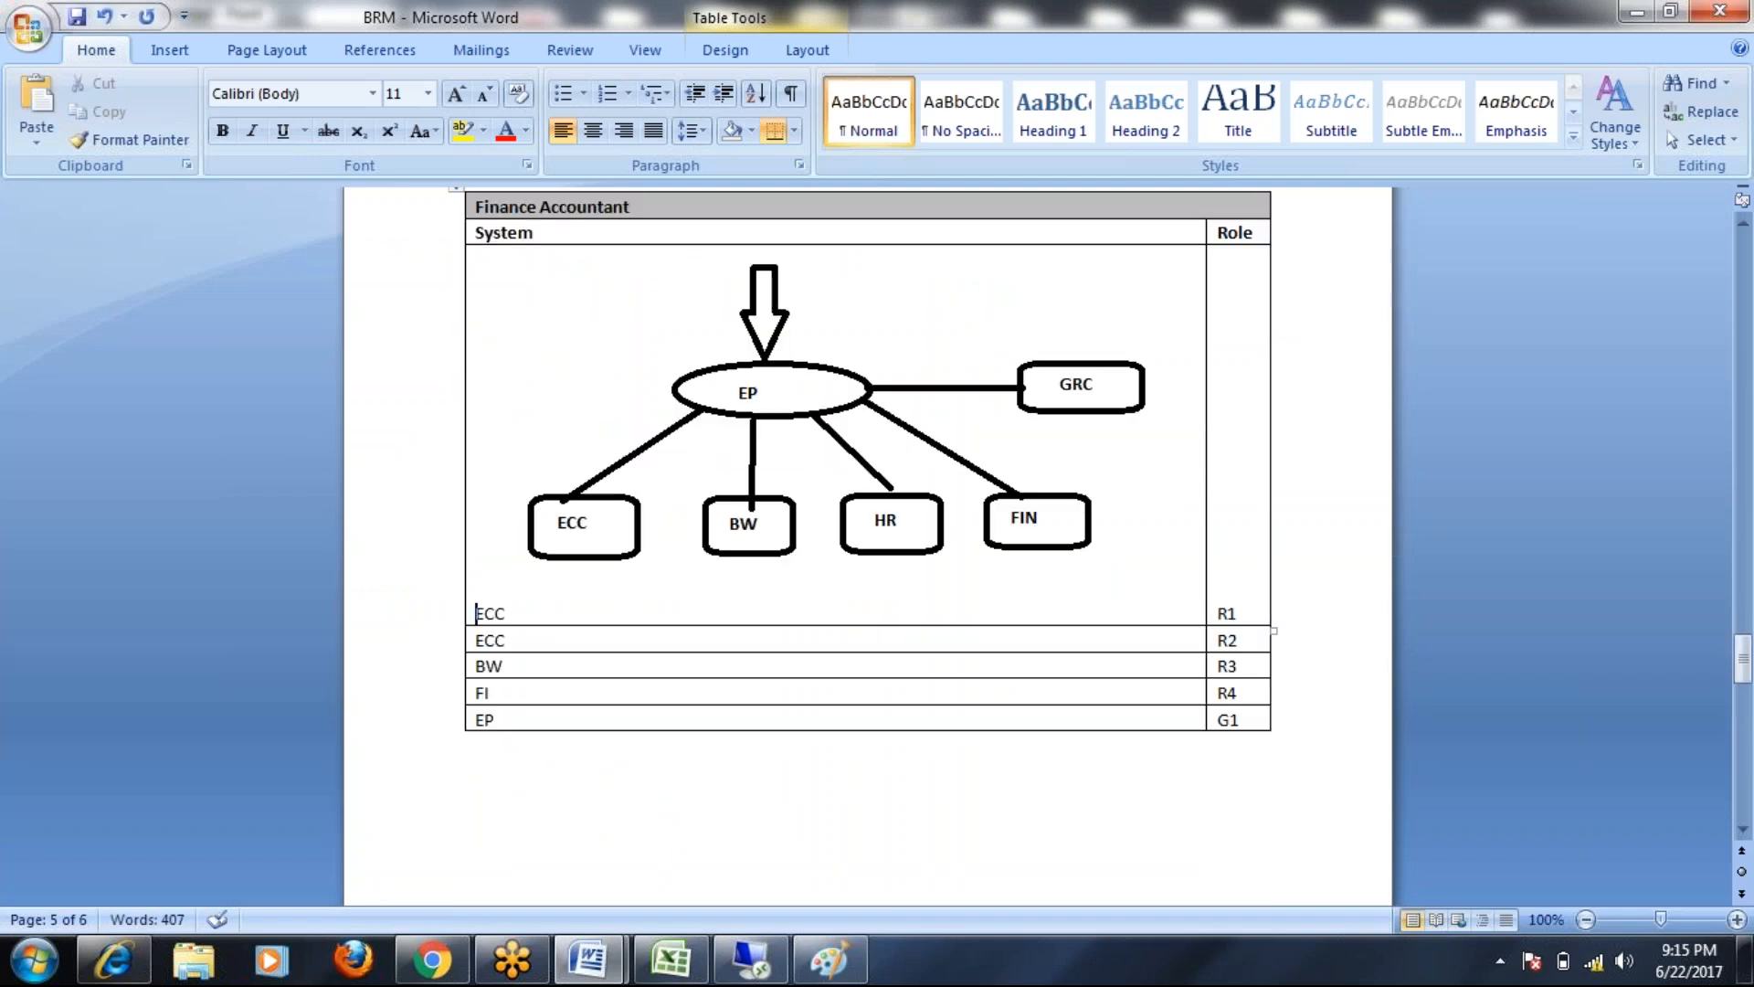
key("ctrl+z")
left_click(584, 455)
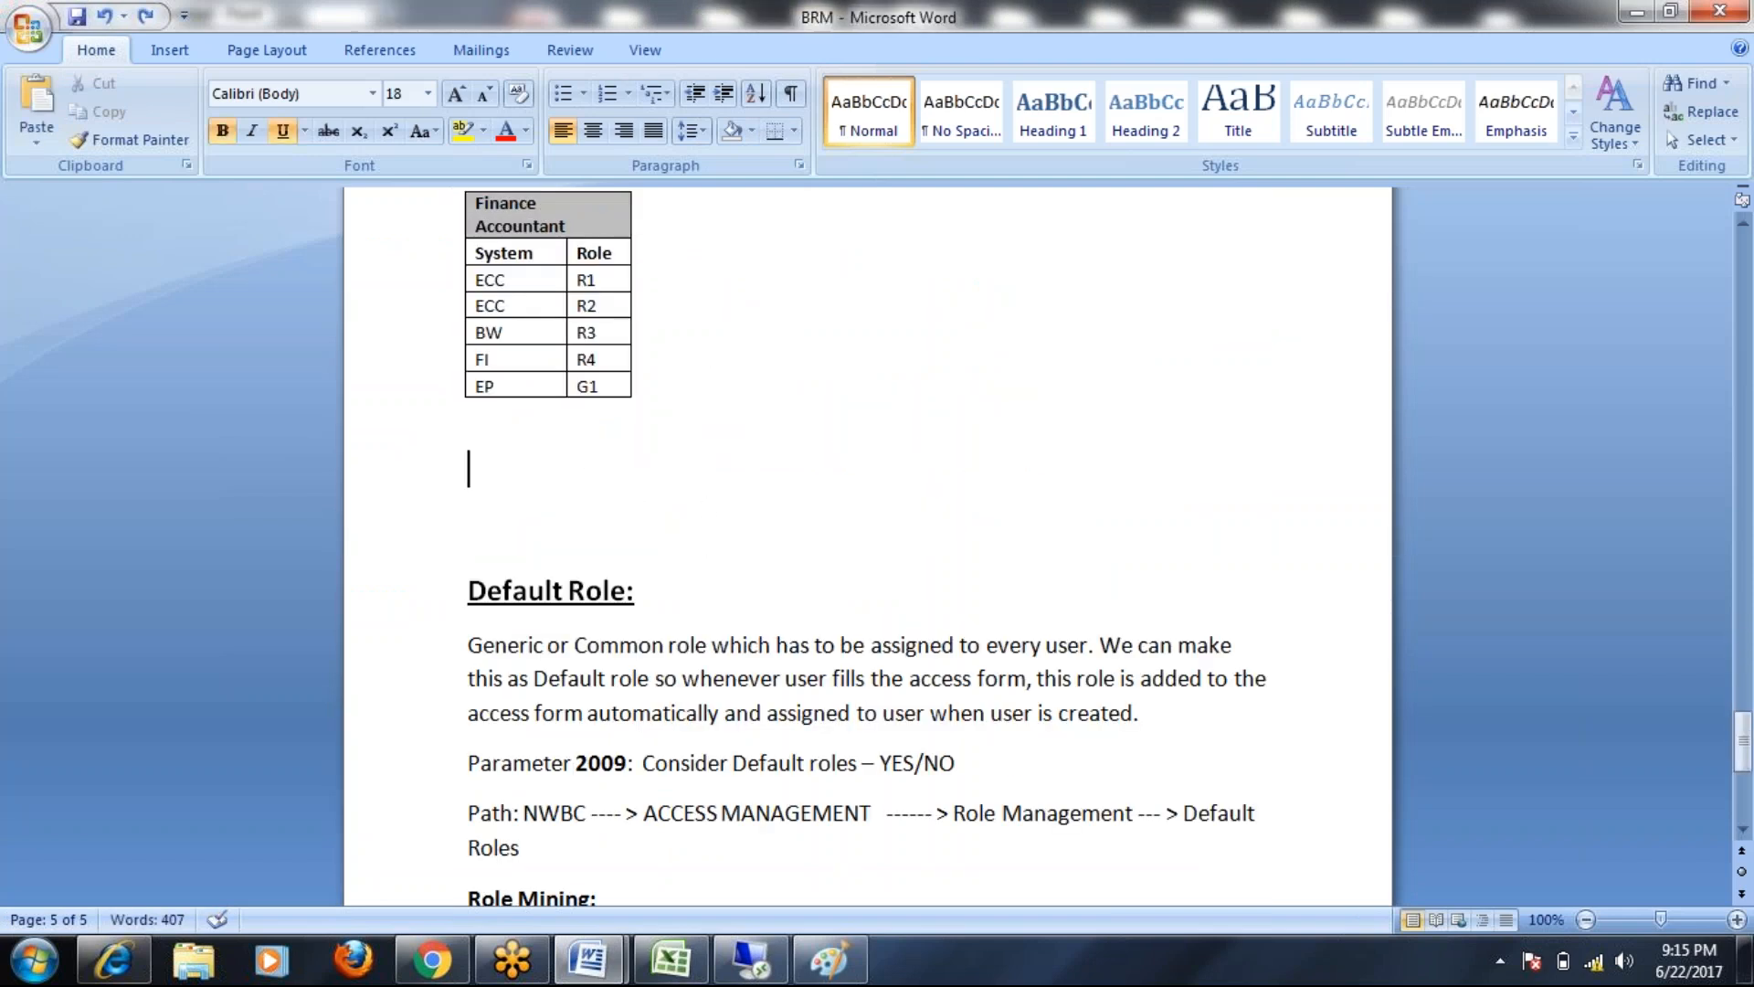
key("ctrl+v")
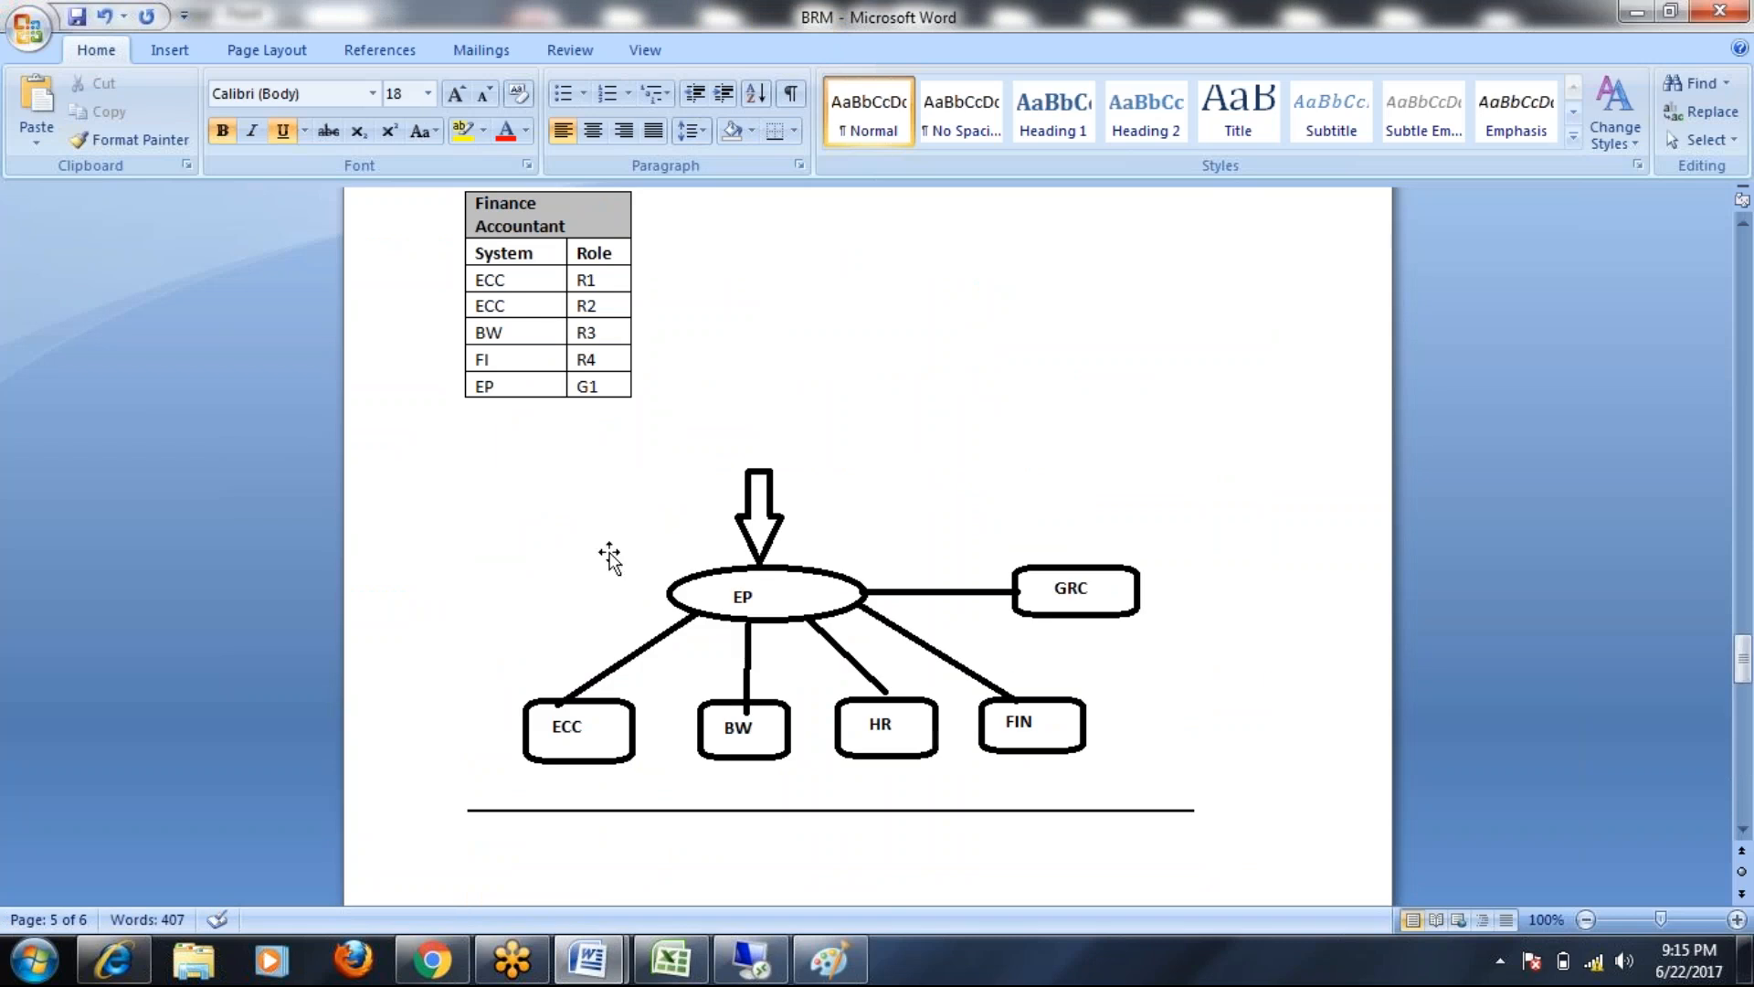
left_click(603, 553)
left_click_drag(477, 454, 803, 559)
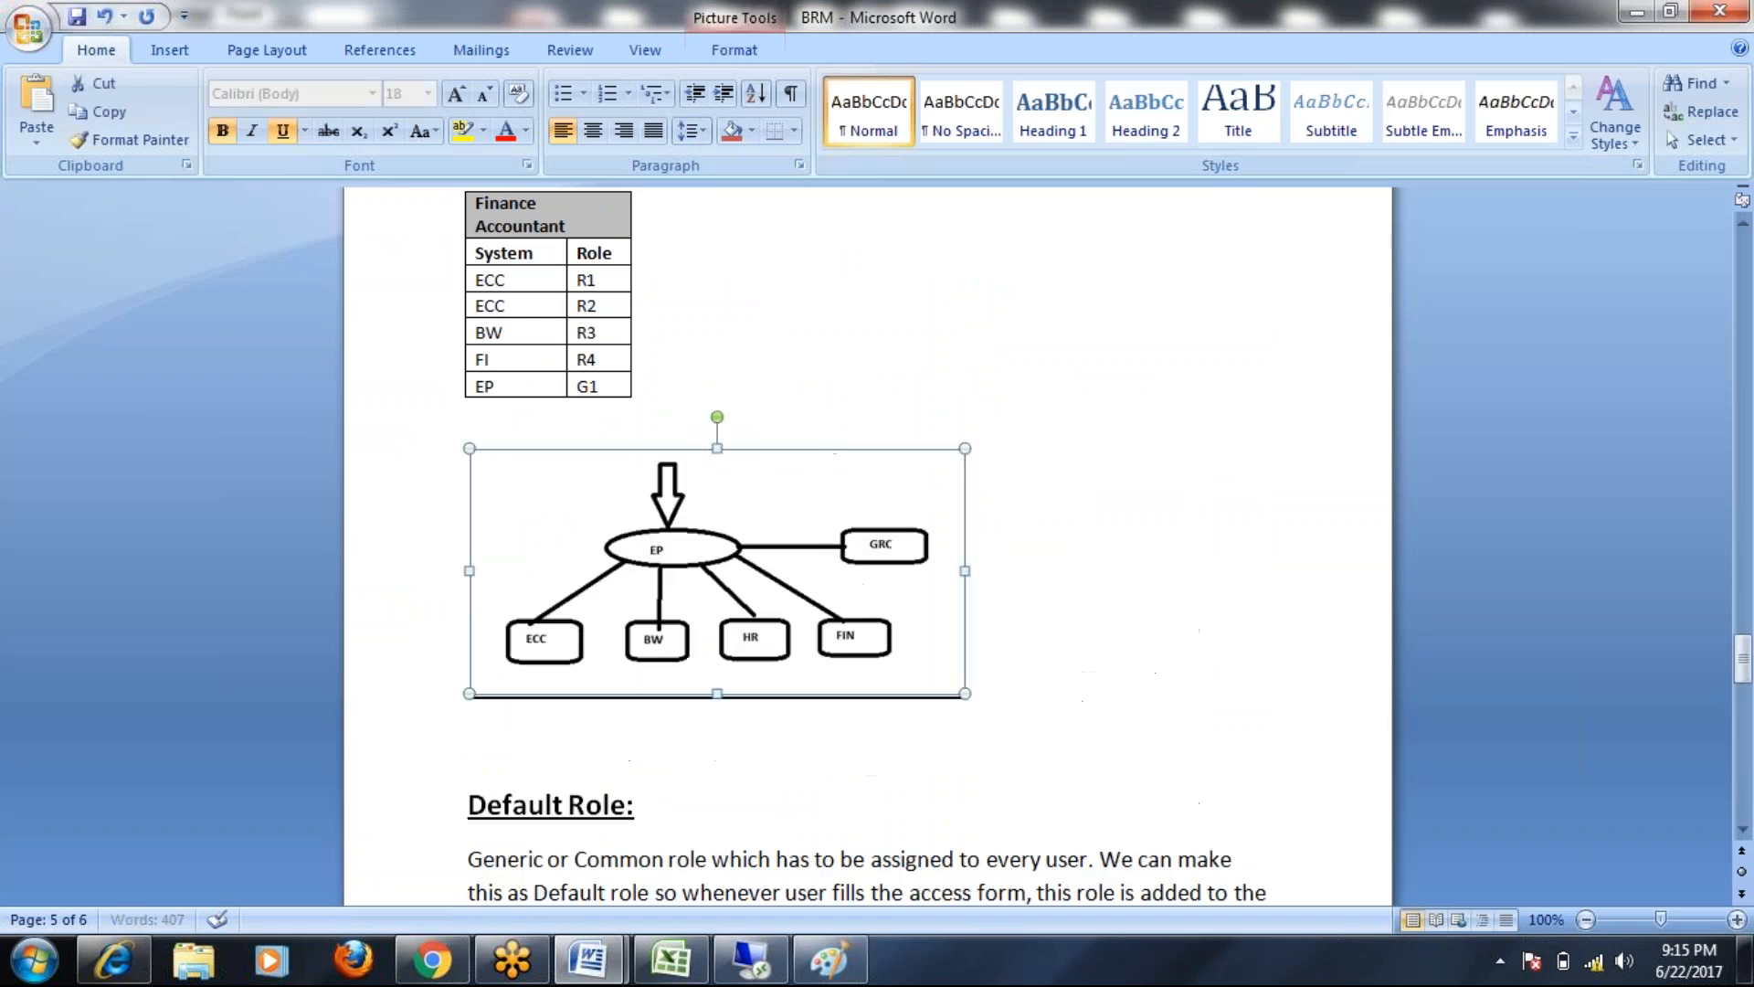
left_click(744, 239)
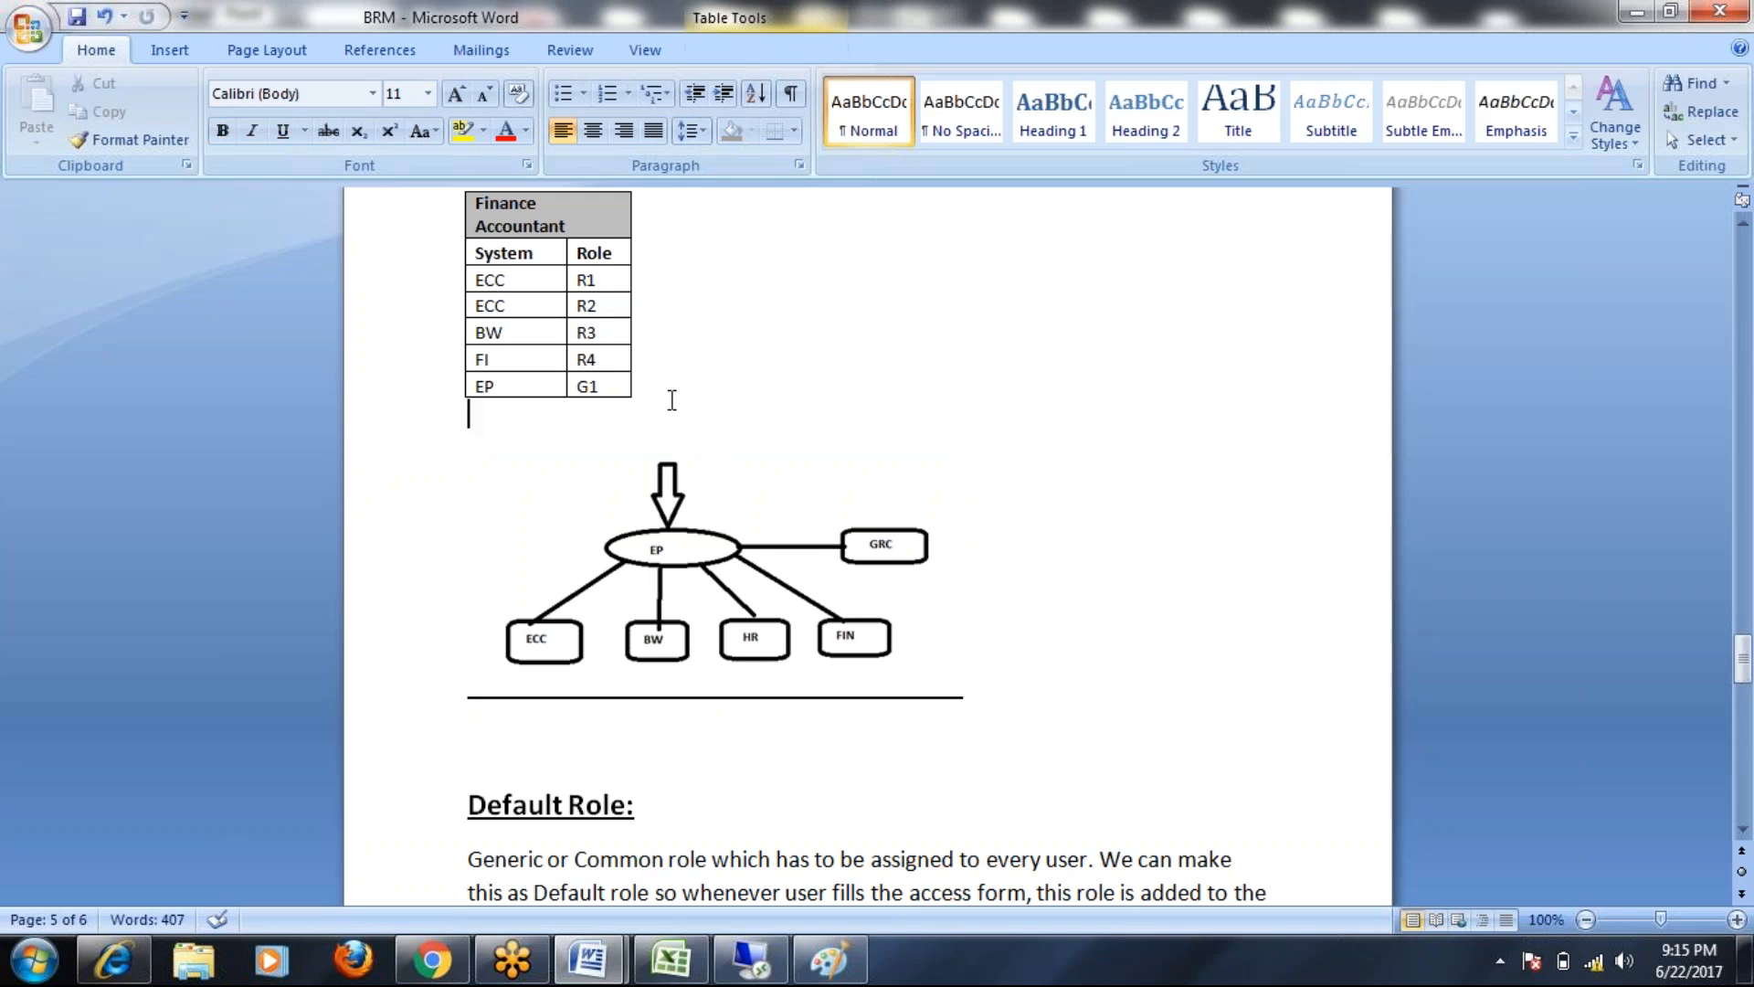
Adjust the blank line above the diagram and save the BRM document
left_click(672, 400)
key("Delete")
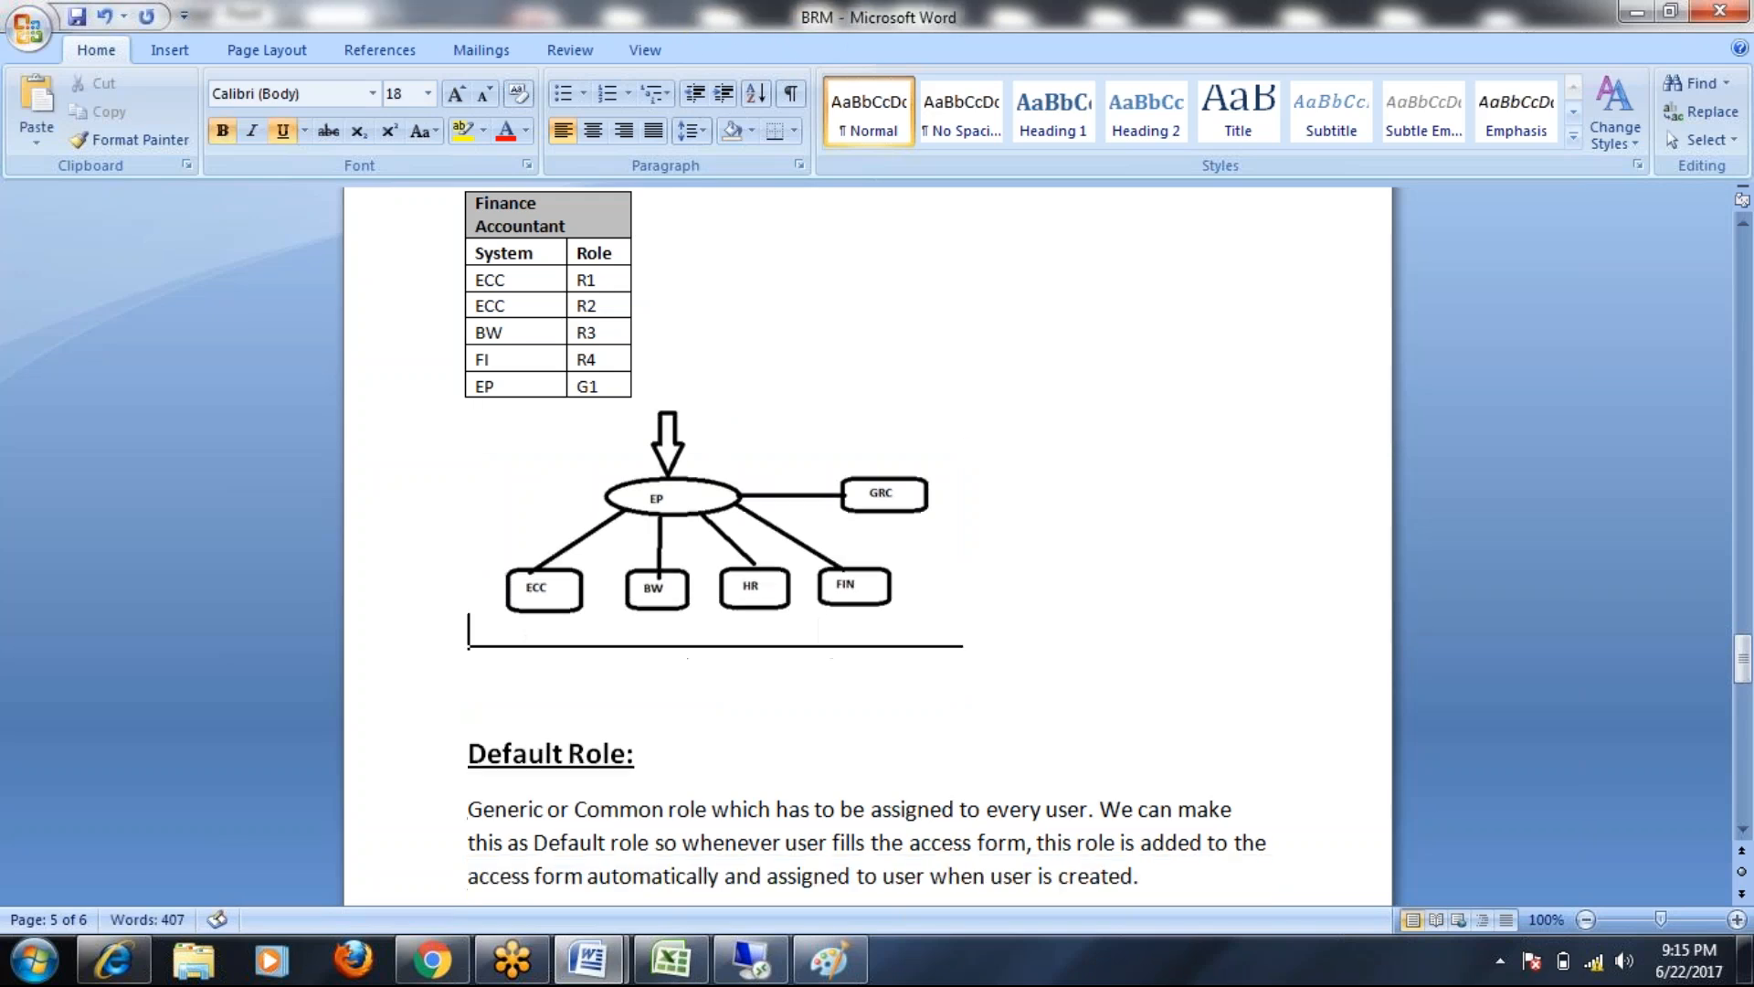
key("Return")
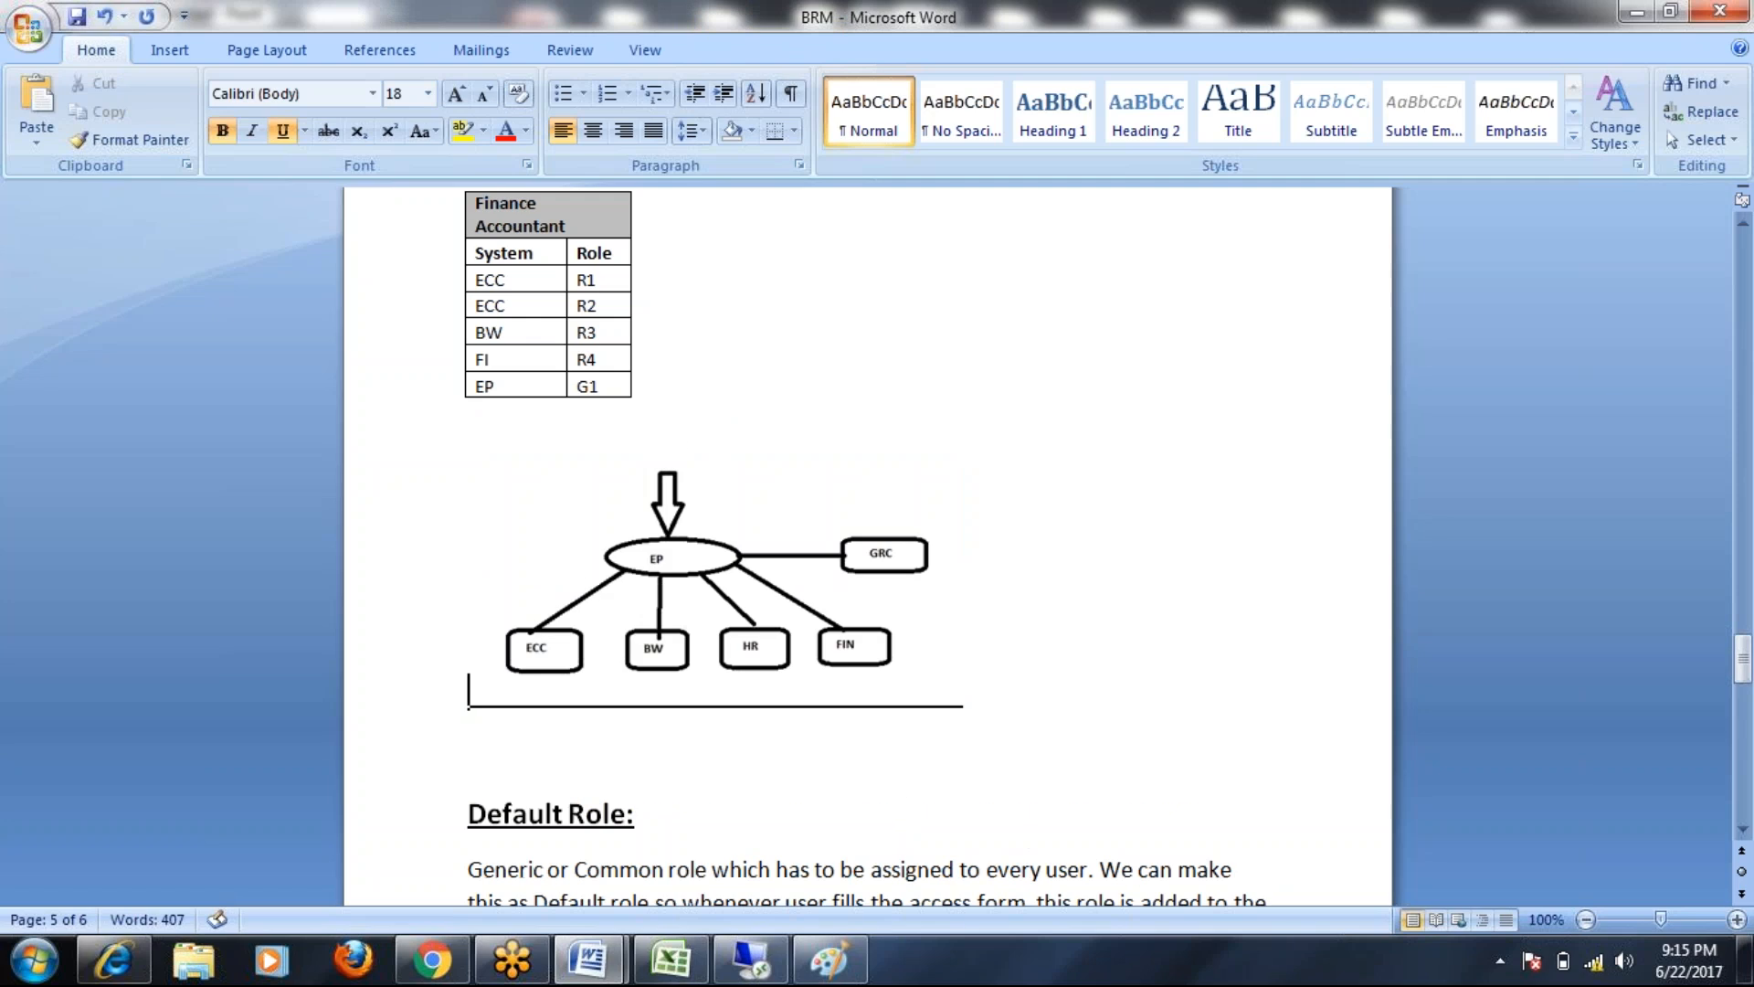
scroll(667, 404, "down", 1)
scroll(1049, 595, "down", 3)
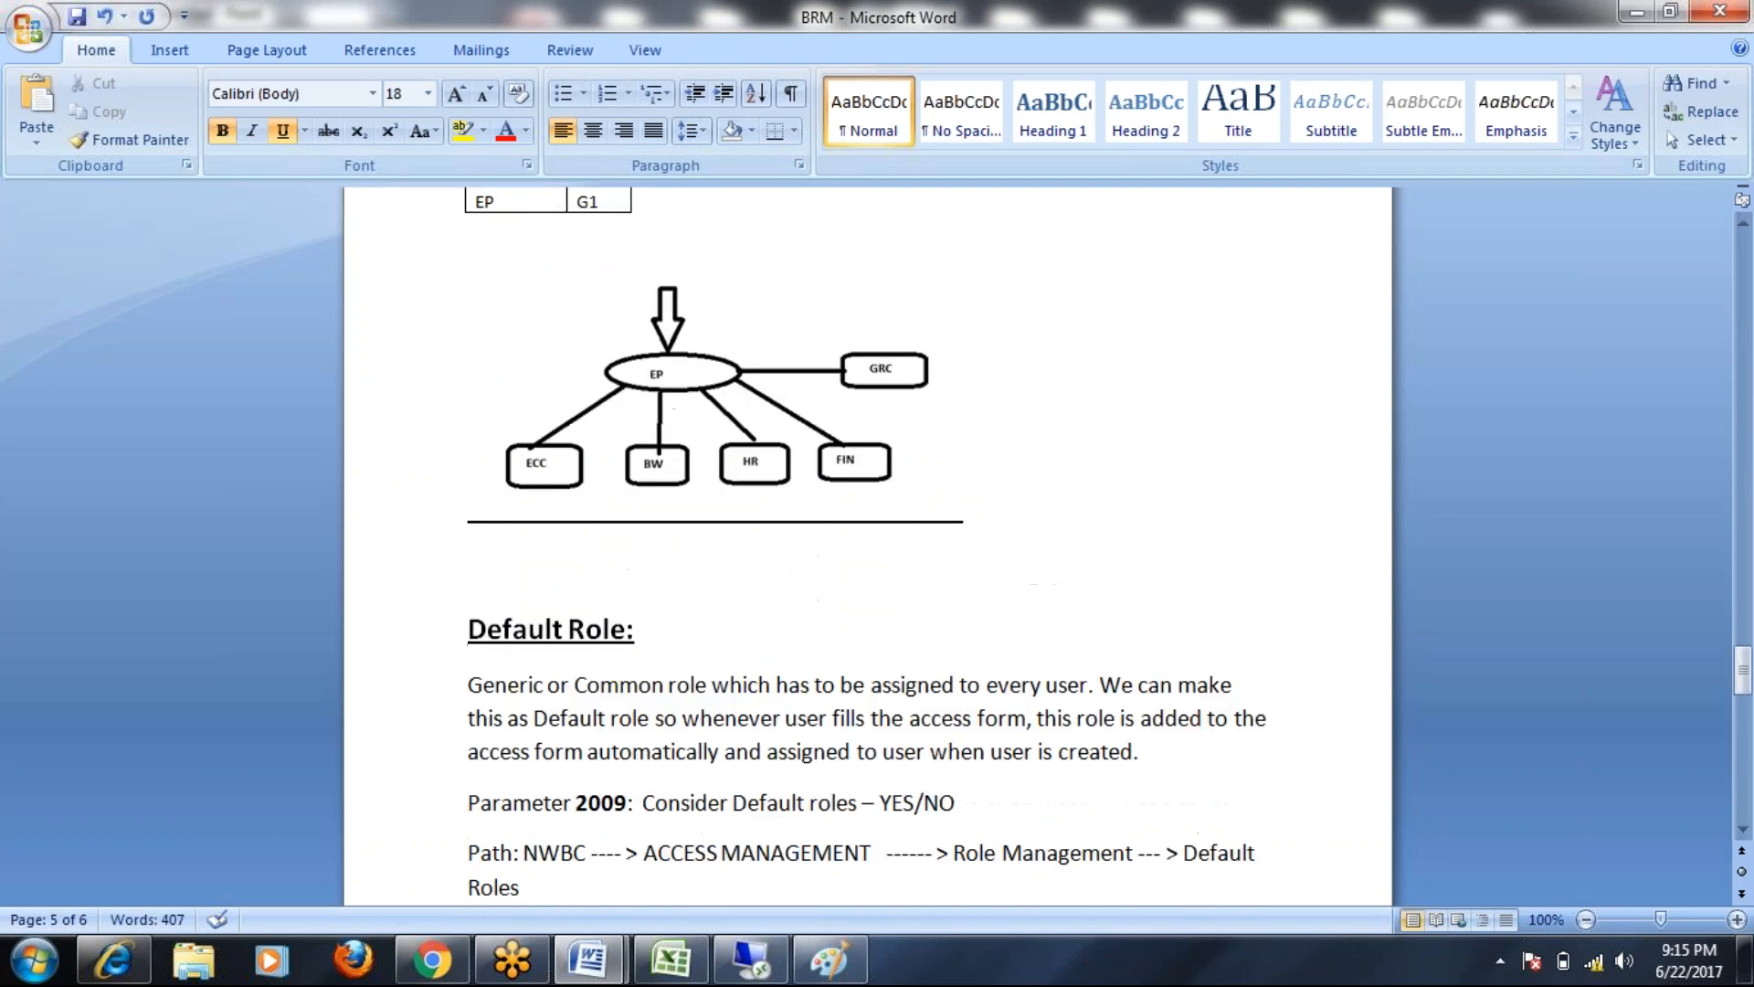
left_click(76, 17)
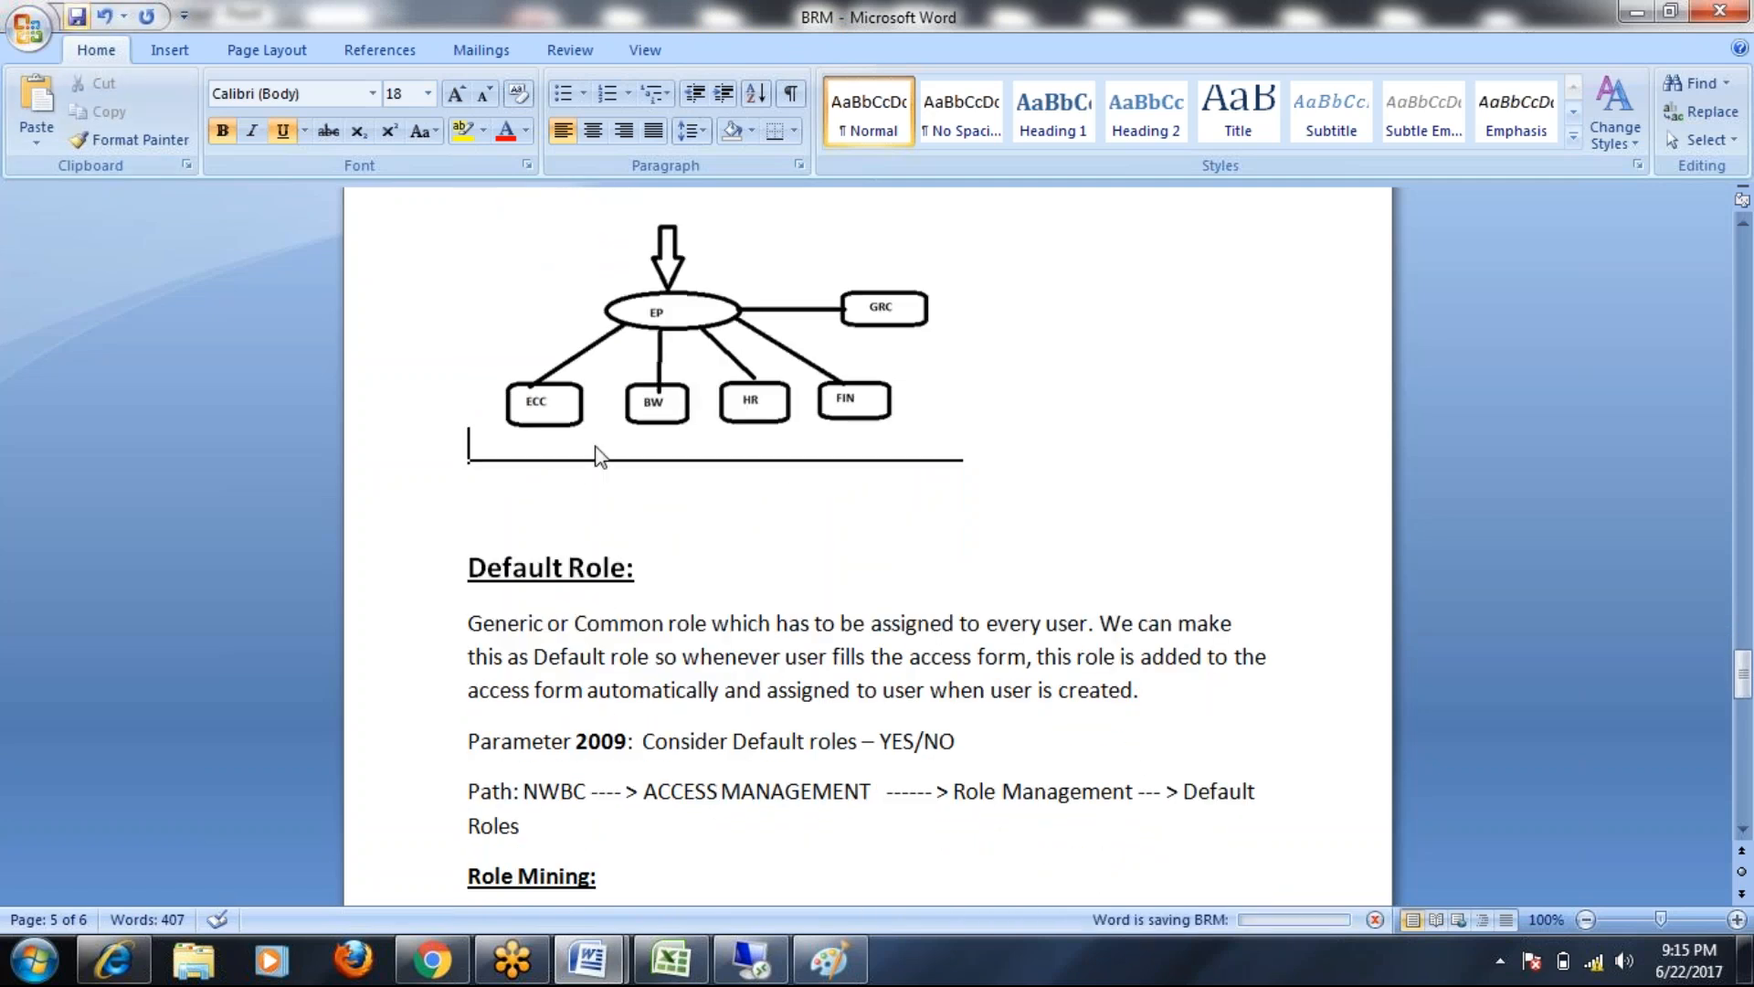
Push the Role Mining heading onto the next page
scroll(834, 475, "down", 5)
scroll(833, 479, "up", 1)
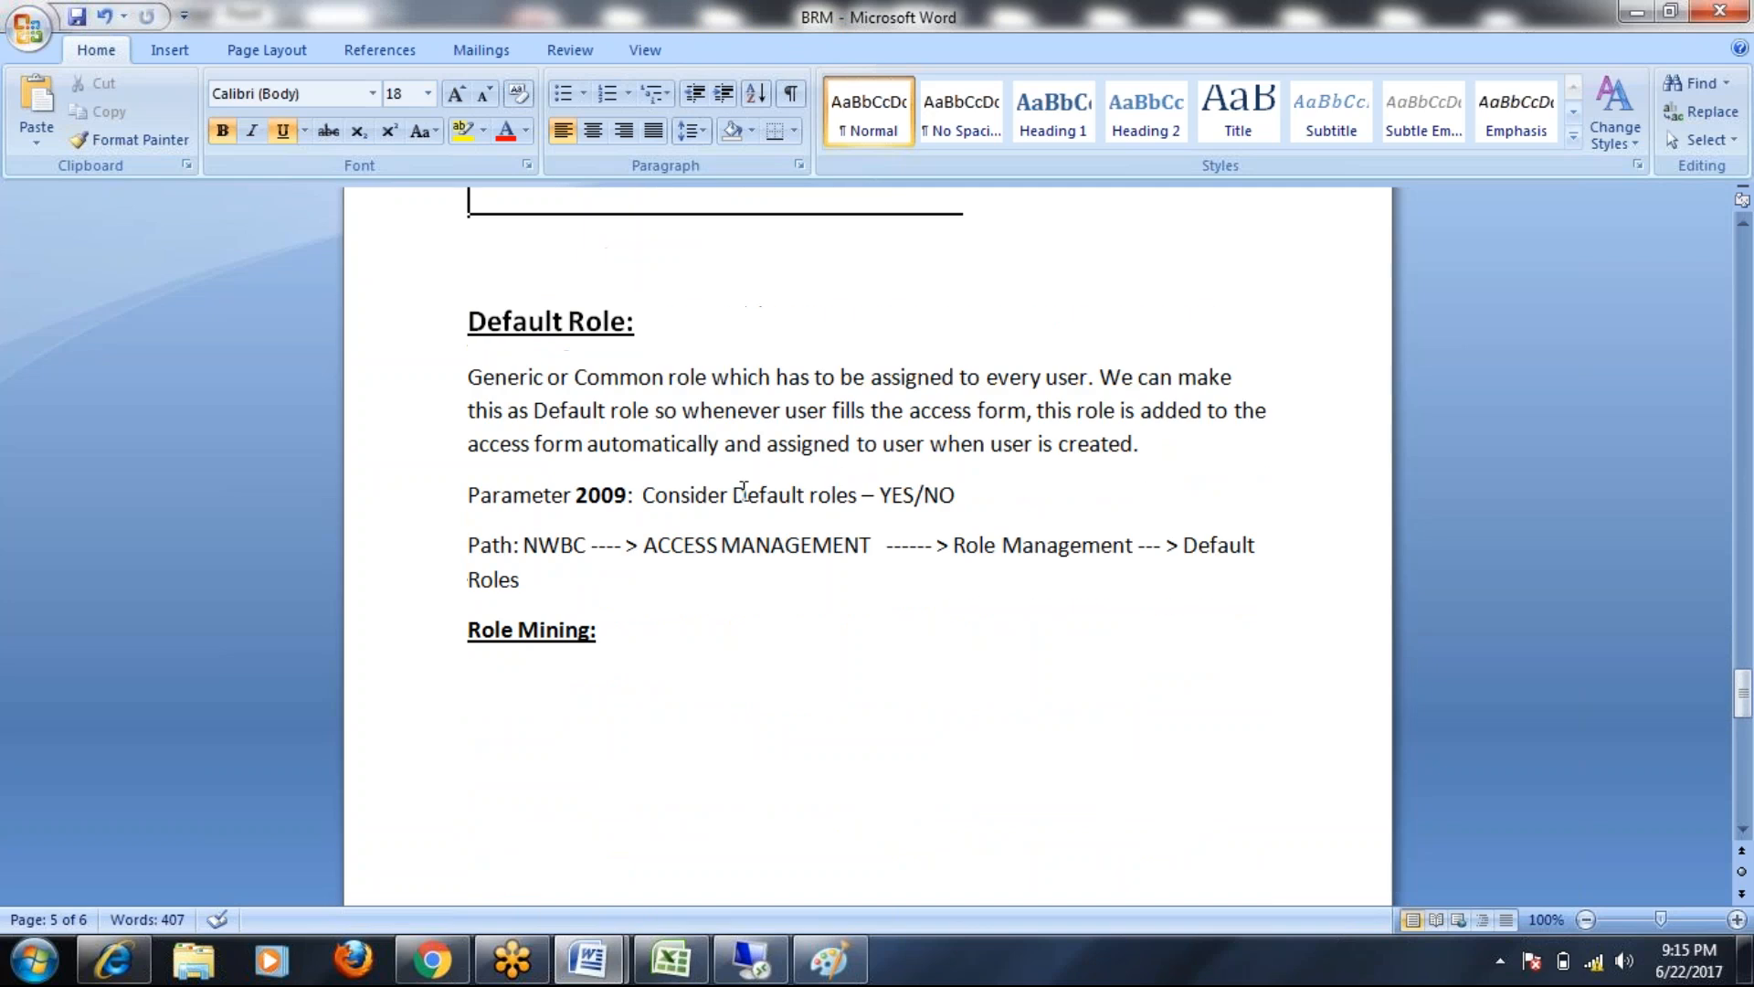
key("Return")
key("Return")
key("Return")
key("Return")
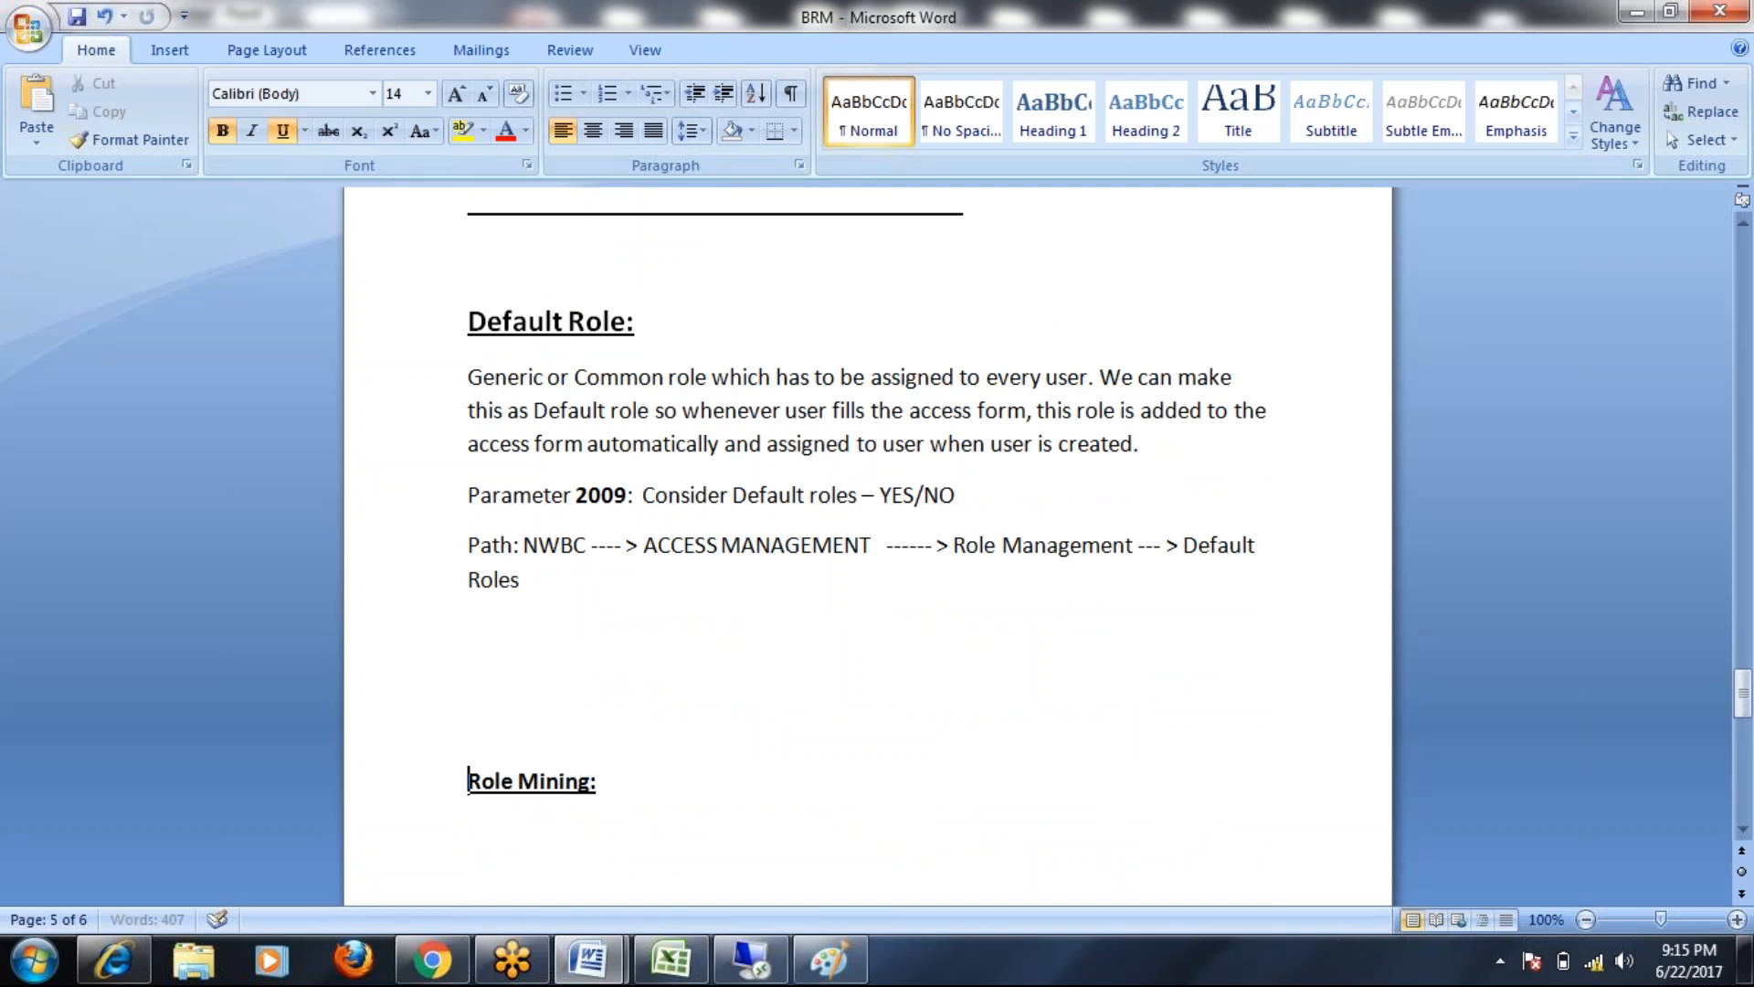
scroll(576, 524, "up", 6)
left_click_drag(481, 482, 666, 458)
scroll(743, 693, "down", 2)
scroll(740, 689, "up", 2)
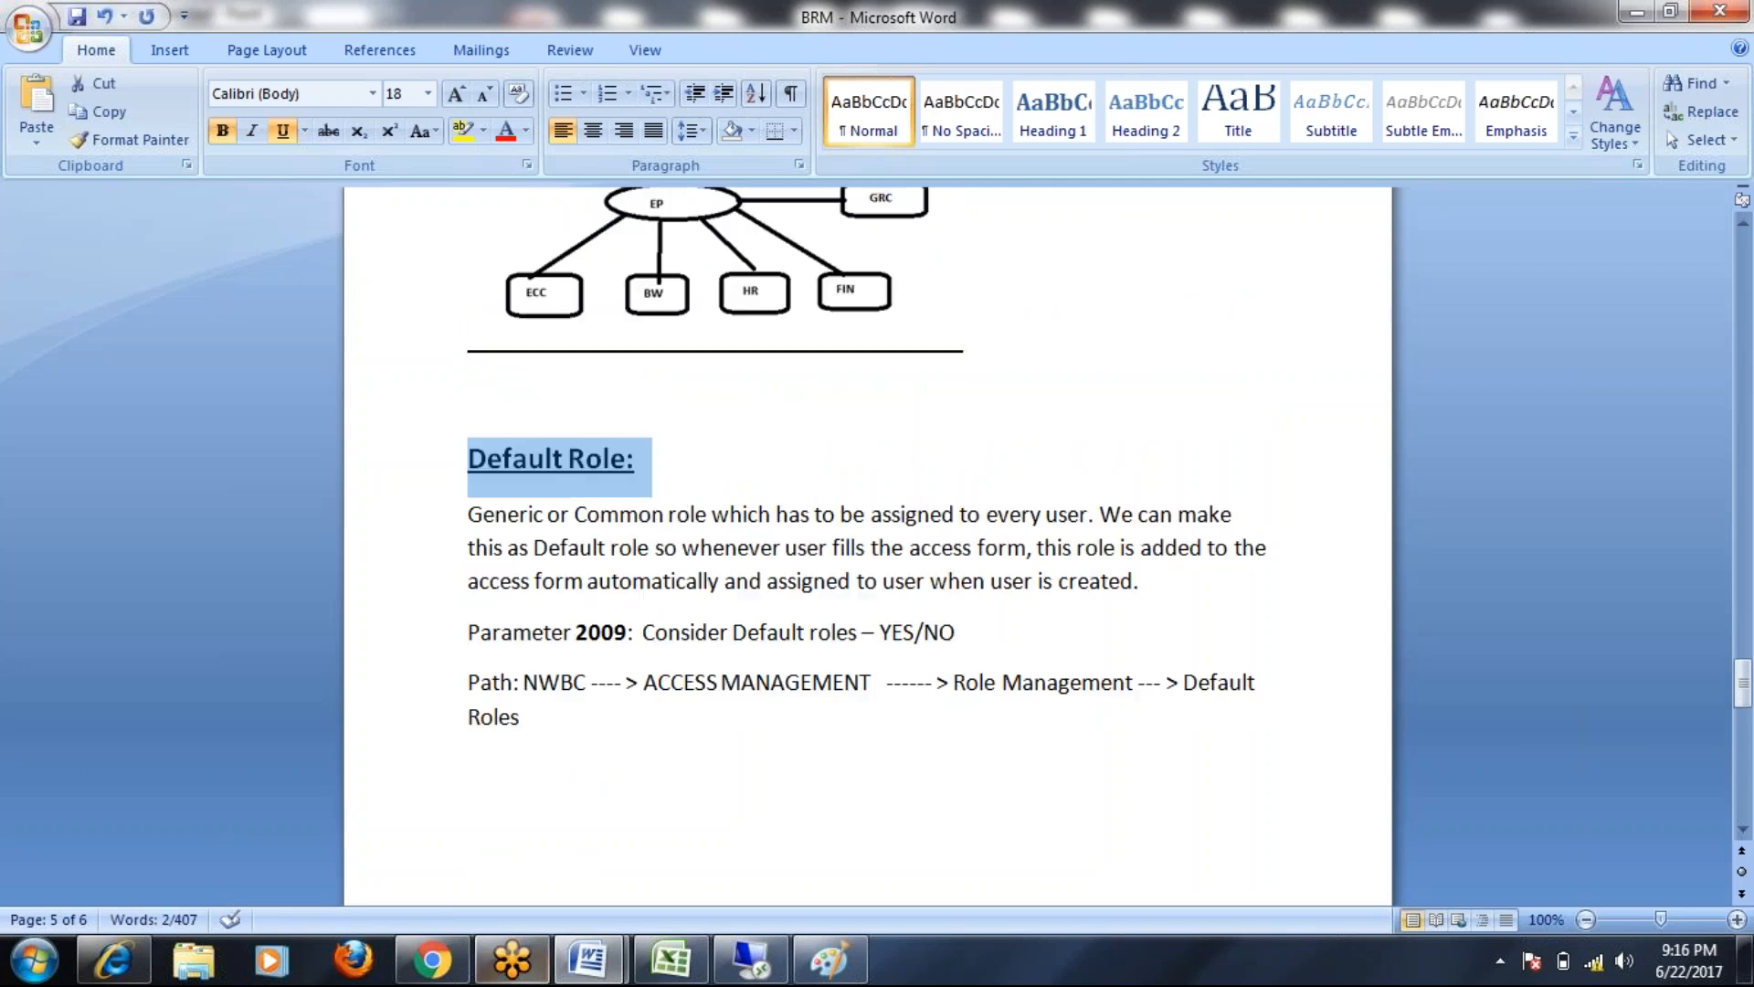
Enter SU53, SU56, SU01D and SM12 in cells H1 to H4 of the Risks workbook
left_click(672, 959)
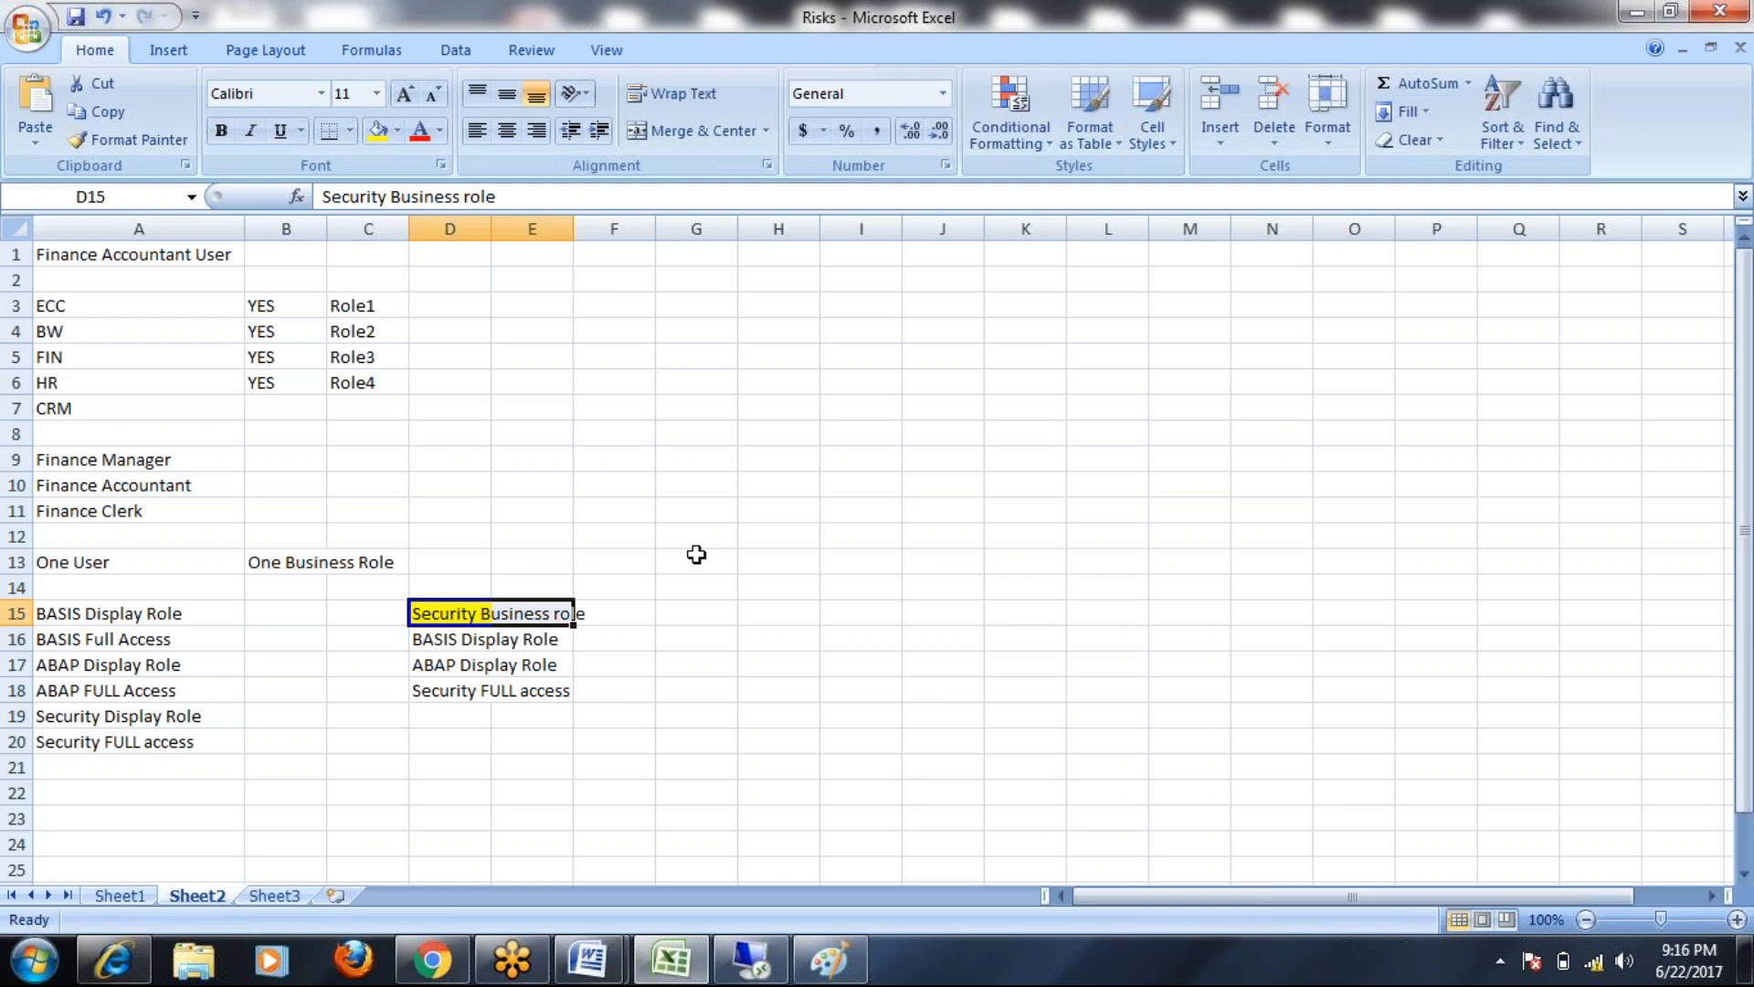
left_click(771, 259)
type("SU53")
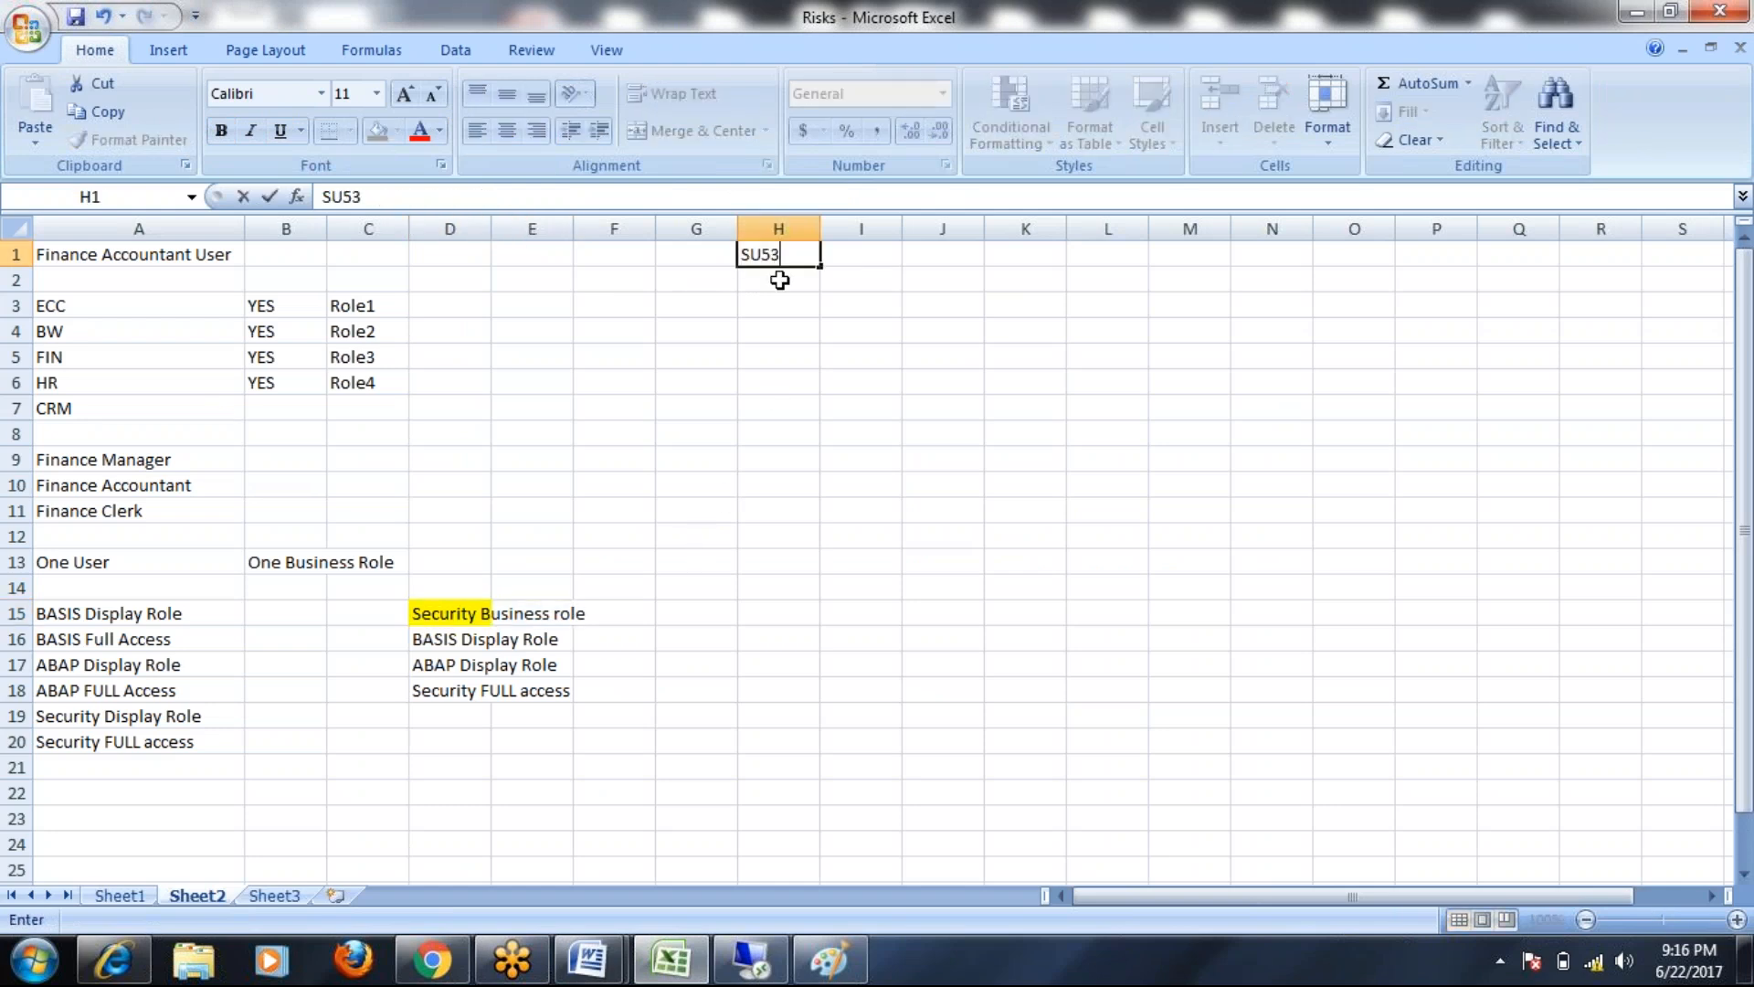
left_click(781, 274)
type("SU56")
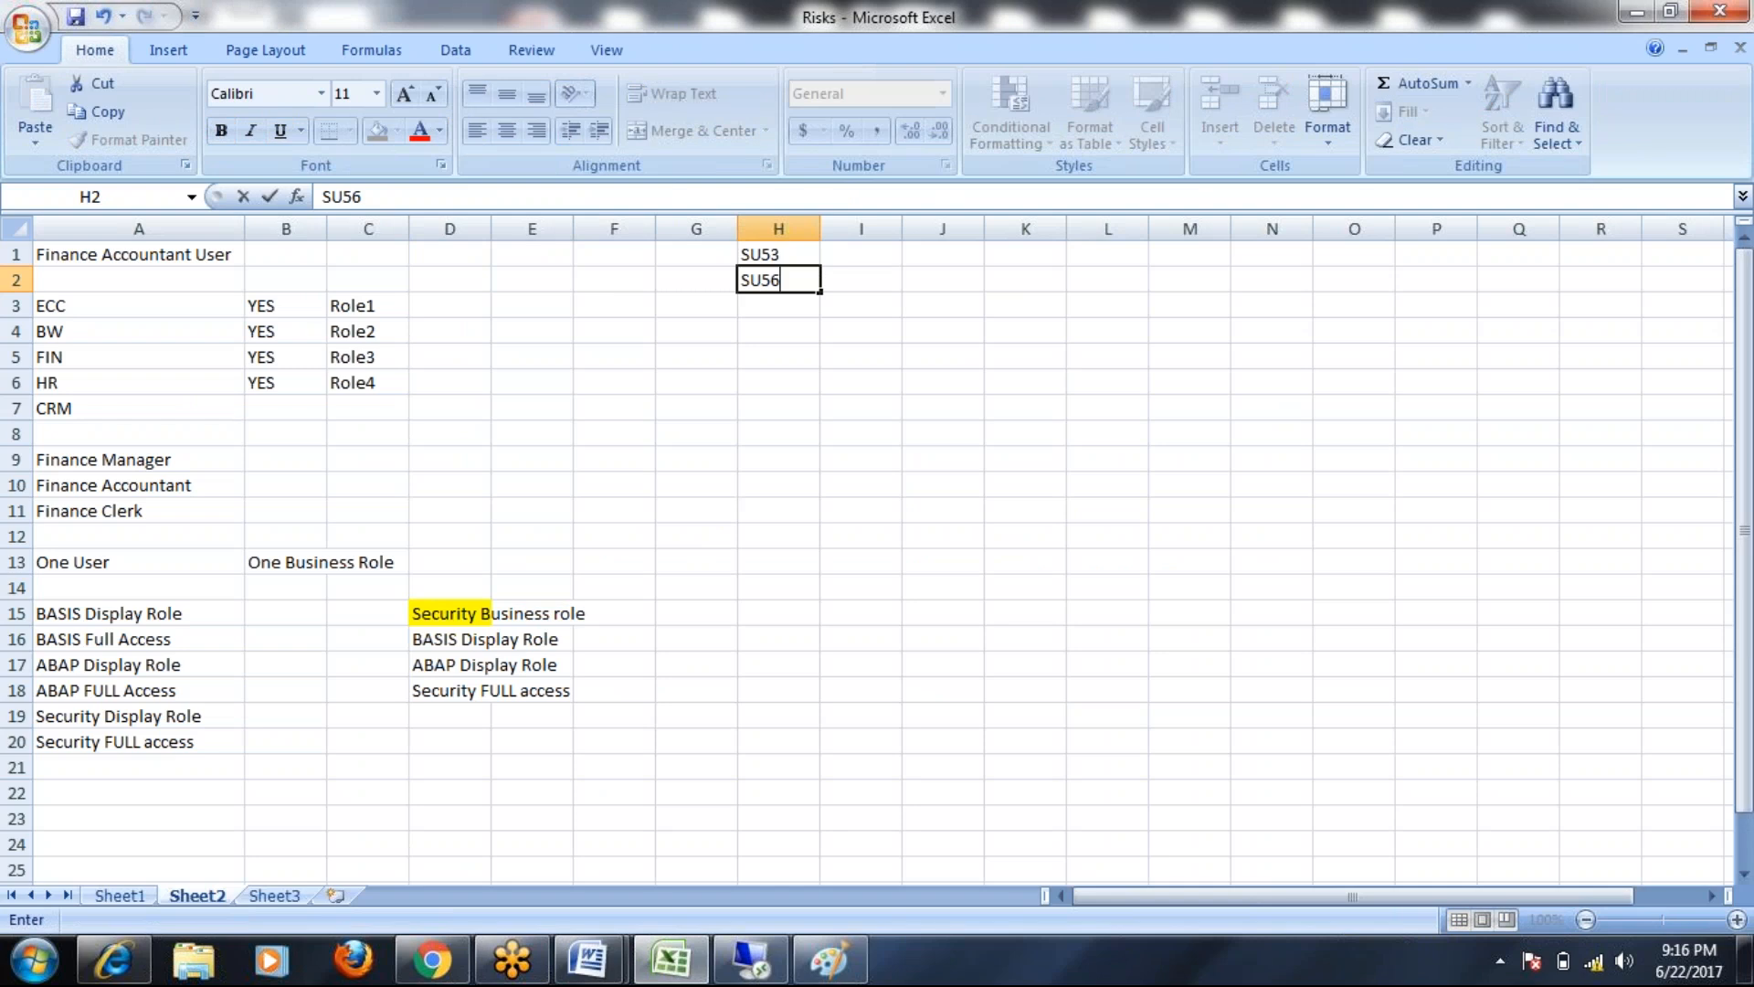
left_click(785, 306)
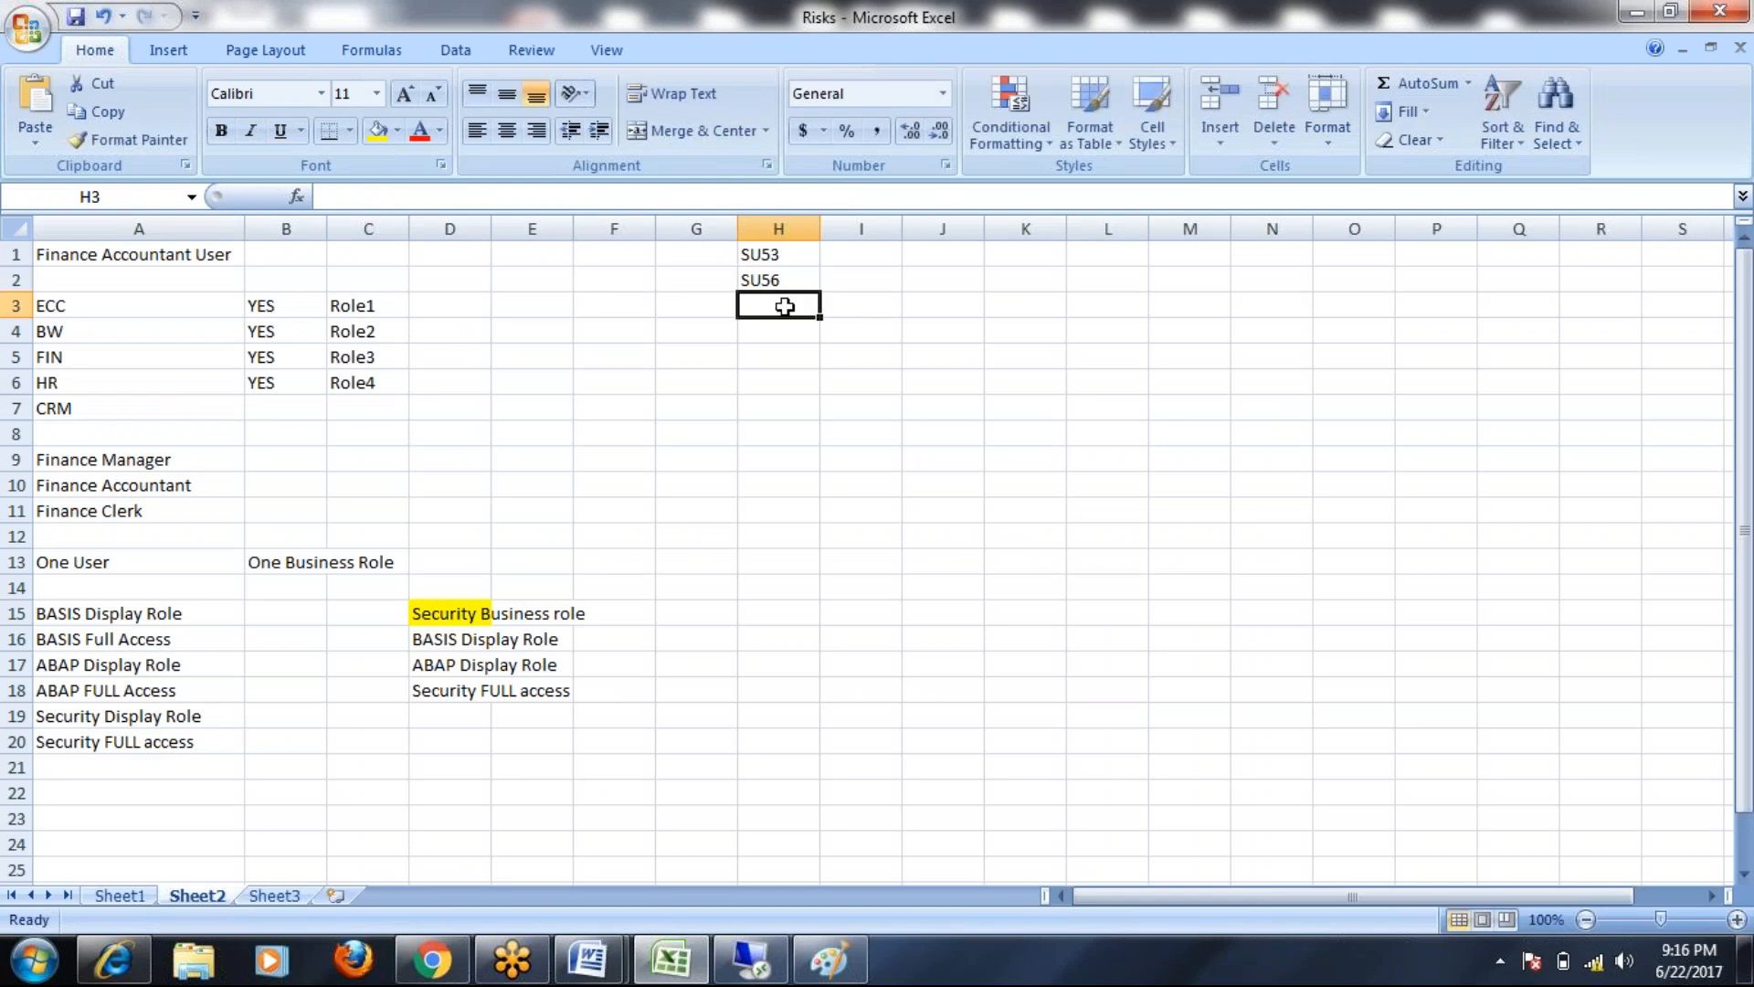
type("SU01D")
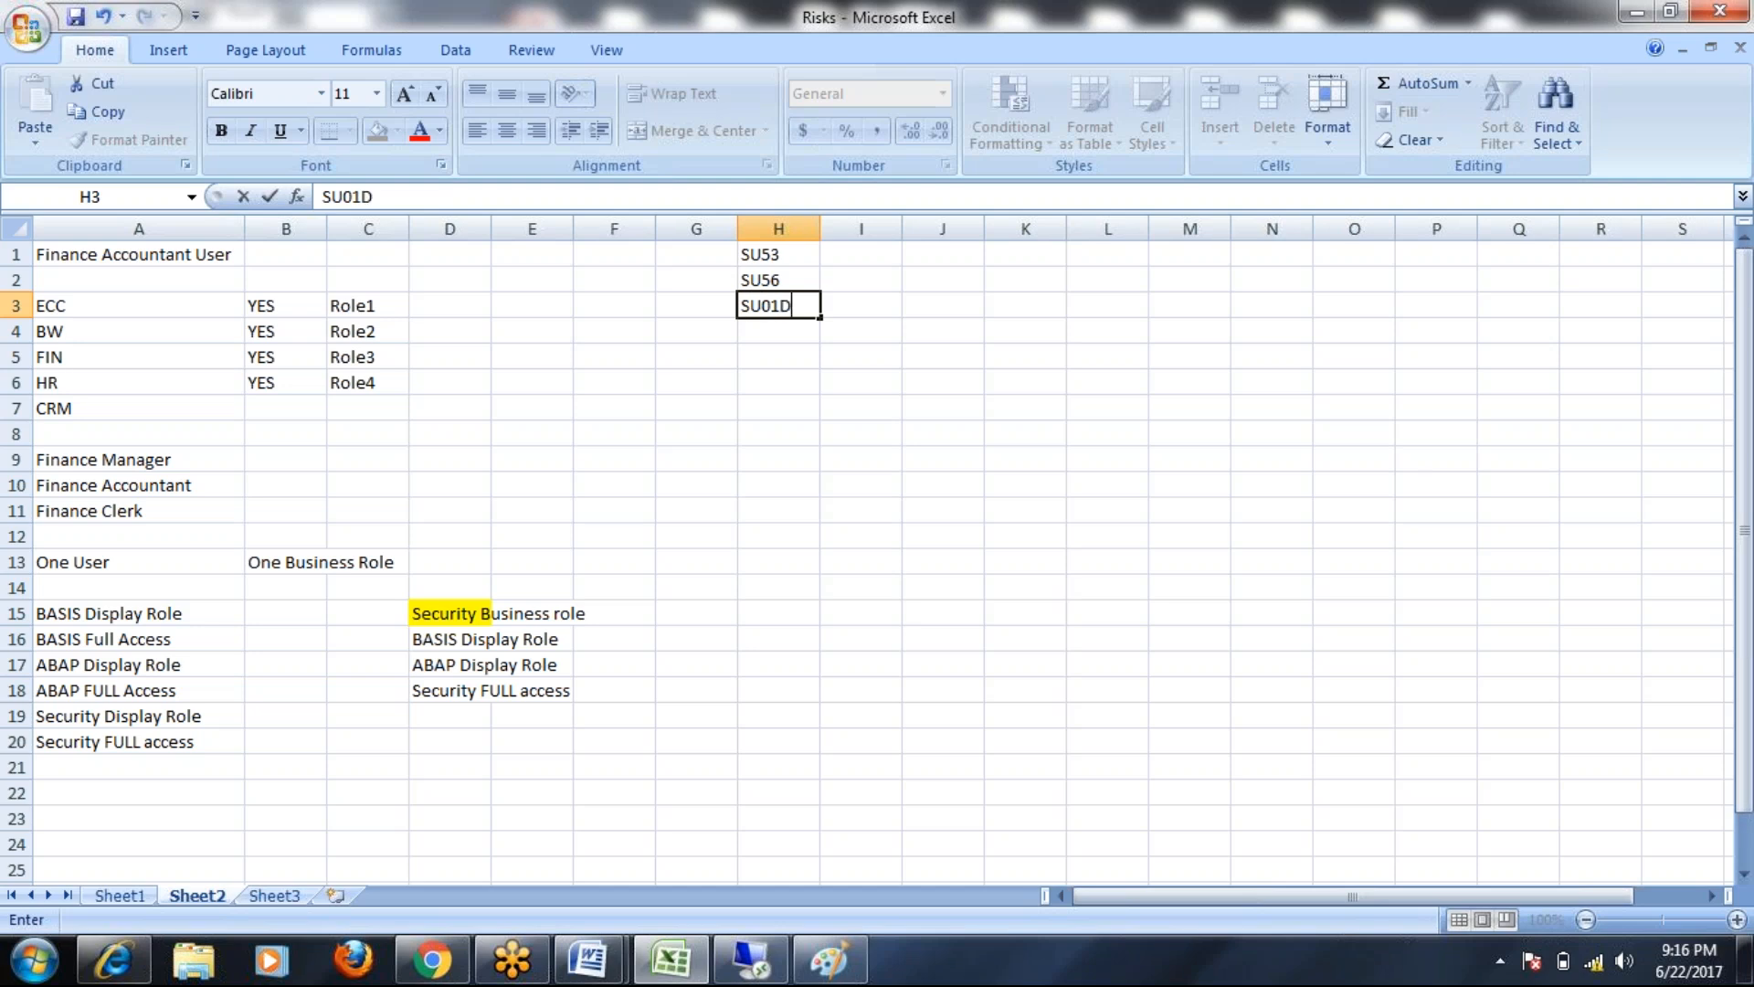
left_click(783, 329)
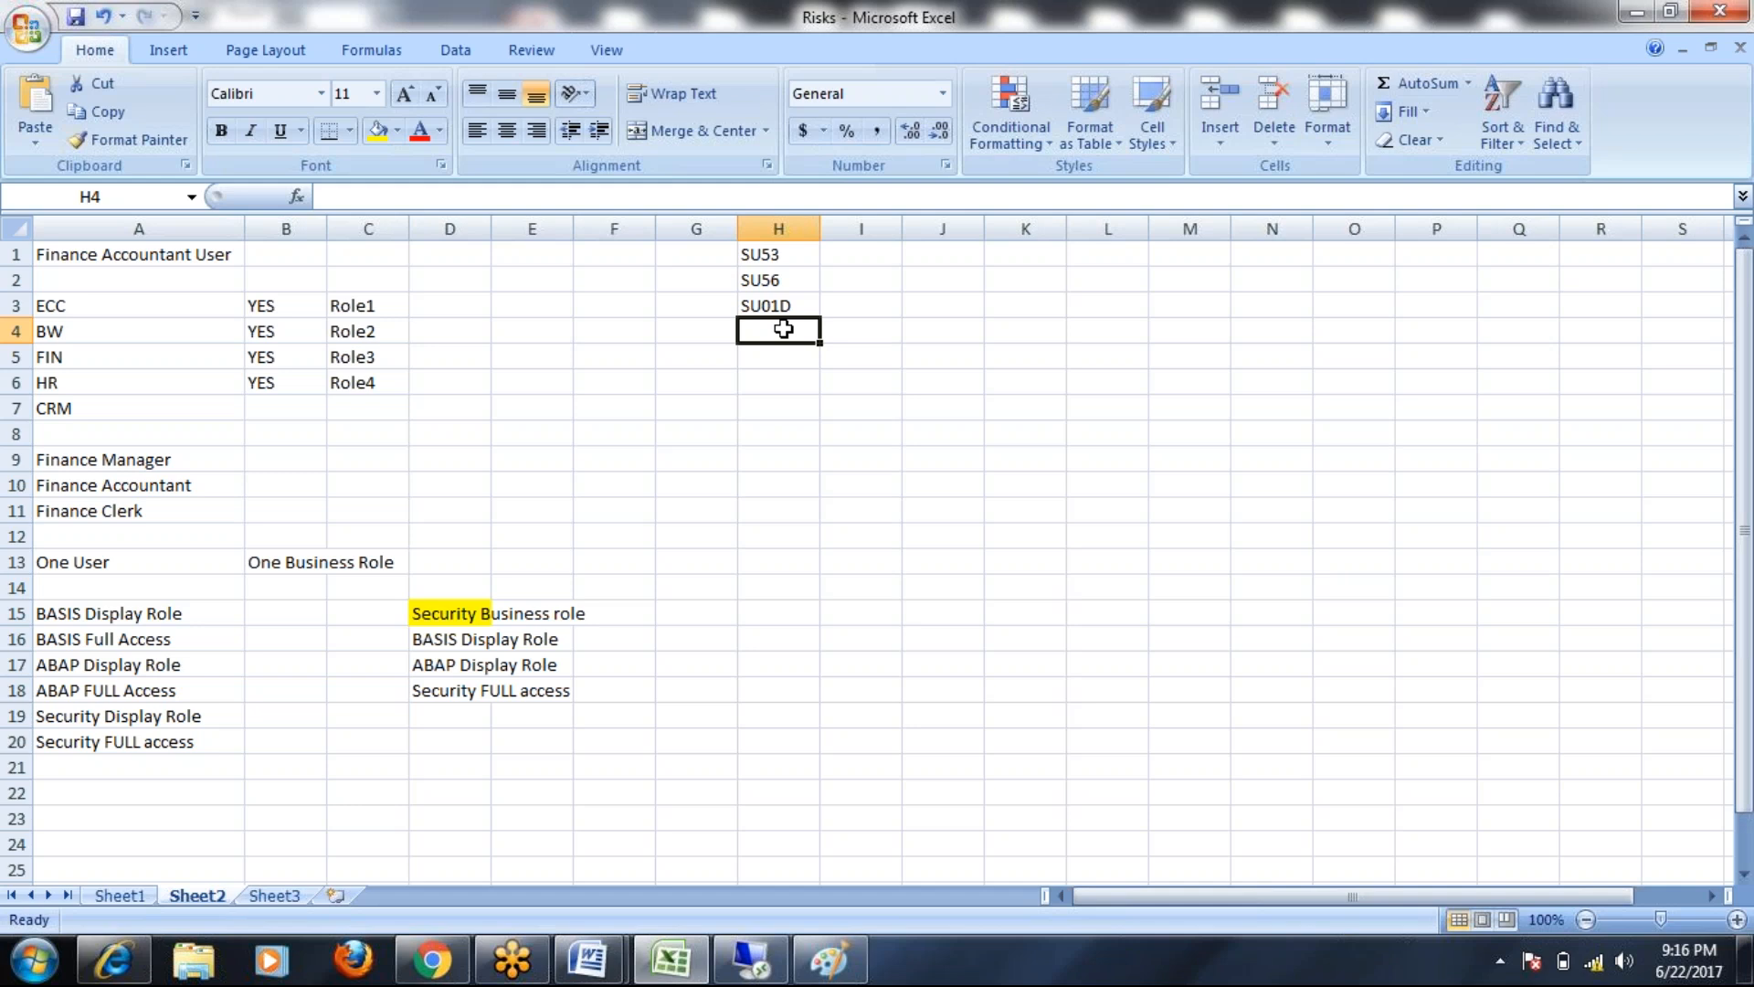
type("Sm12")
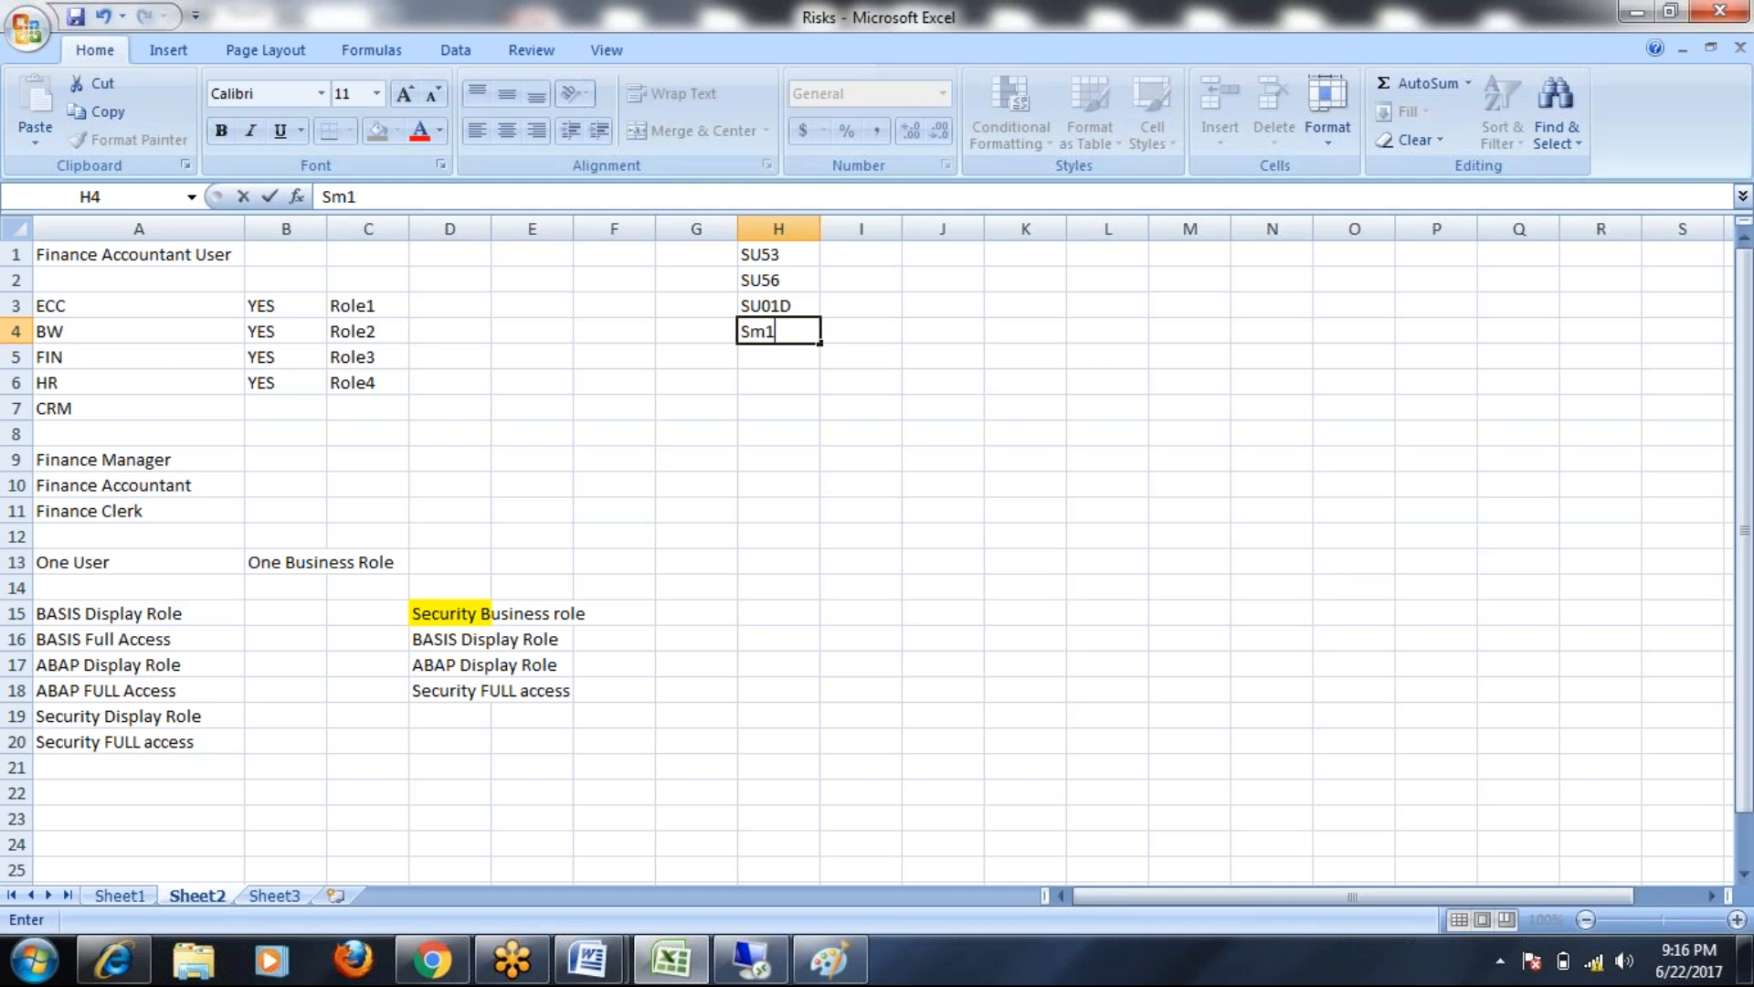
key("BackSpace")
key("BackSpace")
key("BackSpace")
type("M12")
Add 'Common Role' in H5, correcting its typo, and widen column H to fit it
left_click_drag(795, 256, 797, 329)
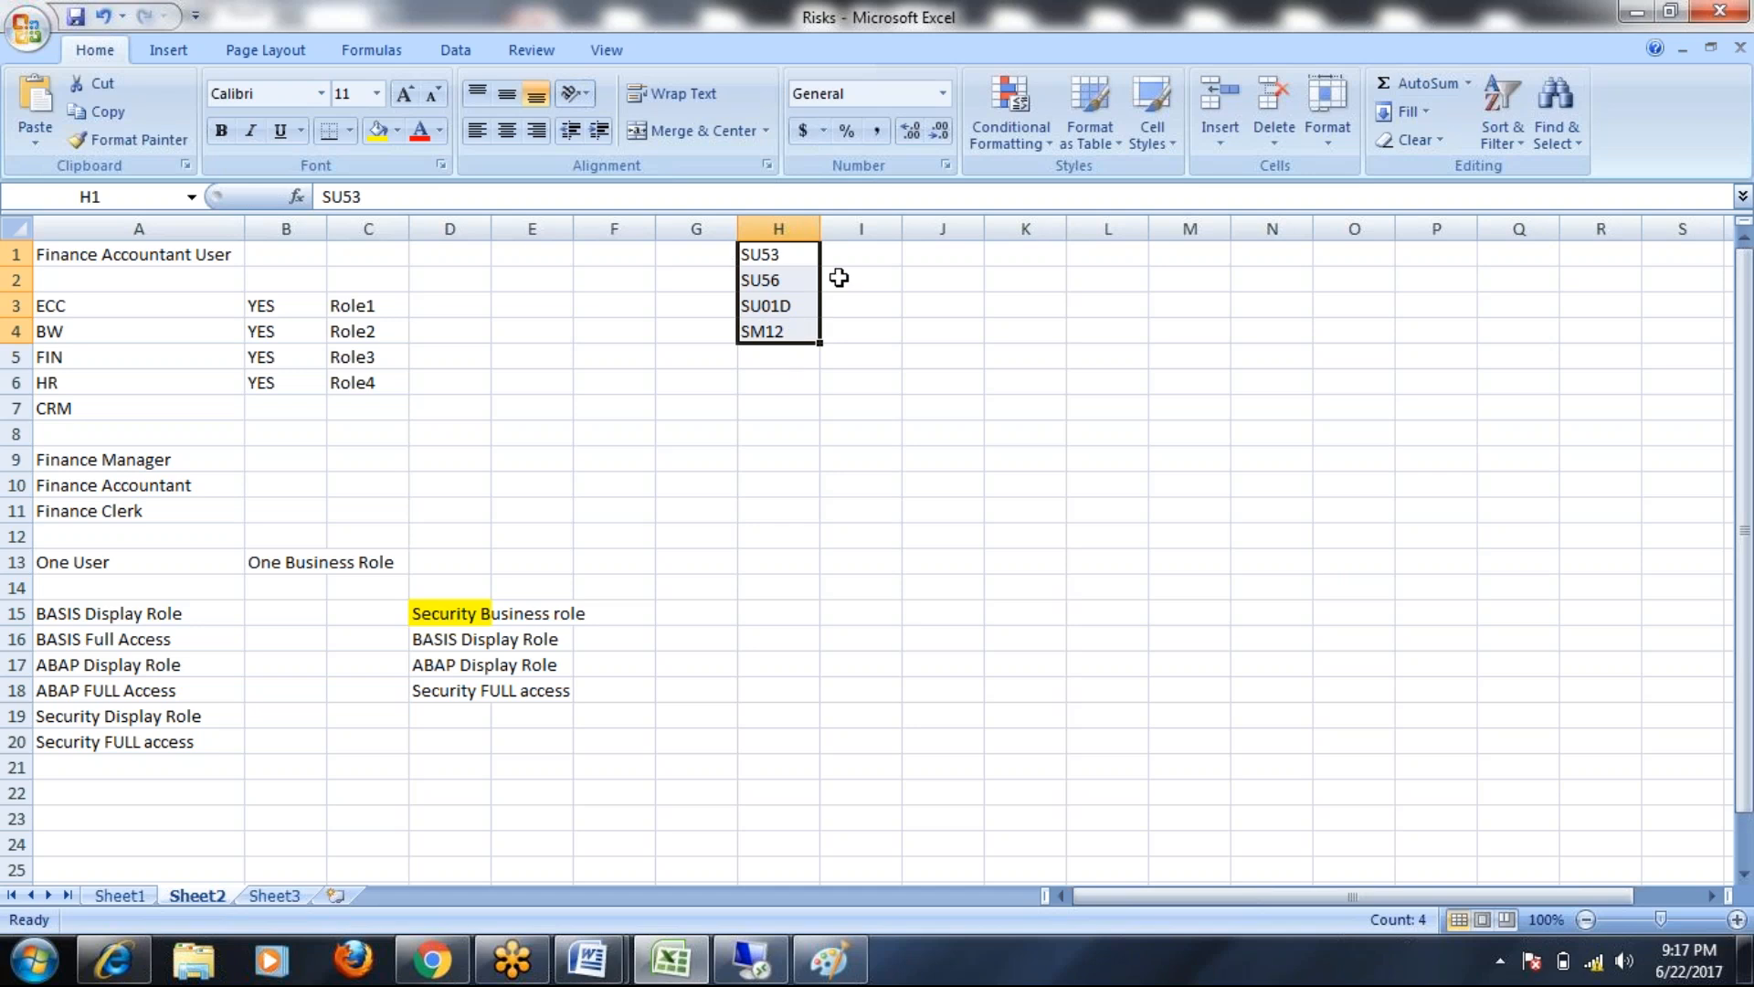
left_click(767, 363)
type("Co")
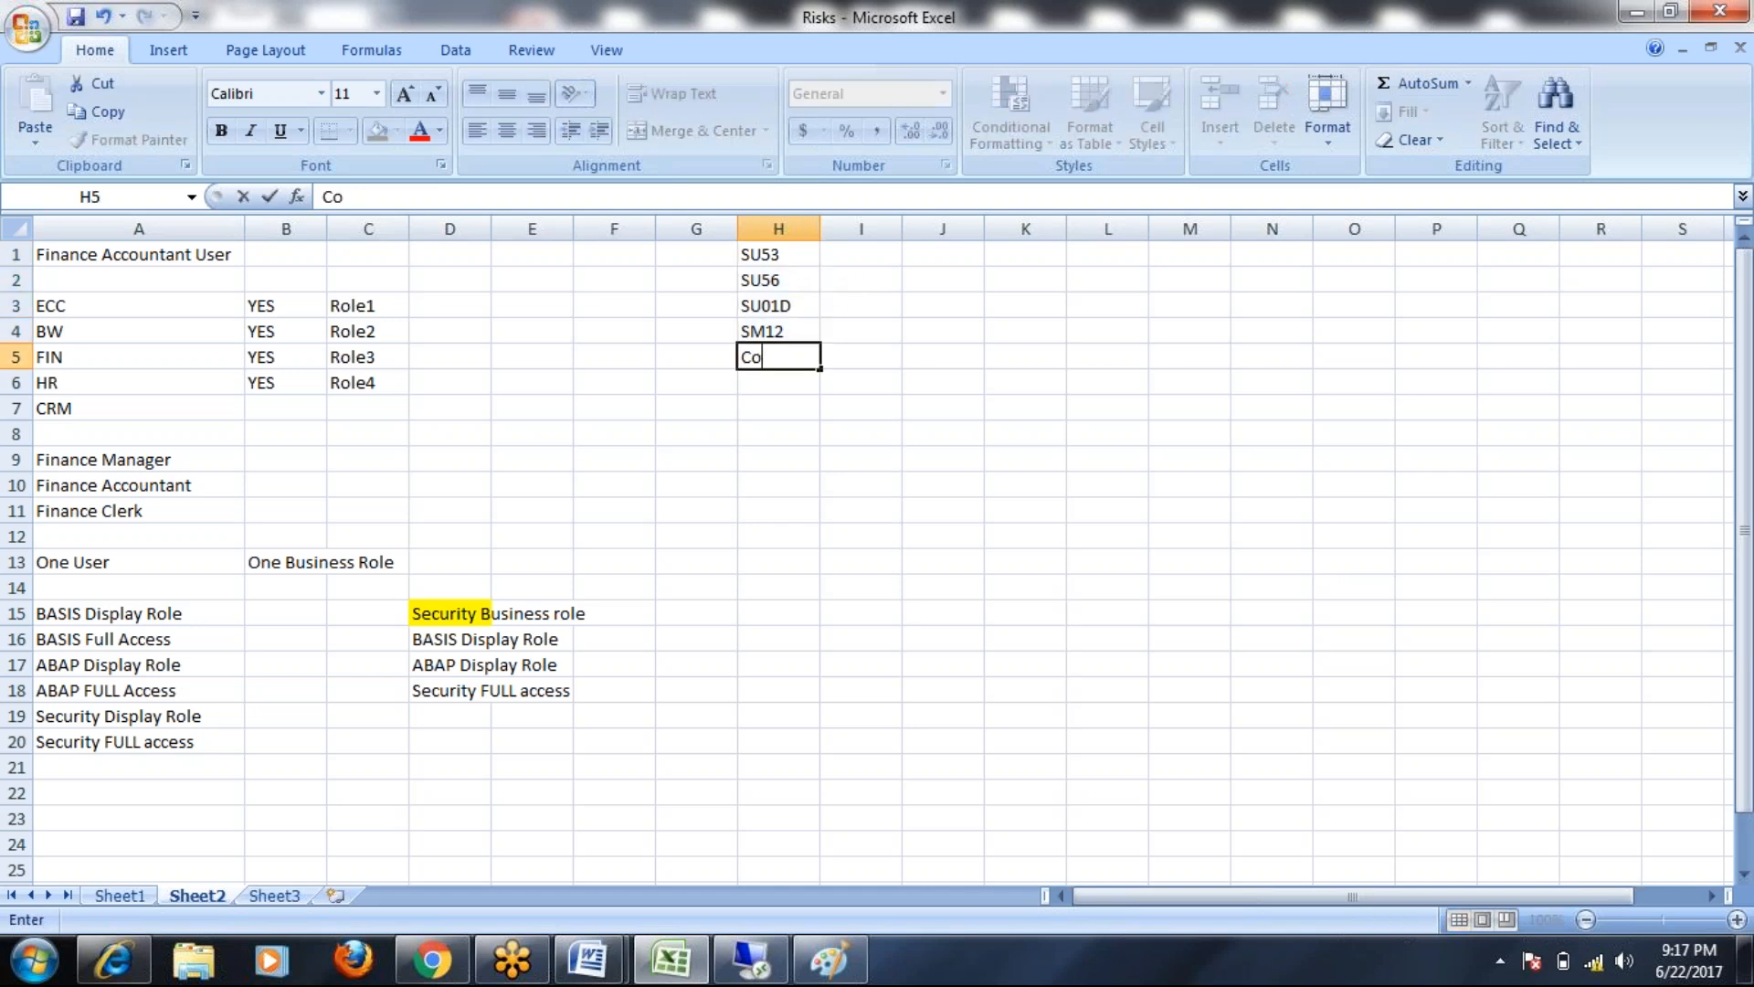
type("moon Role")
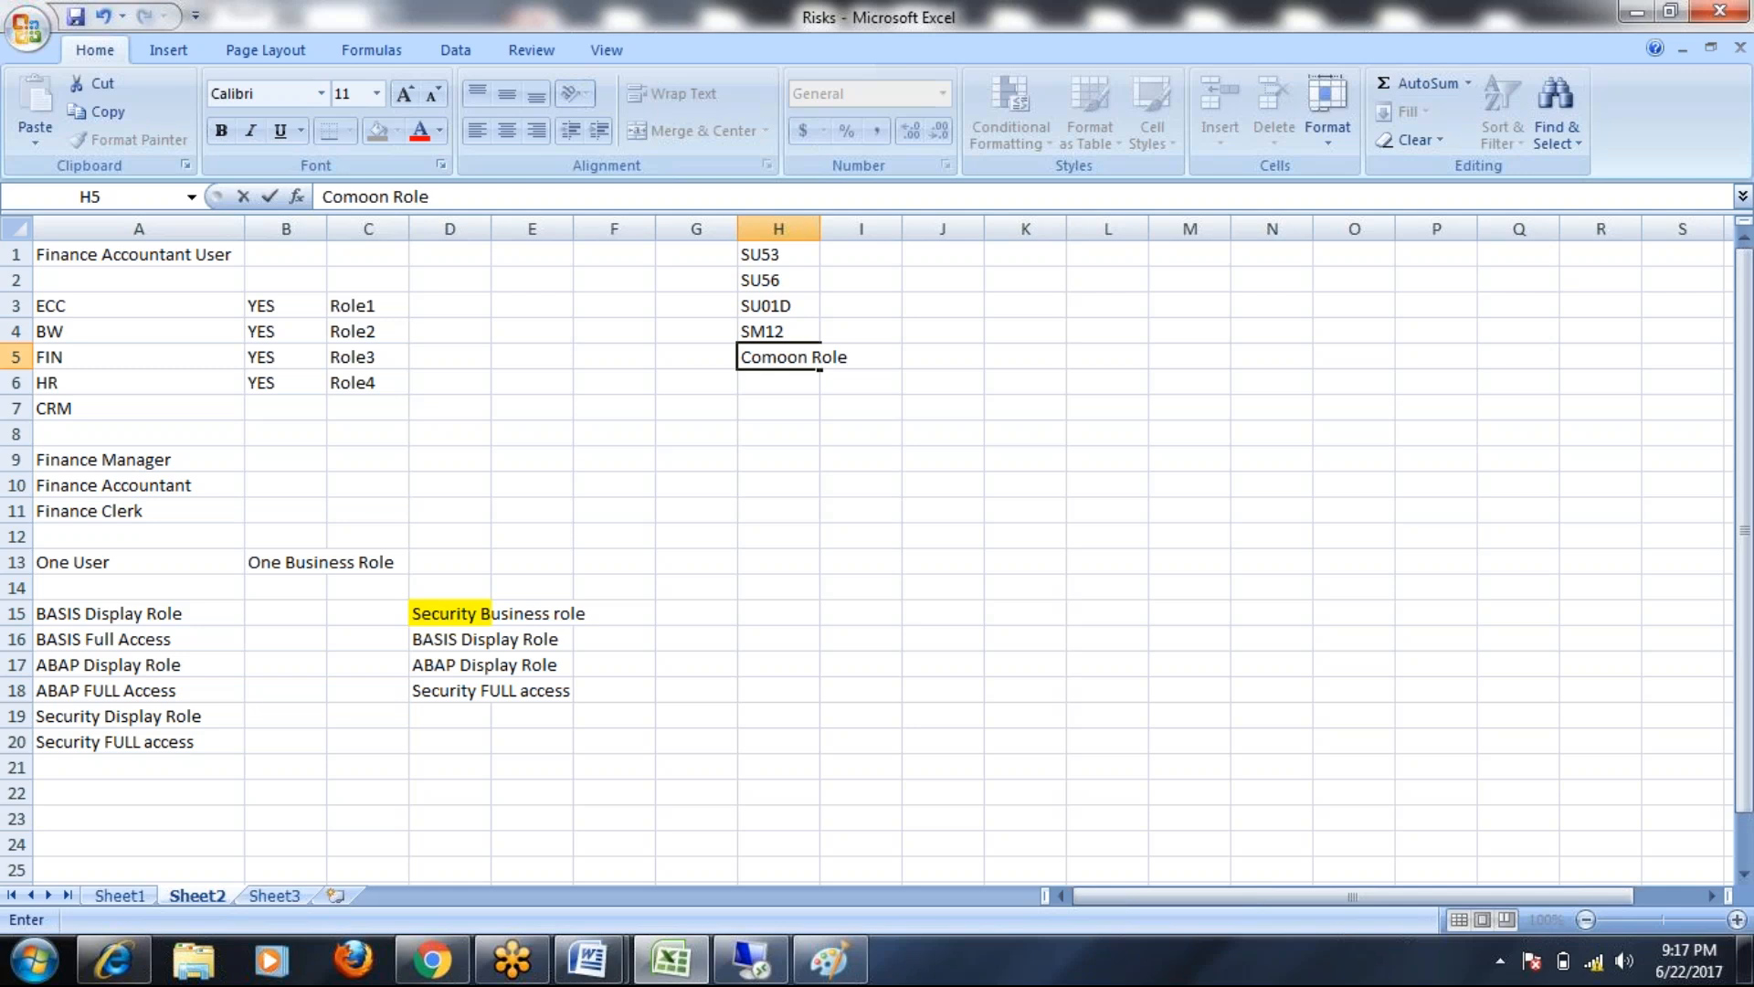
key("Return")
key("Up")
key("F2")
key("BackSpace")
left_click(850, 431)
left_click(777, 356)
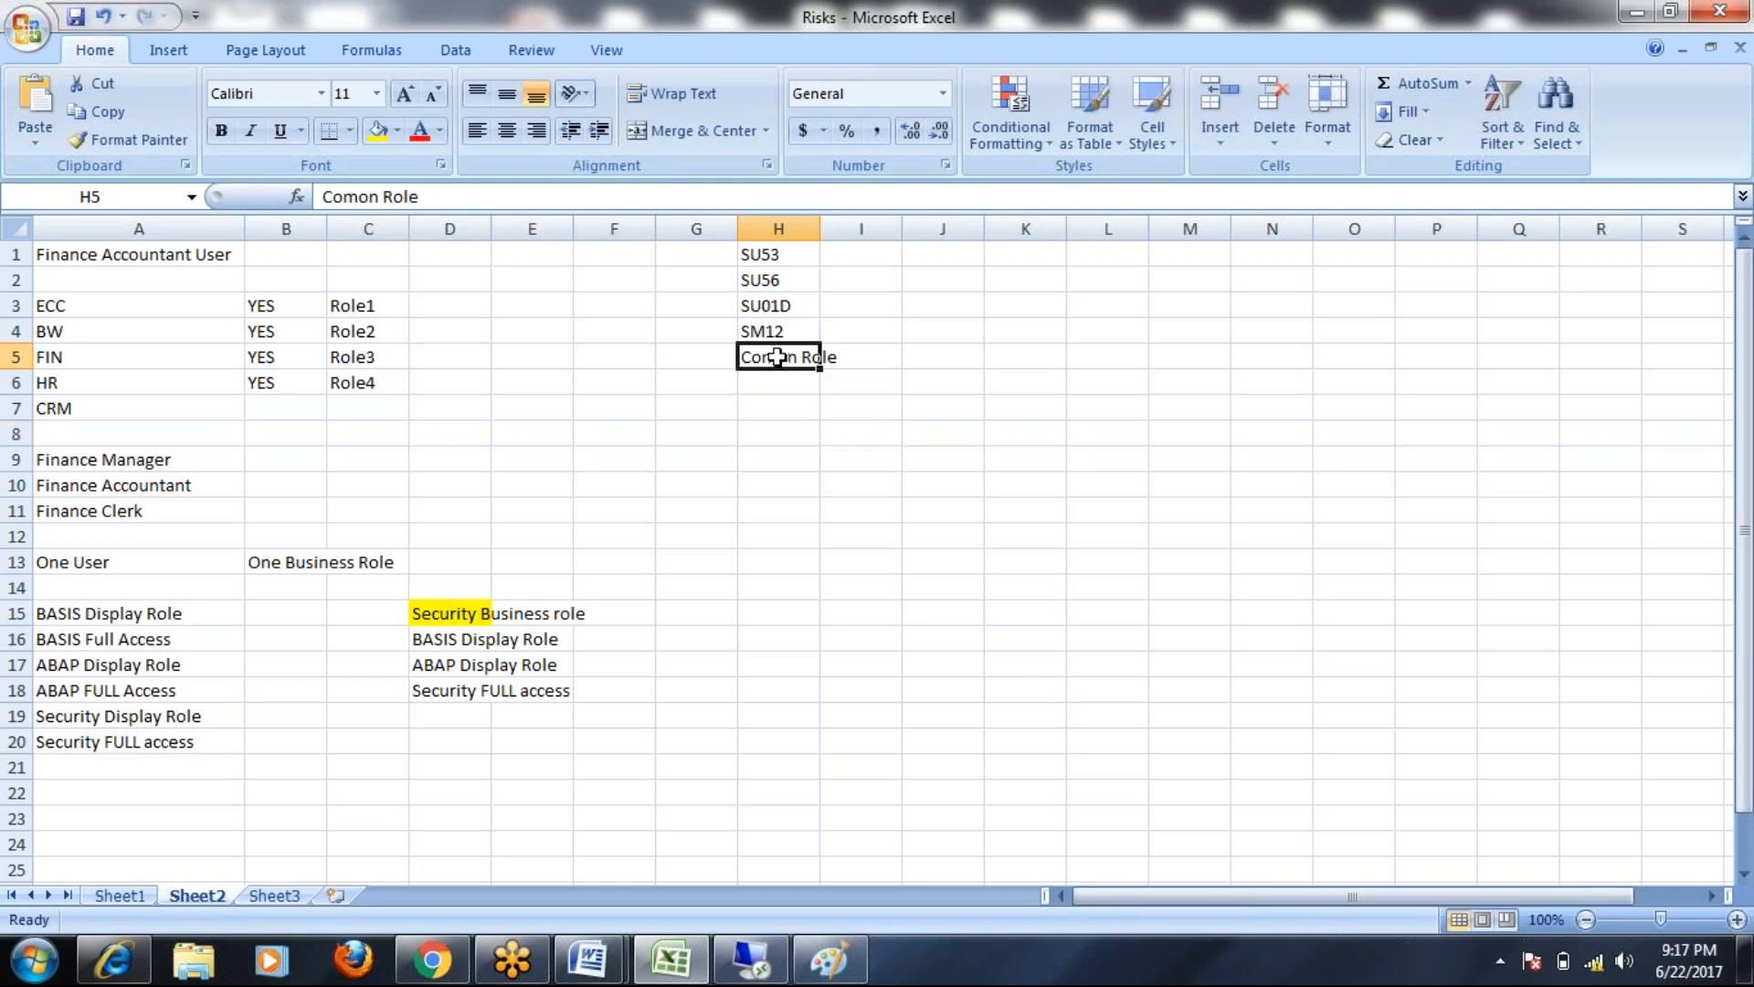
double_click(777, 357)
type("m")
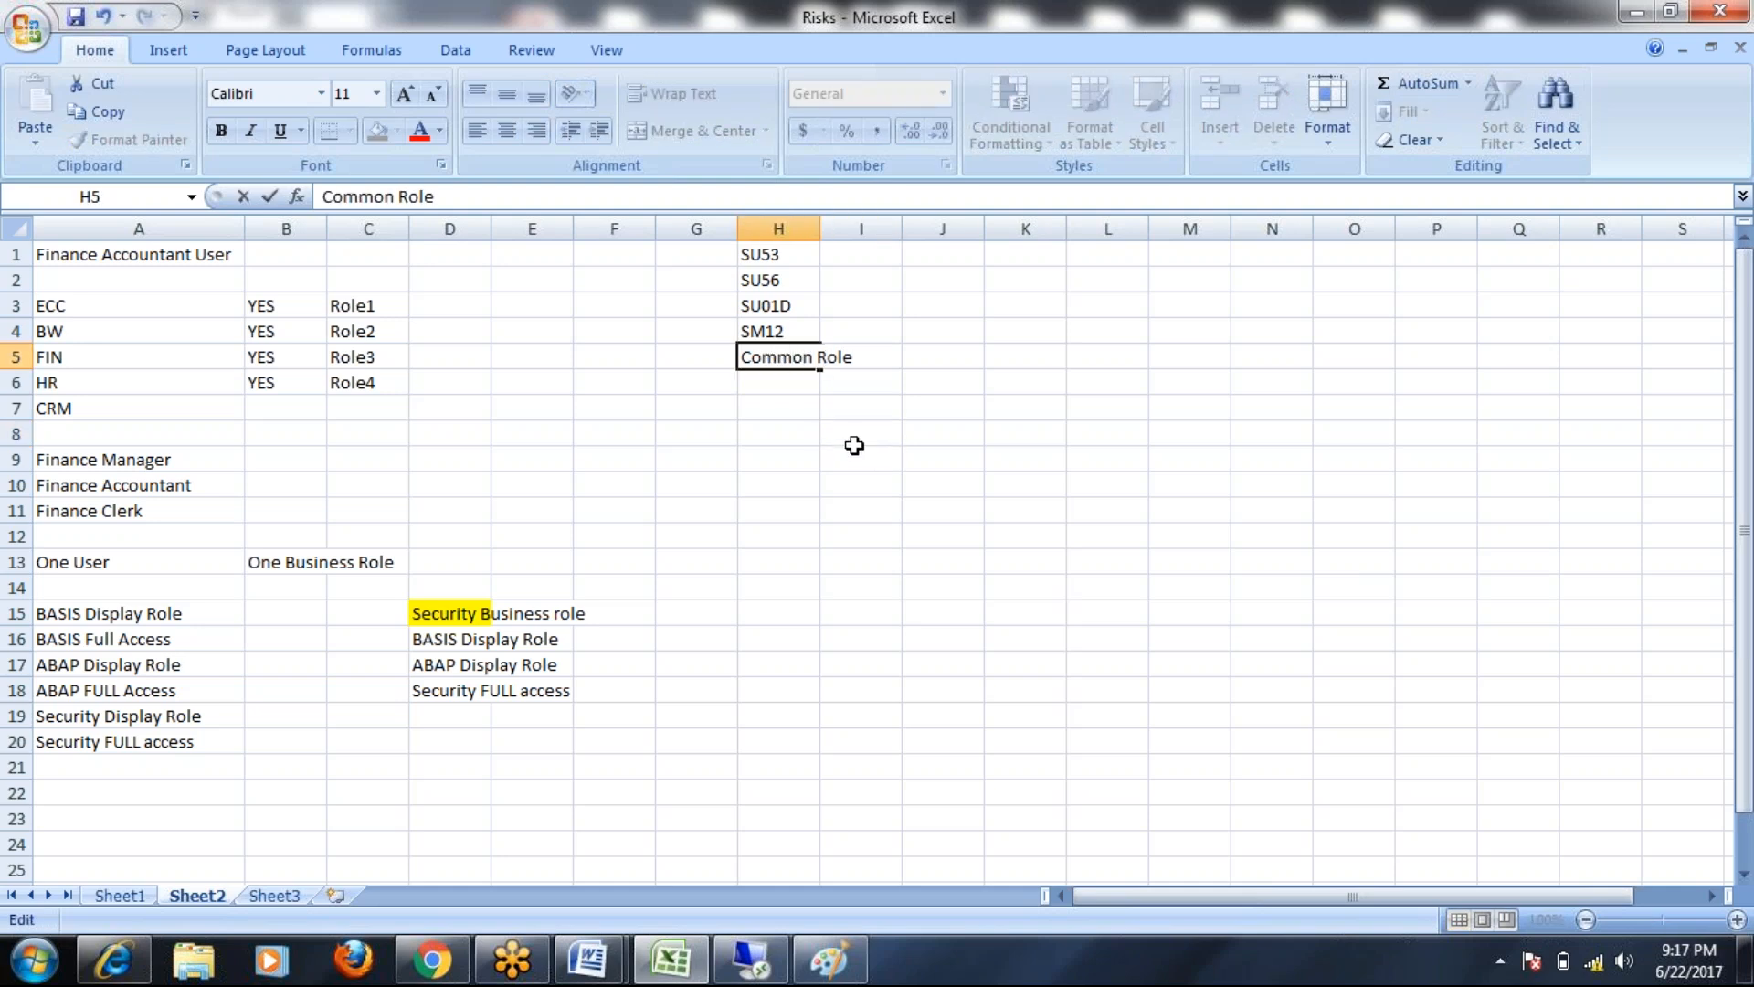
left_click(877, 435)
left_click(820, 229)
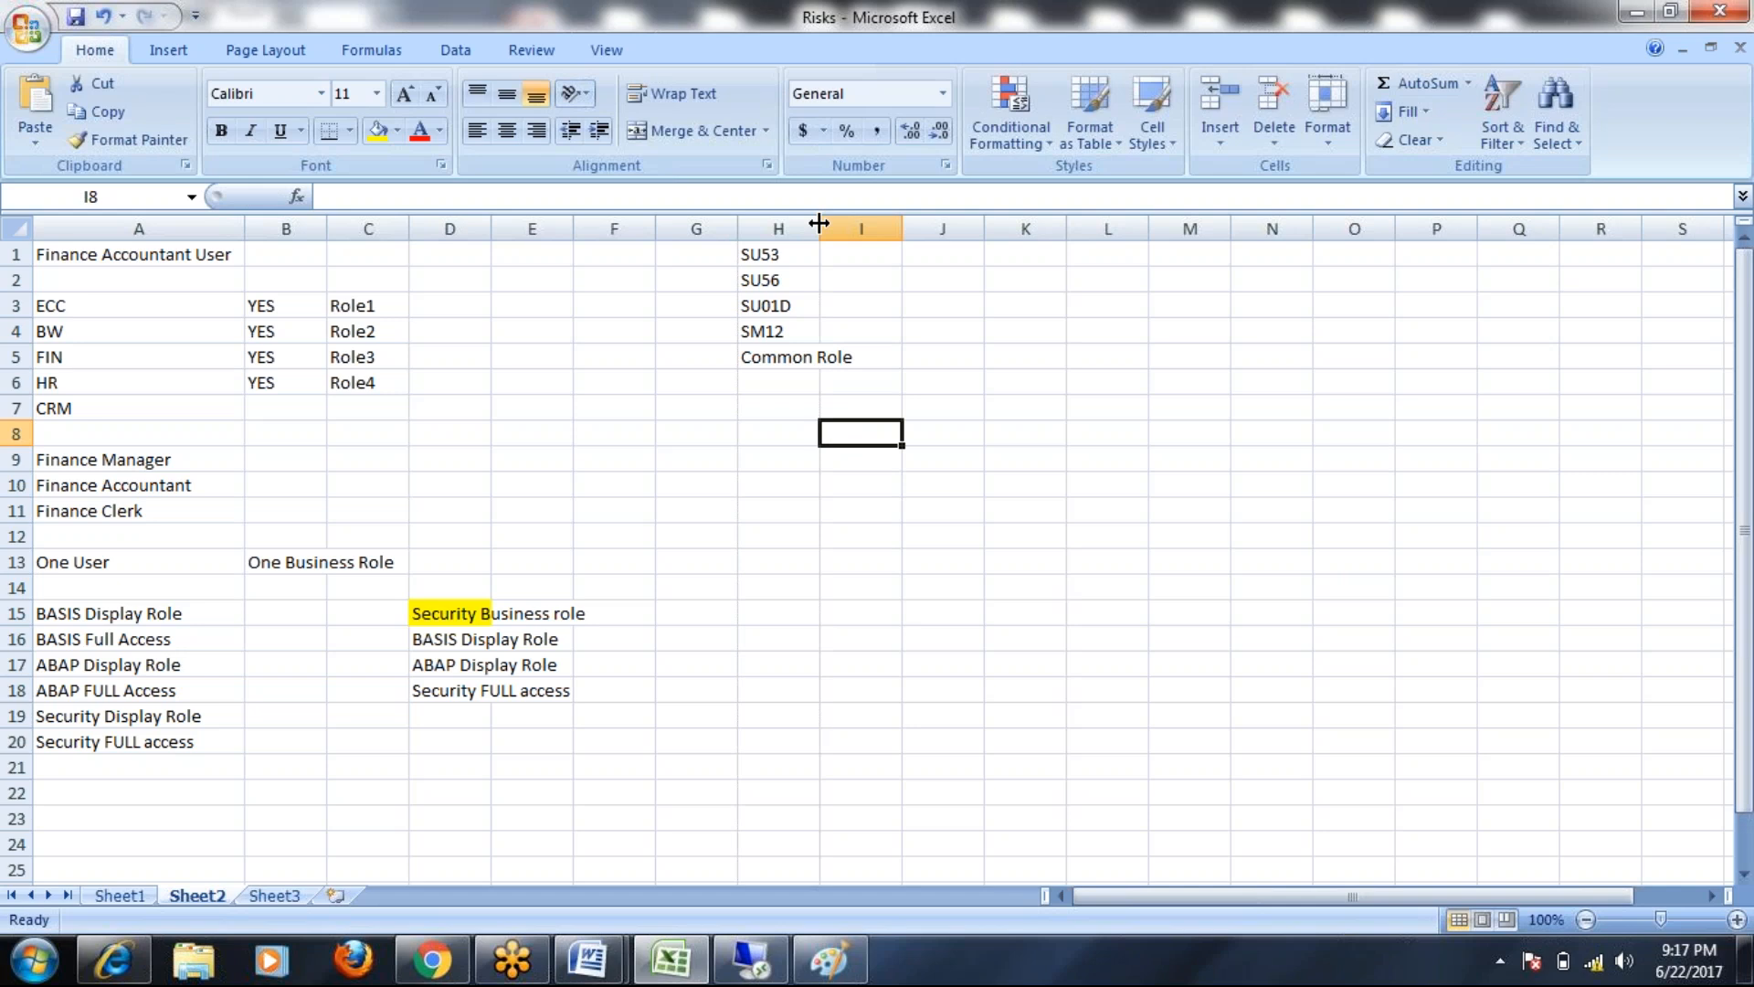
left_click_drag(820, 228, 859, 228)
left_click_drag(796, 253, 804, 326)
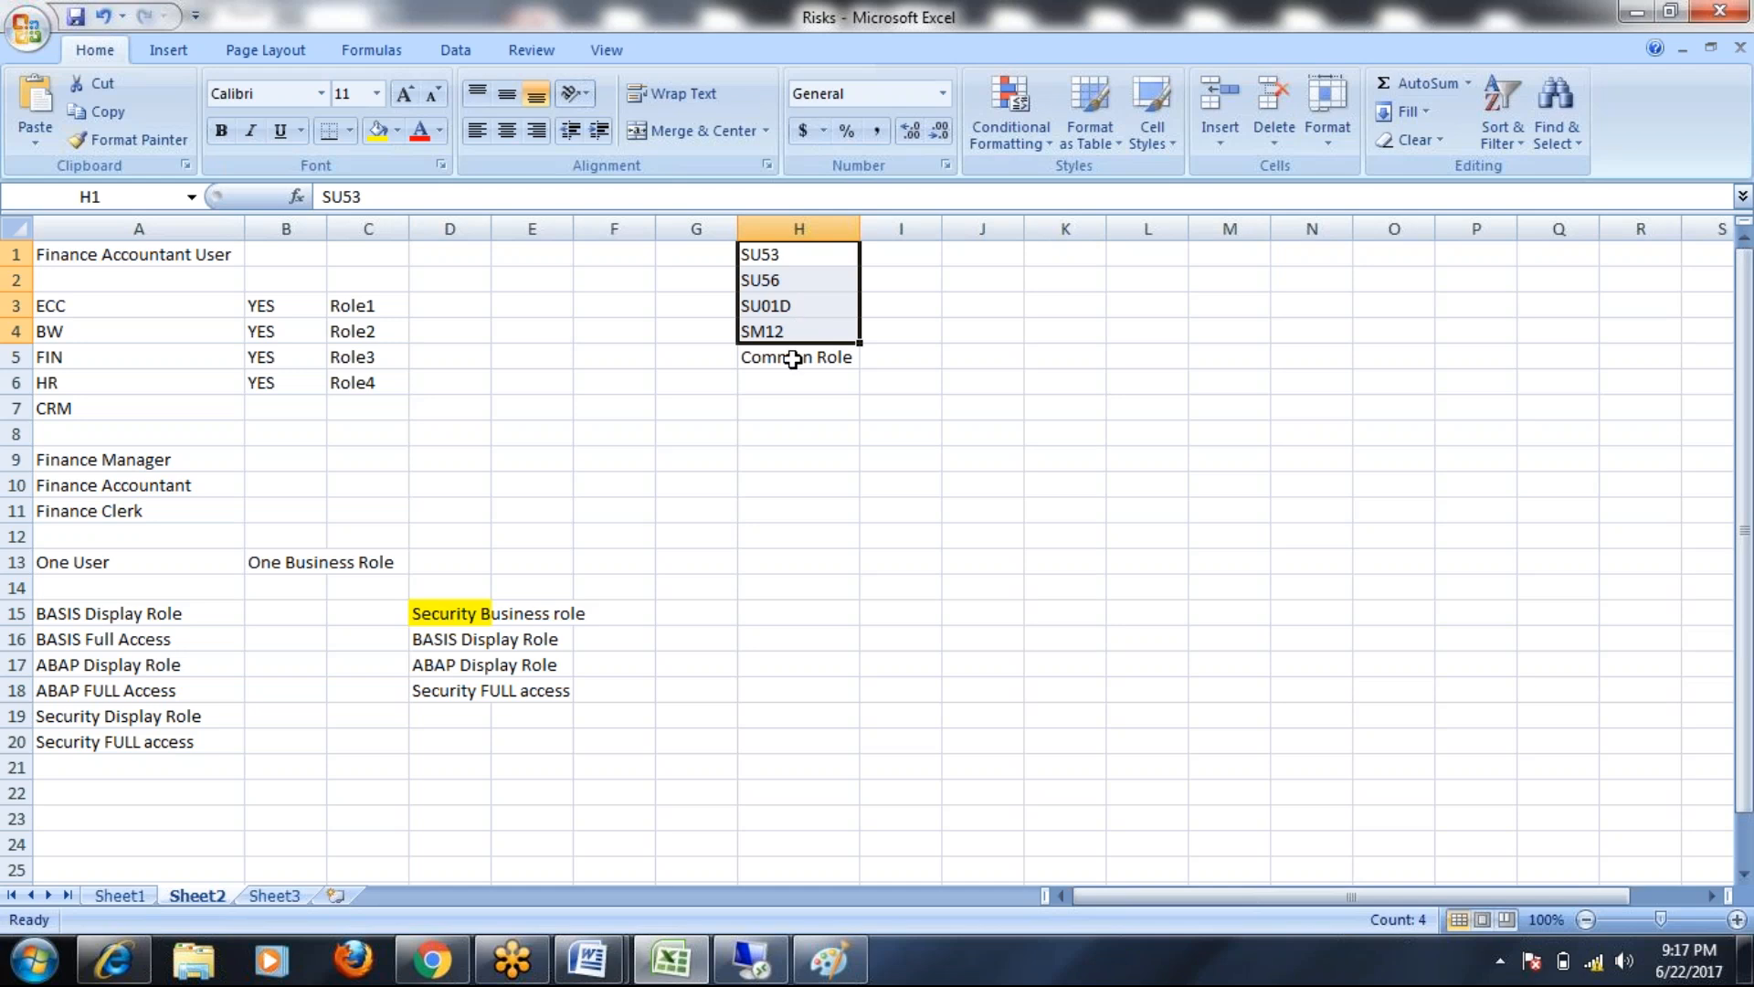
left_click(795, 356)
left_click(140, 253)
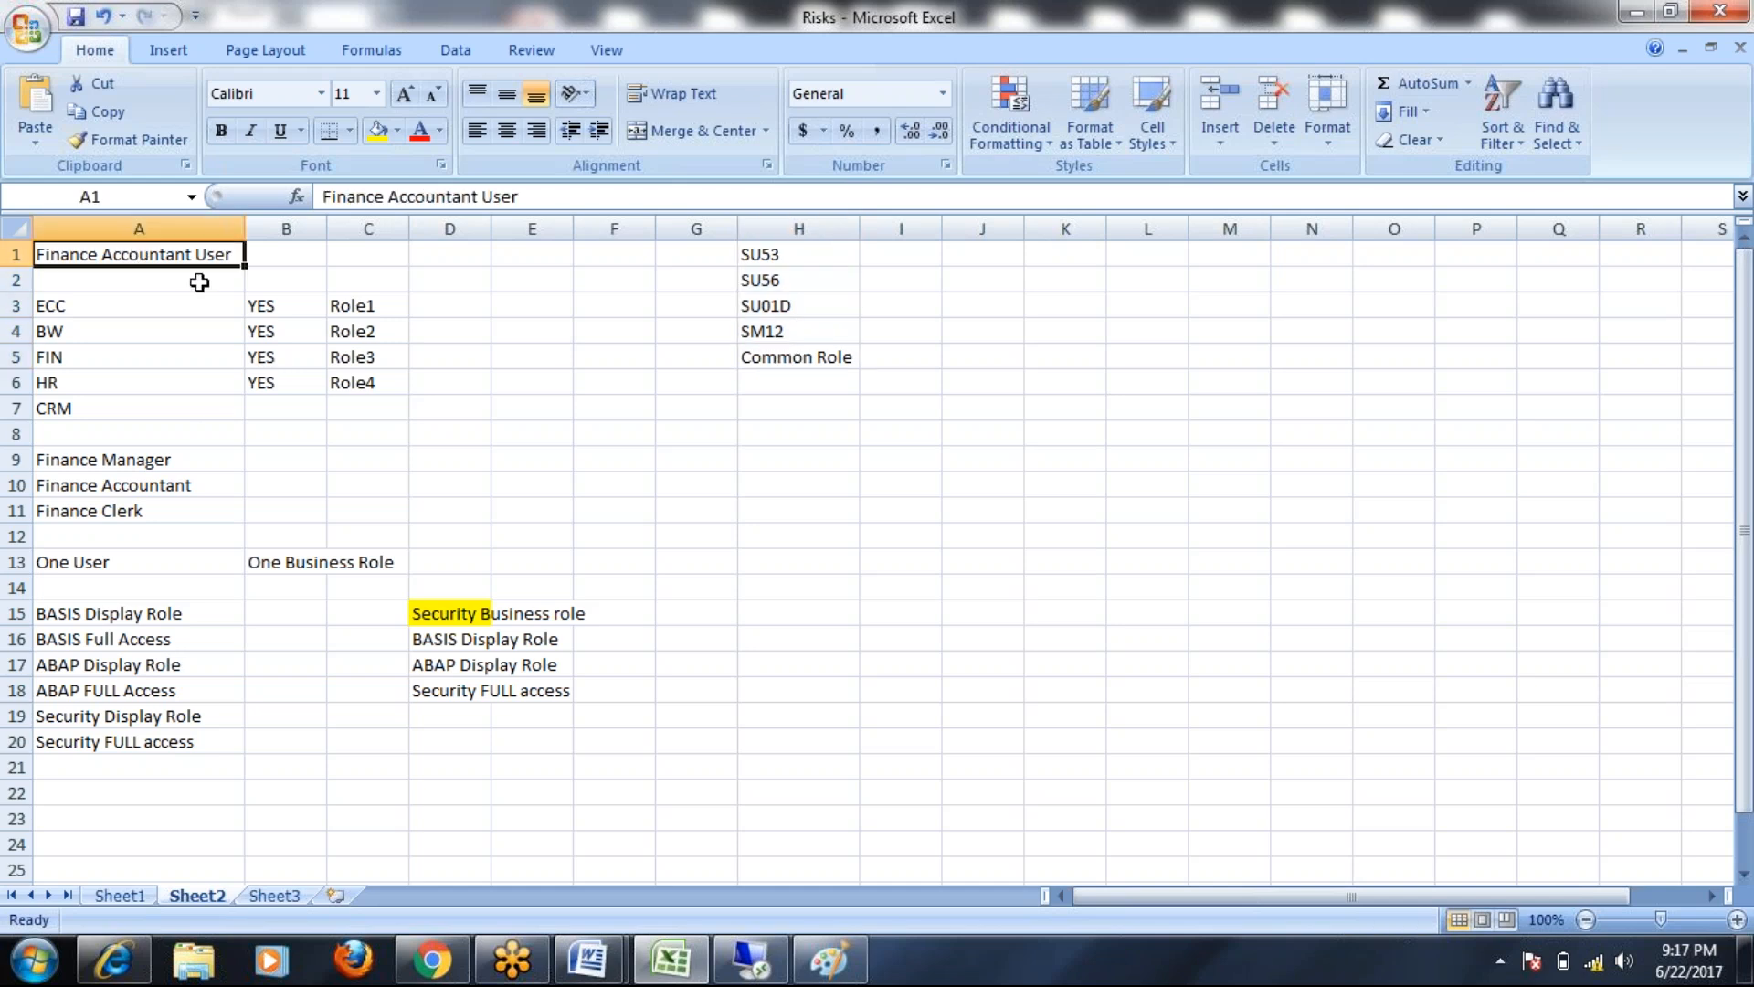
left_click(762, 365)
left_click(183, 257)
left_click(758, 359)
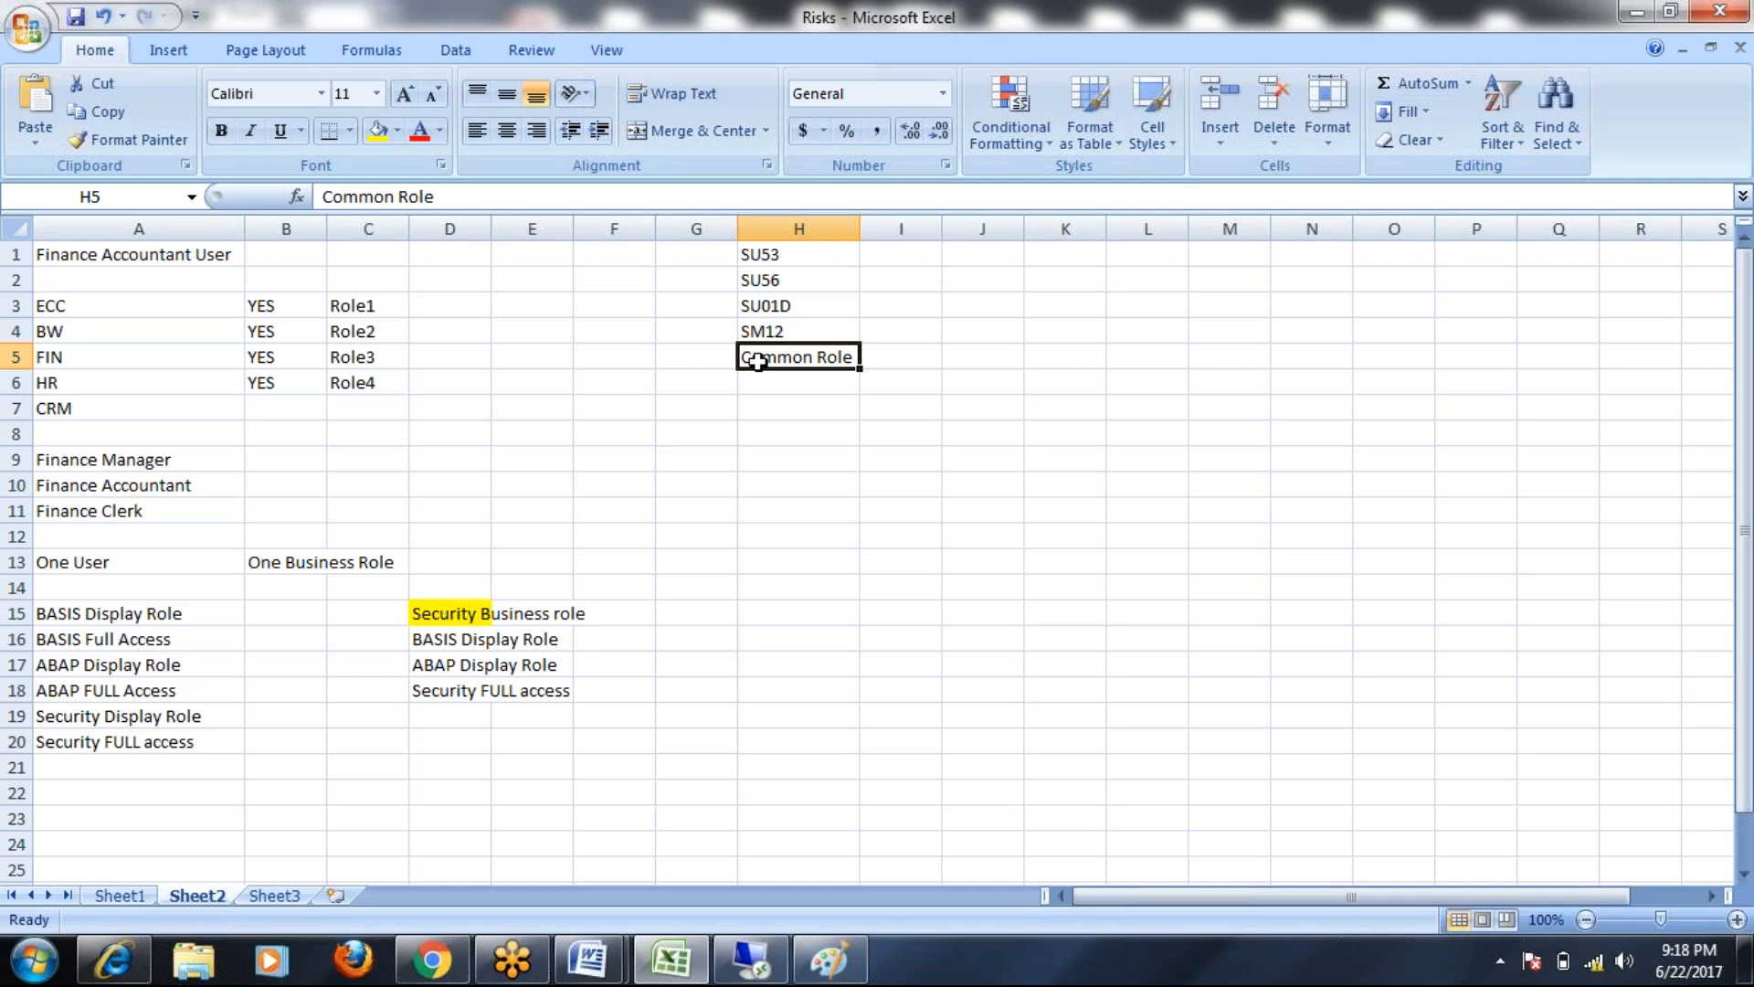
left_click_drag(794, 254, 792, 333)
left_click(783, 352)
left_click(120, 255)
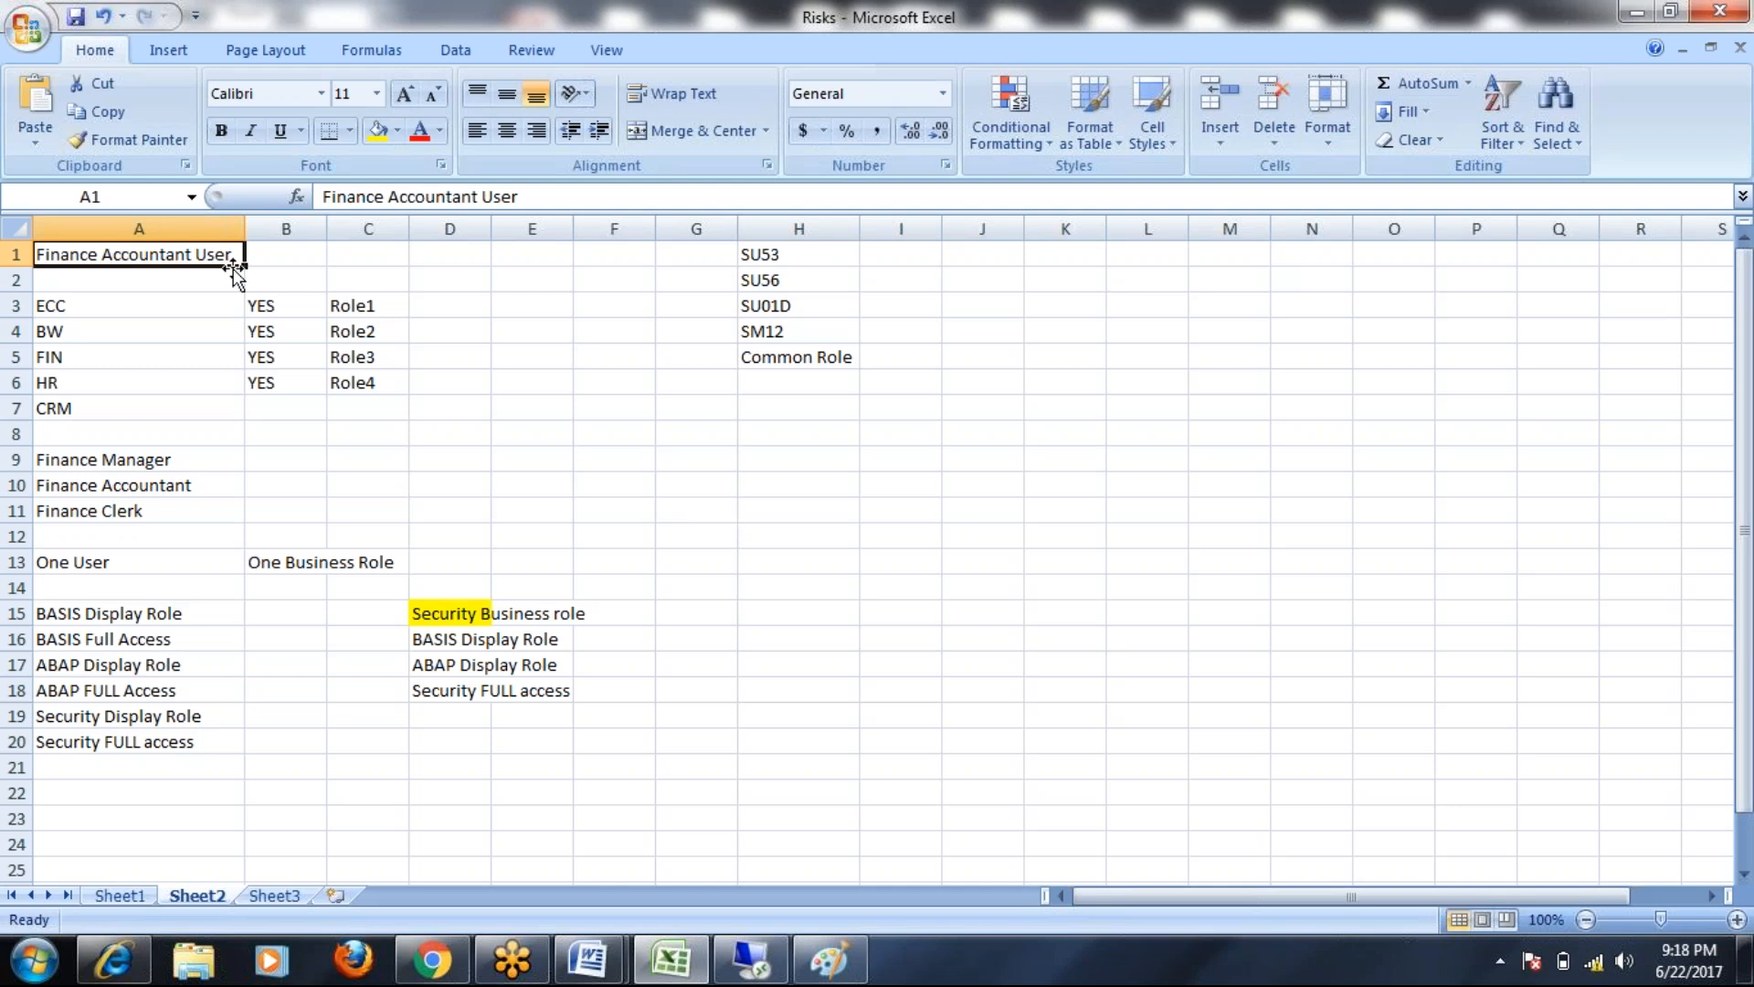
Edit H5 to read 'Common Business Role', then switch to the Remote Desktop session
left_click(784, 360)
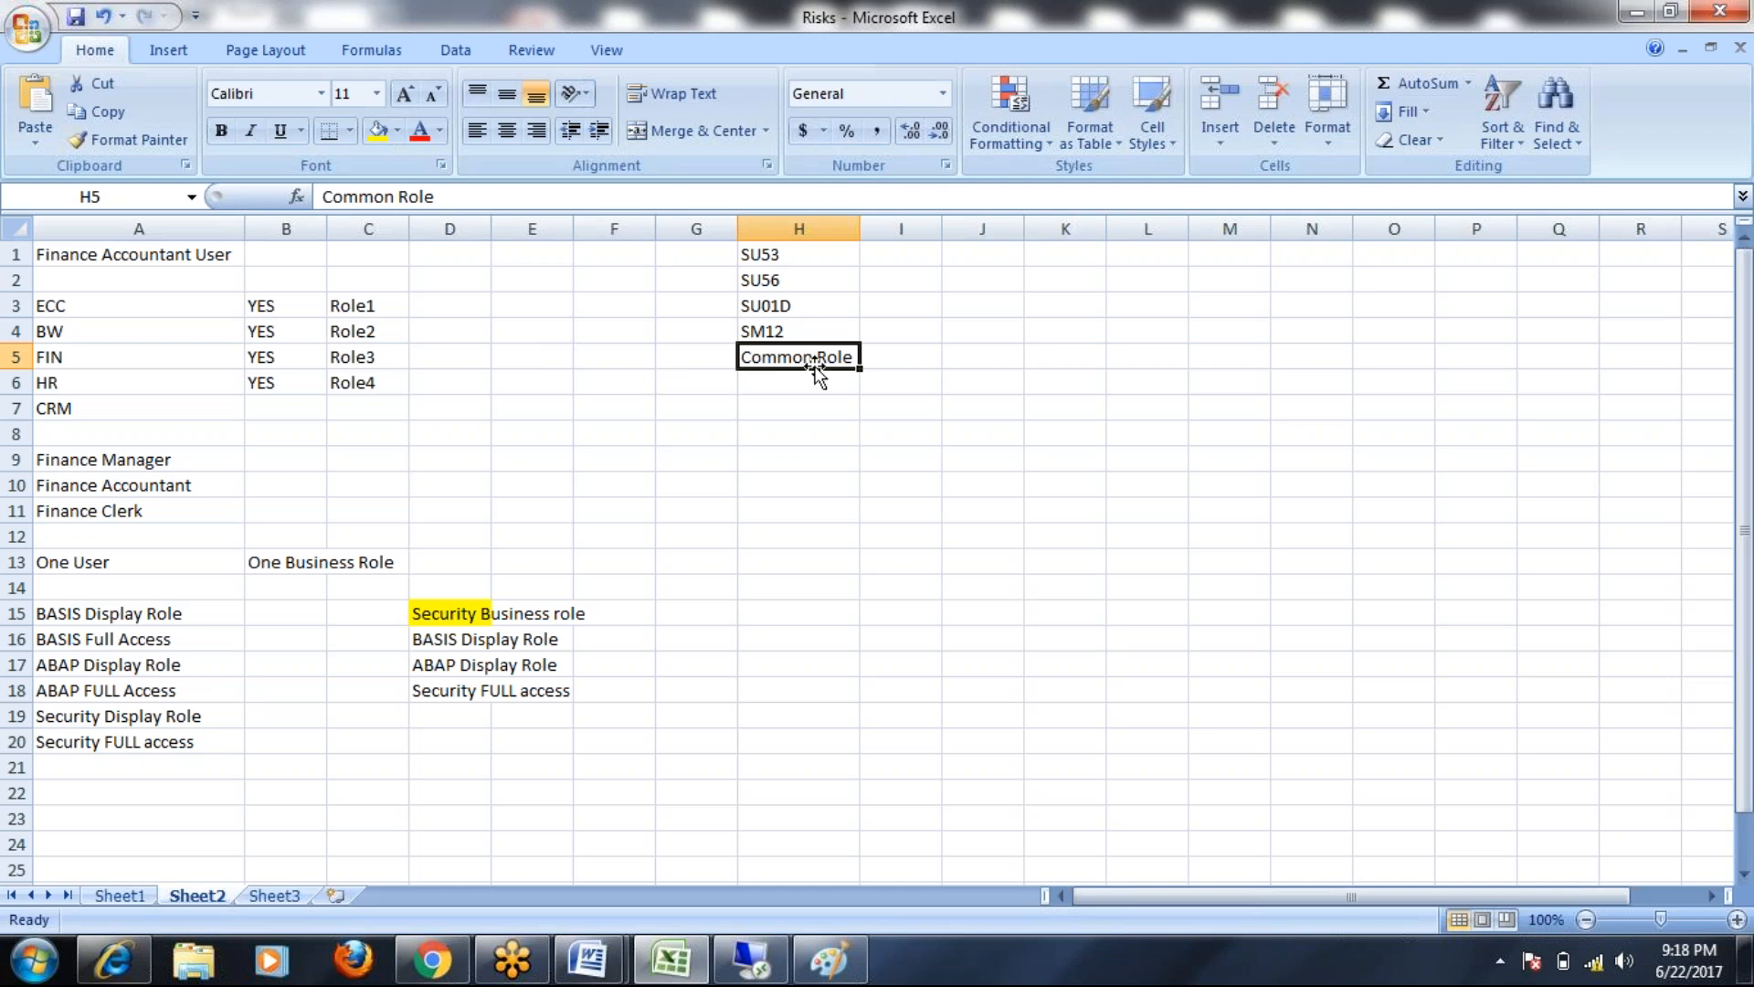
double_click(814, 364)
type("BU")
key("BackSpace")
type("usiness")
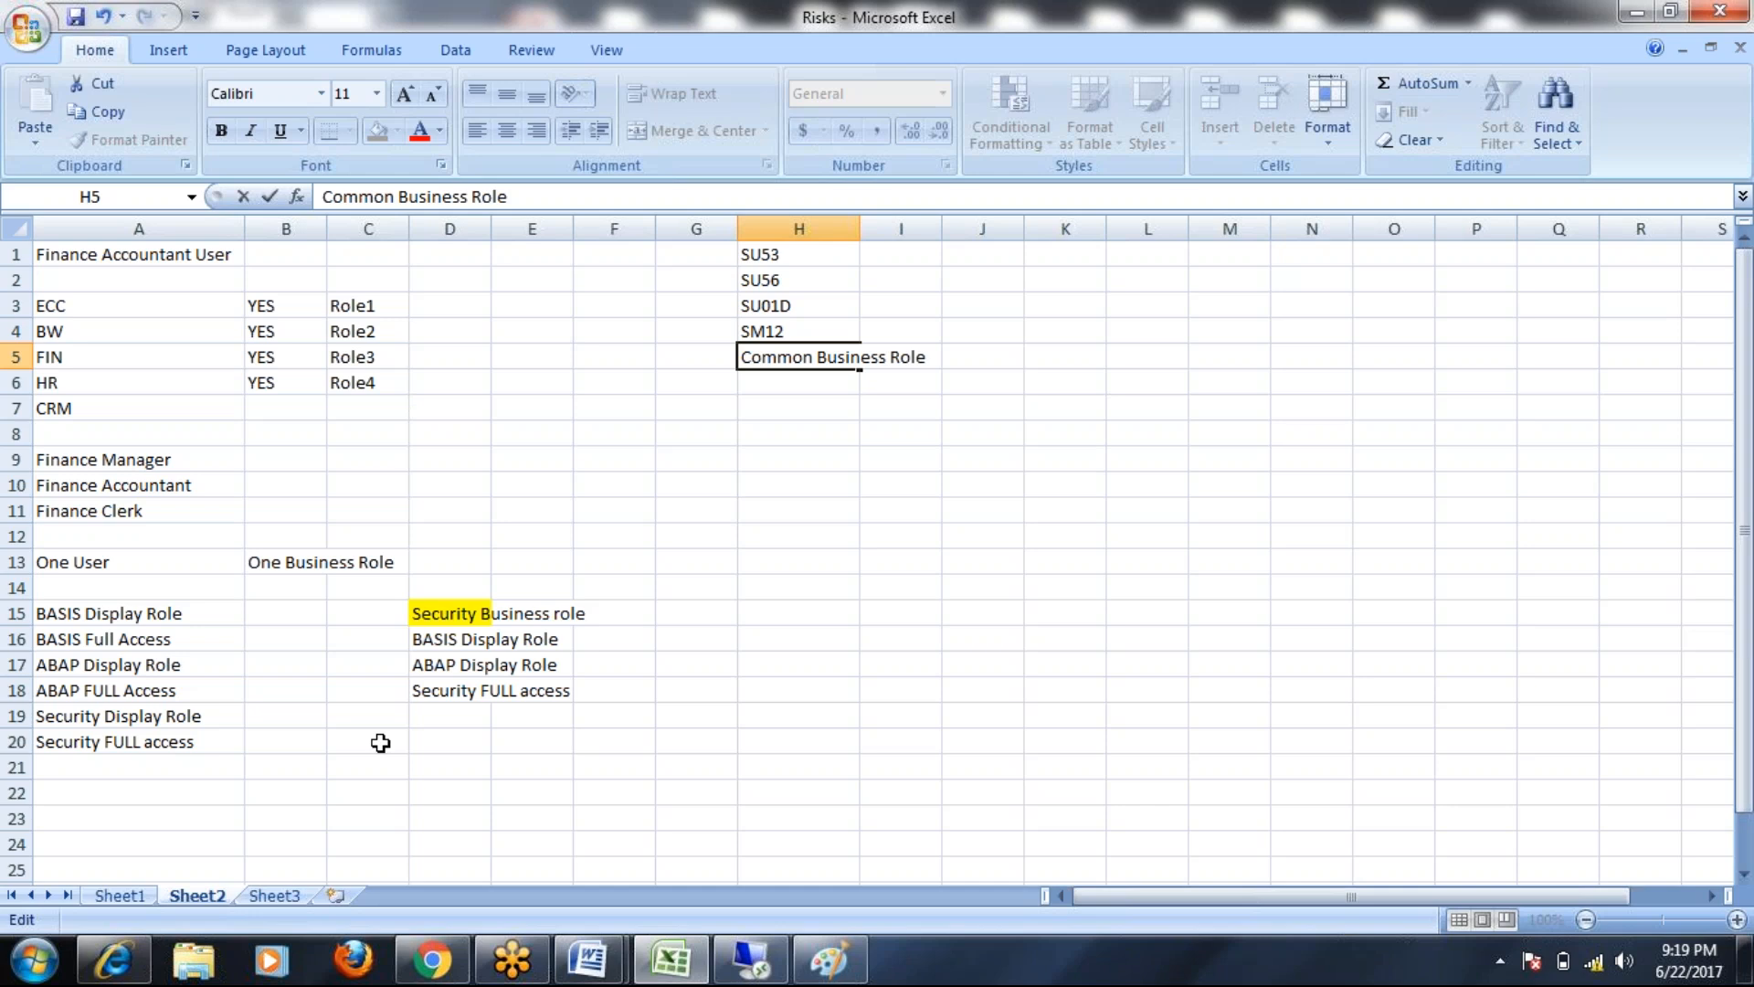
left_click(751, 959)
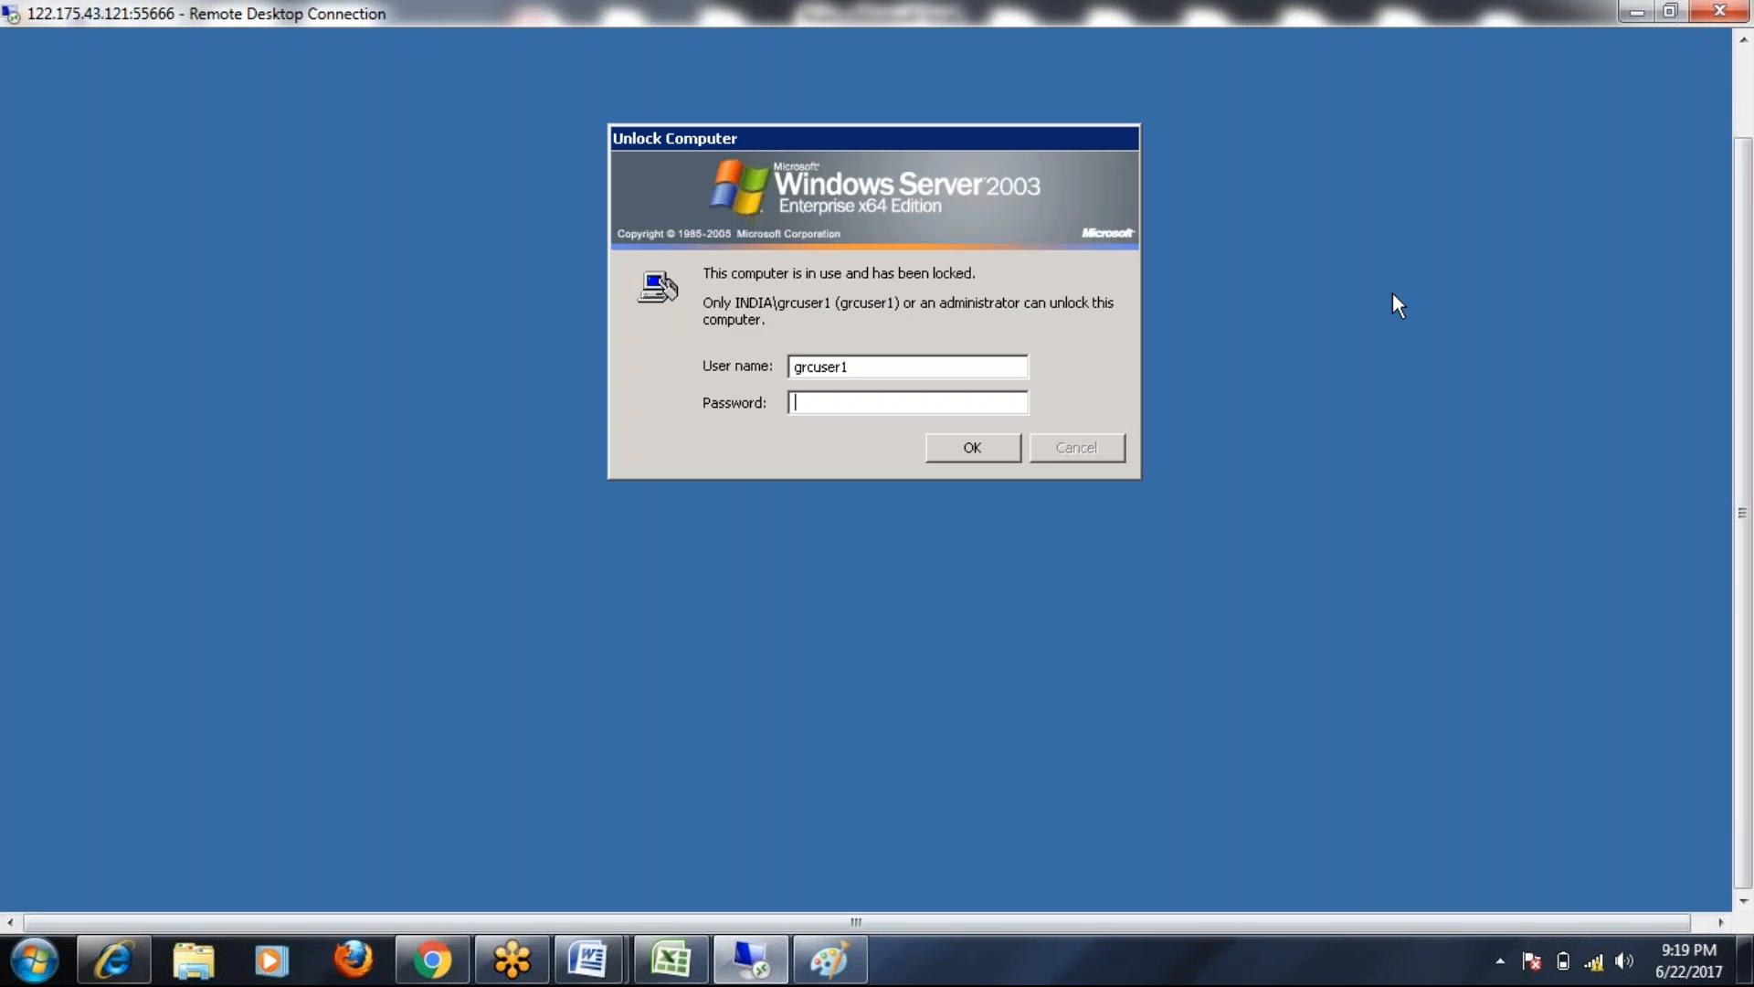
Unlock the Windows Server session with the account password, retrying after the first rejected attempt
type("••••••")
key("Return")
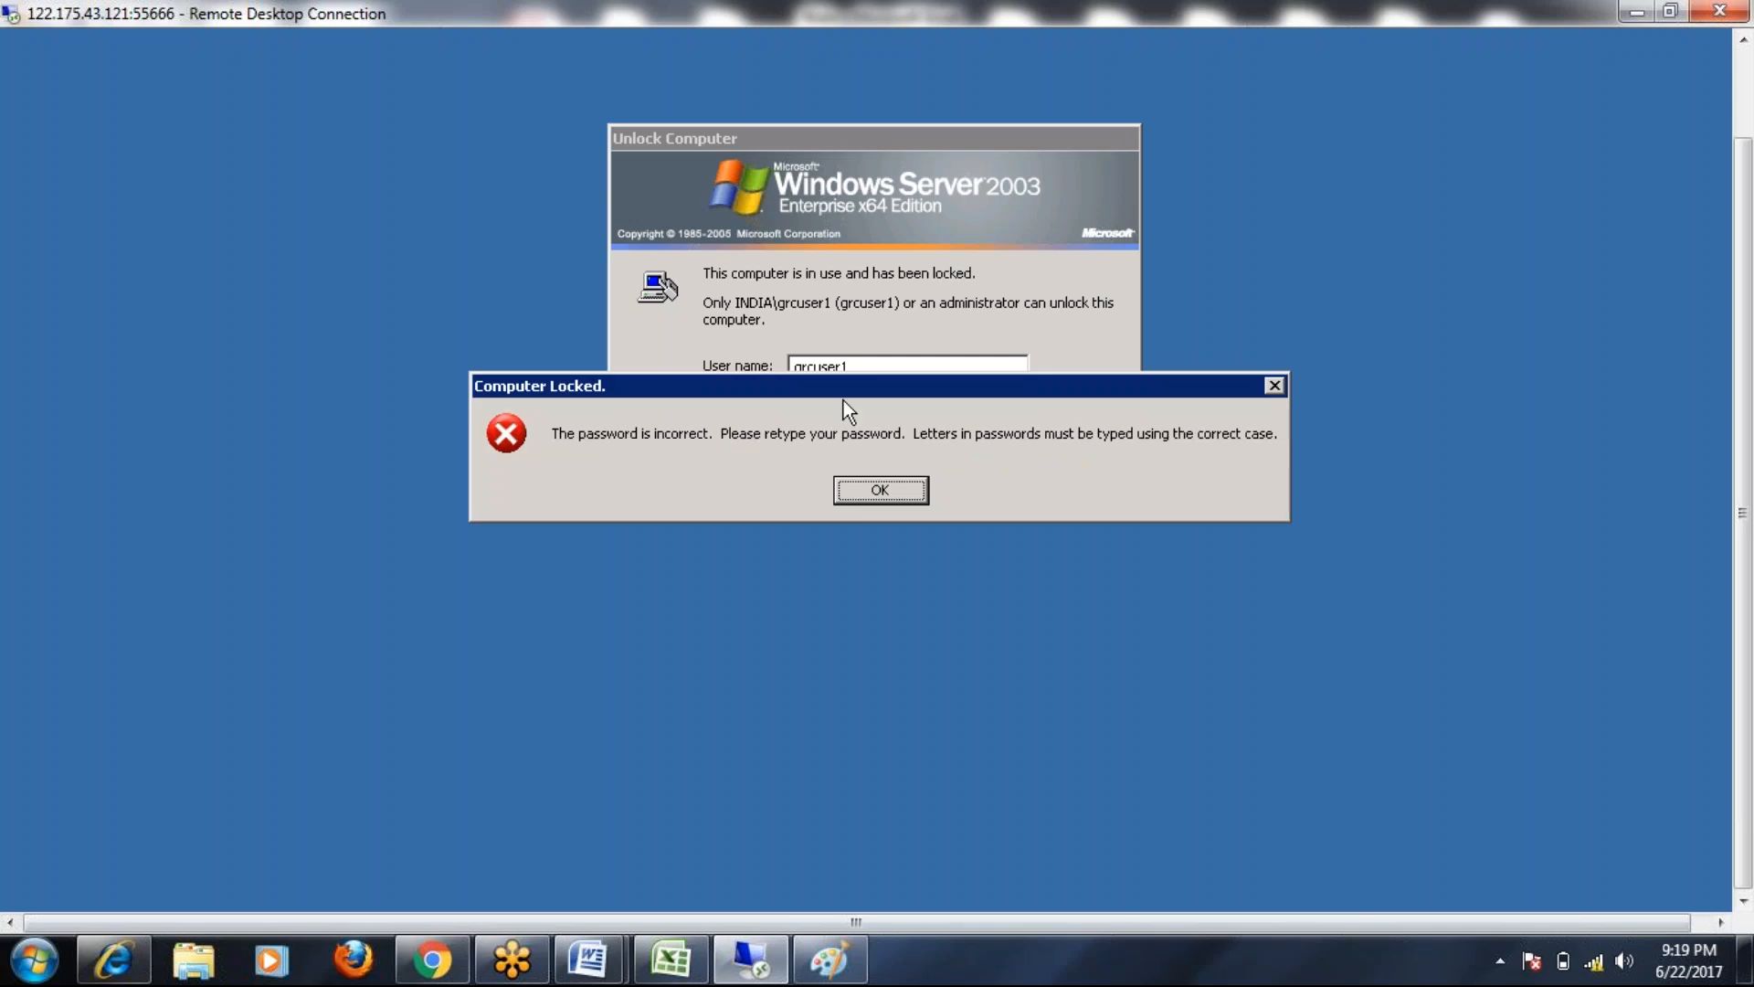
left_click(865, 482)
type("•••••••")
key("Return")
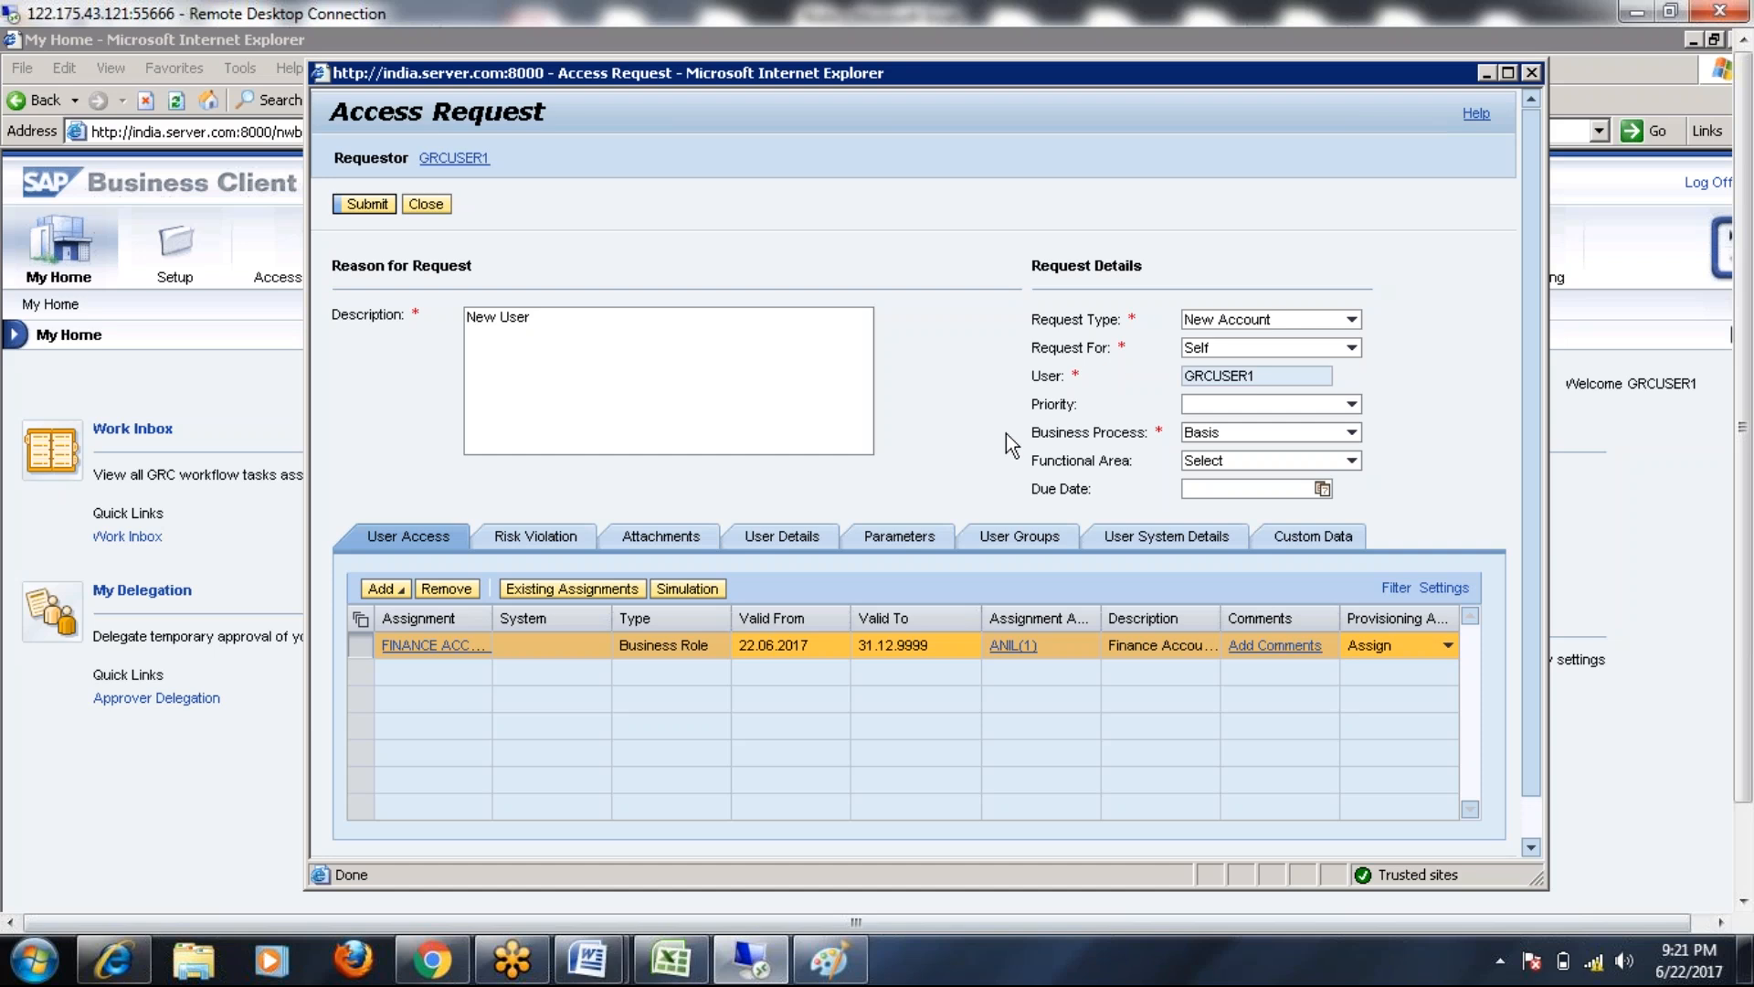
Review the New Account access request with its Finance Accountant business role in NWBC
mouse_move(585, 969)
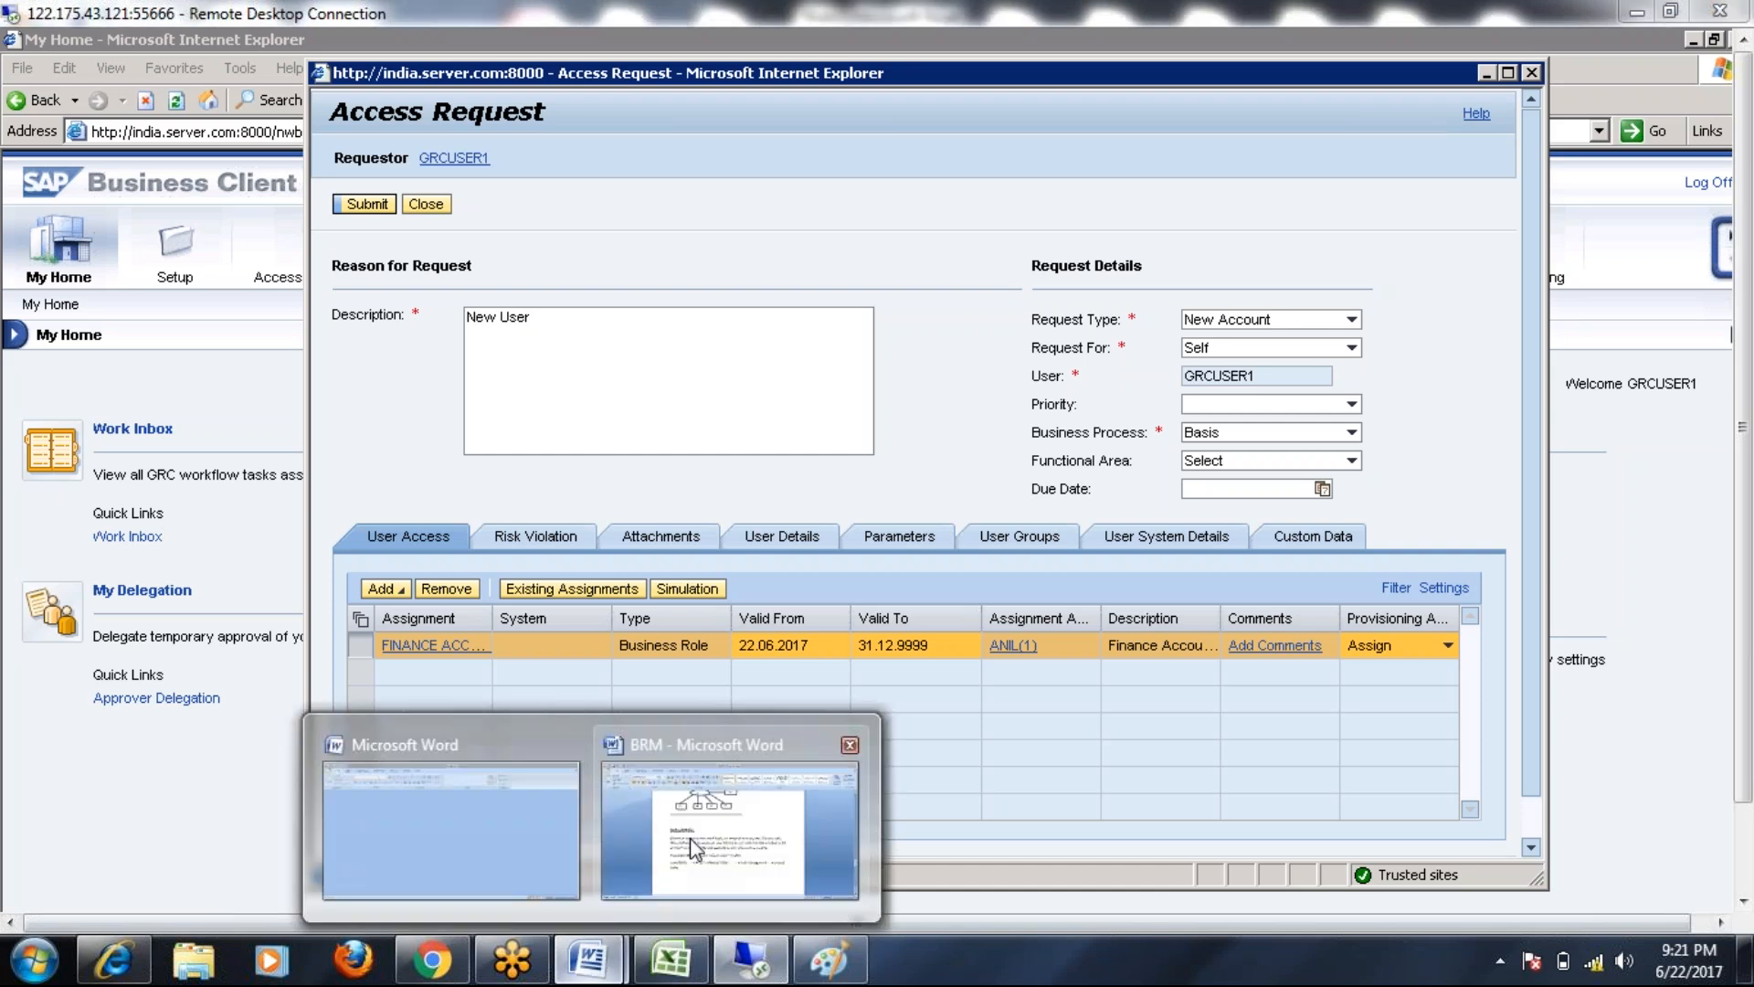
mouse_move(691, 842)
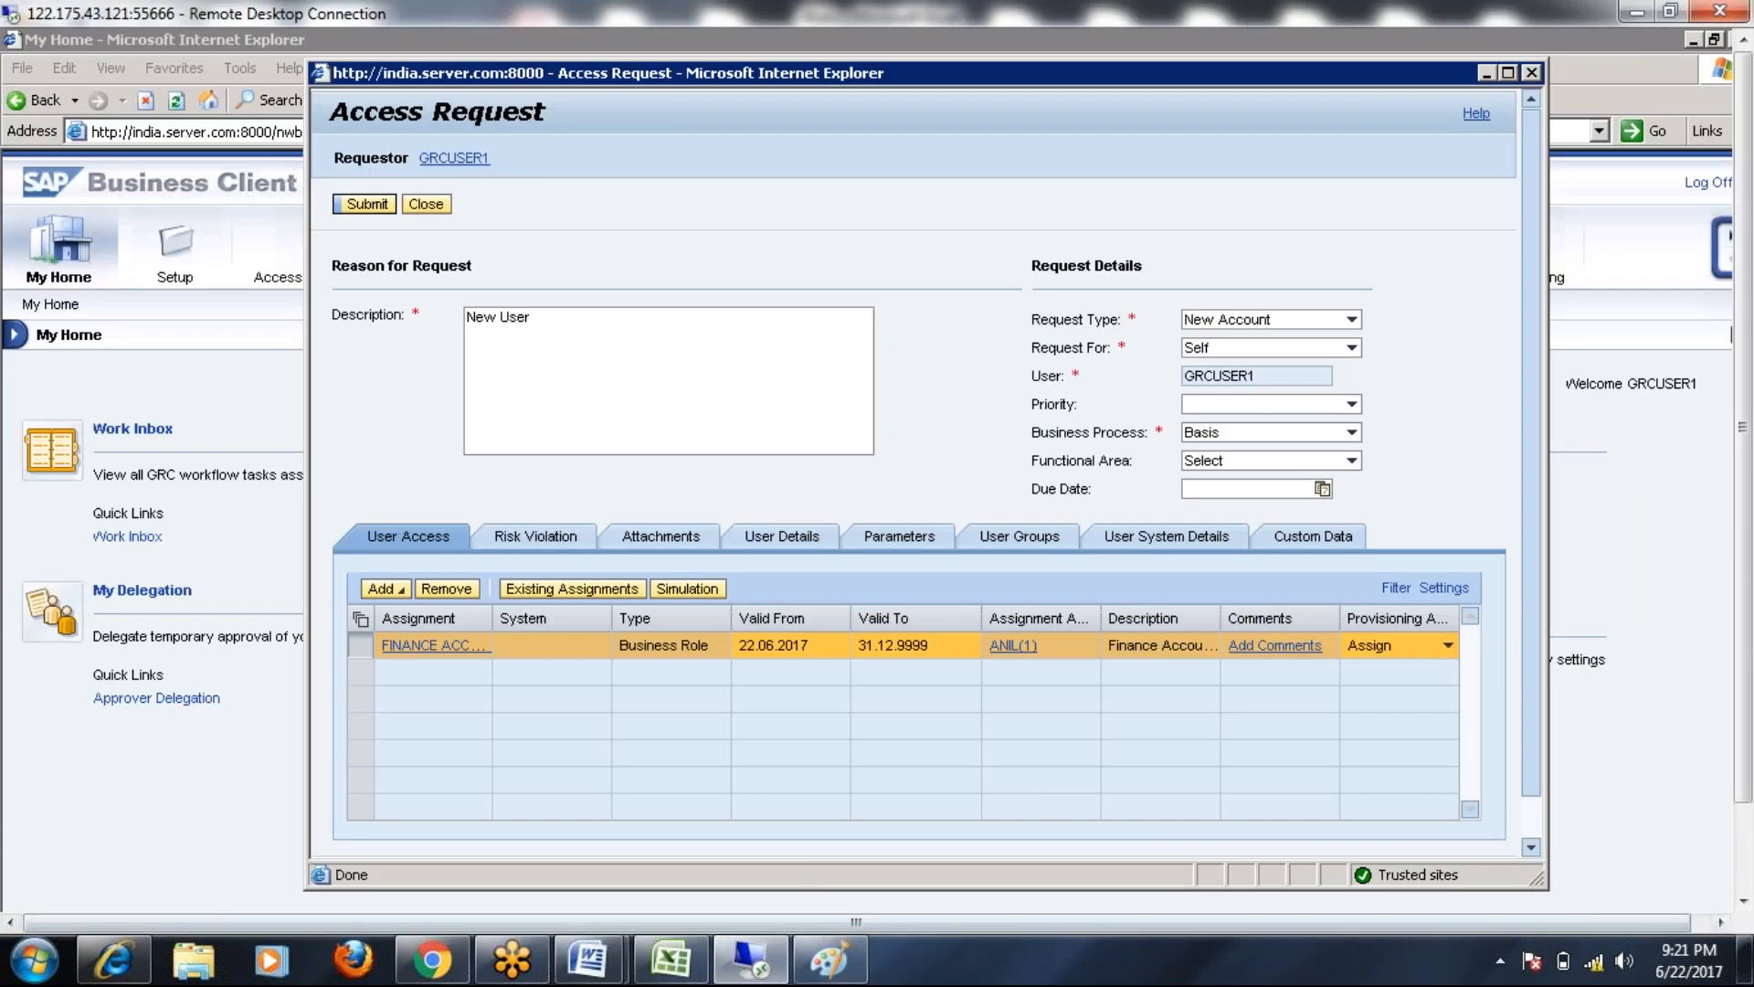
left_click(614, 959)
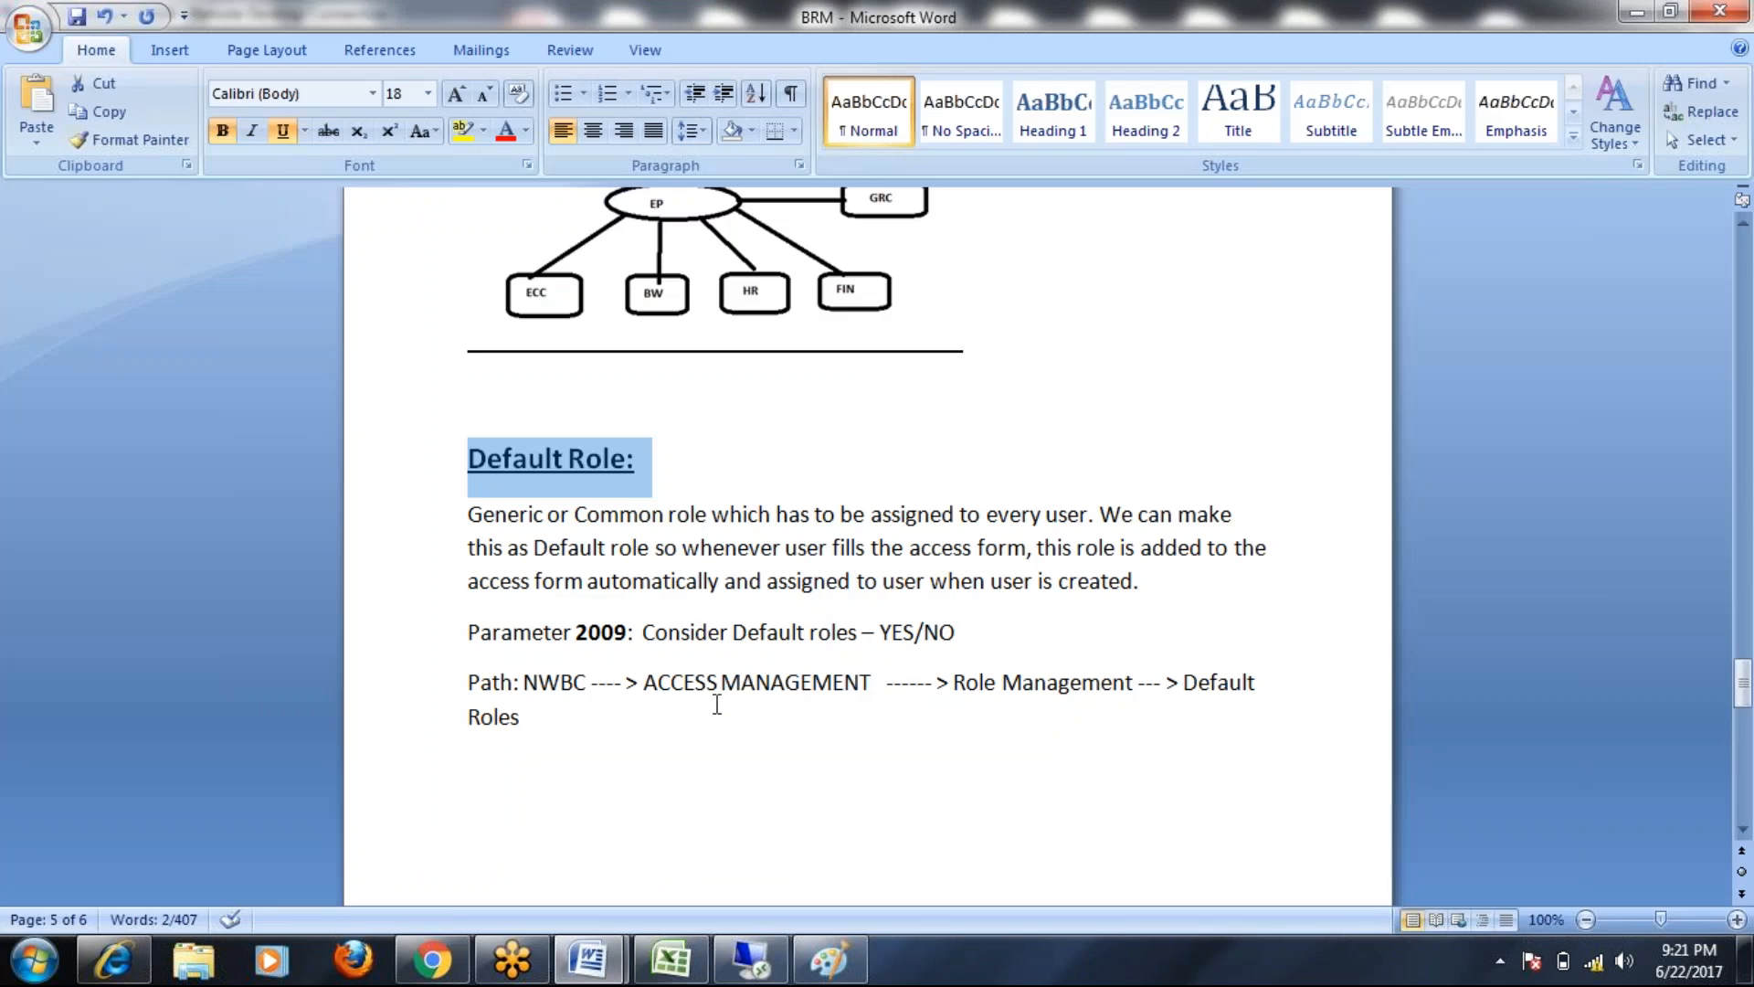
scroll(717, 704, "down", 1)
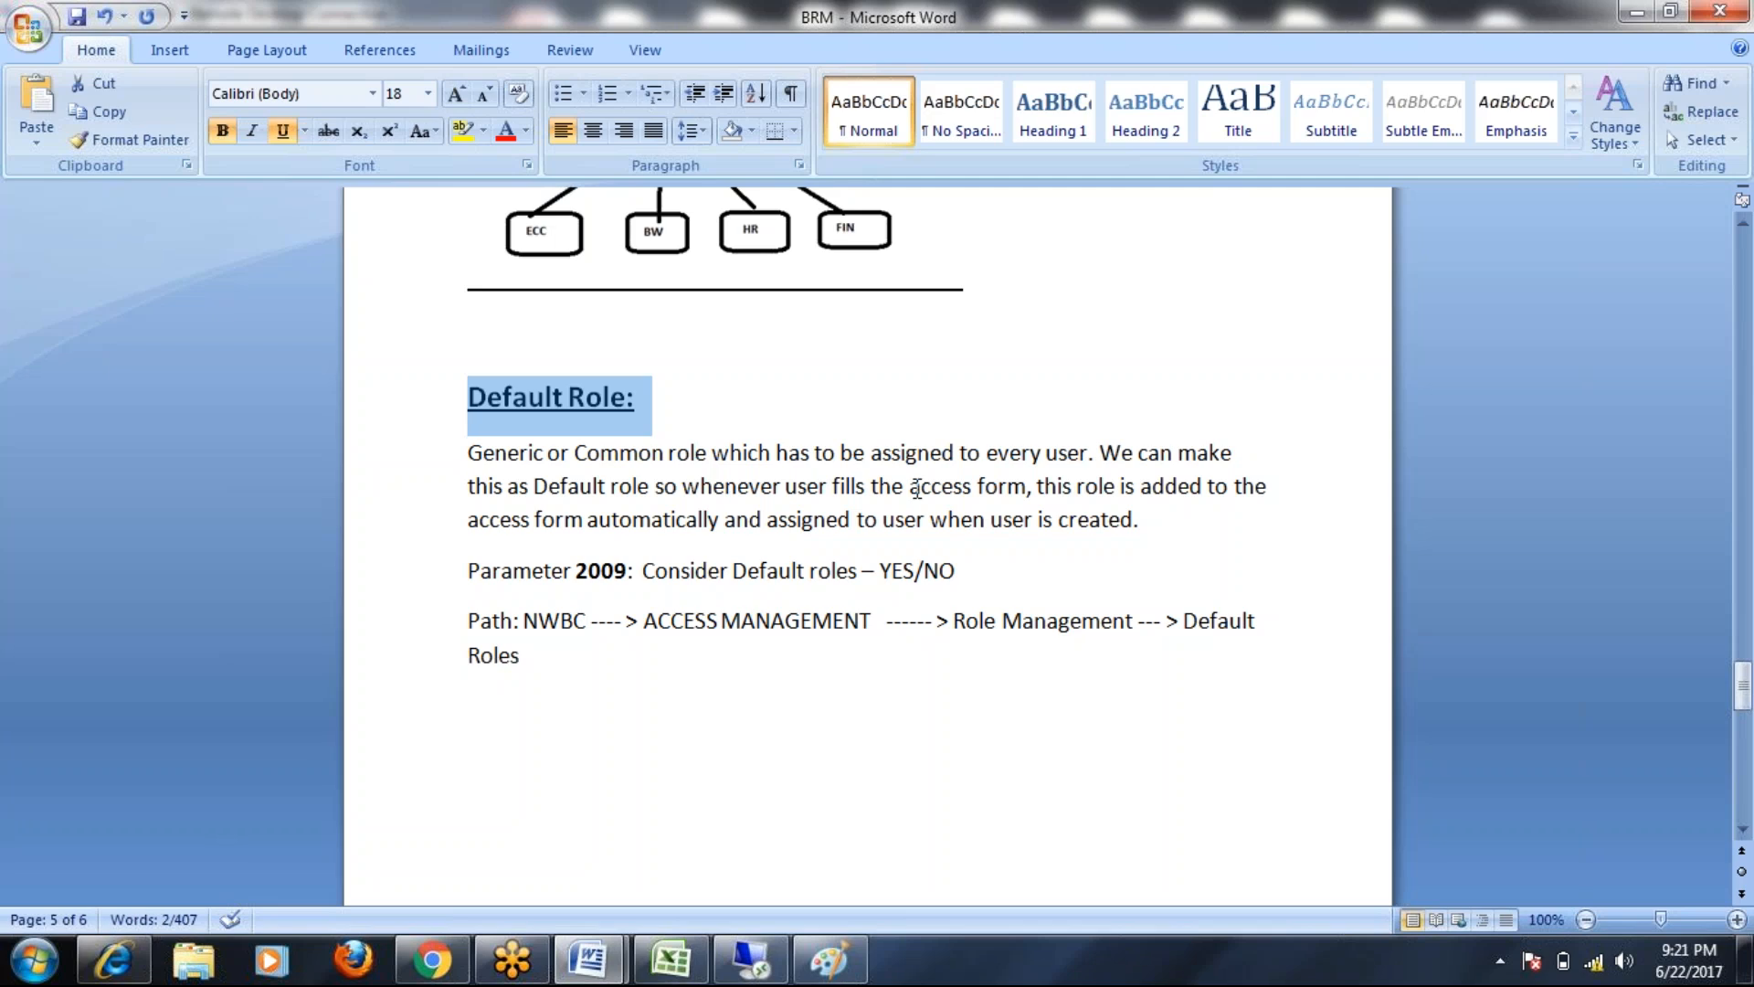
left_click_drag(1037, 485, 1143, 521)
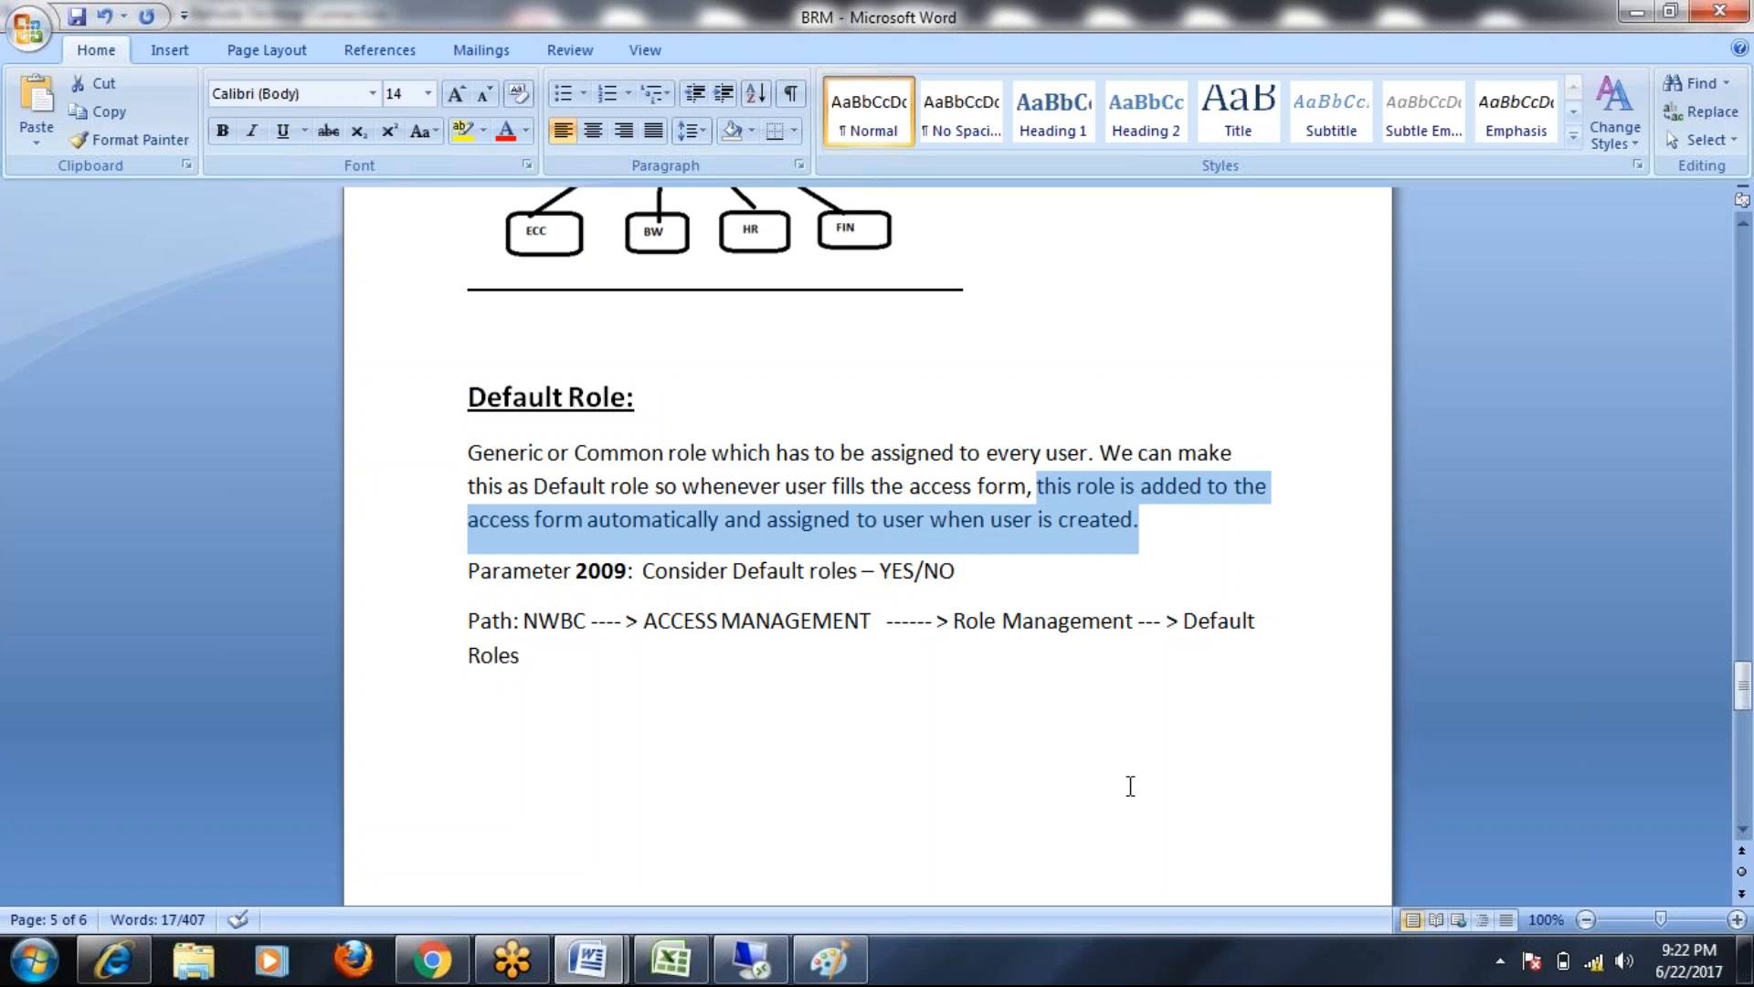
left_click(1737, 408)
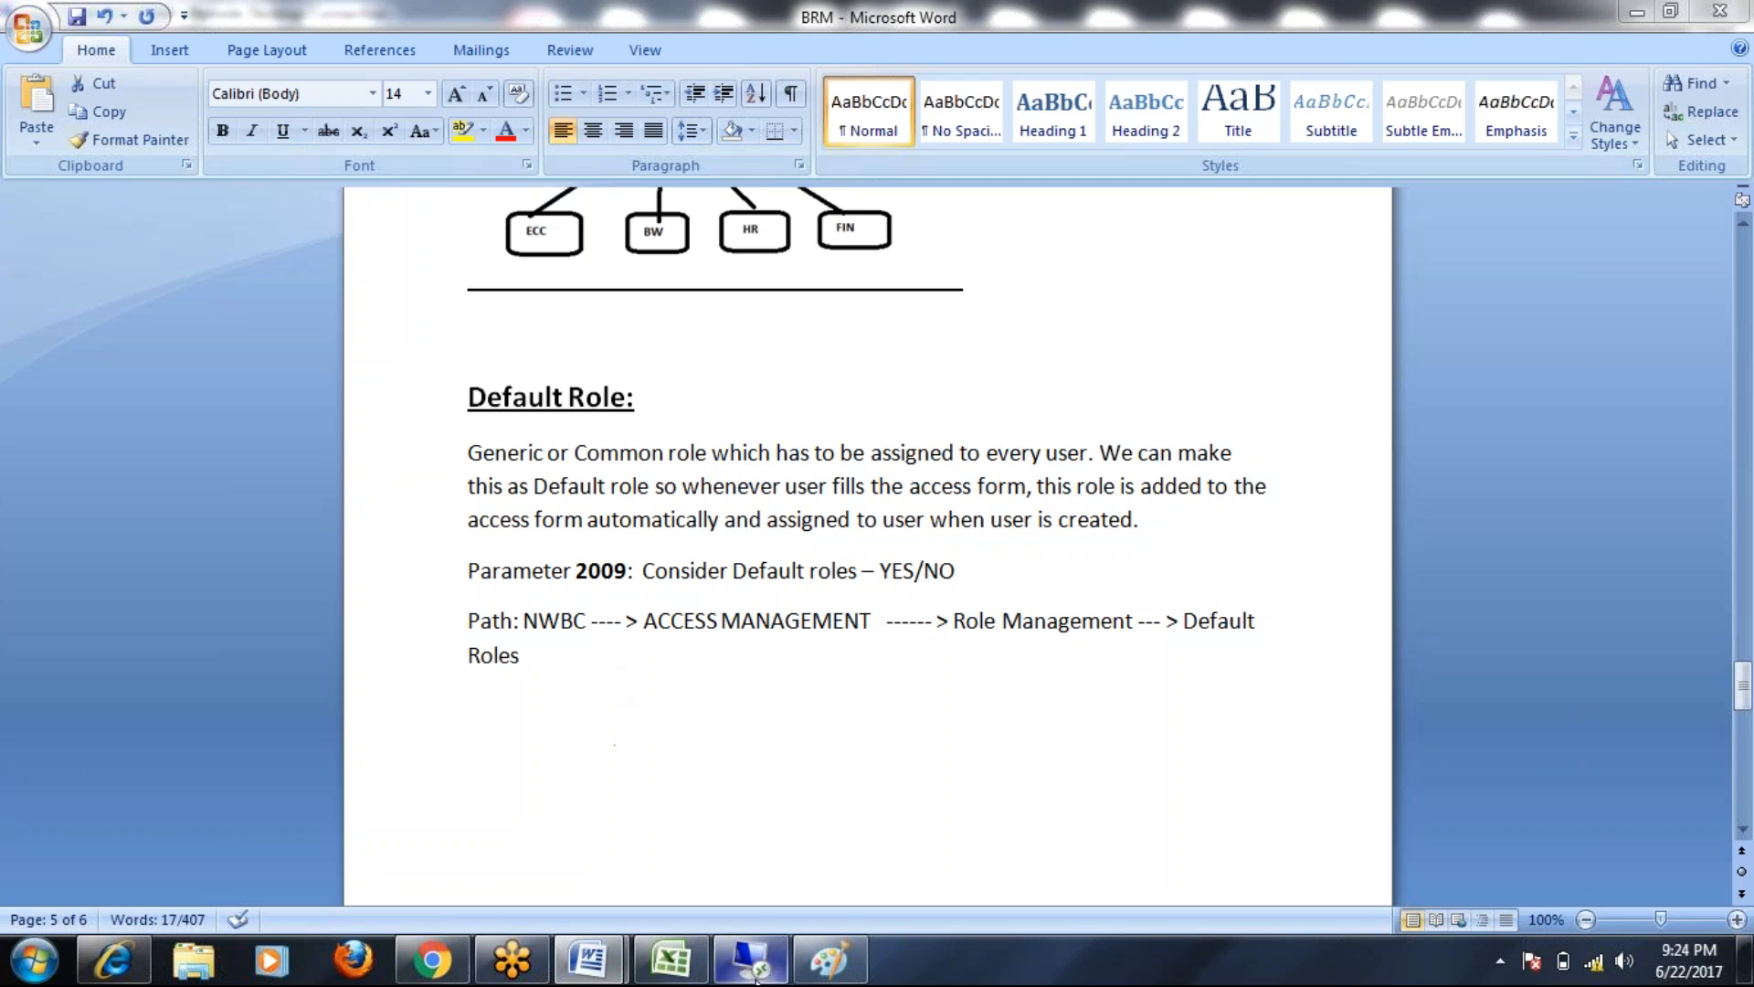
Close the Access Request window and show the Access Management work center's Role Management links
left_click(748, 973)
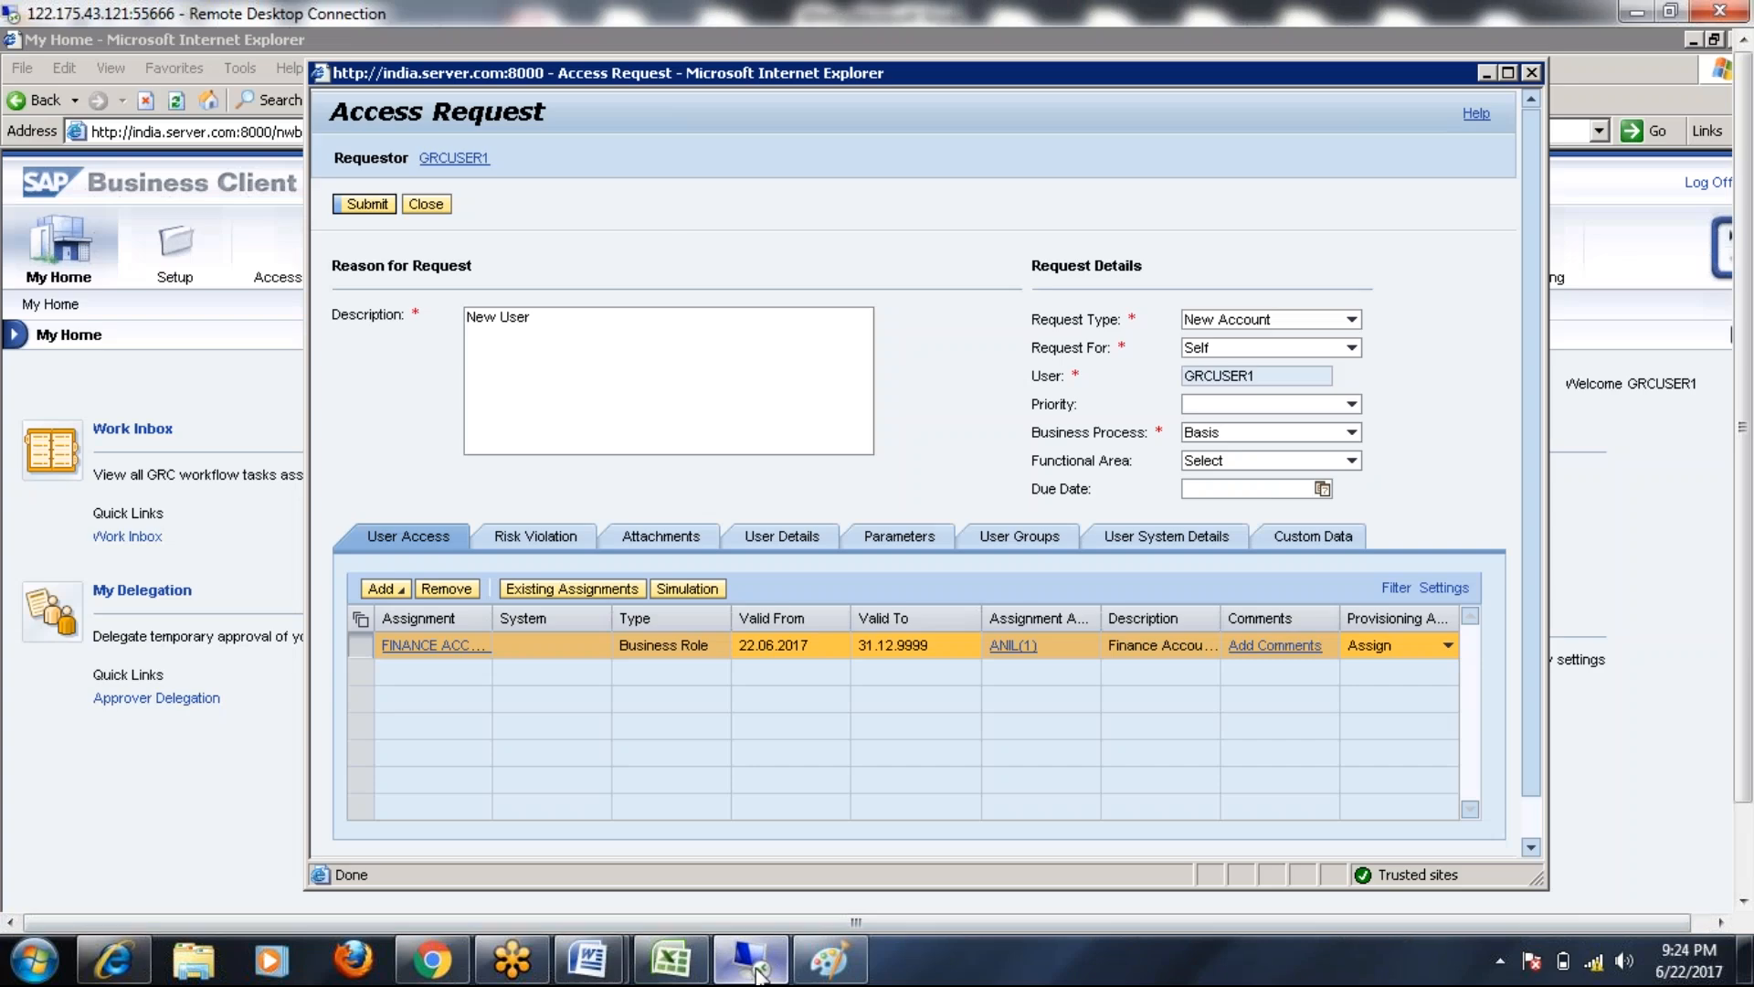
left_click_drag(1263, 73, 860, 128)
left_click(1130, 129)
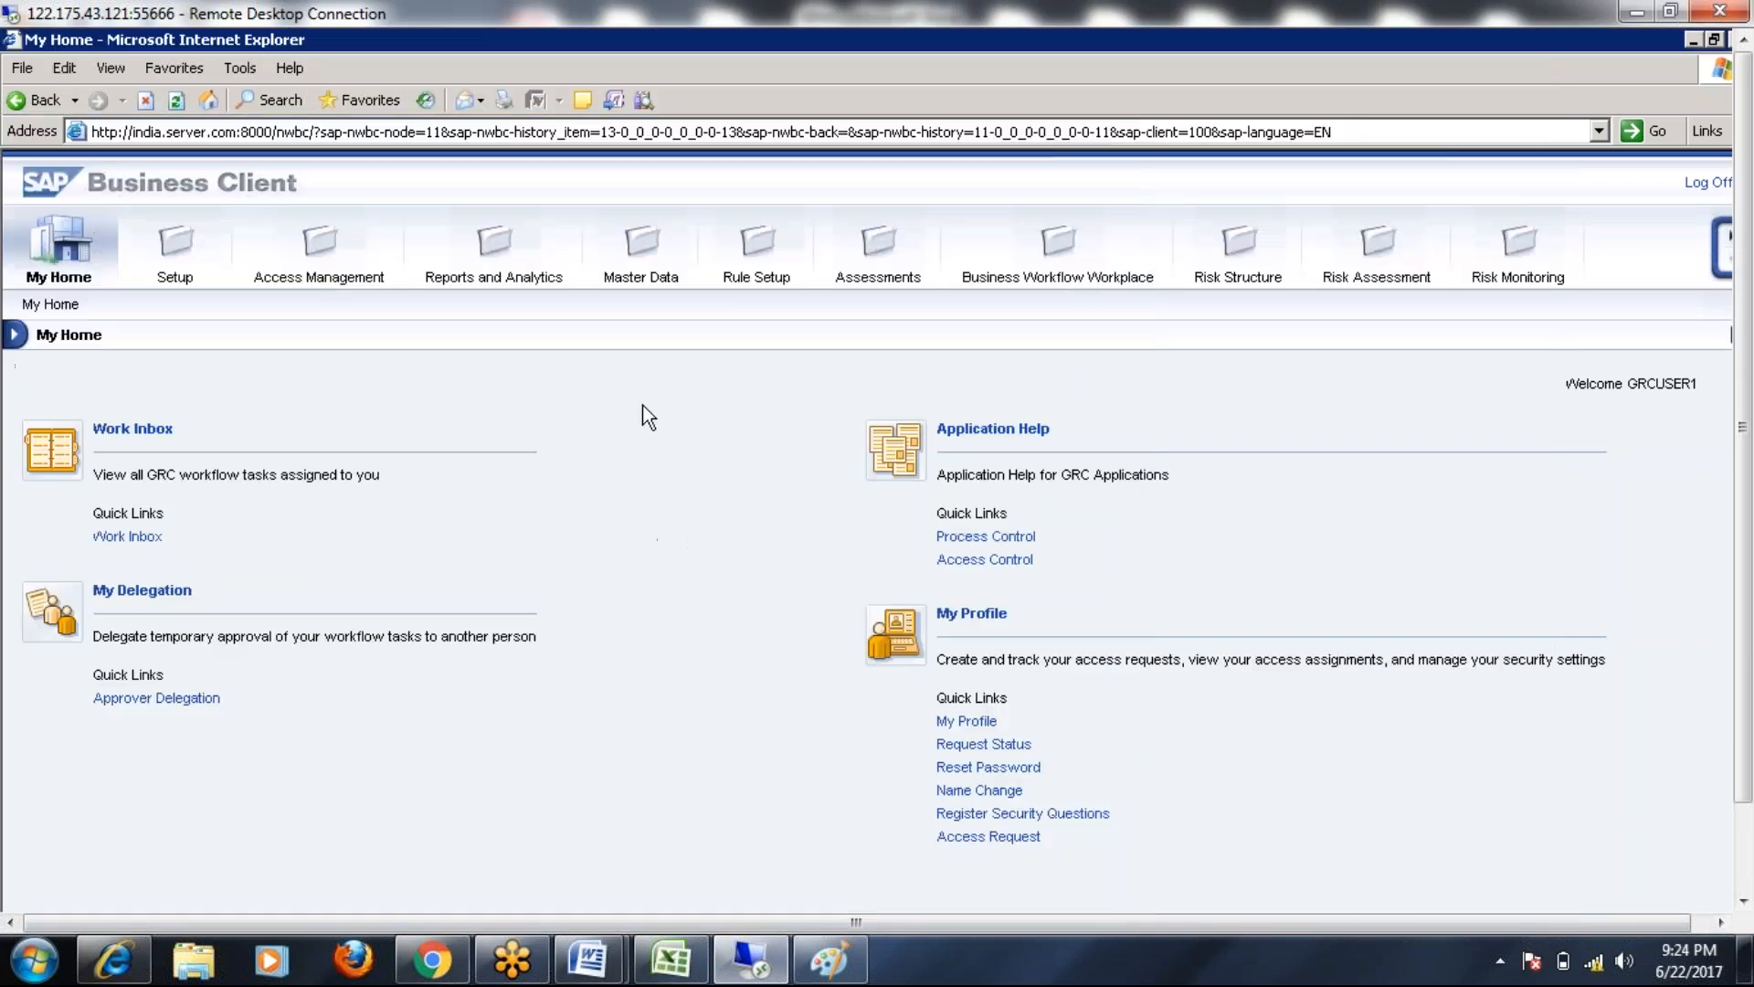
left_click(318, 245)
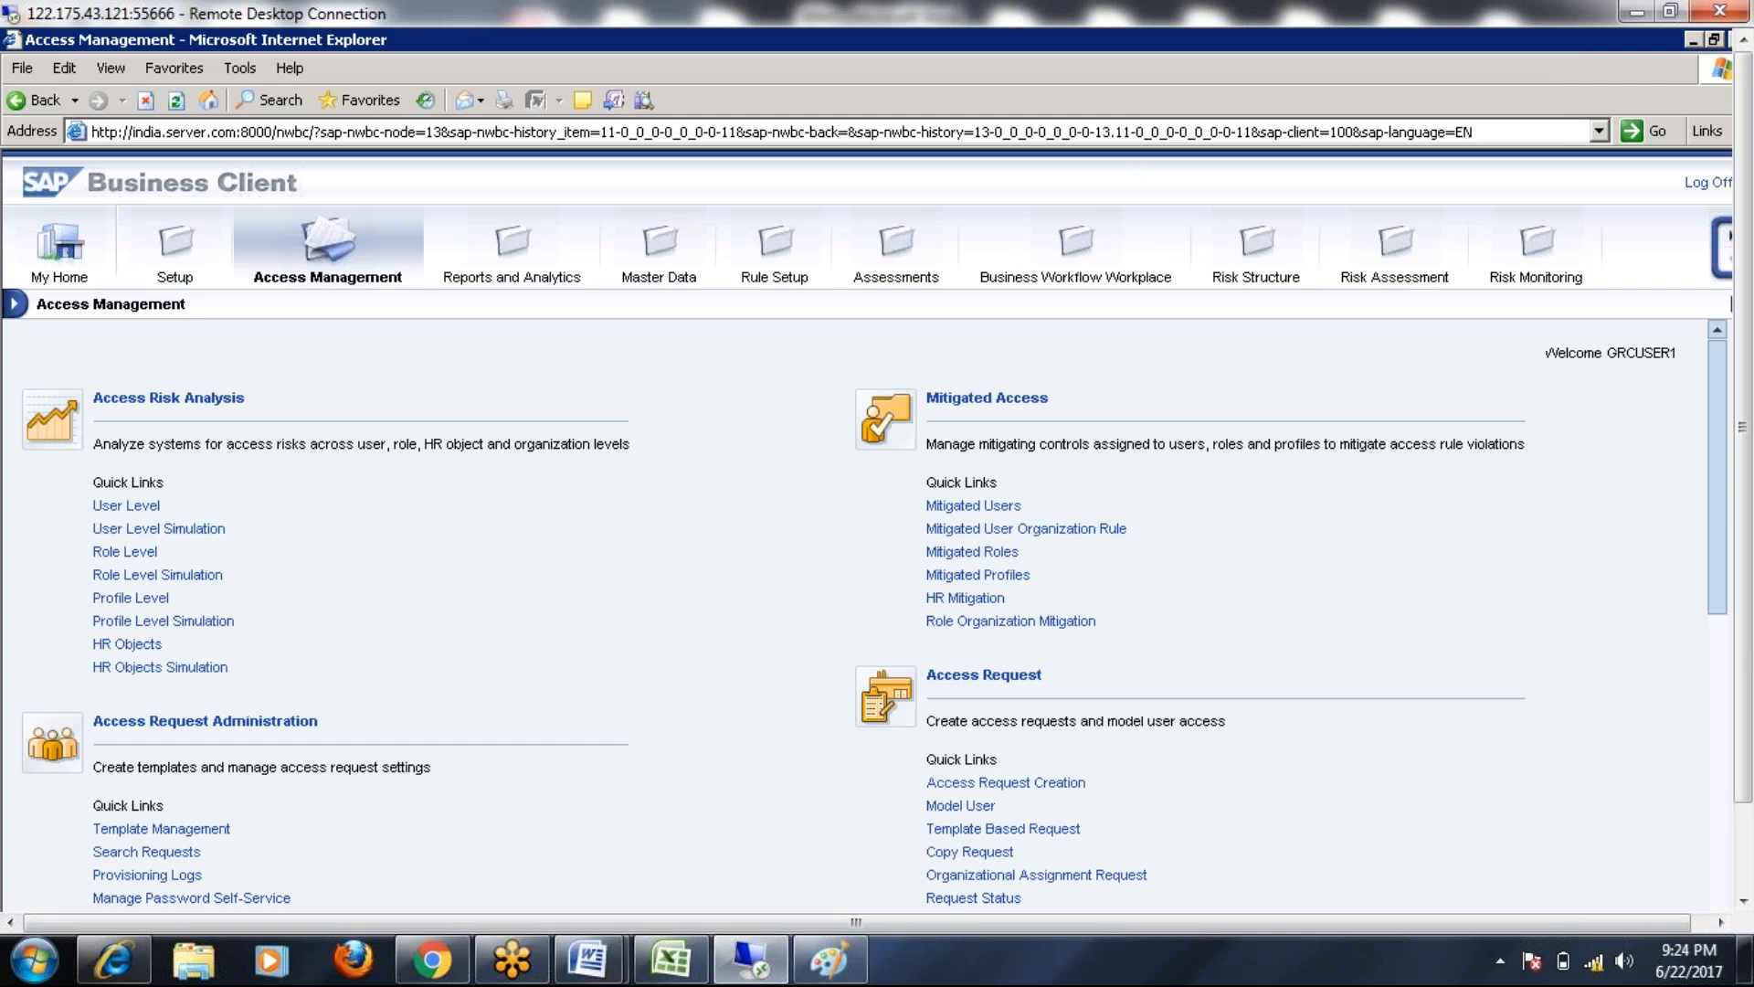
scroll(144, 614, "down", 5)
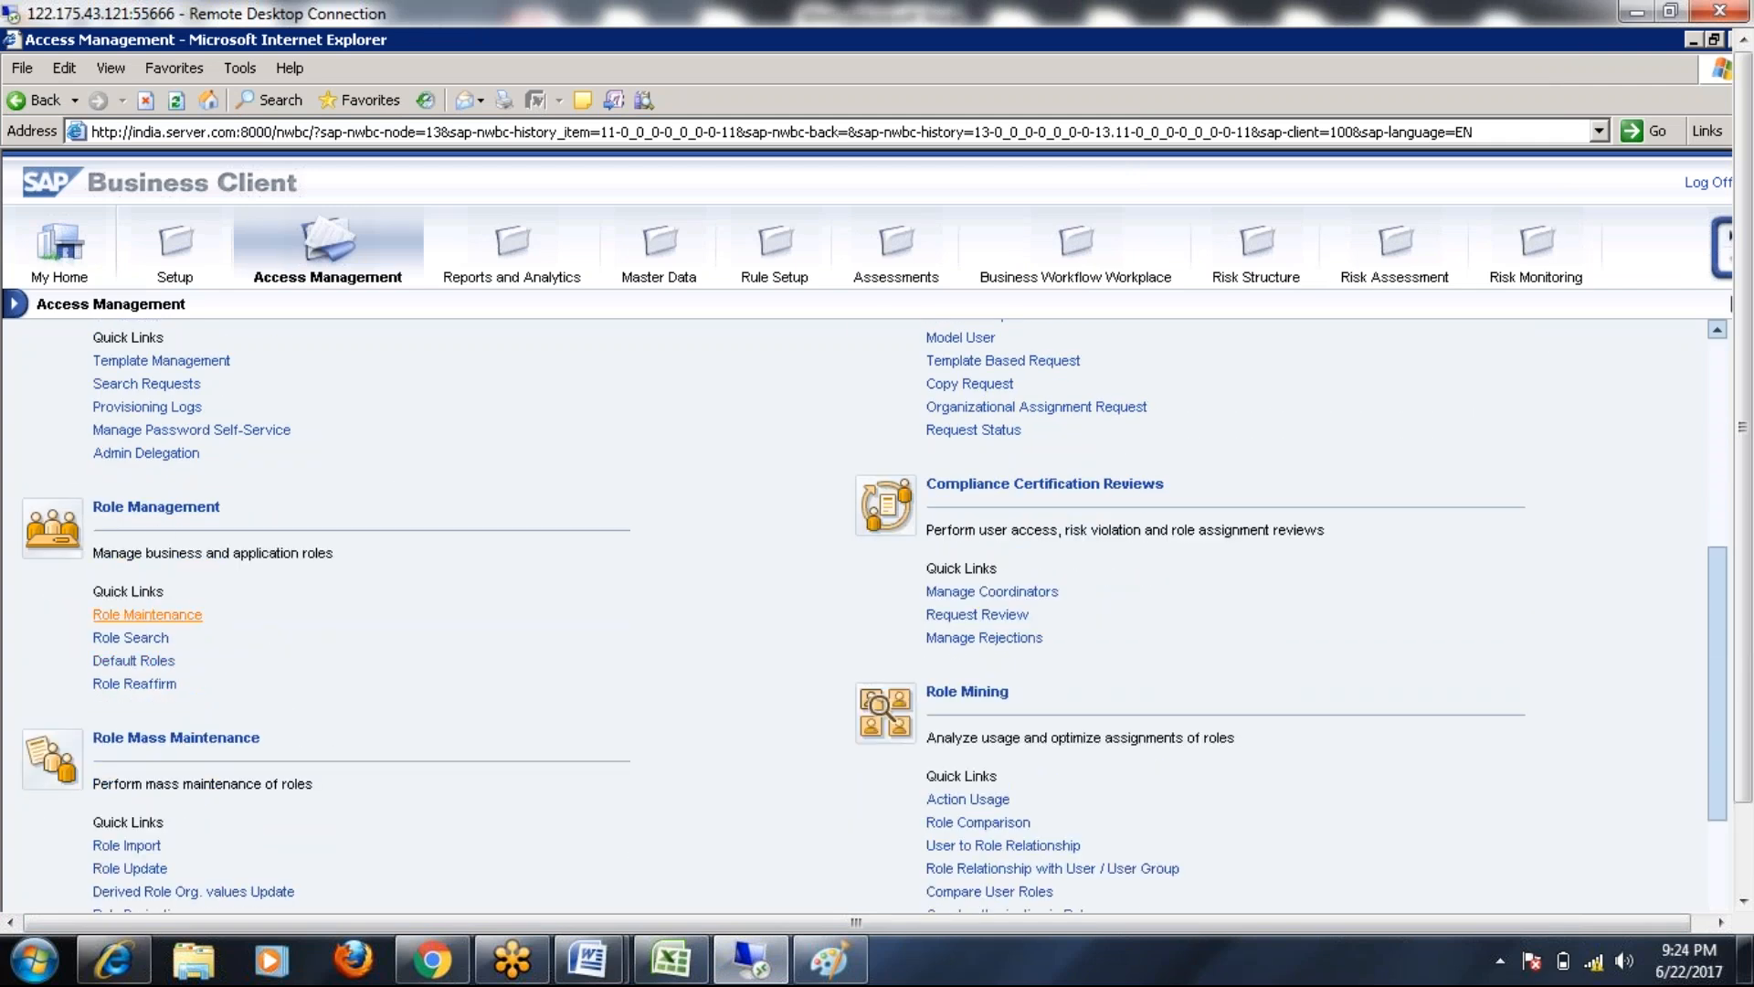
Open the Default Roles list and start a new default role, both windows maximized
left_click(142, 662)
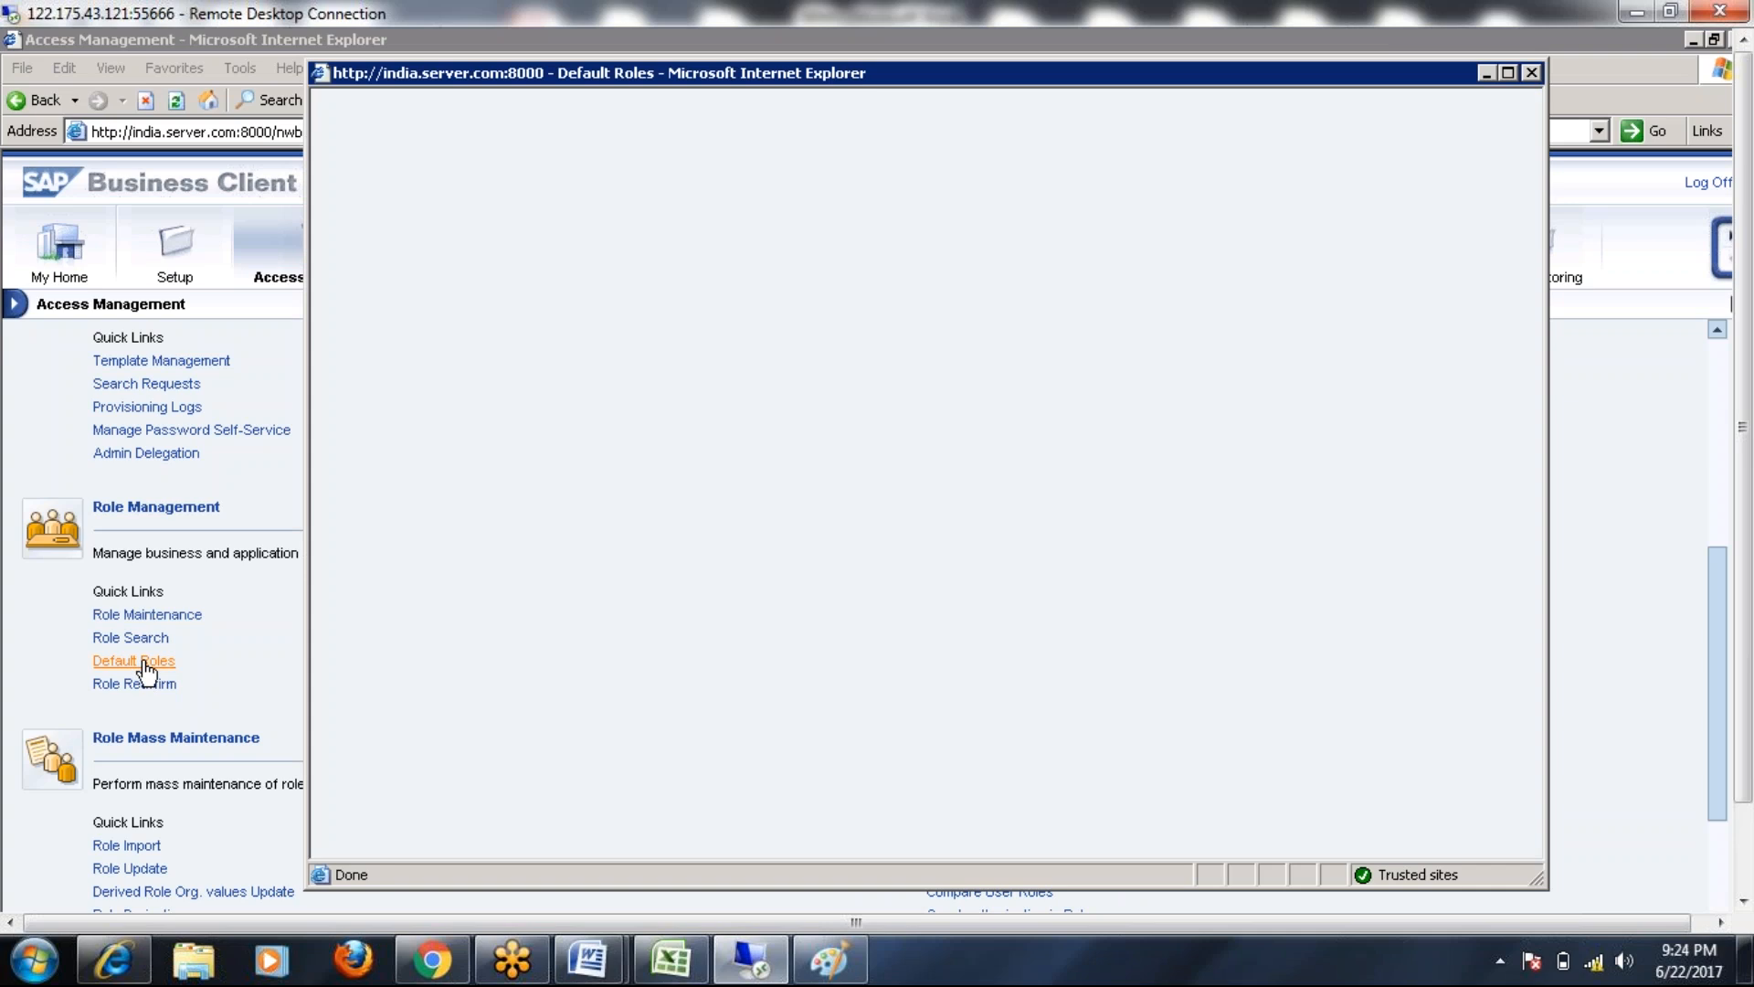
double_click(1000, 84)
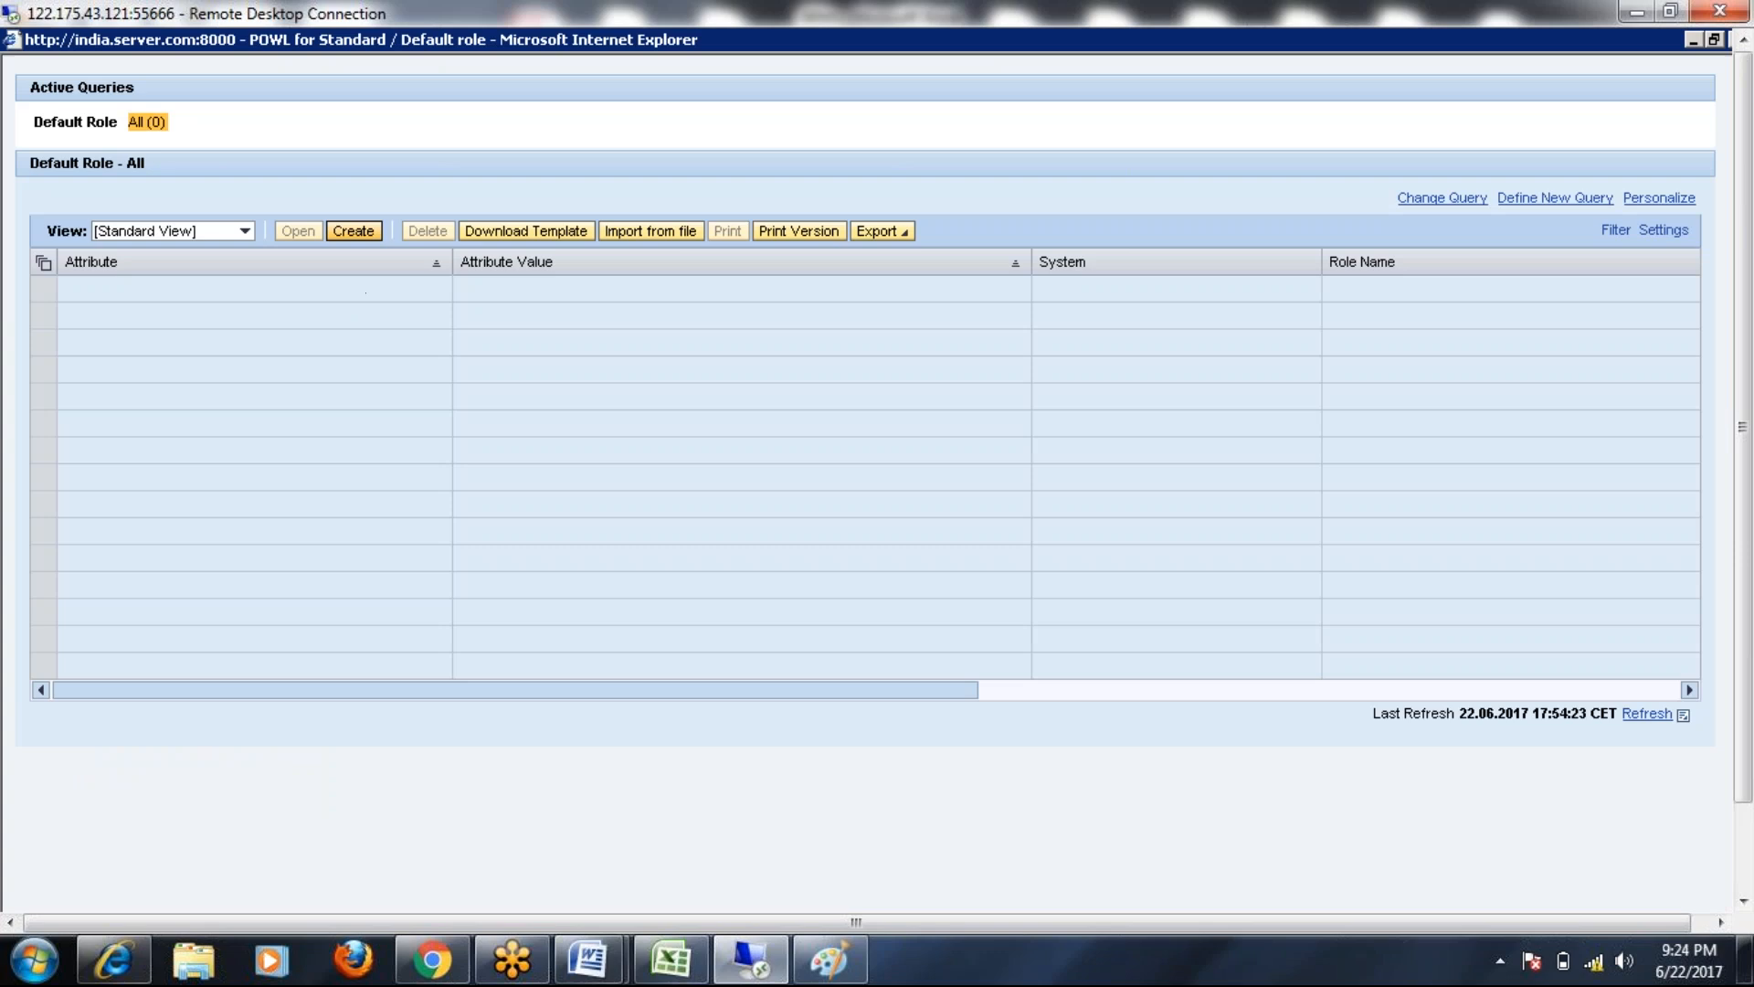
left_click(353, 230)
left_click_drag(589, 108, 310, 89)
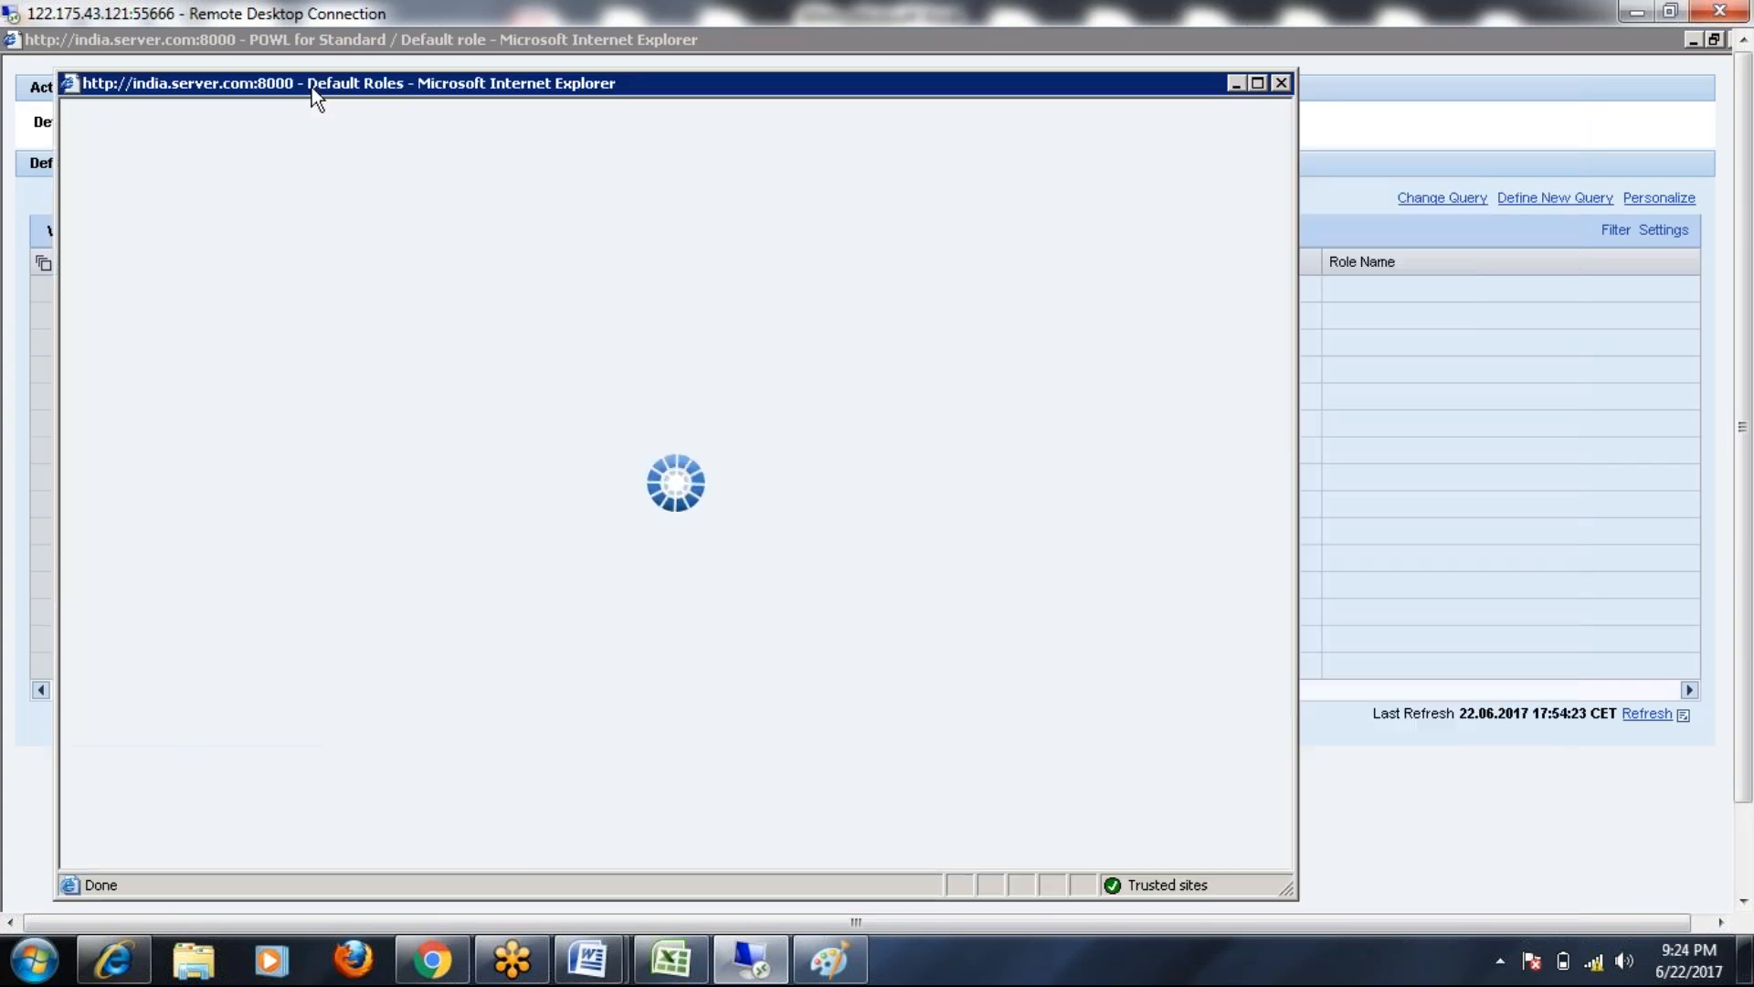
left_click(1257, 84)
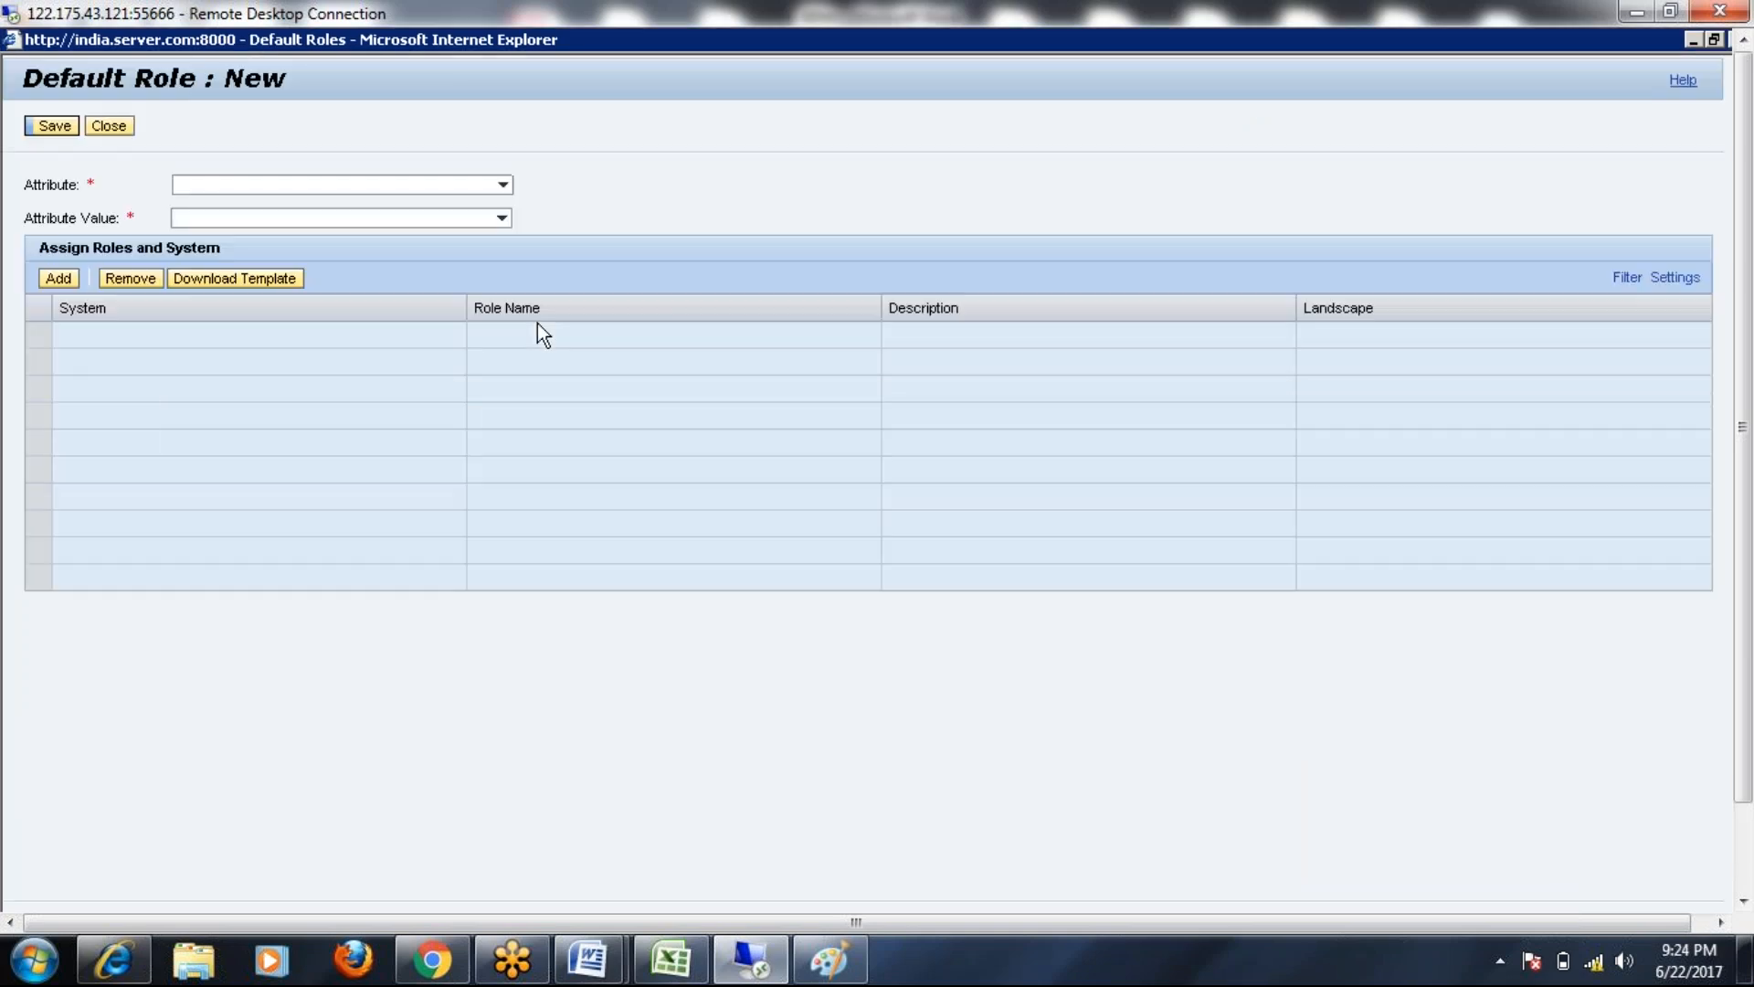
Set Attribute to System with Attribute Value ECCCLNT200 and add a role row
left_click(256, 184)
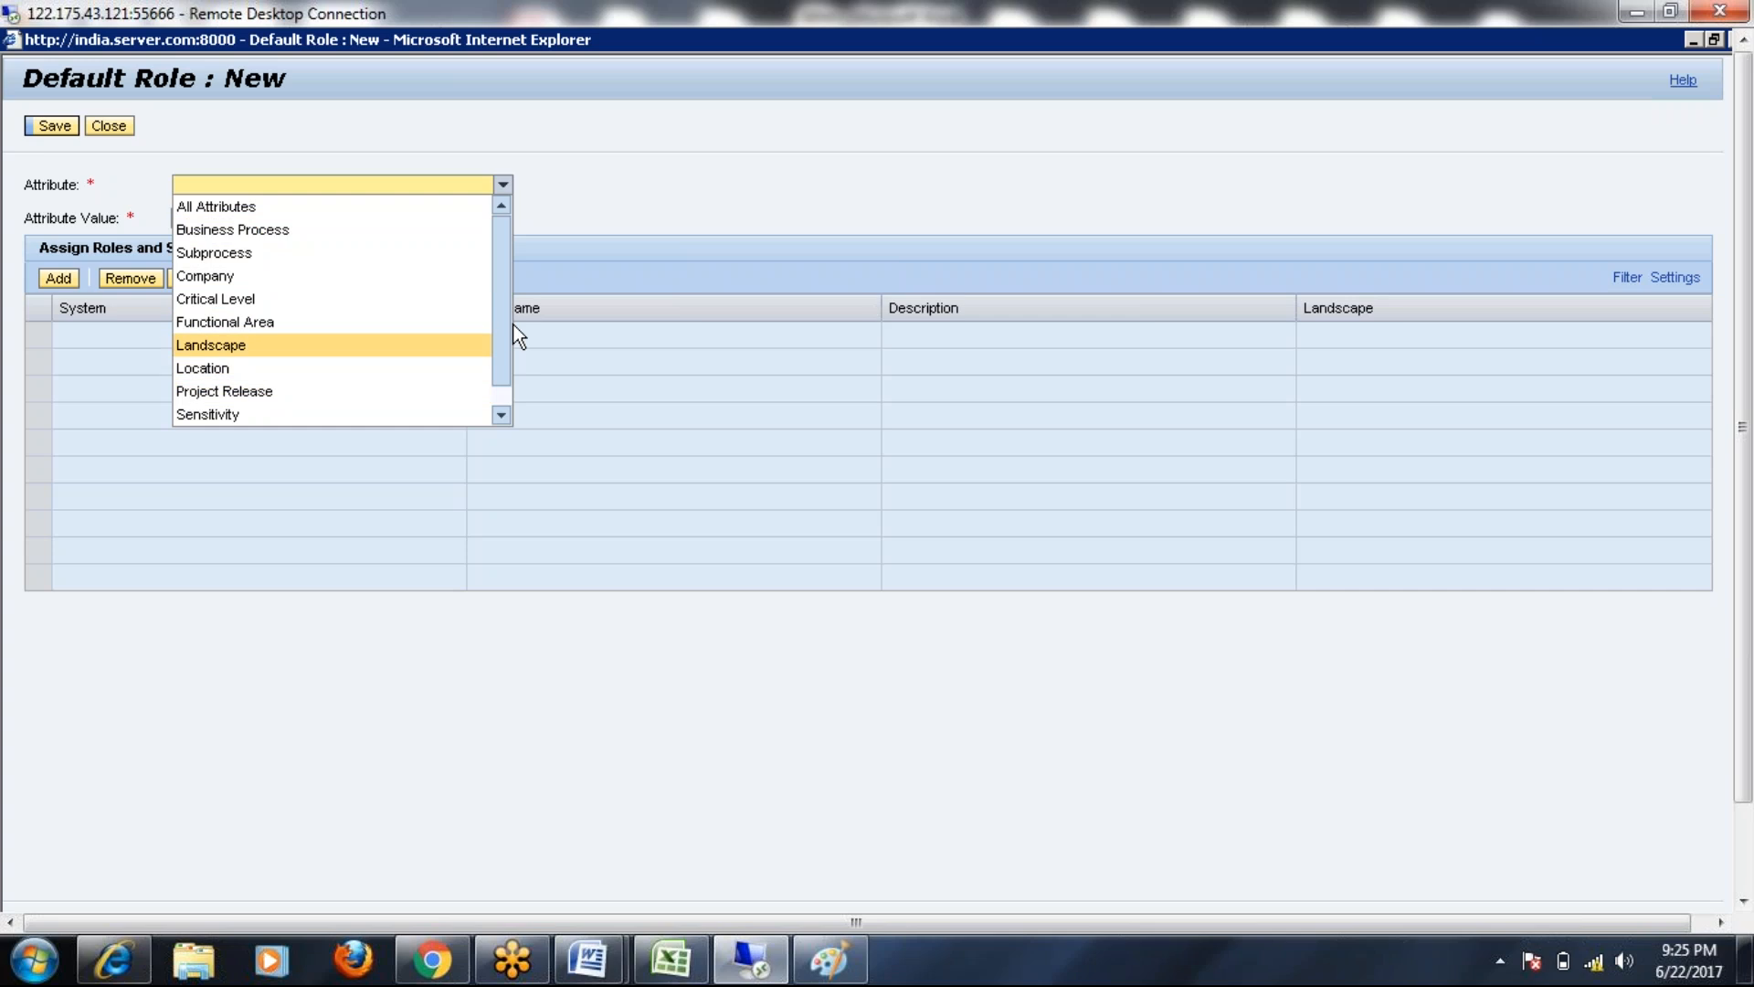
scroll(512, 333, "down", 1)
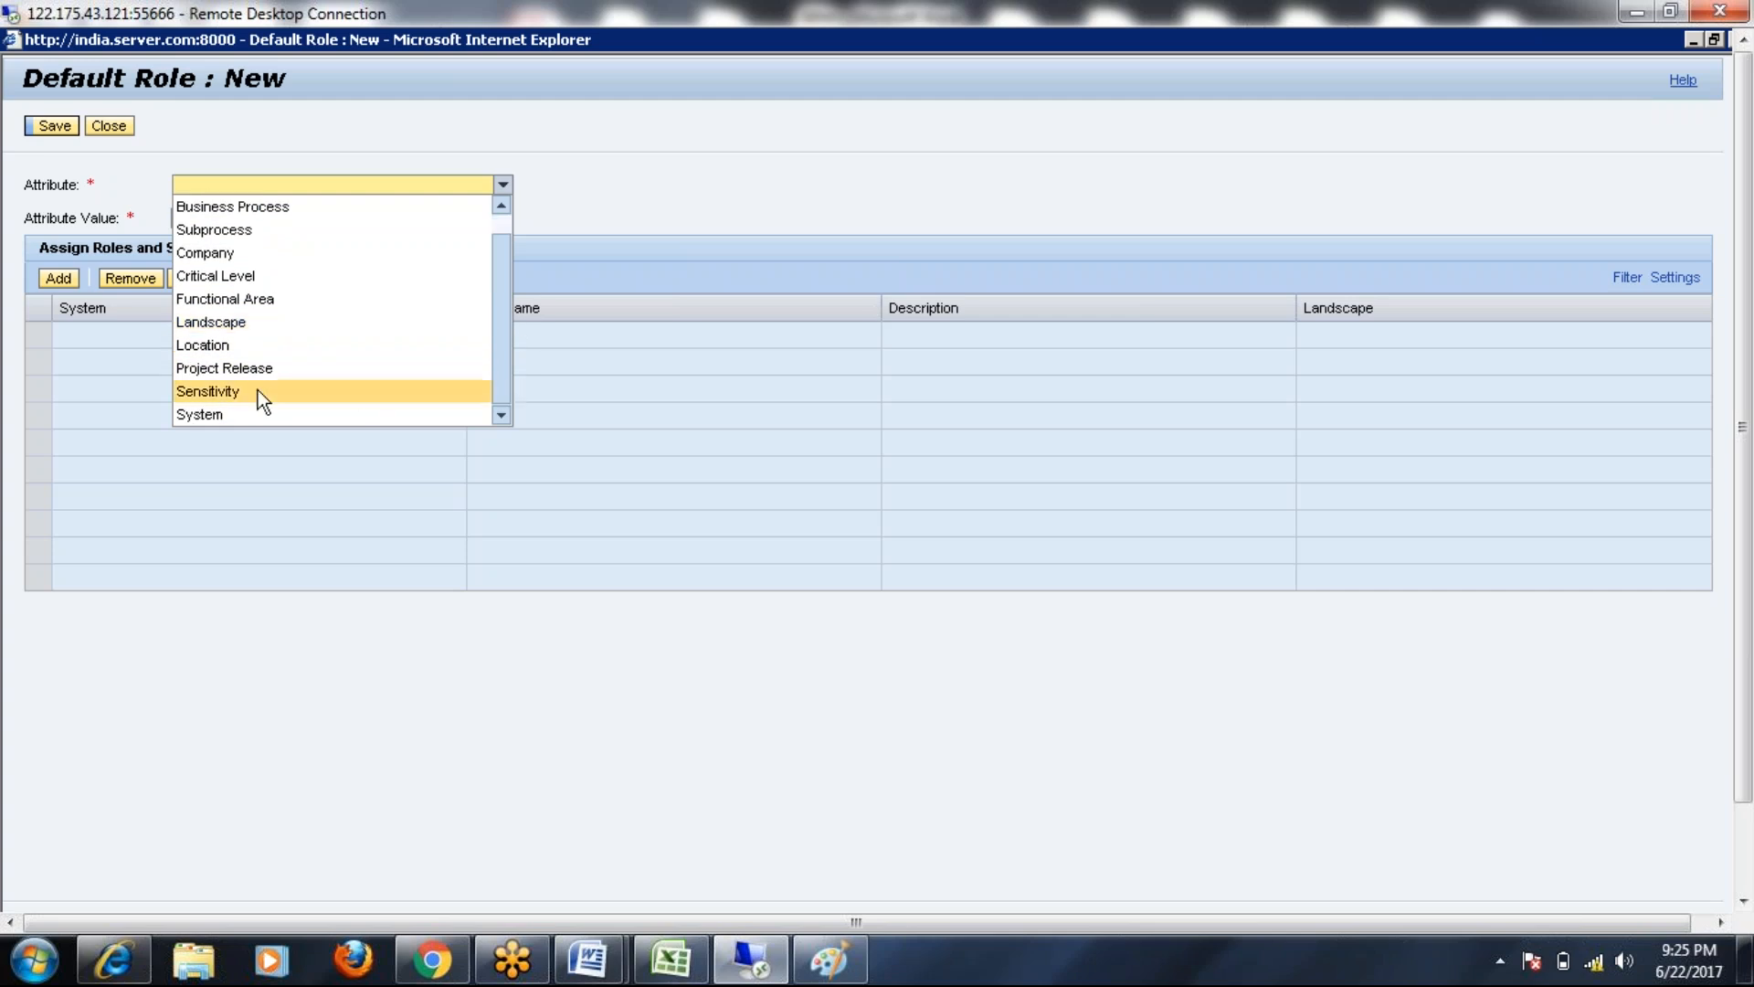
left_click(216, 415)
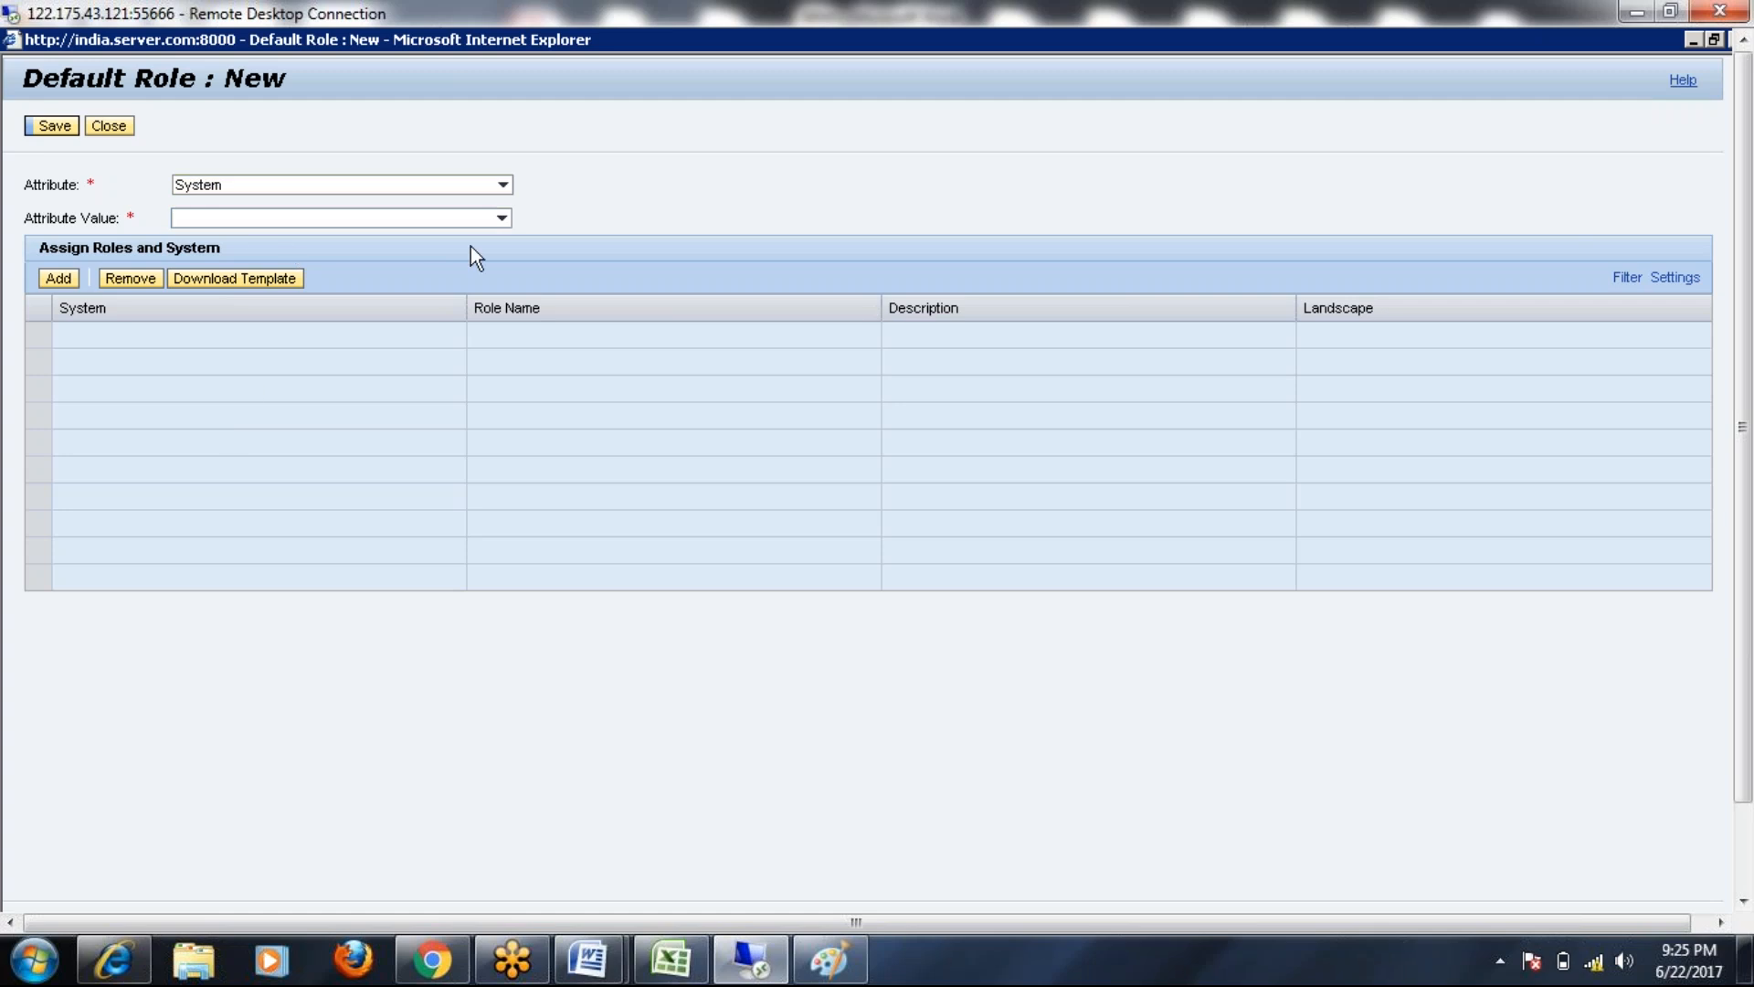
left_click(505, 218)
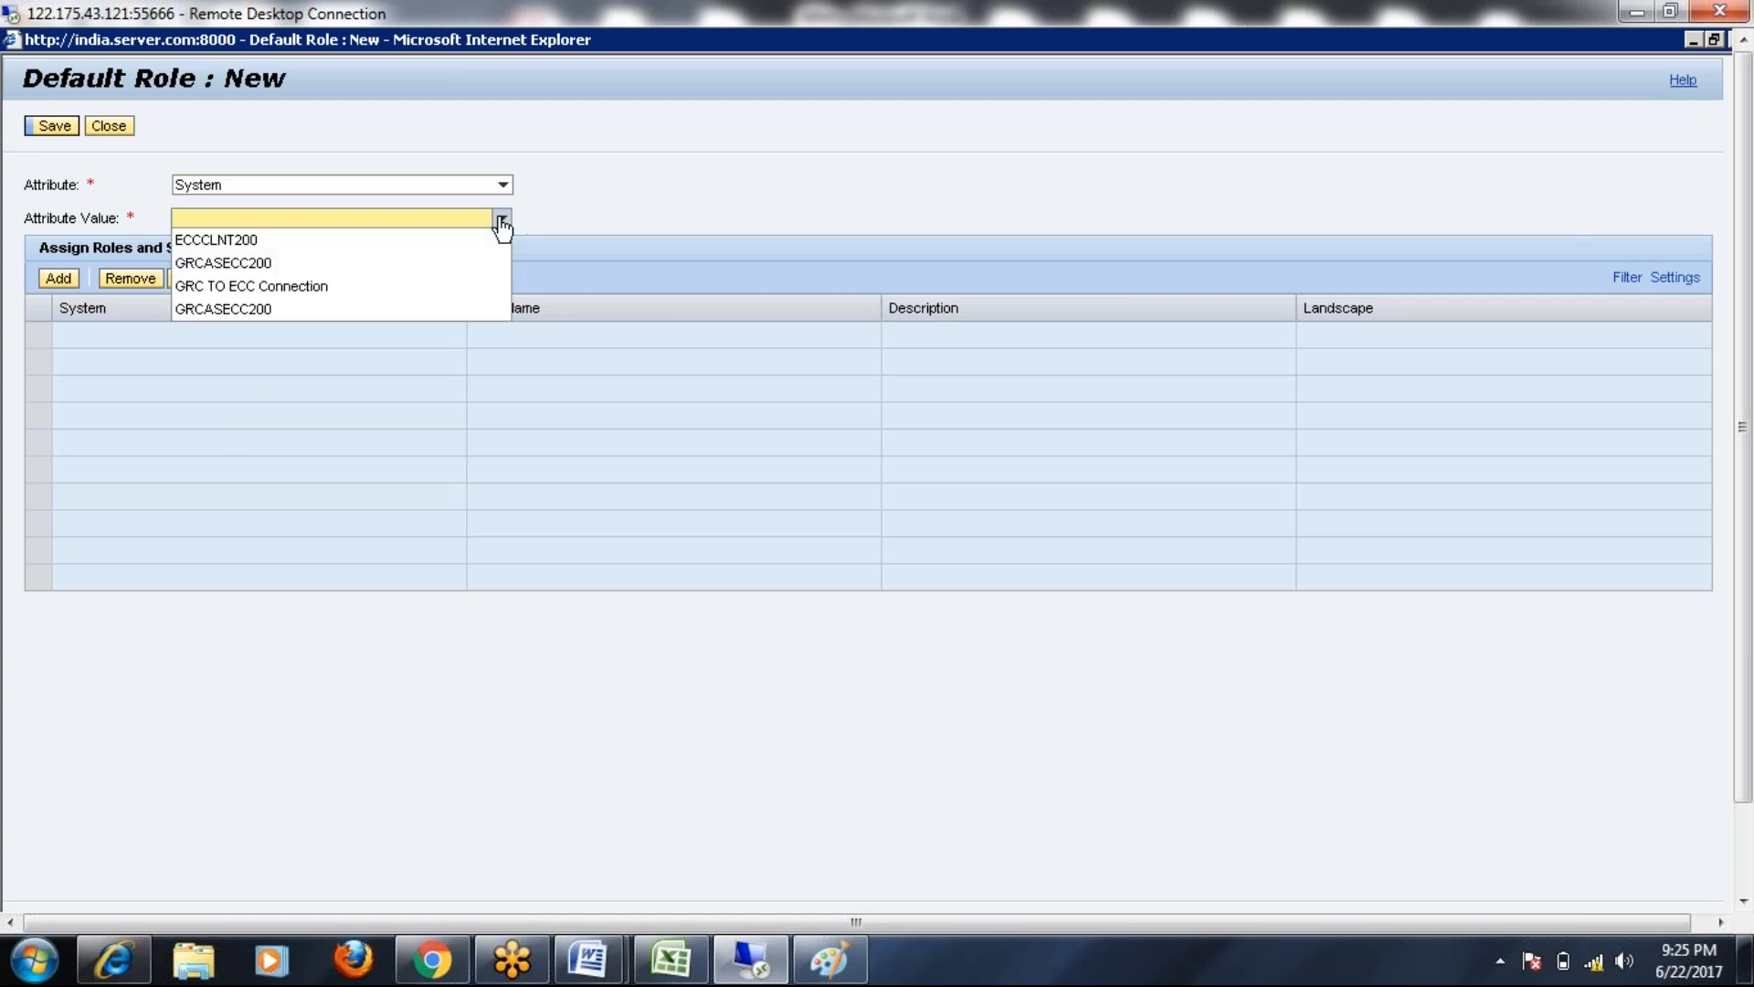
left_click(201, 241)
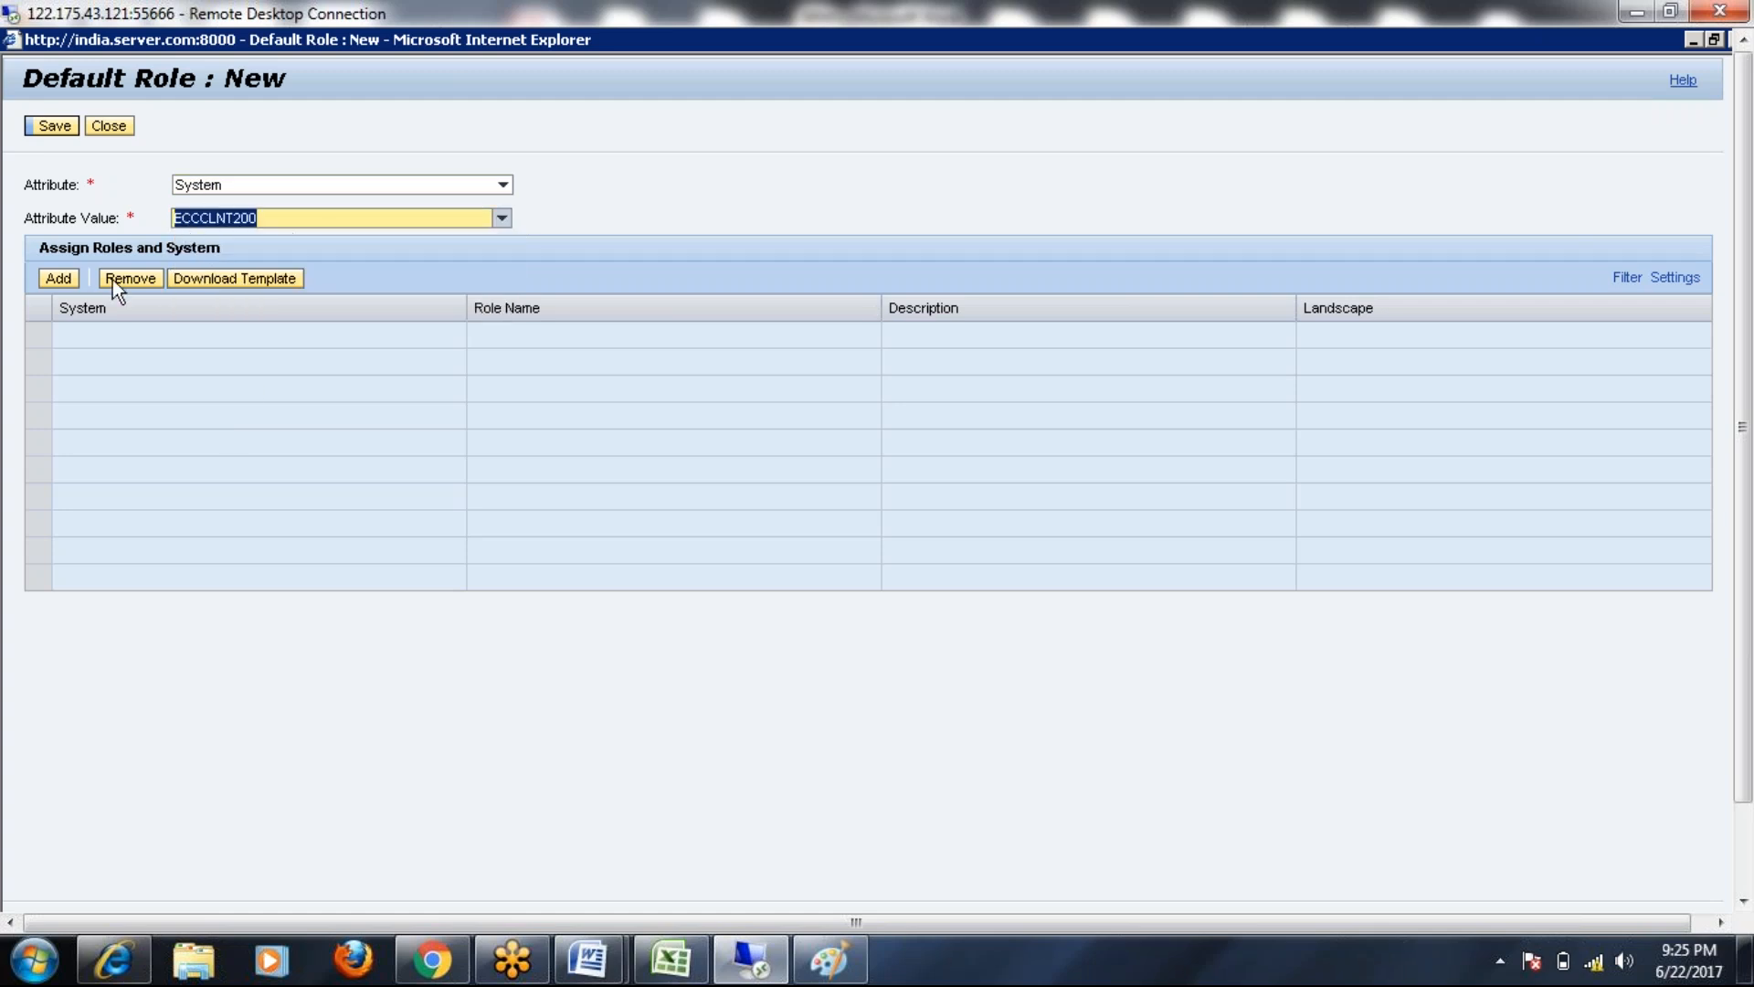
left_click(62, 280)
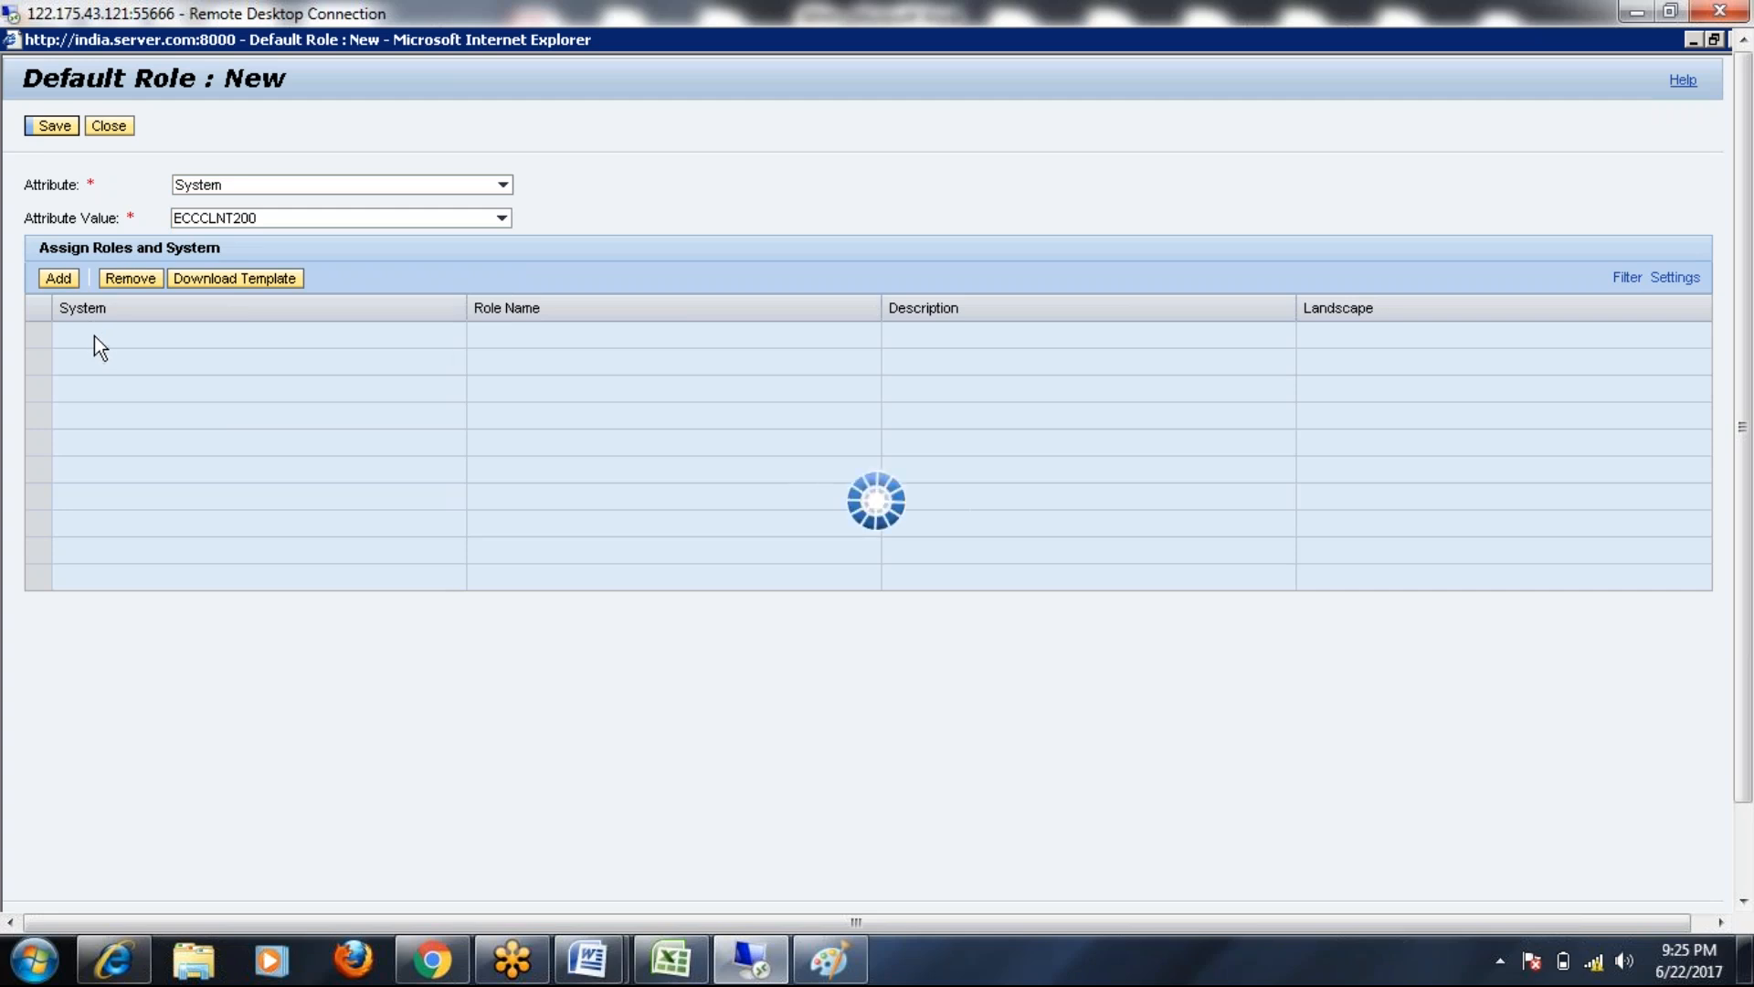
Set the new row's system to ECCCLNT200 and its role to X:BS:SECURITY_ADMIN:BENZ via value help
left_click(449, 338)
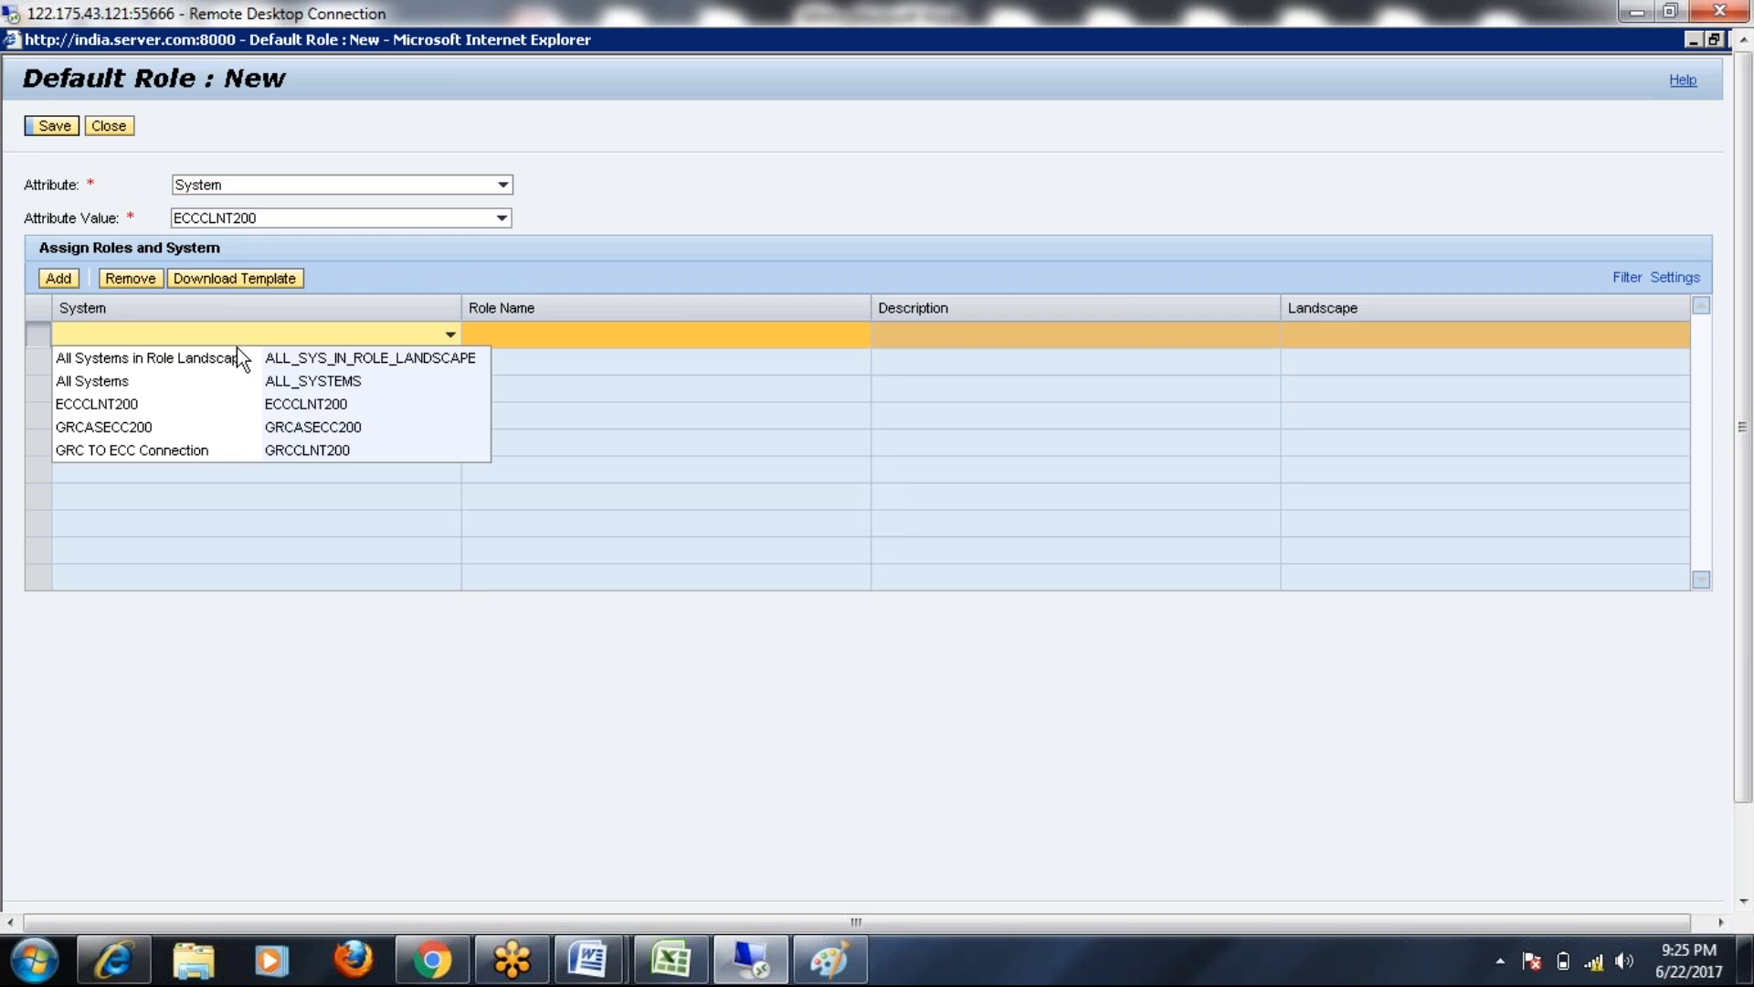
left_click(124, 405)
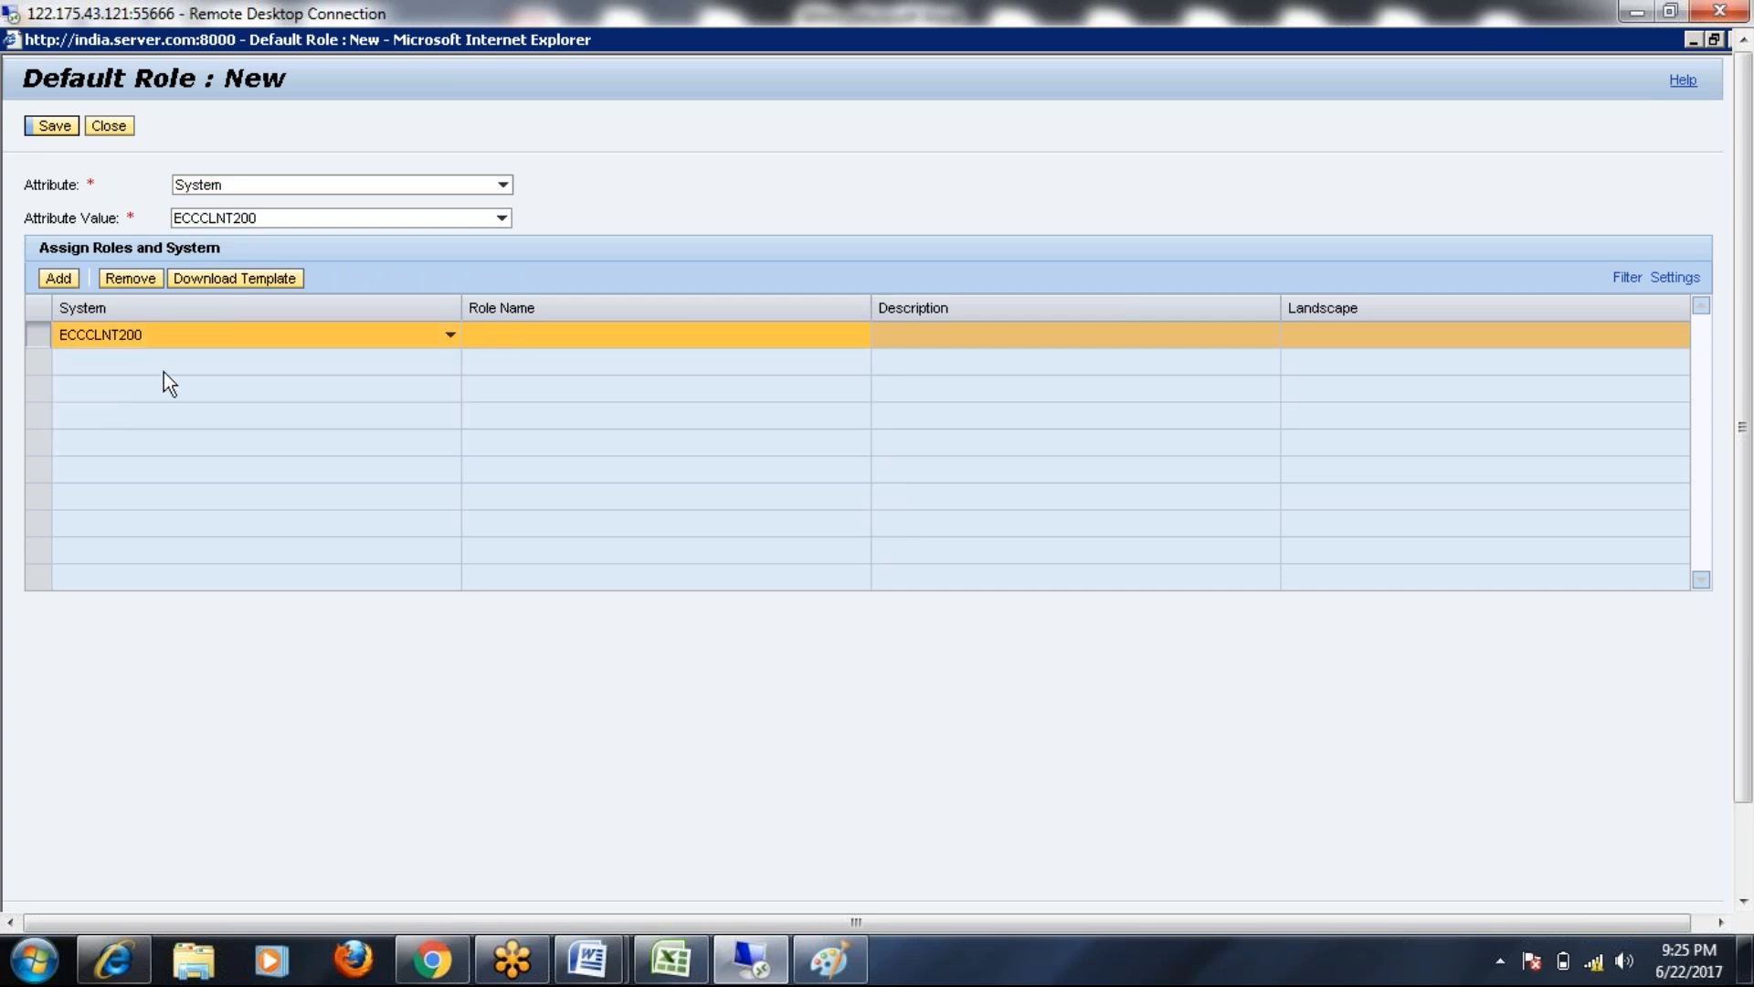
left_click(506, 343)
left_click(879, 337)
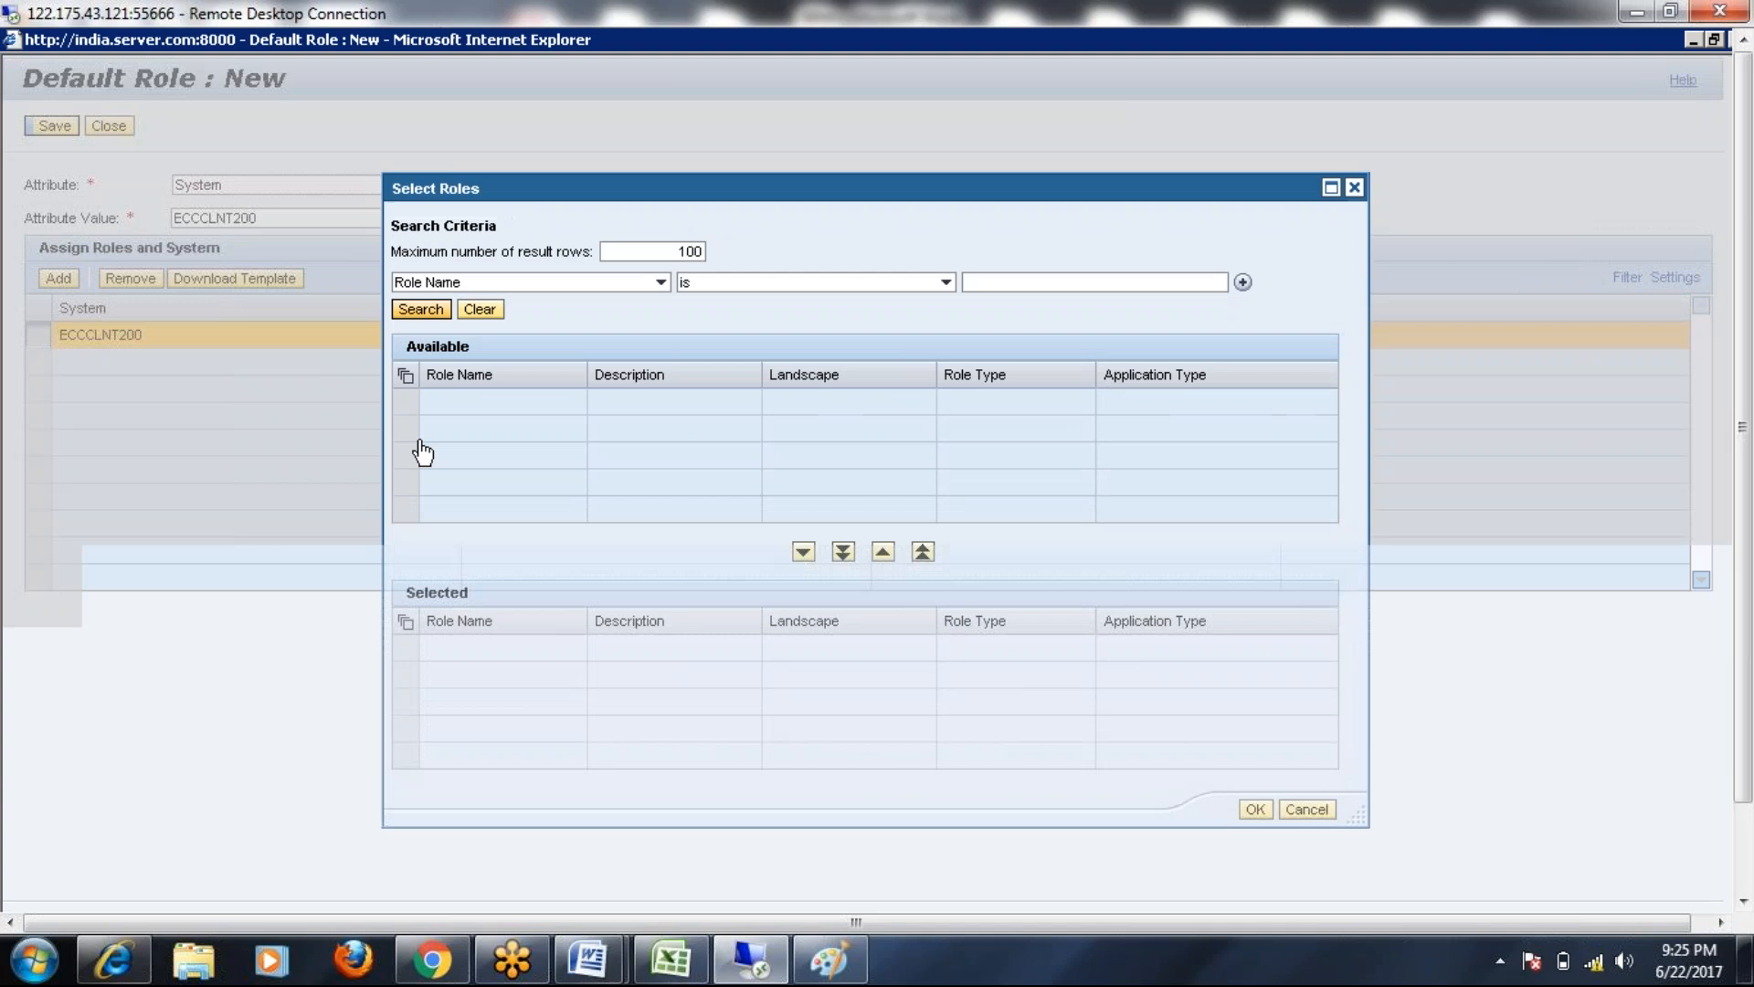
left_click(420, 309)
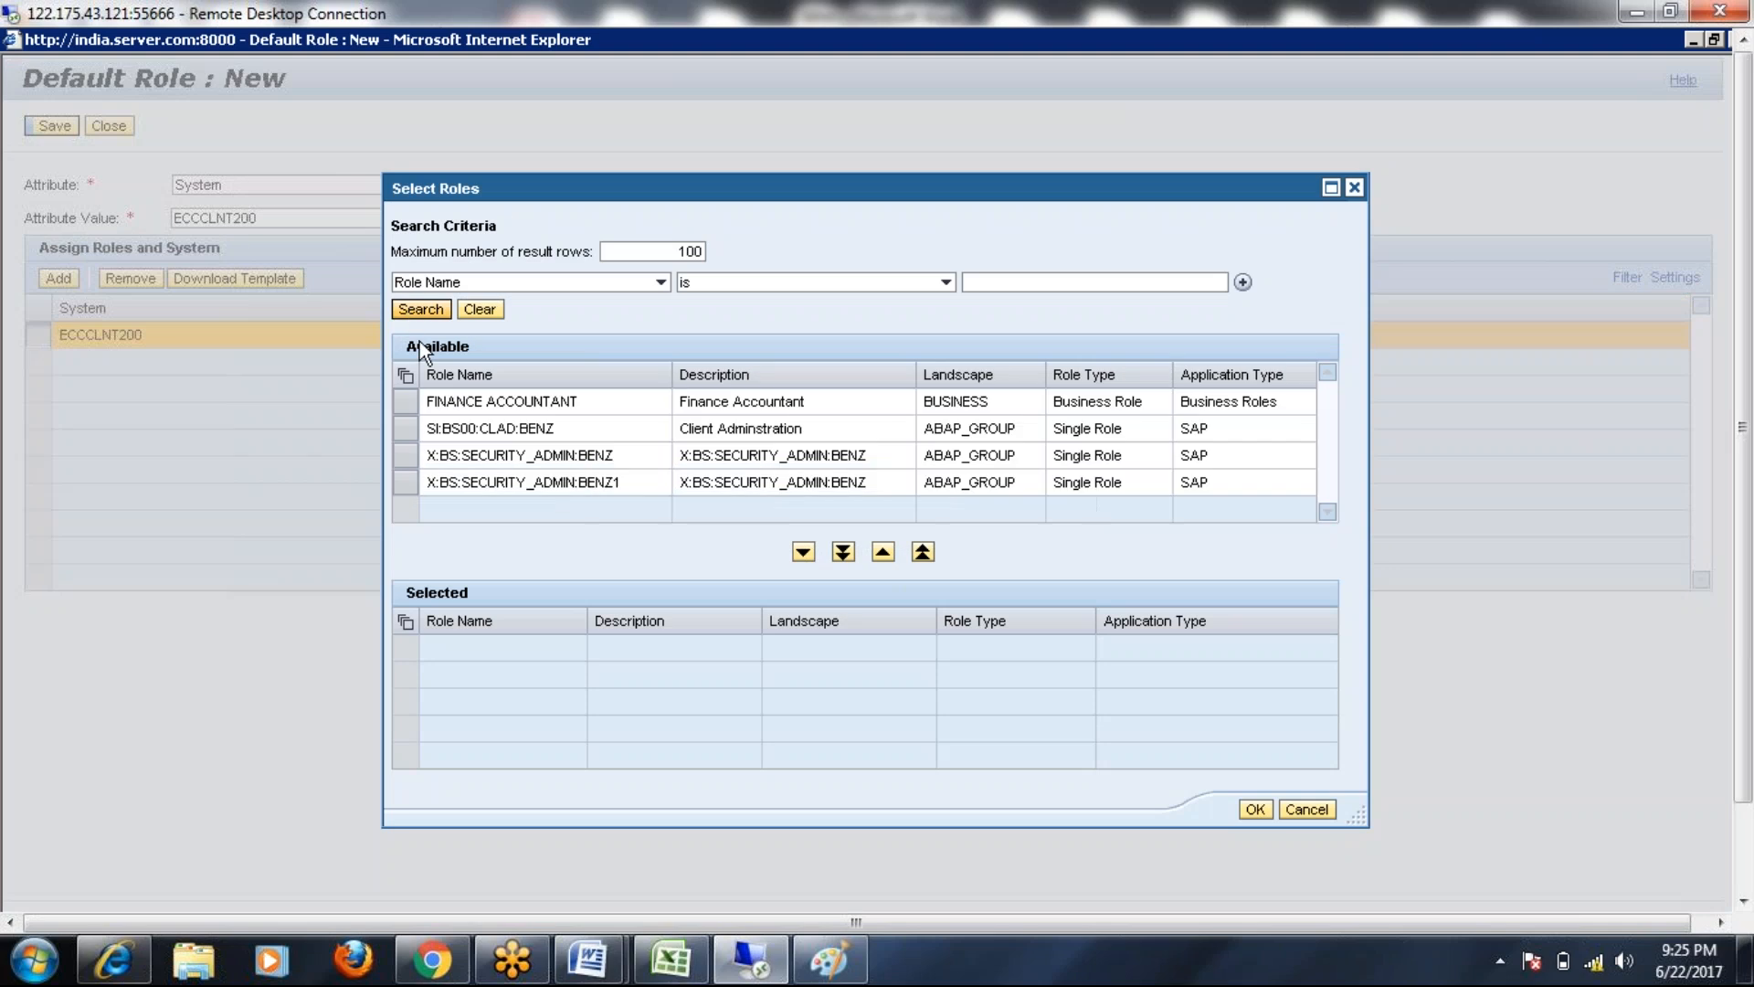
left_click(407, 467)
left_click(804, 552)
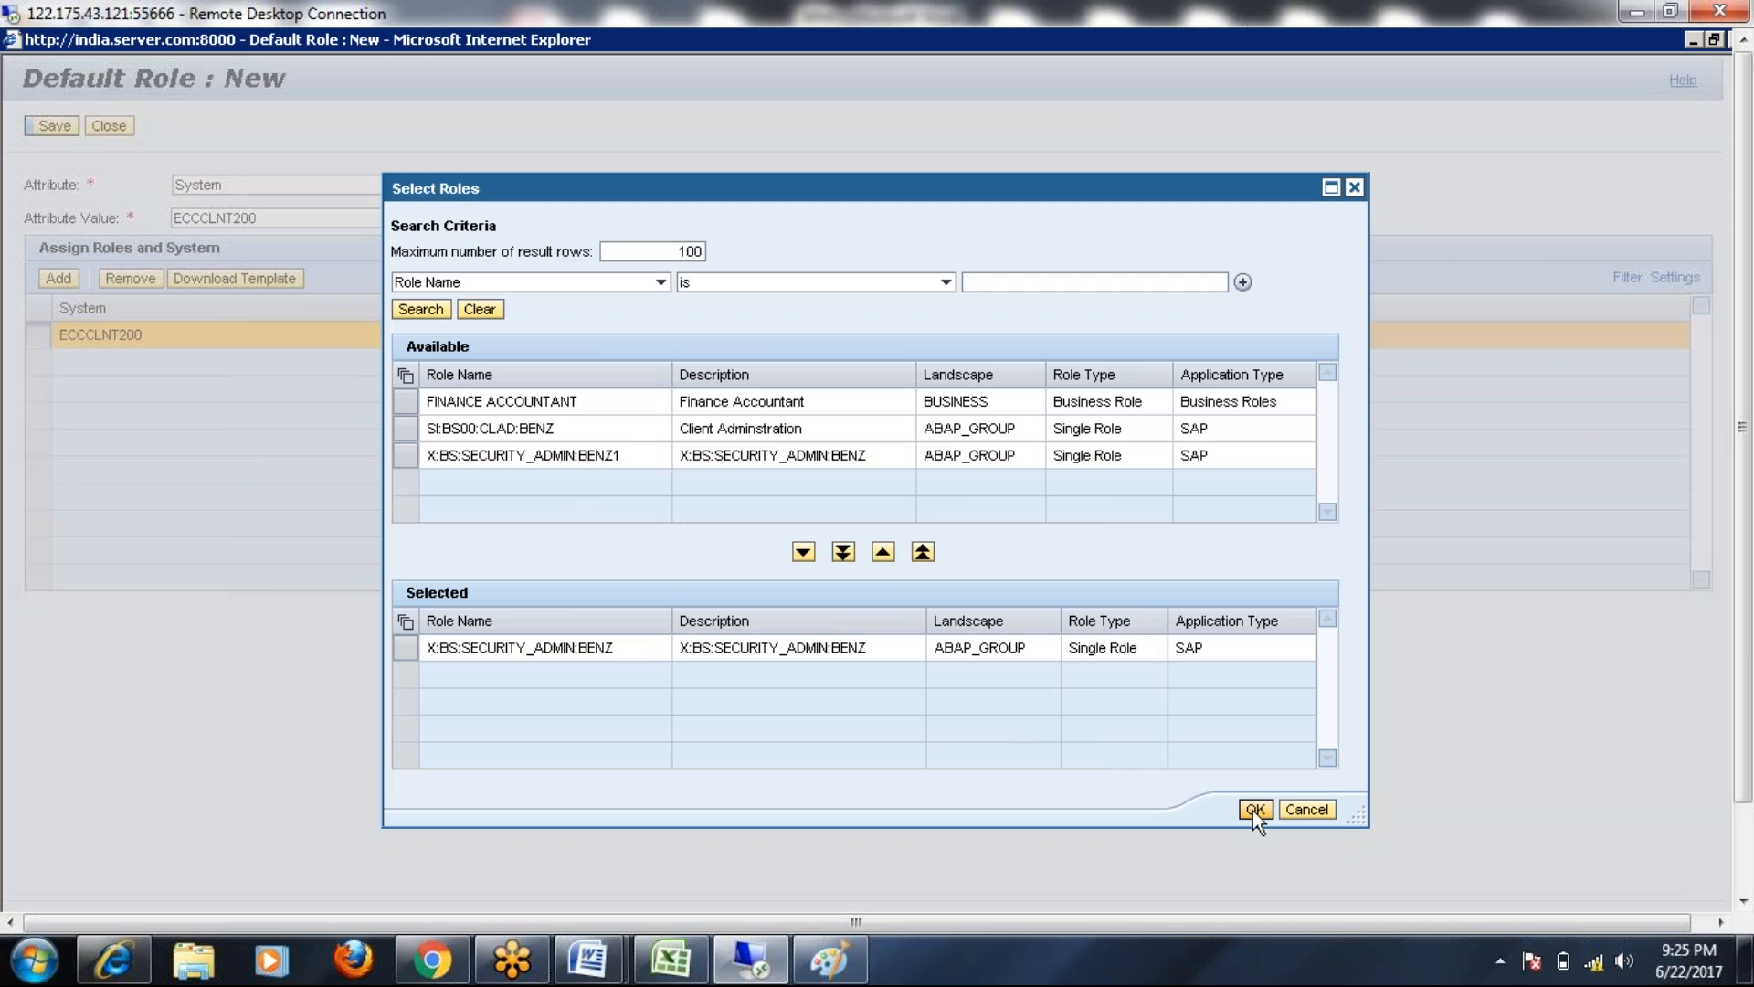
left_click(1255, 809)
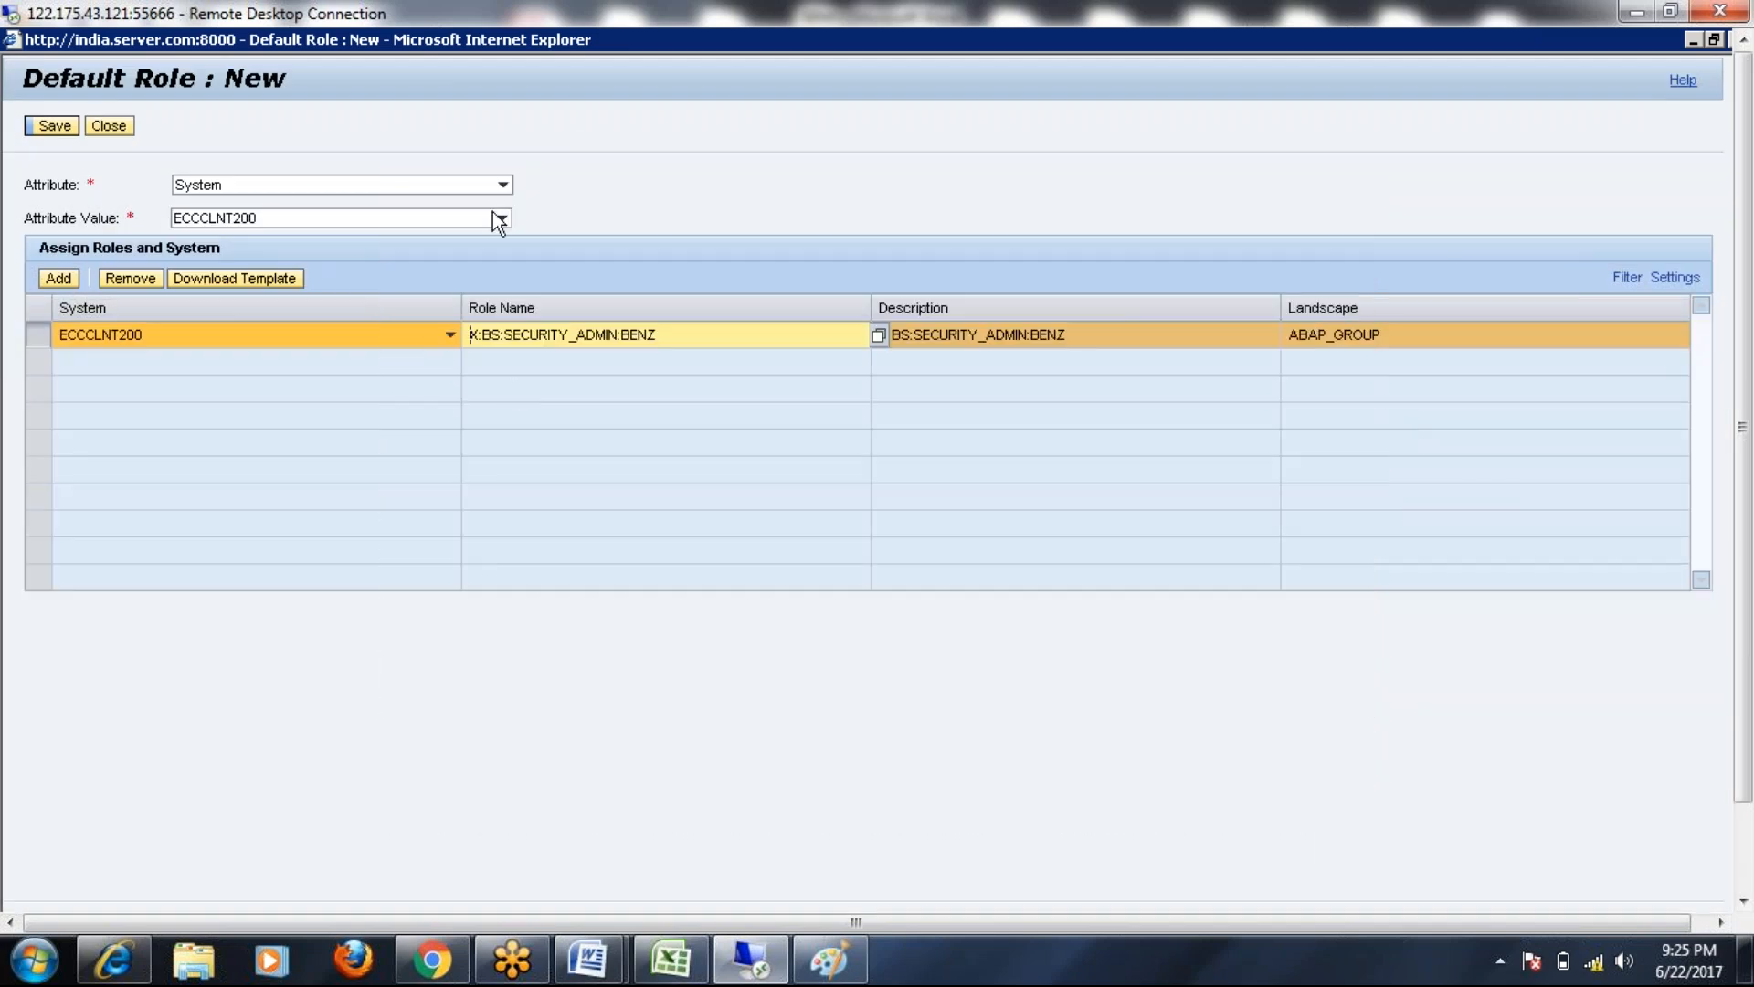
left_click(501, 185)
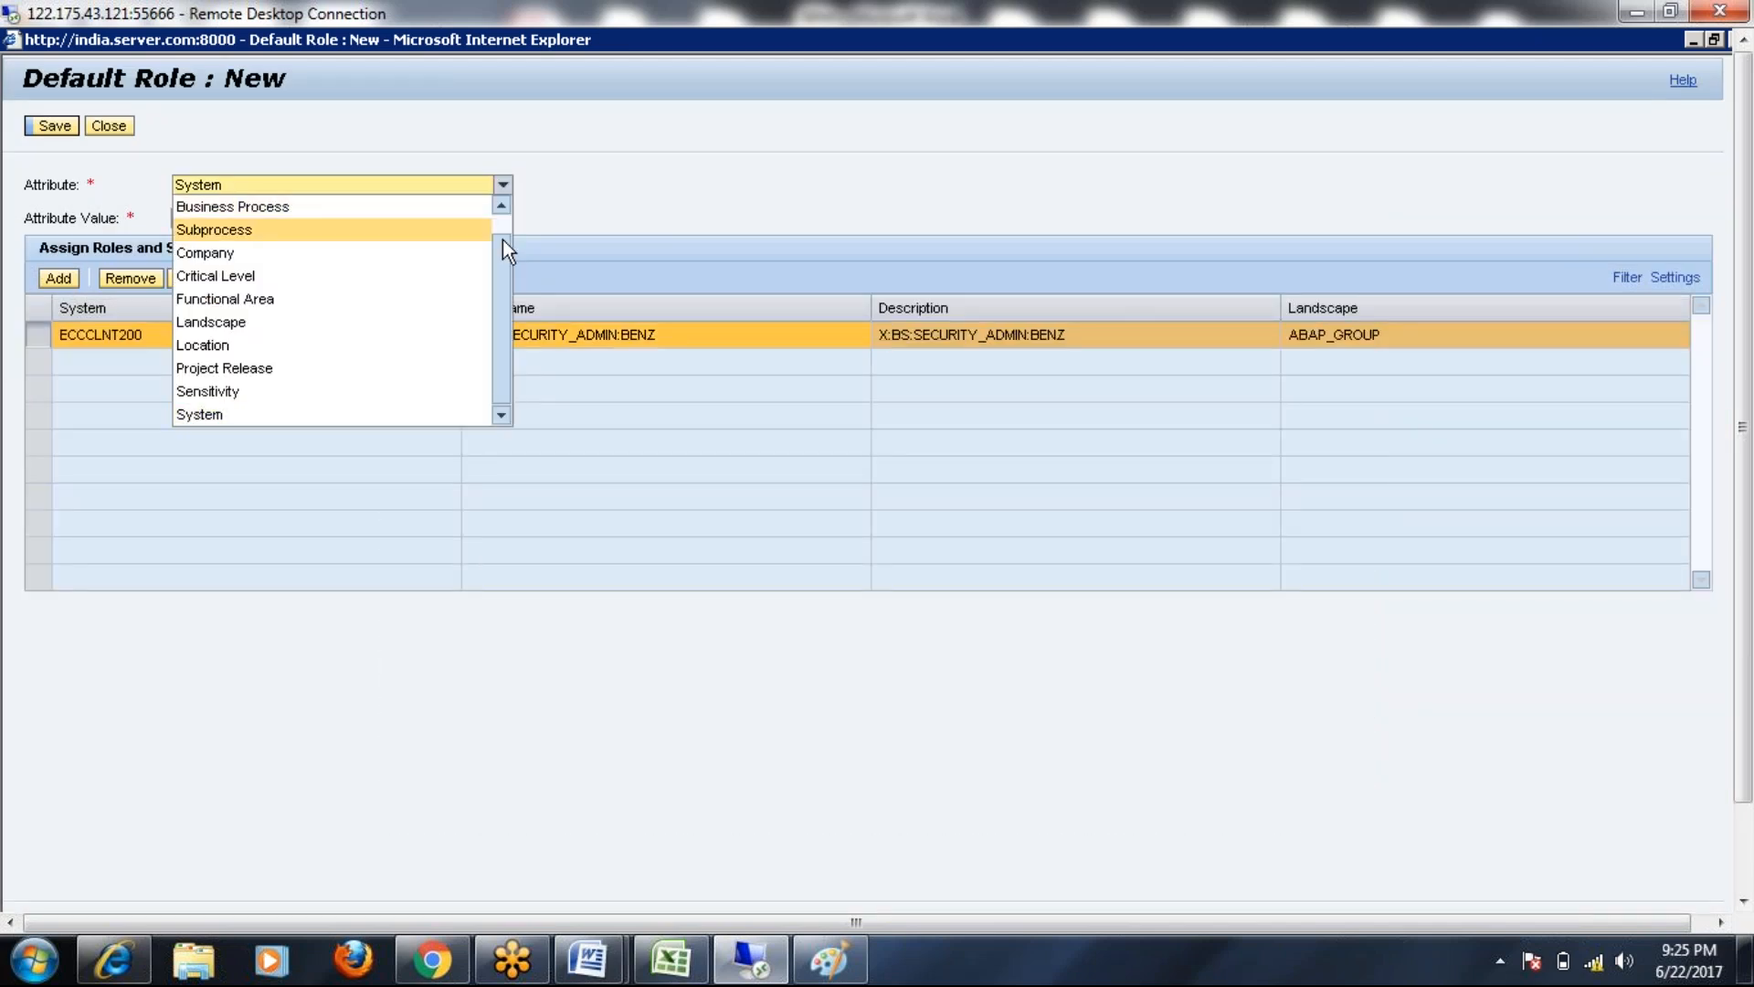
scroll(305, 226, "up", 1)
left_click(239, 203)
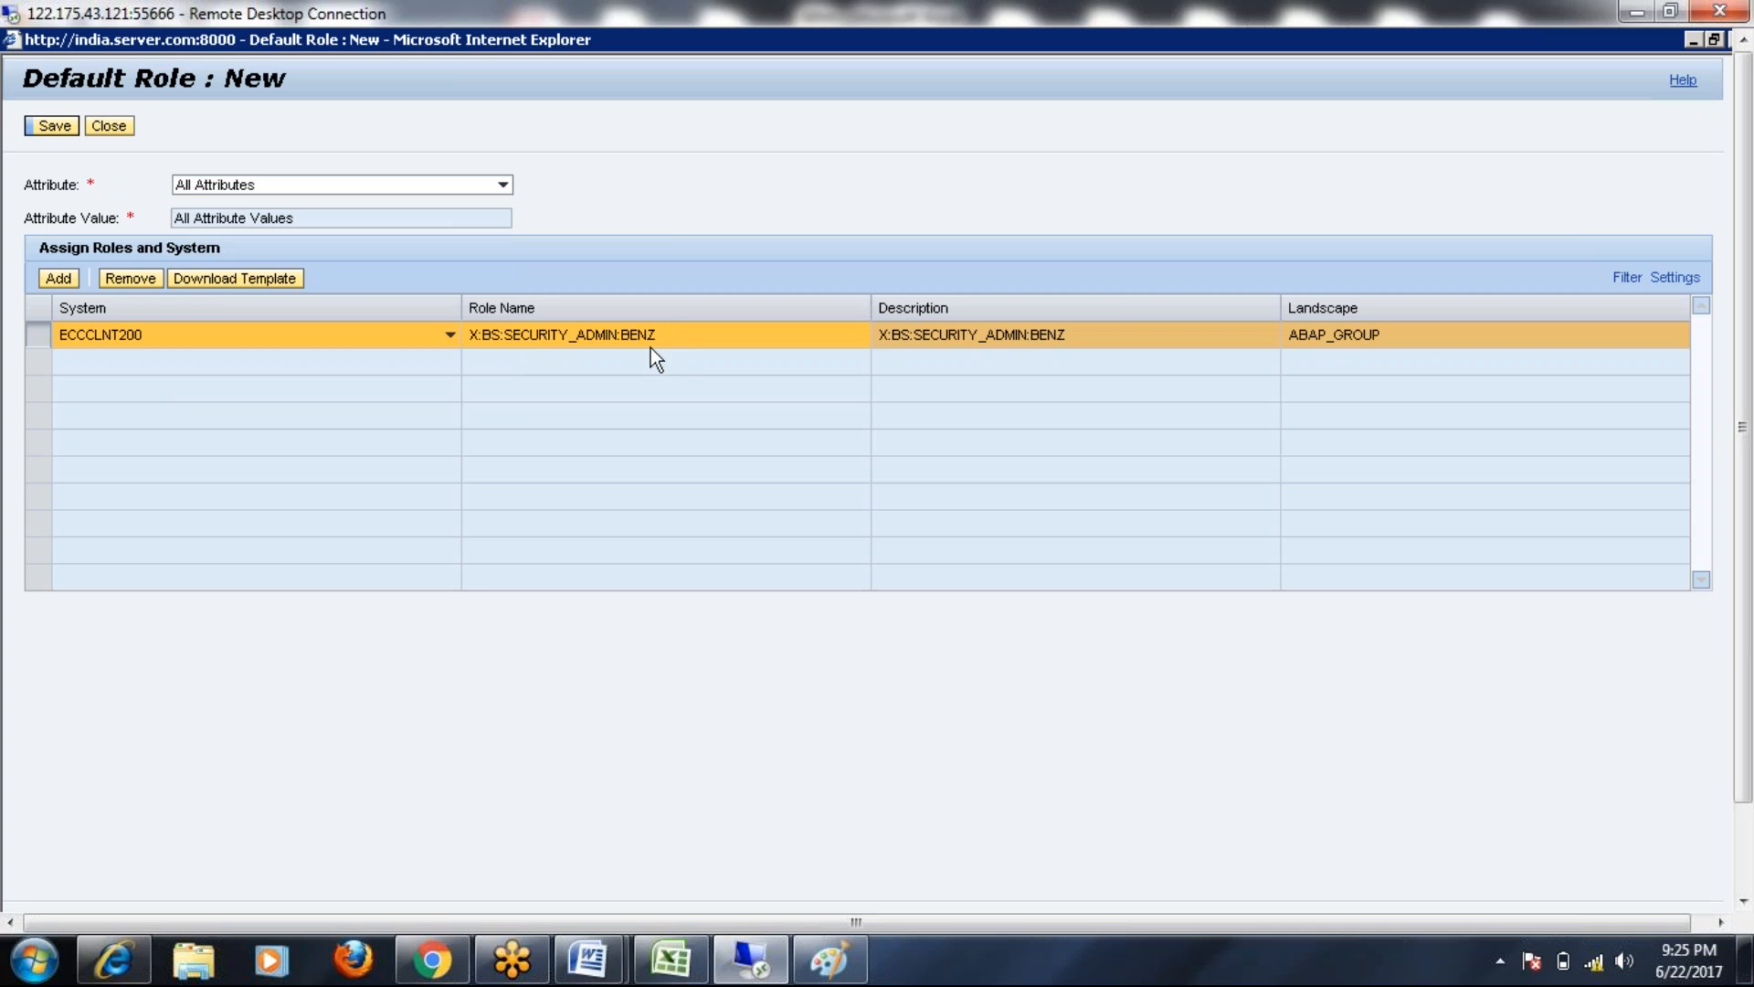
left_click(503, 184)
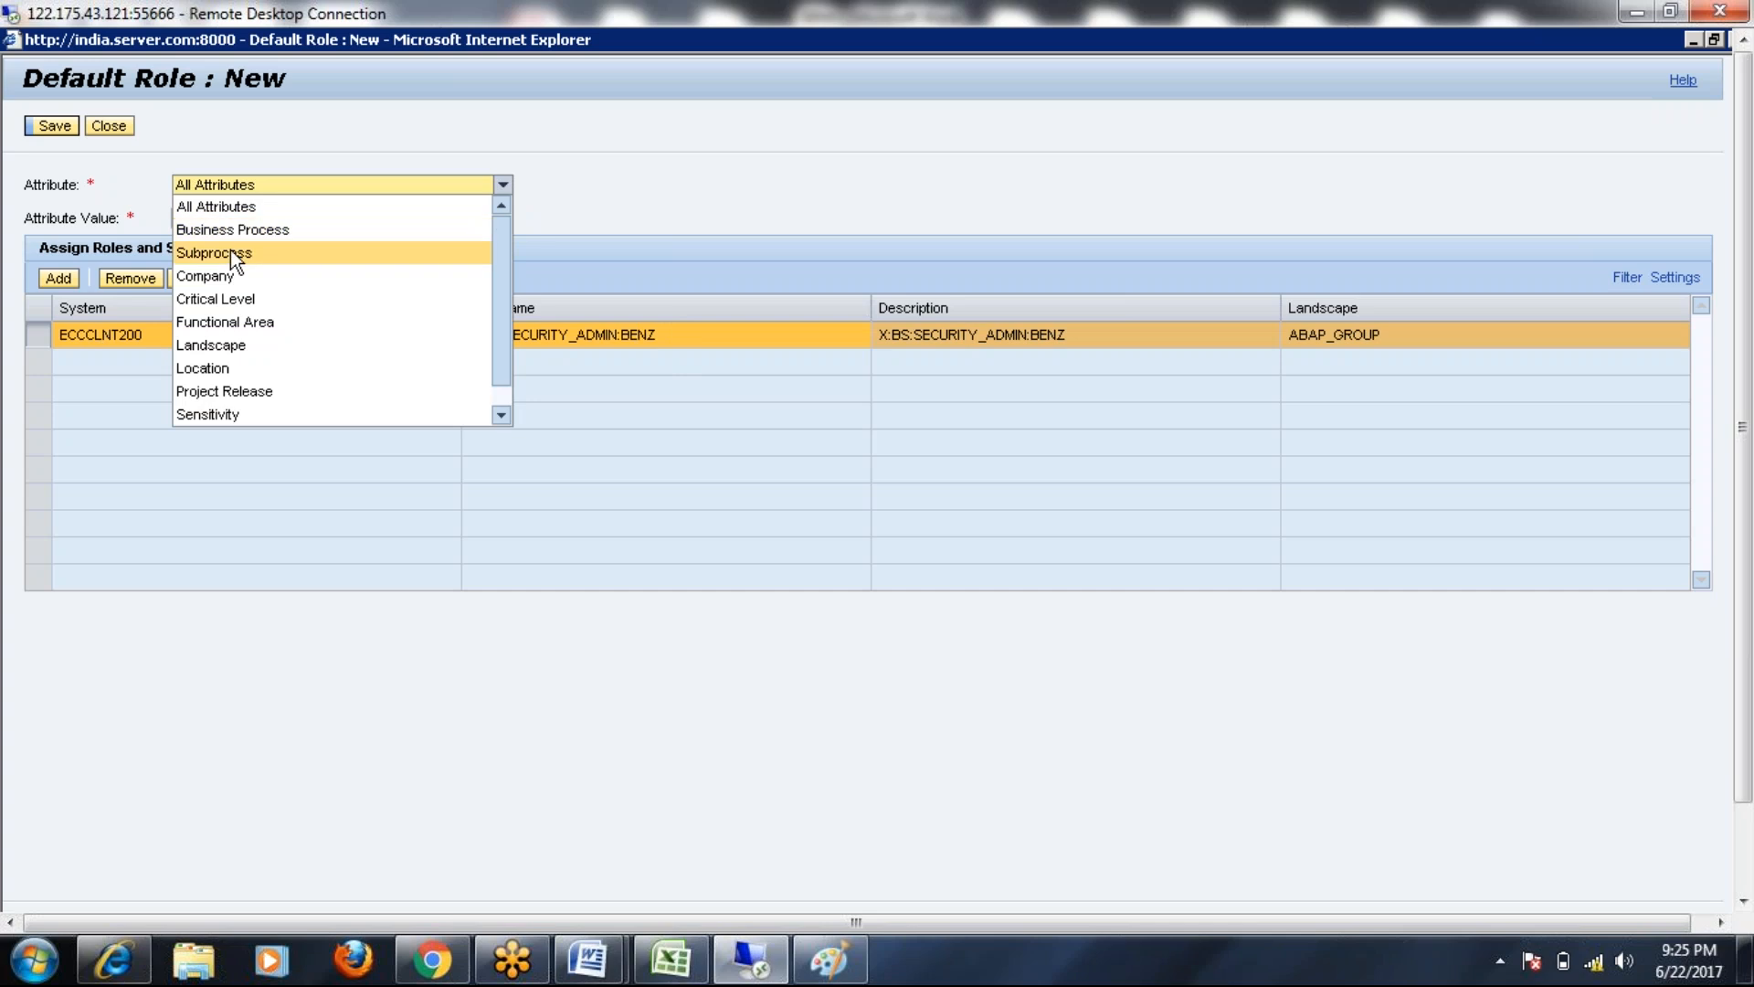
left_click(252, 365)
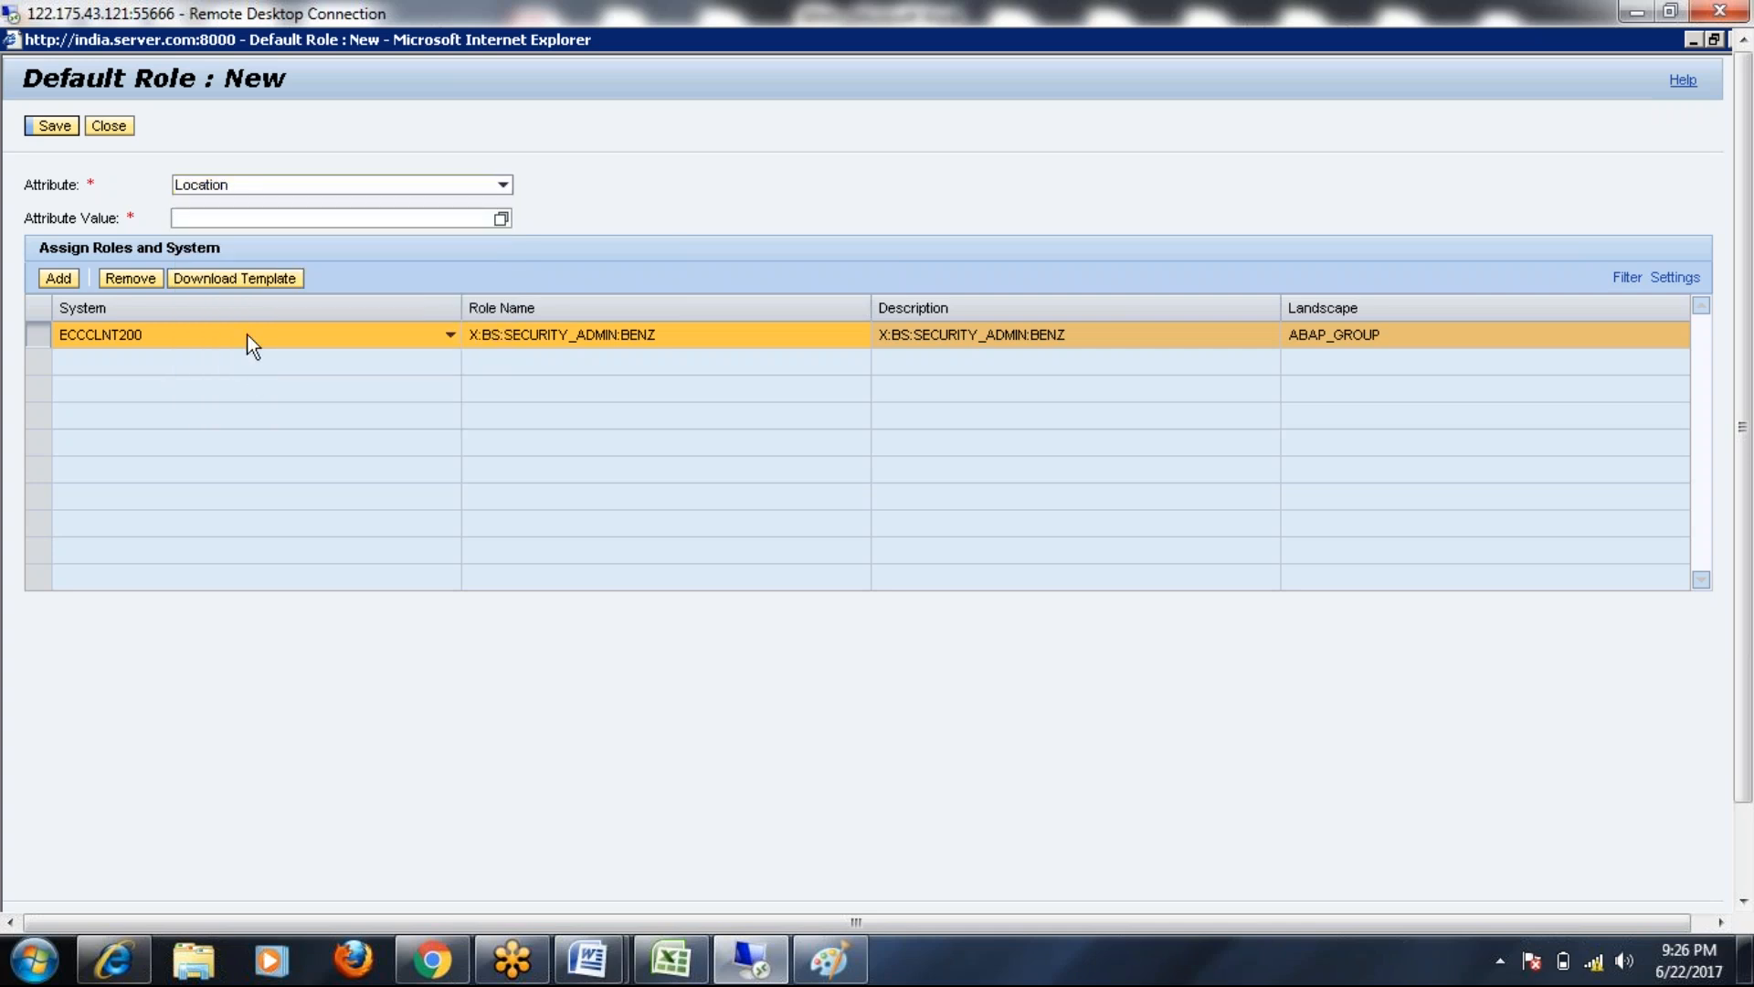
left_click(501, 217)
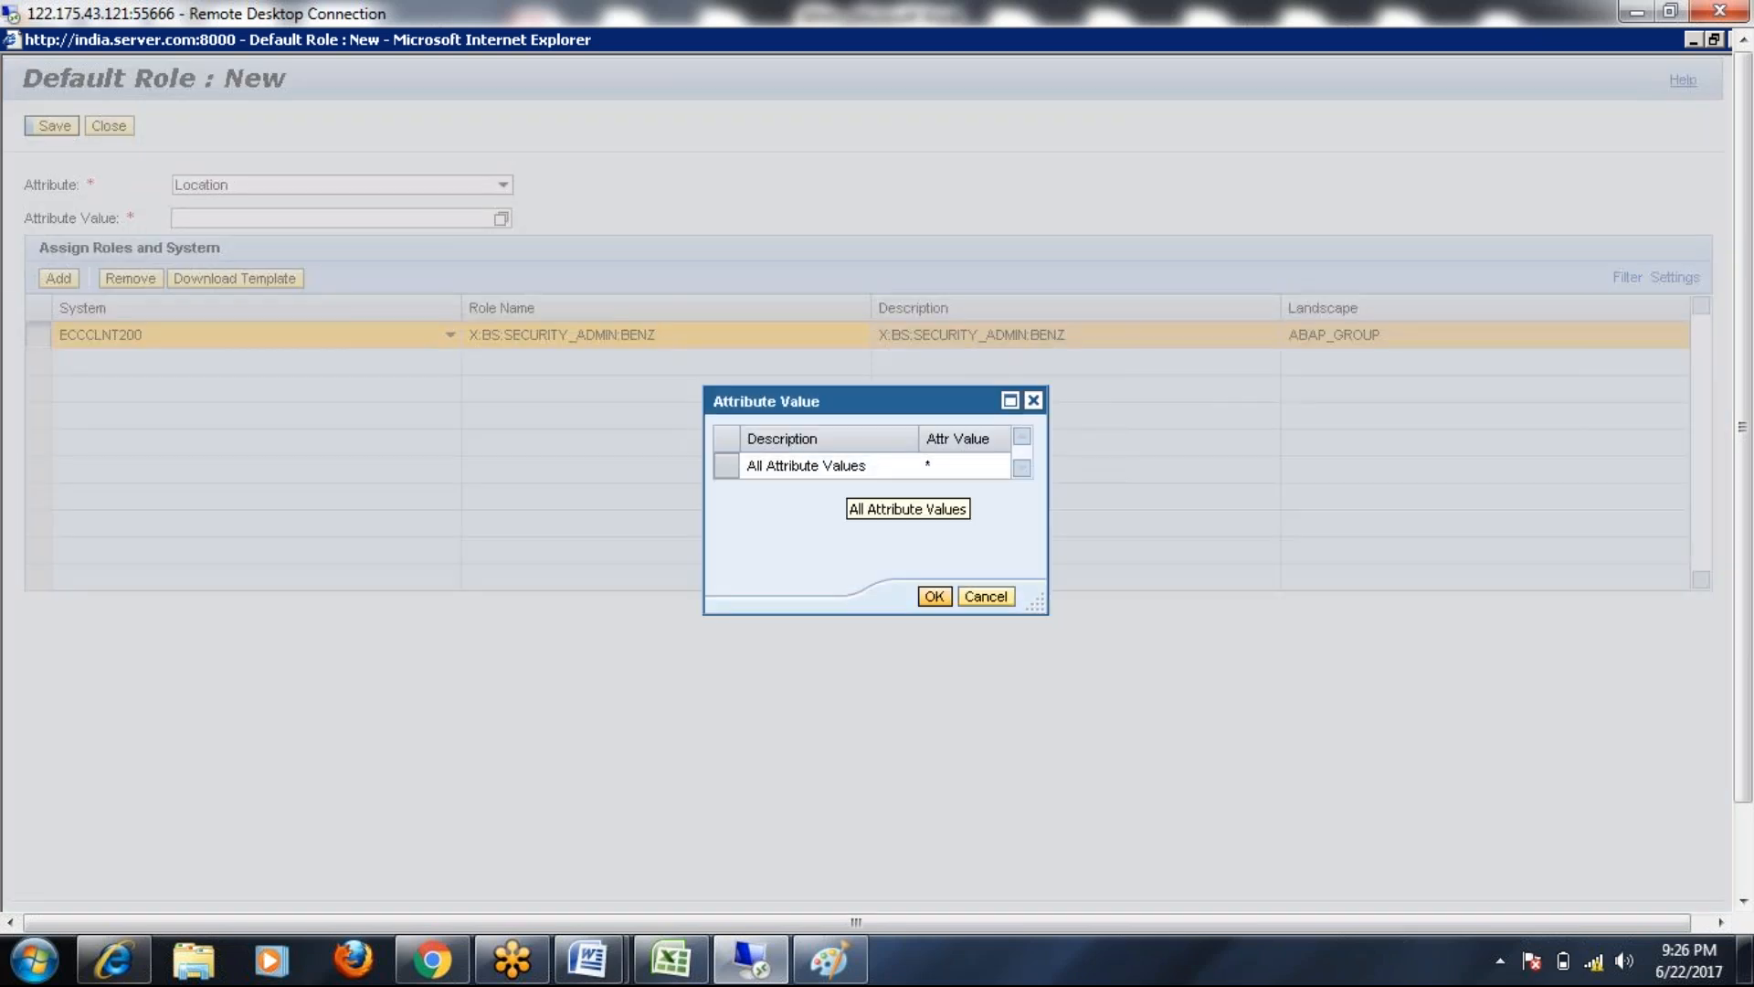
left_click(934, 596)
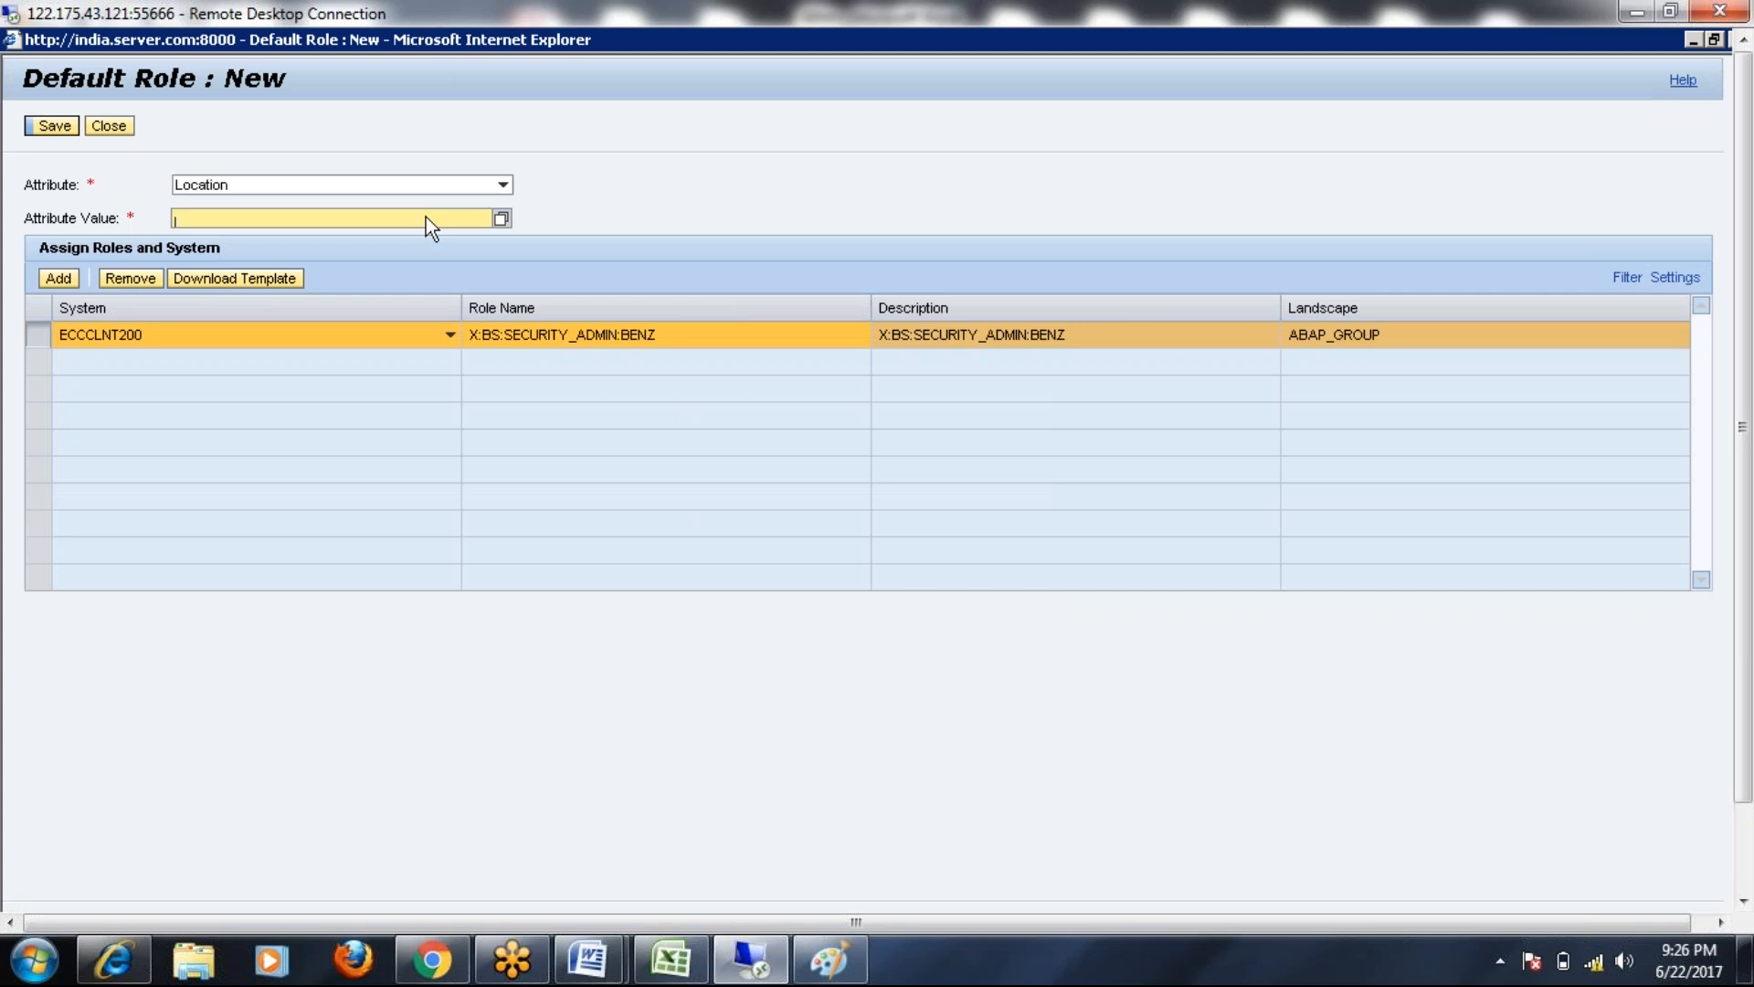
left_click(503, 190)
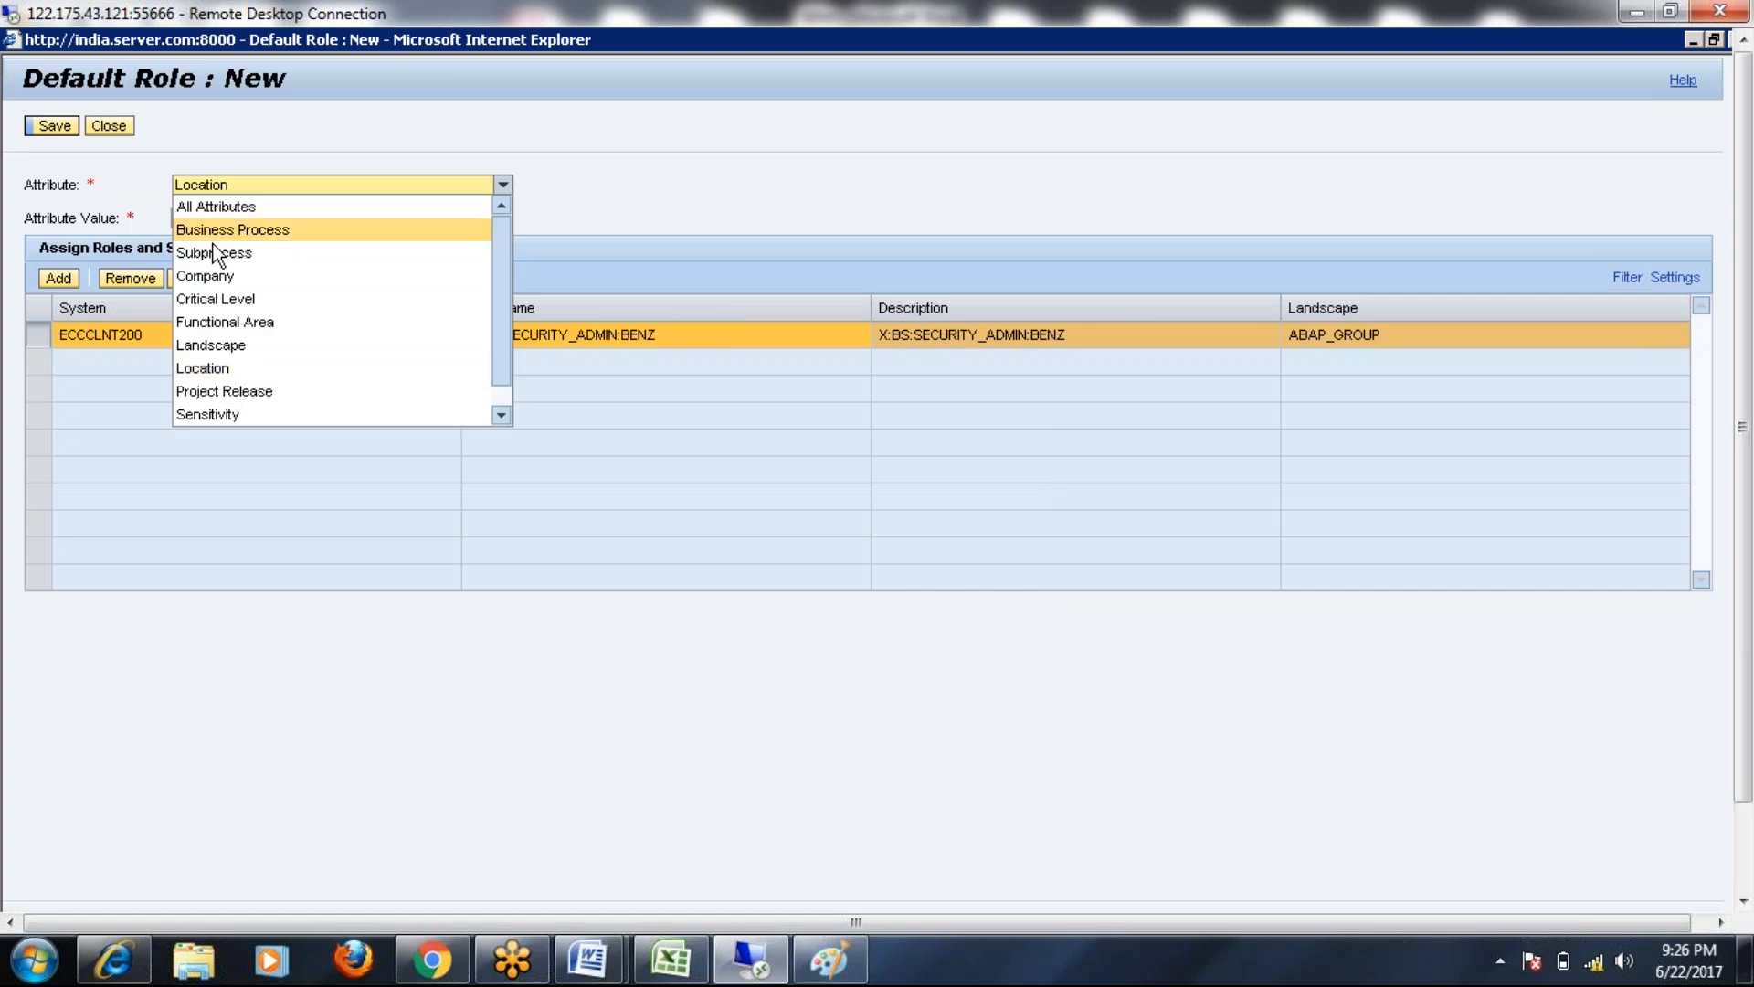
left_click(245, 230)
left_click(501, 218)
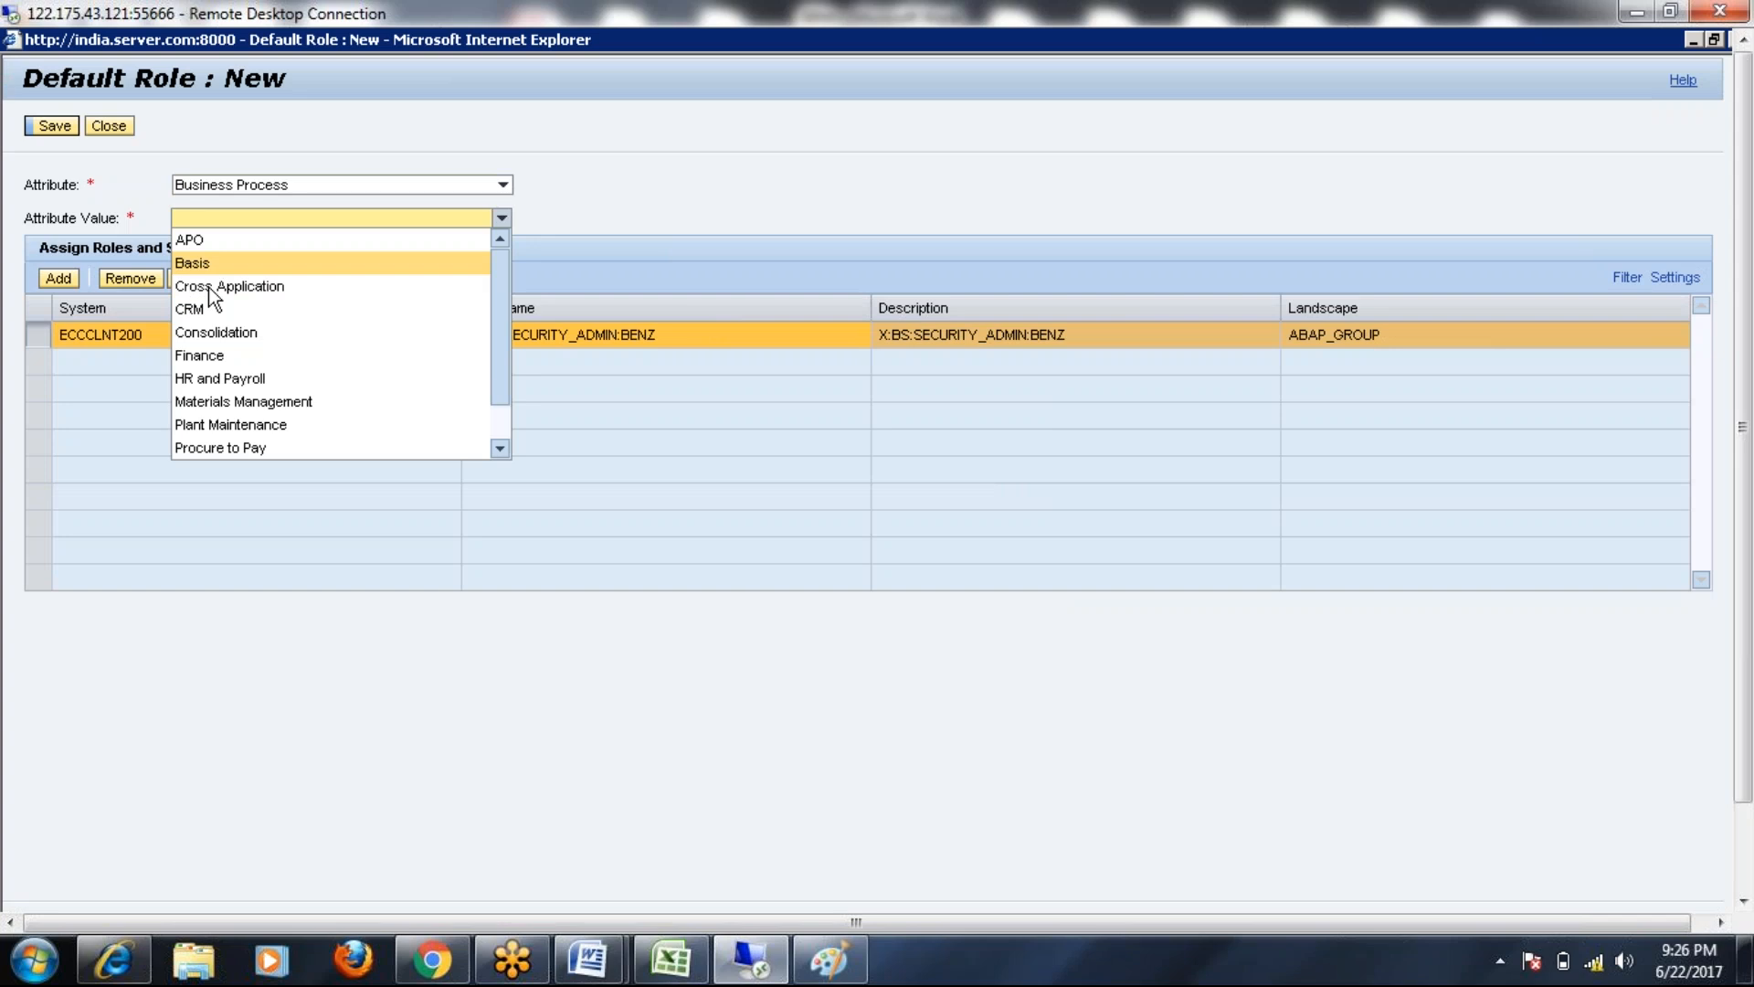
left_click(215, 358)
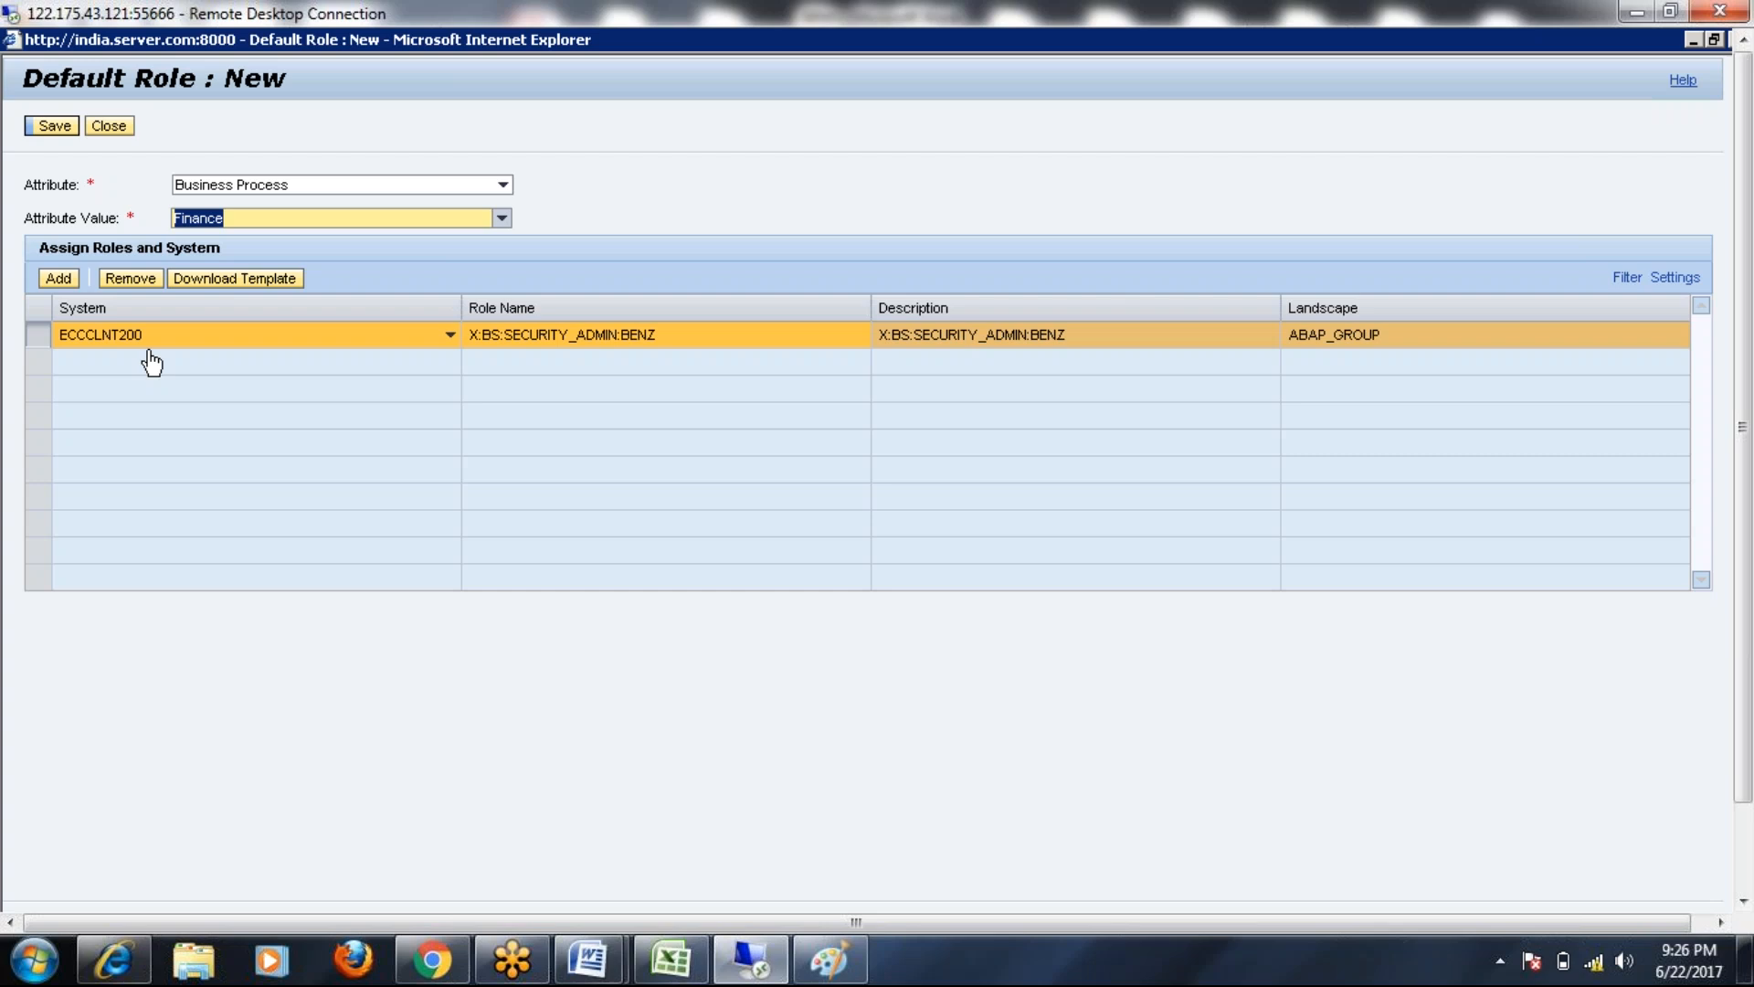
left_click(500, 184)
left_click(227, 212)
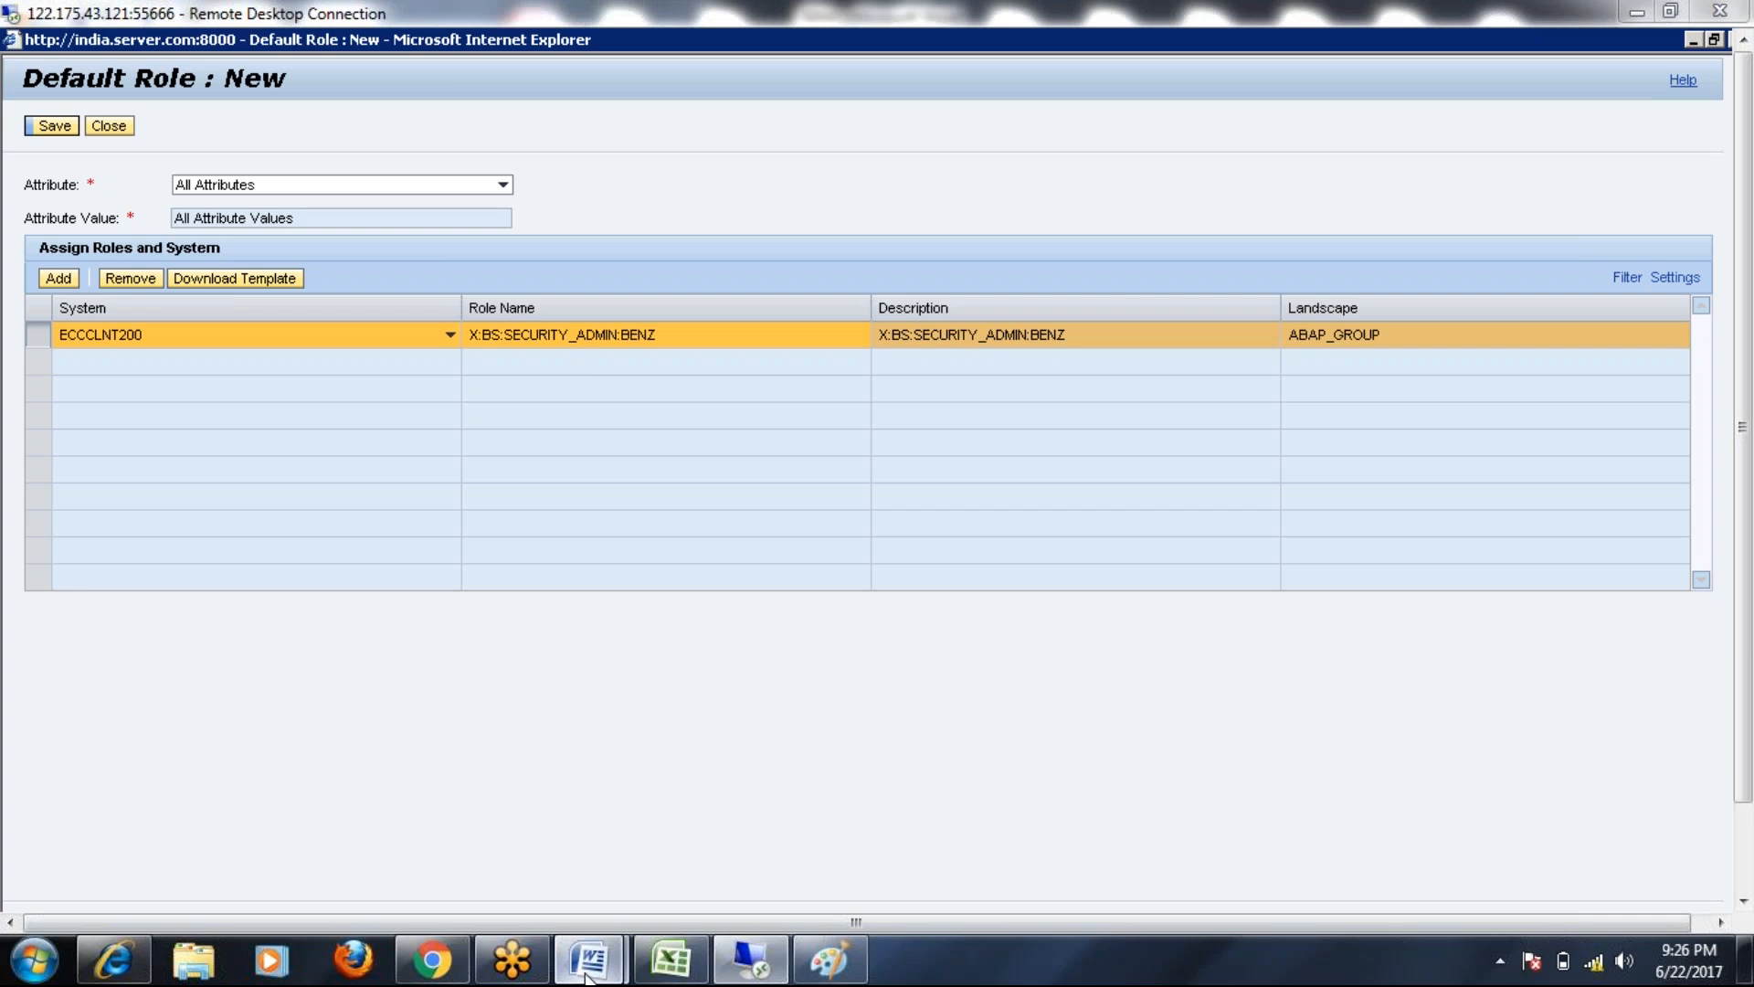
mouse_move(590, 959)
left_click(680, 848)
Select the Parameter 2009 note in Word, then bring back the SAP Easy Access user menu
left_click_drag(470, 570, 990, 560)
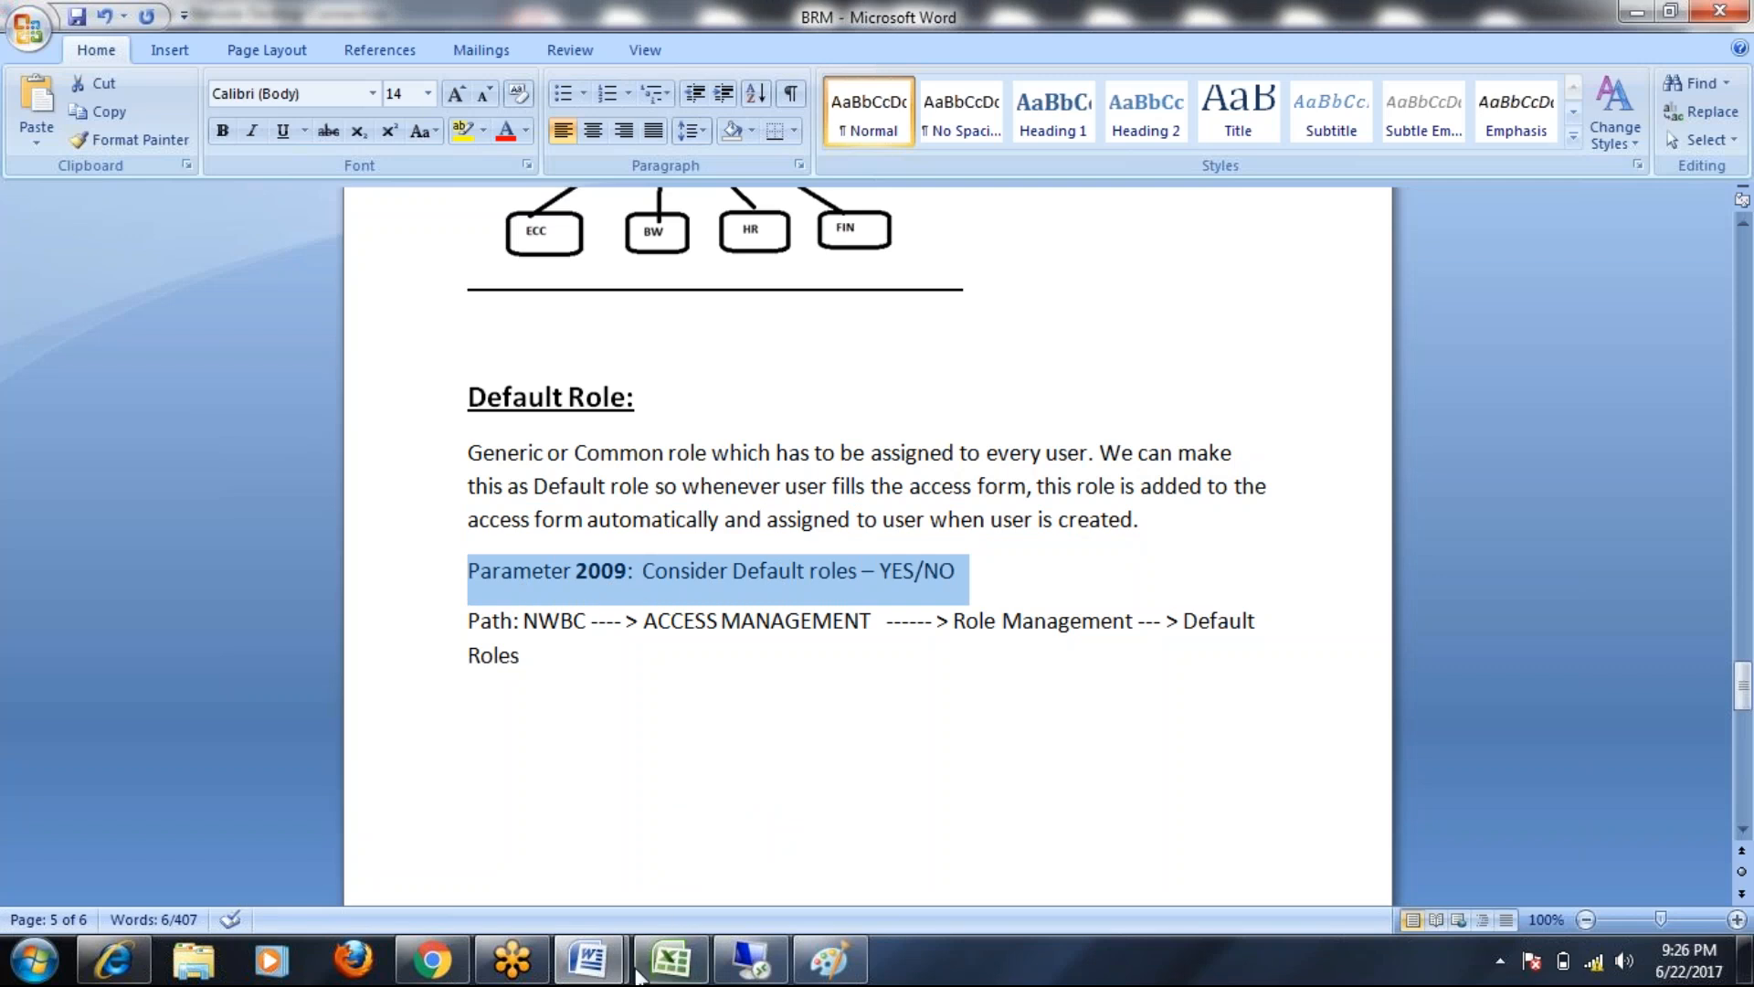
left_click(782, 969)
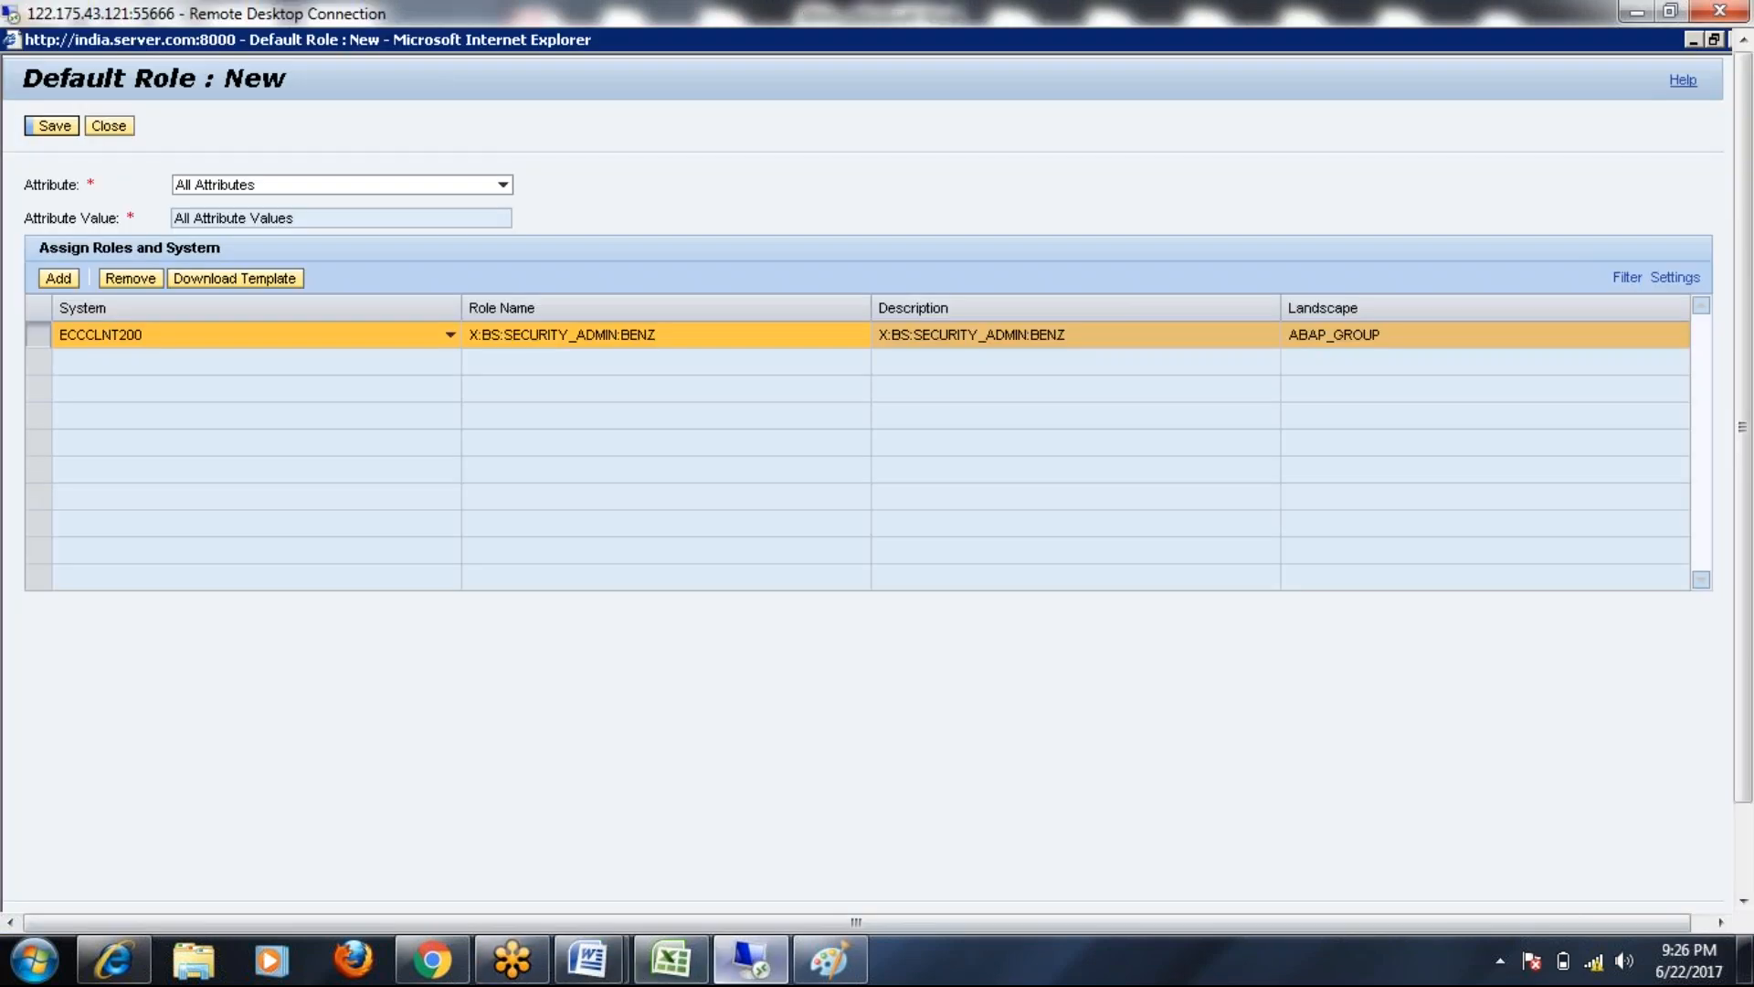
left_click(1693, 41)
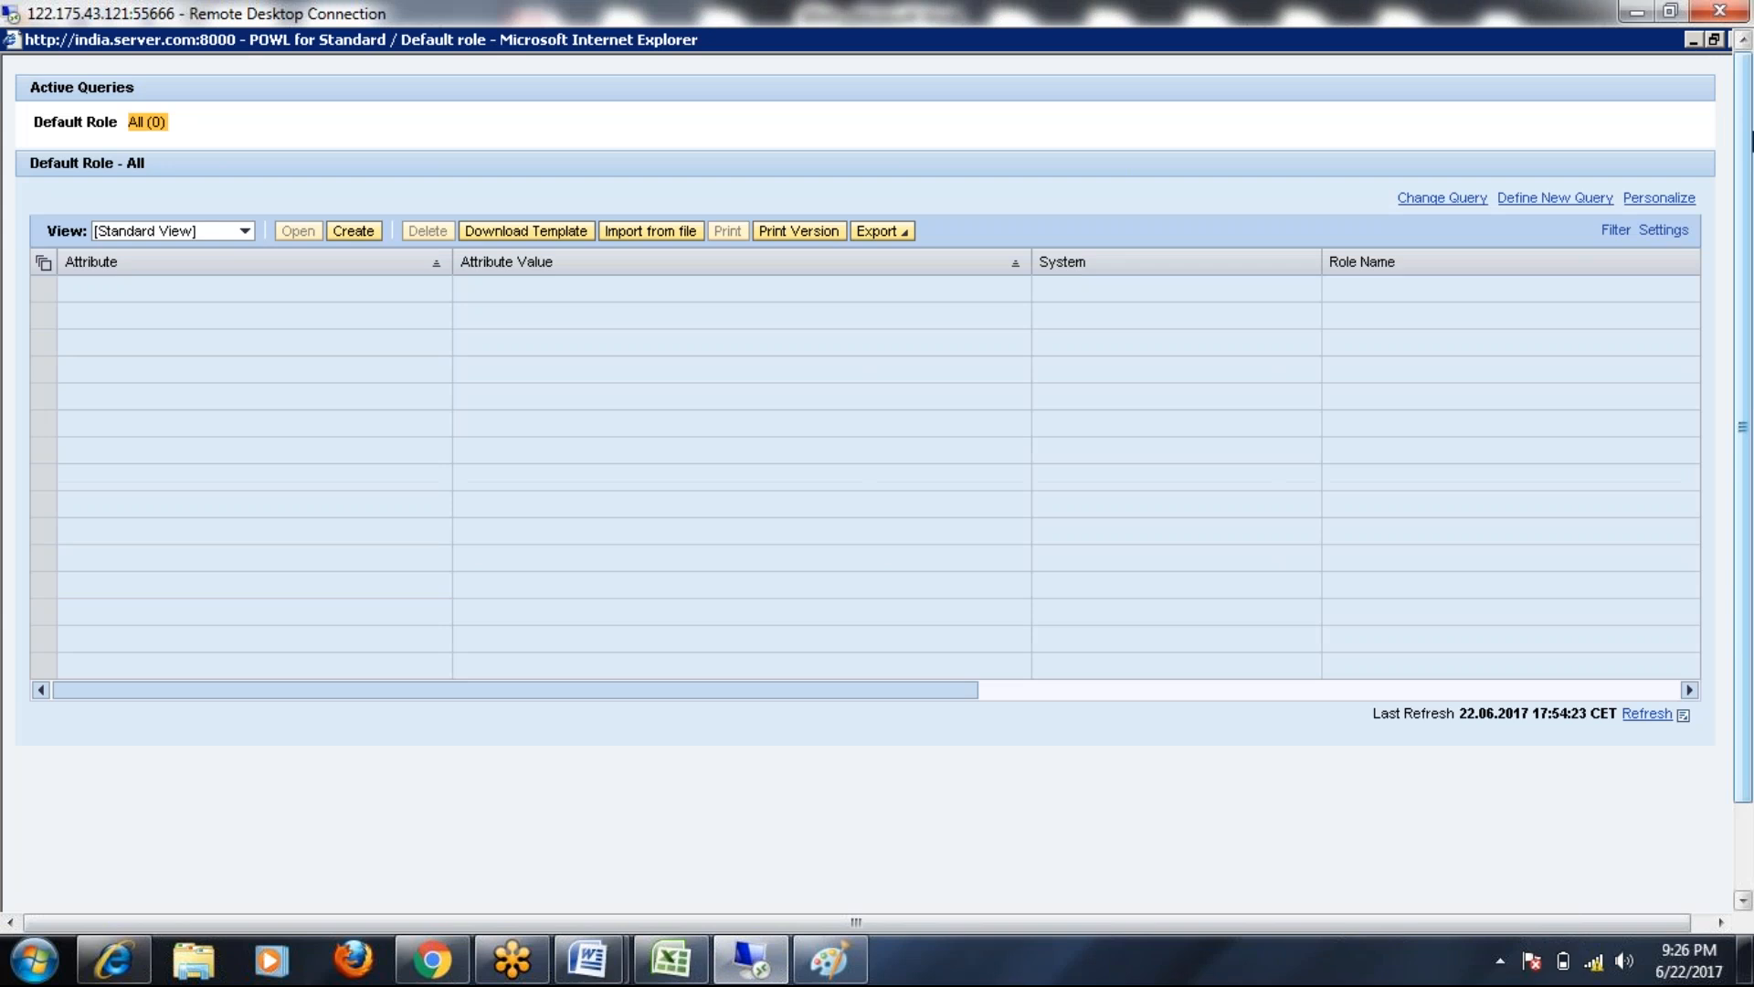
left_click(463, 893)
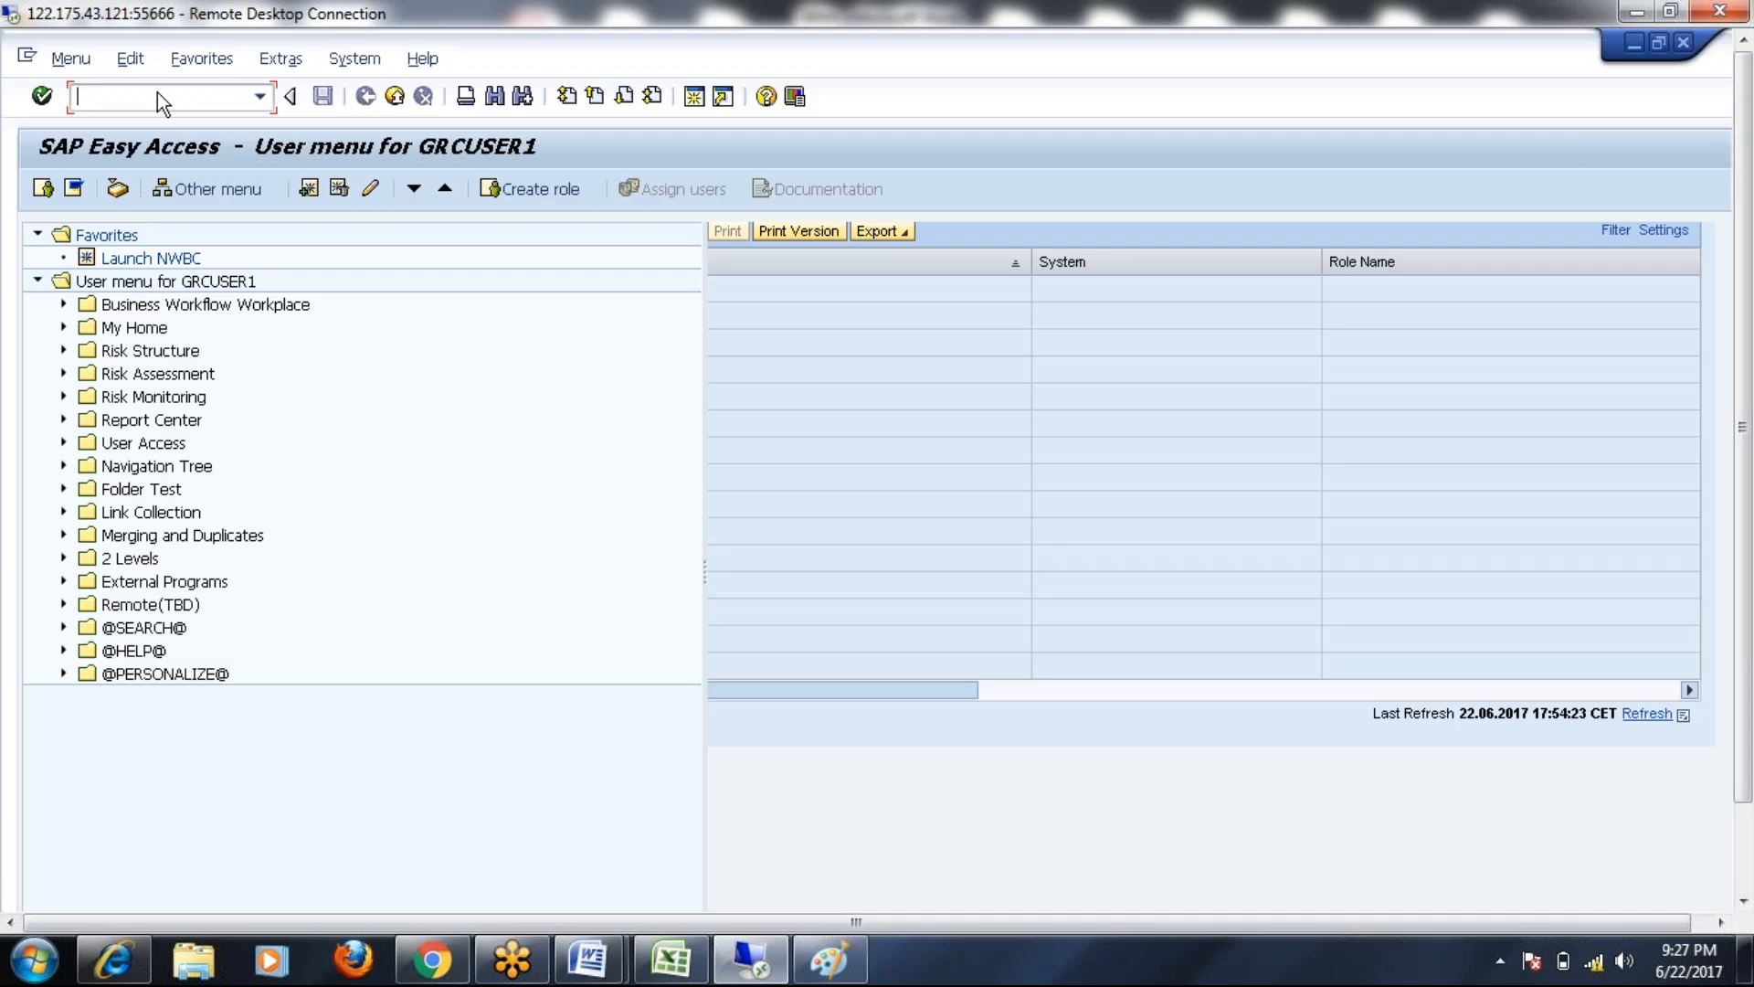
Run SPRO and execute Maintain Configuration Settings under GRC > Access Control
type("spro")
key("Return")
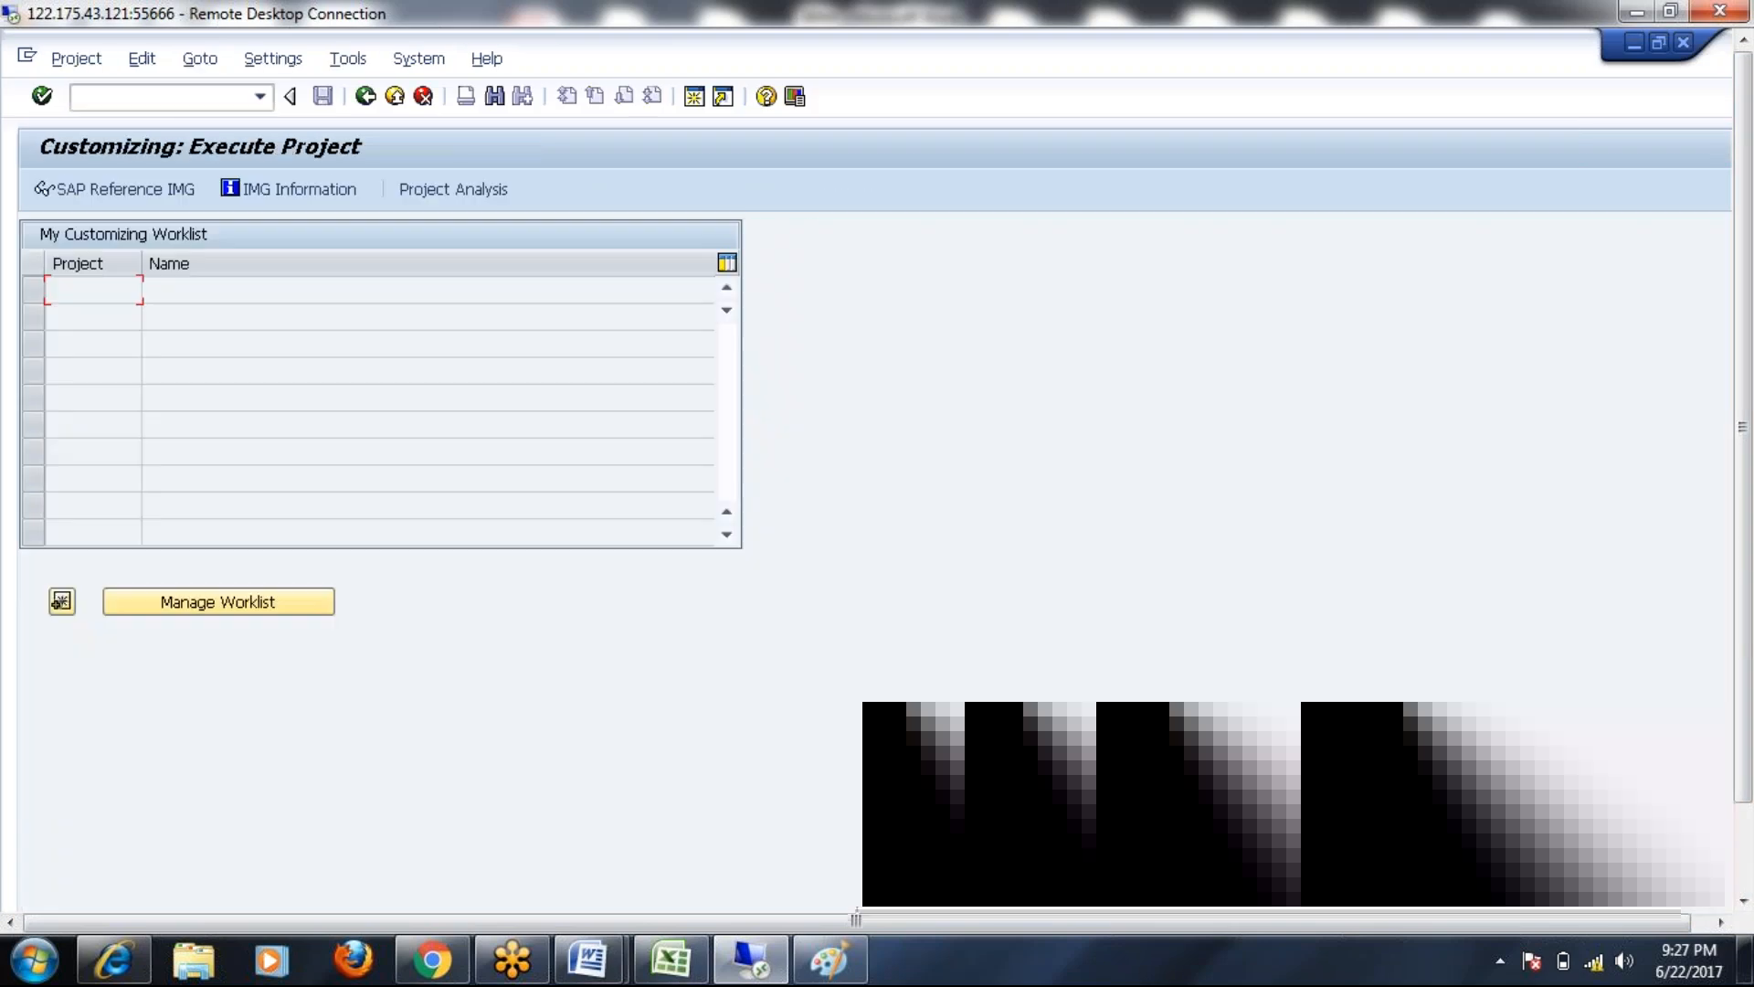
left_click(90, 190)
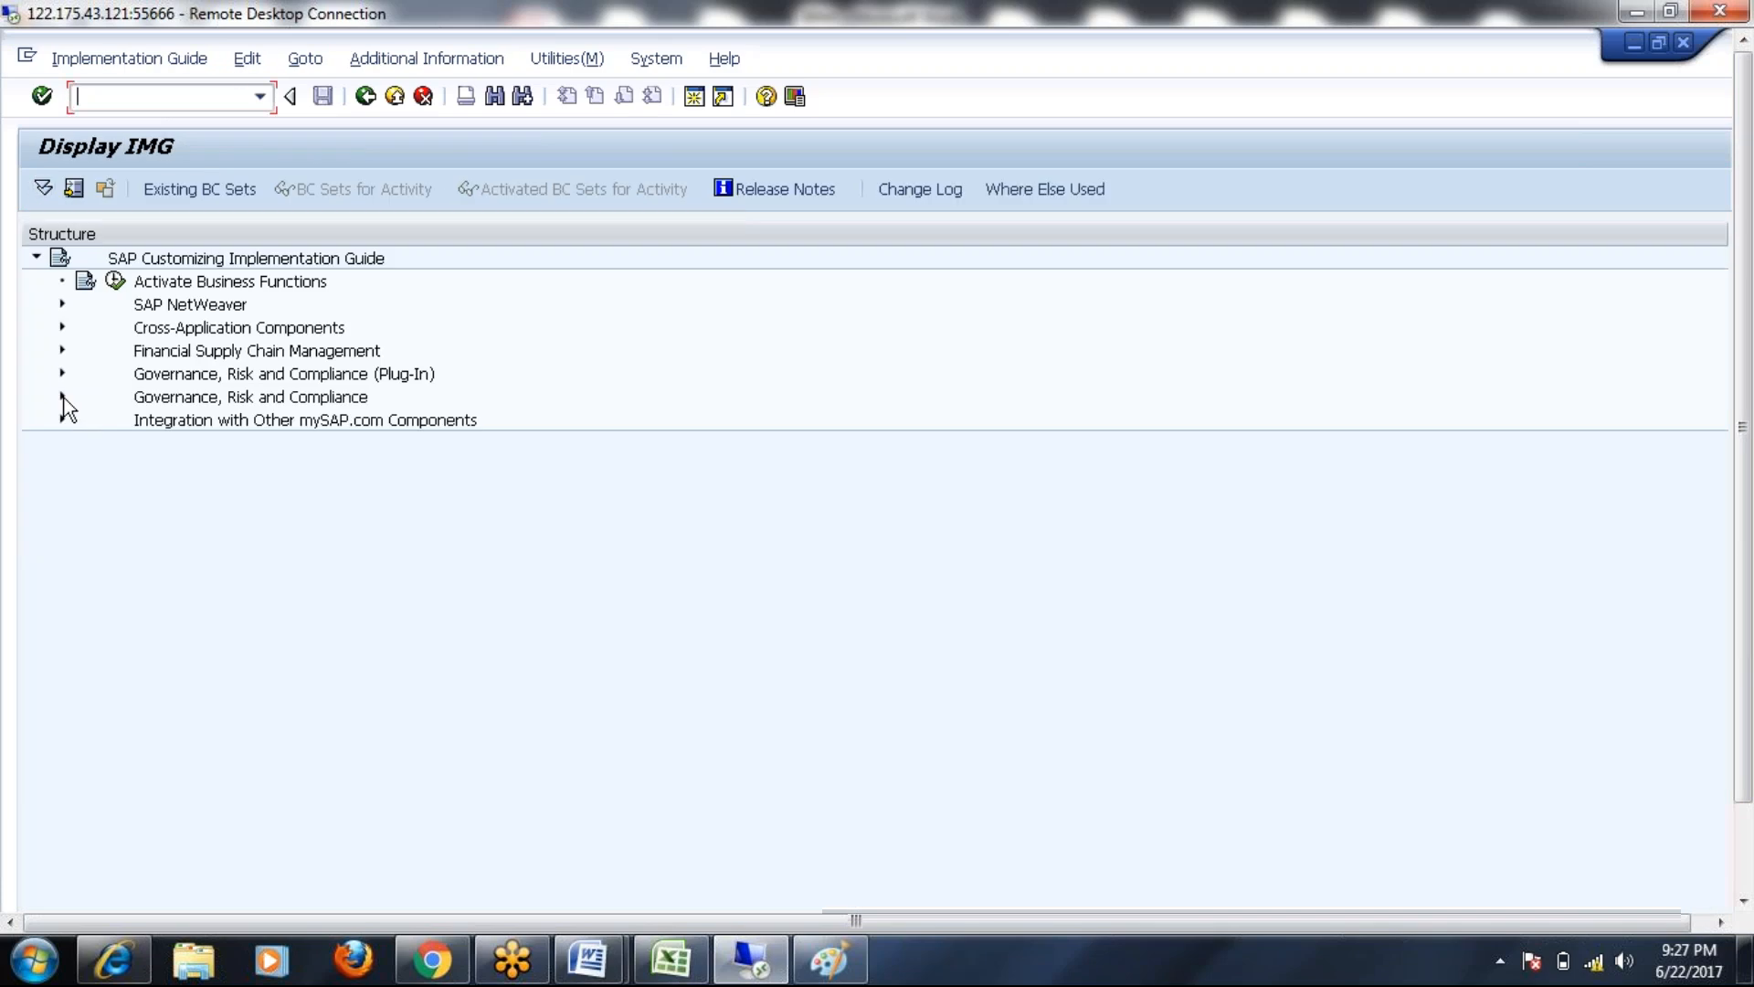
left_click(62, 396)
left_click(87, 512)
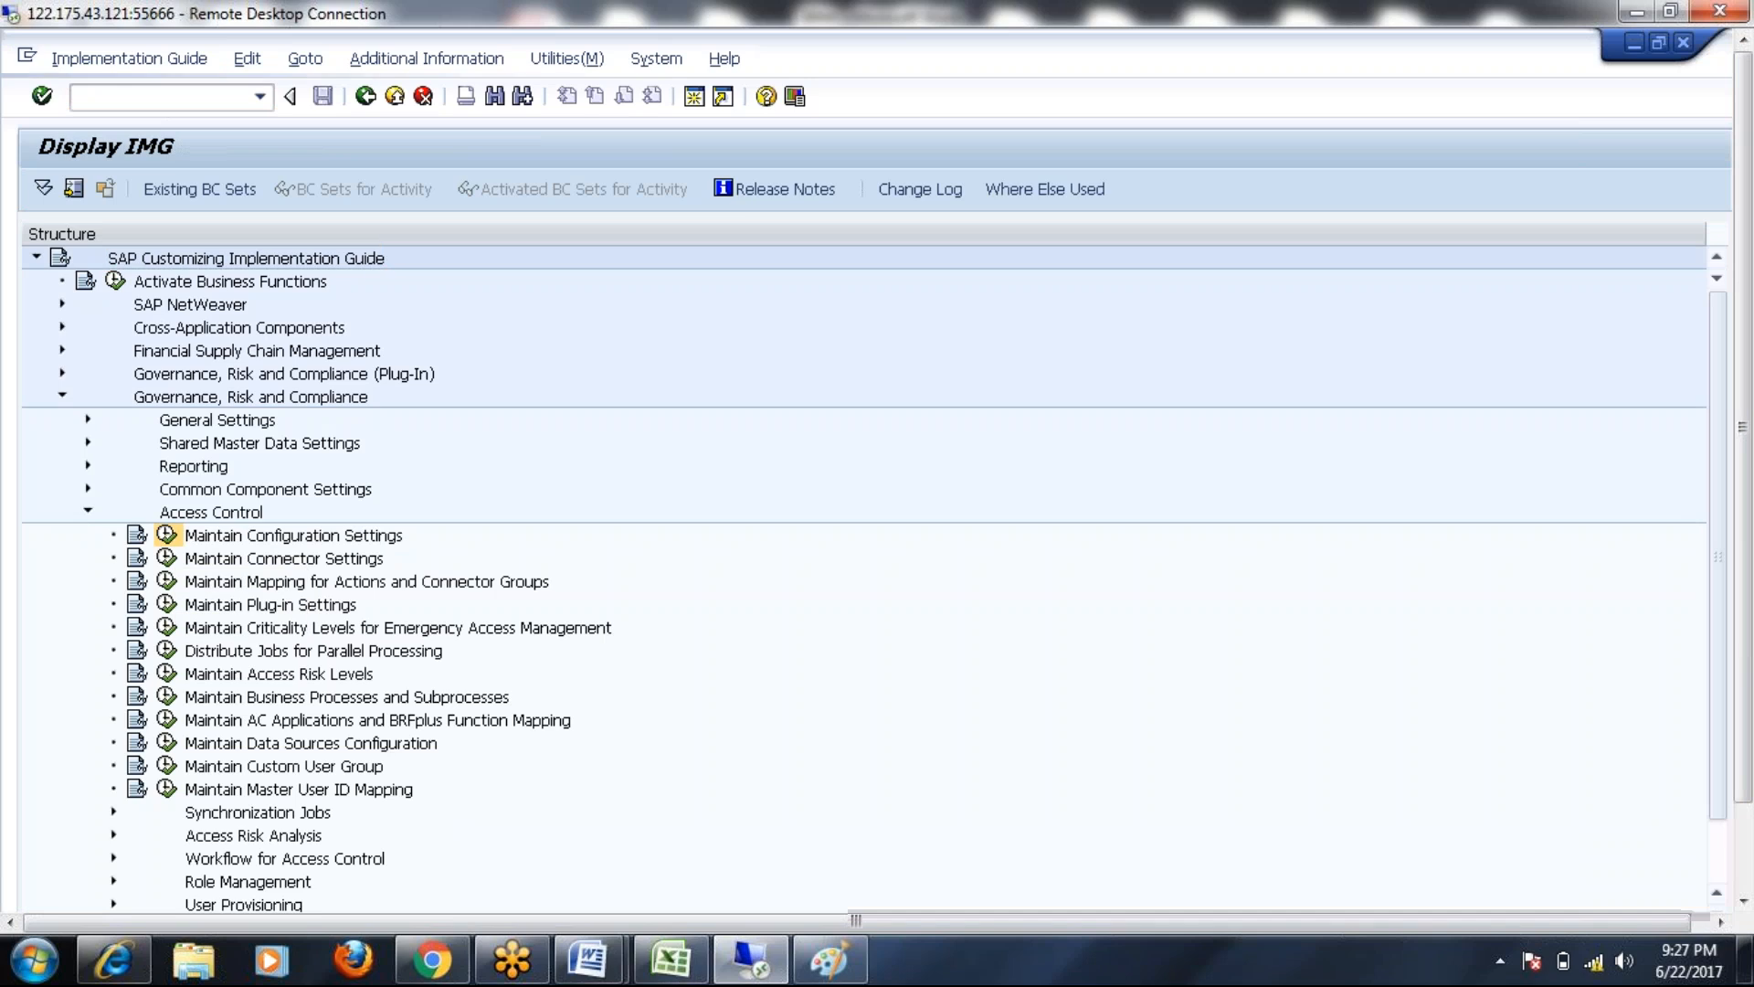
left_click(166, 534)
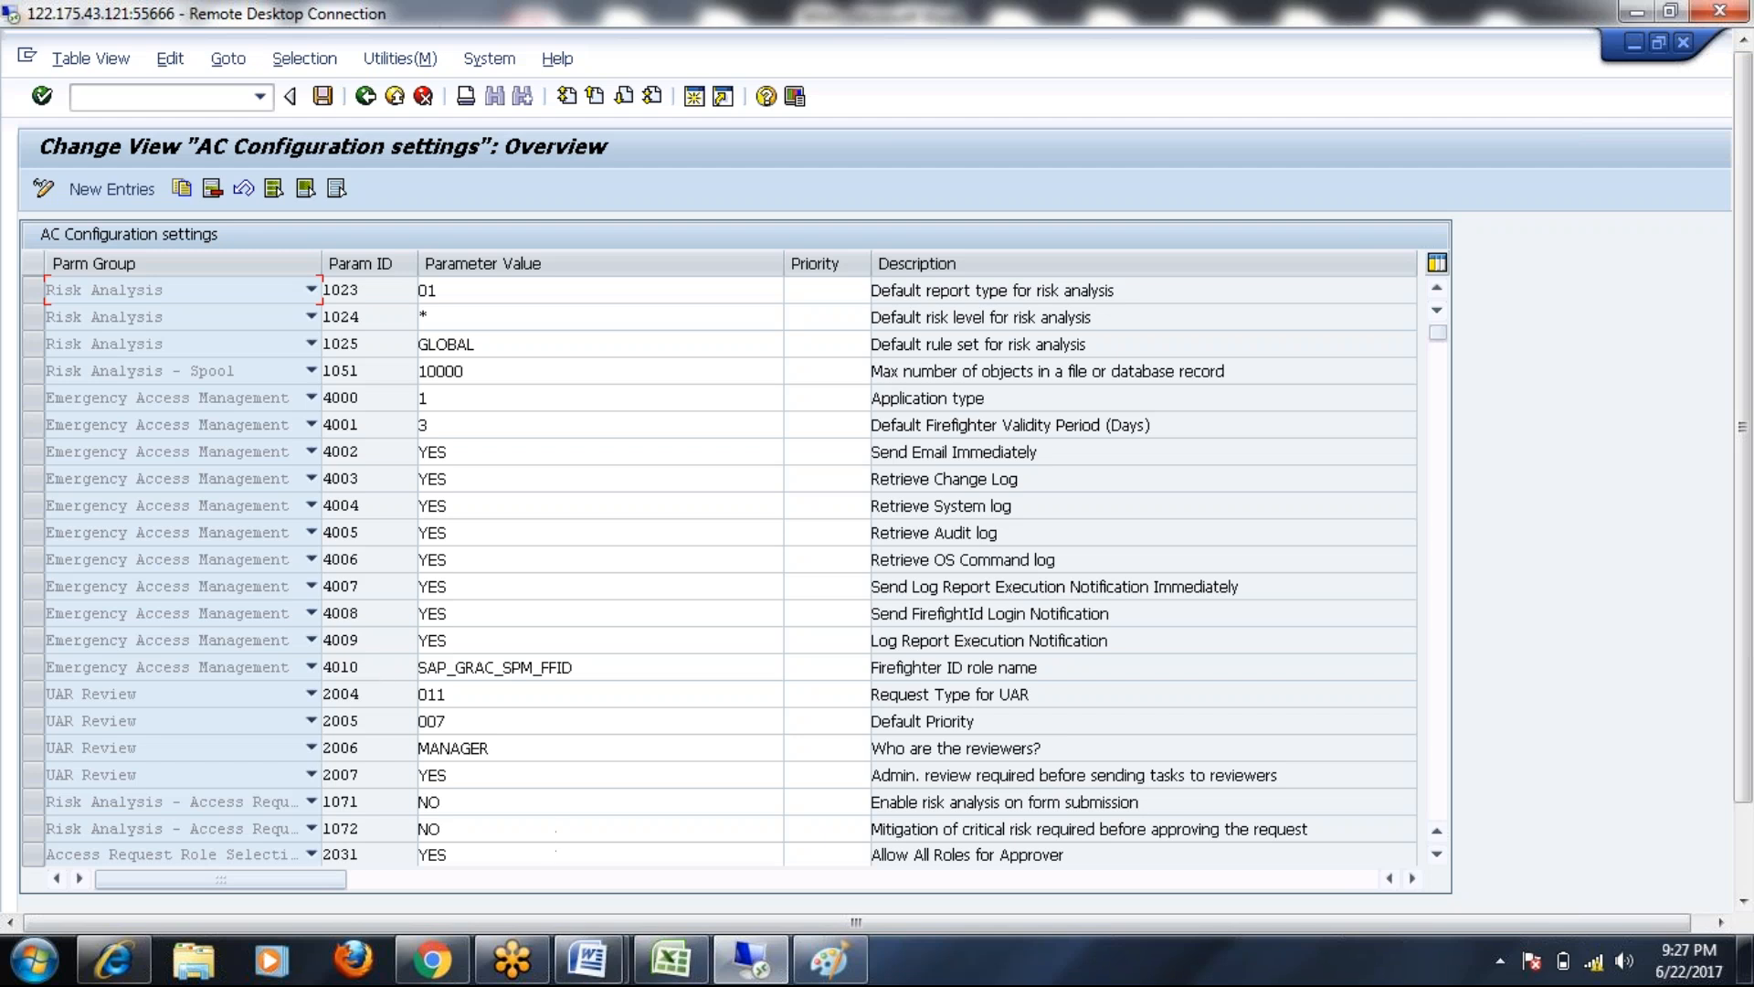
Bring the BRM notes forward to reread the Parameter 2009 note
mouse_move(589, 959)
left_click(654, 858)
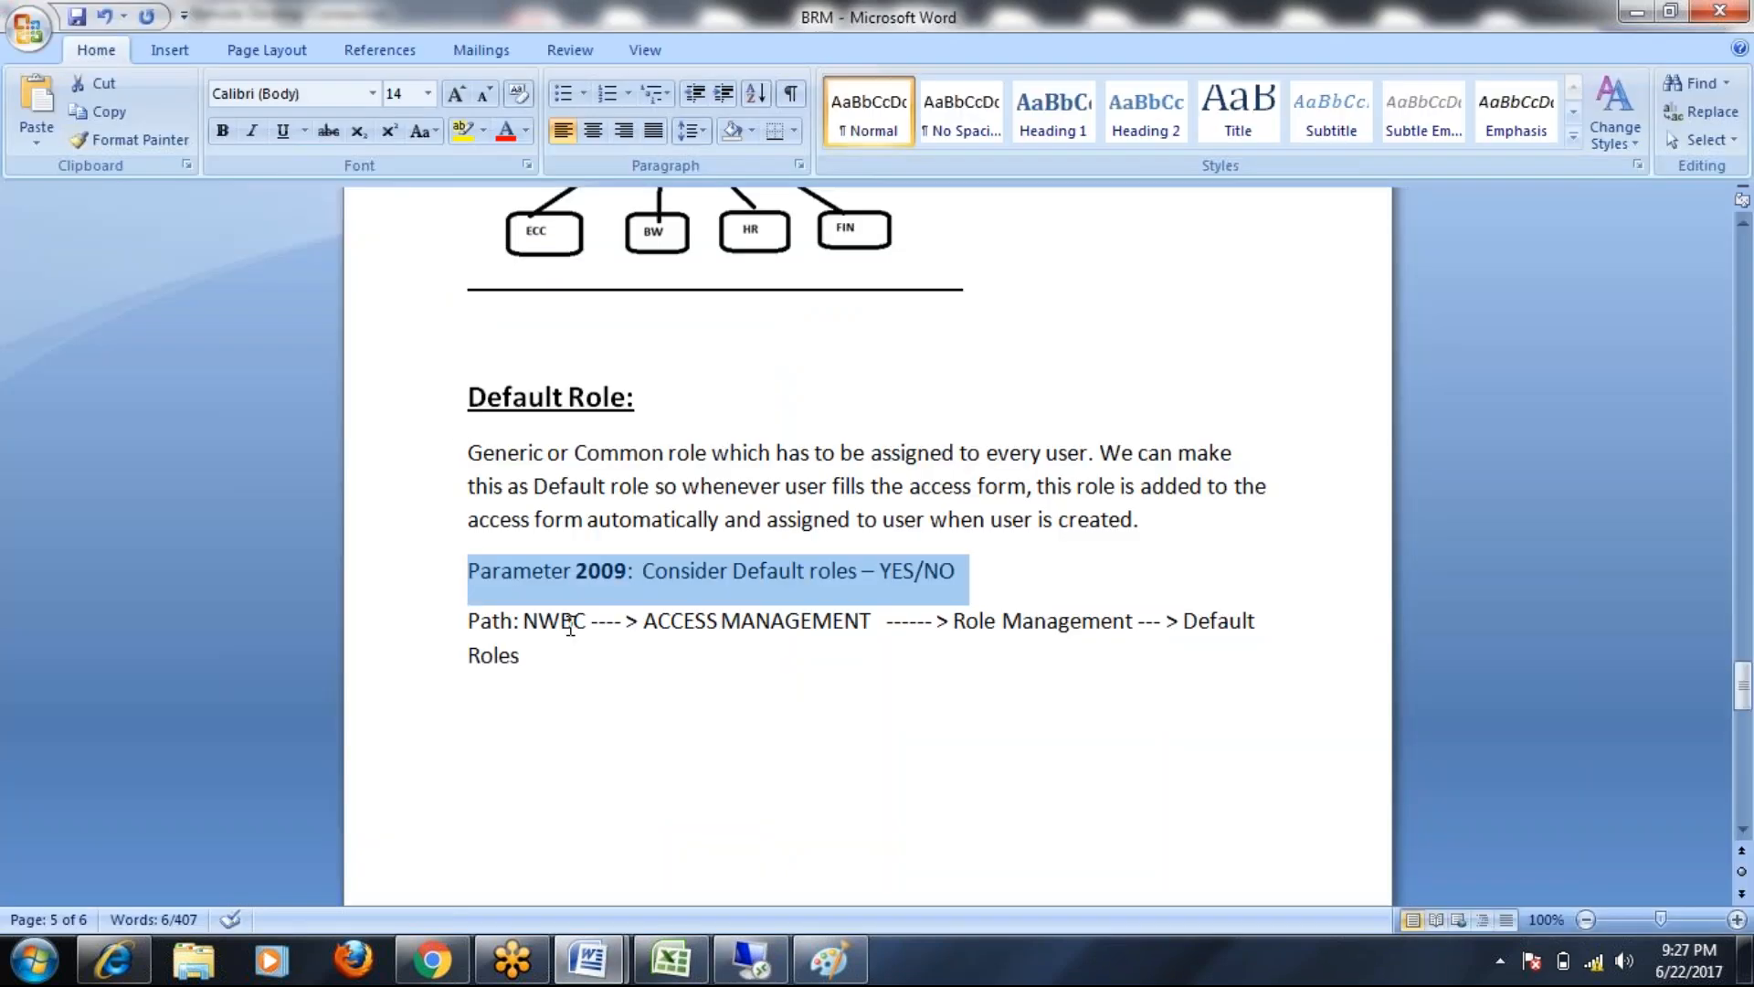
left_click(632, 563)
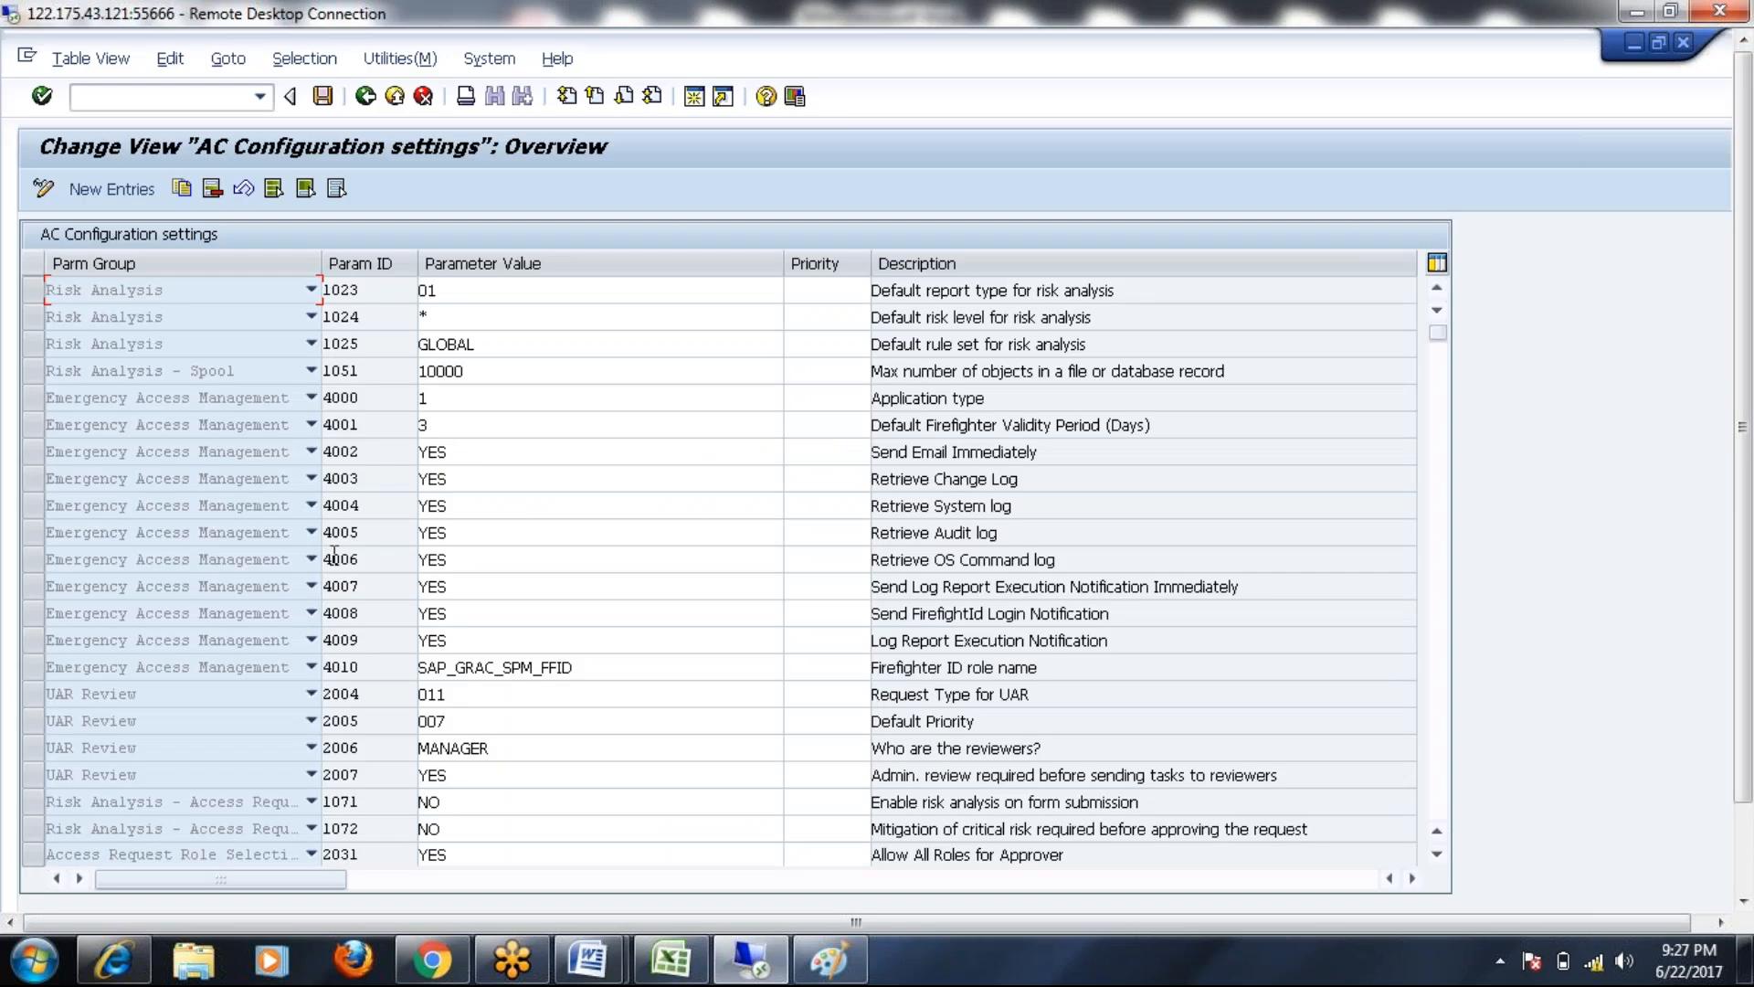
Add a new configuration entry with Parm Group set to Access Request Default Roles
left_click(101, 188)
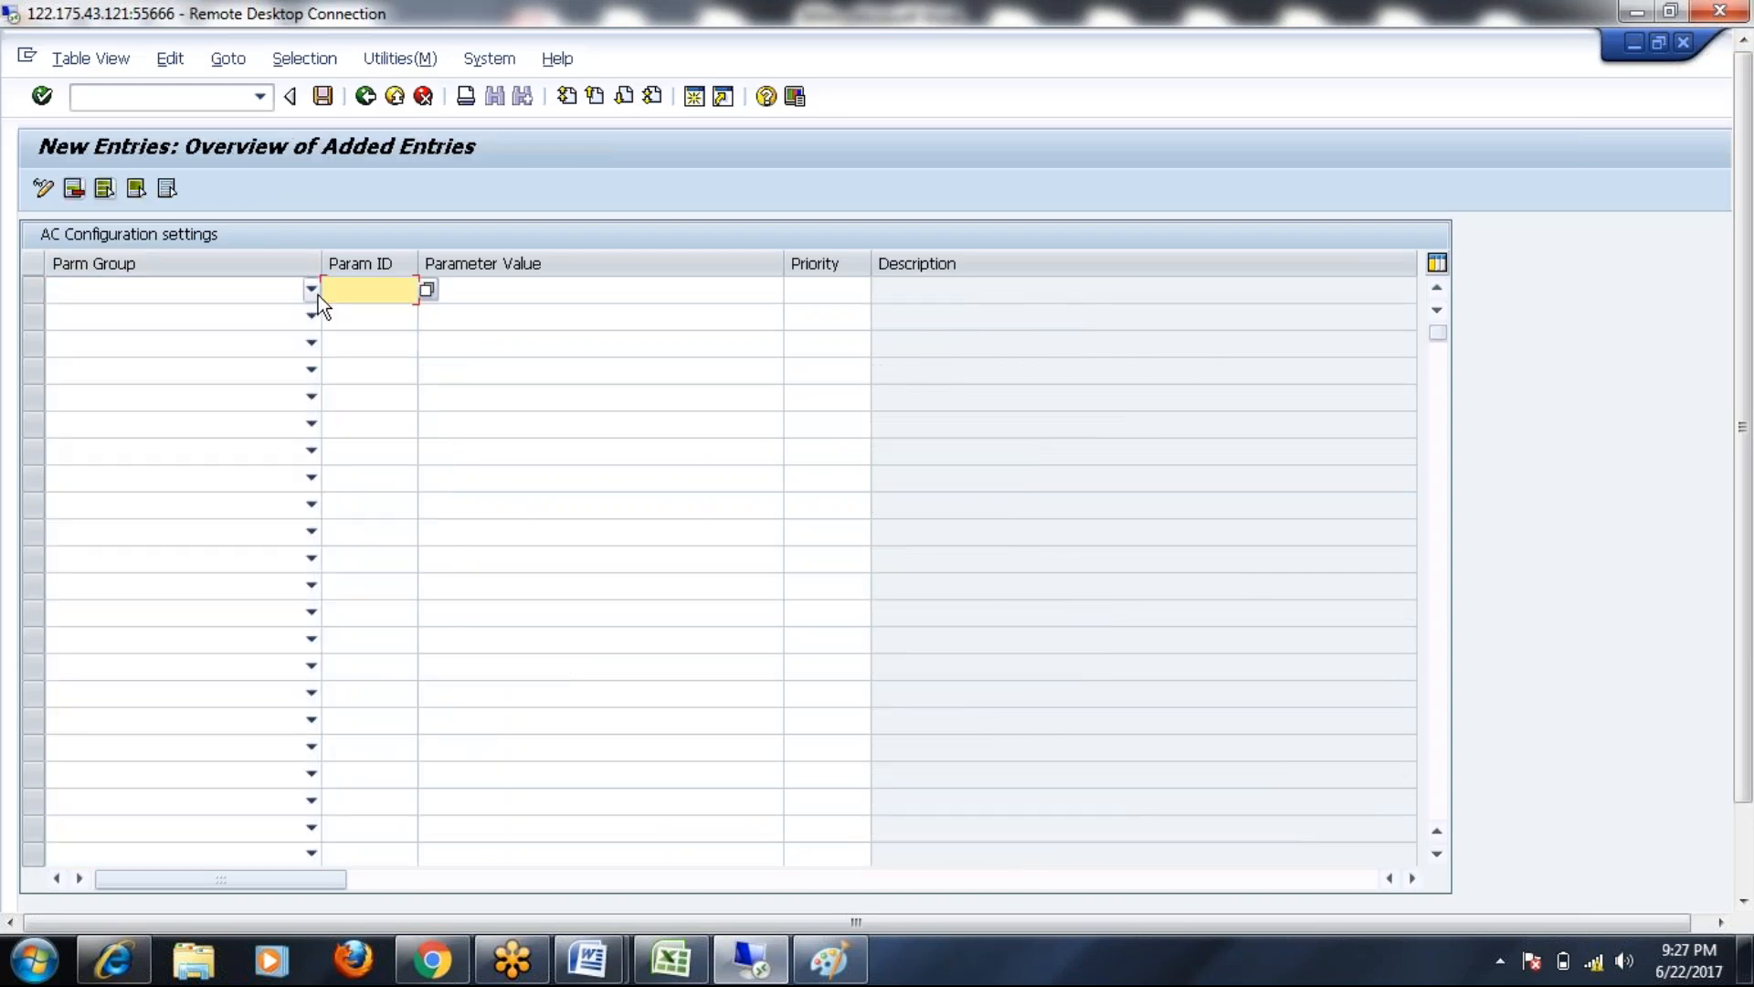
left_click(311, 289)
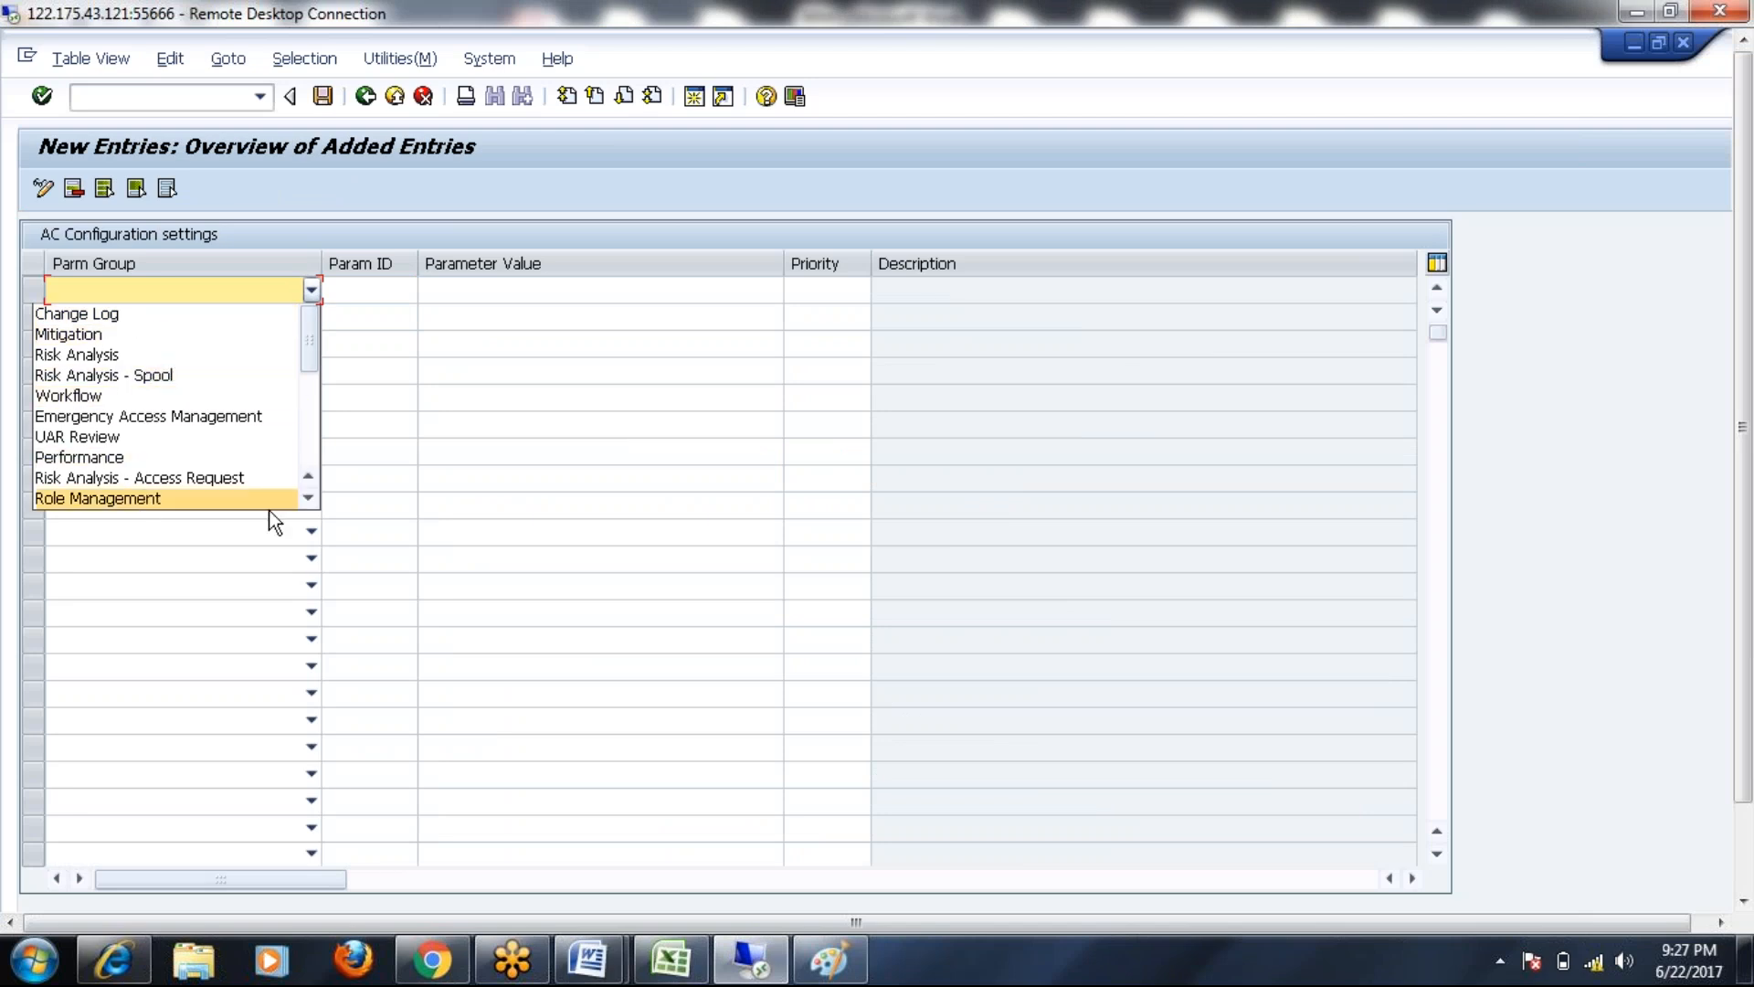
left_click(309, 498)
left_click(308, 498)
left_click(309, 498)
left_click(309, 498)
left_click(308, 498)
left_click(309, 498)
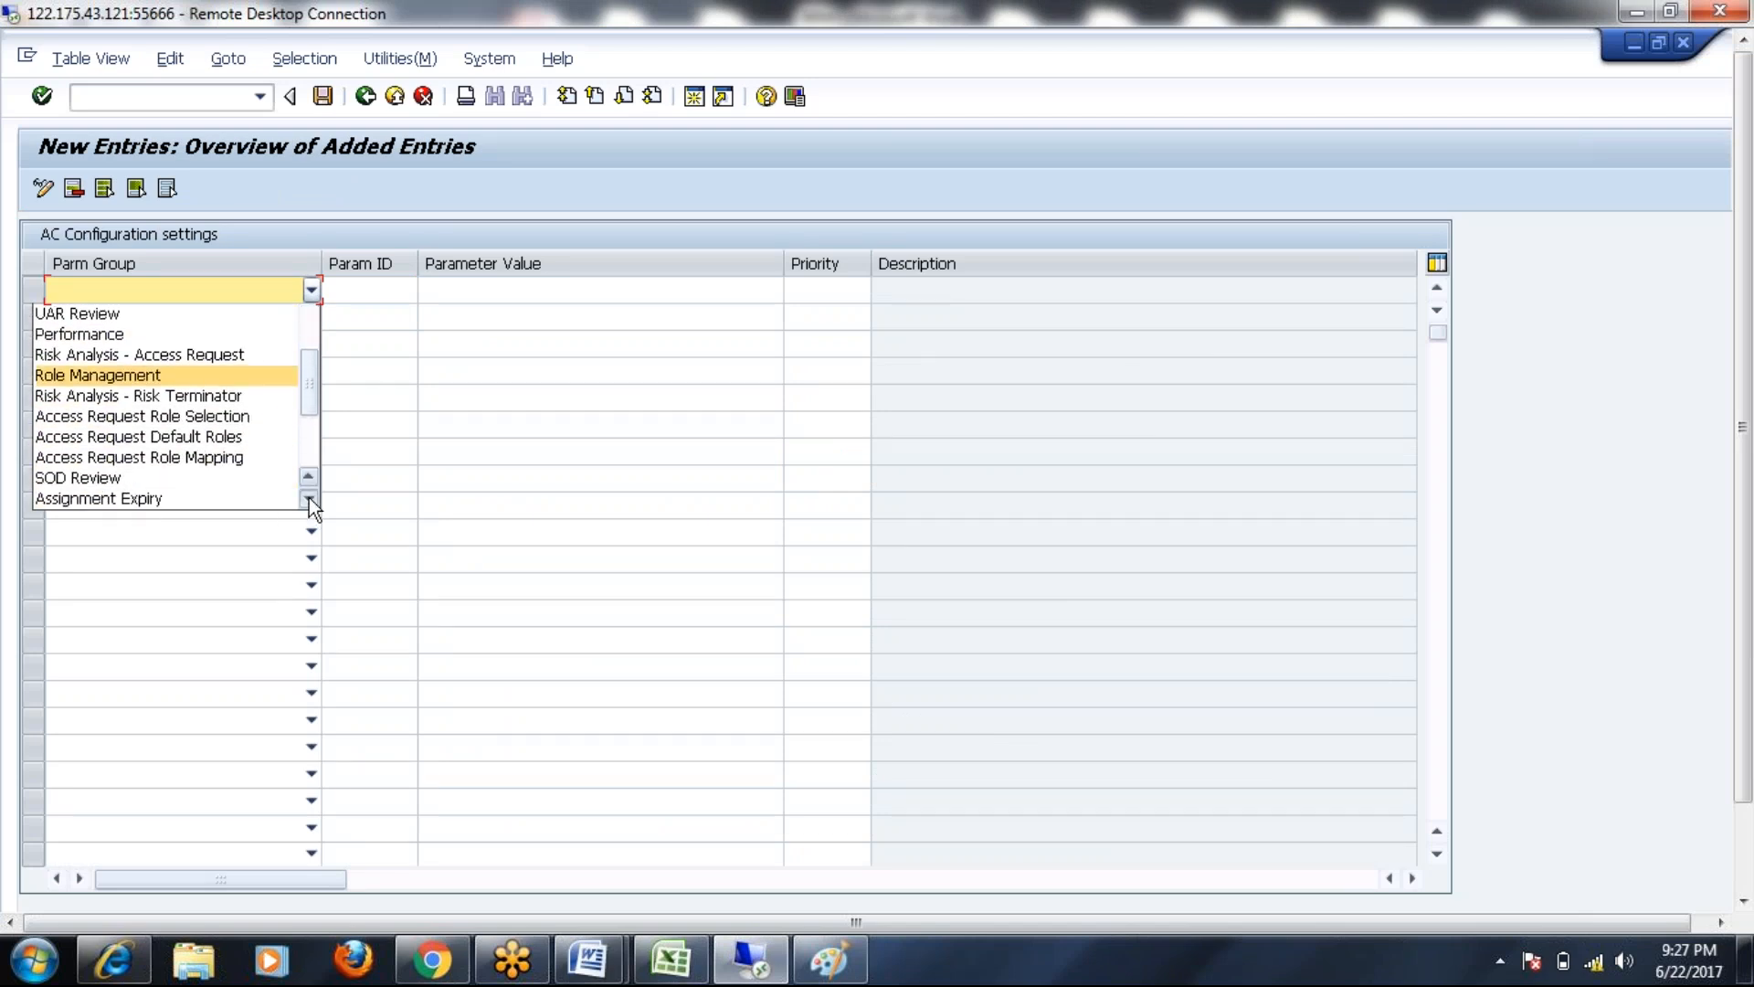
left_click(309, 498)
left_click(309, 498)
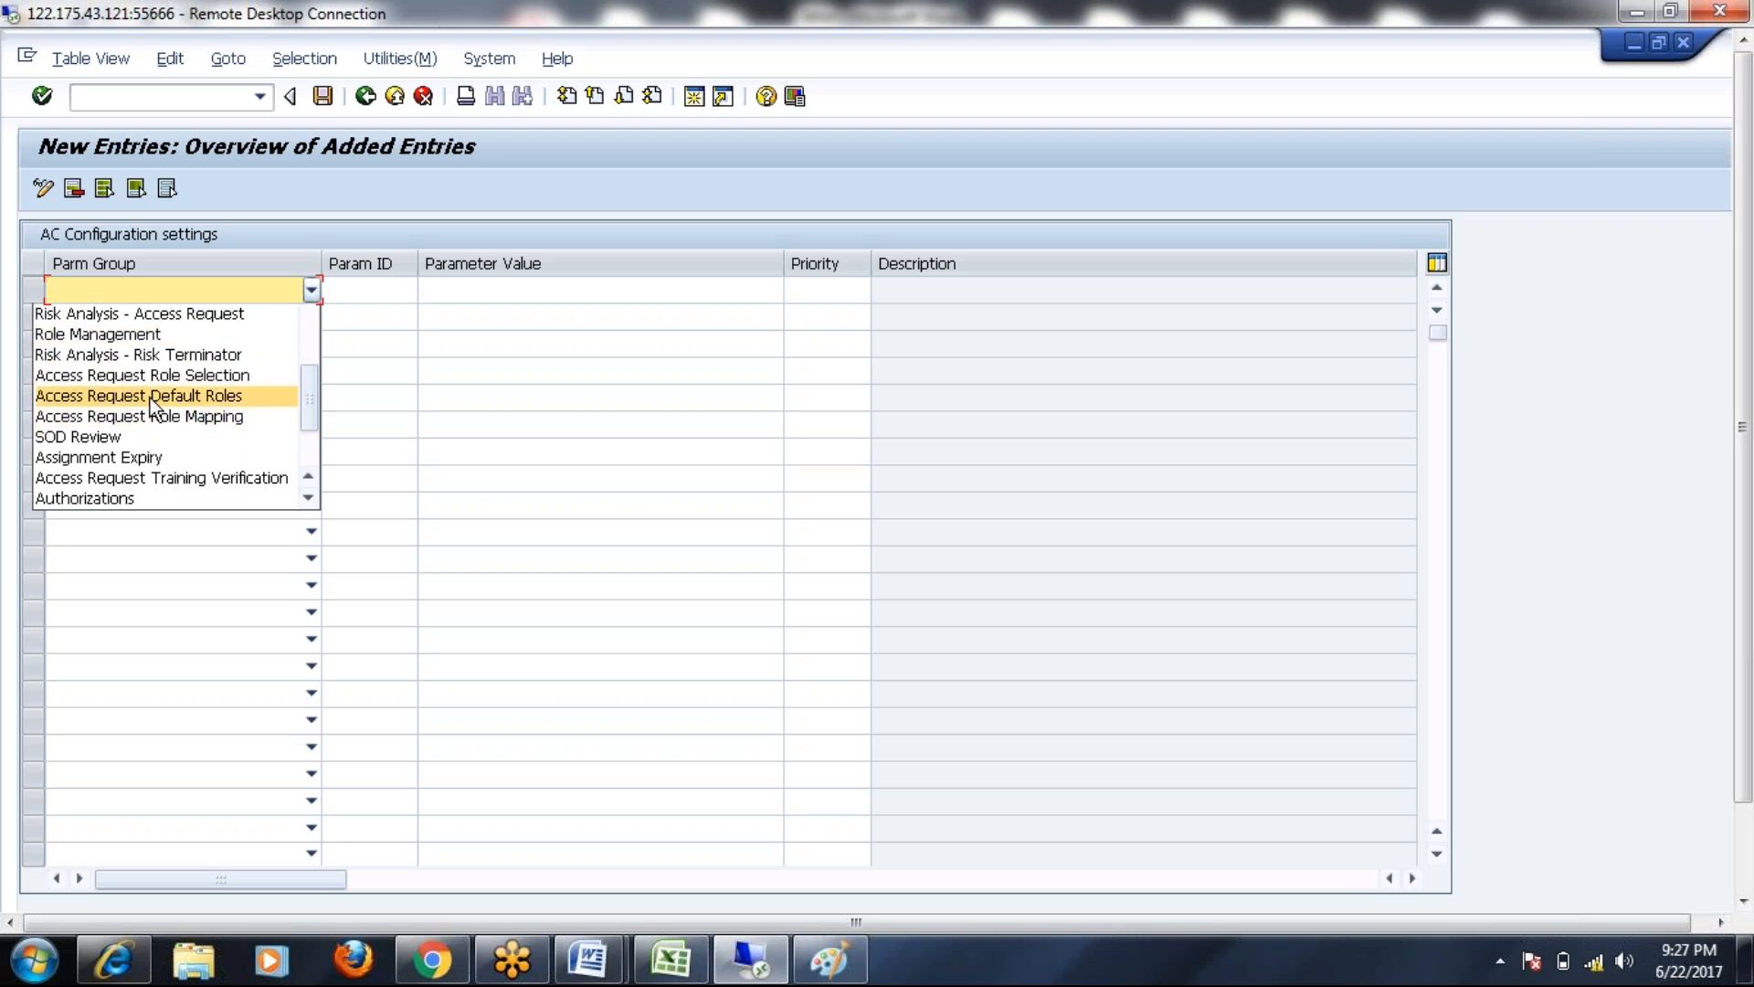
left_click(223, 393)
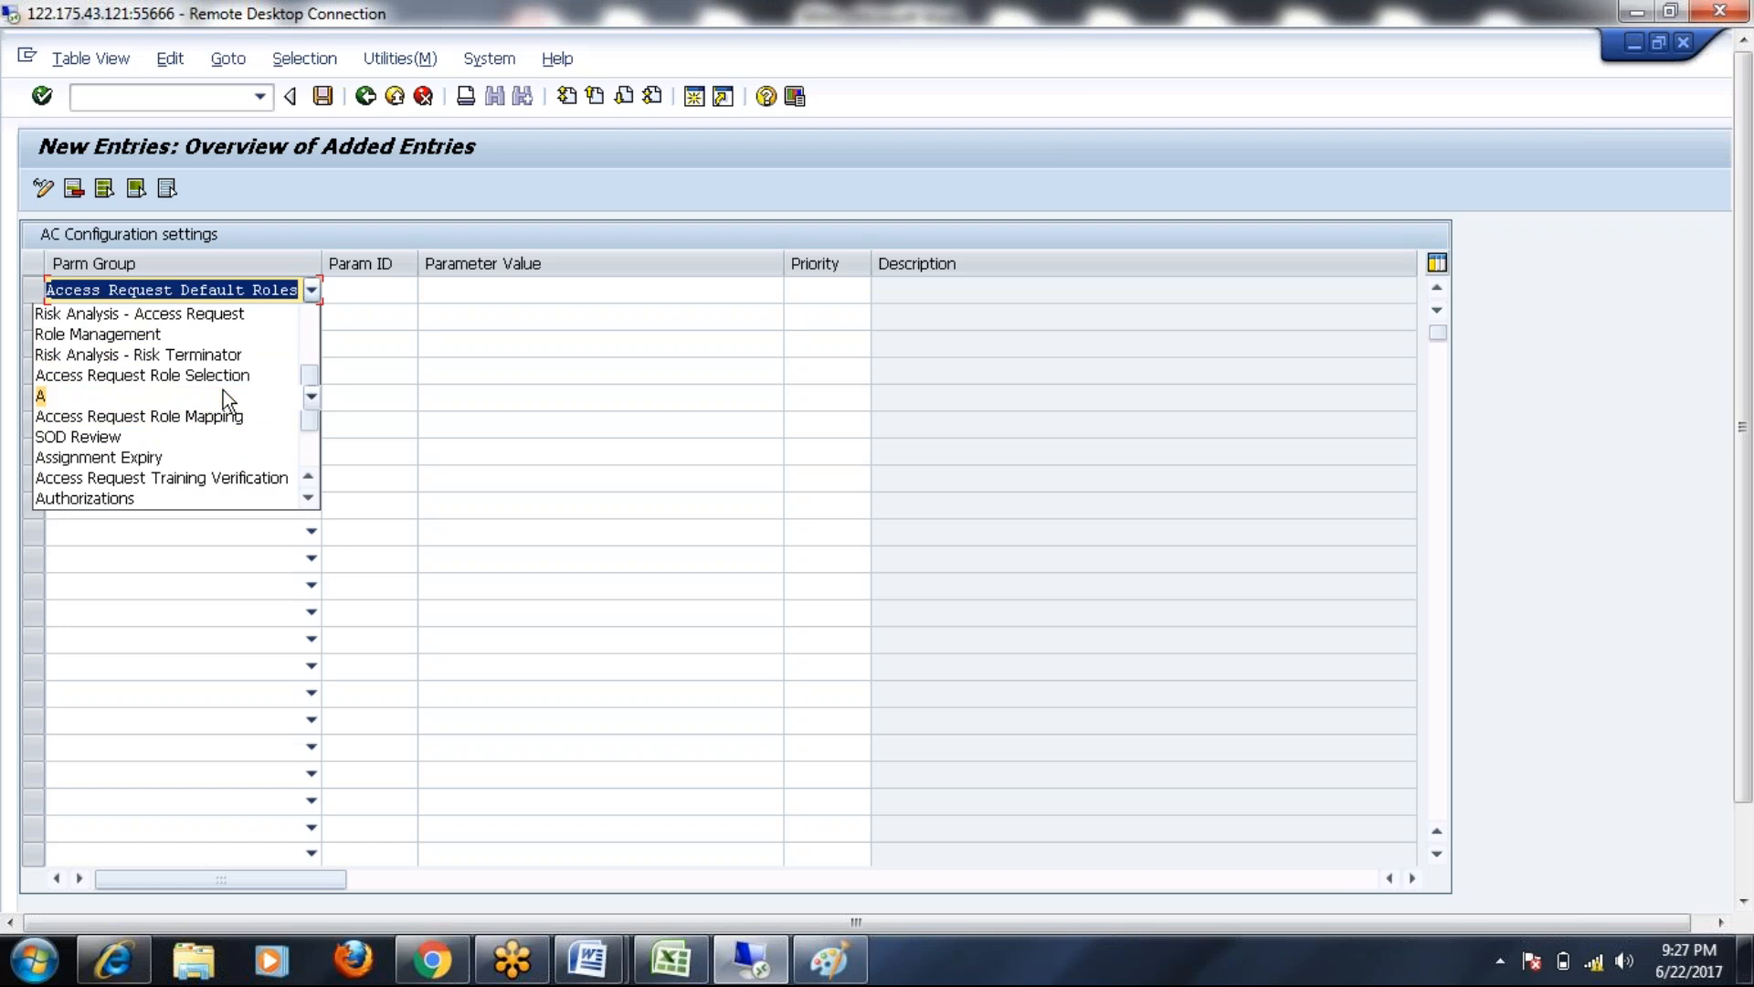
left_click(372, 289)
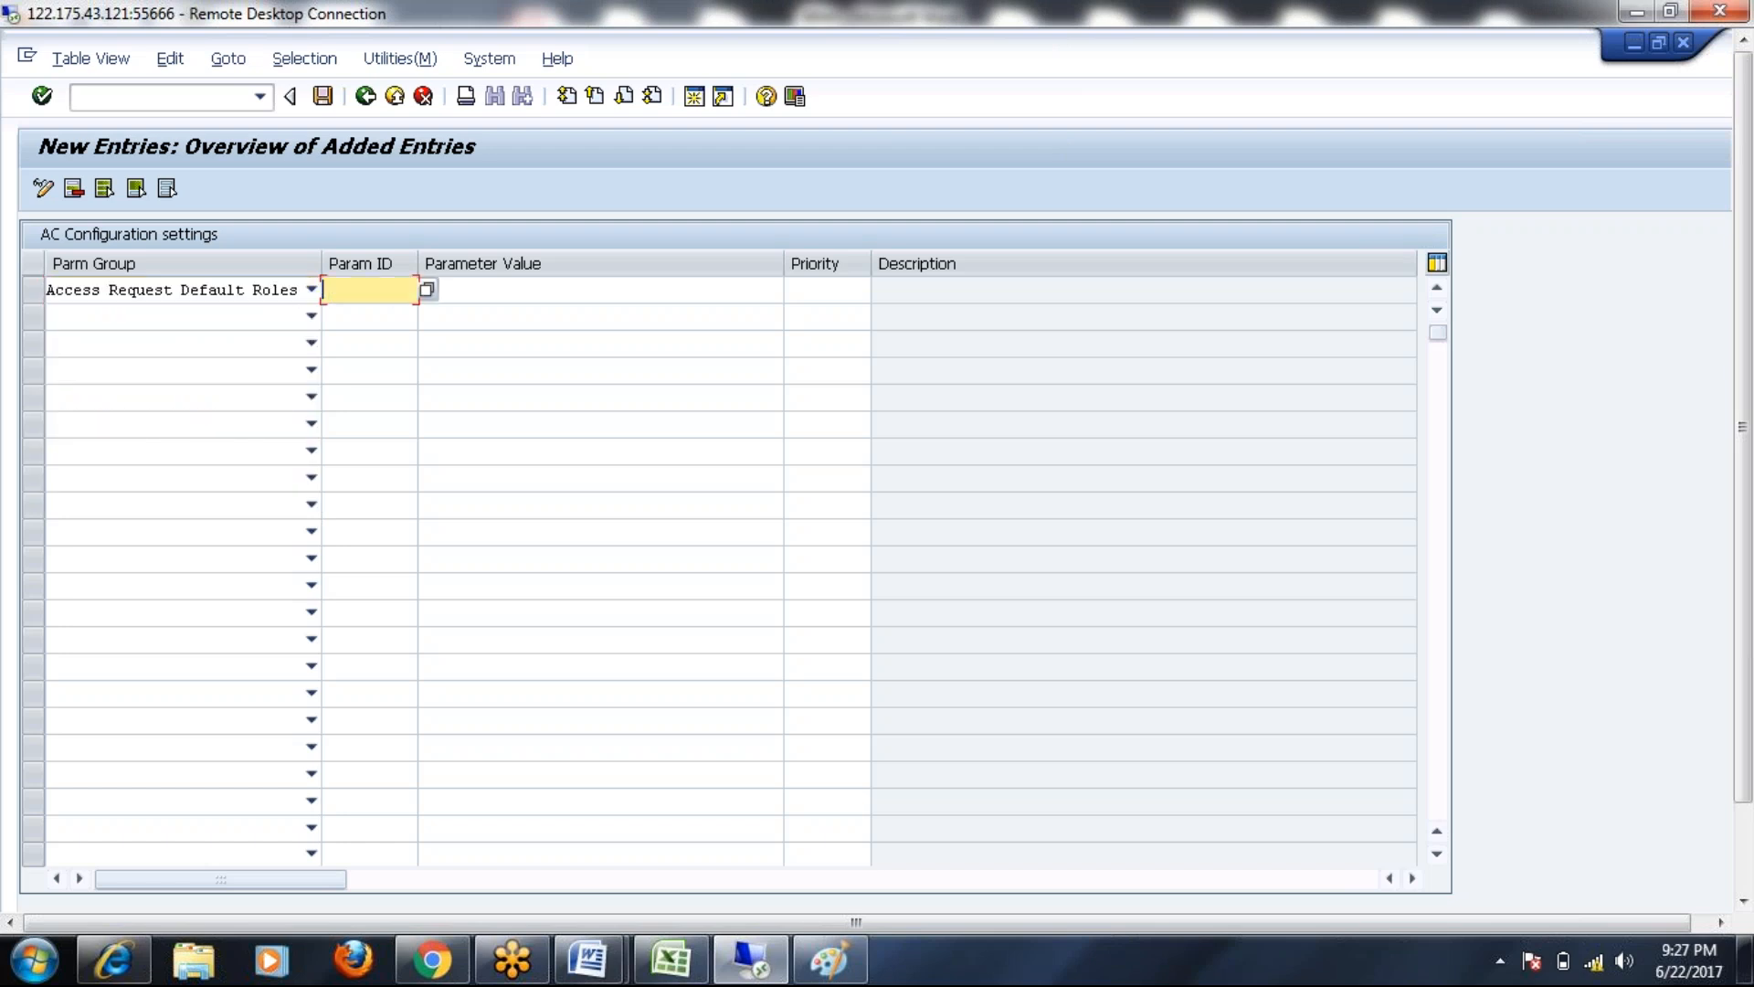
Fill the new row with parameter 2009 Consider Default Roles and value YES
left_click(427, 291)
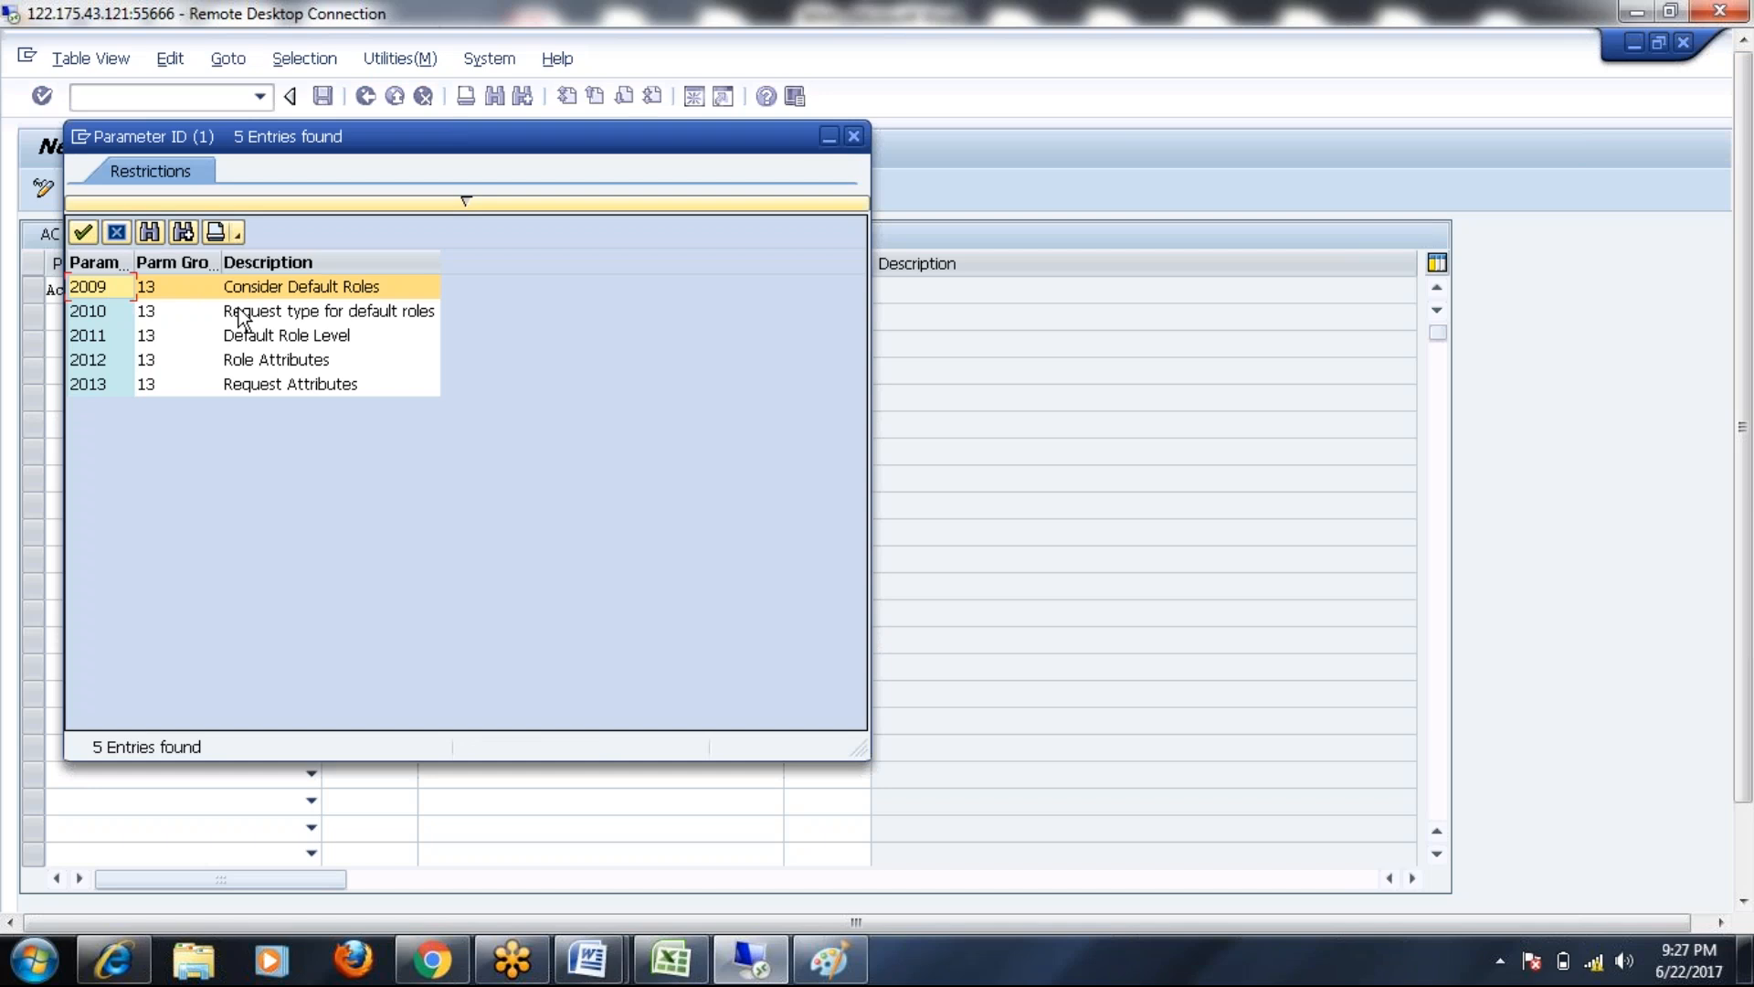
double_click(95, 287)
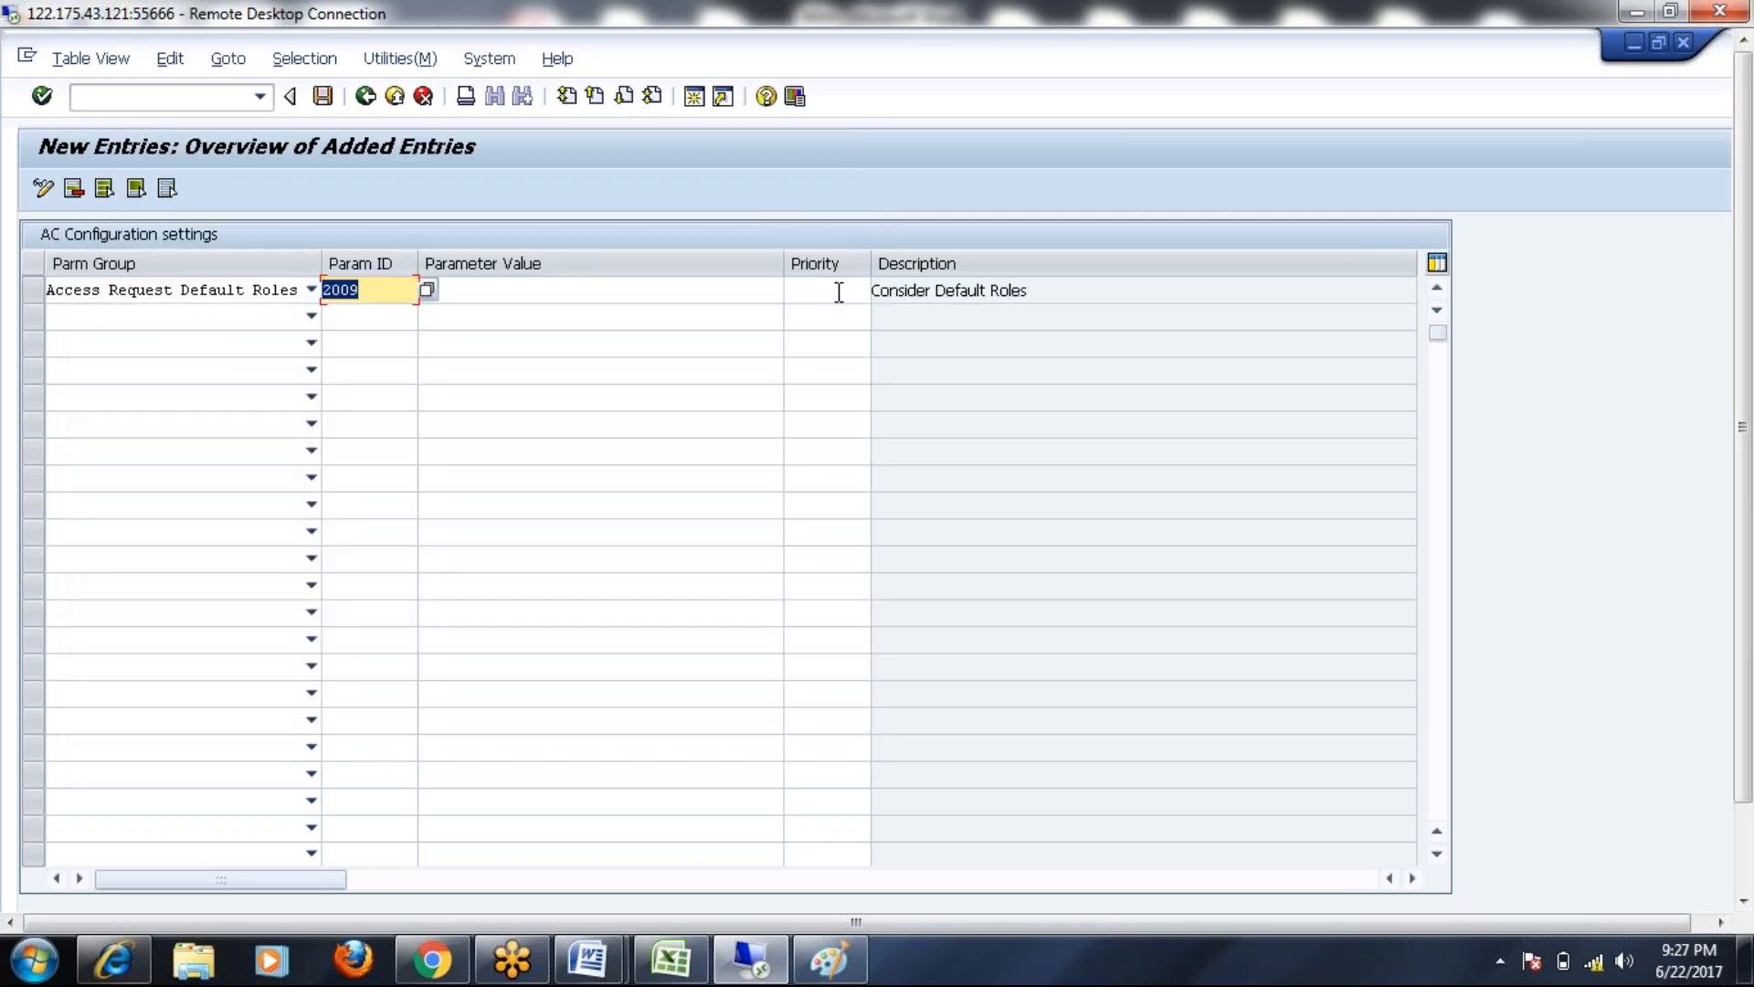
left_click(839, 292)
left_click(493, 291)
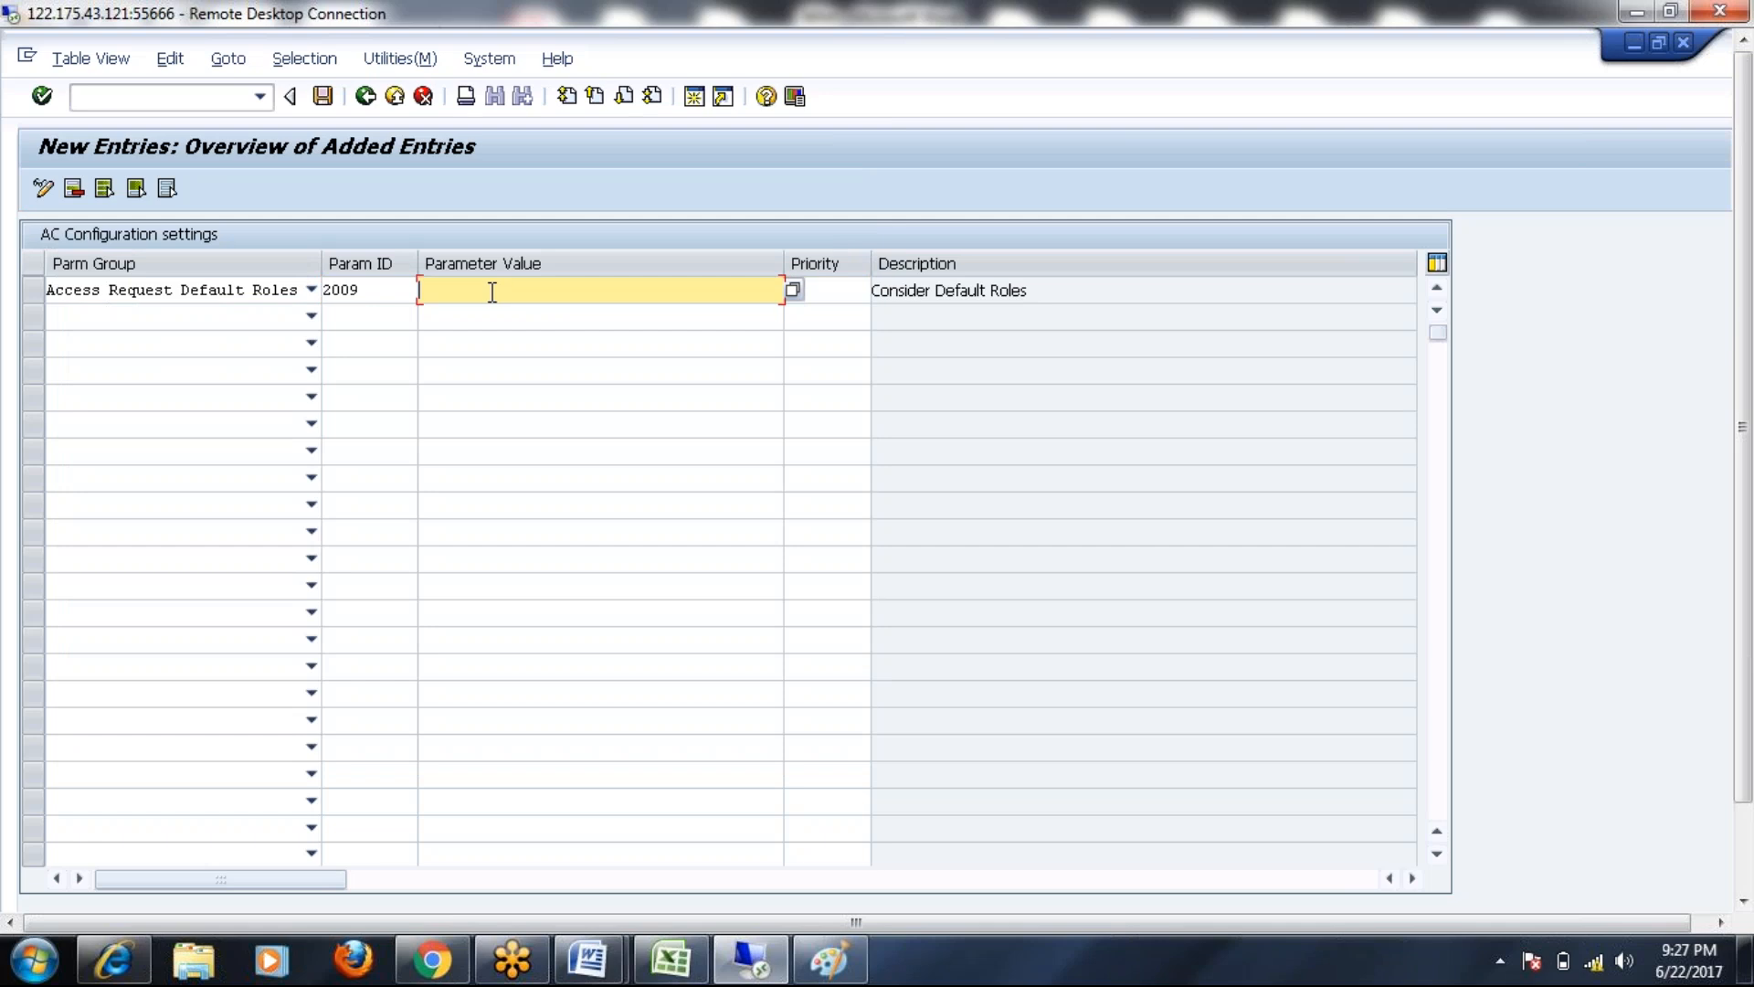
left_click(793, 291)
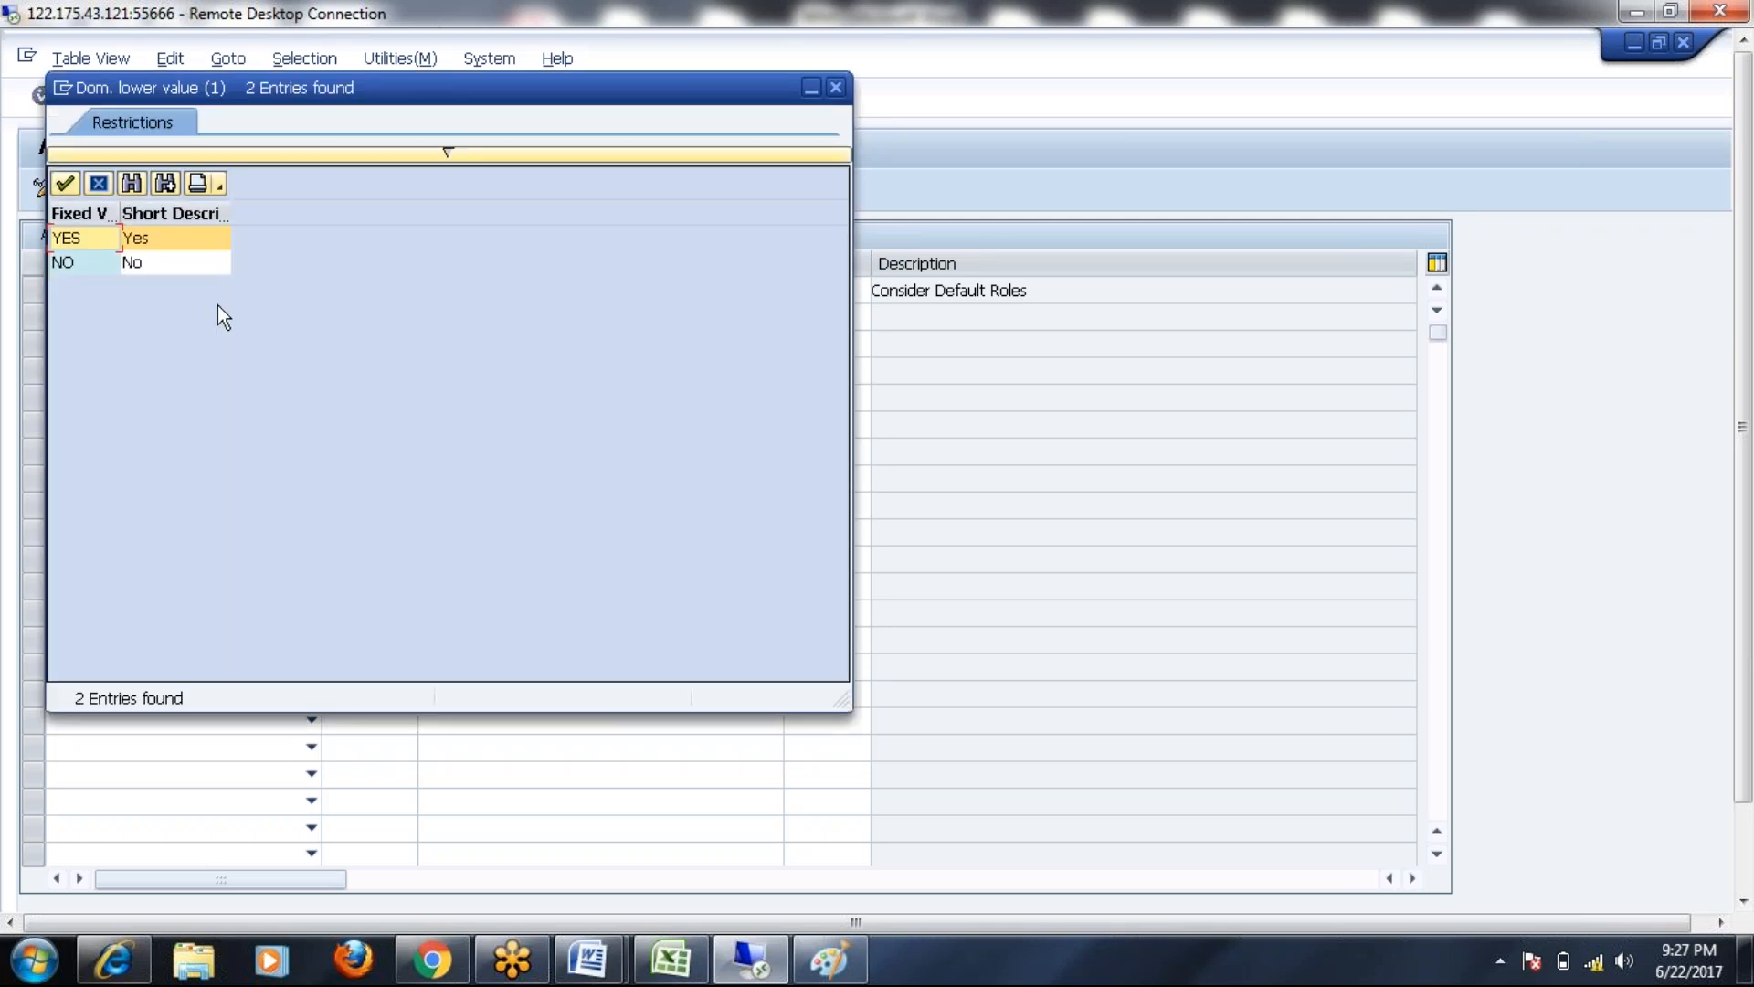
double_click(95, 243)
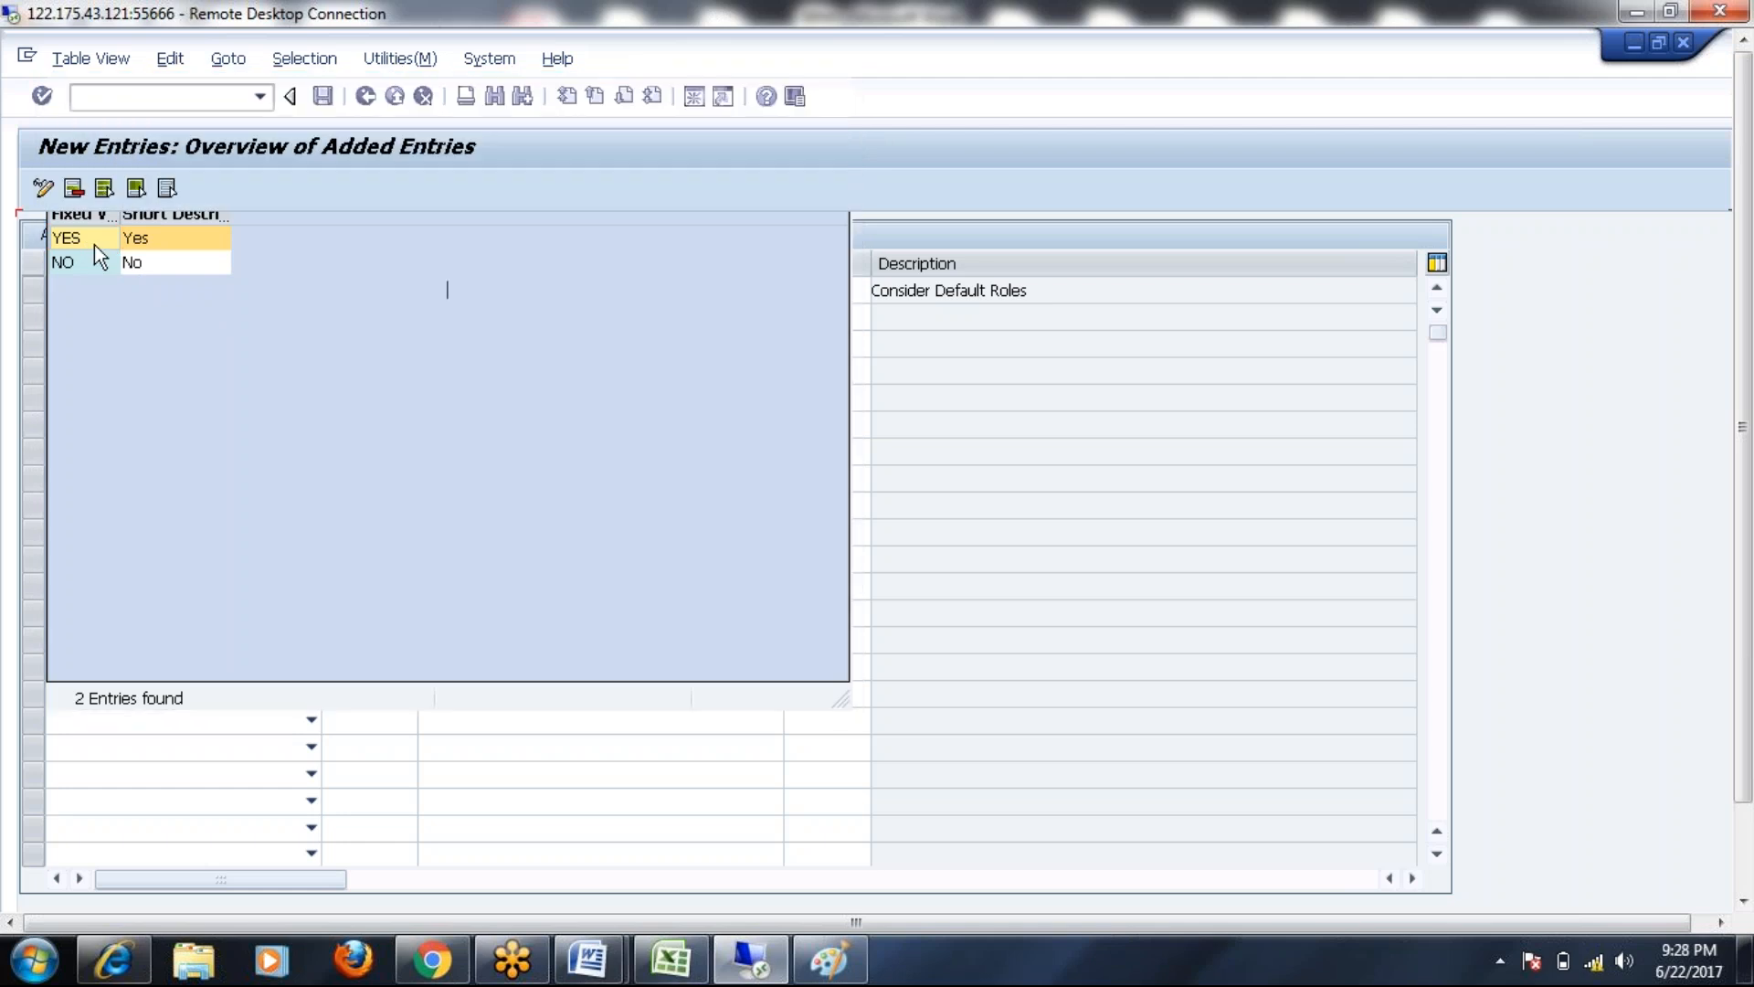
Save the entry, and after the duplicate-key error, cancel the maintenance
left_click(325, 99)
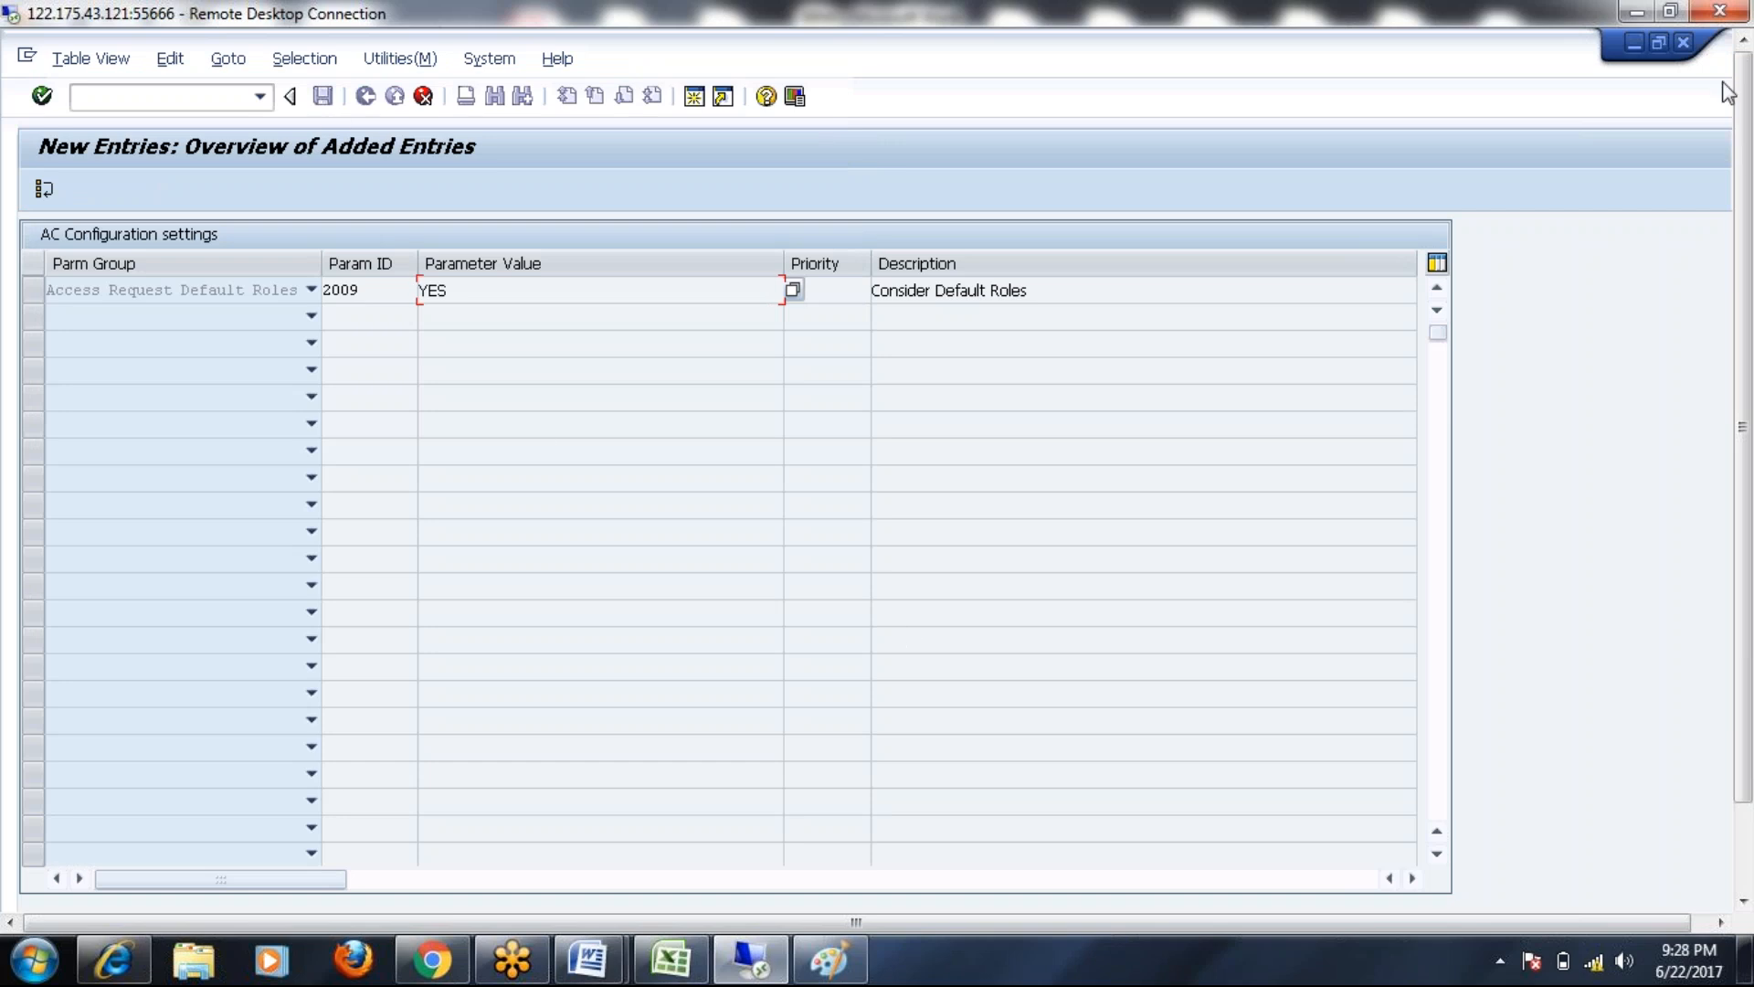
left_click_drag(1744, 278, 1743, 379)
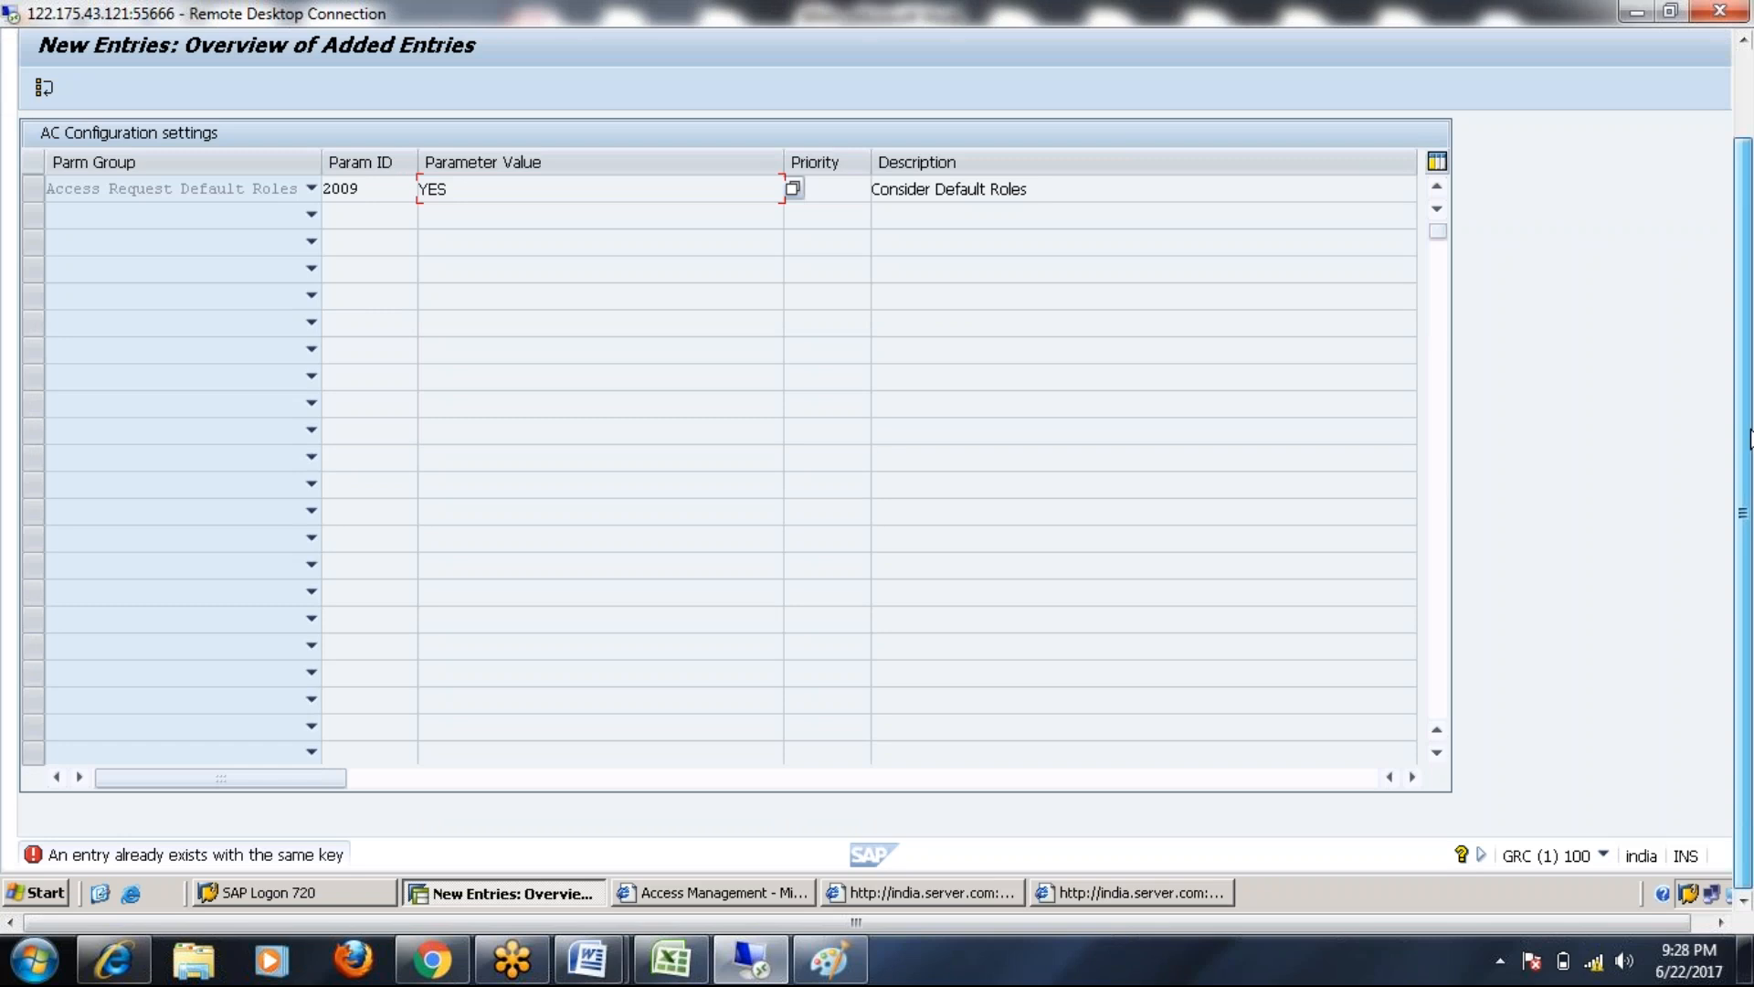
left_click_drag(1743, 439, 1743, 354)
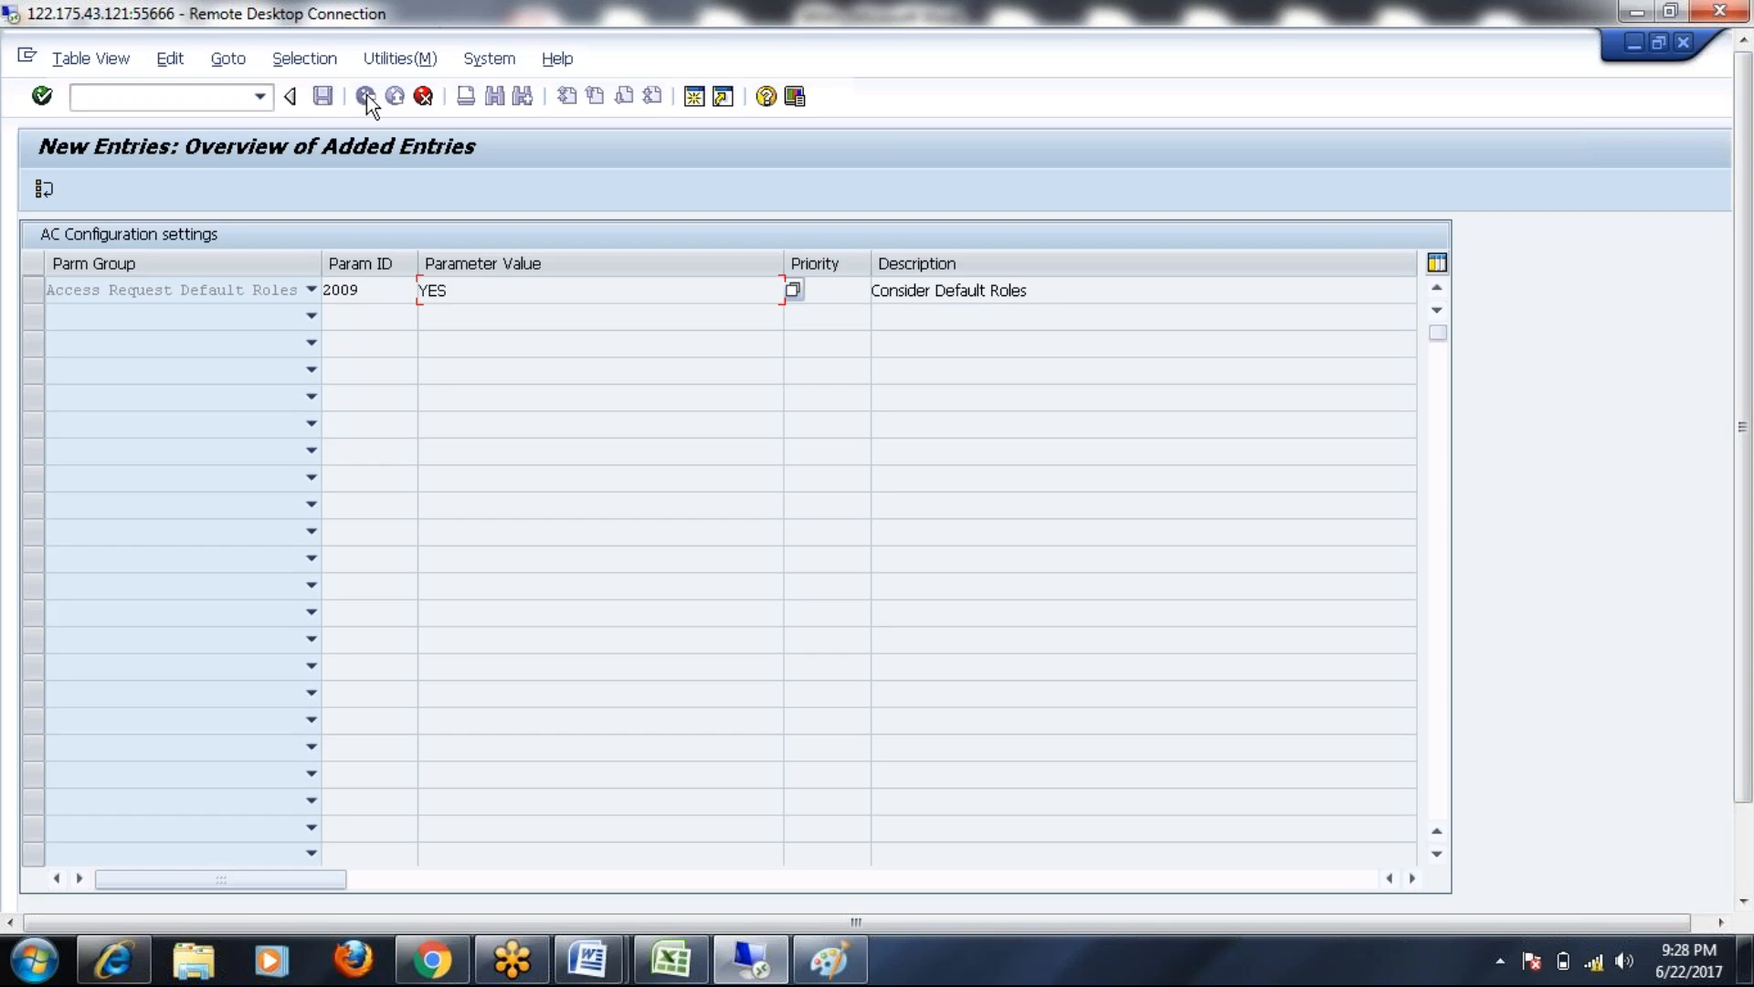
left_click(423, 96)
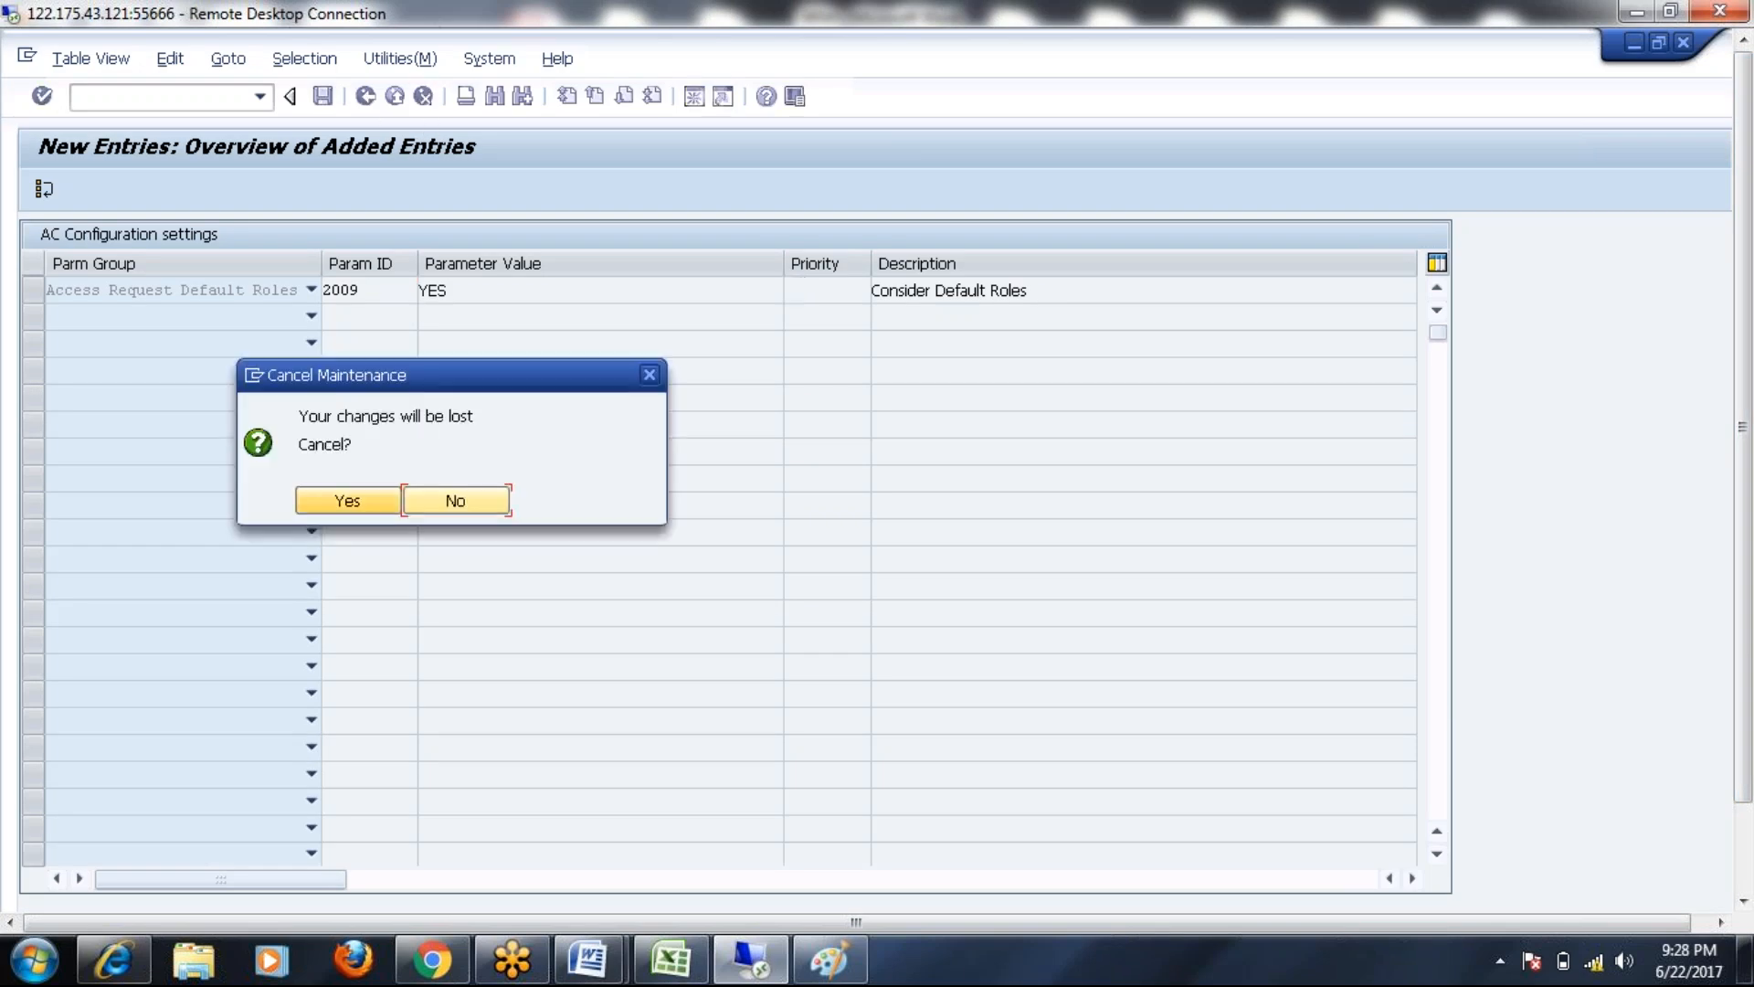
Discard the duplicate entry, check that parameter 2009 shows NO, then switch to the BRM notes
left_click(348, 500)
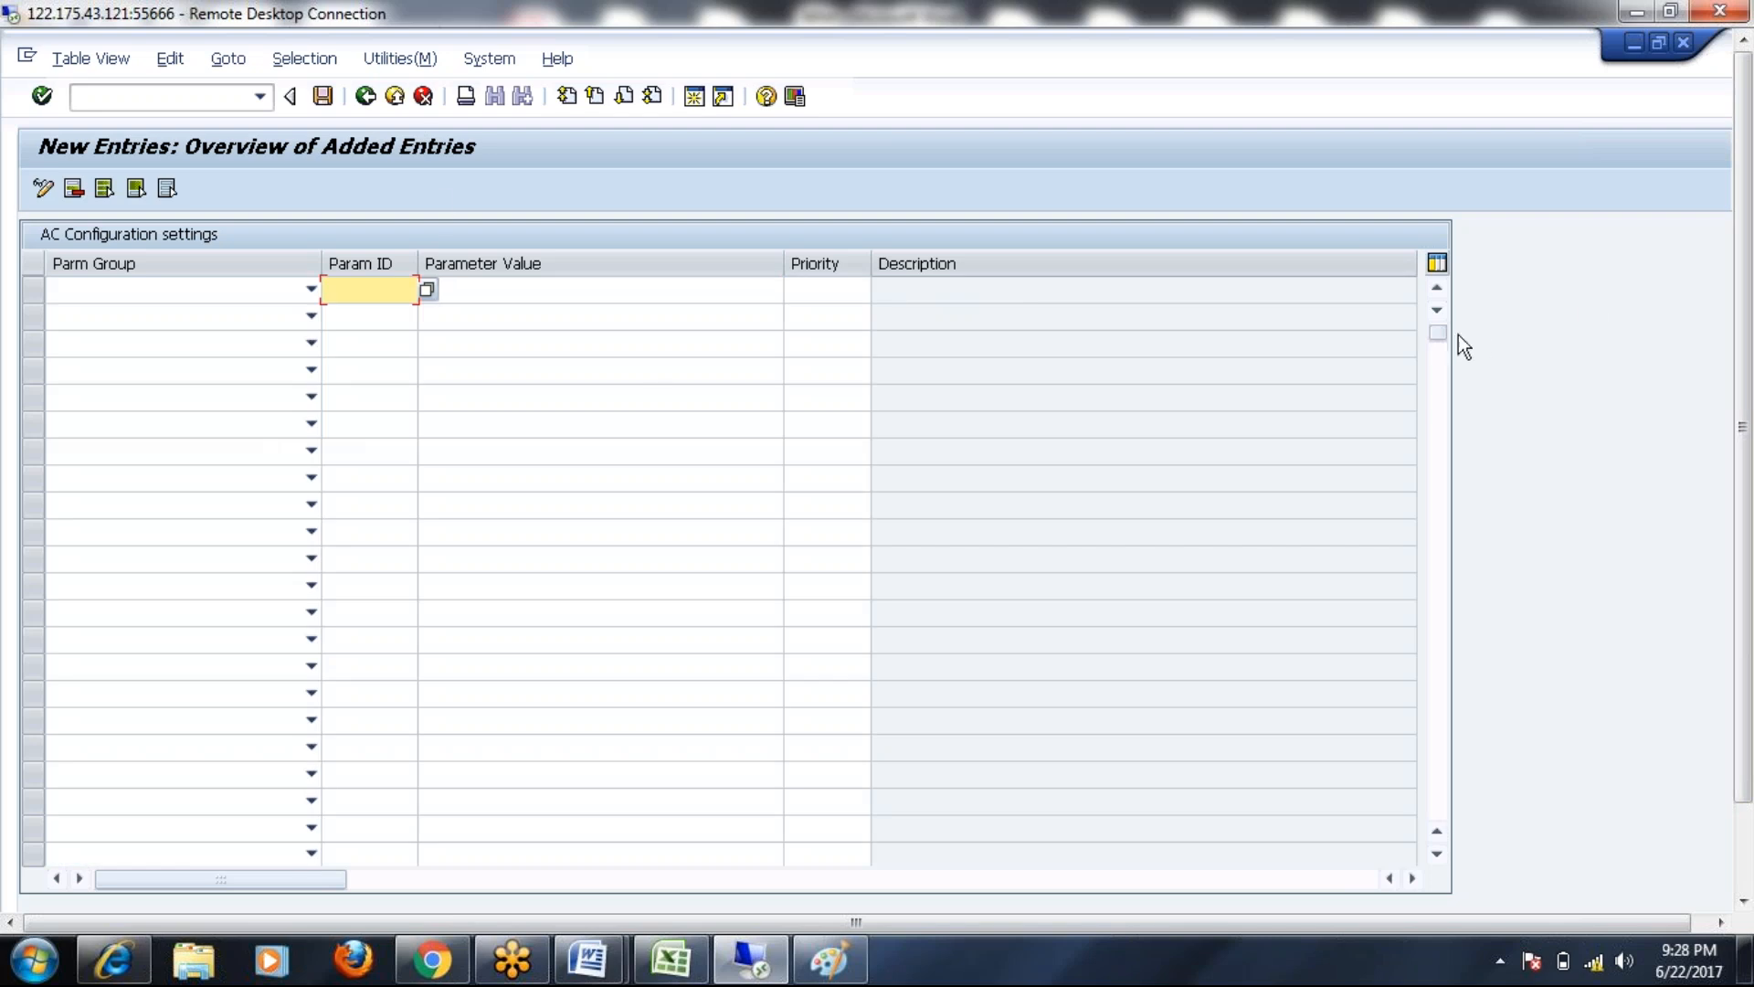
left_click(363, 96)
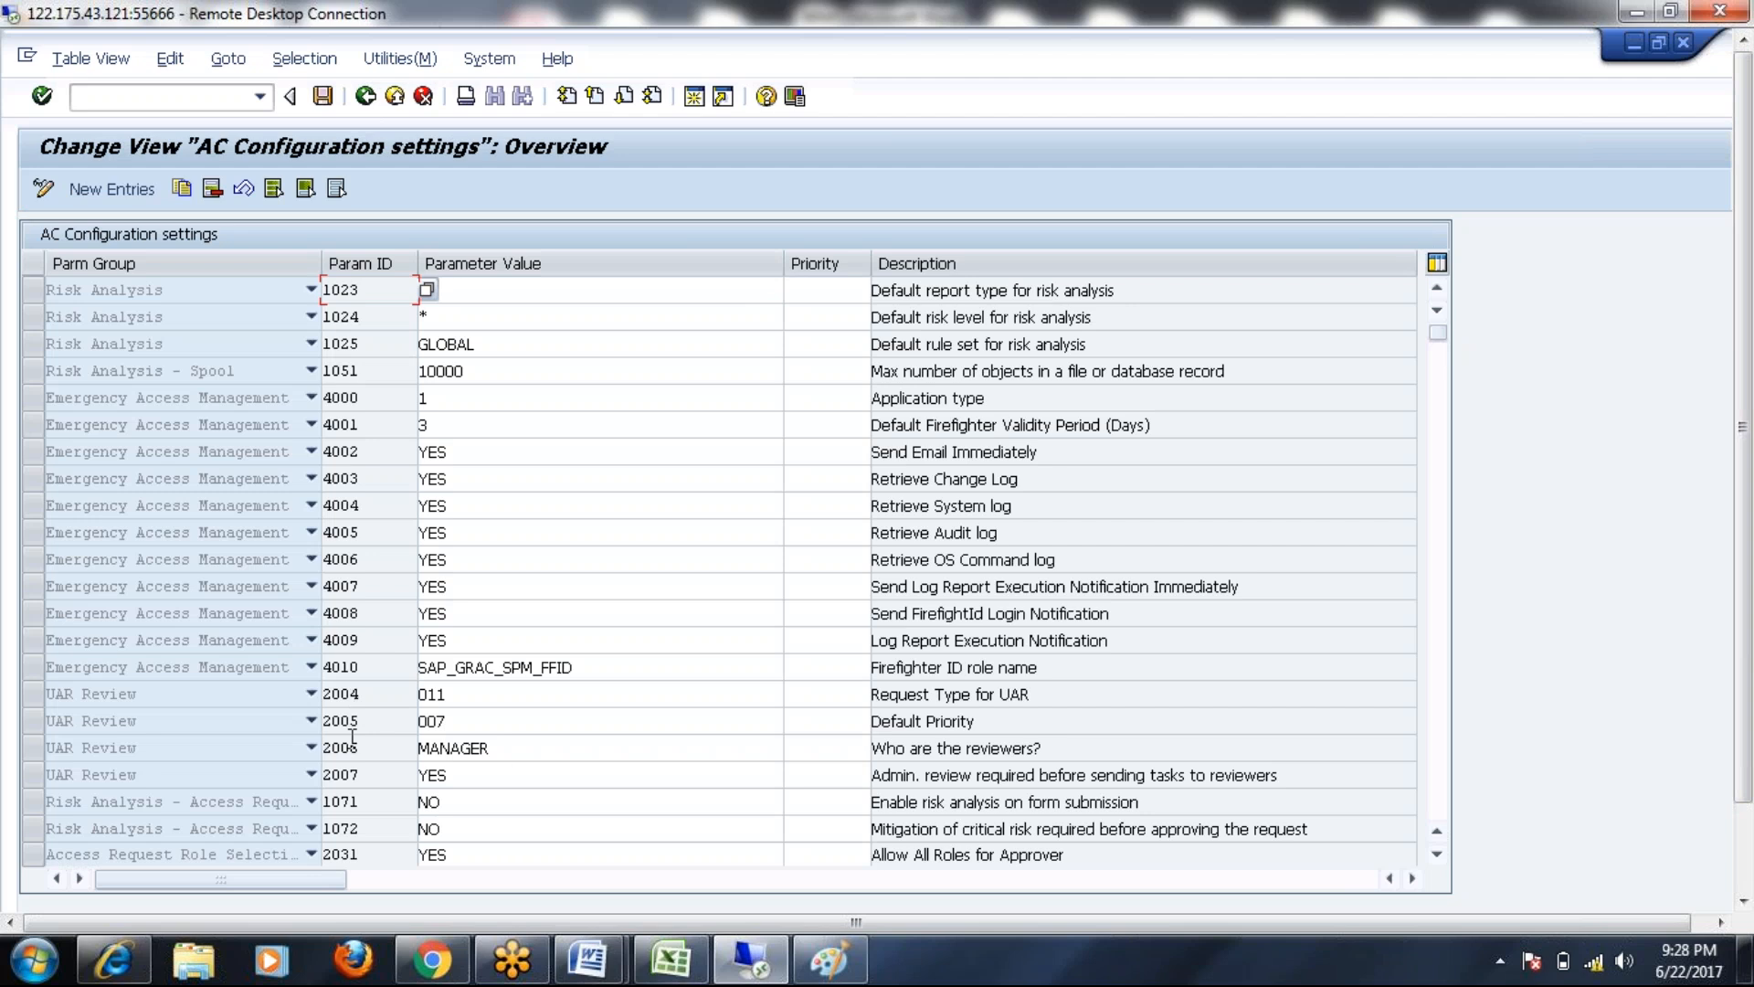
left_click(1440, 392)
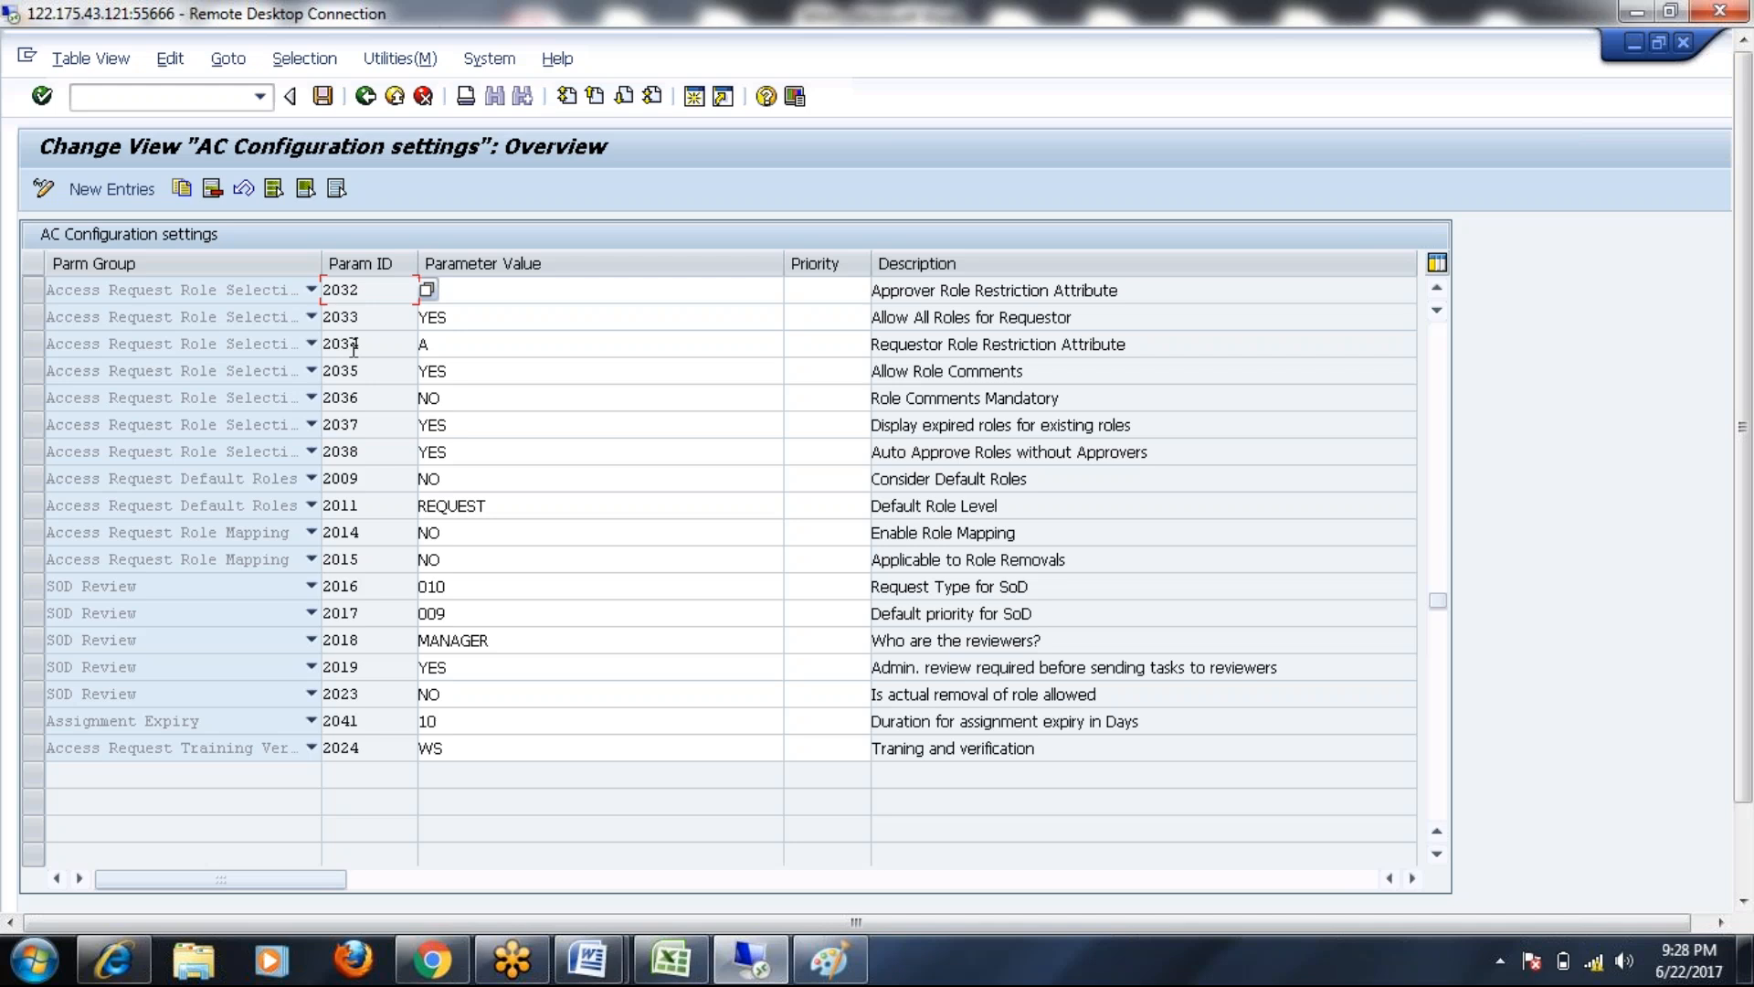
left_click(372, 480)
left_click(489, 475)
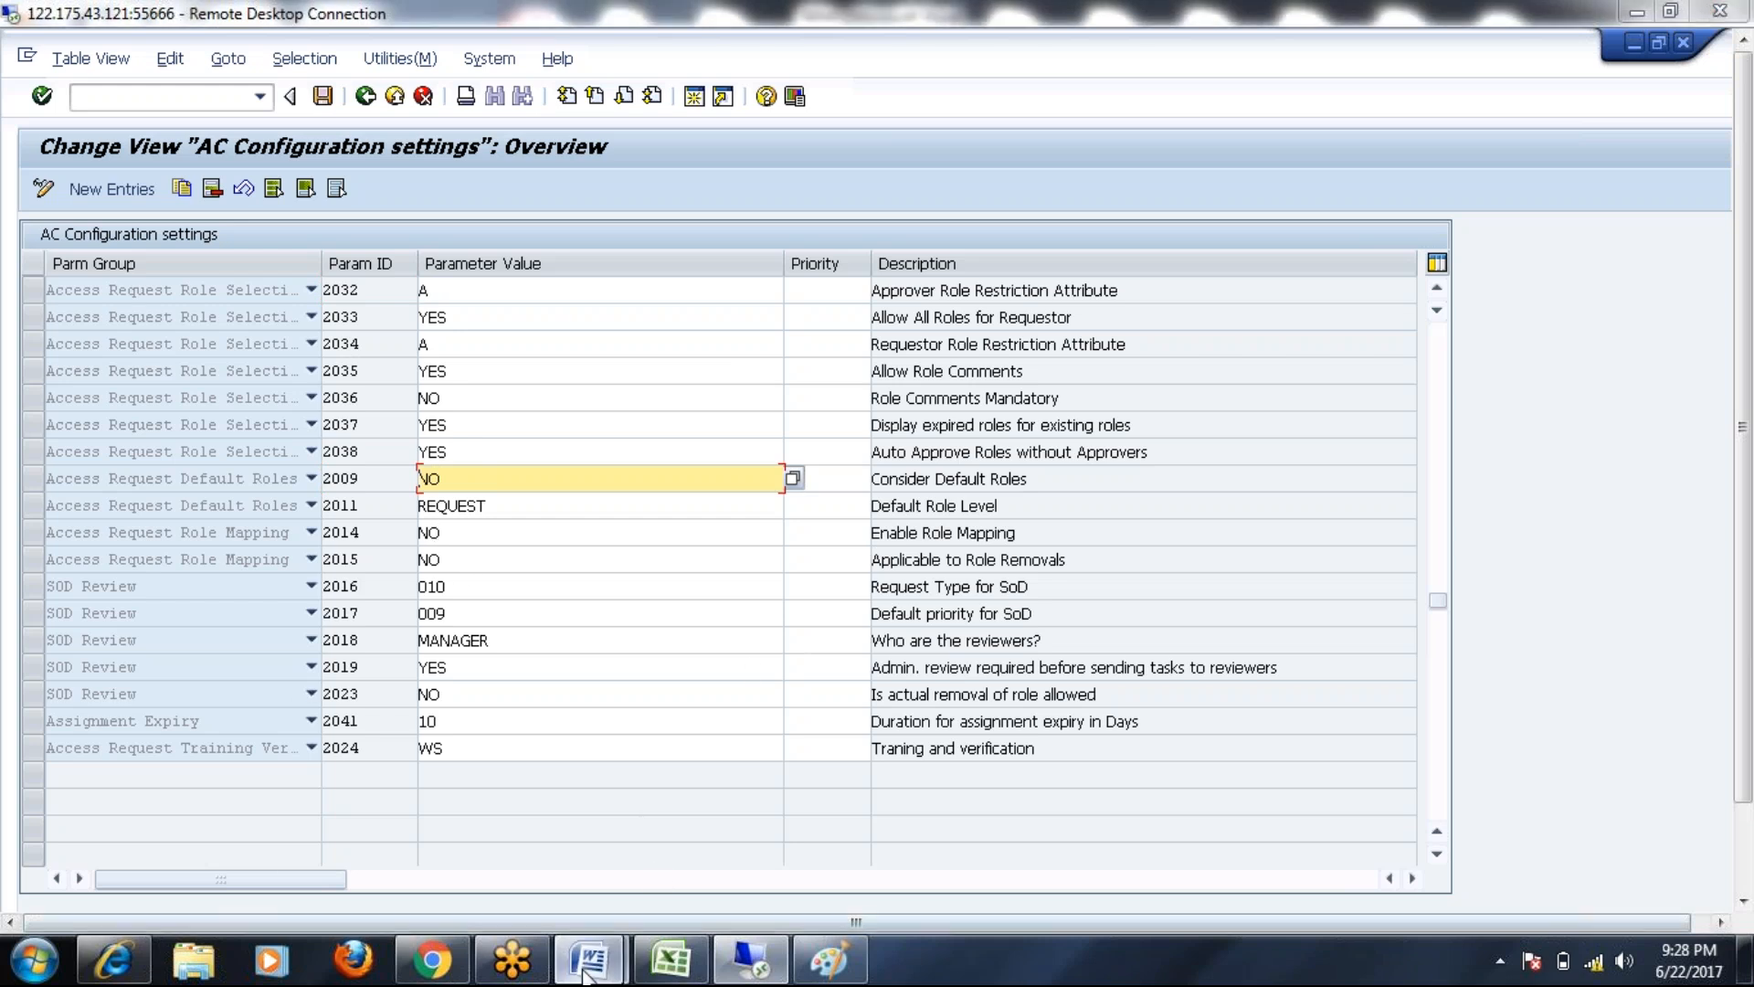
mouse_move(590, 959)
left_click(717, 813)
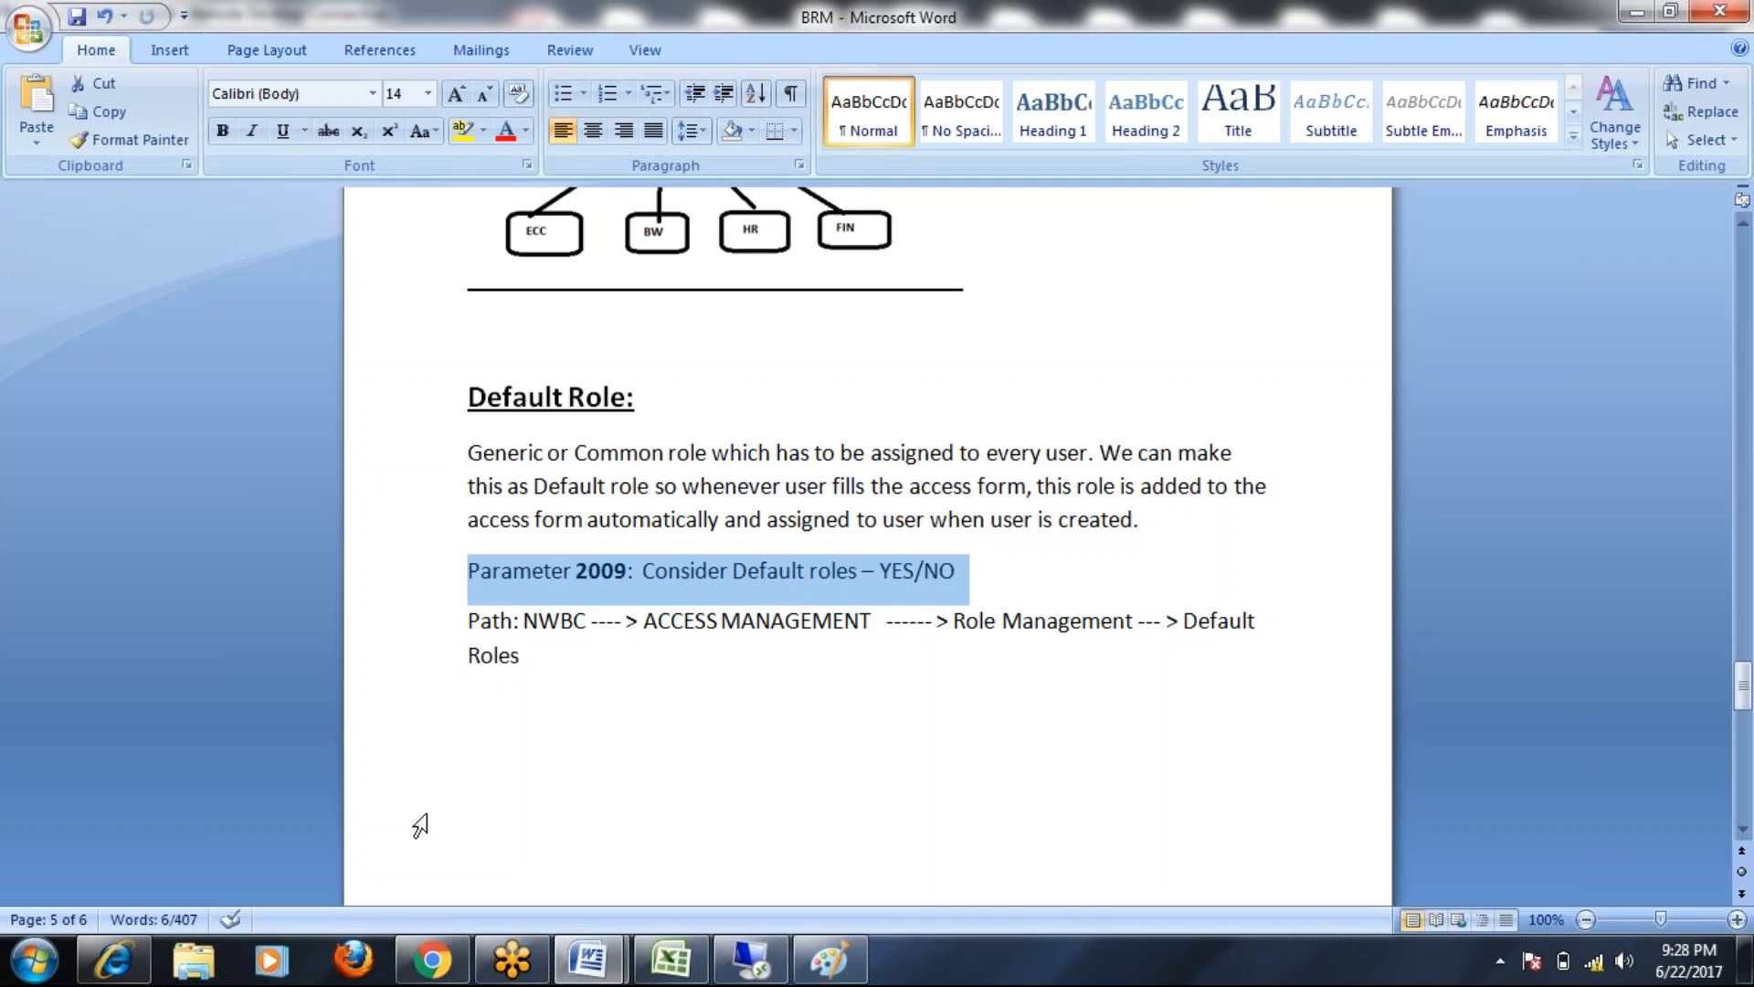
Scroll the BRM notes to page 6 with the Role Mining and Roles reaffirm headings
scroll(544, 757, "down", 12)
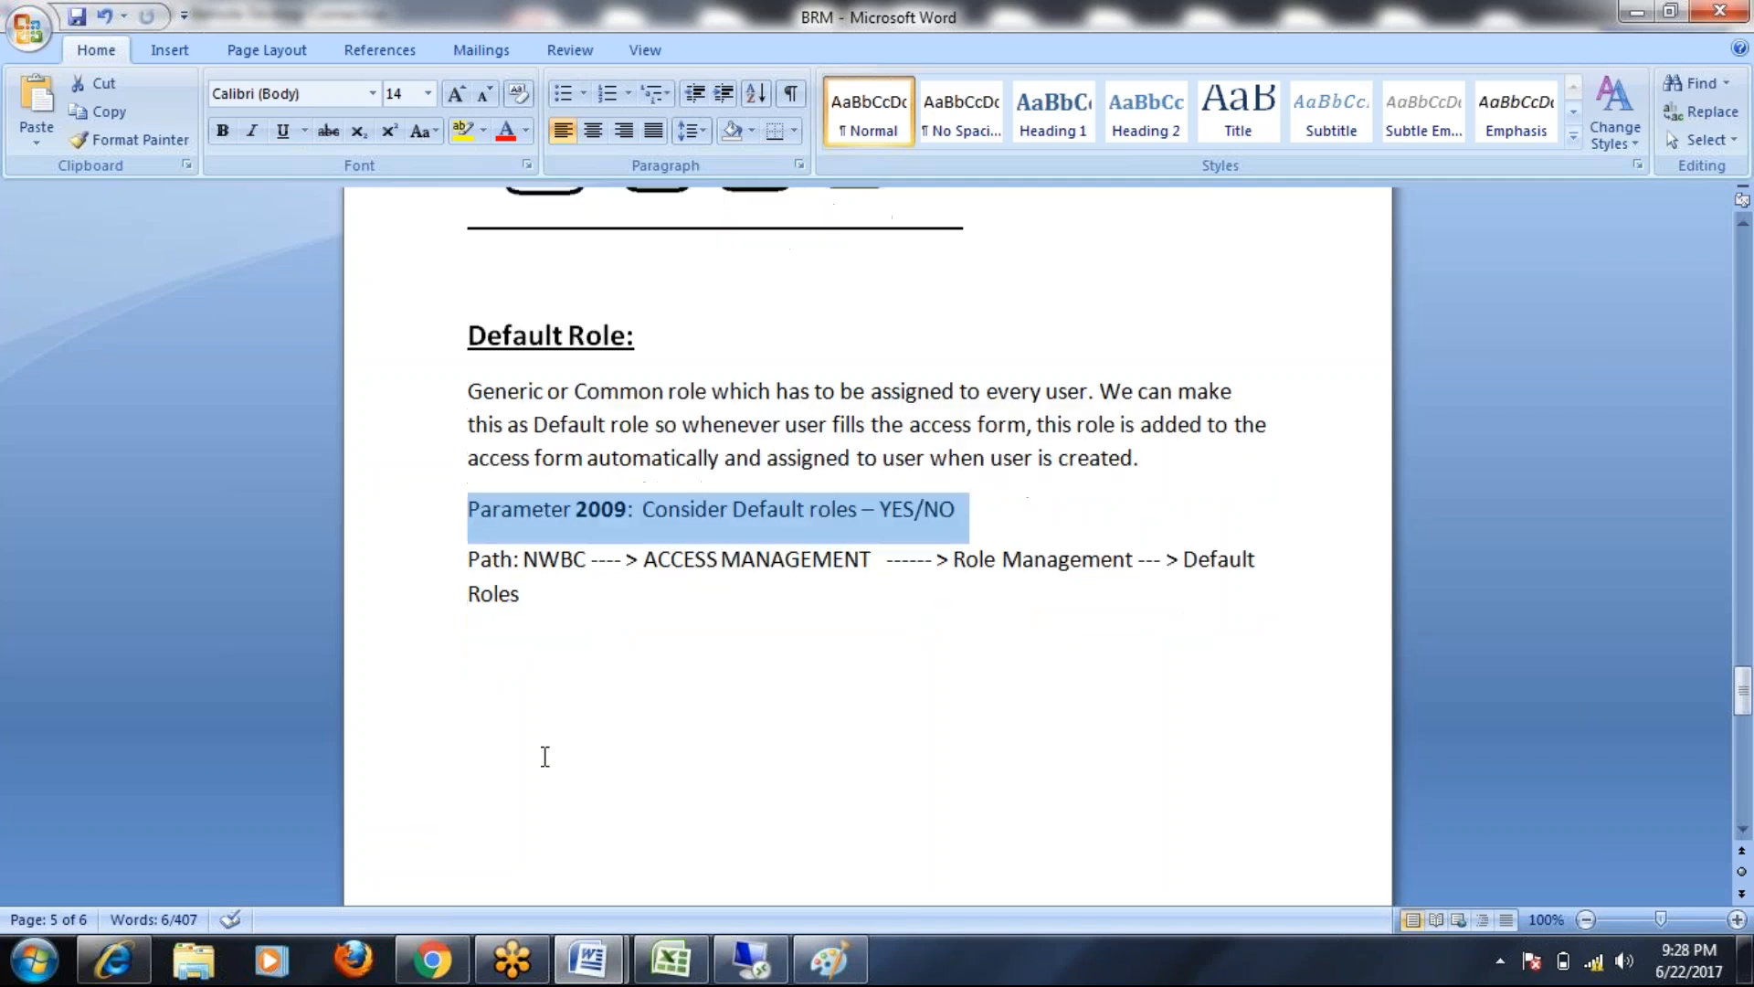
scroll(545, 757, "down", 10)
scroll(544, 759, "up", 20)
scroll(534, 765, "down", 4)
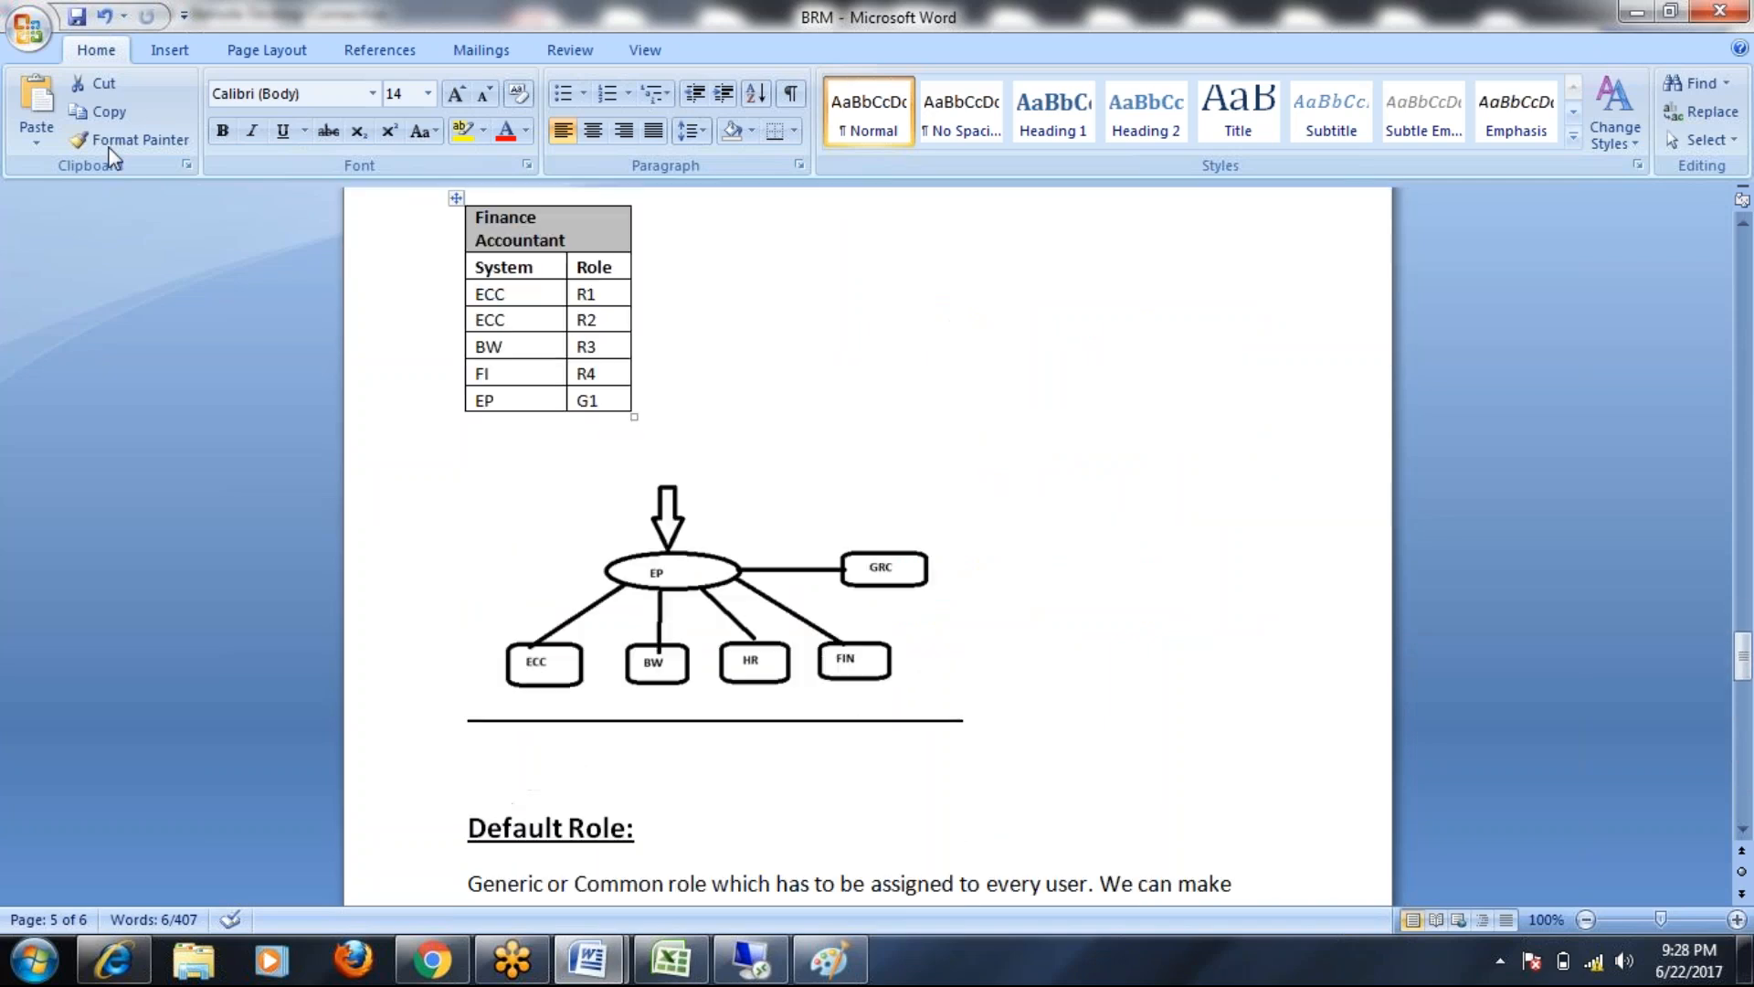
left_click(836, 459)
scroll(836, 459, "up", 20)
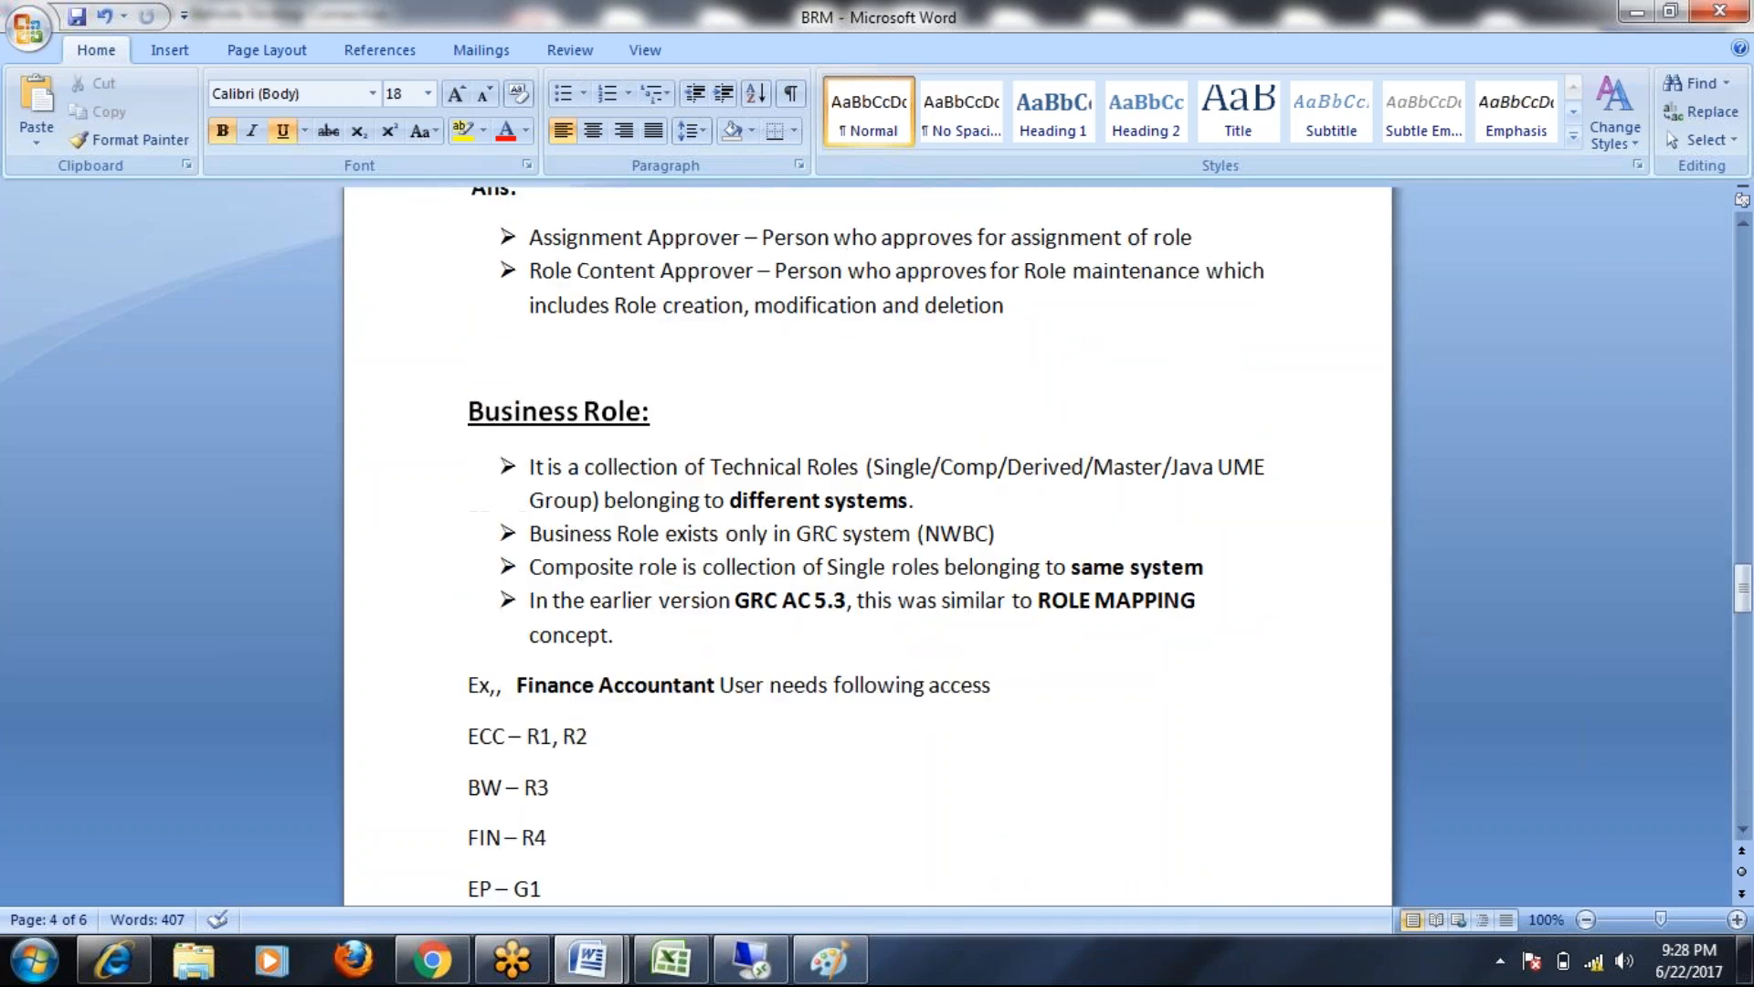
scroll(868, 546, "up", 7)
scroll(858, 441, "down", 20)
scroll(810, 490, "down", 20)
scroll(810, 490, "up", 6)
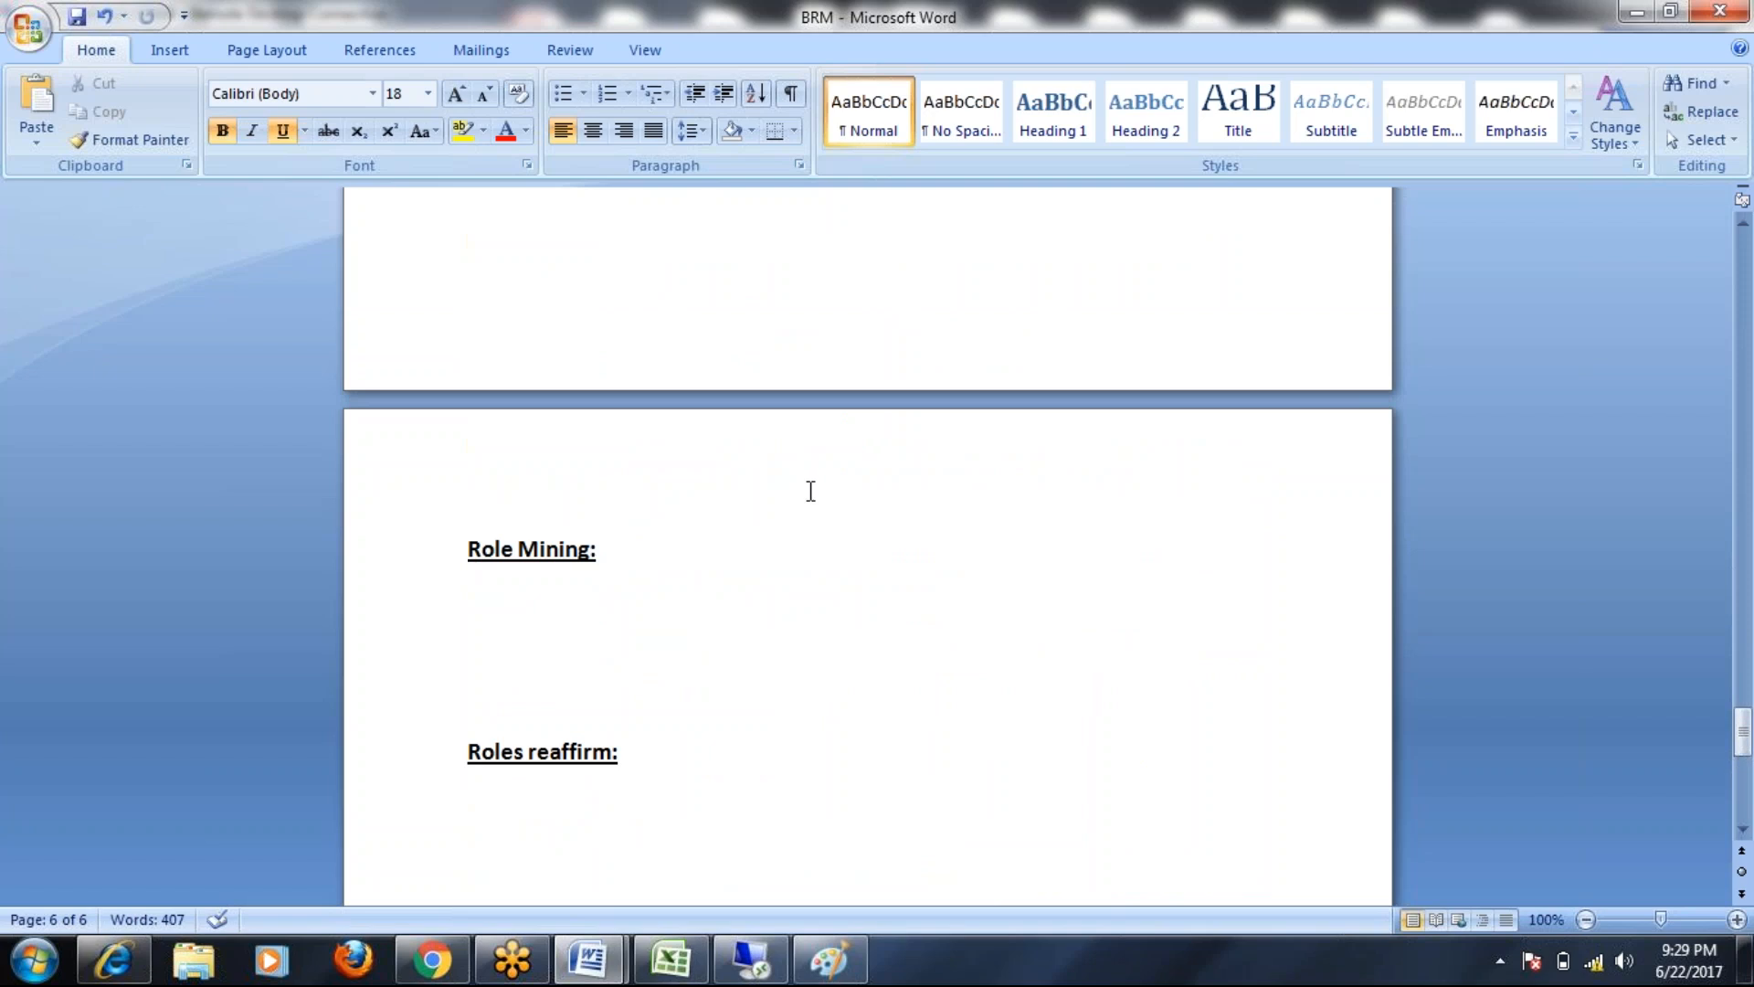
Append 'ation' so the heading reads 'Roles reaffirmation:', and save the BRM document
left_click_drag(467, 548, 654, 779)
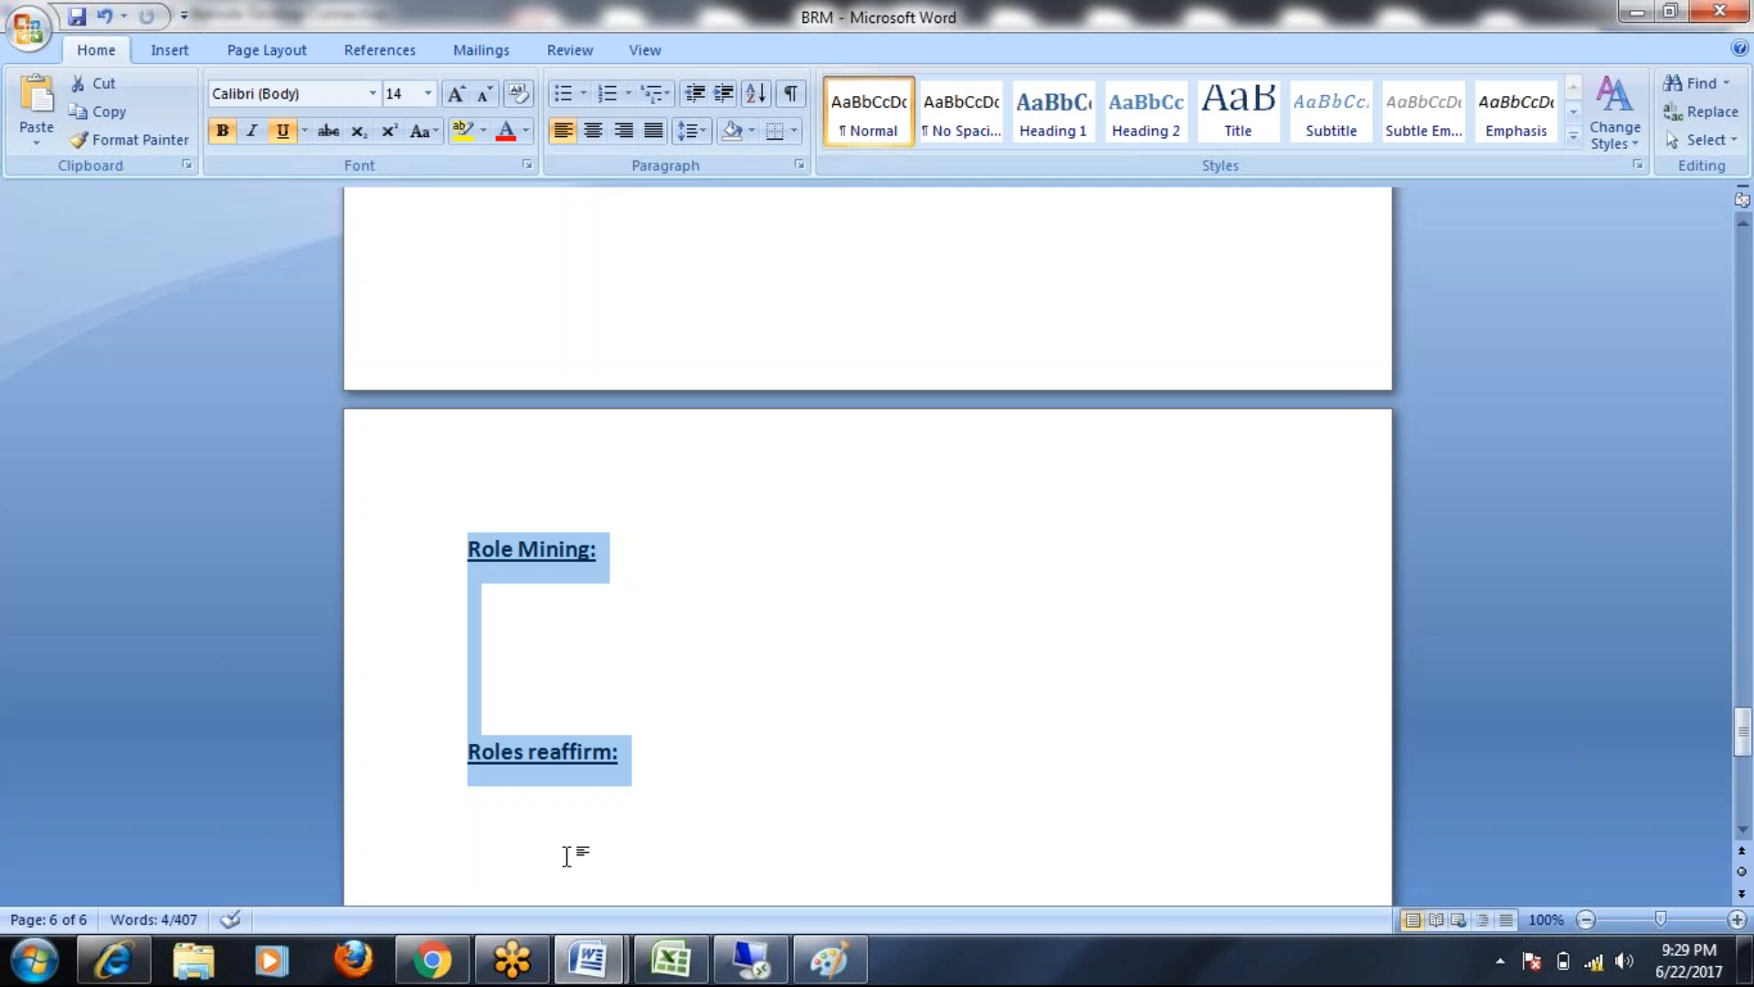
left_click(570, 637)
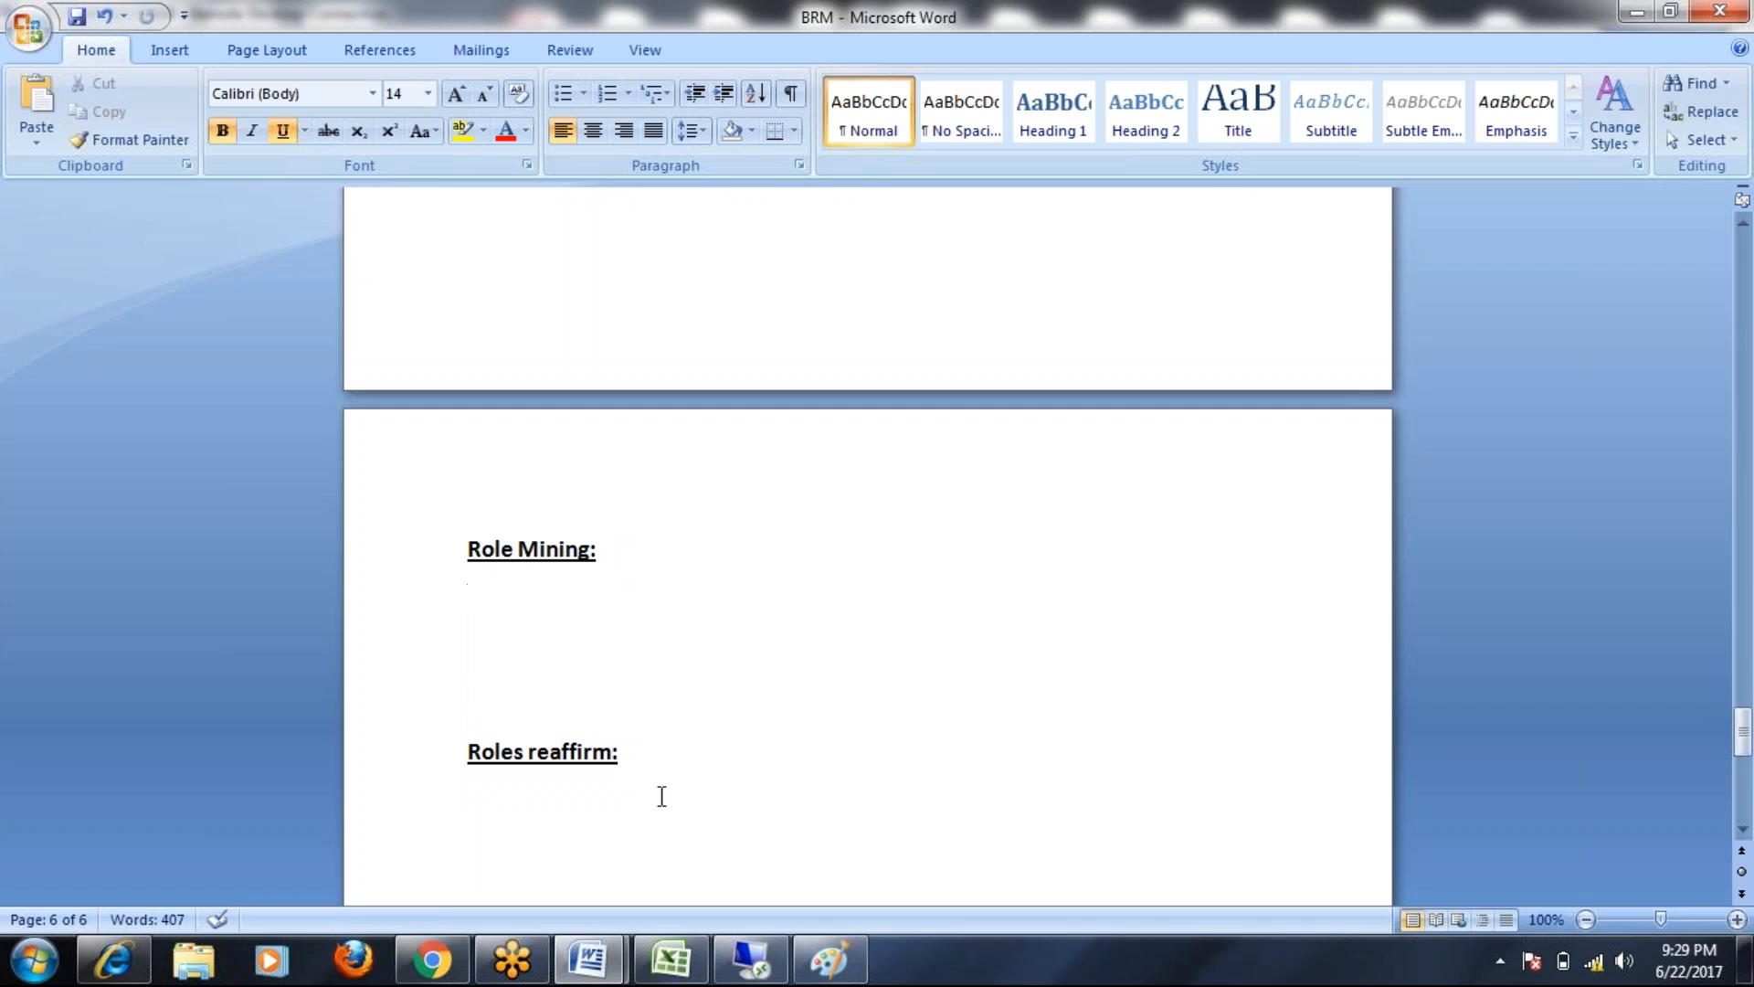
left_click_drag(466, 545, 662, 556)
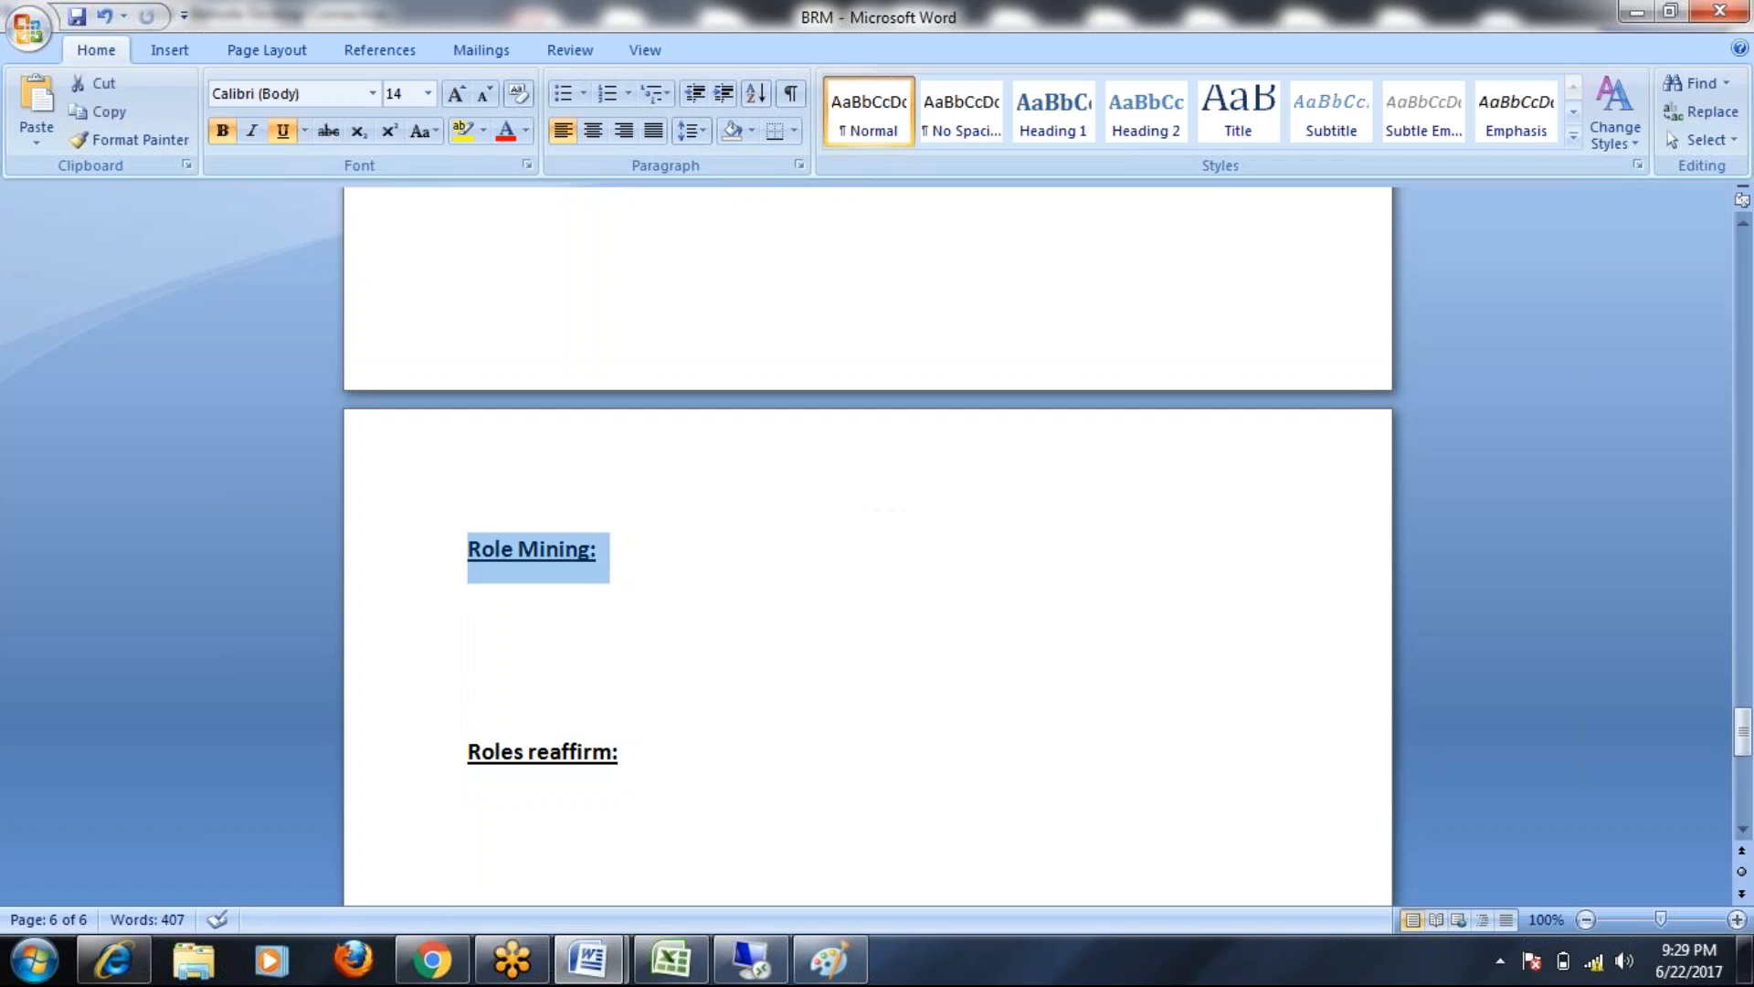
left_click_drag(462, 751, 679, 751)
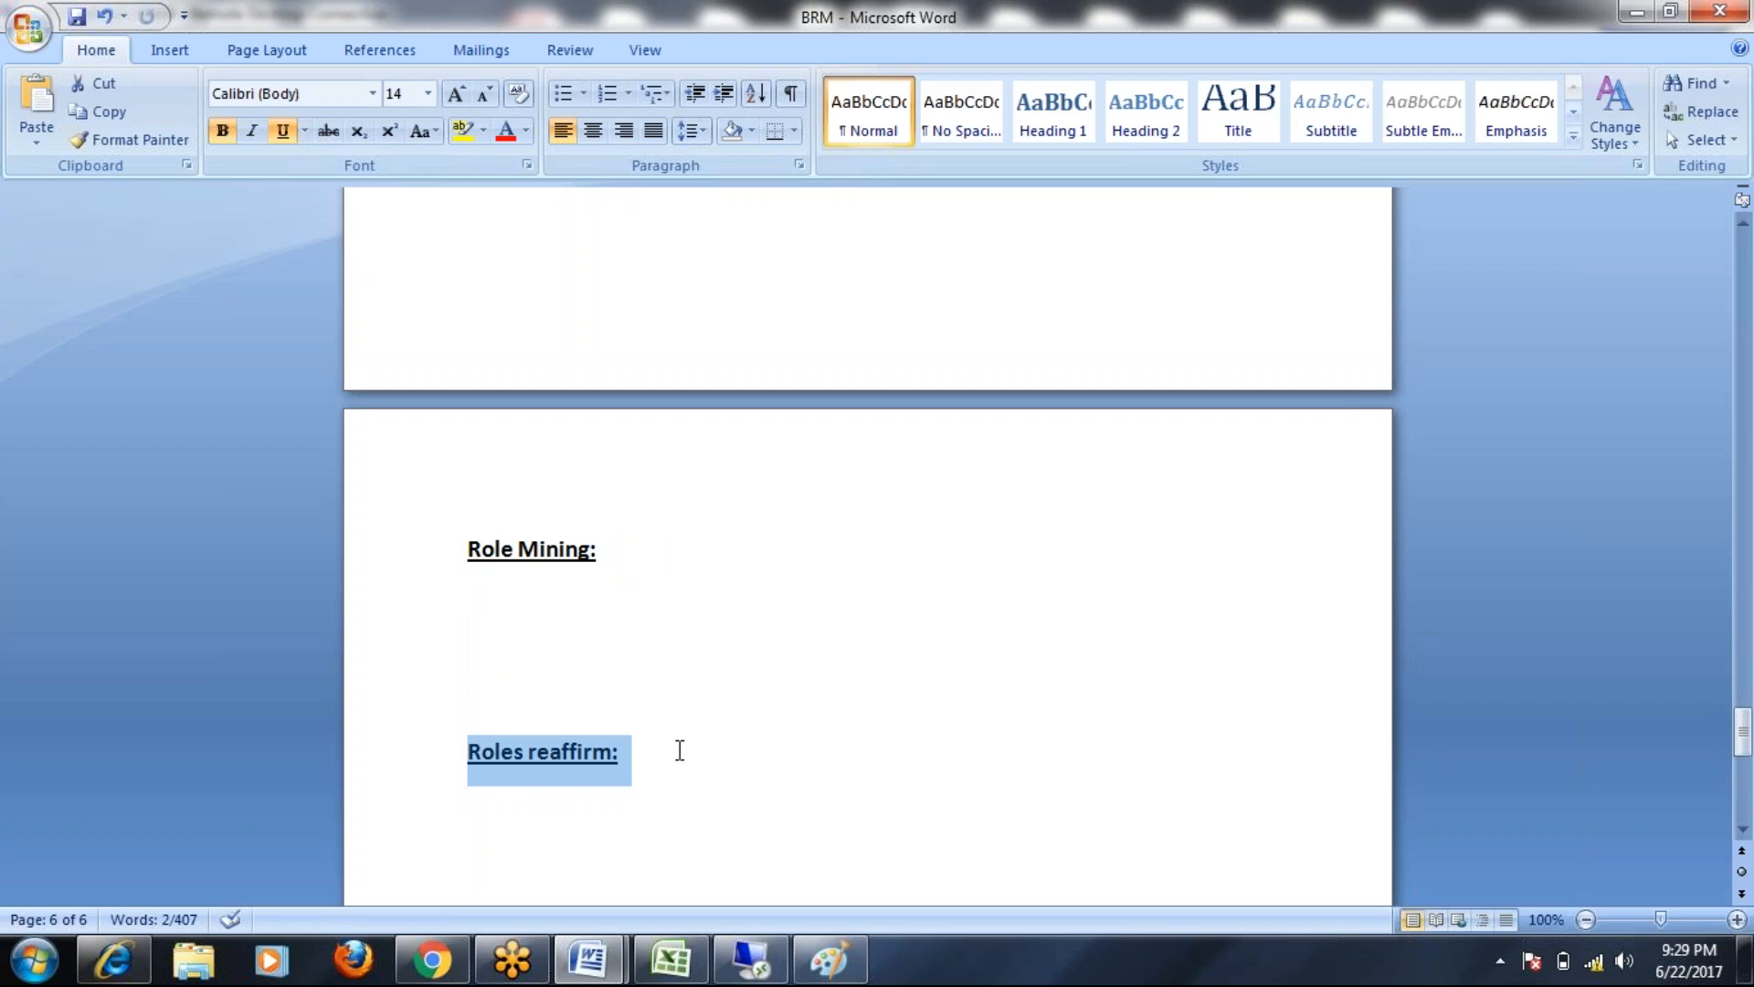
left_click(618, 764)
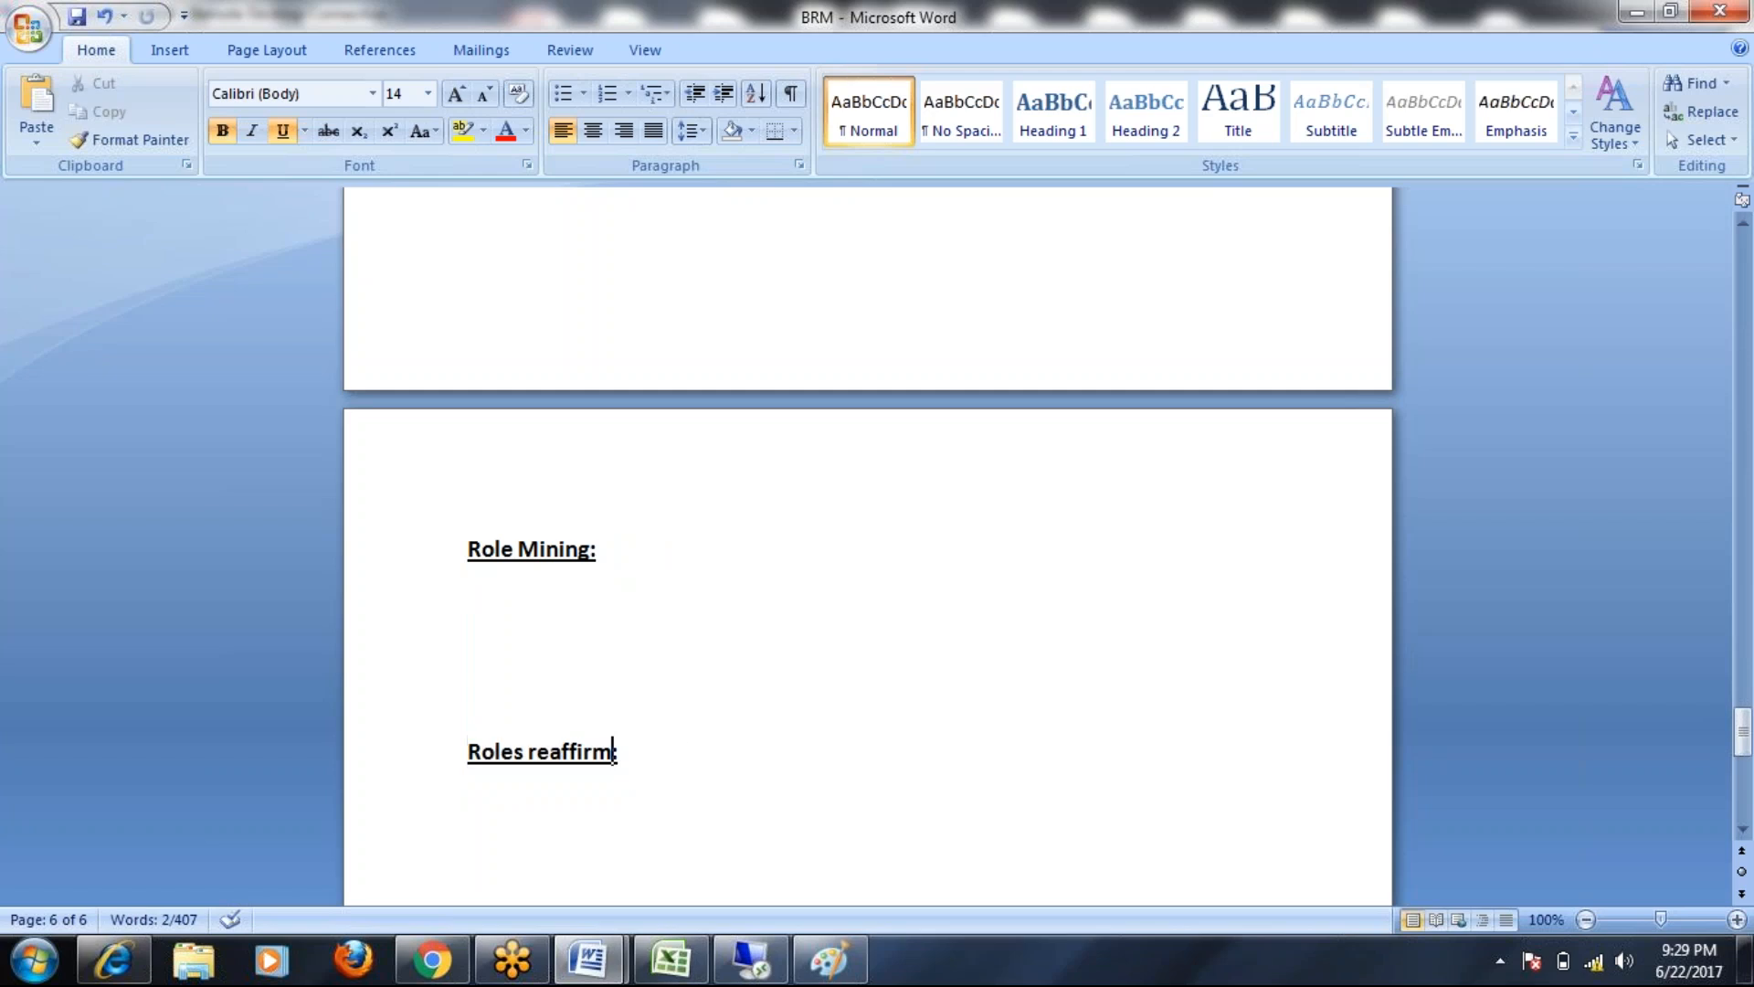
type("ation")
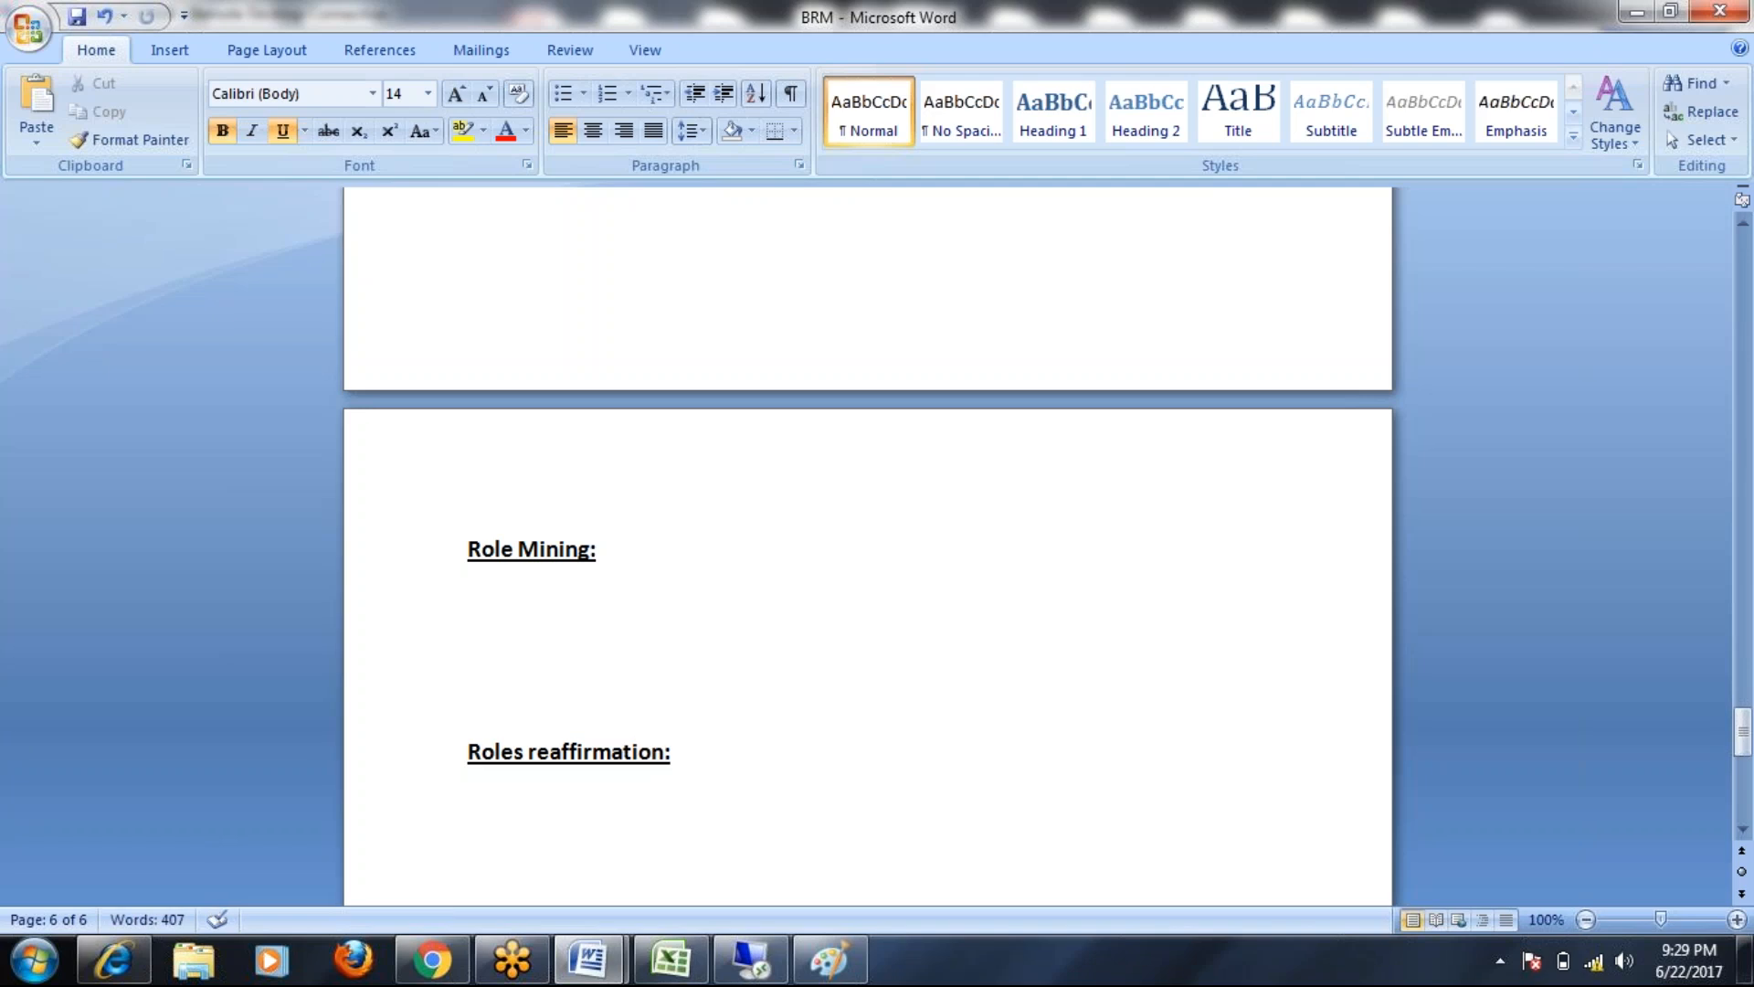
left_click(76, 16)
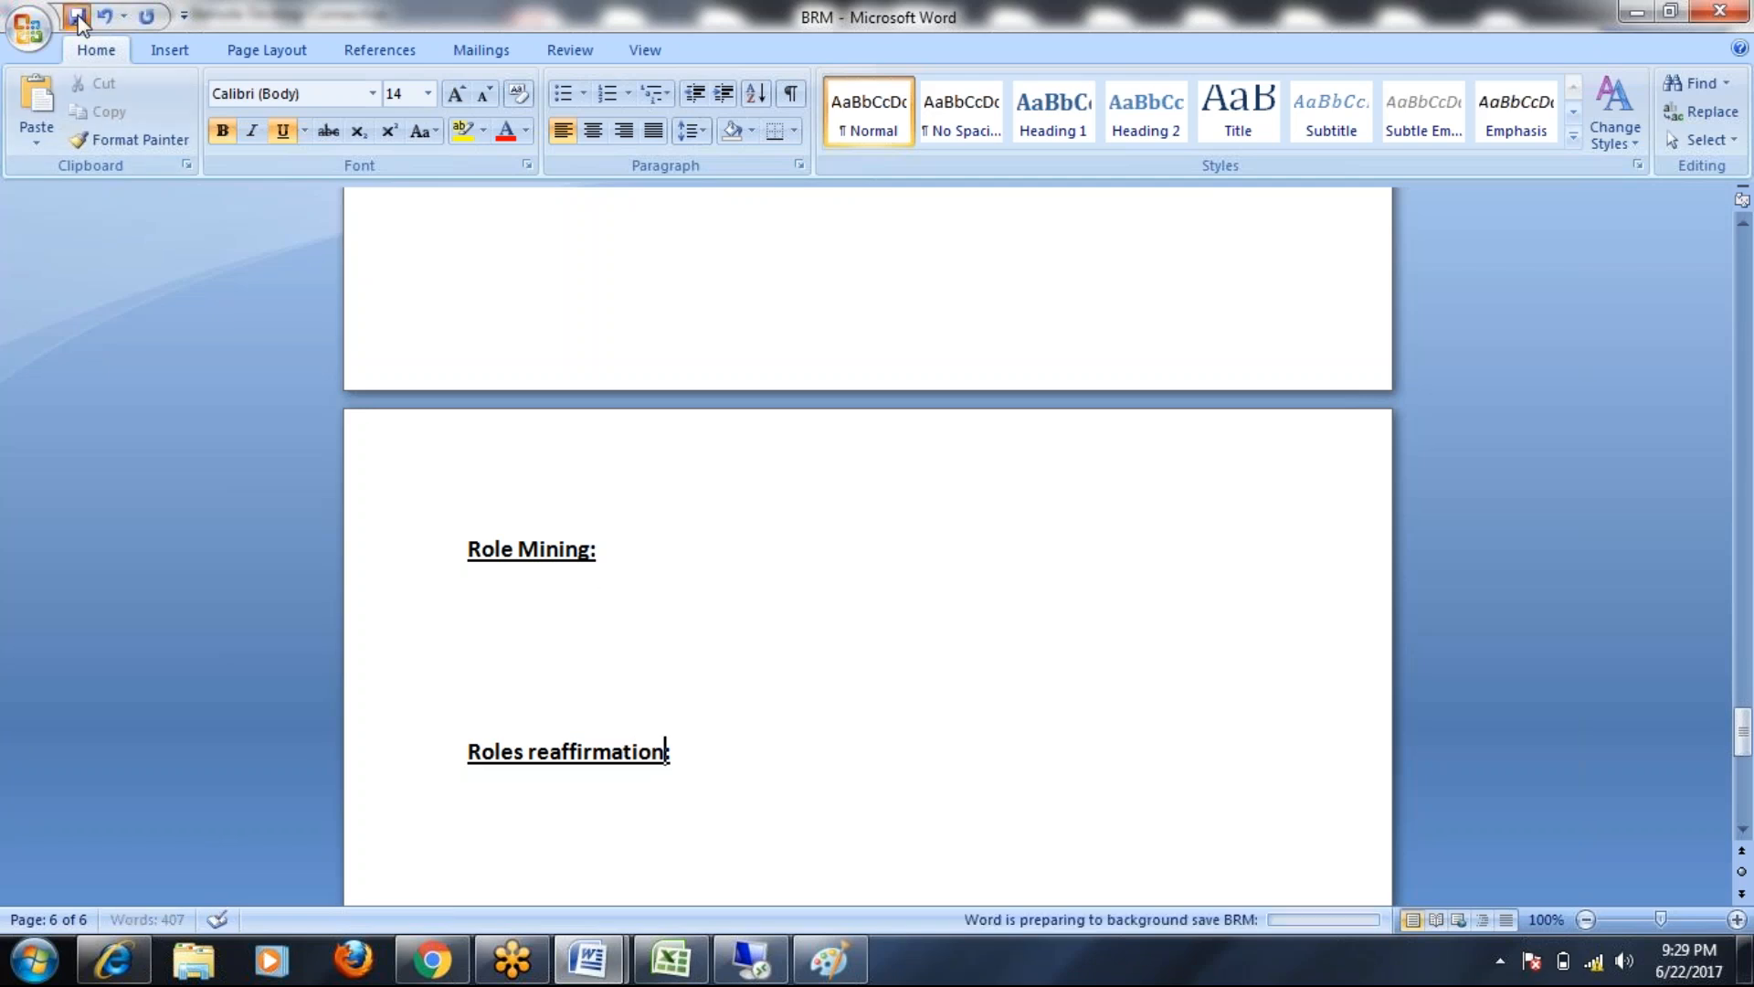